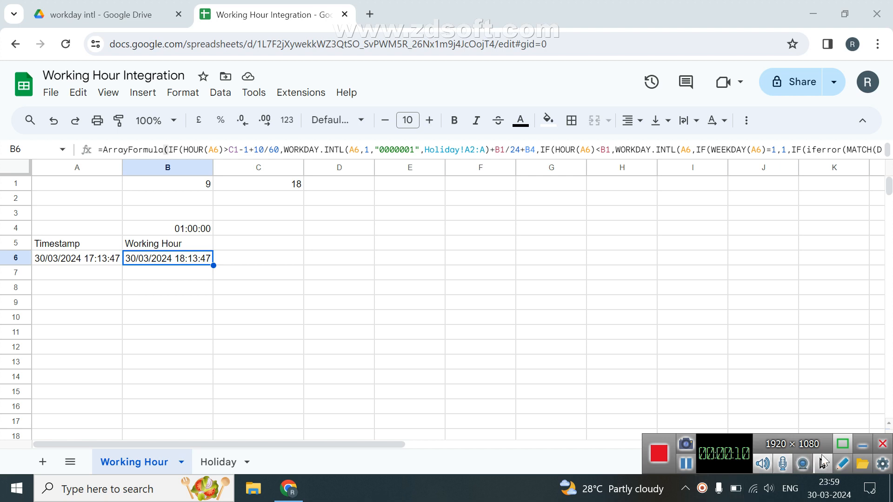
pyautogui.click(862, 446)
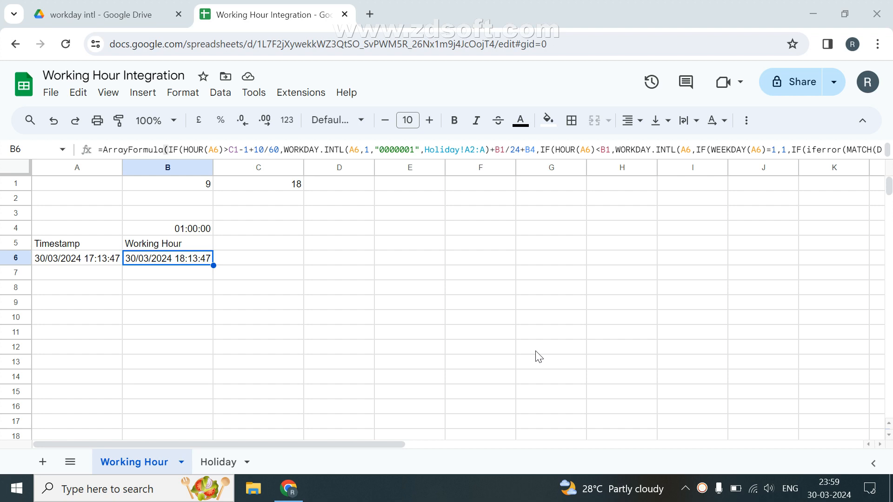
pyautogui.click(204, 187)
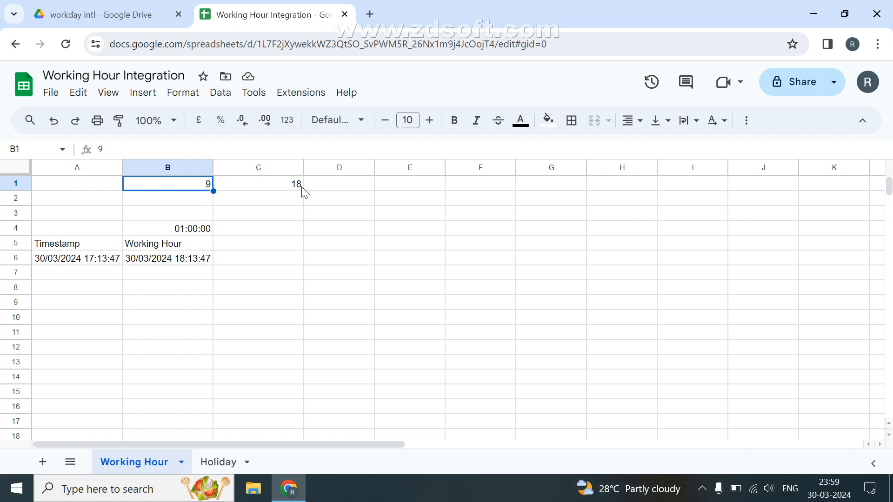
pyautogui.click(167, 249)
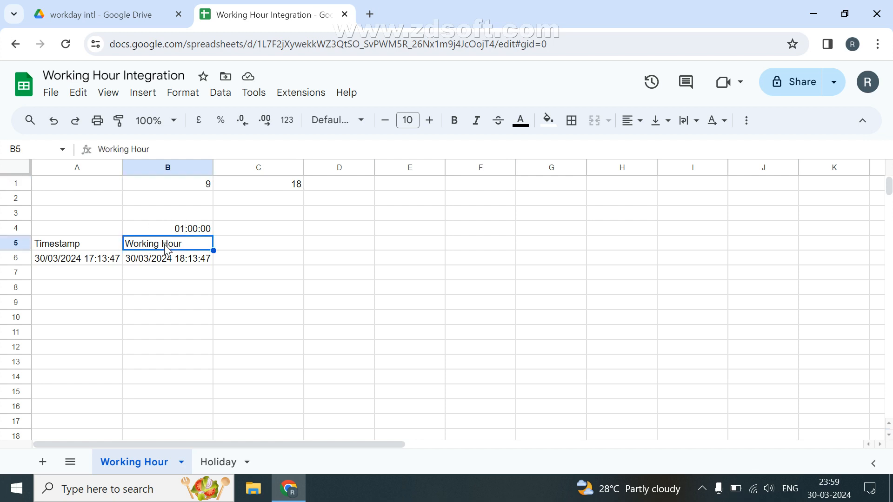
pyautogui.hotkey('shift', 'Down')
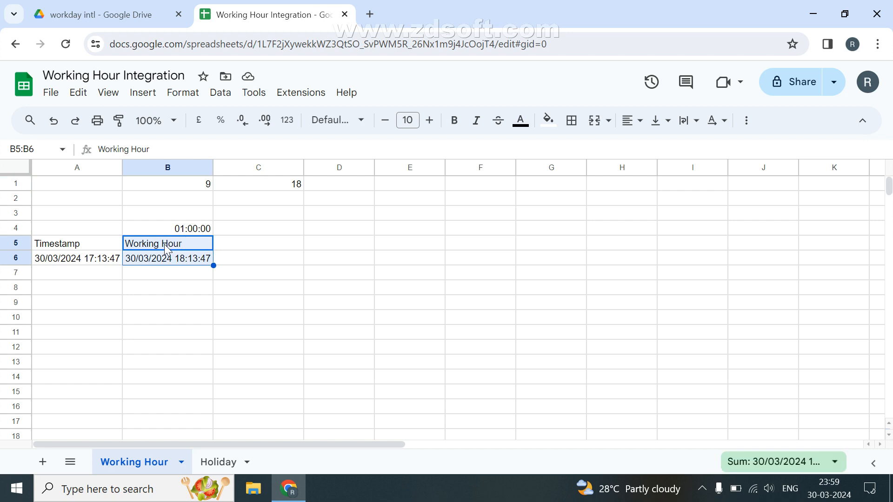
# Step: Enter the title "Order System" in cell F3 of the Working Hour sheet
pyautogui.press('Up')
pyautogui.press('Down')
pyautogui.press('Right')
pyautogui.press('Right')
pyautogui.press('Right')
pyautogui.press('Up')
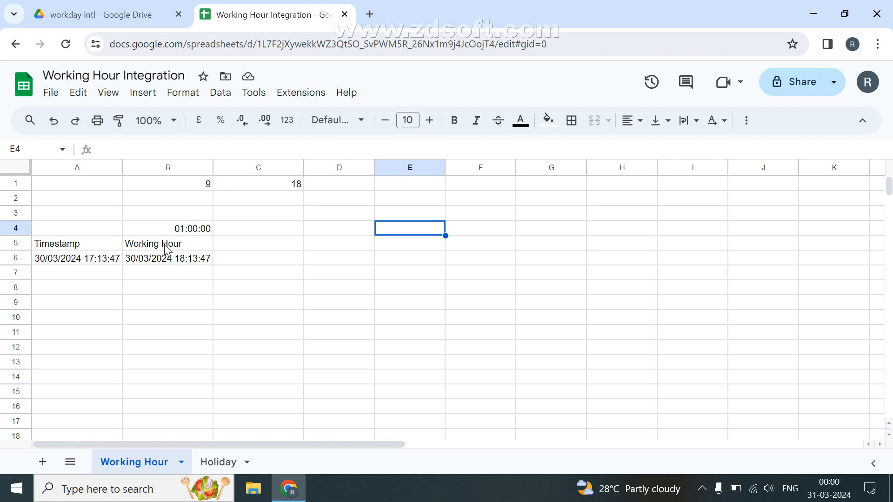
pyautogui.press('Right')
pyautogui.press('Up')
pyautogui.write('O')
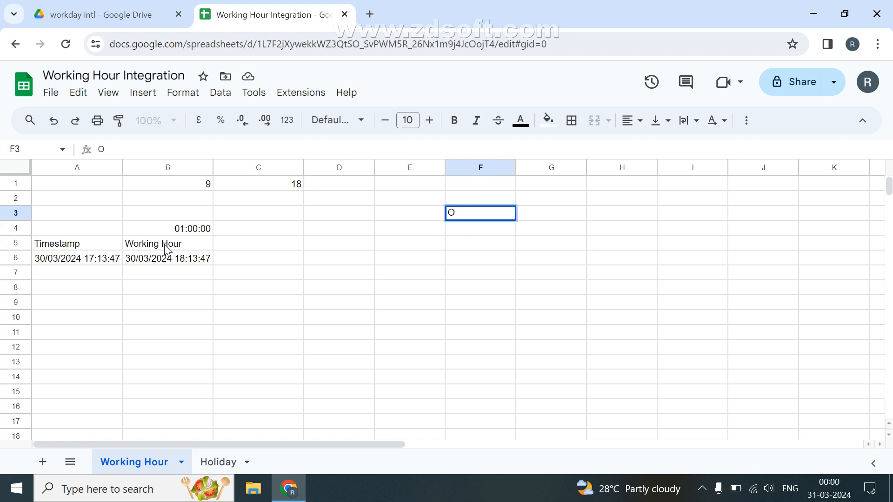
pyautogui.write('rder Syet')
pyautogui.press('BackSpace')
pyautogui.press('BackSpace')
pyautogui.write('stem')
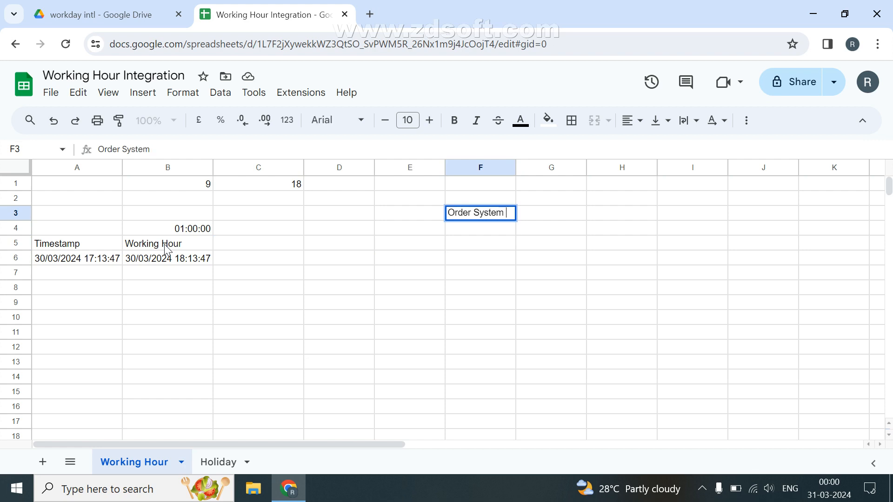
pyautogui.press('Return')
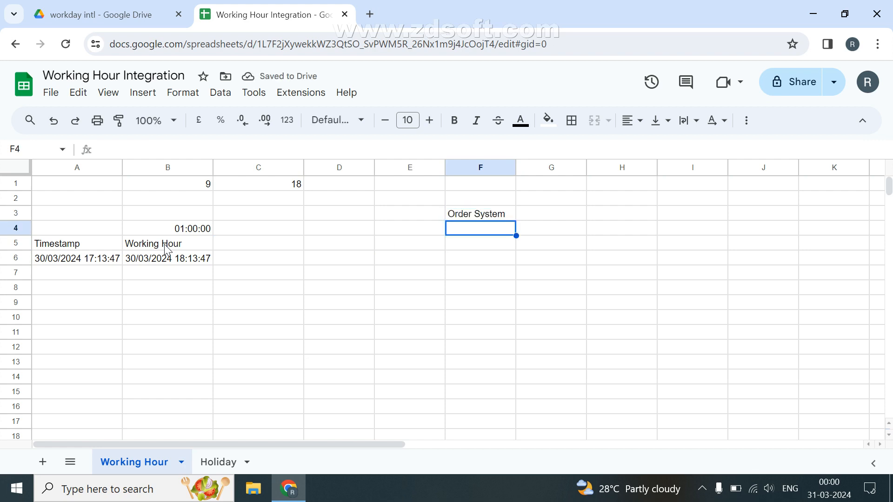
# Step: Enter the column heading "received" in cell F5, two rows below the Order System title
pyautogui.press('Right')
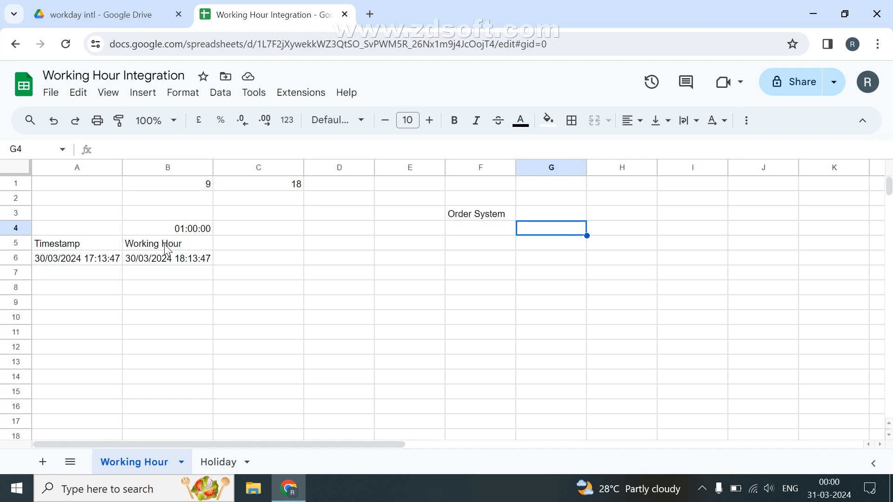
pyautogui.press('Up')
pyautogui.press('Down')
pyautogui.press('Down')
pyautogui.press('Left')
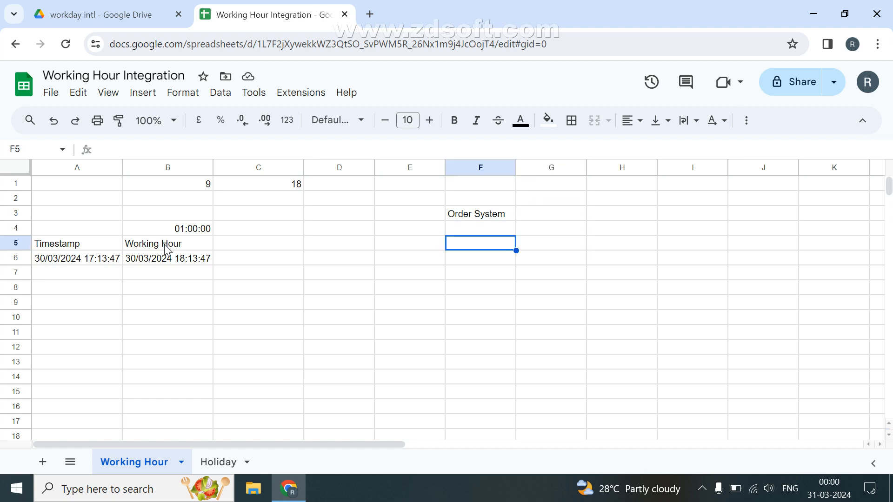
pyautogui.write('received')
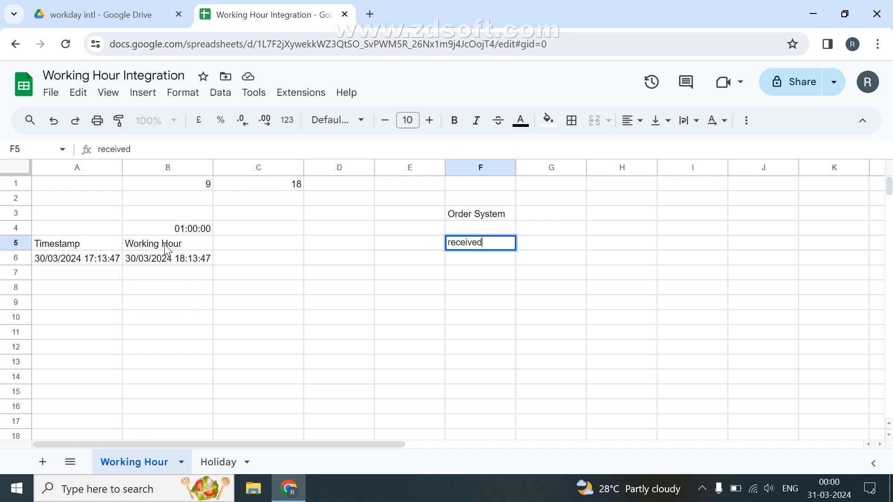
pyautogui.press('Return')
# Step: Enter the heading "Clearing The Dispatch" in cell G5, beside the "received" heading
pyautogui.press('Up')
pyautogui.press('Right')
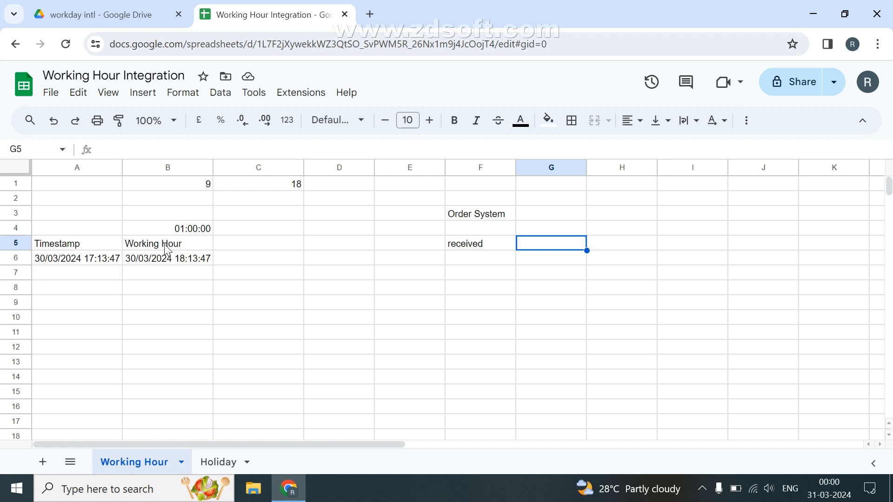
pyautogui.write('Clear')
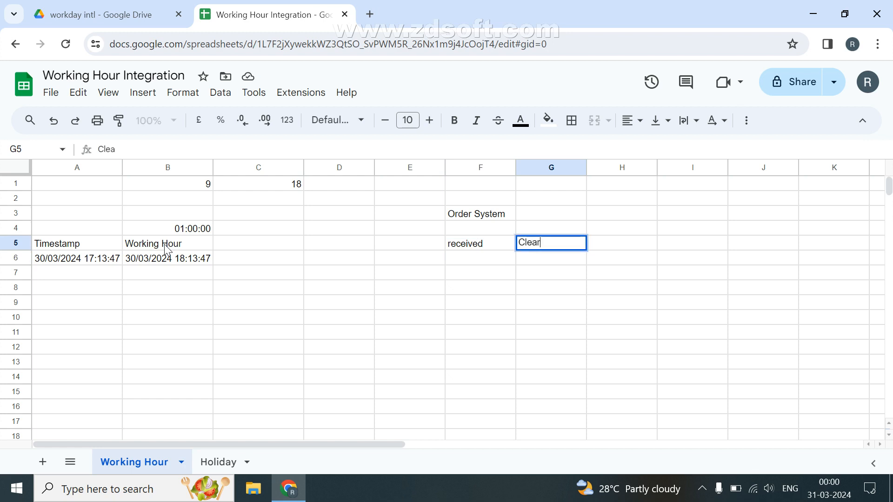
pyautogui.write('ing The Dispa')
pyautogui.write('tch')
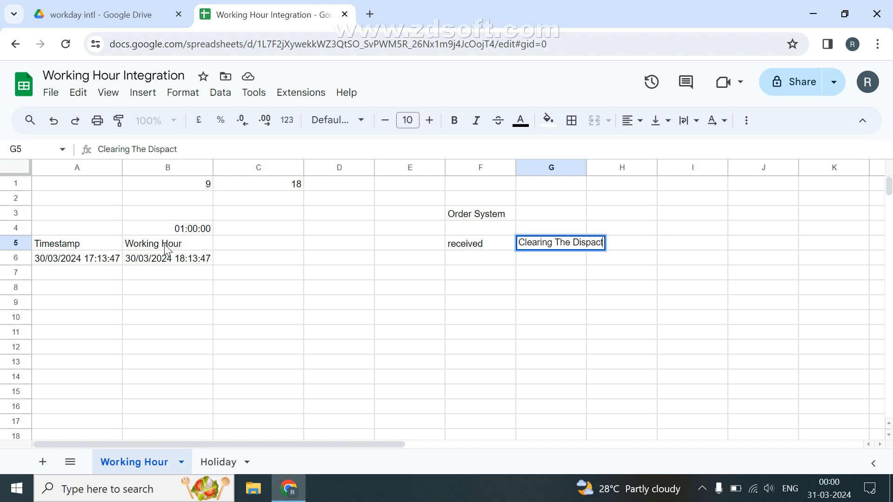
pyautogui.press('BackSpace')
pyautogui.press('BackSpace')
pyautogui.press('BackSpace')
pyautogui.write('tch')
pyautogui.press('Return')
# Step: Enter the duration 1:00:00 in cell G4, above the "Clearing The Dispatch" heading
pyautogui.press('Up')
pyautogui.press('Up')
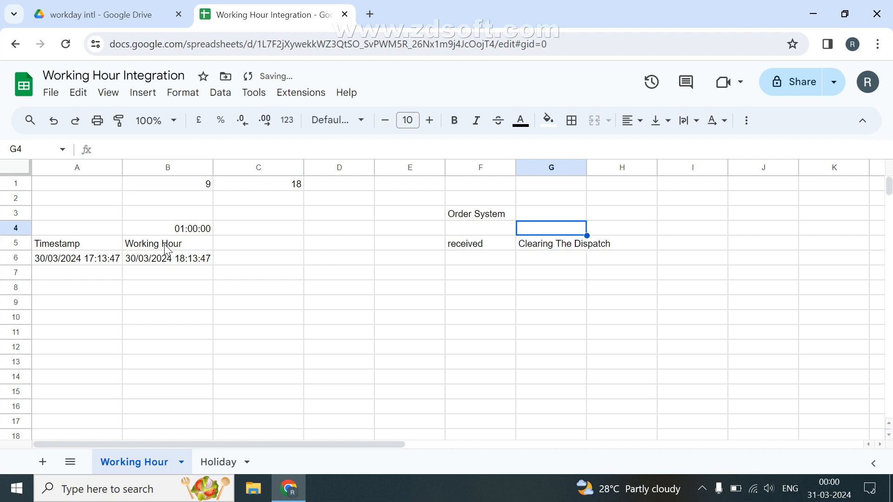
pyautogui.write('1:')
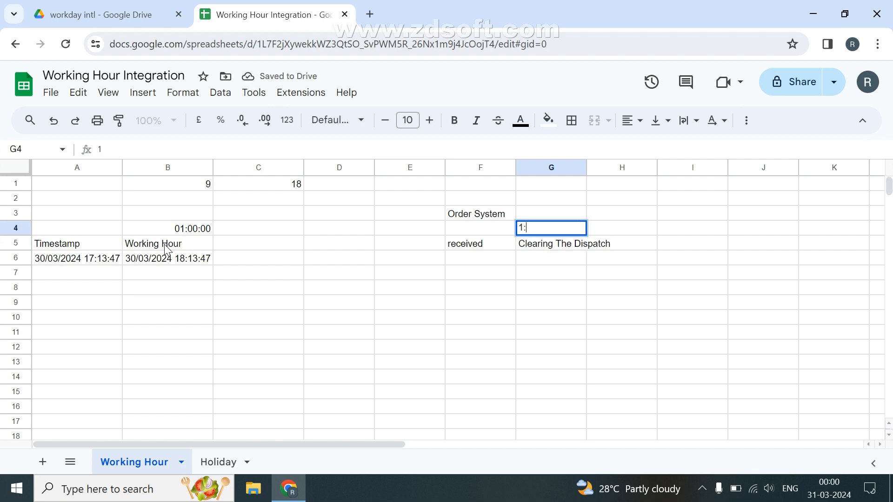
pyautogui.write('00:00')
pyautogui.press('Return')
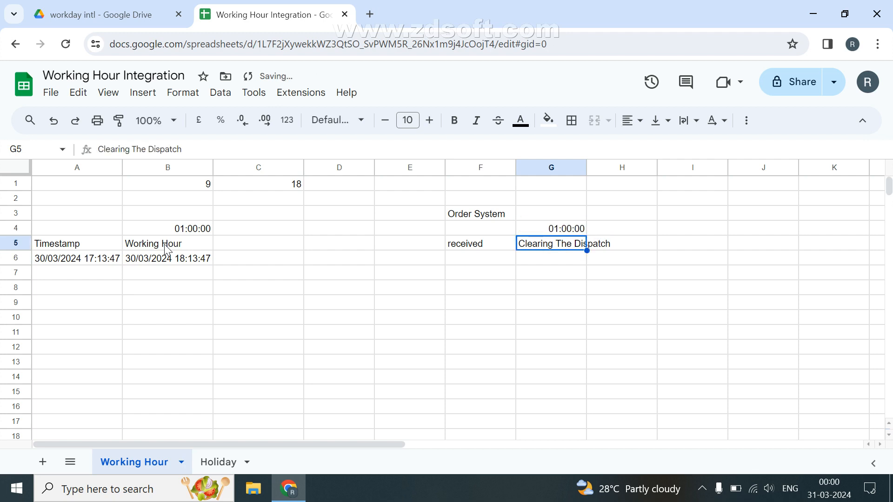
# Step: Inspect the timestamp in cell A6 and the Working Hour formula in cell B6
pyautogui.click(477, 273)
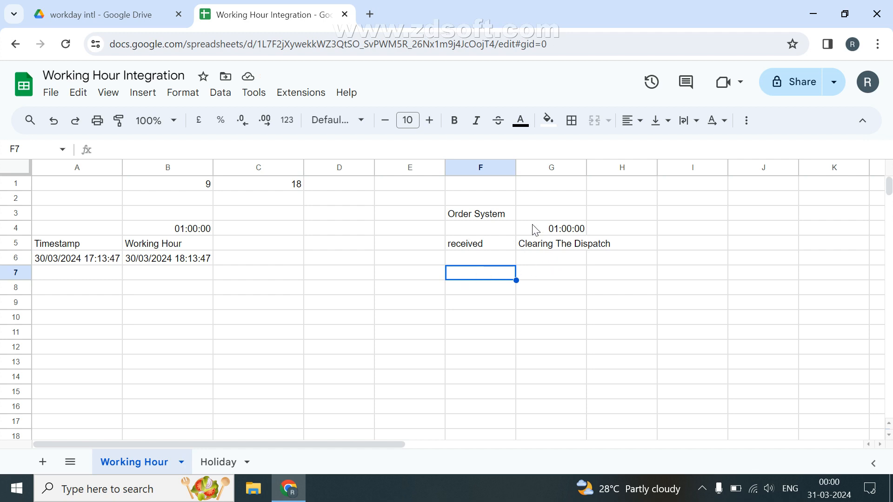
pyautogui.click(465, 253)
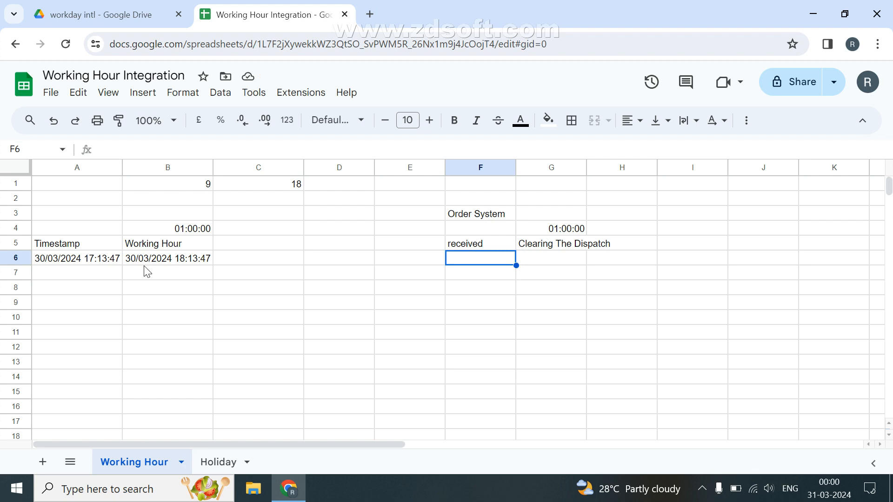
pyautogui.click(70, 248)
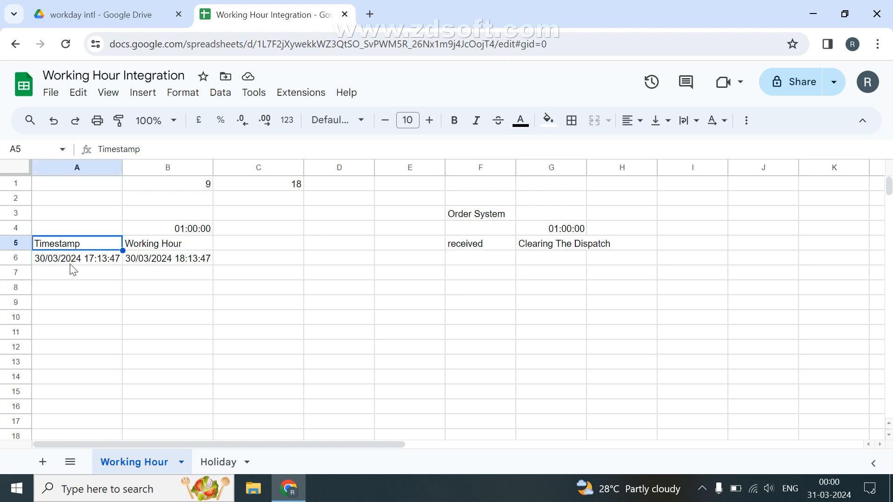
pyautogui.click(72, 268)
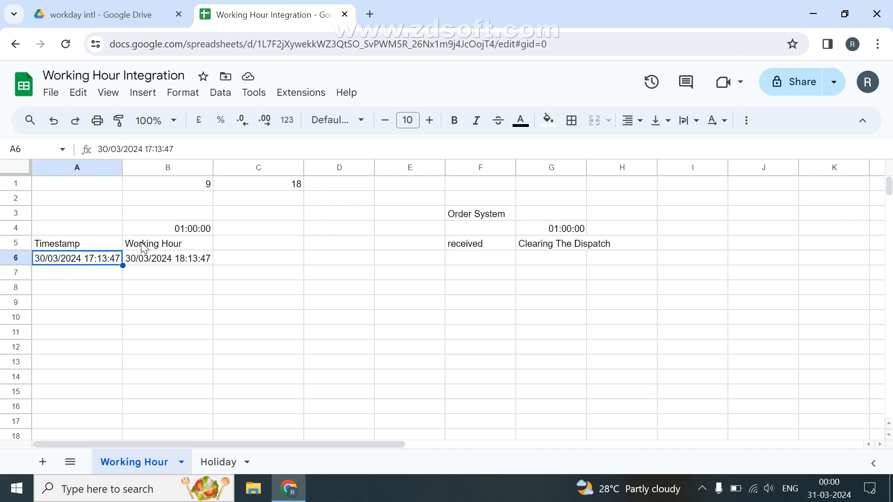
pyautogui.moveTo(142, 244); pyautogui.dragTo(142, 255)
pyautogui.click(151, 259)
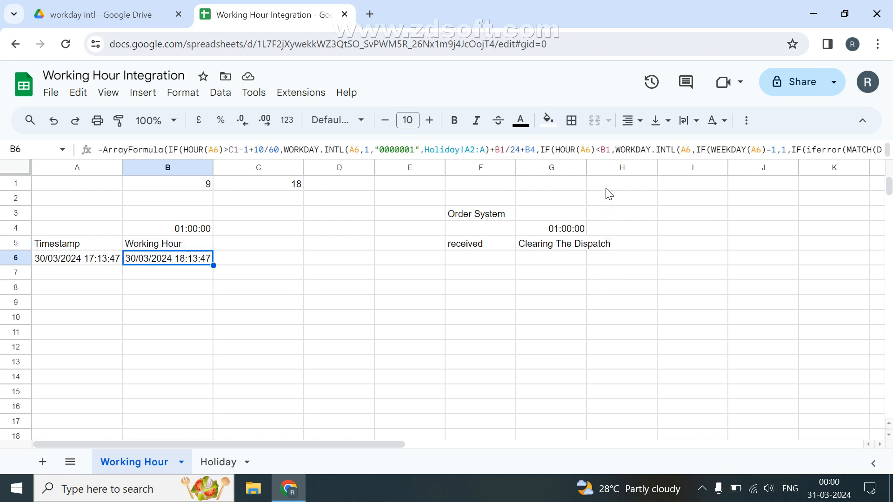
# Step: Fit the width of column G to the "Clearing The Dispatch" heading
pyautogui.doubleClick(588, 168)
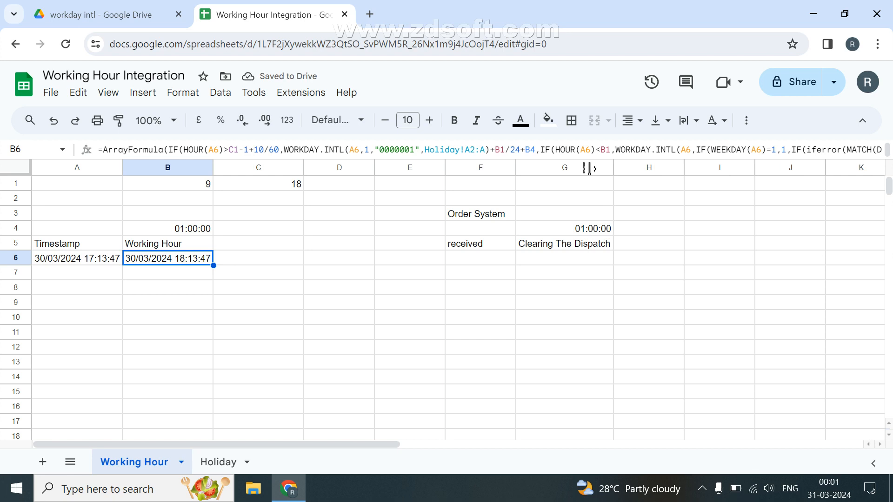
pyautogui.doubleClick(80, 259)
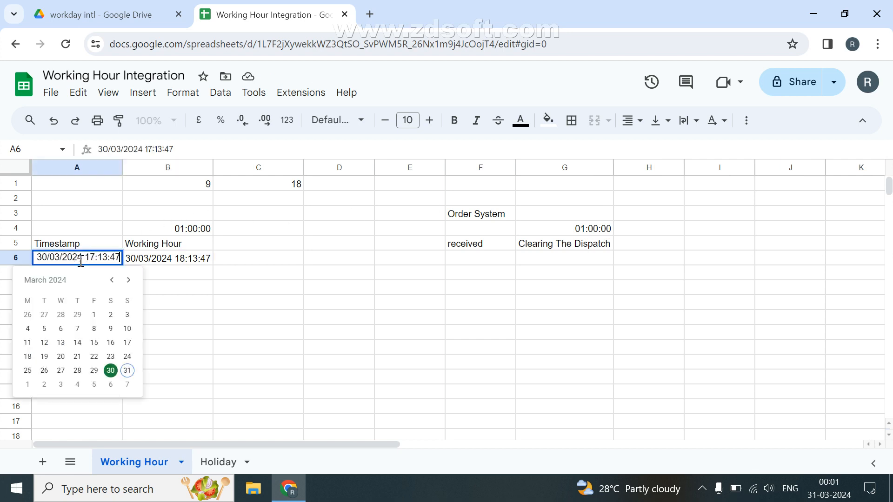
pyautogui.click(207, 254)
pyautogui.doubleClick(46, 265)
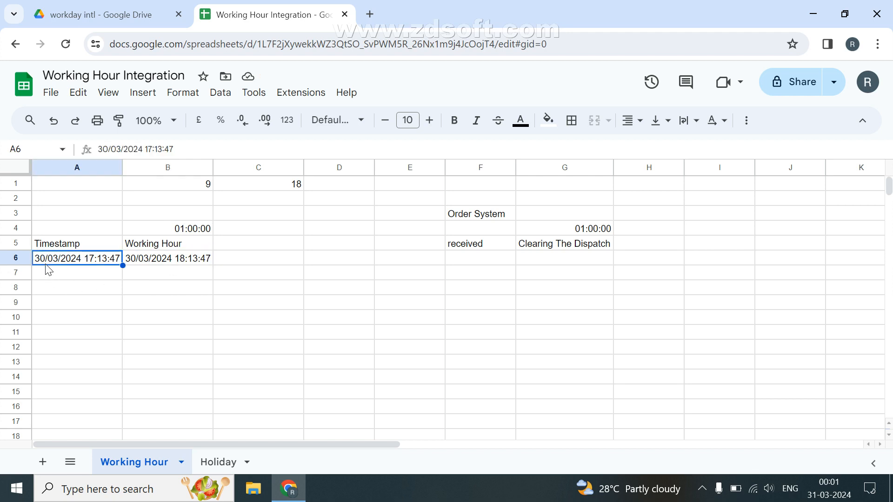
pyautogui.click(94, 256)
pyautogui.press('BackSpace')
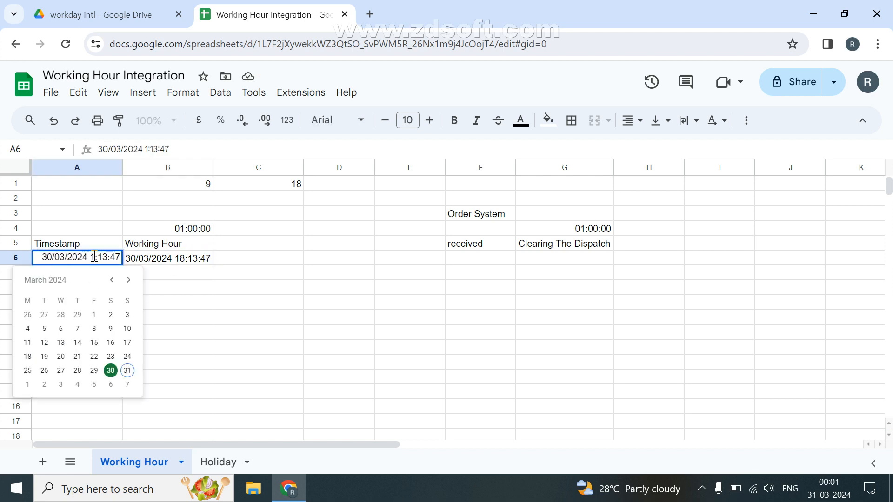
pyautogui.write('10')
pyautogui.press('Return')
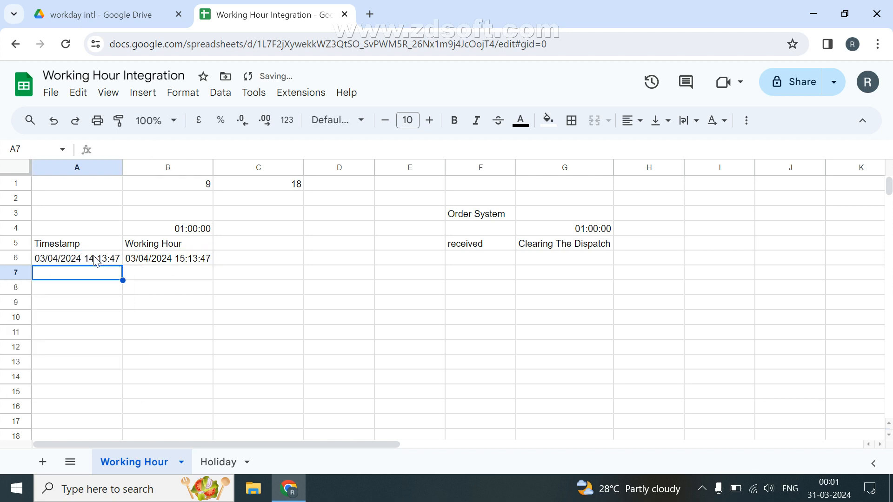
pyautogui.click(95, 259)
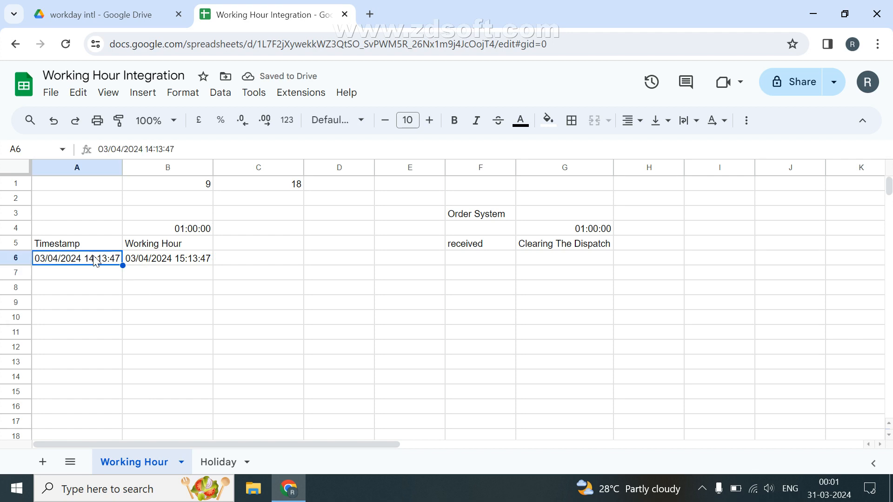
pyautogui.hotkey('ctrl', 'z')
# Step: Change the hour of the timestamp in cell A6 so that it reads 30/03/2024 10:13:47
pyautogui.doubleClick(95, 259)
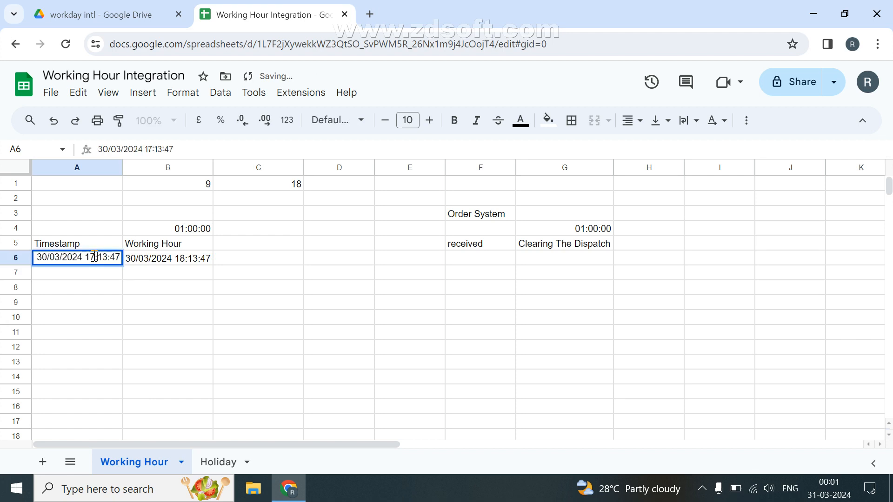
pyautogui.press('BackSpace')
pyautogui.write('0')
pyautogui.press('Return')
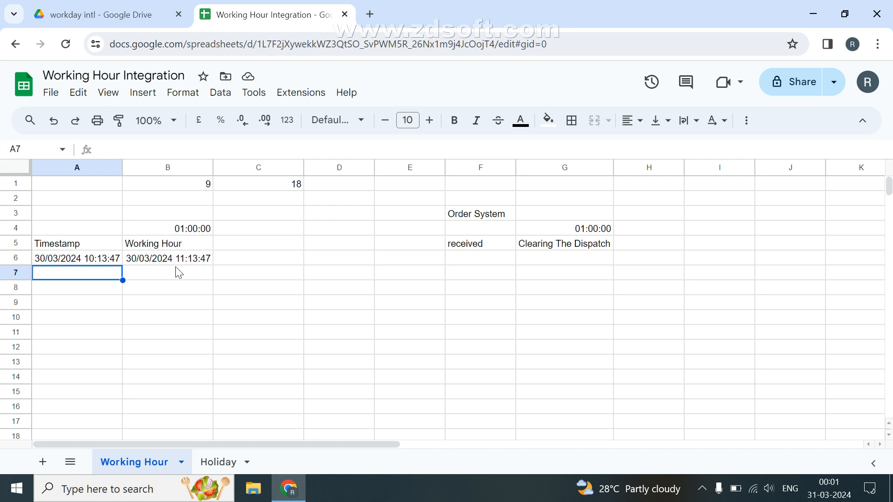
# Step: Set the timestamp in cell A6 to 30/03/2024 18:13:47 and check the resulting Working Hour value in B6
pyautogui.click(79, 260)
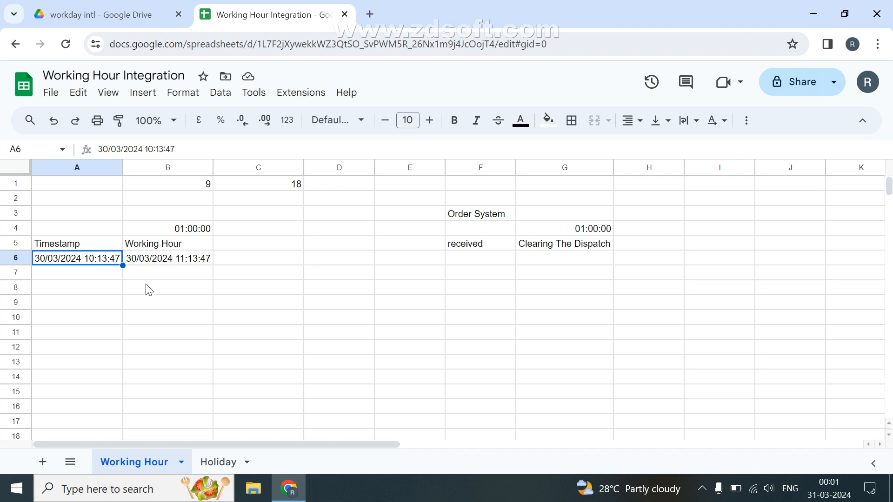
pyautogui.doubleClick(90, 259)
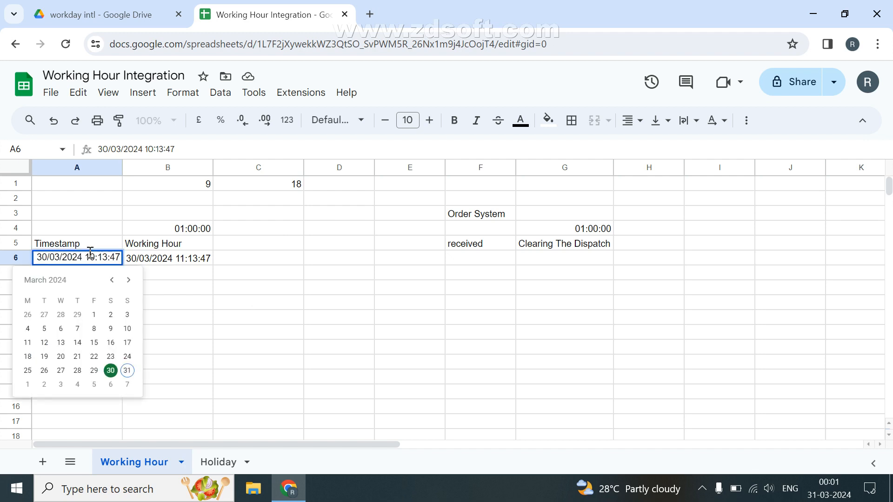
pyautogui.click(97, 258)
pyautogui.press('BackSpace')
pyautogui.write('8')
pyautogui.press('Return')
pyautogui.click(170, 265)
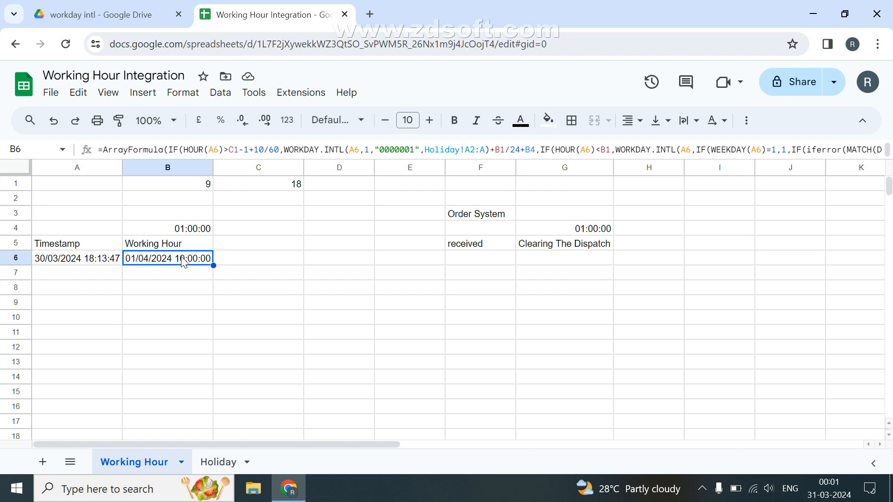
pyautogui.click(212, 185)
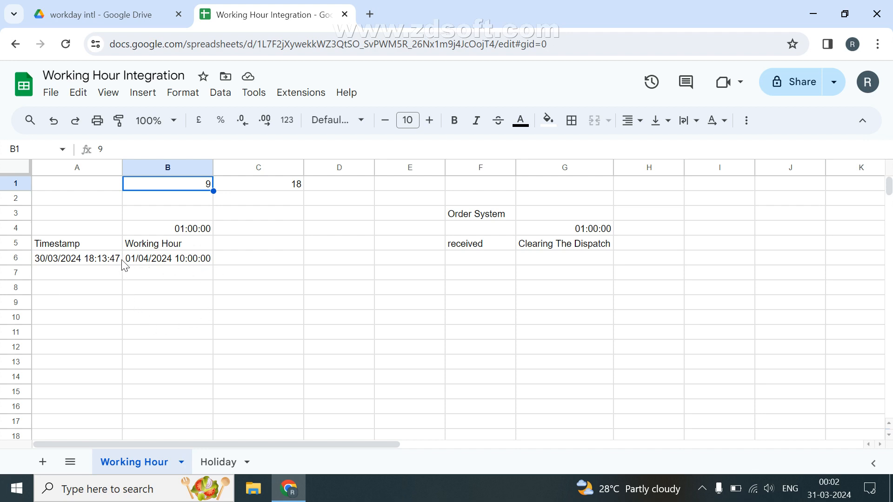
pyautogui.click(41, 264)
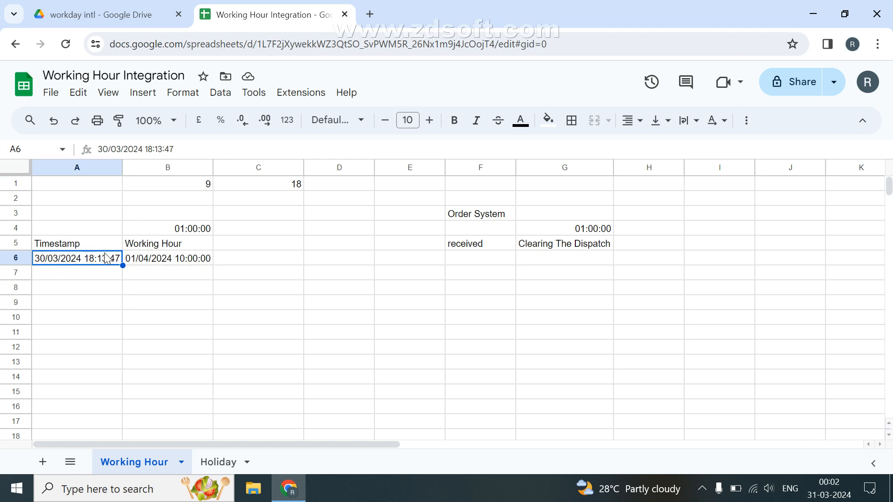
# Step: Compare the Working Hour result in cell B6 with the timestamp in A6 and the calendar dates that follow it
pyautogui.click(131, 265)
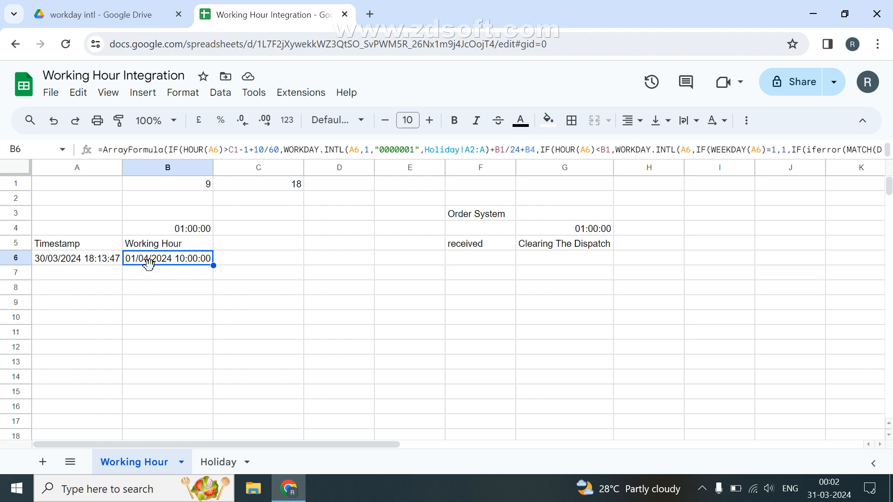
pyautogui.click(104, 265)
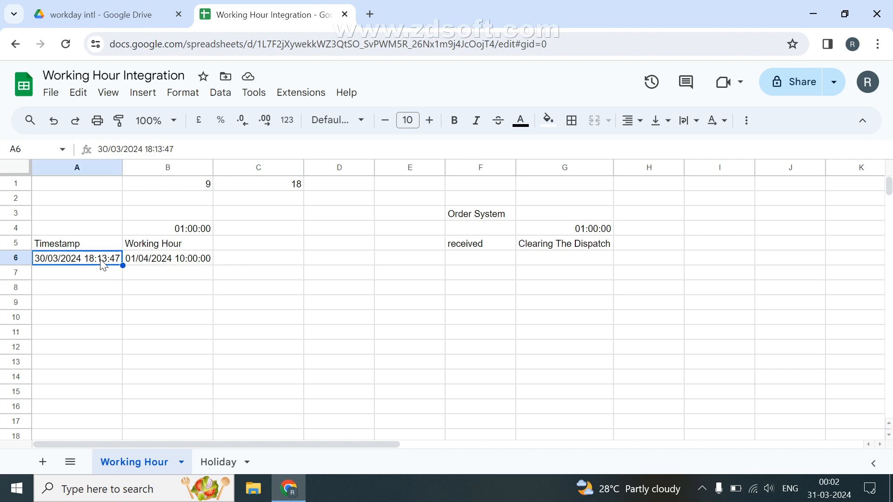
pyautogui.doubleClick(103, 264)
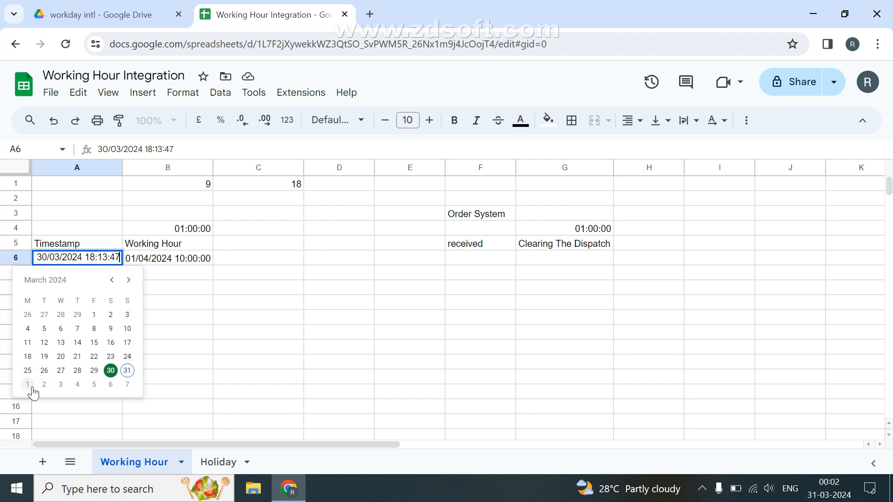
pyautogui.press('Escape')
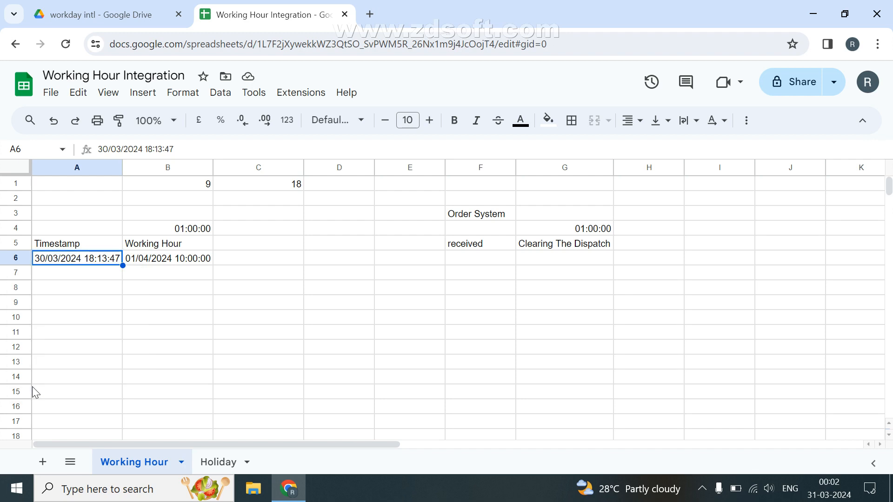
# Step: Add a holiday dated 01/04/2024 and named 1st April in row 3 of the Holiday sheet
pyautogui.click(233, 463)
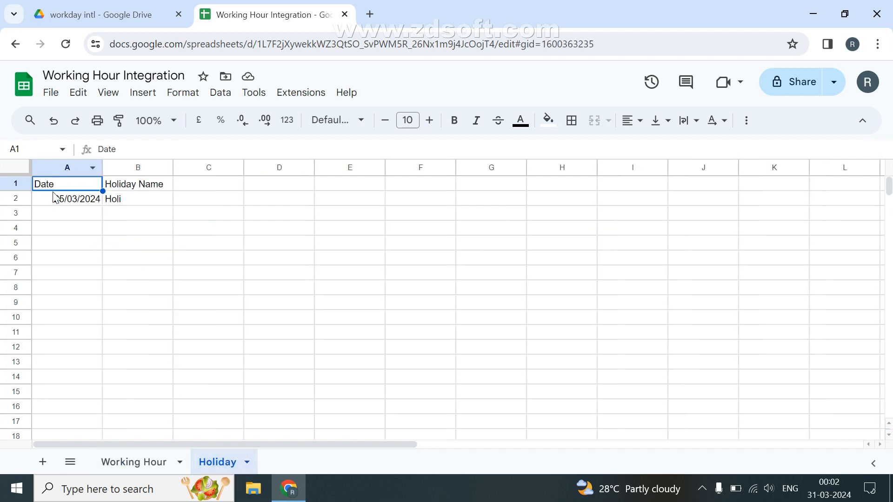
pyautogui.click(54, 219)
pyautogui.write('01')
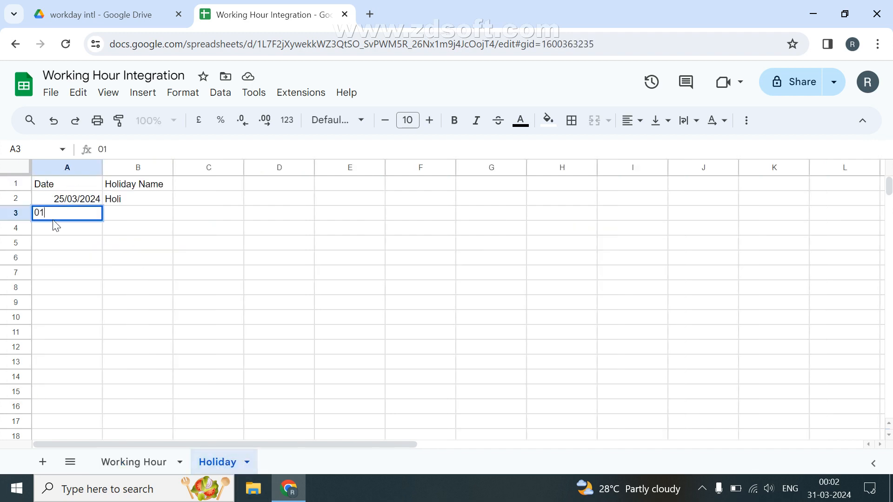
pyautogui.write('/04/20')
pyautogui.press('BackSpace')
pyautogui.press('BackSpace')
pyautogui.write('2014')
pyautogui.press('BackSpace')
pyautogui.write('24')
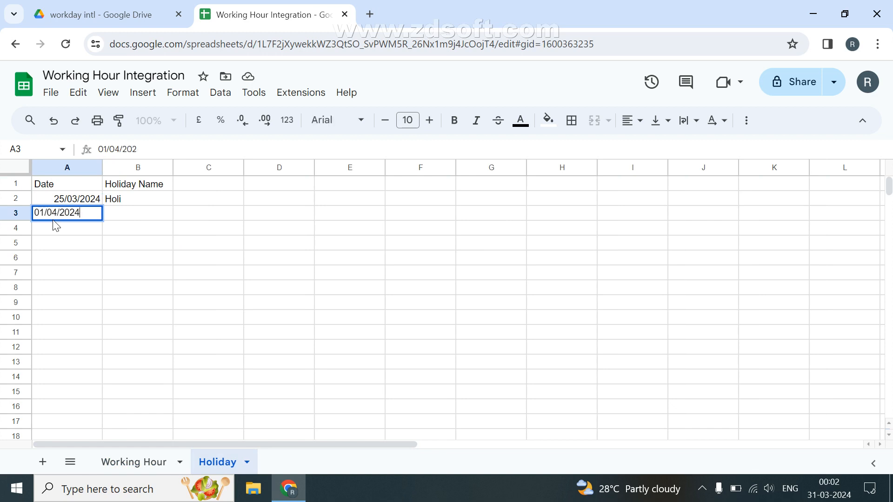
pyautogui.press('Tab')
pyautogui.write('1')
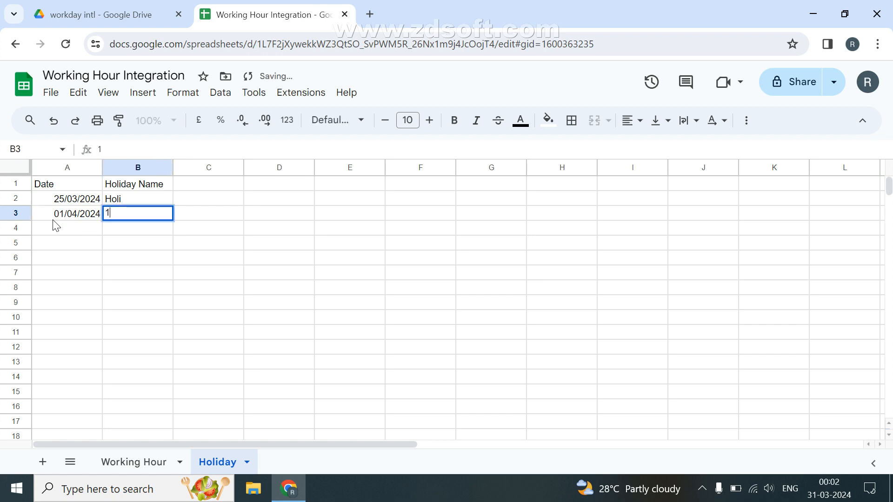
pyautogui.write('st April')
pyautogui.press('Return')
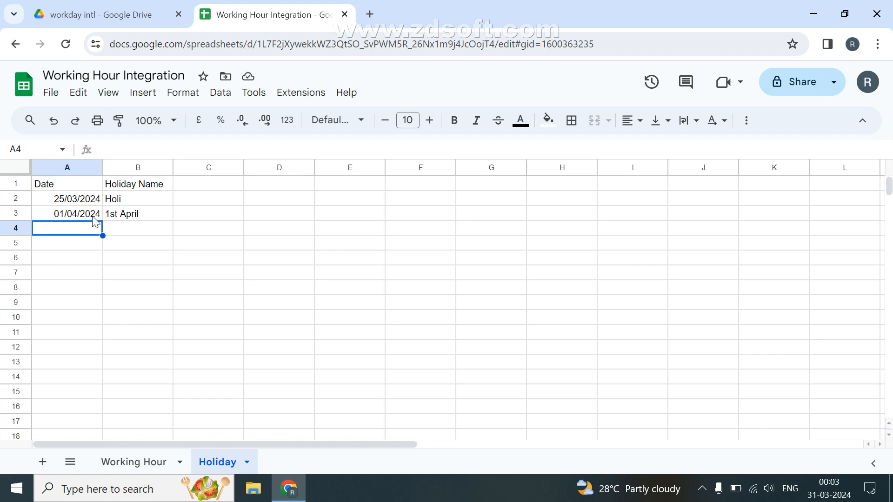
# Step: Return to the Working Hour sheet and check the recalculated value in B6 against the timestamp in A6
pyautogui.click(106, 458)
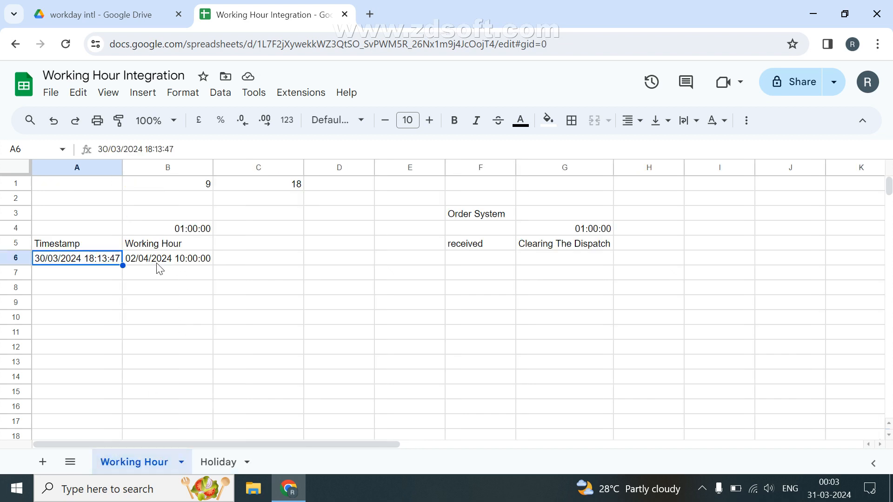
pyautogui.click(158, 263)
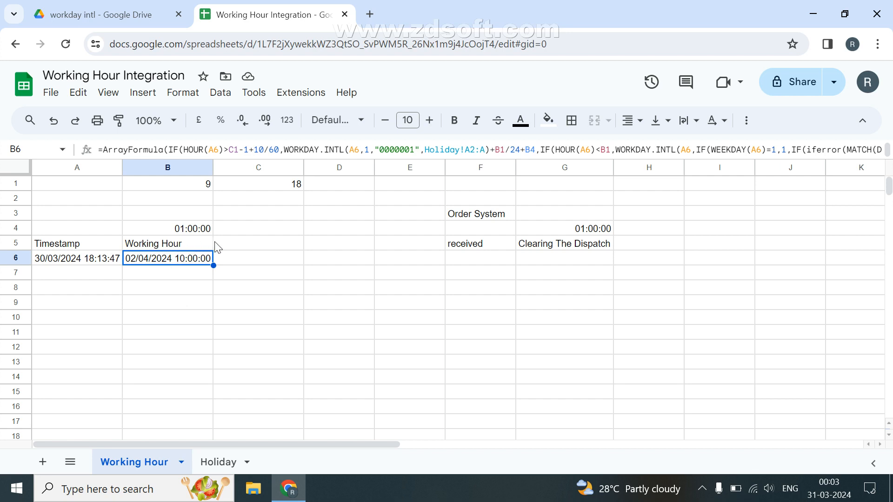
pyautogui.click(95, 263)
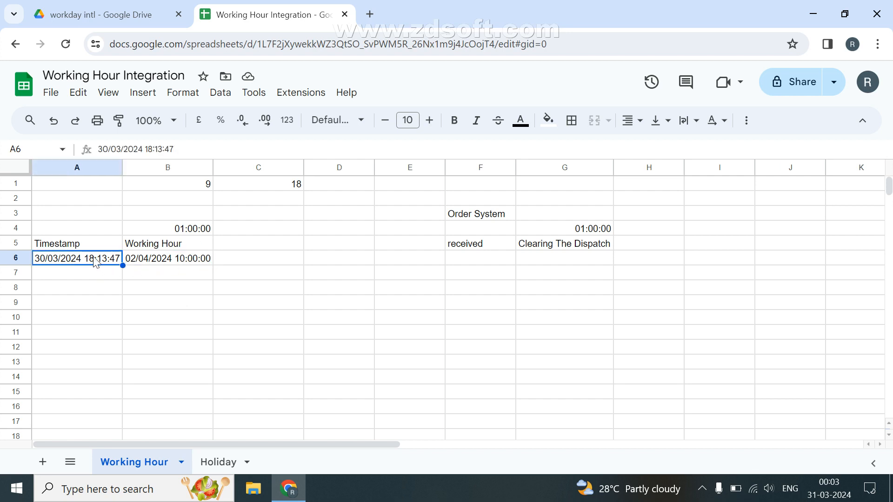
# Step: Set the timestamp in cell A6 to 30/03/2024 08:13:47 and check the Working Hour value in B6
pyautogui.doubleClick(93, 265)
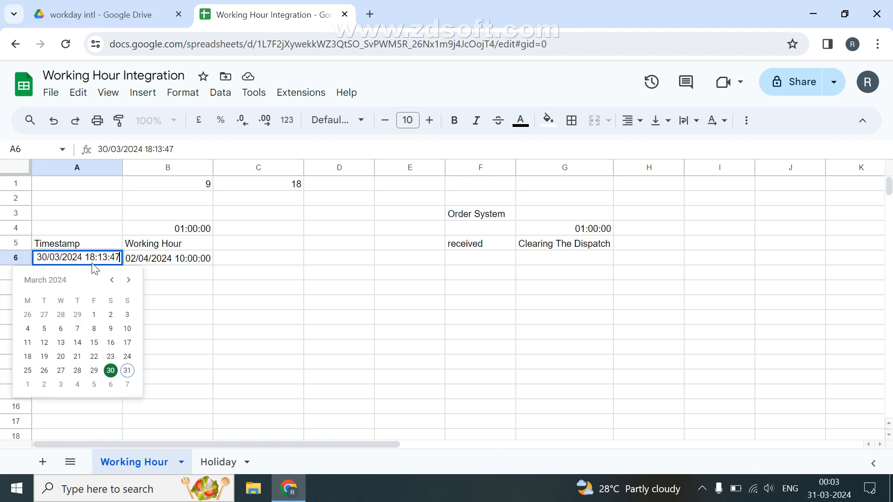
pyautogui.click(95, 257)
pyautogui.press('BackSpace')
pyautogui.press('BackSpace')
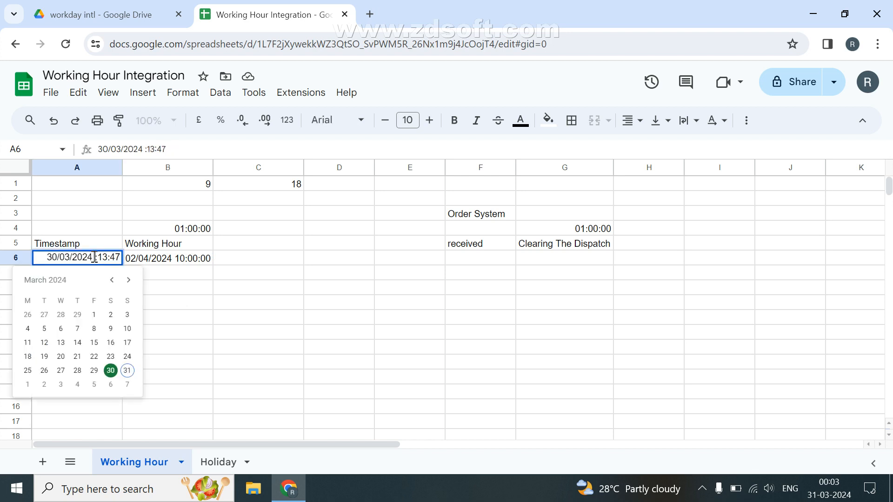
pyautogui.write('0')
pyautogui.write('8')
pyautogui.press('Return')
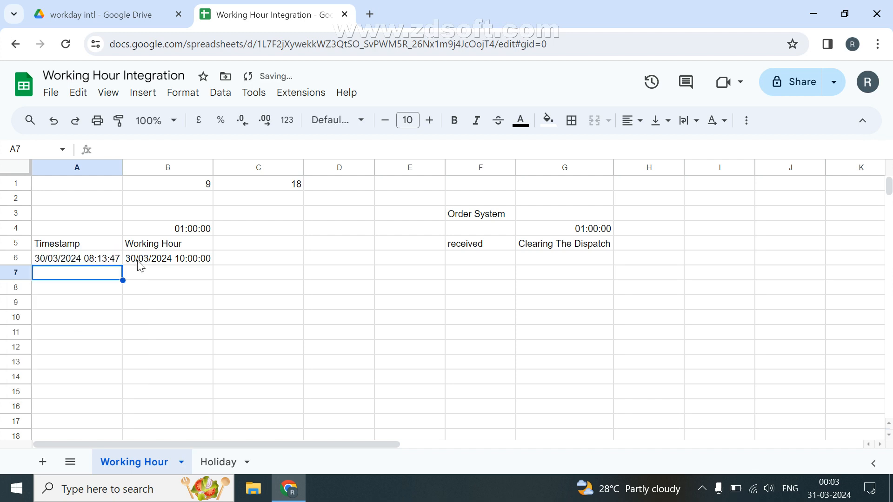
pyautogui.click(192, 265)
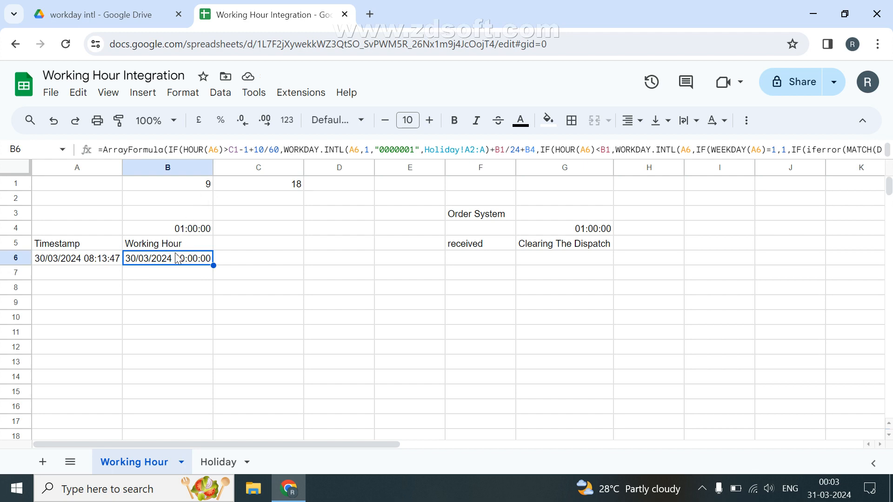
# Step: Change the timestamp in cell A6 to 30/03/2024 10:13:47 and inspect the Working Hour result in B6
pyautogui.doubleClick(78, 262)
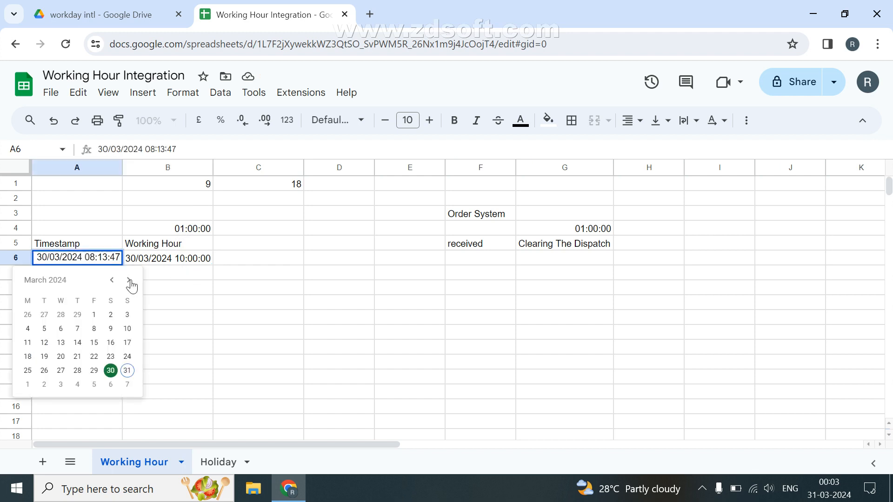
pyautogui.click(96, 258)
pyautogui.press('BackSpace')
pyautogui.press('BackSpace')
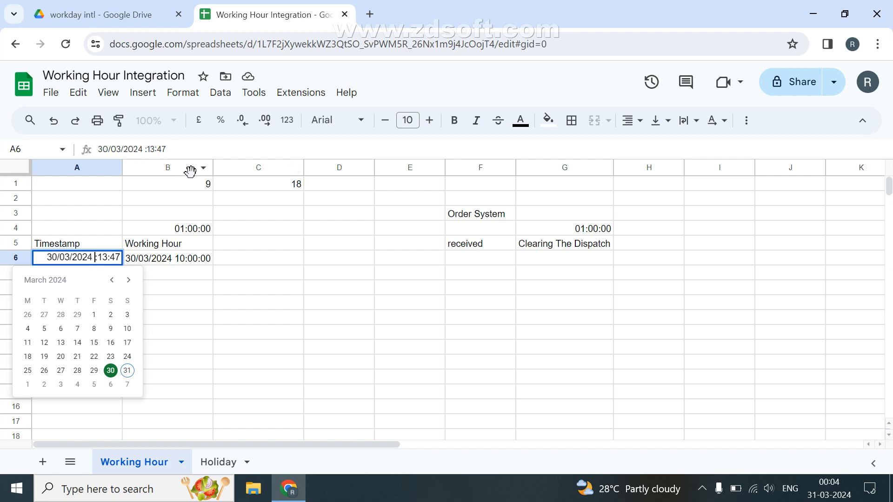
pyautogui.write('10')
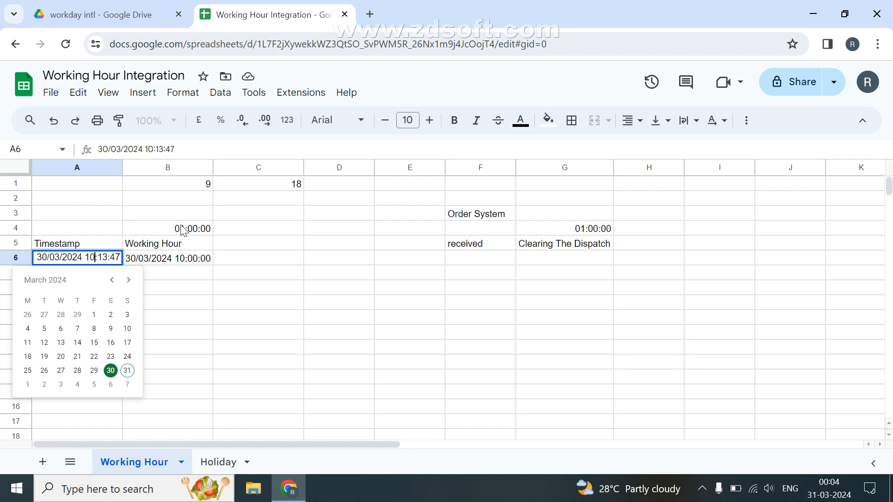
pyautogui.press('Return')
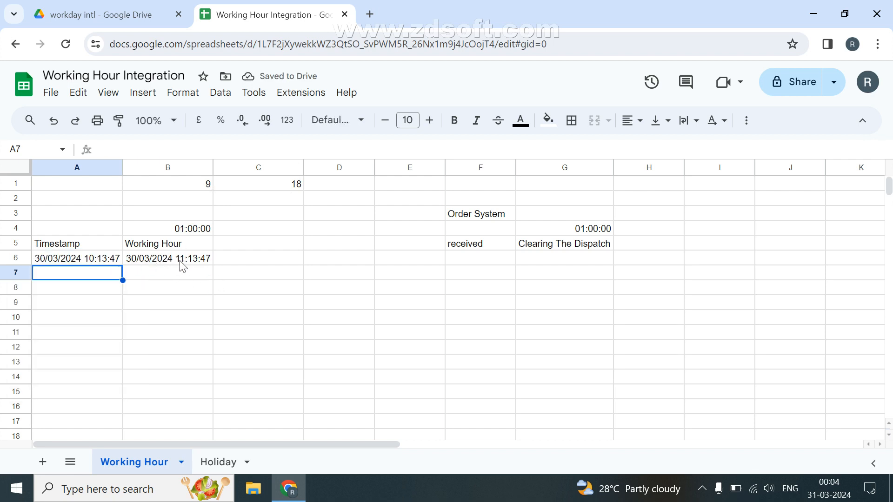
pyautogui.click(202, 260)
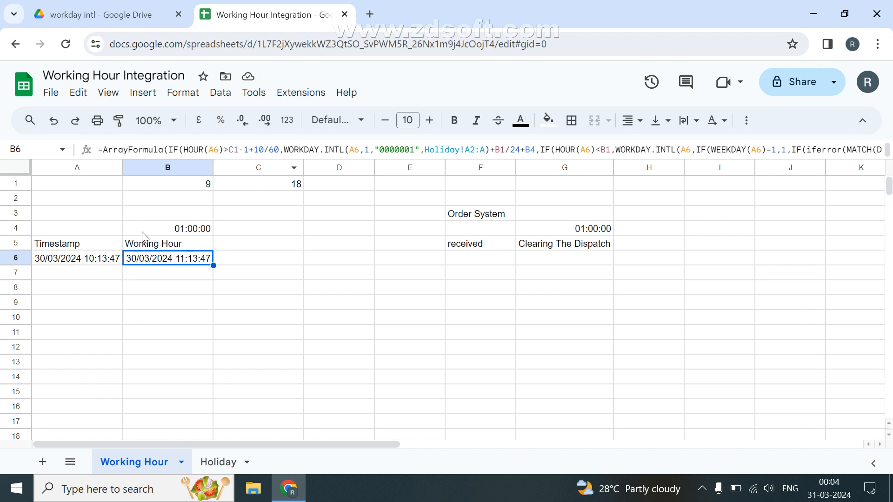
# Step: Create a new blank spreadsheet and add a second sheet named Holiday
pyautogui.click(50, 92)
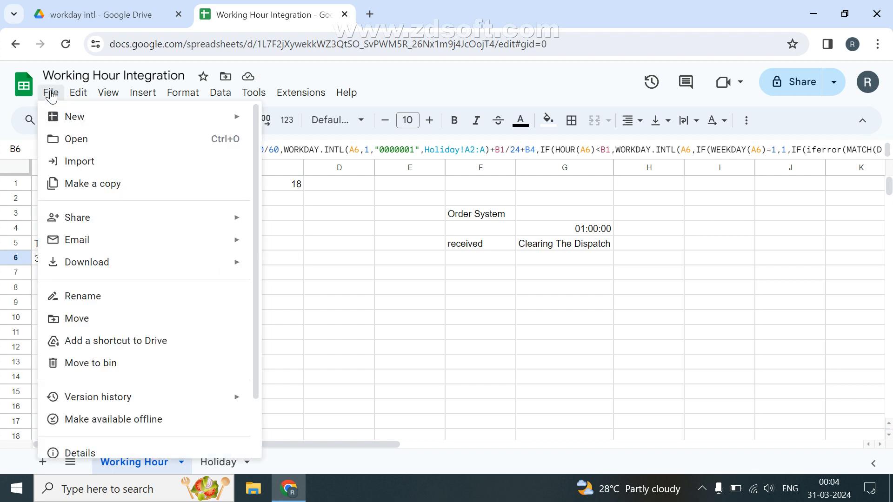
pyautogui.moveTo(106, 120)
pyautogui.click(289, 122)
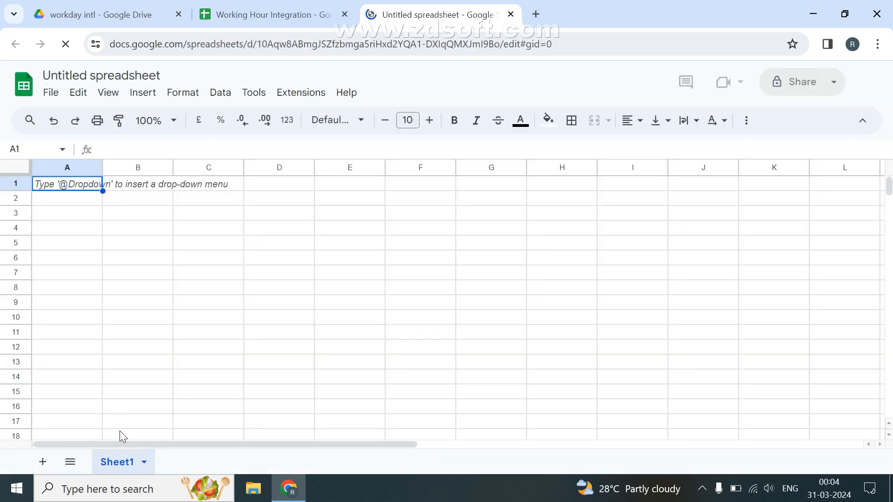
pyautogui.click(38, 461)
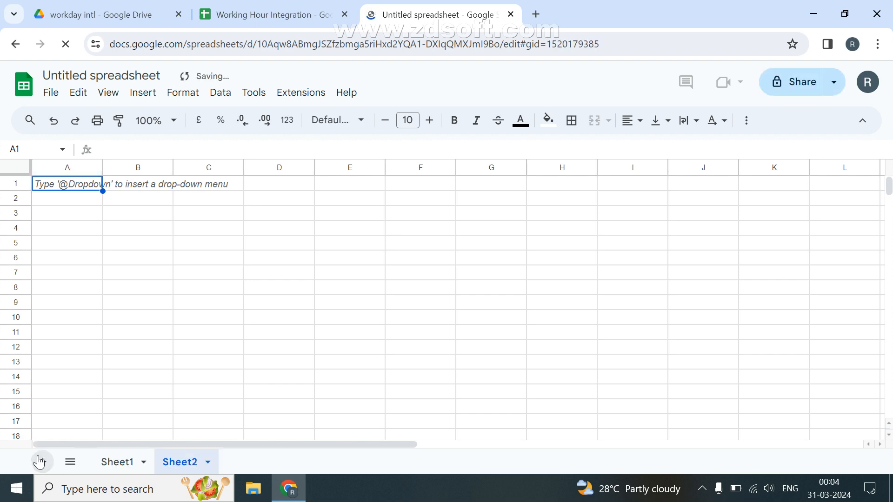
pyautogui.doubleClick(180, 462)
pyautogui.write('Holiday')
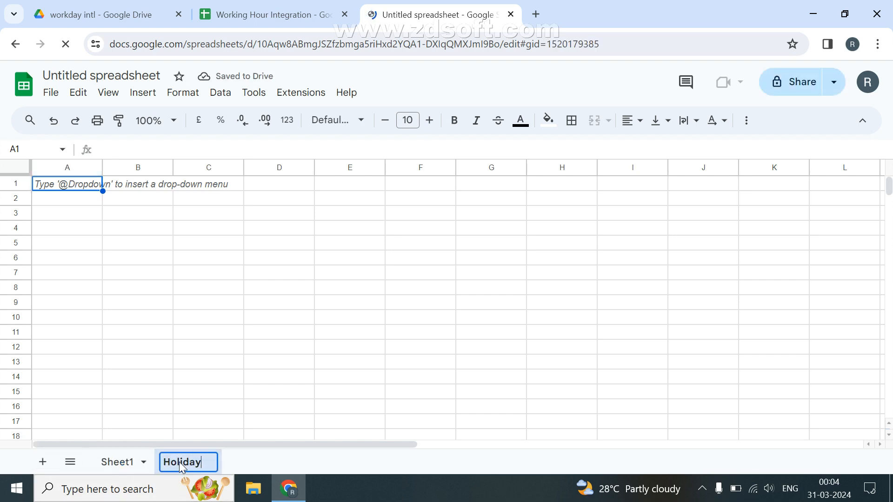
pyautogui.press('Return')
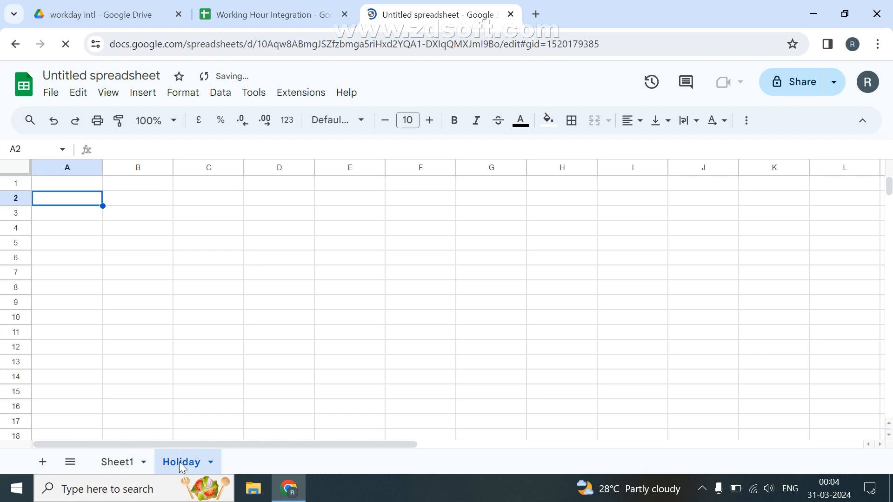
# Step: Enter the headings Date in A1 and Holiday Name in B1 of the Holiday sheet
pyautogui.write('Date')
pyautogui.press('Return')
pyautogui.press('Up')
pyautogui.press('Right')
pyautogui.write('Holid')
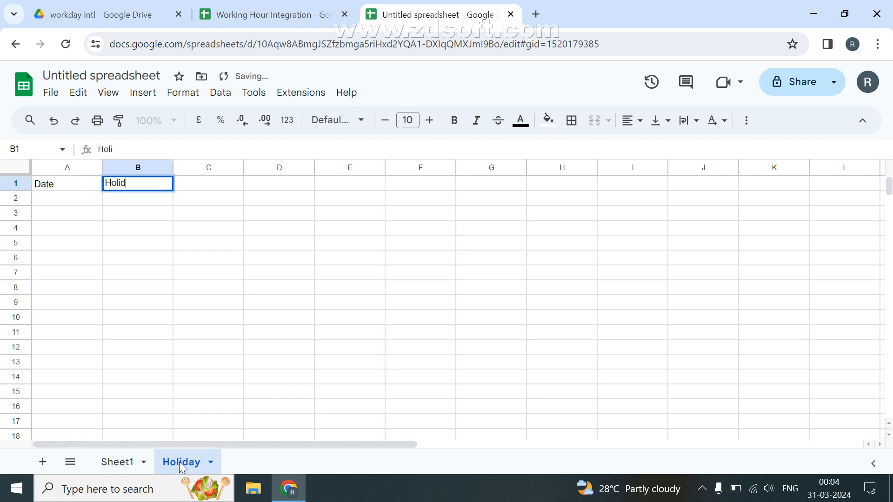
pyautogui.write('ay Name')
pyautogui.press('Return')
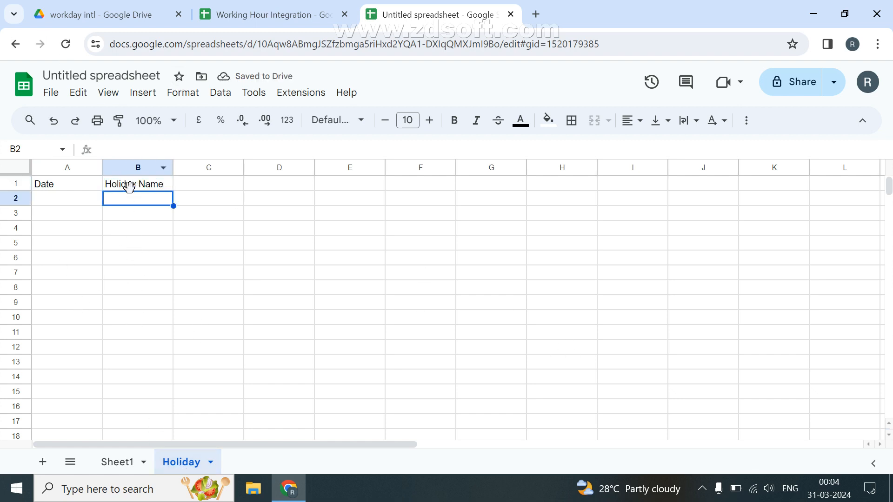
# Step: Delete the unused columns C to Z from the Holiday sheet
pyautogui.click(130, 167)
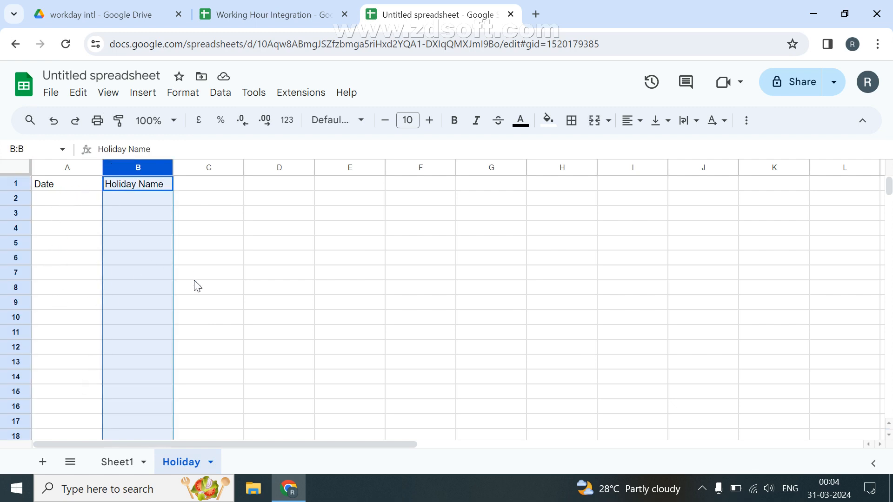
pyautogui.press('Right')
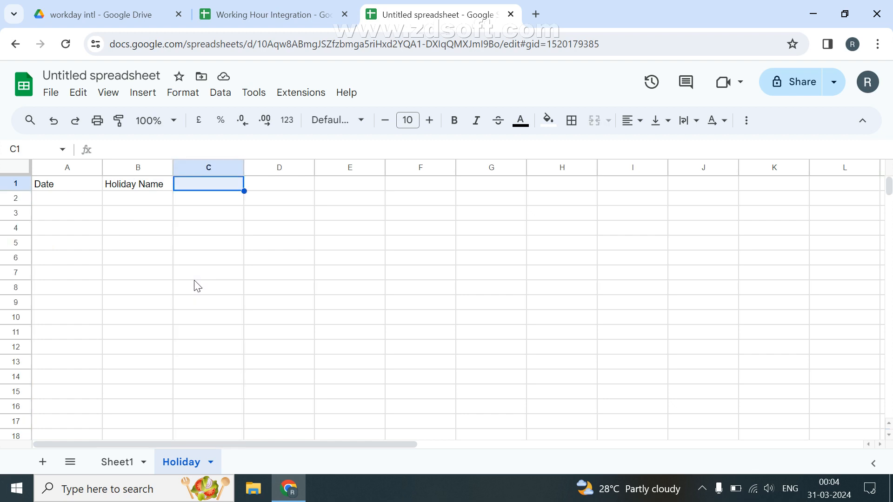
pyautogui.hotkey('ctrl', 'space')
pyautogui.hotkey('ctrl', 'shift', 'Right')
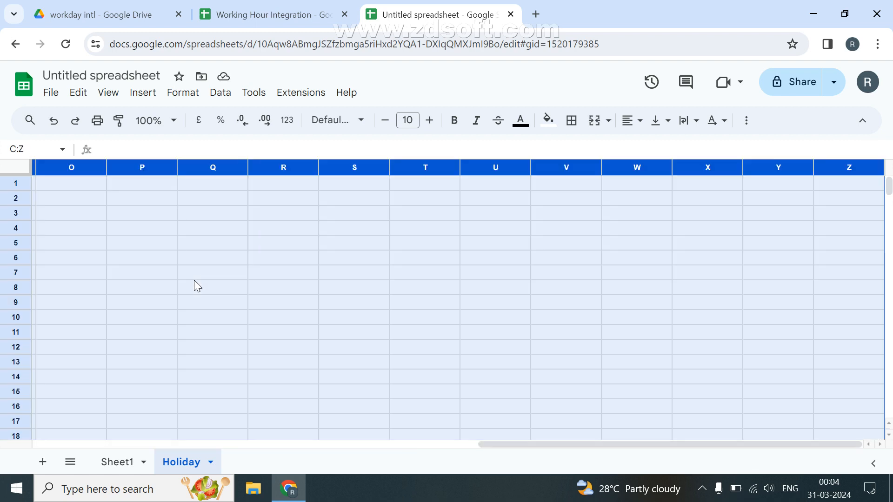
pyautogui.hotkey('ctrl', 'alt', '-')
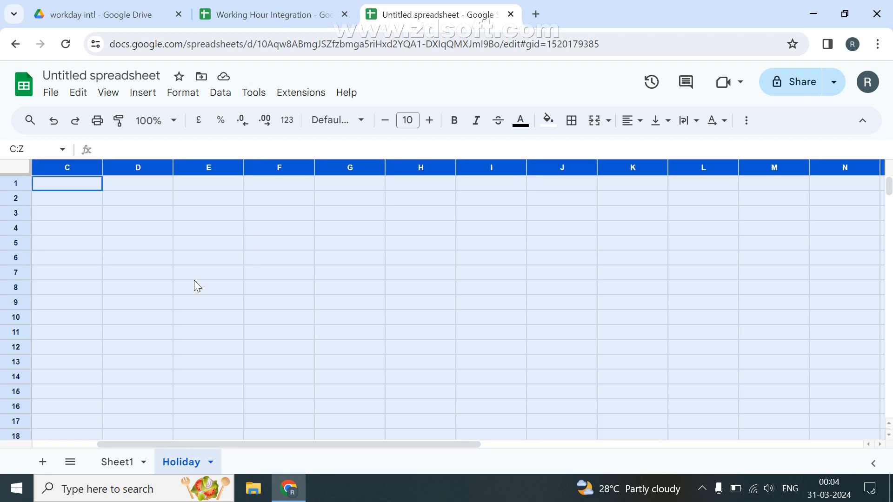
# Step: Make the headings in A1:B1 bold and freeze the first row of the Holiday sheet
pyautogui.hotkey('ctrl', 'Home')
pyautogui.hotkey('shift', 'Right')
pyautogui.hotkey('ctrl', 'b')
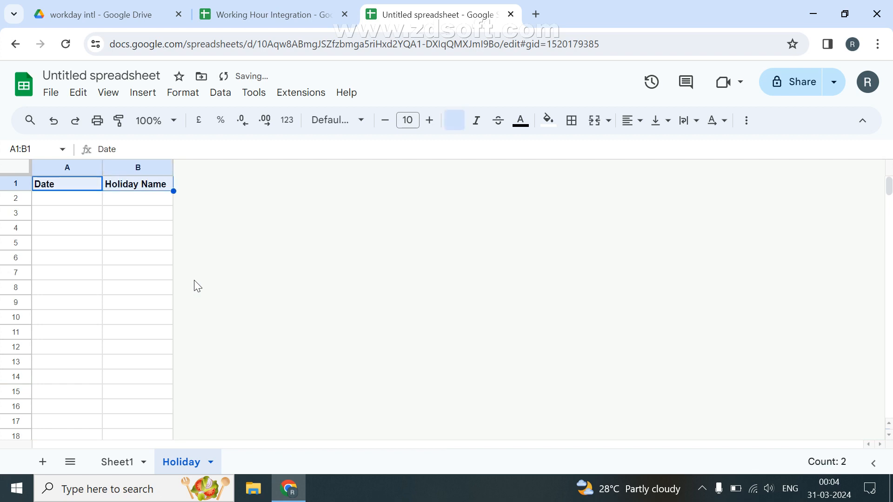
pyautogui.hotkey('alt', 'v')
pyautogui.press('Escape')
pyautogui.press('Down')
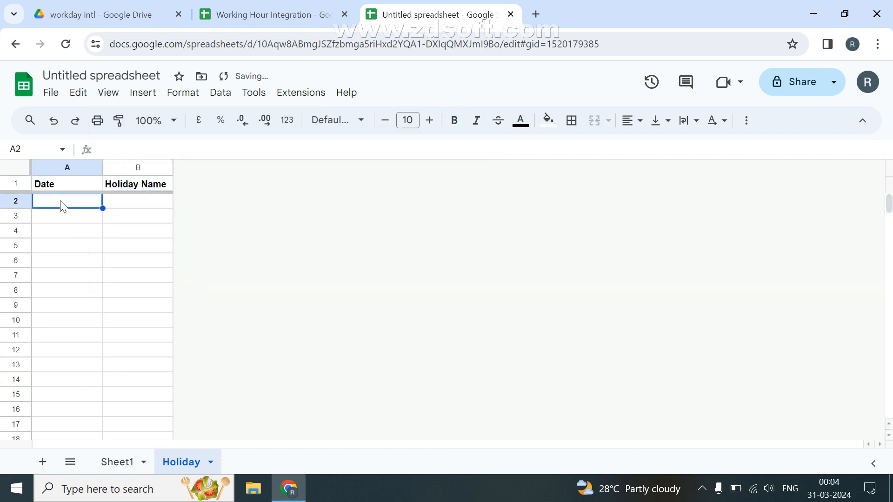
# Step: Define the named range HD for the Date column of the Holiday sheet, from A2 down to the last row
pyautogui.moveTo(60, 200); pyautogui.dragTo(46, 422)
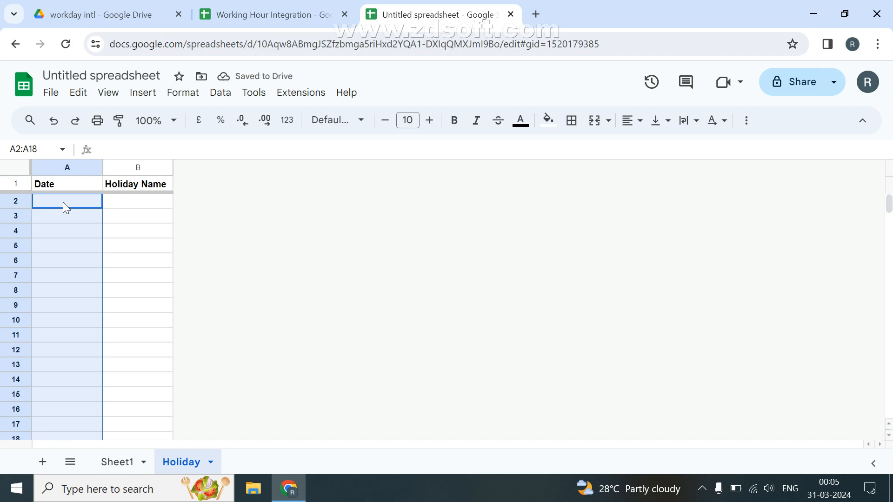
pyautogui.moveTo(63, 202); pyautogui.dragTo(64, 310)
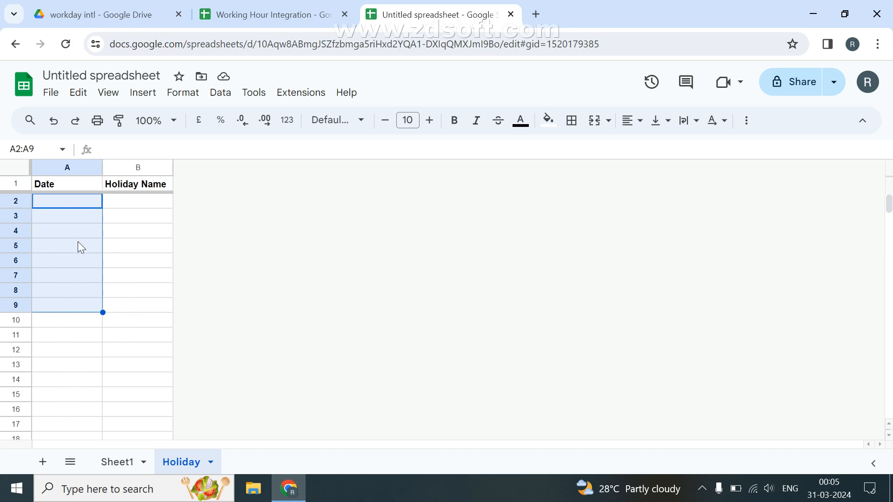
pyautogui.click(85, 205)
pyautogui.click(37, 151)
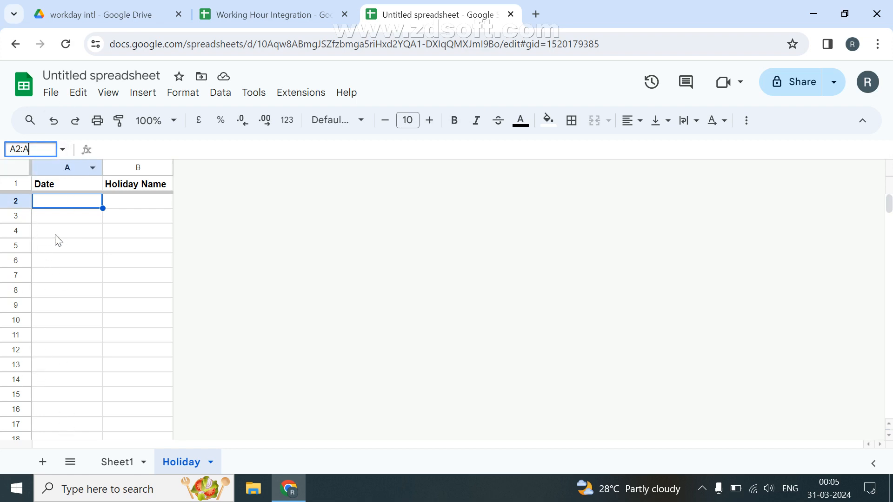
pyautogui.press('Return')
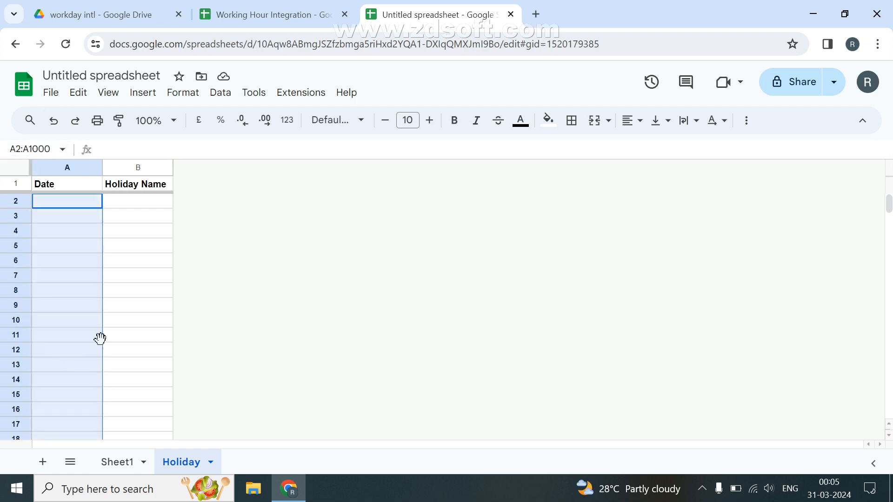
pyautogui.click(50, 148)
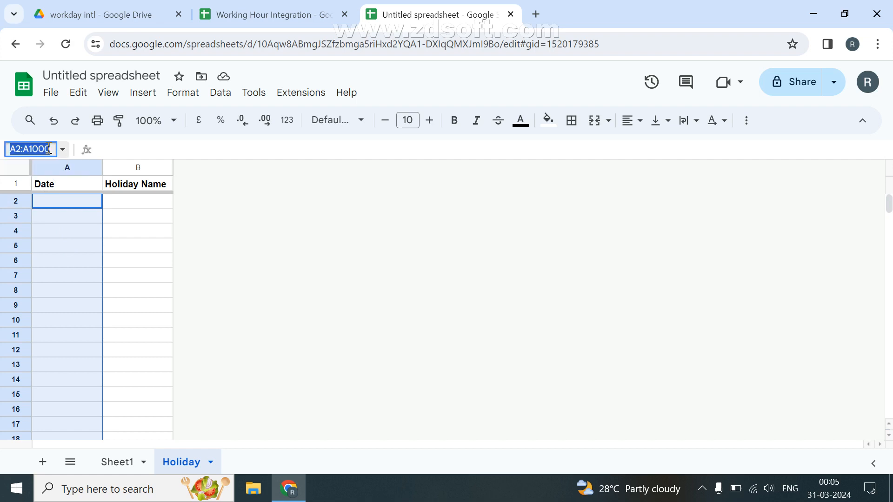
pyautogui.press('BackSpace')
pyautogui.write('H')
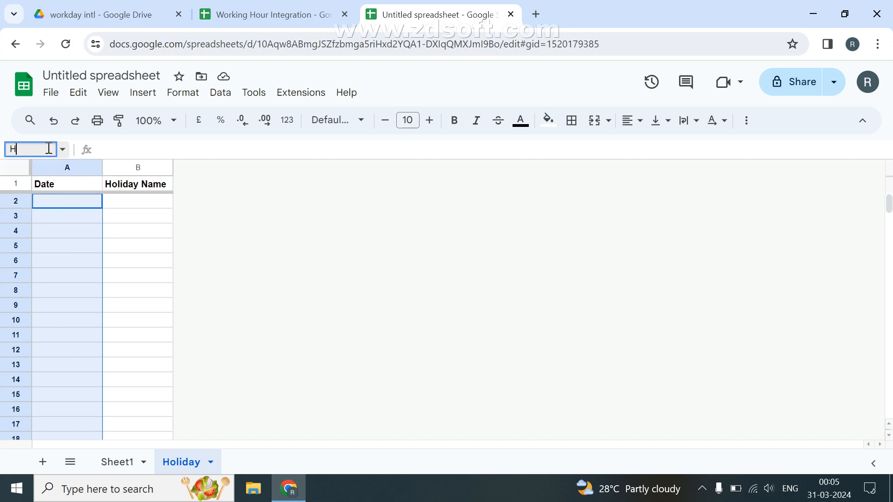
pyautogui.write('D')
pyautogui.press('Return')
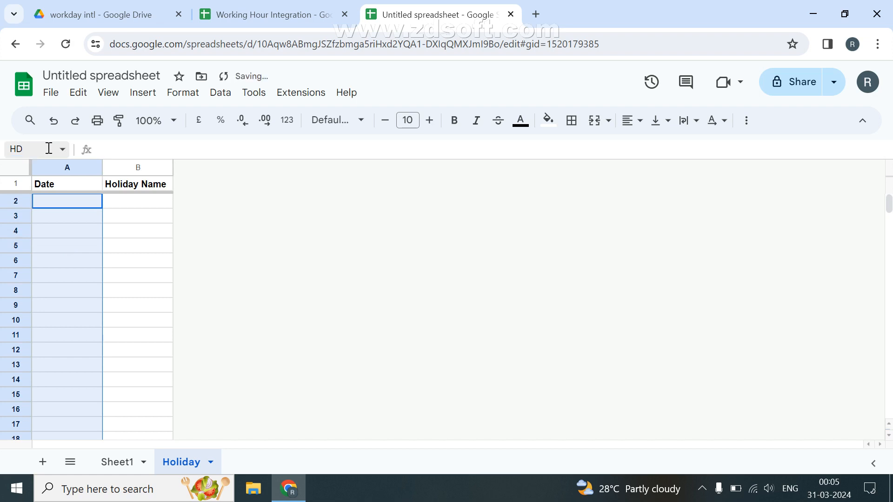
pyautogui.click(53, 206)
pyautogui.click(136, 207)
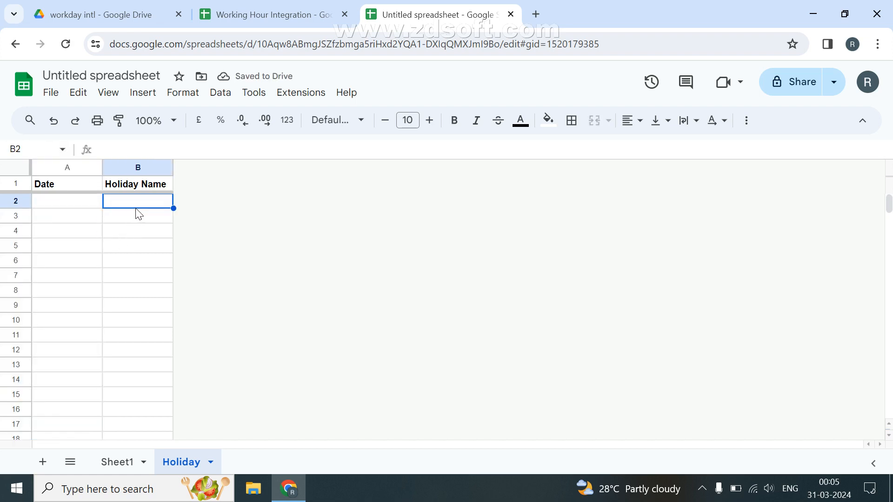
pyautogui.write('=in')
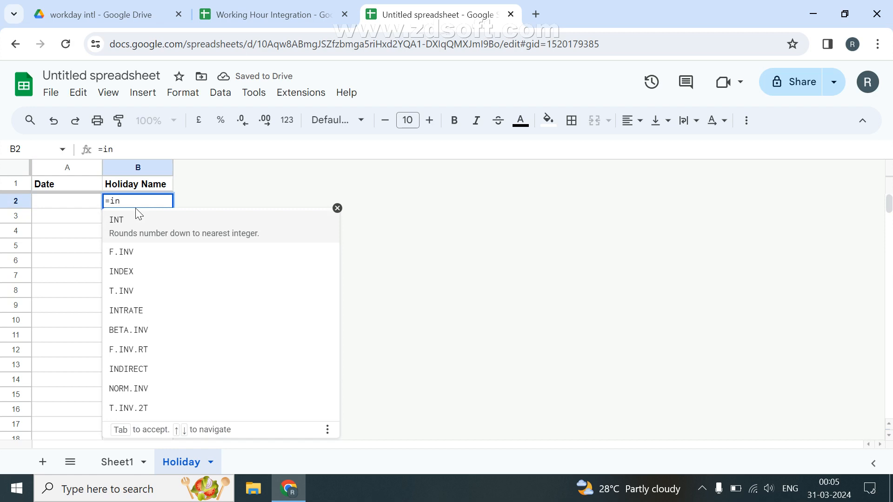
pyautogui.write('de')
pyautogui.press('Tab')
pyautogui.press('Left')
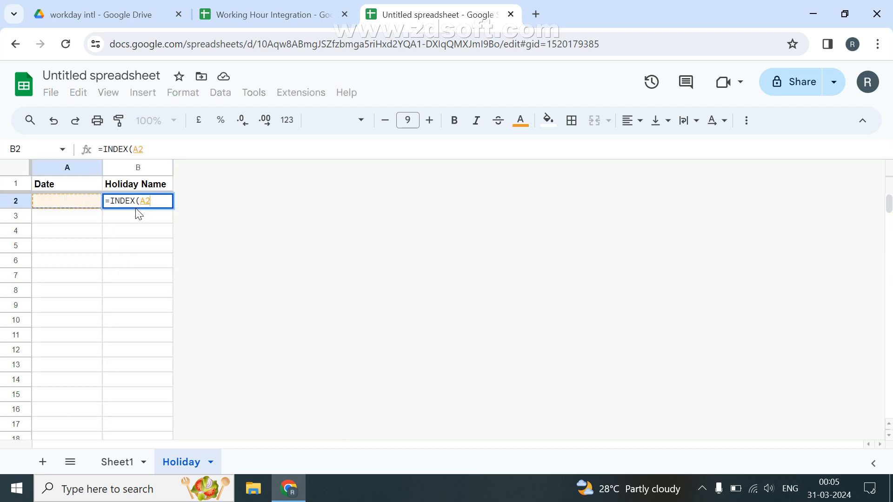
pyautogui.write(':A')
pyautogui.press('BackSpace')
pyautogui.press('BackSpace')
pyautogui.press('BackSpace')
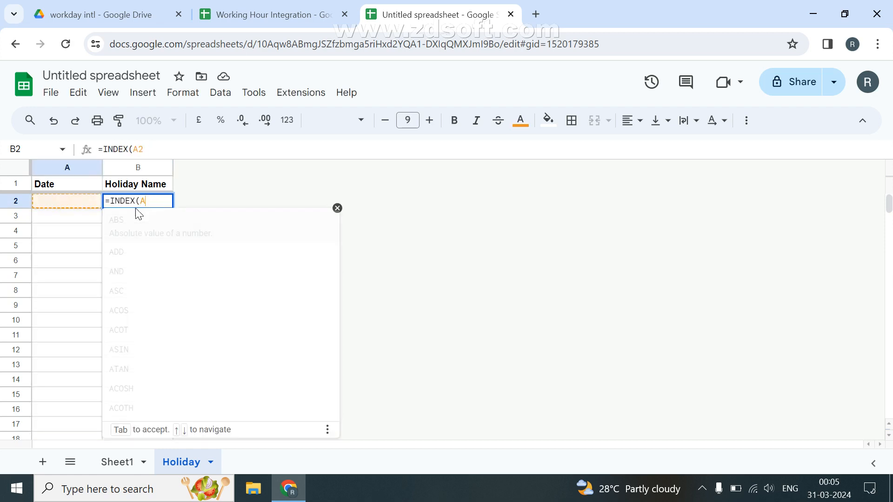
pyautogui.press('BackSpace')
pyautogui.write('hd')
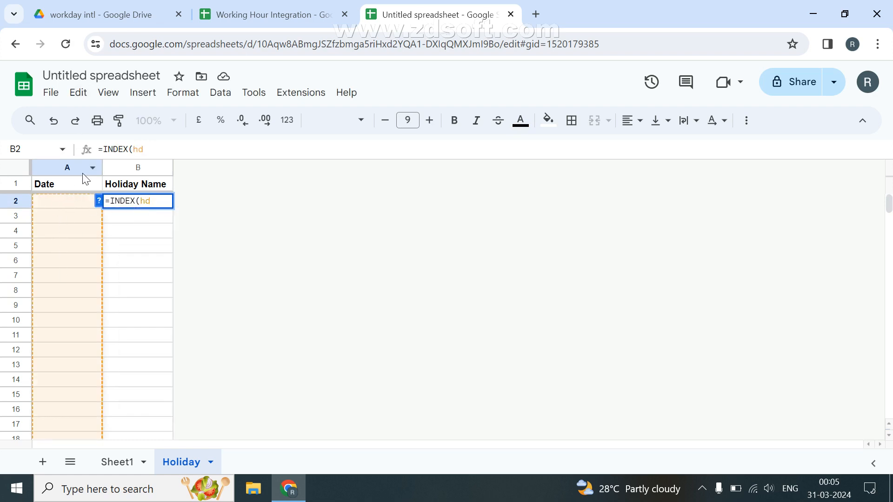
pyautogui.press('Escape')
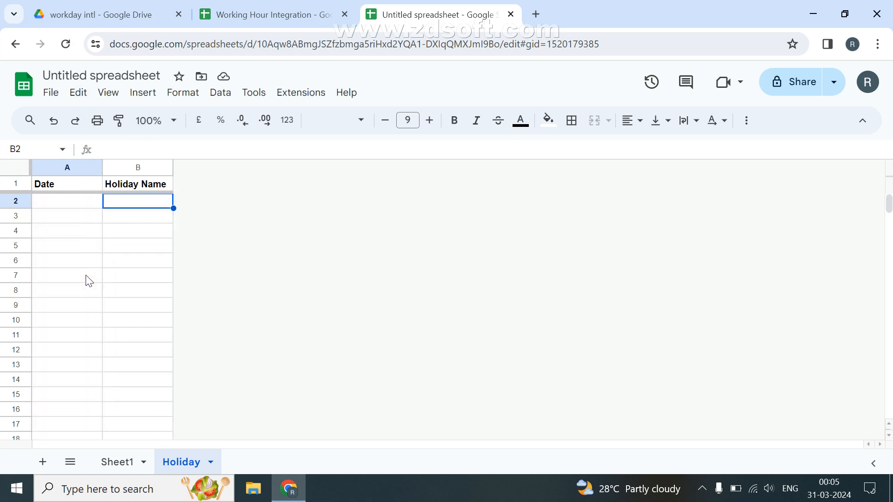
# Step: Enter the test formula =INDEX(HD) in cell A3 of Sheet1
pyautogui.click(99, 460)
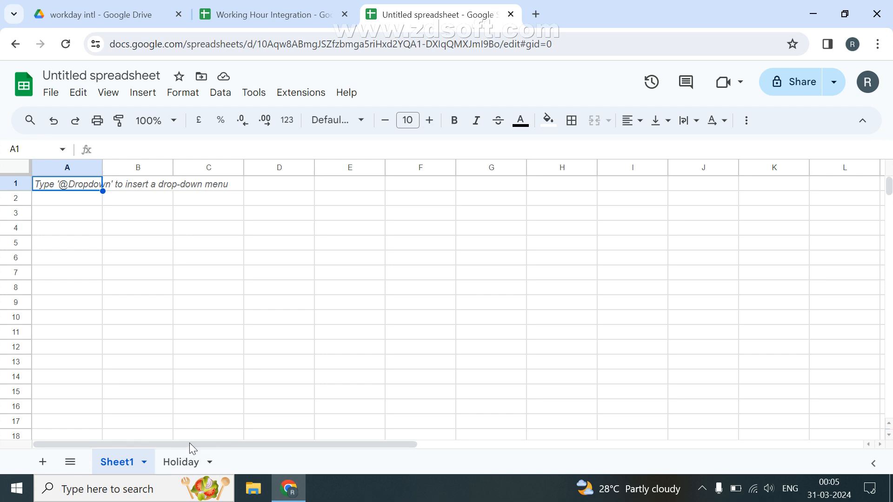
pyautogui.click(79, 208)
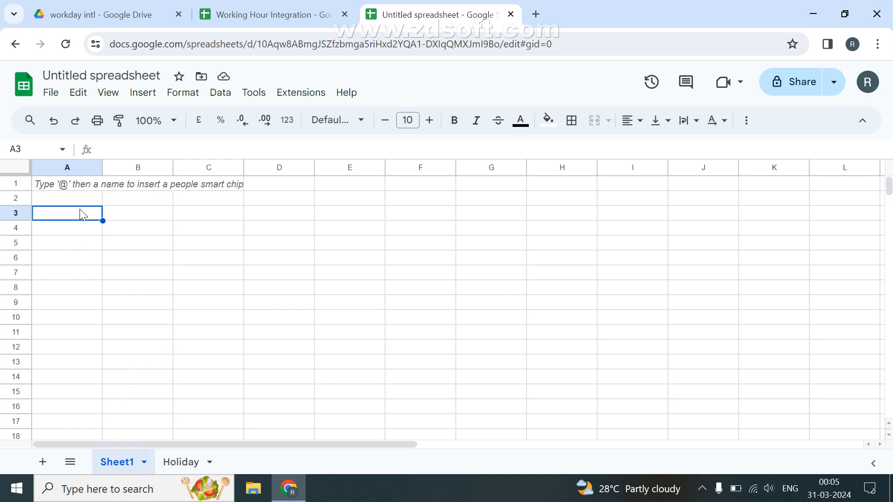
pyautogui.write('=ind')
pyautogui.press('Tab')
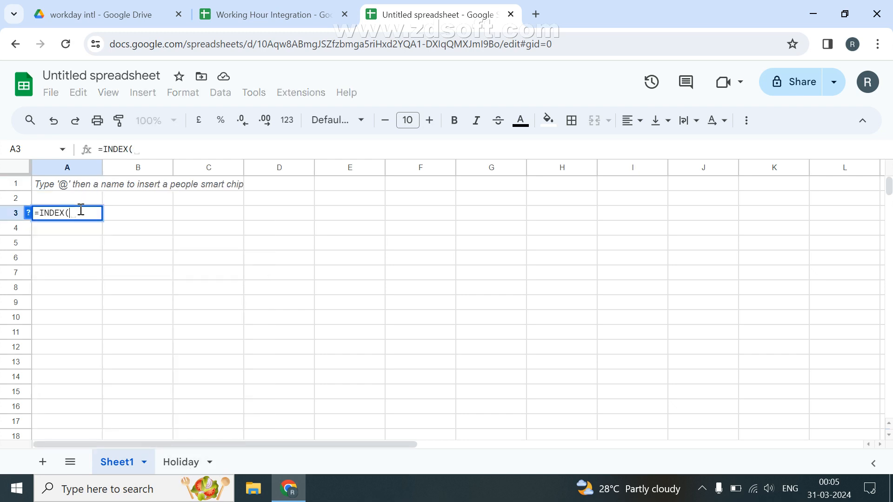
pyautogui.write('H')
pyautogui.press('Return')
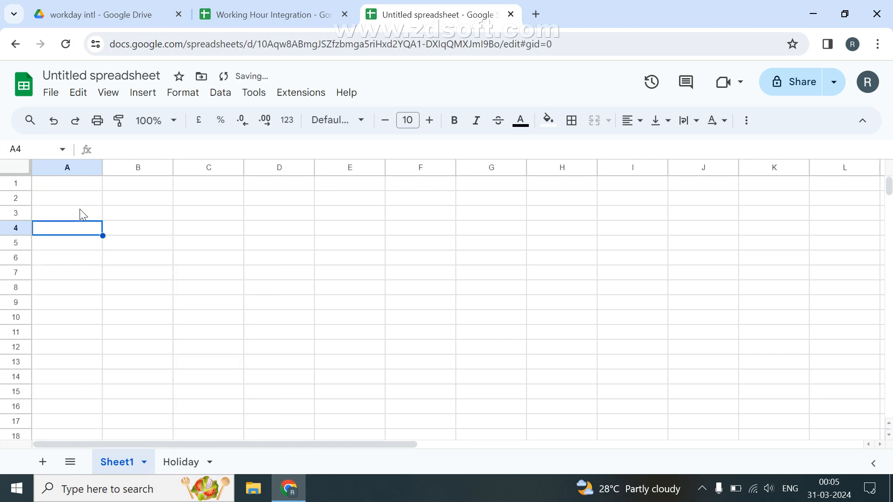
pyautogui.click(83, 215)
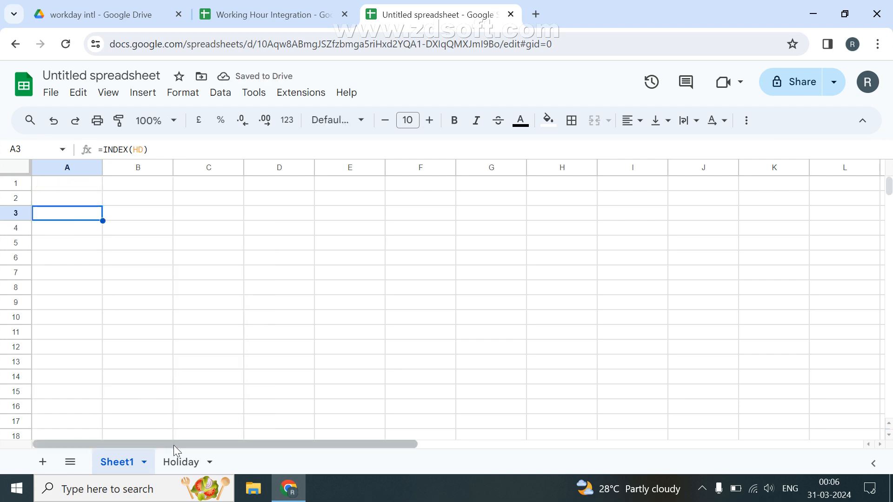
# Step: Enter the sample texts as, sa, sa, sasa and sa in A5:A9 of the Holiday sheet and check Sheet1's formula output
pyautogui.click(175, 460)
pyautogui.click(88, 247)
pyautogui.write('as')
pyautogui.press('Return')
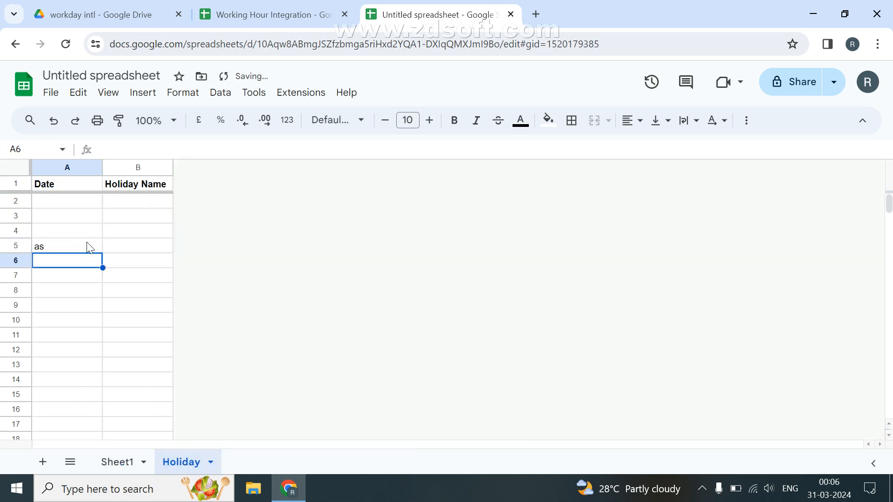
pyautogui.write('sa')
pyautogui.press('Return')
pyautogui.write('sa')
pyautogui.press('Return')
pyautogui.write('sasa')
pyautogui.press('Return')
pyautogui.write('sa')
pyautogui.press('Return')
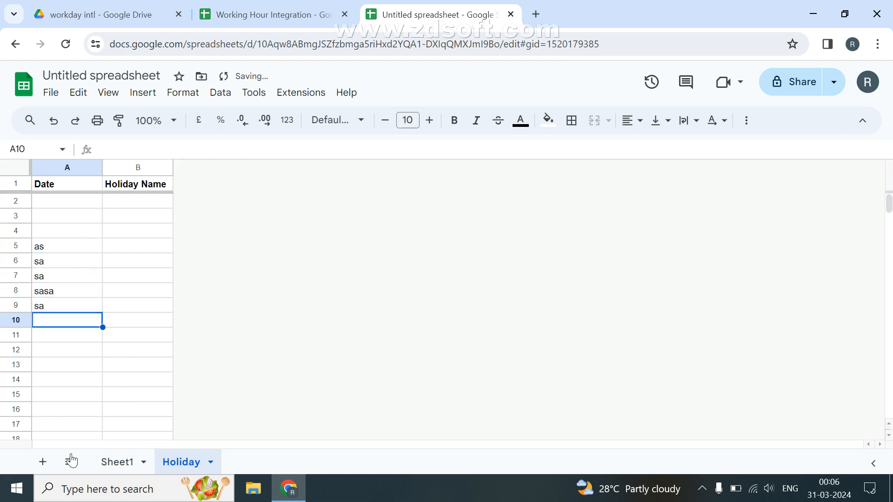
pyautogui.click(118, 463)
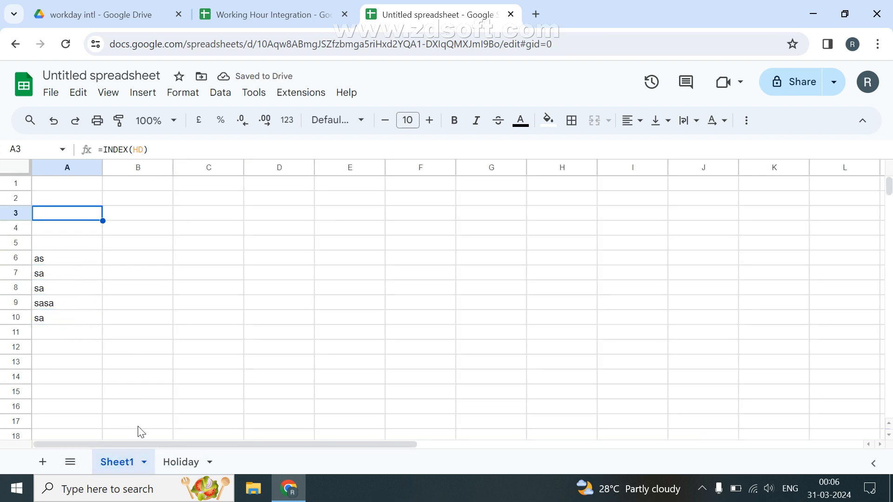
# Step: Add the sample texts sa, sa and s in A2:A4 of the Holiday sheet and recheck the list in Sheet1
pyautogui.click(182, 460)
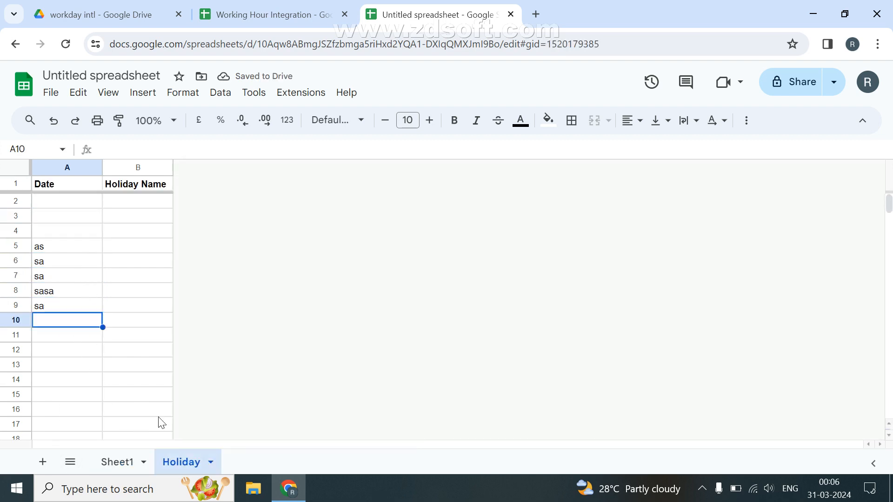
pyautogui.click(71, 203)
pyautogui.write('sa')
pyautogui.press('Return')
pyautogui.write('sa')
pyautogui.press('Return')
pyautogui.write('s')
pyautogui.press('Return')
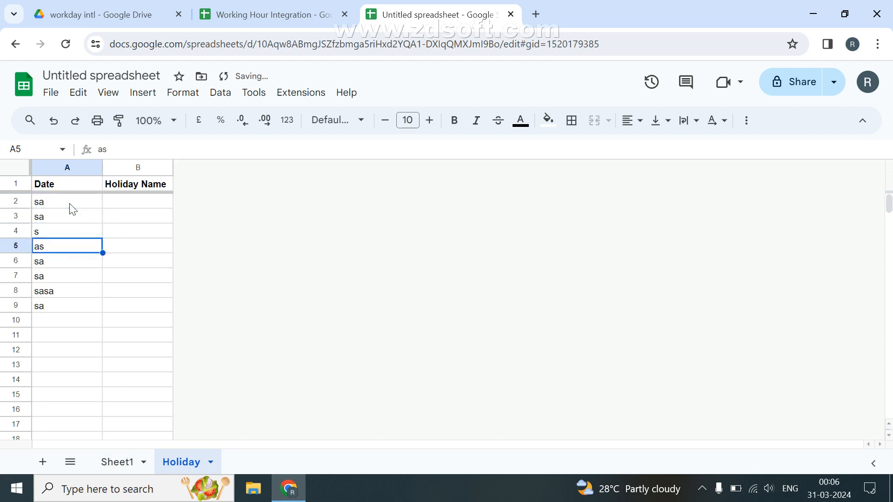
pyautogui.click(117, 462)
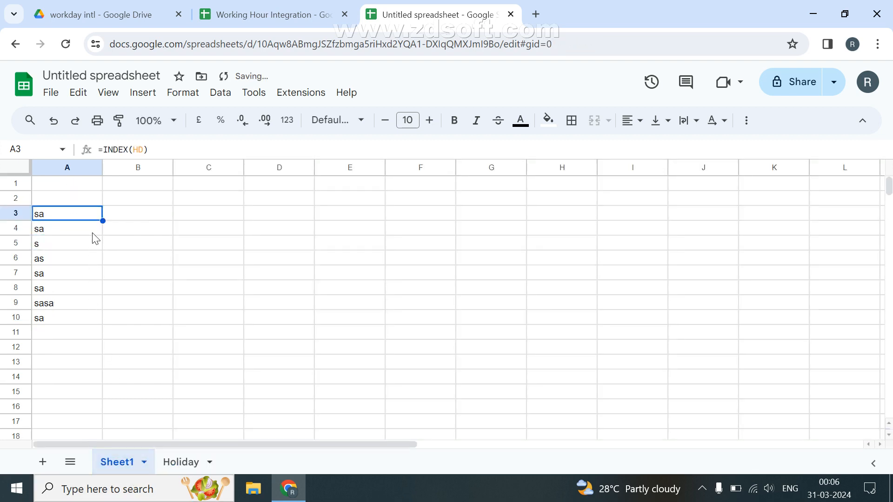
# Step: Delete the INDEX test formula from Sheet1 and clear the sample texts in A2:A9 of the Holiday sheet
pyautogui.press('Delete')
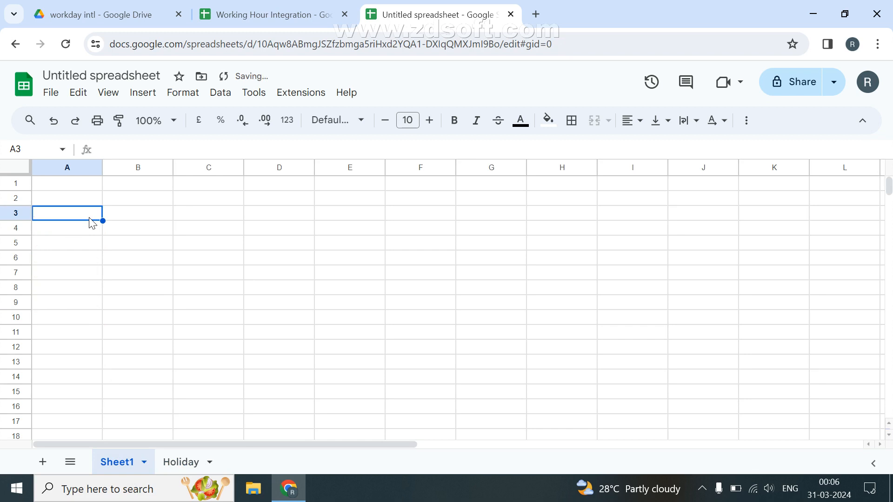
pyautogui.hotkey('ctrl', 'shift', 'pagedown')
pyautogui.hotkey('ctrl', 'Up')
pyautogui.press('Down')
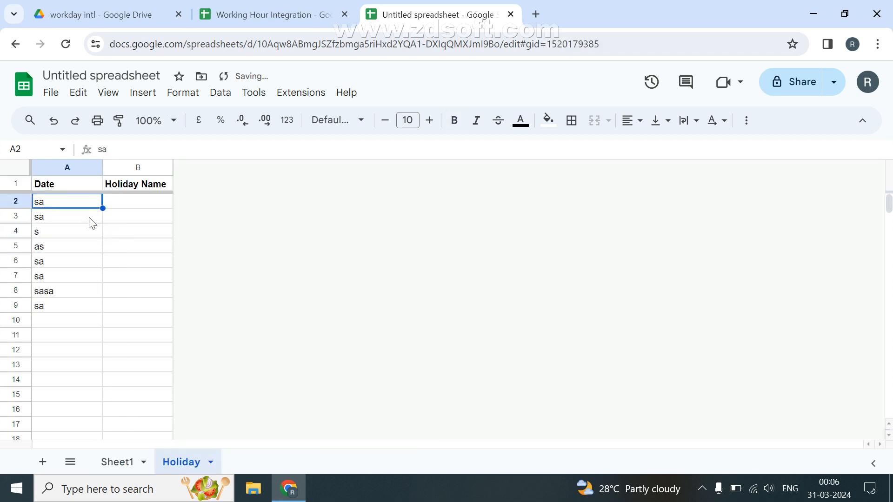
pyautogui.hotkey('ctrl', 'shift', 'Down')
pyautogui.press('Delete')
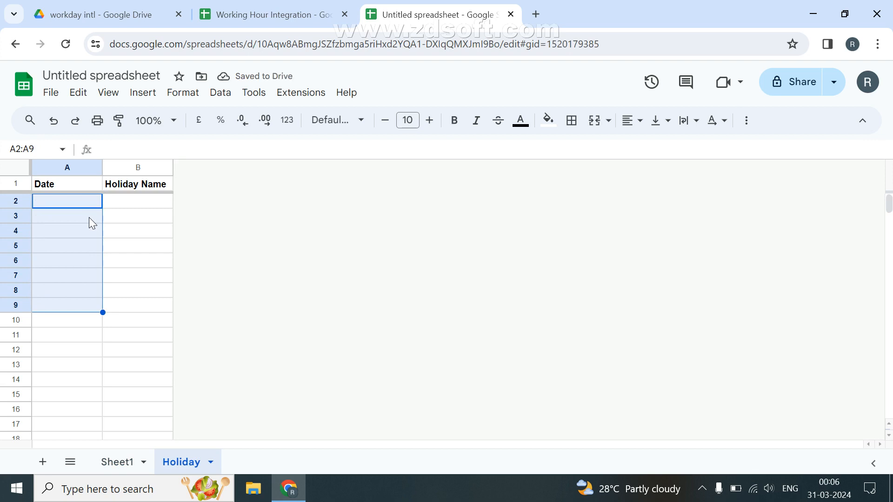
# Step: Enter the working hours in Sheet1, with 9 in A1 and 18 in B1
pyautogui.hotkey('ctrl', 'shift', 'pageup')
pyautogui.hotkey('ctrl', 'Up')
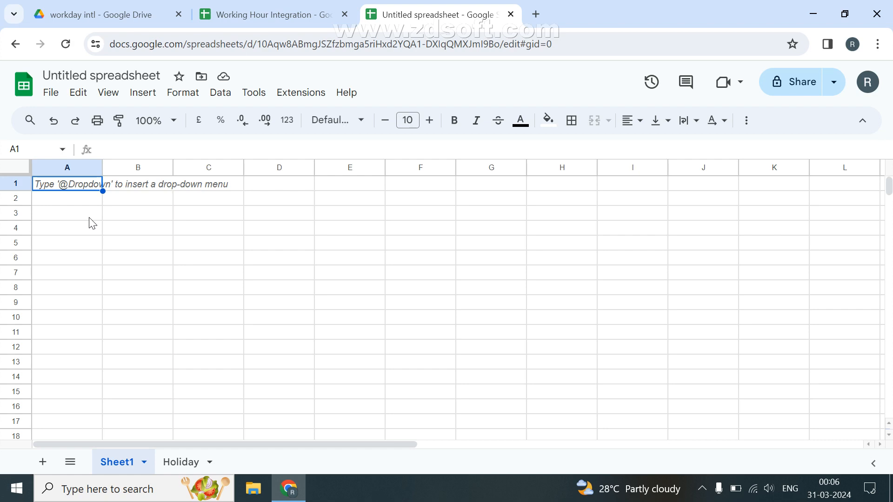
pyautogui.press('Right')
pyautogui.press('Right')
pyautogui.press('Left')
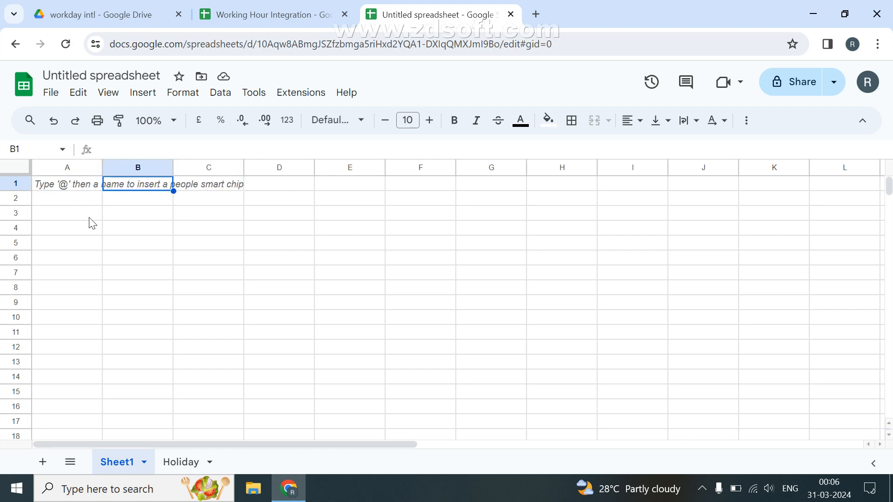
pyautogui.press('Left')
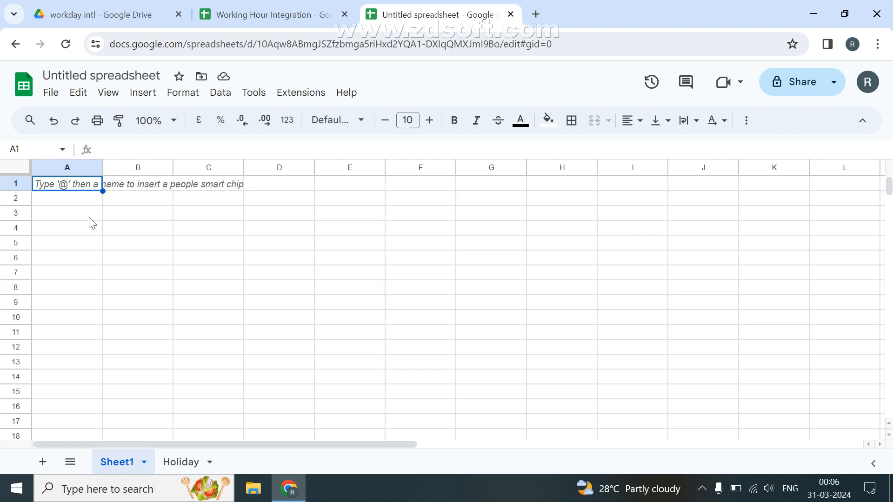
pyautogui.write('9')
pyautogui.press('Tab')
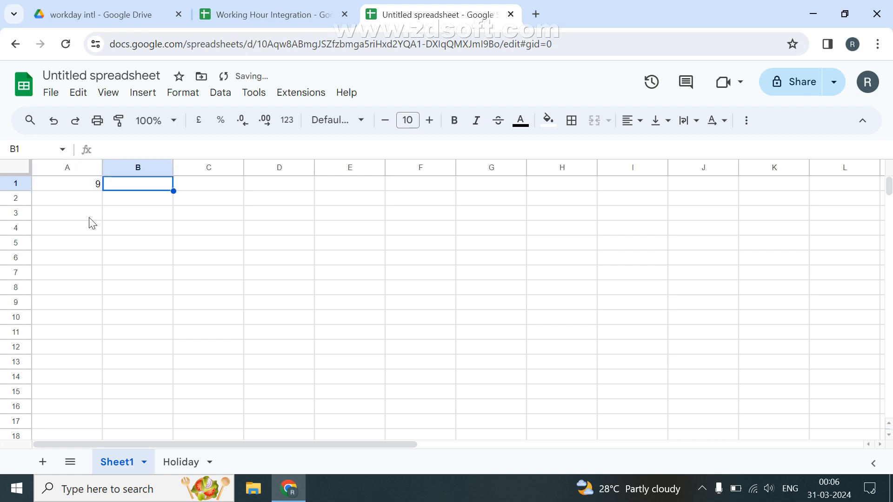
pyautogui.write('1')
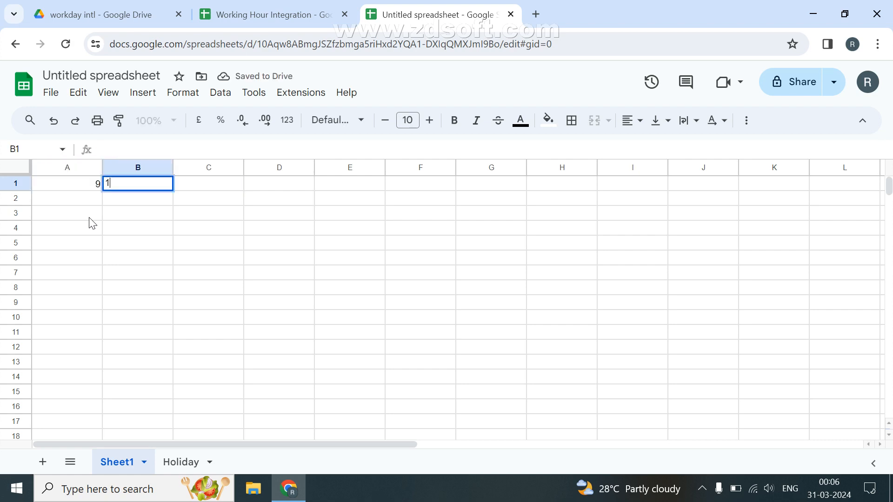
pyautogui.write('98')
pyautogui.press('Return')
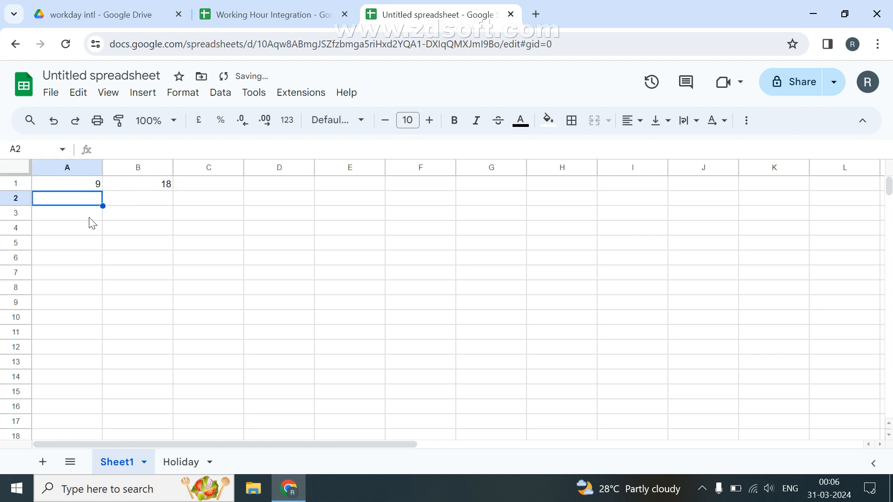
pyautogui.press('Down')
pyautogui.press('Down')
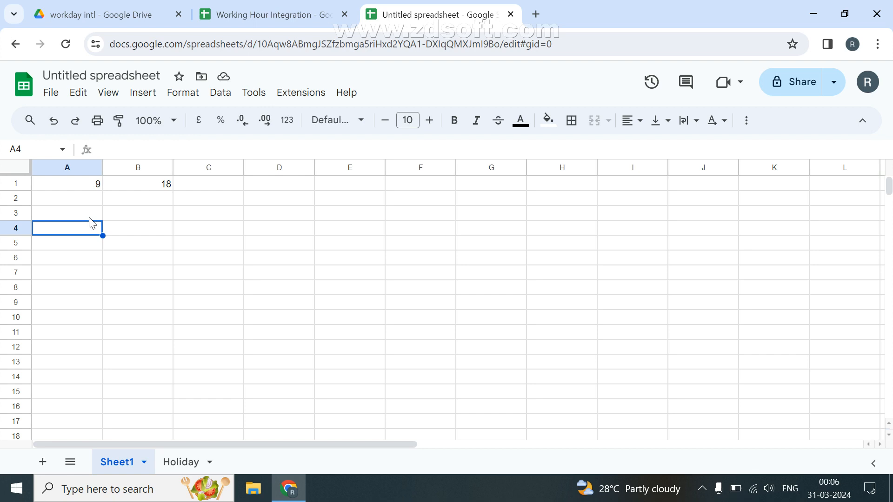
pyautogui.press('Up')
pyautogui.press('Up')
pyautogui.press('Up')
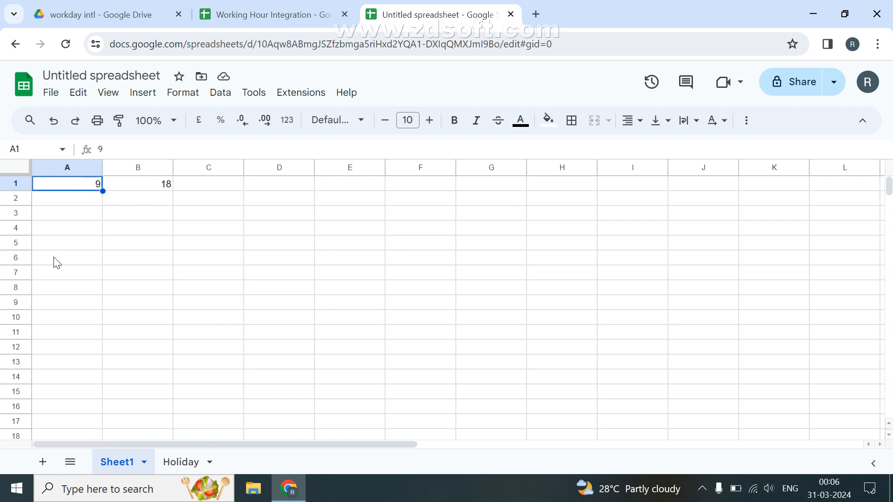
pyautogui.click(167, 187)
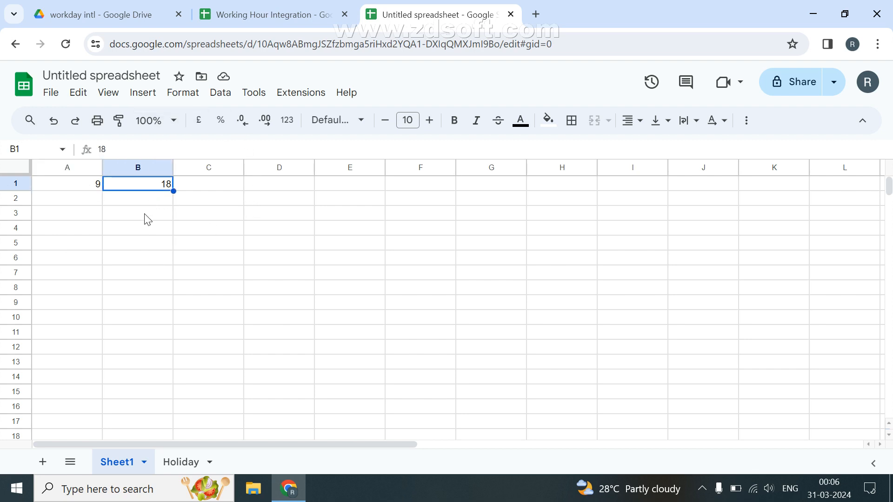
pyautogui.click(311, 200)
pyautogui.press('Up')
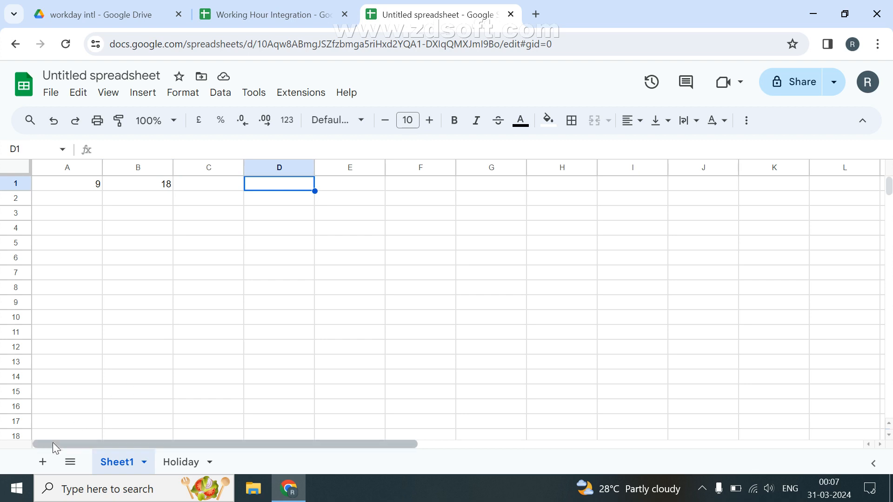
# Step: Add a new sheet and start cell A1 with "1. If i received any order after working Hour Then I want Planning Date to Be"
pyautogui.click(43, 462)
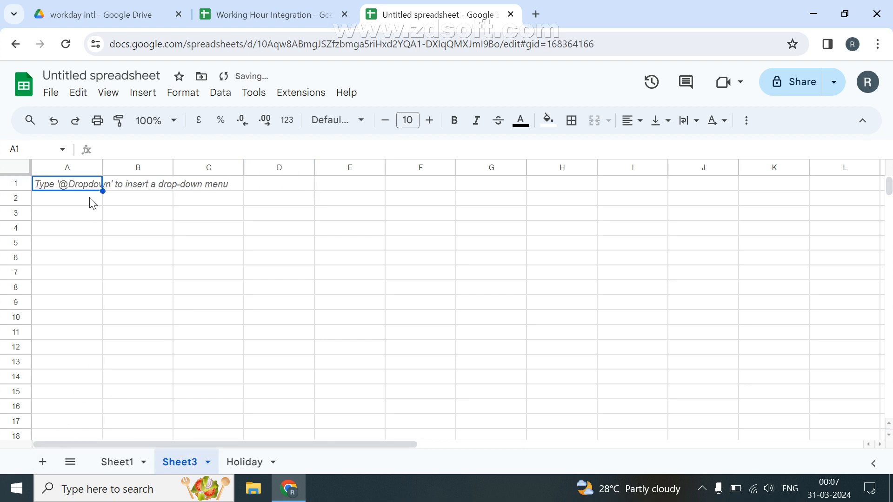
pyautogui.write('1.')
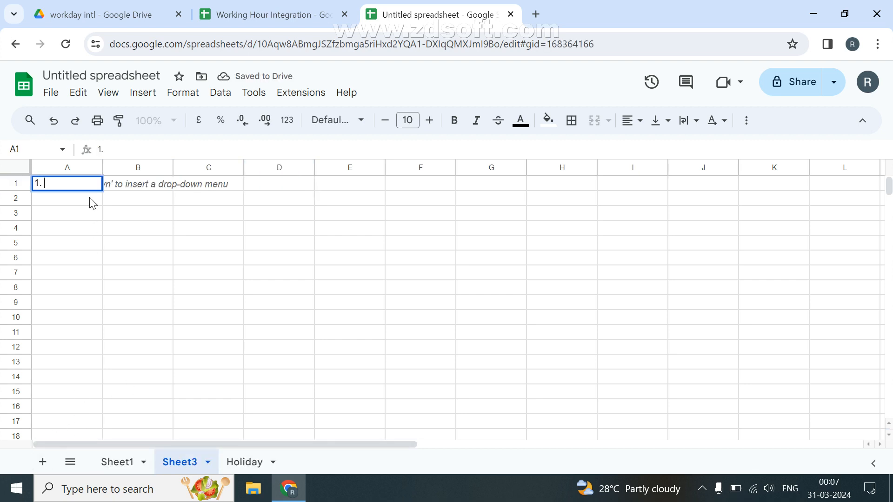
pyautogui.write(' If')
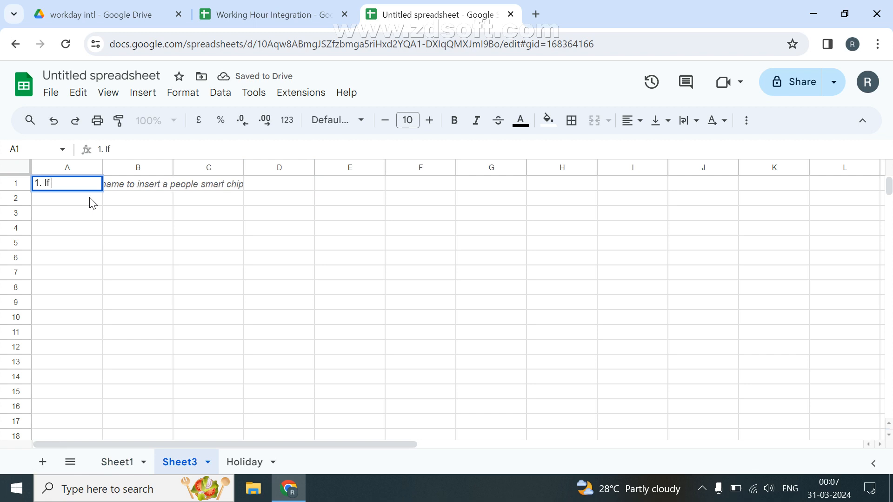
pyautogui.write(' i rece')
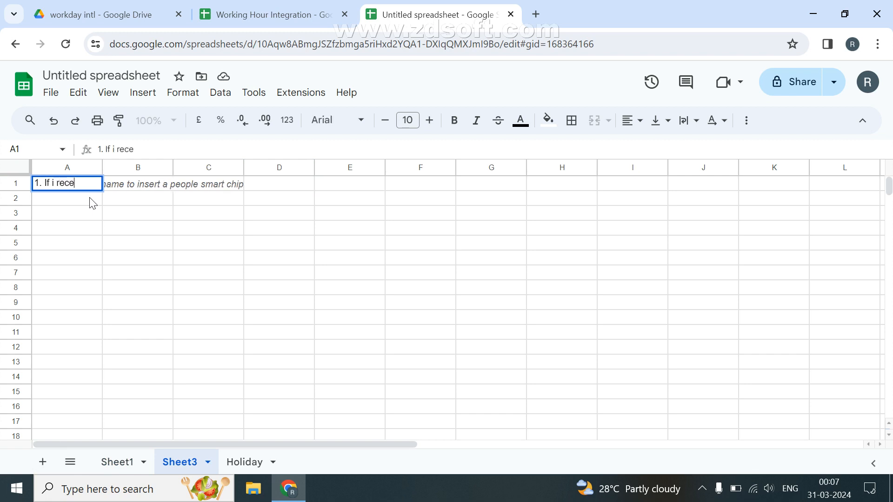
pyautogui.write('ived any ')
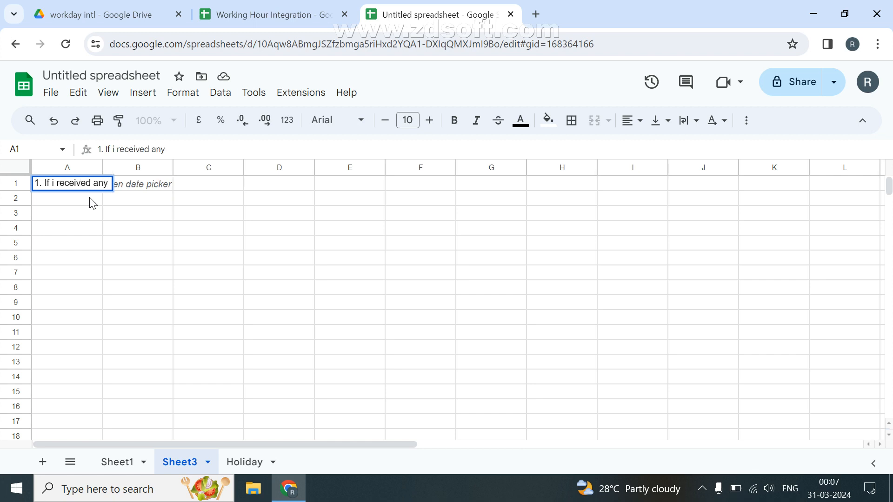
pyautogui.write('order ')
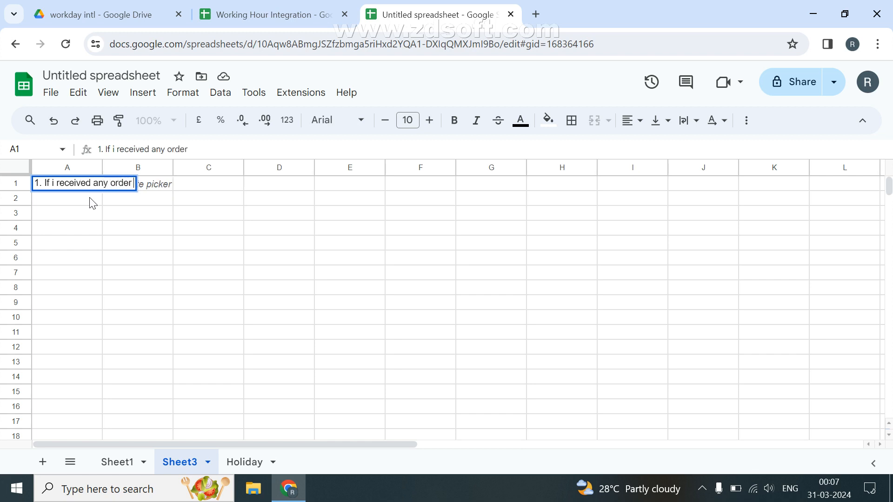
pyautogui.write('after work')
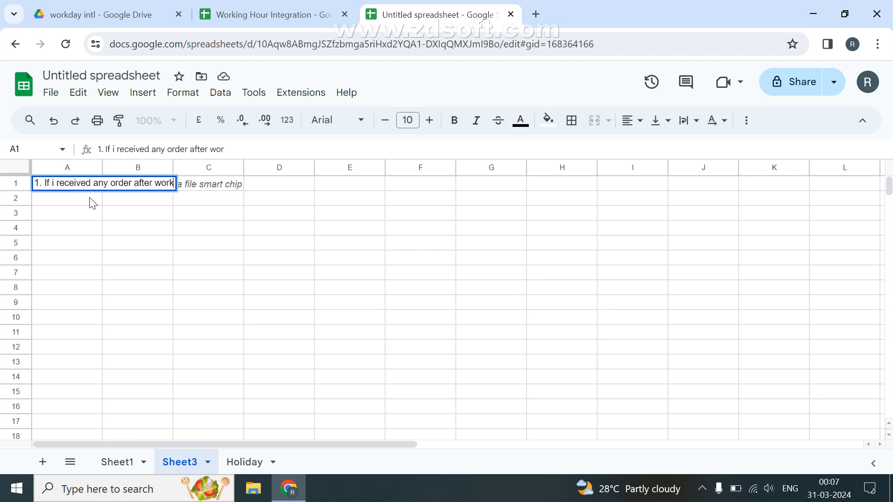
pyautogui.write('ing Hour')
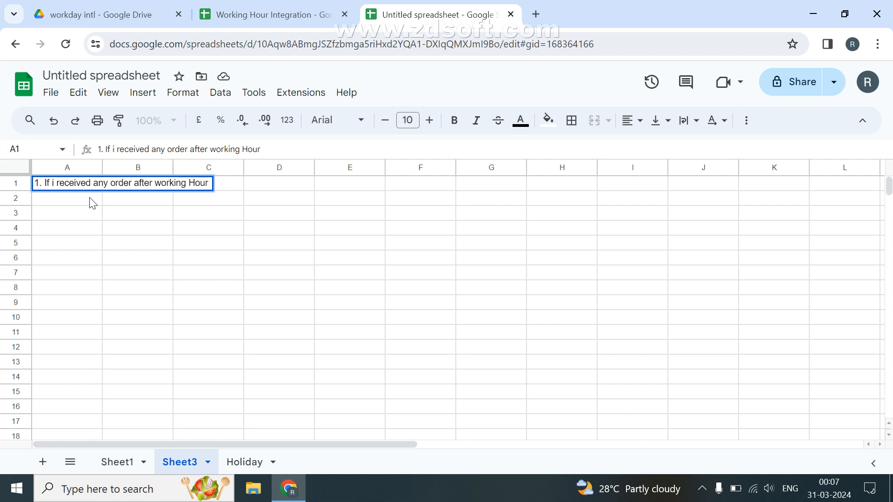
pyautogui.write('Then ')
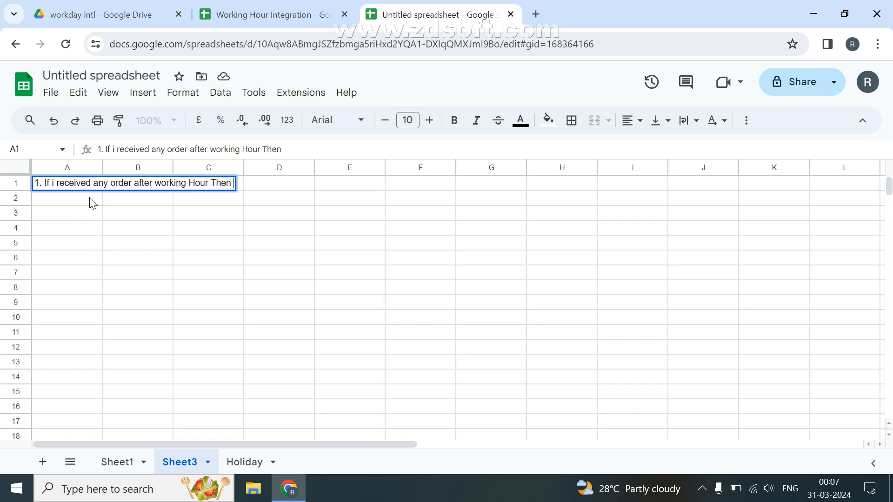
pyautogui.write('I want Planning dT')
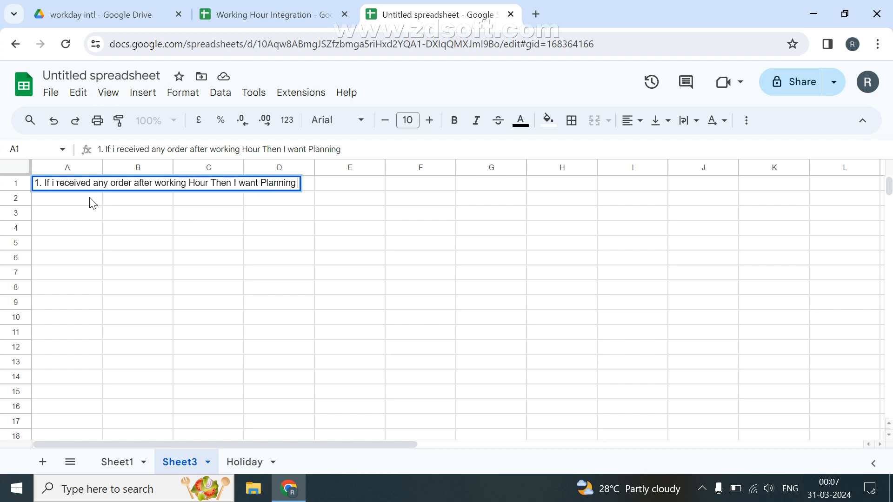
pyautogui.press('BackSpace')
pyautogui.press('BackSpace')
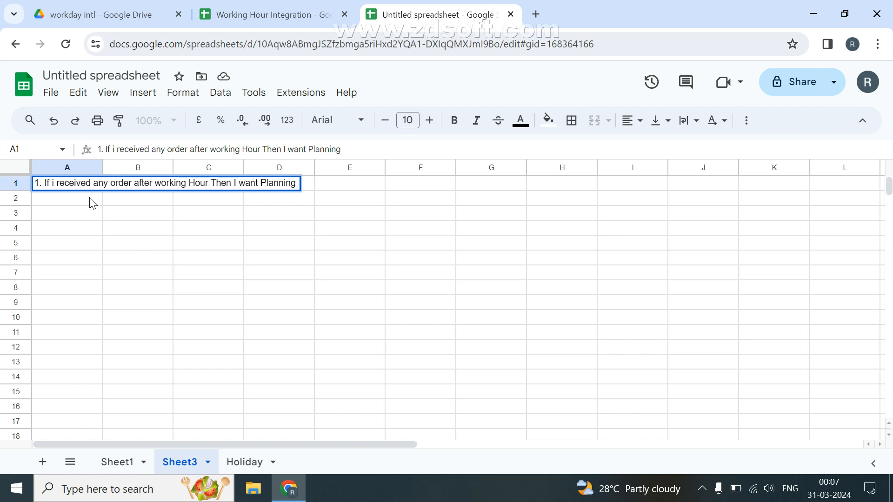
pyautogui.write('Date to Be')
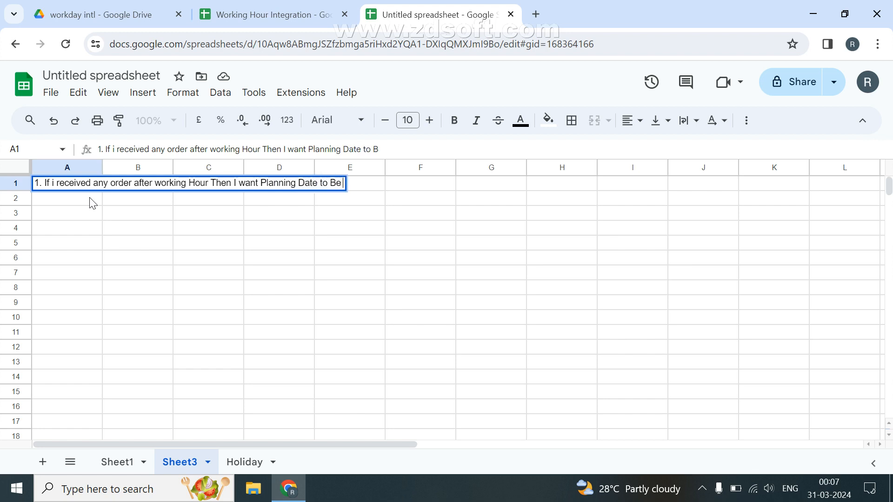
# Step: Complete the A1 sentence with the bold text "Next working Day + Opening Time + as given Hours to be Complete"
pyautogui.hotkey('ctrl', 'b')
pyautogui.write('Next')
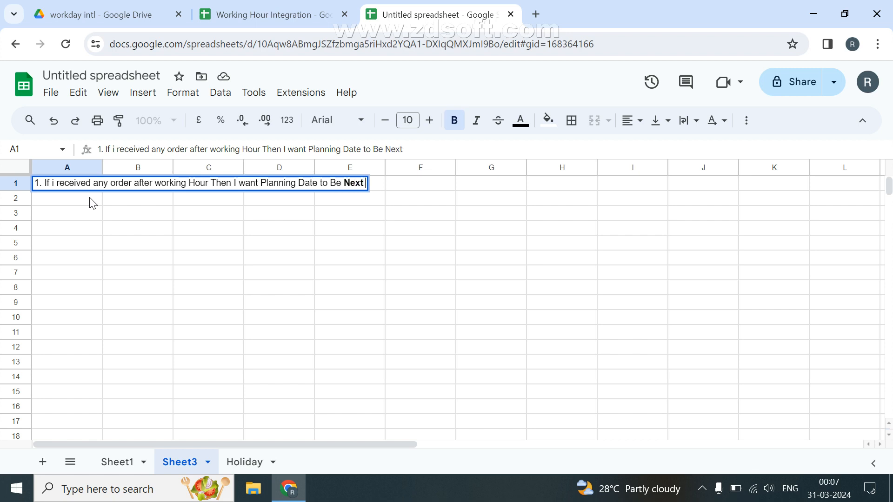
pyautogui.write(' working Day')
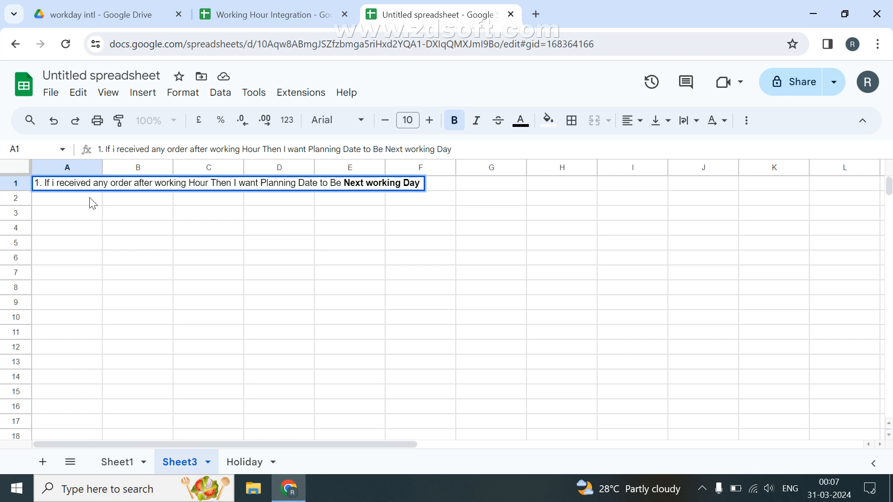
pyautogui.write('+ Ope')
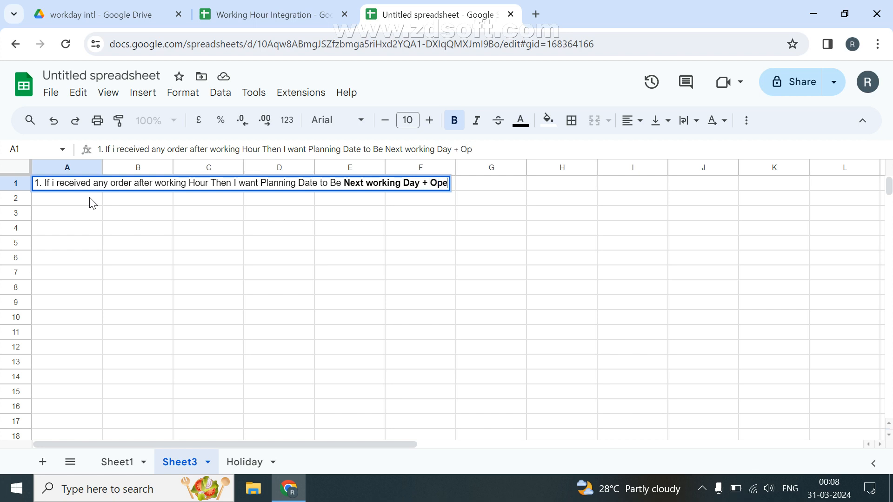
pyautogui.write('ning Tim')
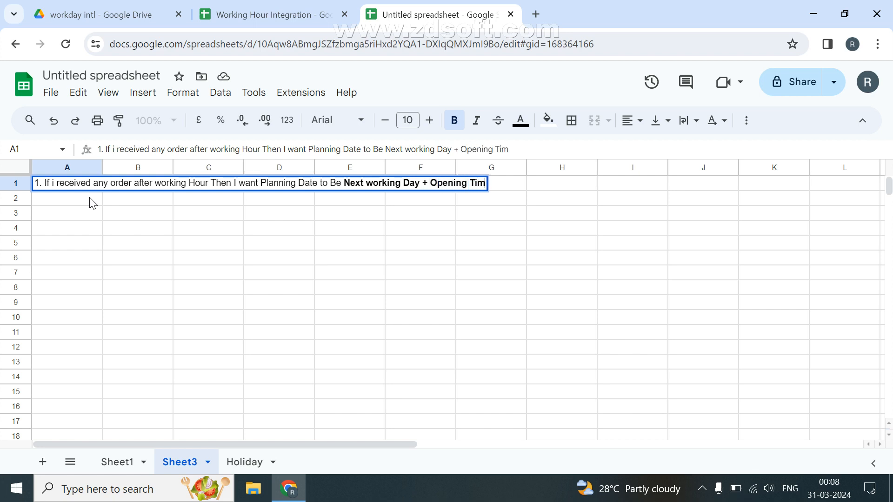
pyautogui.write('e + as given ')
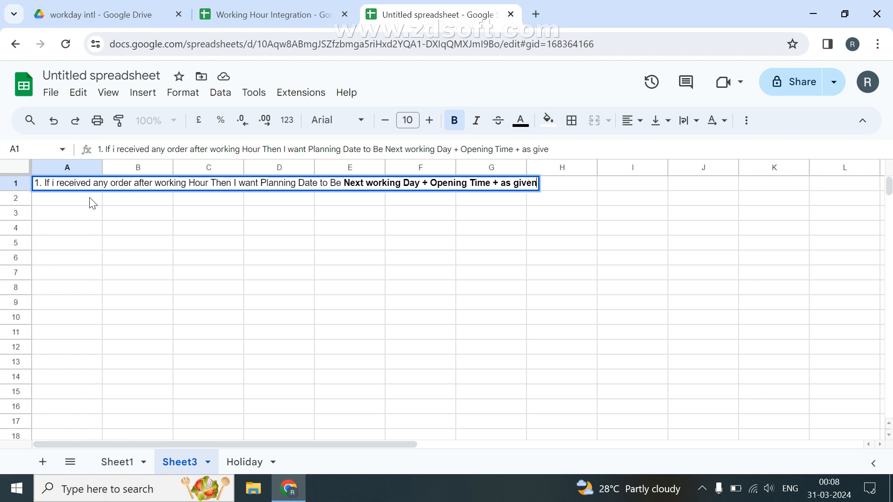
pyautogui.write('Hours')
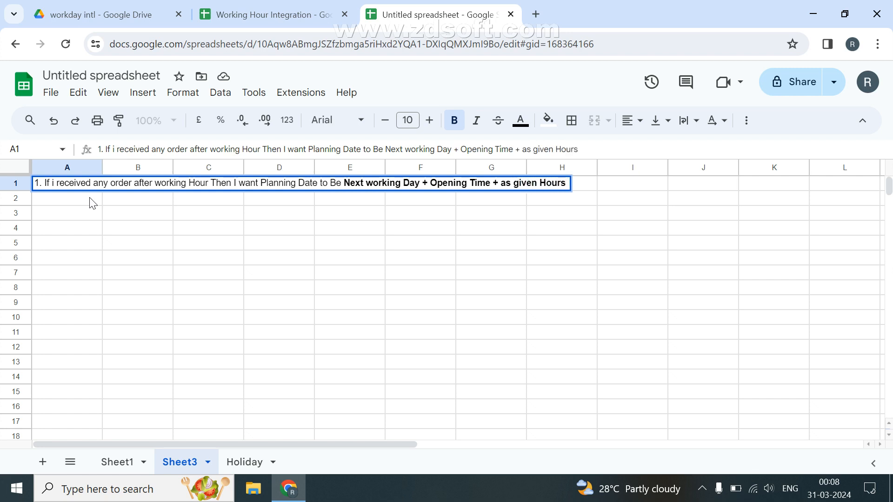
pyautogui.write(' to be Com')
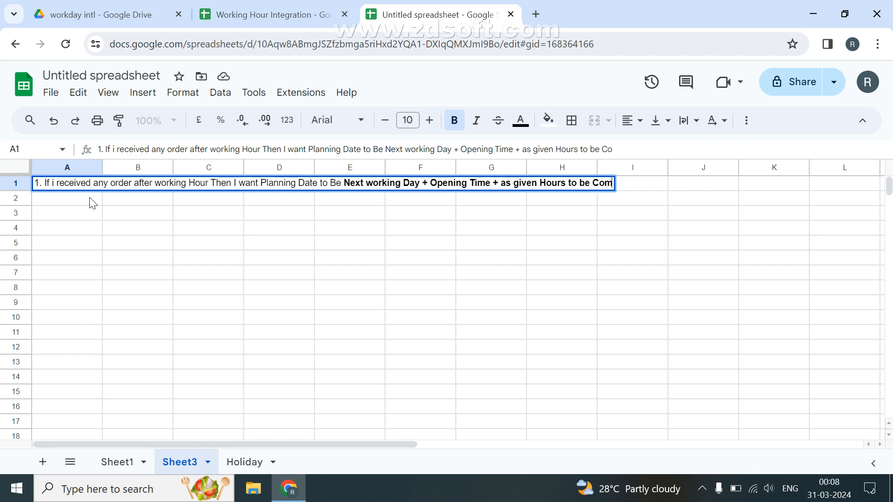
pyautogui.write('plete')
pyautogui.press('Return')
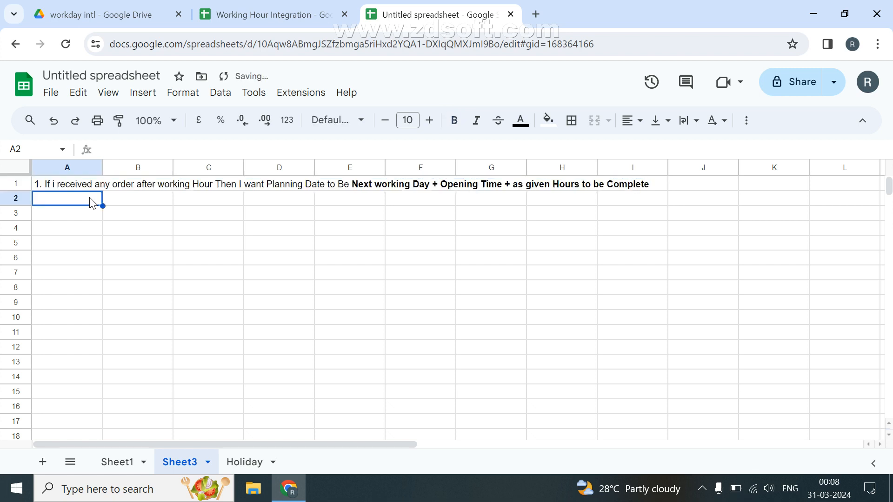
pyautogui.click(377, 190)
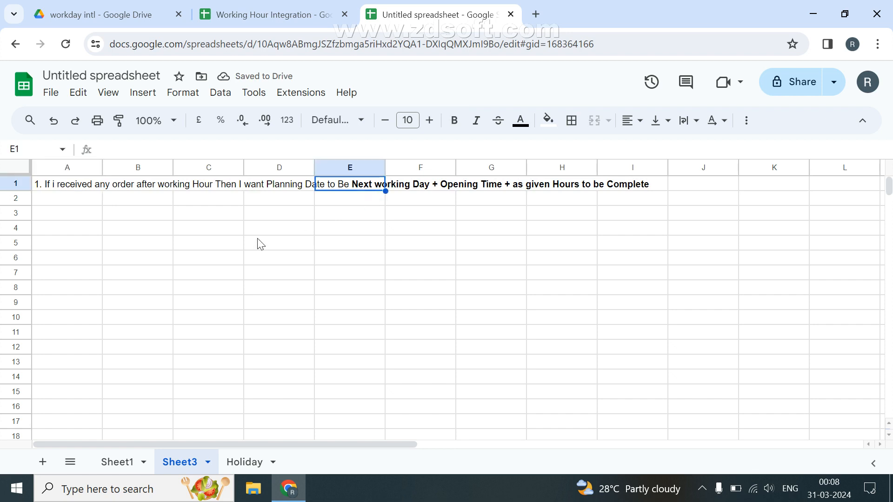
pyautogui.click(118, 462)
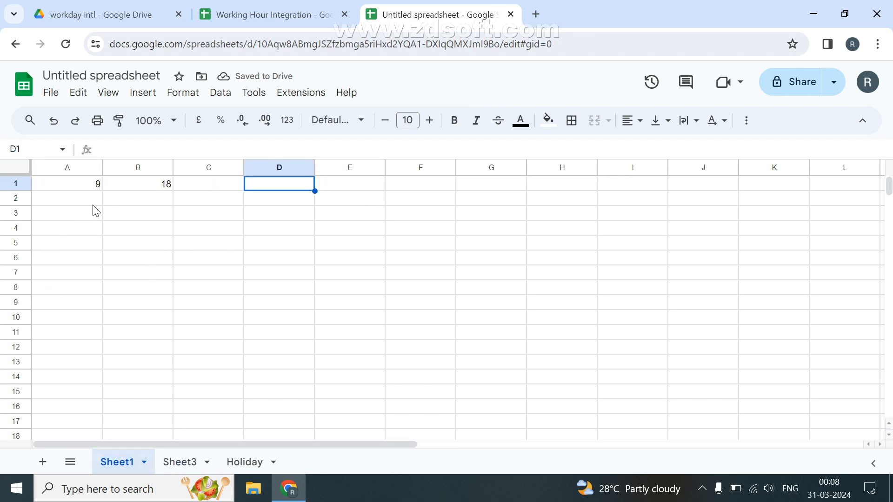
pyautogui.click(185, 461)
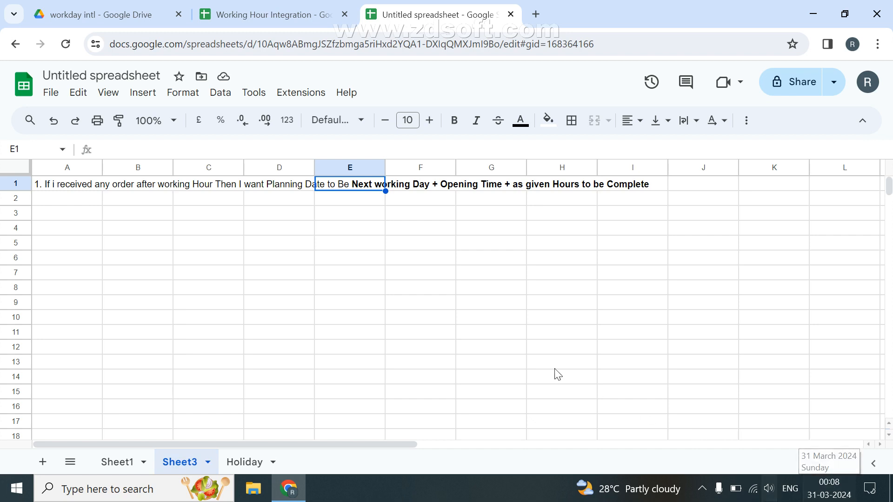
pyautogui.click(212, 214)
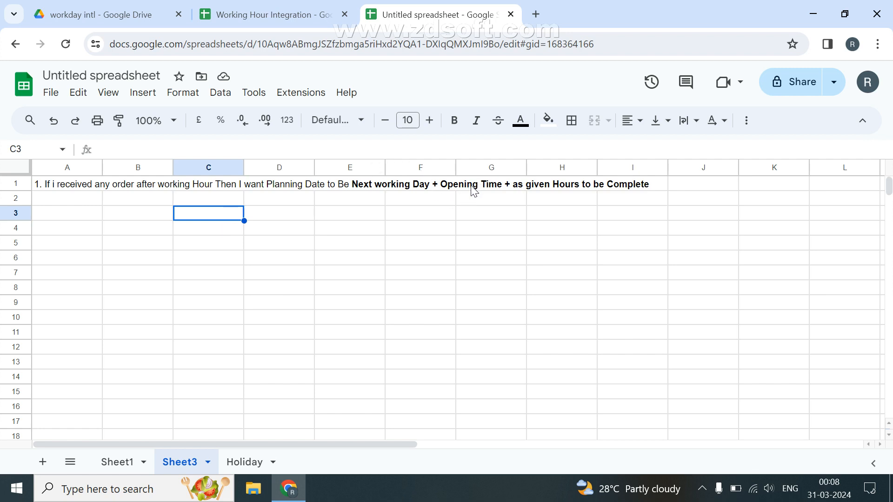
# Step: In Sheet1, enter the header Timestamp in A5 and 30/03/2024 18:20:25 in A6, and fit column A's width to its content
pyautogui.click(104, 464)
pyautogui.click(69, 246)
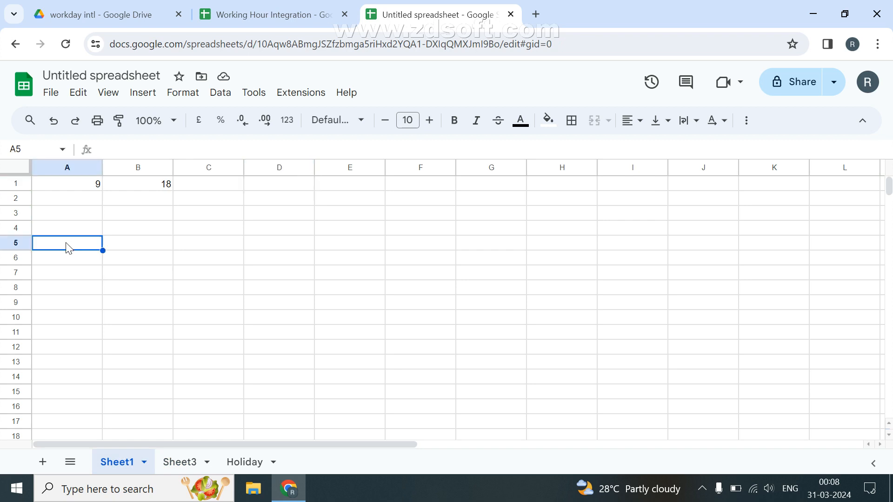
pyautogui.write('Timestamp')
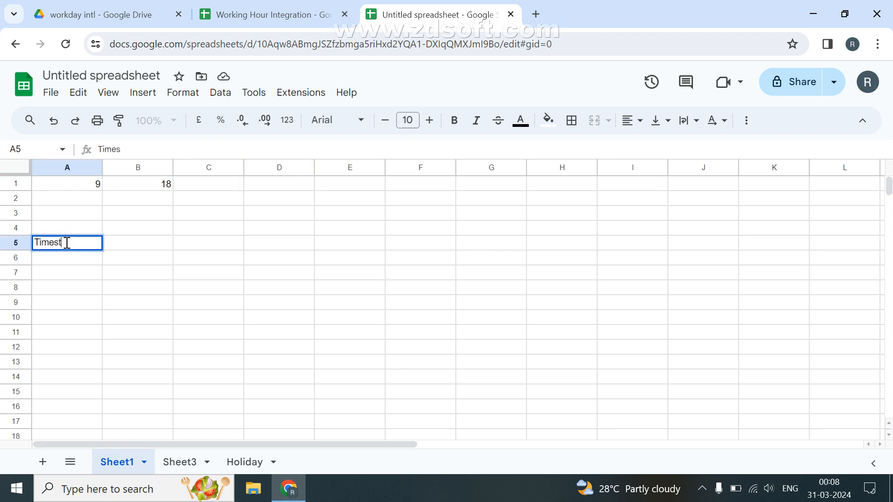
pyautogui.press('Return')
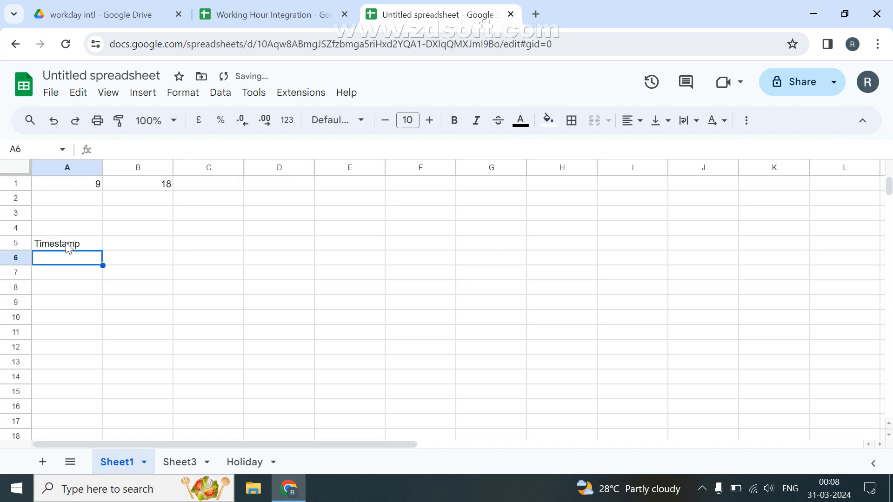
pyautogui.write('3')
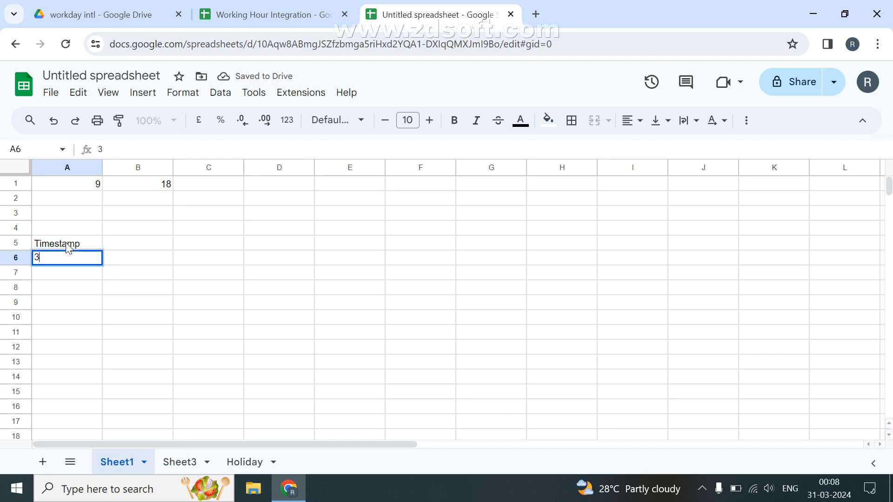
pyautogui.write('0/03/2024')
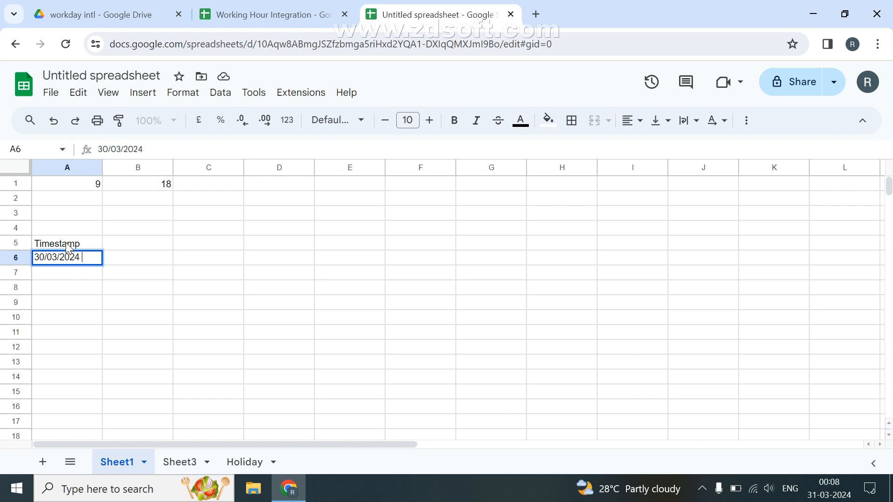
pyautogui.write(' 18:20:25')
pyautogui.press('Return')
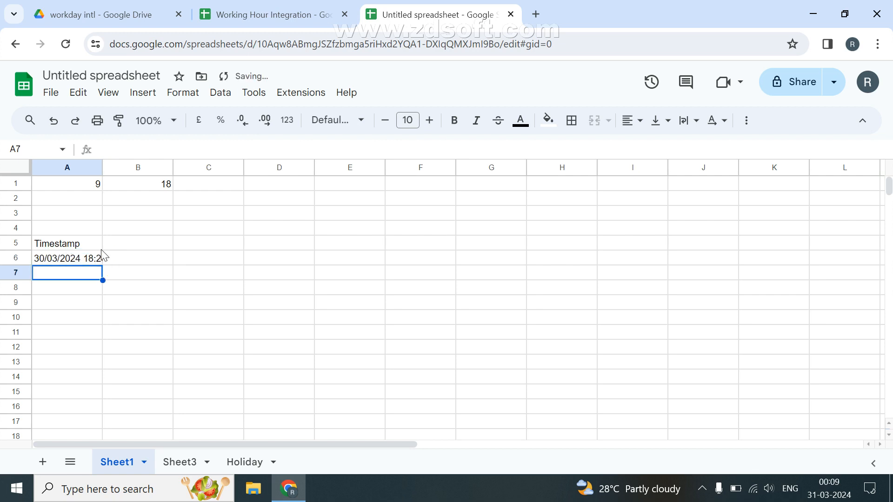
pyautogui.doubleClick(104, 166)
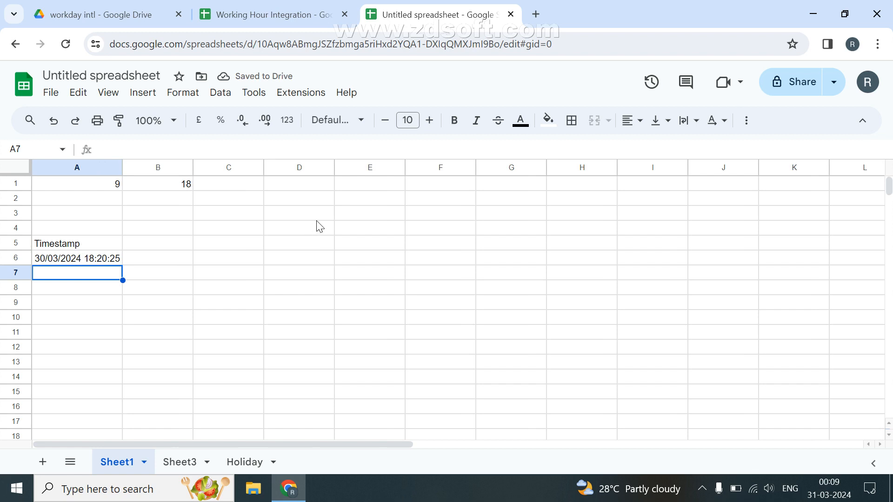
# Step: Enter the header "Clearing the Dispatch" in D3 and the duration 1:00:00 in D4
pyautogui.click(328, 216)
pyautogui.write('Cl')
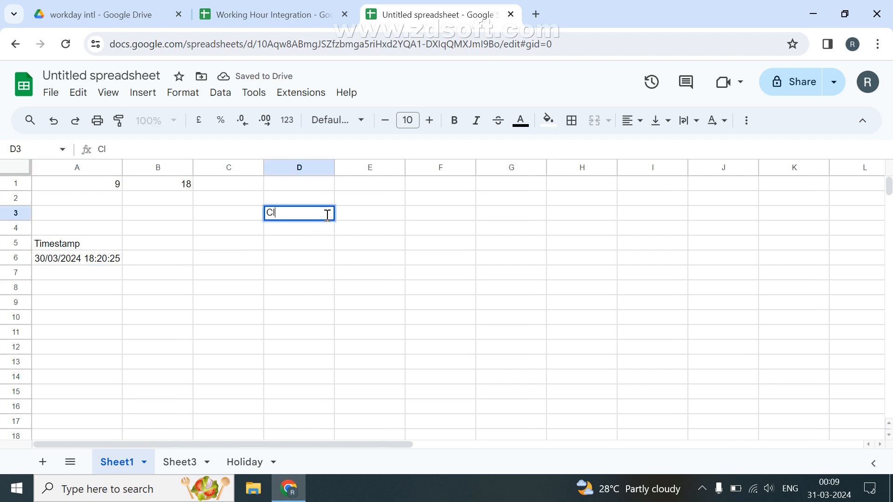
pyautogui.write('earing the ')
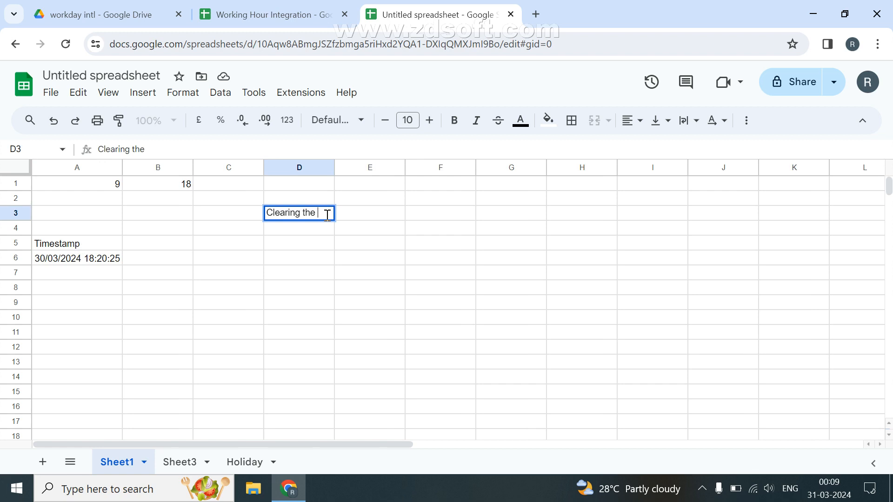
pyautogui.write('Dispa')
pyautogui.write('tch')
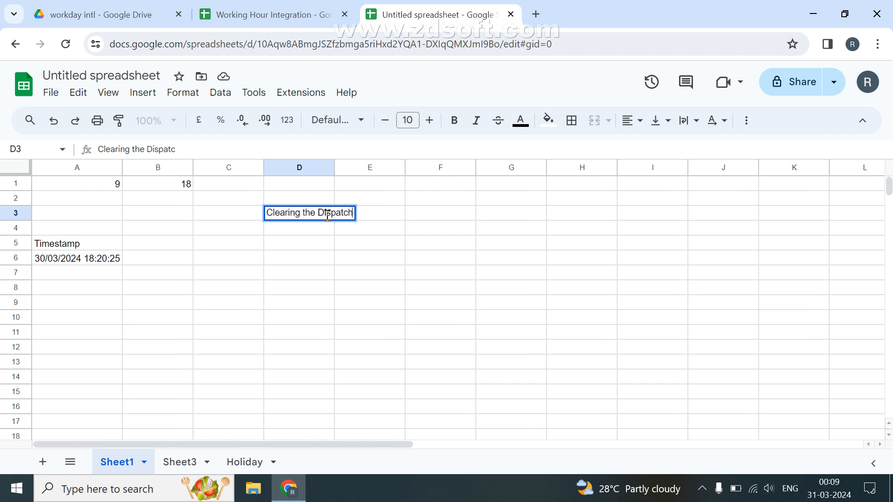
pyautogui.press('Return')
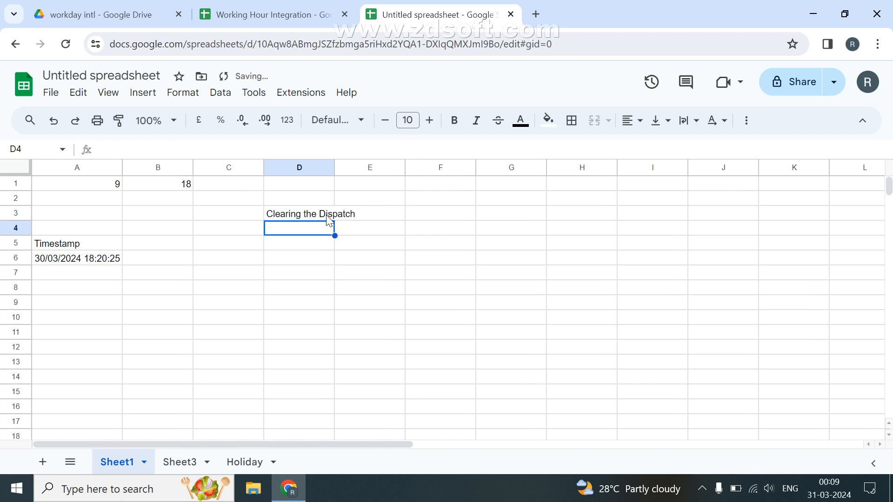
pyautogui.write('1')
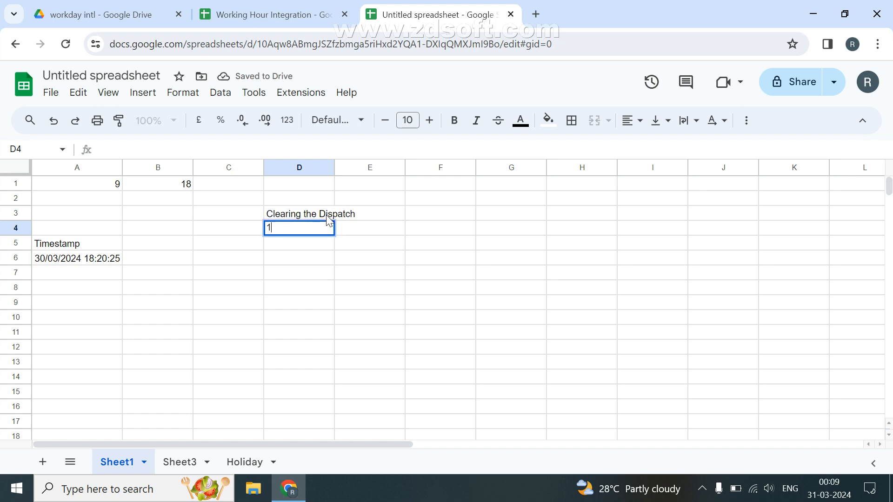
pyautogui.write(':00:1')
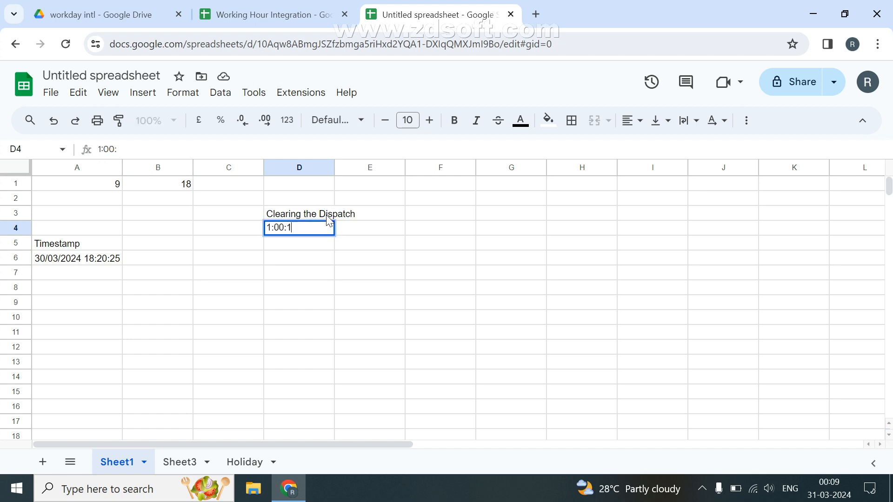
pyautogui.press('BackSpace')
pyautogui.write('00')
pyautogui.press('Return')
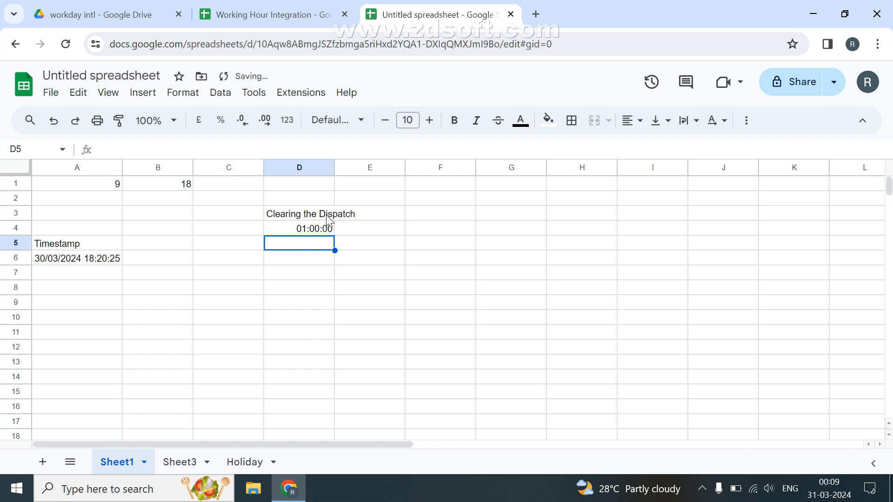
# Step: Enter the label "planned working Hour" in D5 and fit column D's width to its content
pyautogui.click(117, 187)
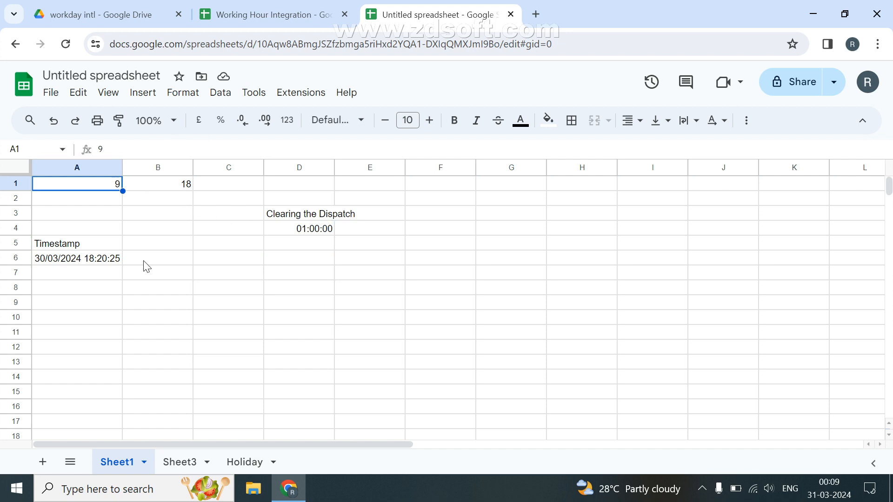
pyautogui.click(313, 246)
pyautogui.write('plan')
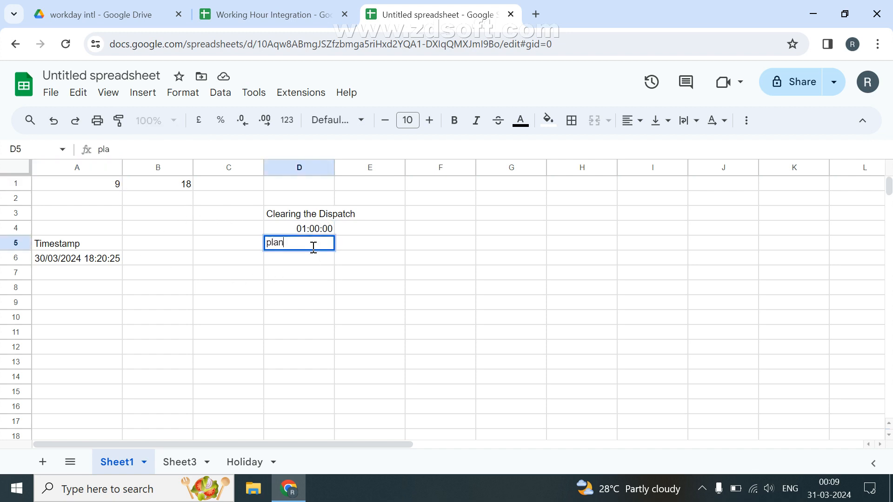
pyautogui.write('inng')
pyautogui.press('BackSpace')
pyautogui.press('BackSpace')
pyautogui.press('BackSpace')
pyautogui.press('BackSpace')
pyautogui.write('ed')
pyautogui.press('BackSpace')
pyautogui.press('BackSpace')
pyautogui.press('BackSpace')
pyautogui.write('ned working Hour')
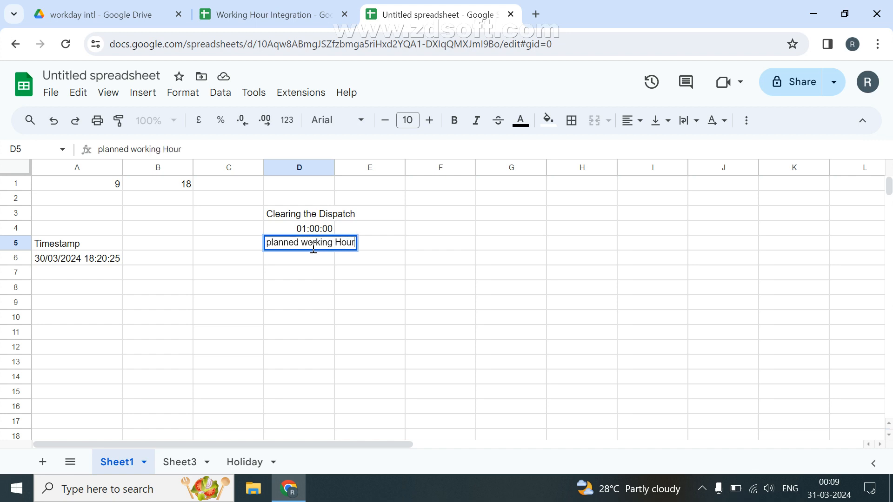
pyautogui.press('Return')
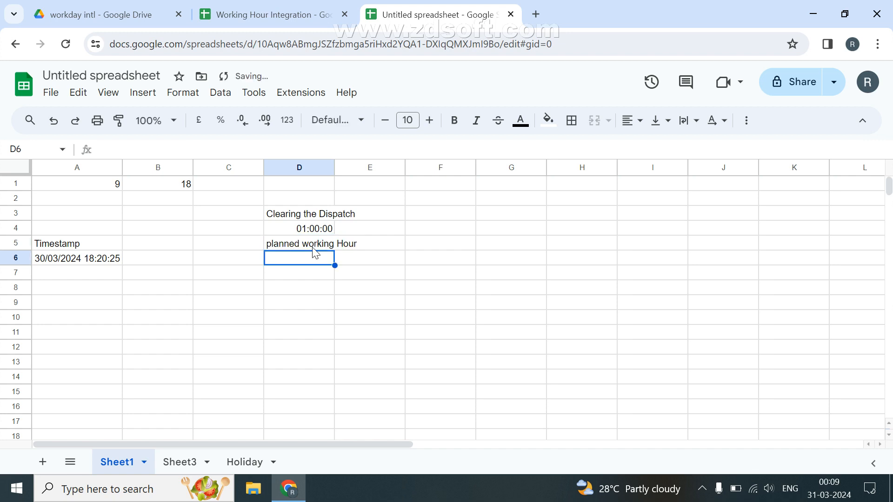
pyautogui.click(119, 185)
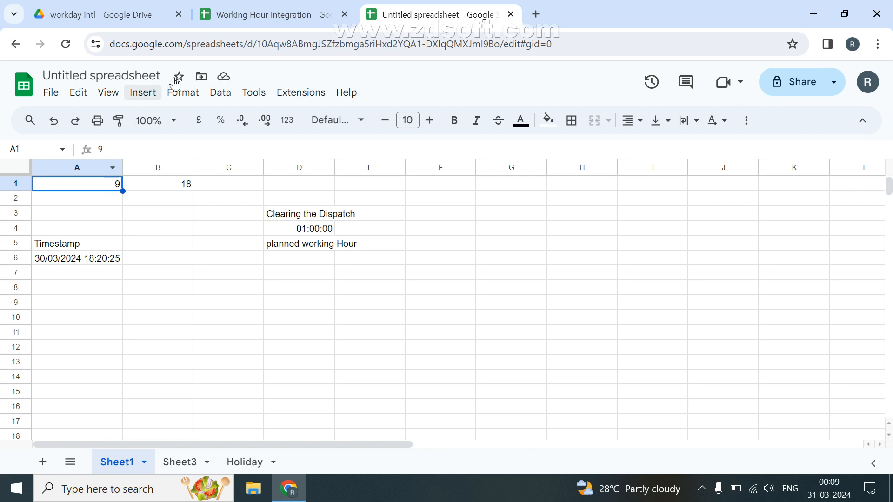
pyautogui.click(324, 229)
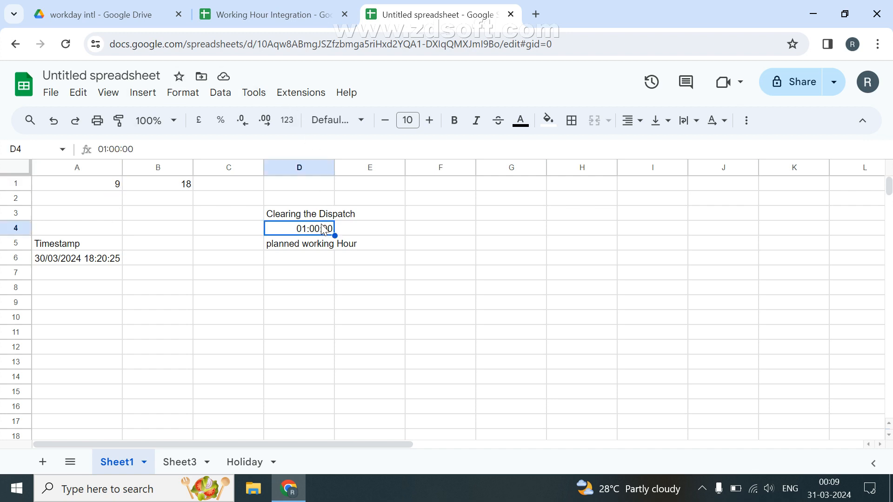
pyautogui.doubleClick(334, 168)
# Step: Start an IF formula in D6 testing whether the hour of the A6 timestamp exceeds 17, as =IF(HOUR(A6)>17)
pyautogui.click(289, 264)
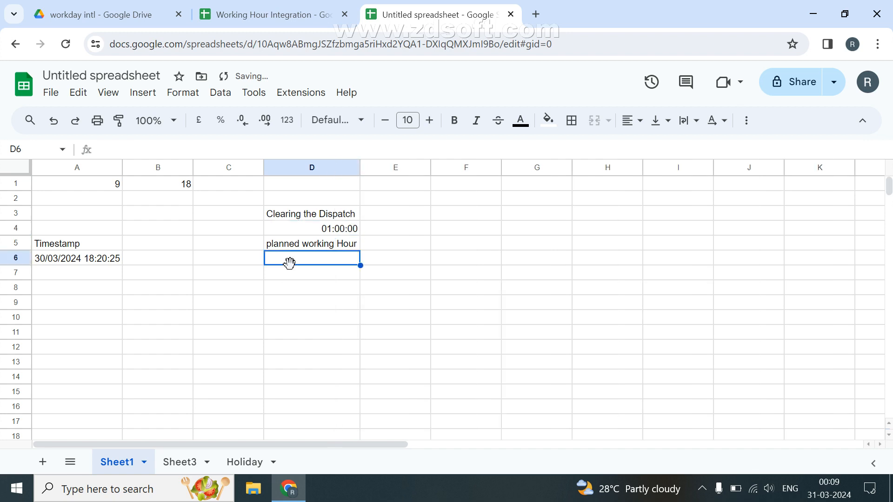
pyautogui.press('Right')
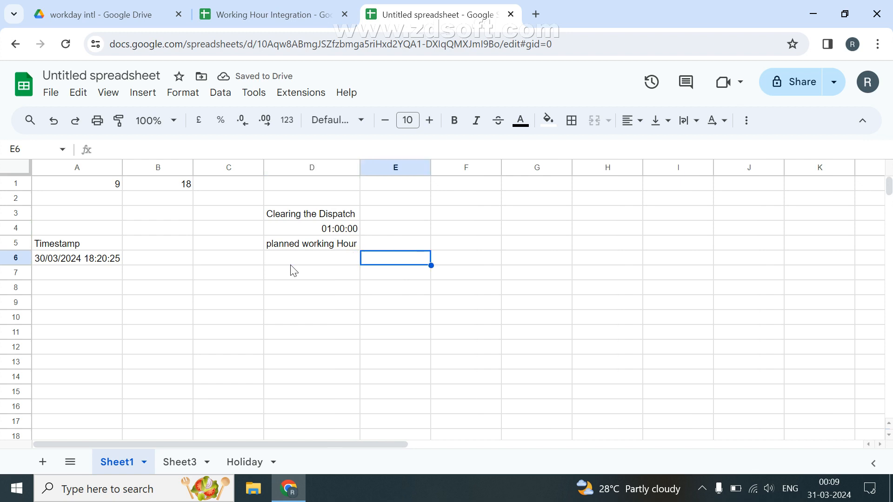
pyautogui.press('Left')
pyautogui.write('=')
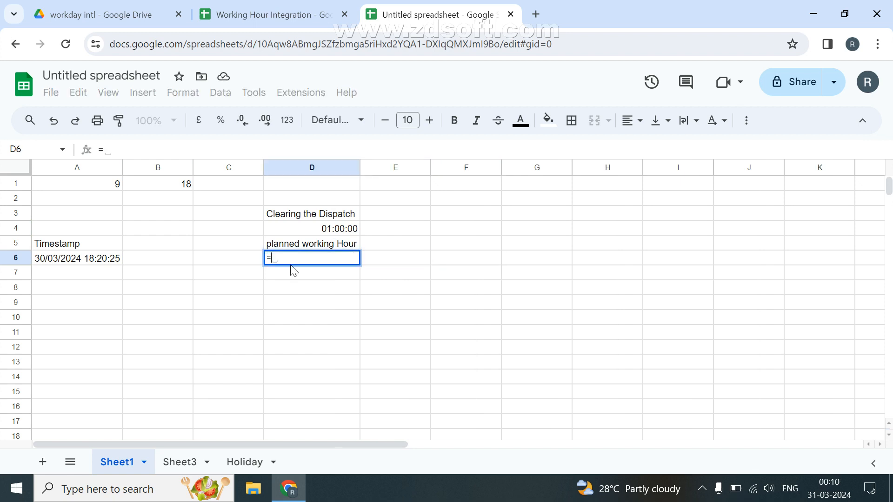
pyautogui.write('IF(hou')
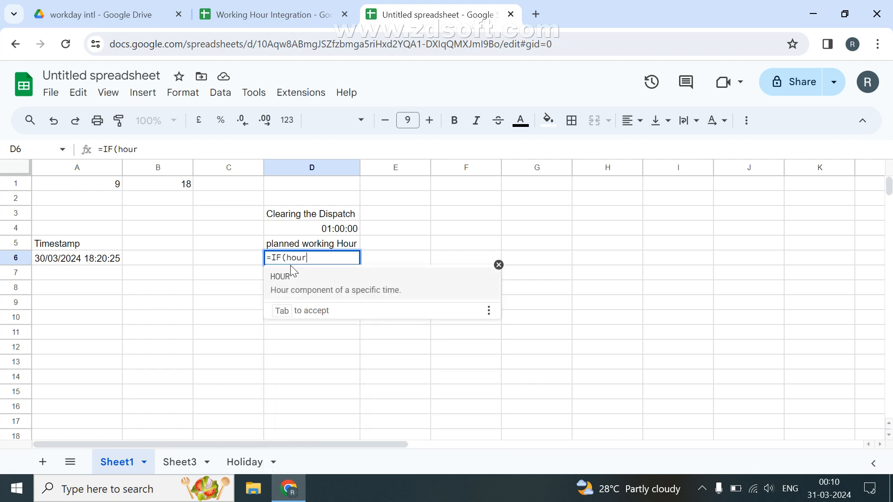
pyautogui.write('r')
pyautogui.press('Tab')
pyautogui.press('Left')
pyautogui.press('Left')
pyautogui.press('Left')
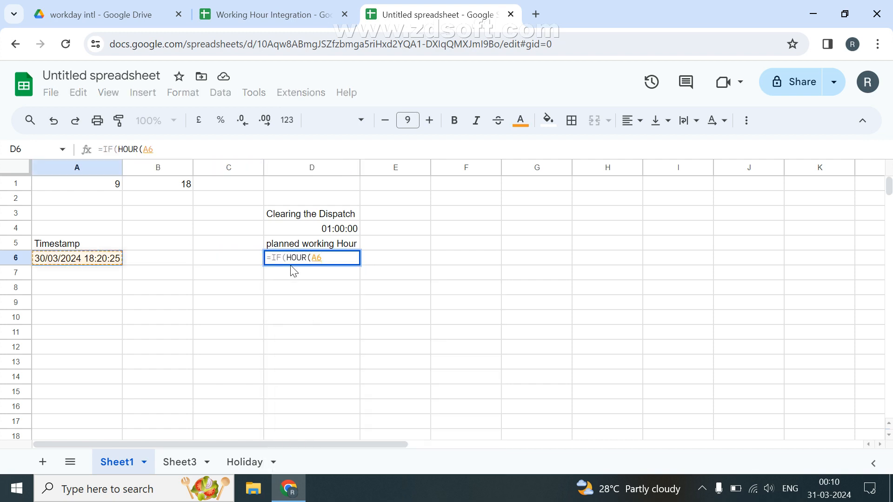
pyautogui.write(')')
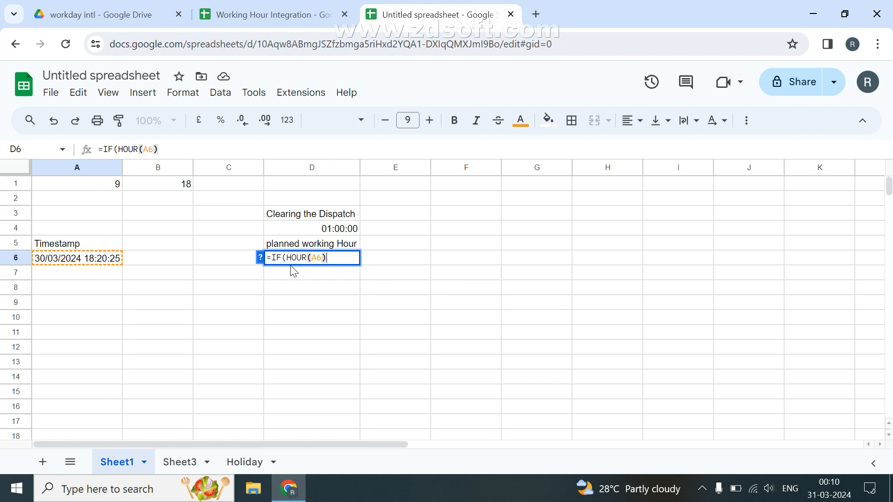
pyautogui.write('>')
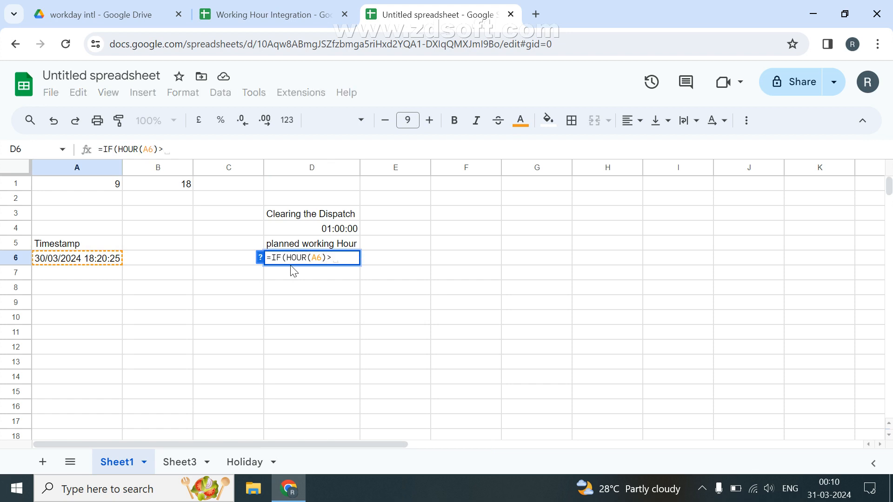
pyautogui.write('17')
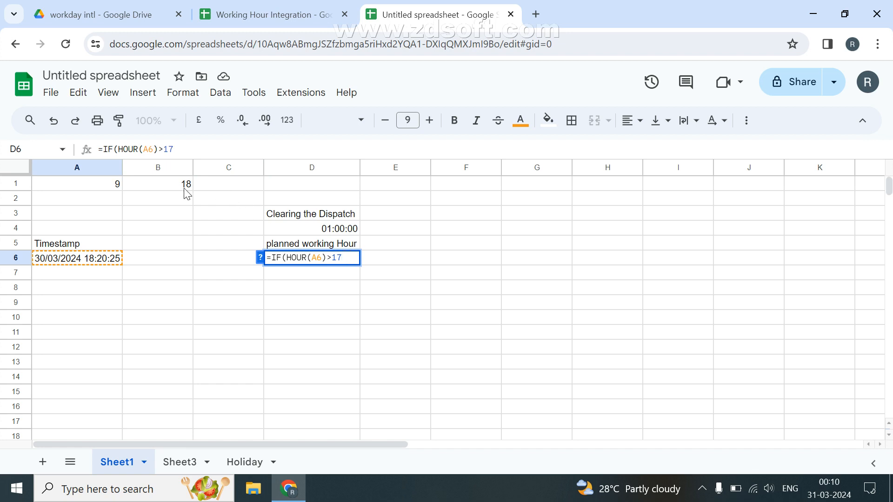
pyautogui.click(189, 273)
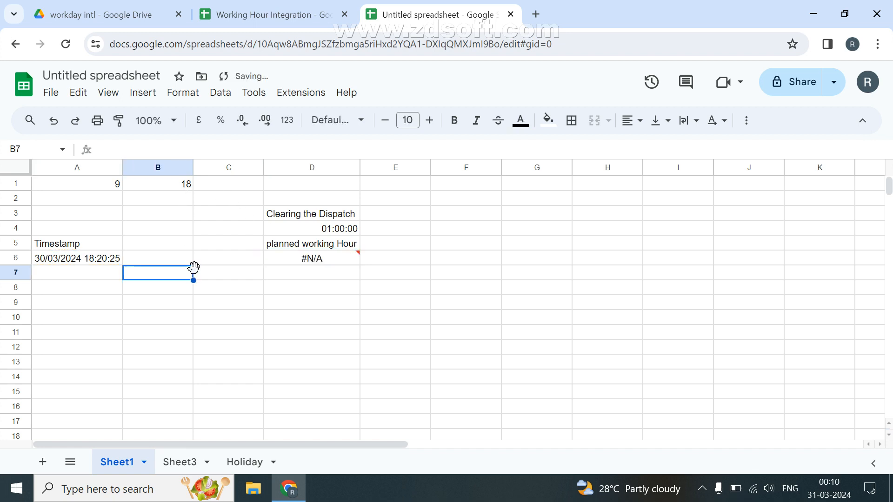
# Step: Enter the test time 17:45 in B7 and extract its hour in C7 with =HOUR(B7)
pyautogui.click(173, 292)
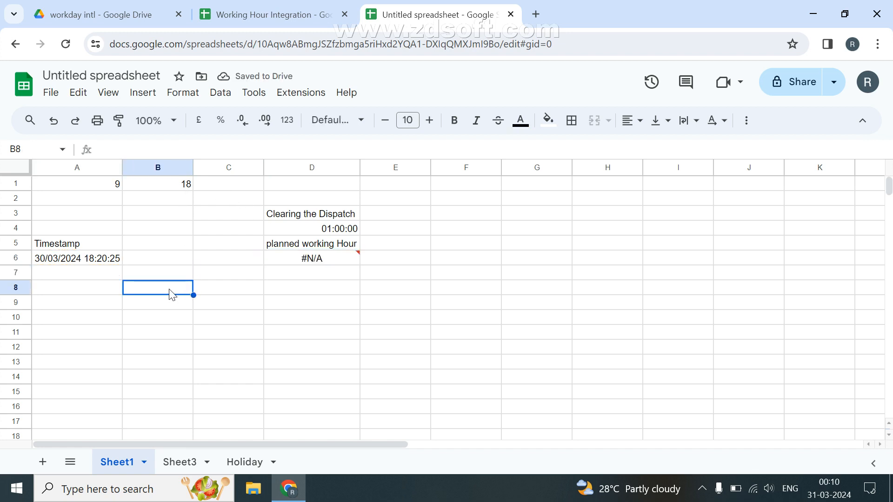
pyautogui.click(95, 262)
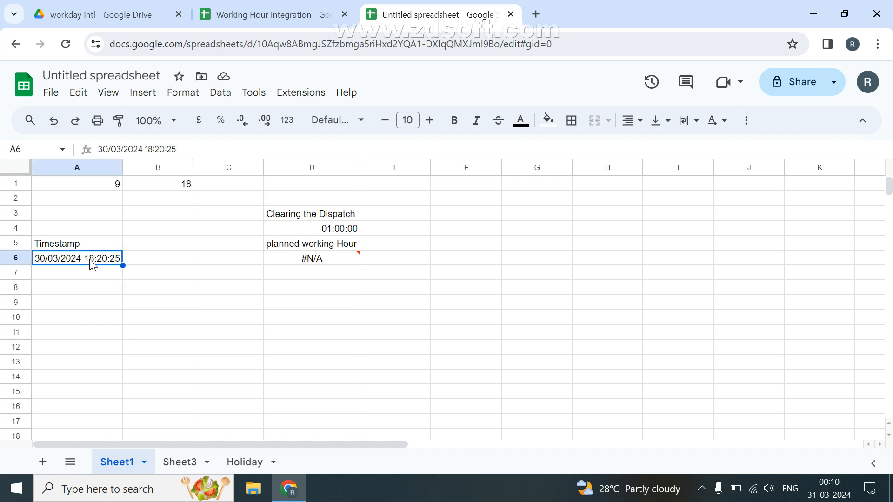
pyautogui.click(137, 275)
pyautogui.write('17')
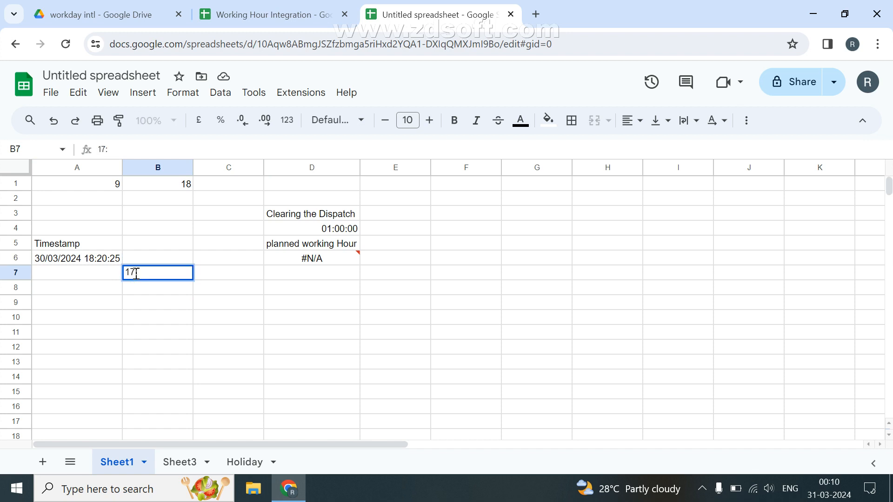
pyautogui.write(':45')
pyautogui.click(217, 279)
pyautogui.write('=hour')
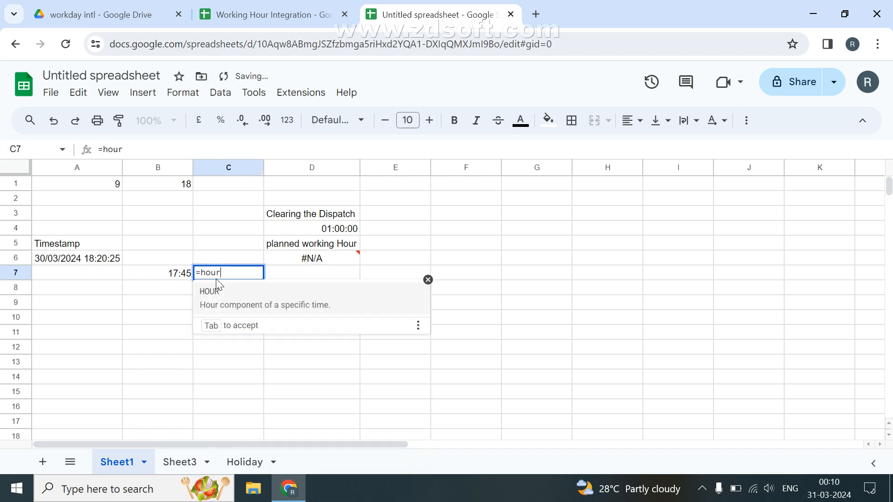
pyautogui.press('Tab')
pyautogui.press('Left')
pyautogui.press('Return')
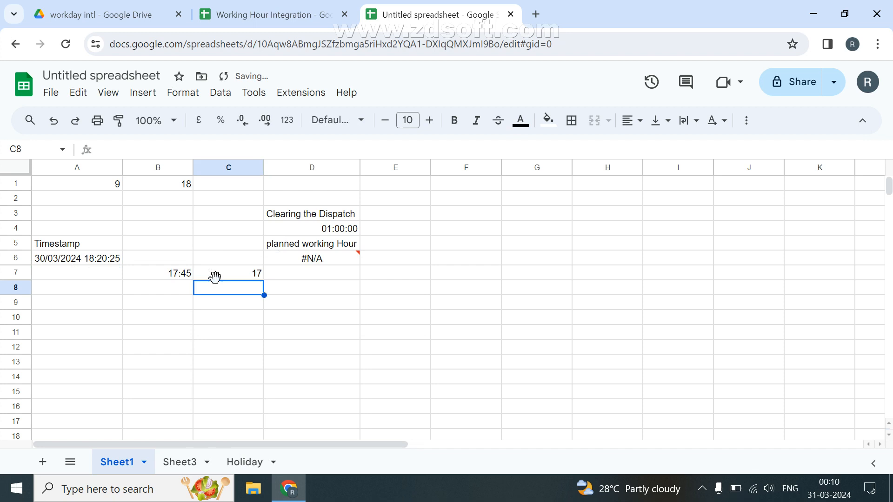
# Step: Change the test time in B7 to 17:59 and check the hour formula in C7
pyautogui.click(181, 274)
pyautogui.doubleClick(178, 274)
pyautogui.press('BackSpace')
pyautogui.press('BackSpace')
pyautogui.press('BackSpace')
pyautogui.press('BackSpace')
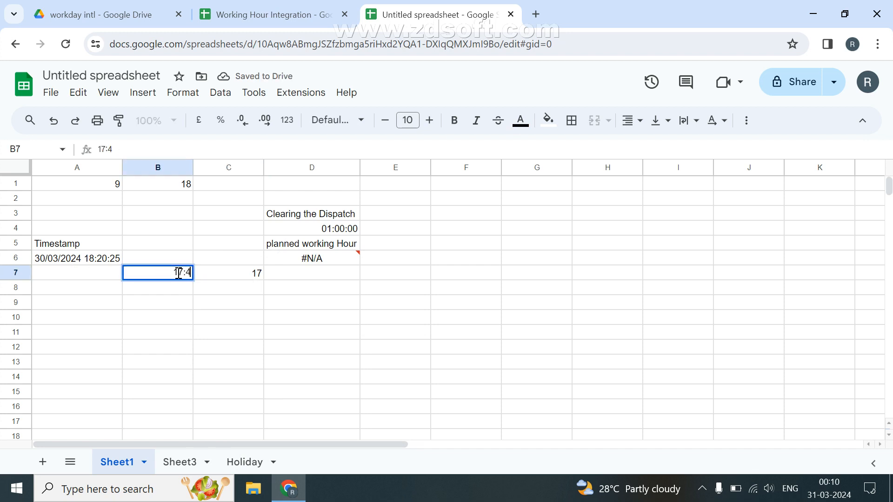
pyautogui.write('59')
pyautogui.press('Return')
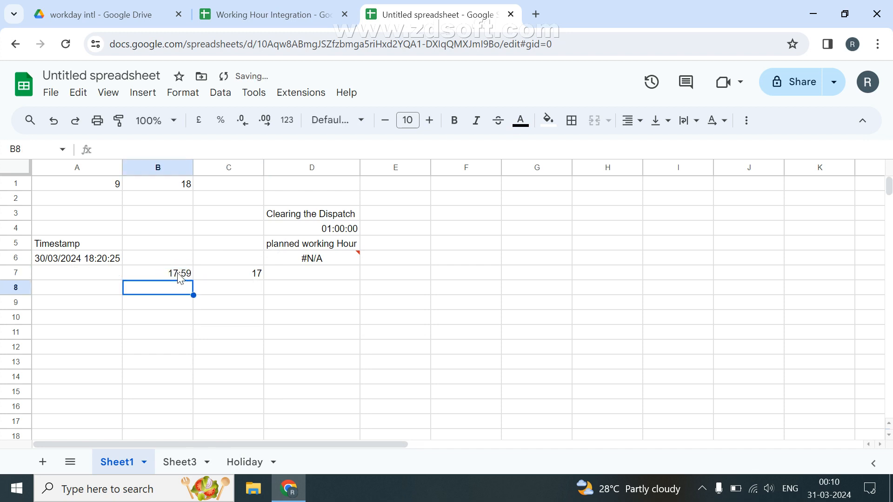
pyautogui.click(257, 273)
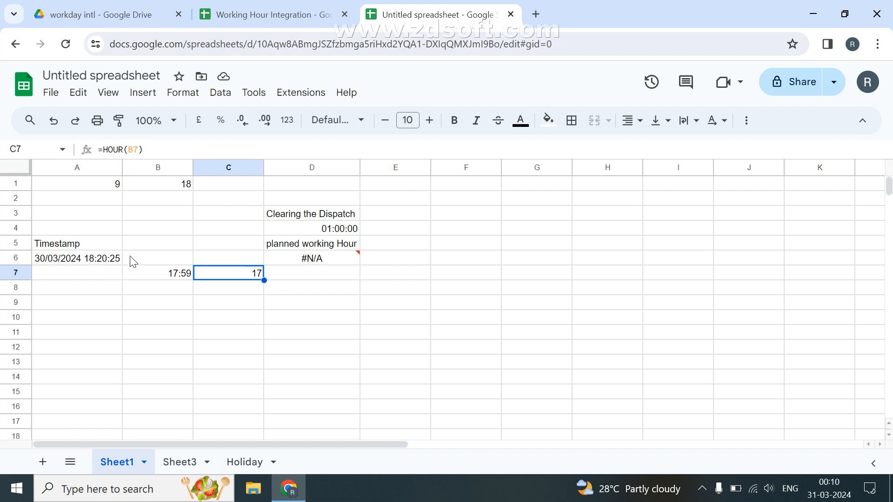
# Step: Change the test time in B7 to 18:03 to compare the extracted hour after closing time
pyautogui.doubleClick(171, 273)
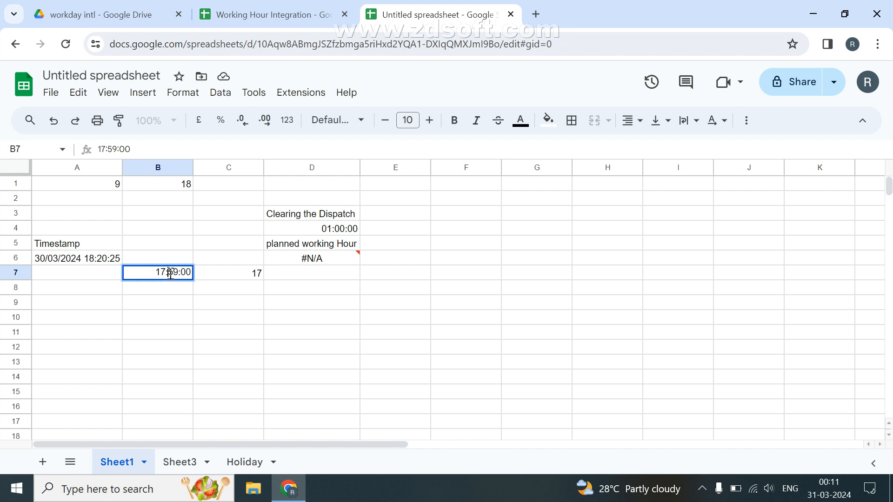
pyautogui.press('BackSpace')
pyautogui.write('8')
pyautogui.doubleClick(171, 273)
pyautogui.write('03')
pyautogui.press('Return')
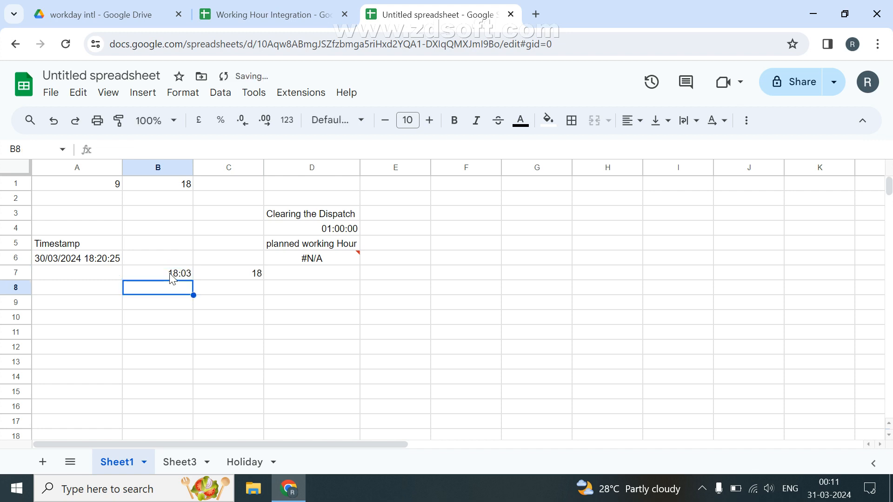
# Step: Clear the test time and its hour formula from B7:C7
pyautogui.click(251, 277)
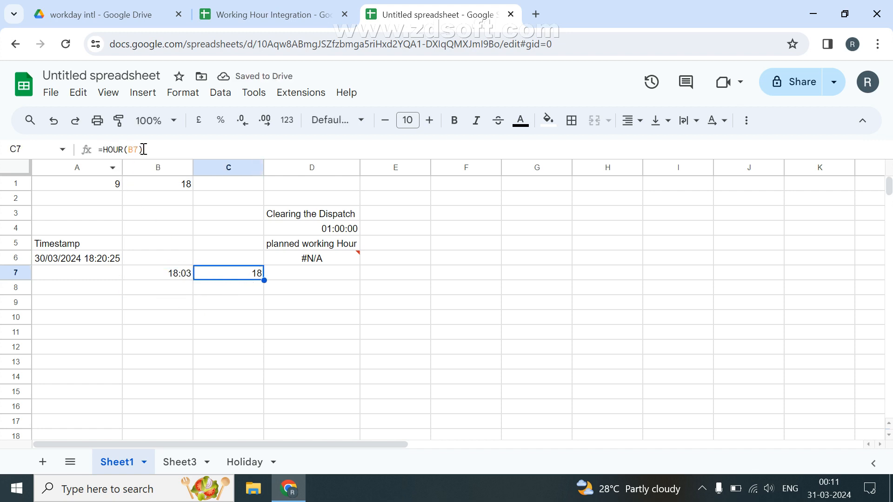
pyautogui.hotkey('shift', 'Left')
pyautogui.press('Delete')
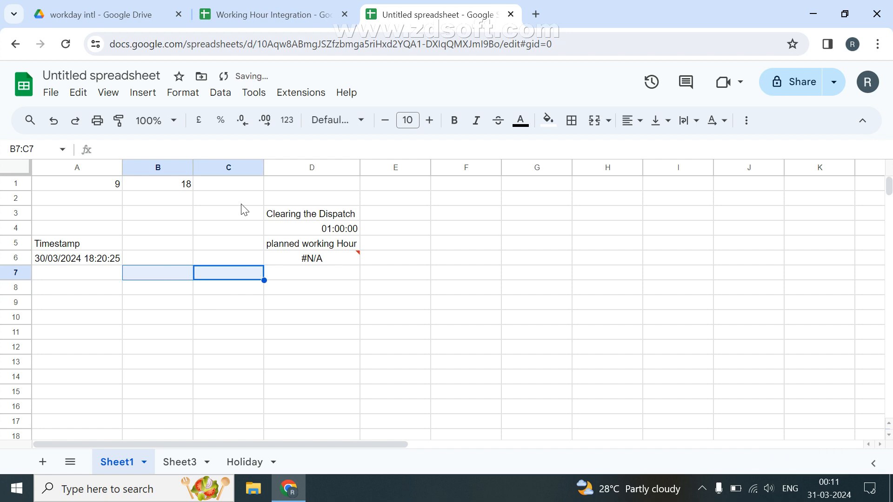
# Step: Complete the after-hours check in D6 as =IF(HOUR(A6)>17,WORKDAY.INTL(A6,1)) so it returns the next working day
pyautogui.click(314, 260)
pyautogui.doubleClick(317, 261)
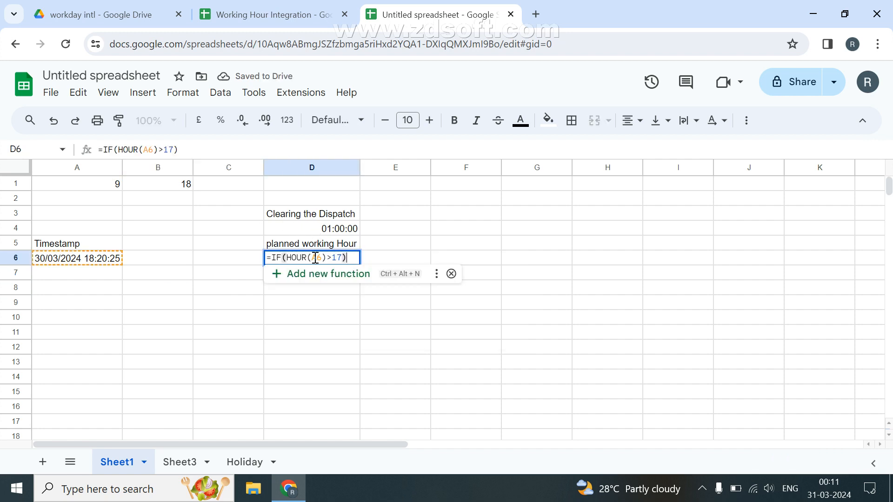
pyautogui.press('BackSpace')
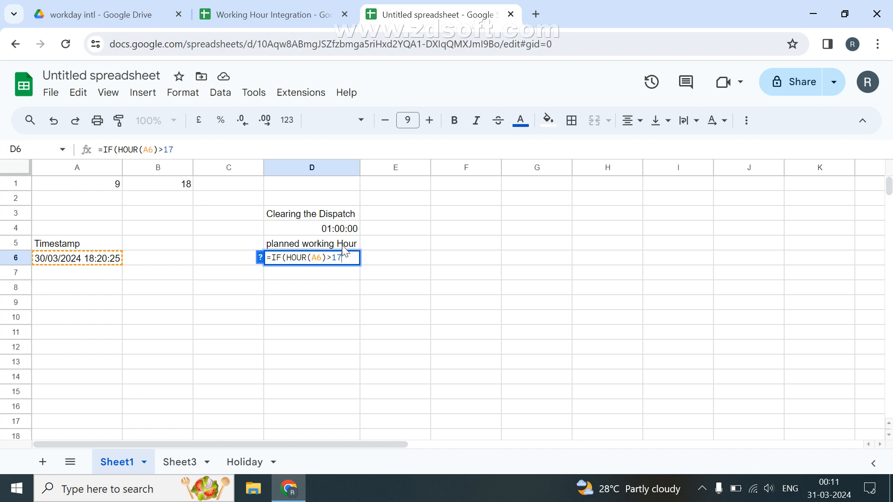
pyautogui.write(',wor')
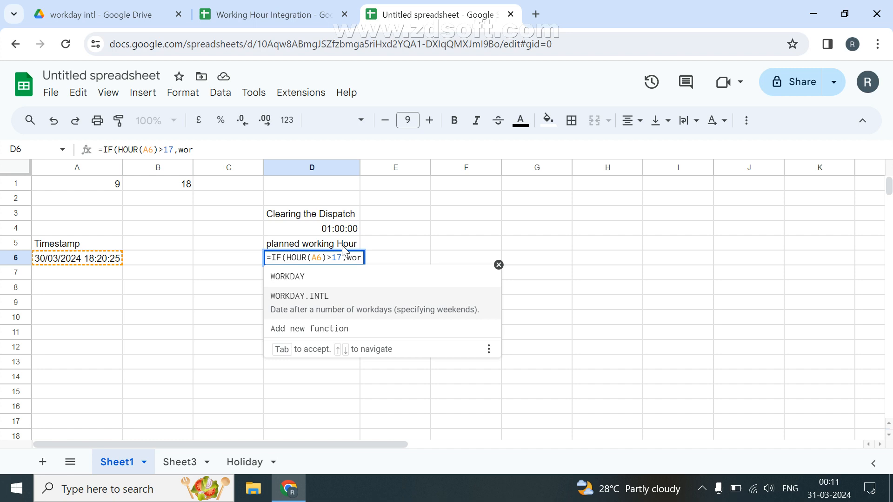
pyautogui.press('Tab')
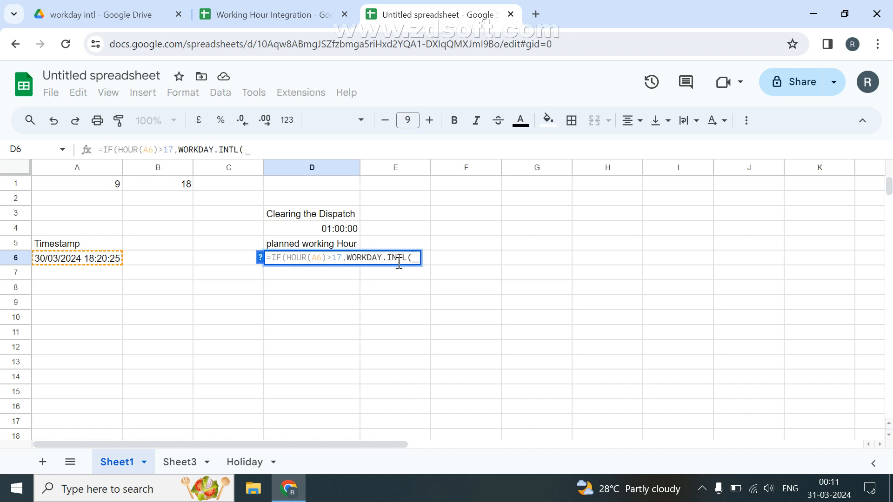
pyautogui.click(107, 265)
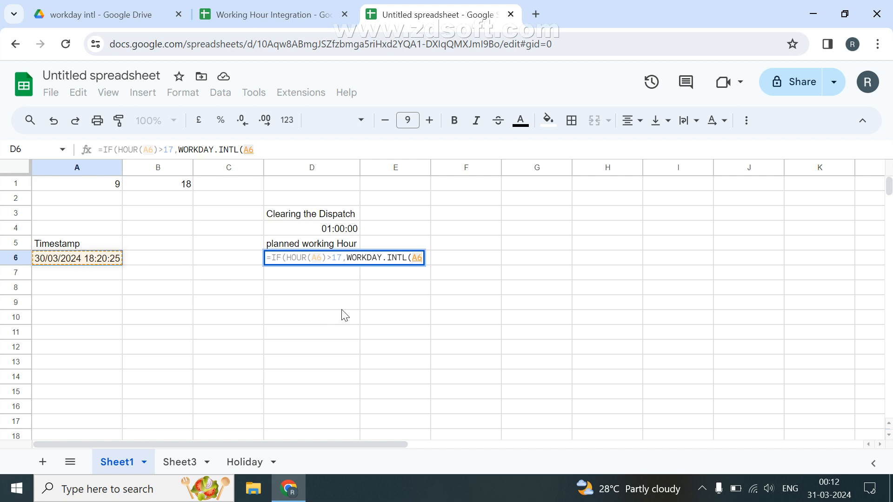
pyautogui.write(',')
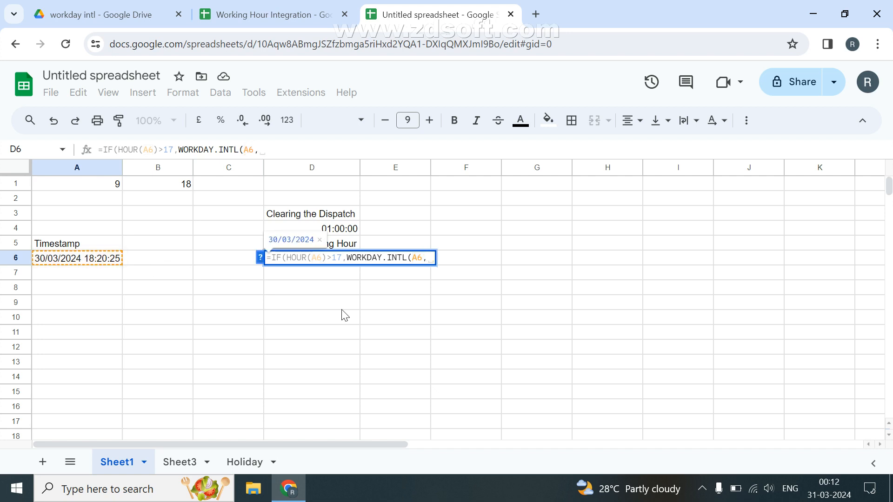
pyautogui.write('1')
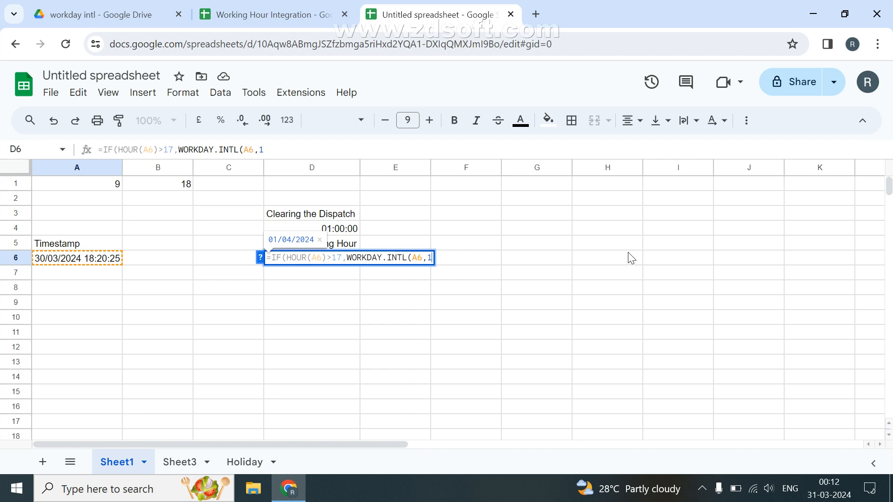
pyautogui.click(426, 257)
pyautogui.press('Return')
# Step: Enter =WORKDAY.INTL(A6,1) in B6 to try the next-workday function separately
pyautogui.press('Up')
pyautogui.press('Left')
pyautogui.press('Left')
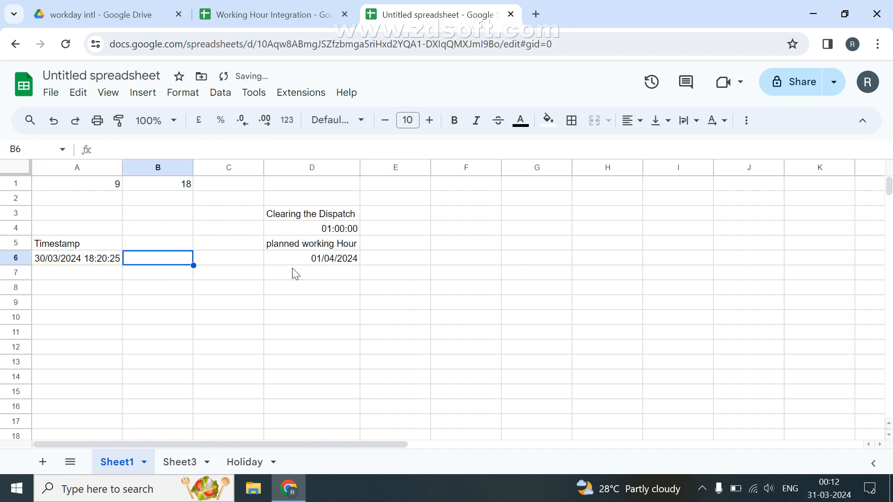
pyautogui.write('=work')
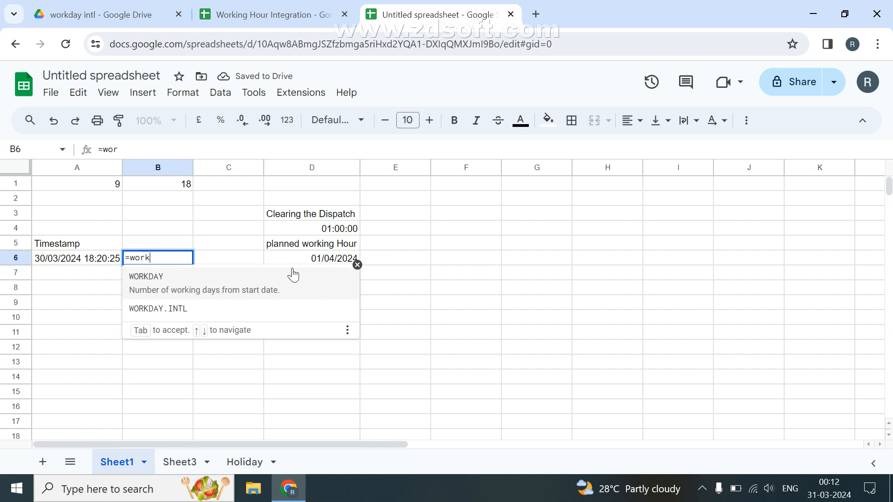
pyautogui.press('Down')
pyautogui.press('Tab')
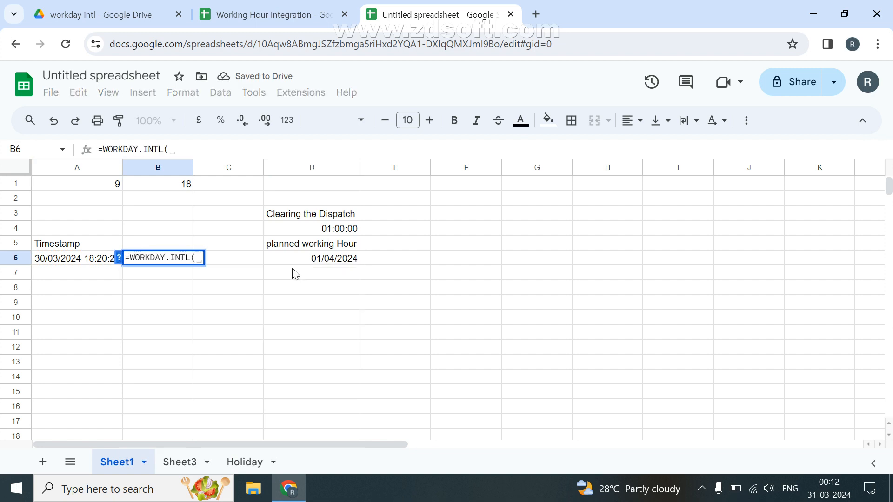
pyautogui.press('Left')
pyautogui.write(',')
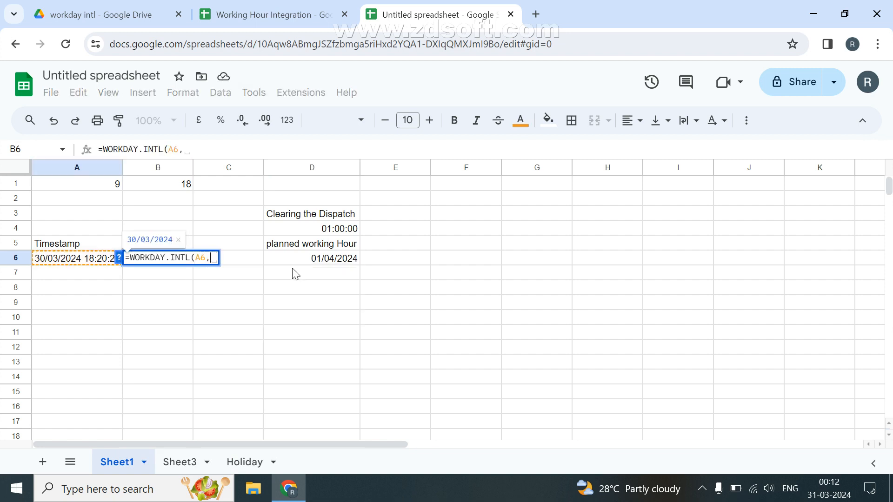
pyautogui.write('1')
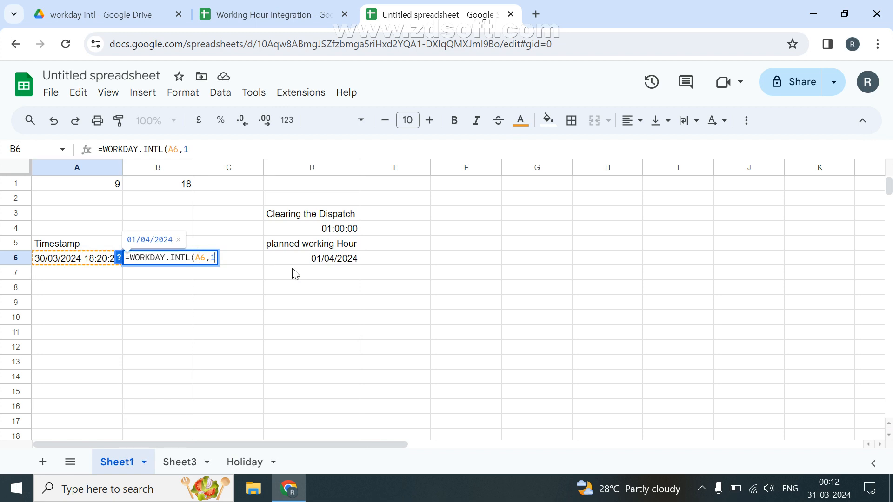
pyautogui.write(',')
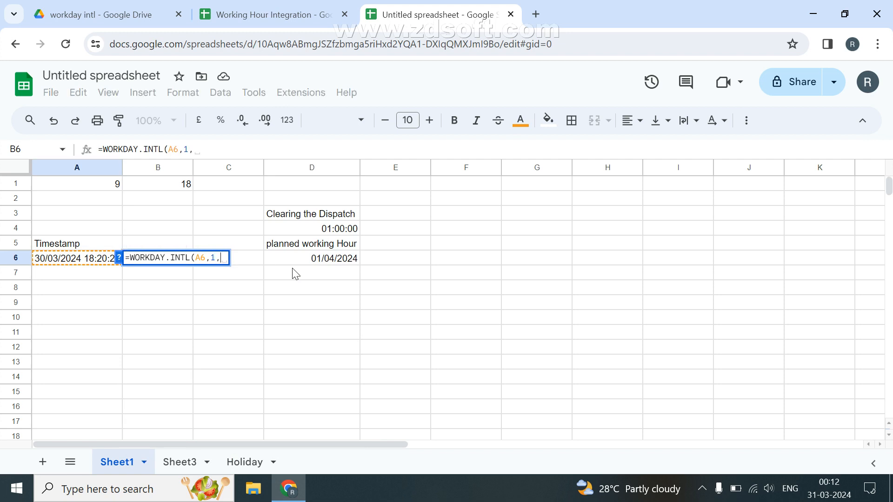
pyautogui.press('BackSpace')
pyautogui.press('Return')
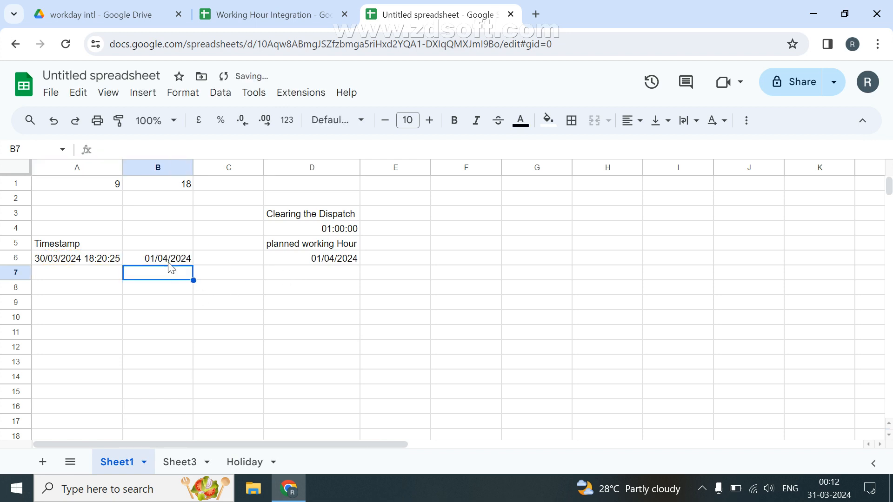
# Step: Compare the timestamp in A6 with the date in B6 and check the Holiday sheet for entries
pyautogui.click(151, 262)
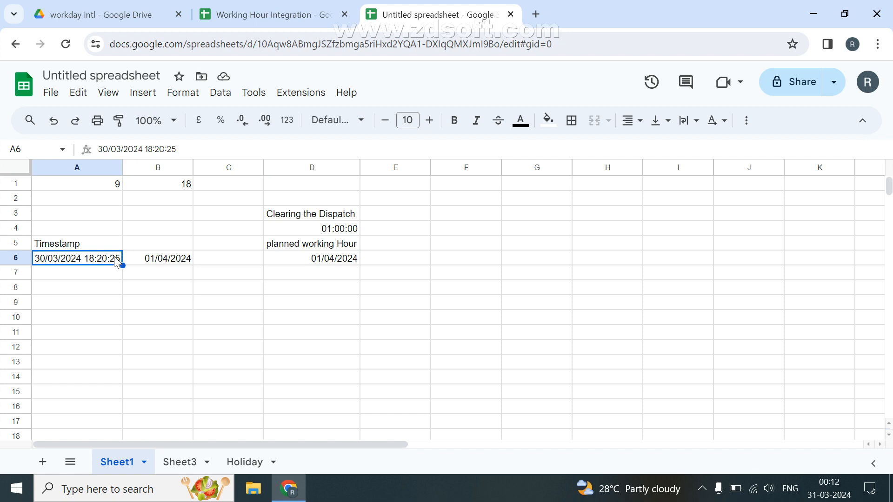
pyautogui.click(141, 261)
pyautogui.click(243, 463)
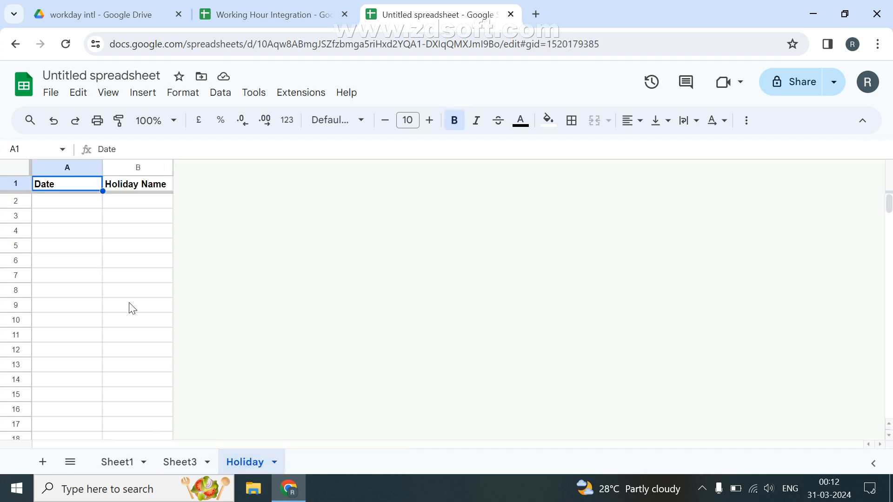
pyautogui.click(128, 462)
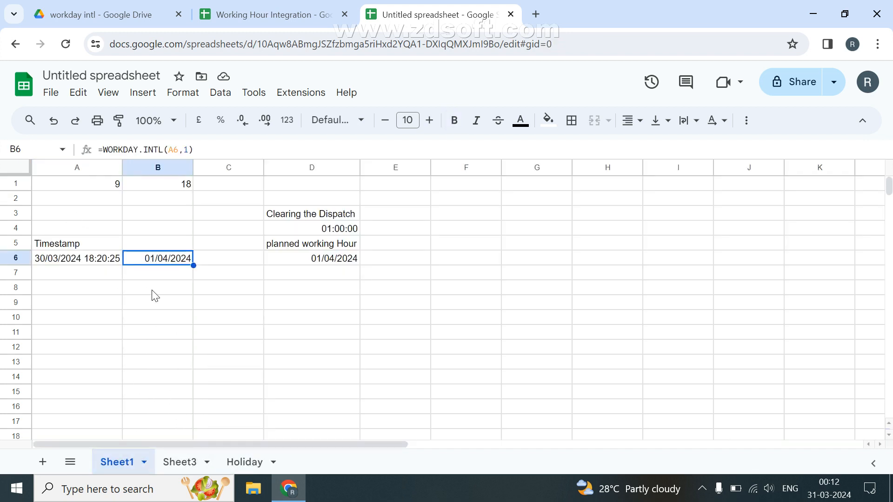
# Step: Add an empty quoted string as the weekend argument of the WORKDAY.INTL formula in B6
pyautogui.doubleClick(162, 259)
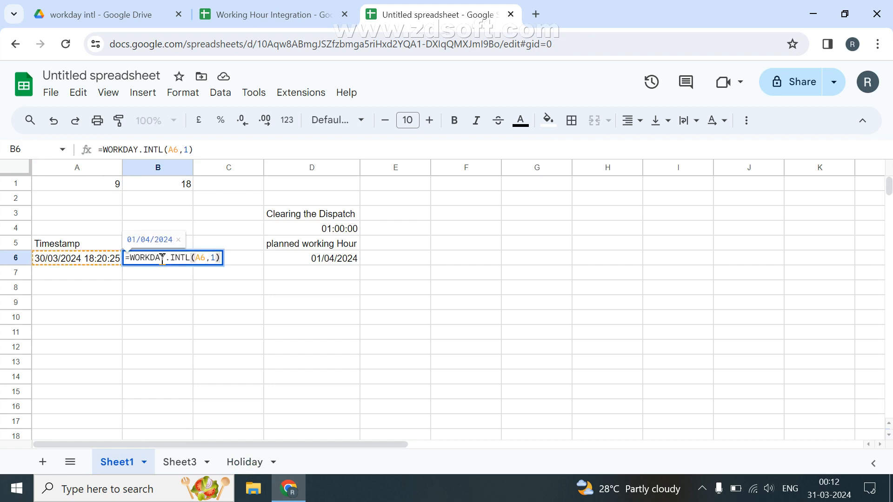
pyautogui.click(216, 257)
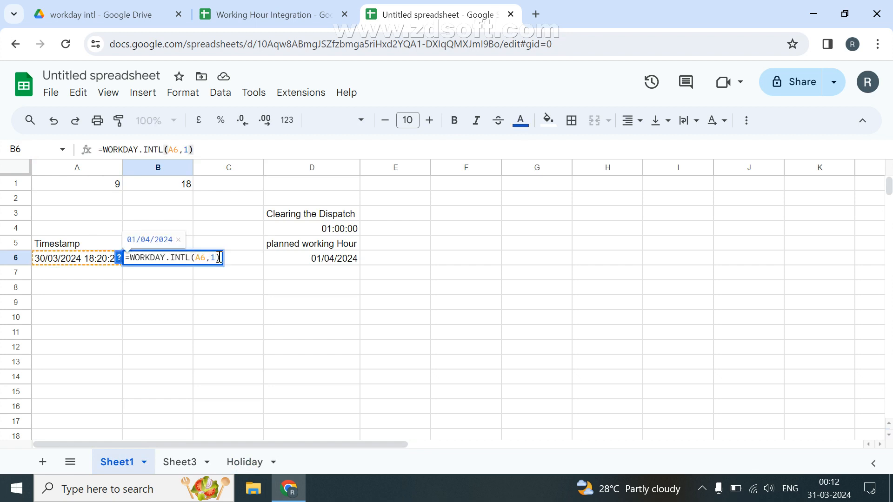
pyautogui.write(',')
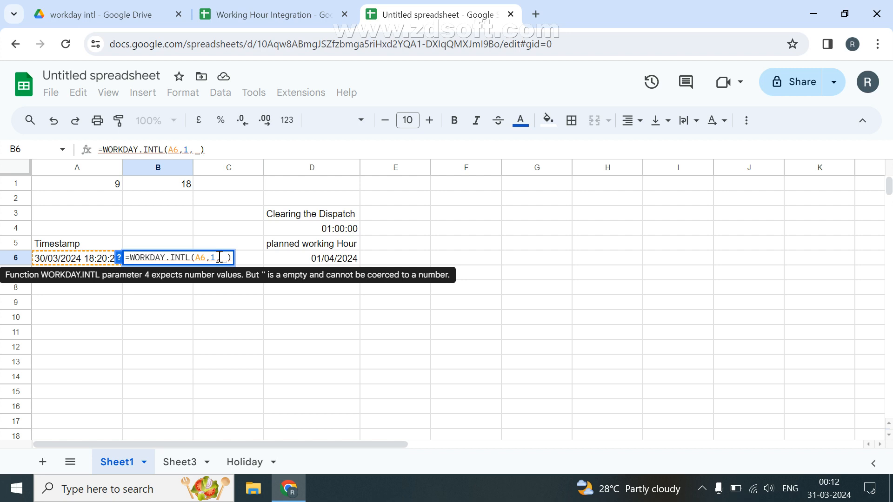
pyautogui.write('""')
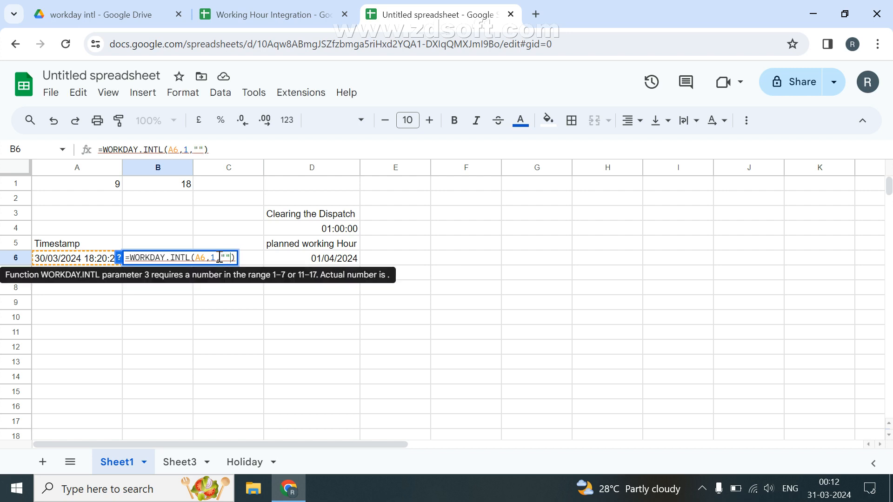
pyautogui.click(226, 256)
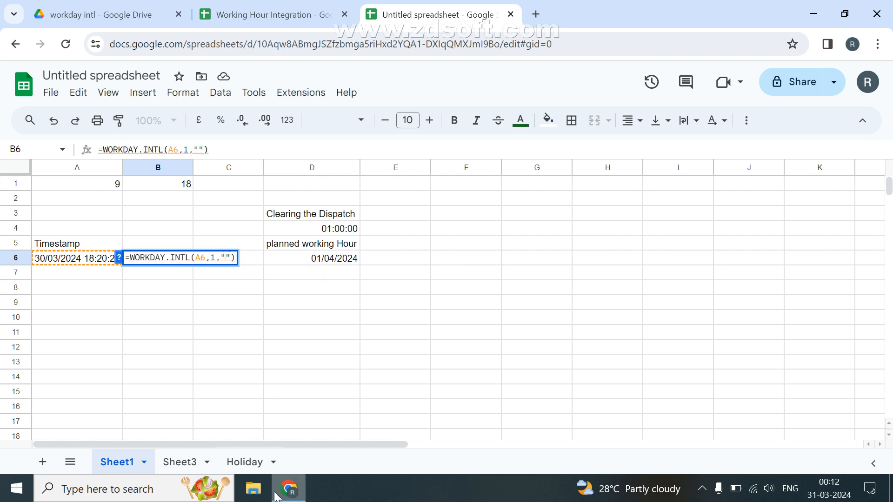
pyautogui.write('0')
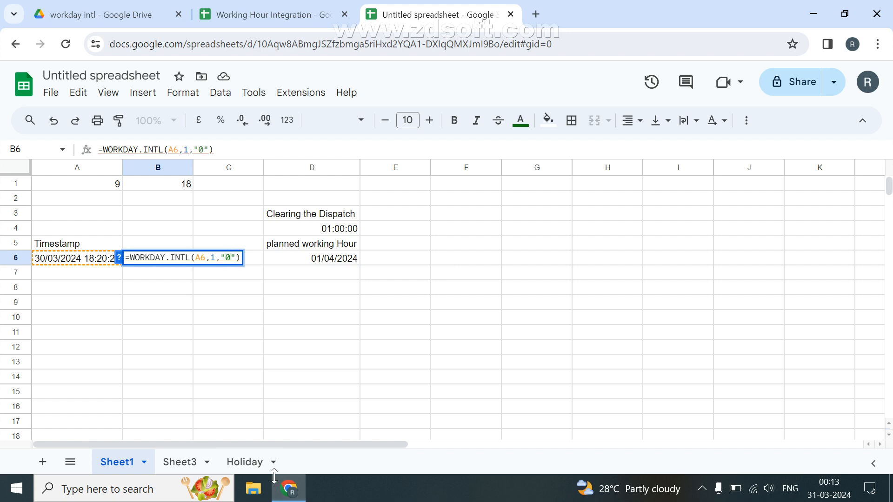
pyautogui.write('1')
pyautogui.press('BackSpace')
pyautogui.press('BackSpace')
# Step: Fill the quoted weekend argument in B6 with the placeholder day names "monday tuesday wednessday th fri sat sun"
pyautogui.write('monday')
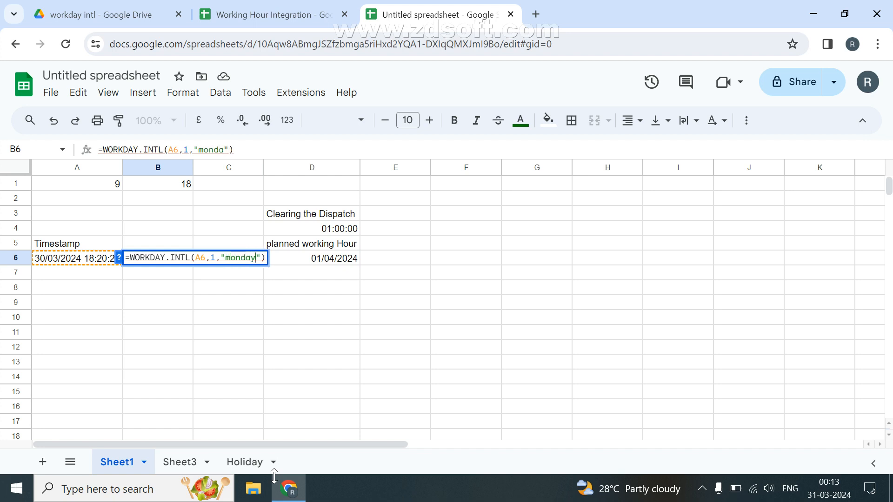
pyautogui.write(' tues')
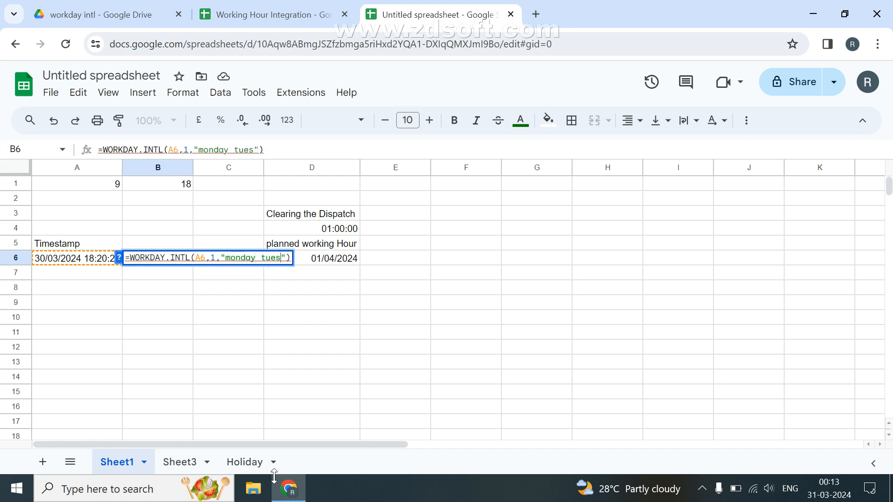
pyautogui.write('day')
pyautogui.write(' wed')
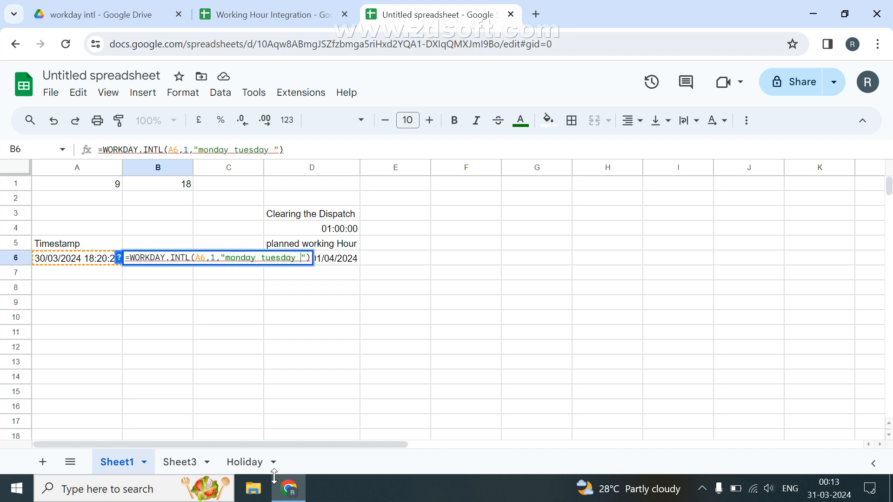
pyautogui.write('nw')
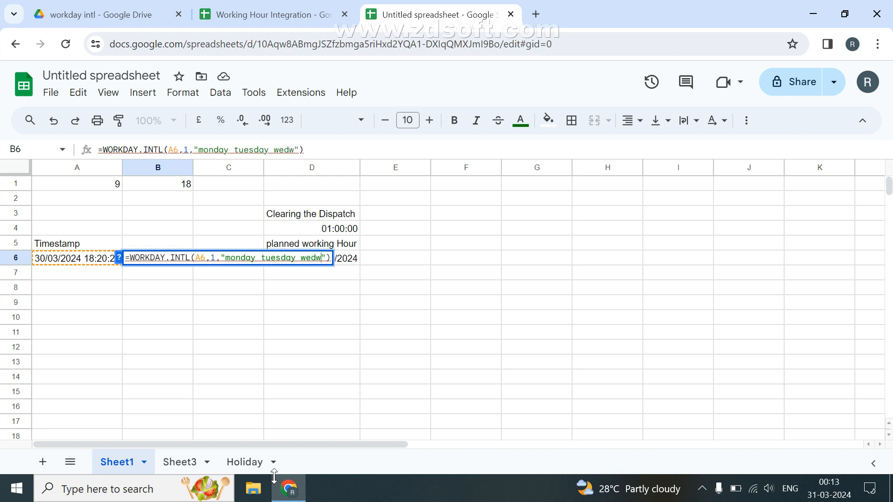
pyautogui.write('ssday ')
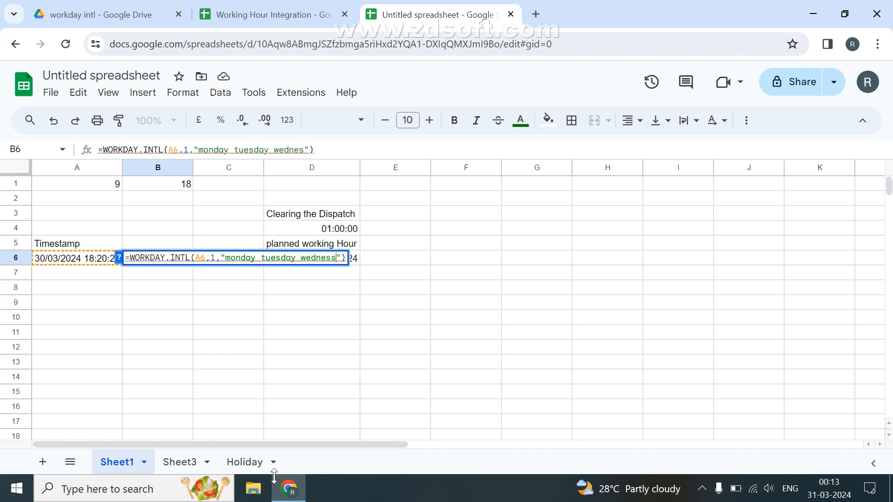
pyautogui.write('th')
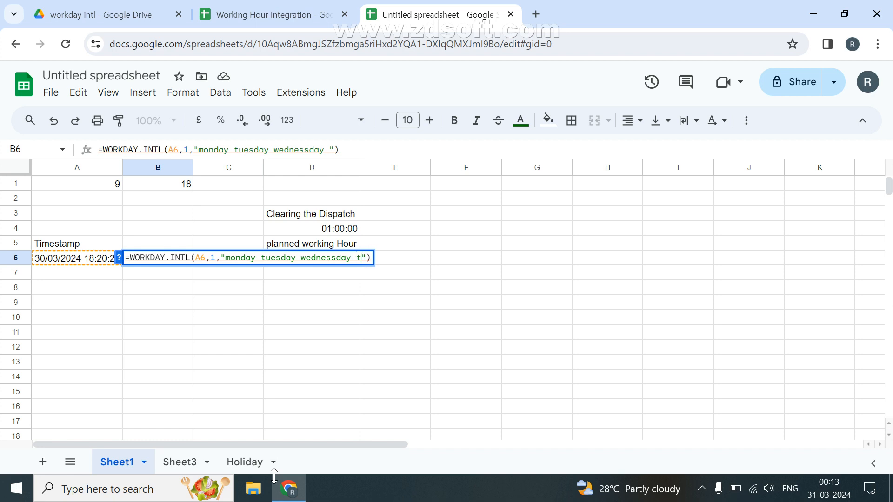
pyautogui.write(' fi')
pyautogui.press('BackSpace')
pyautogui.write('ri sat ')
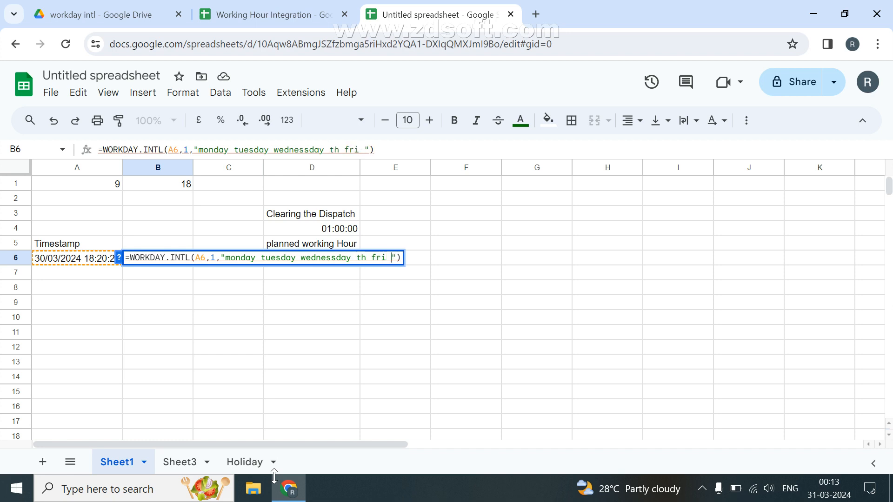
pyautogui.write('sun')
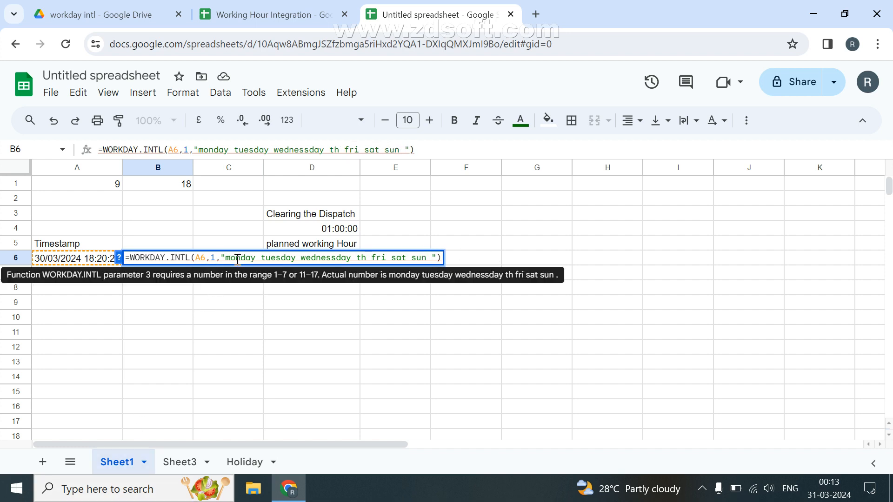
# Step: Replace the Monday to Friday placeholder names in the weekend argument of B6 with a 0 for each working day
pyautogui.moveTo(234, 255)
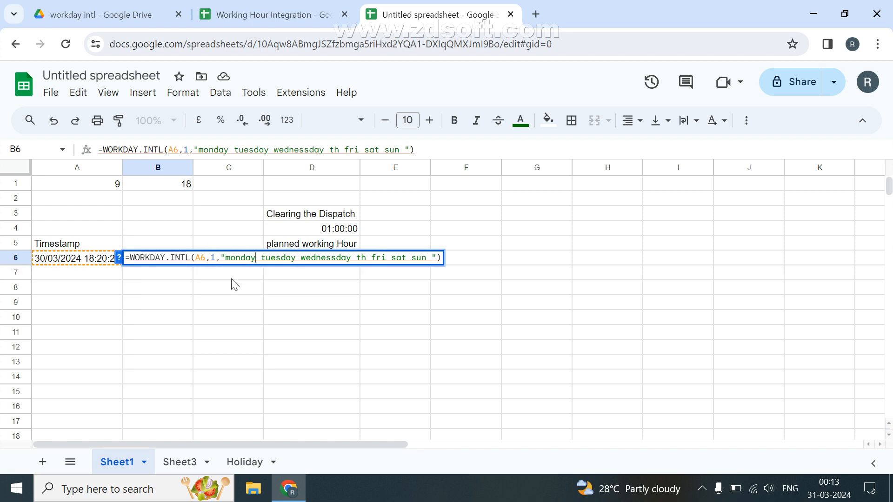
pyautogui.hotkey('ctrl', 'shift', 'Left')
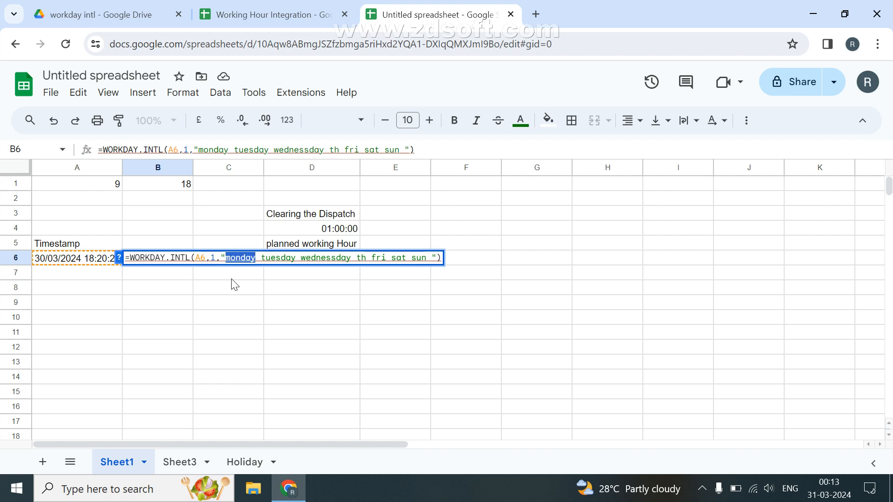
pyautogui.write('0')
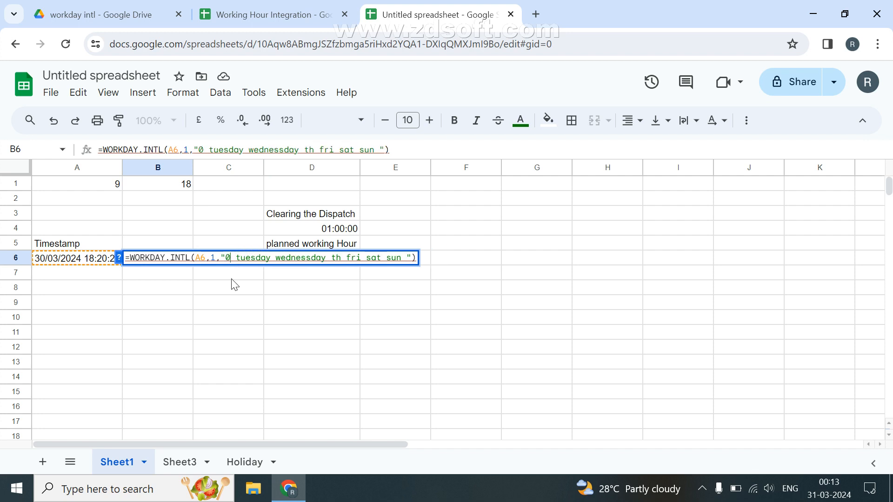
pyautogui.hotkey('ctrl', 'shift', 'Right')
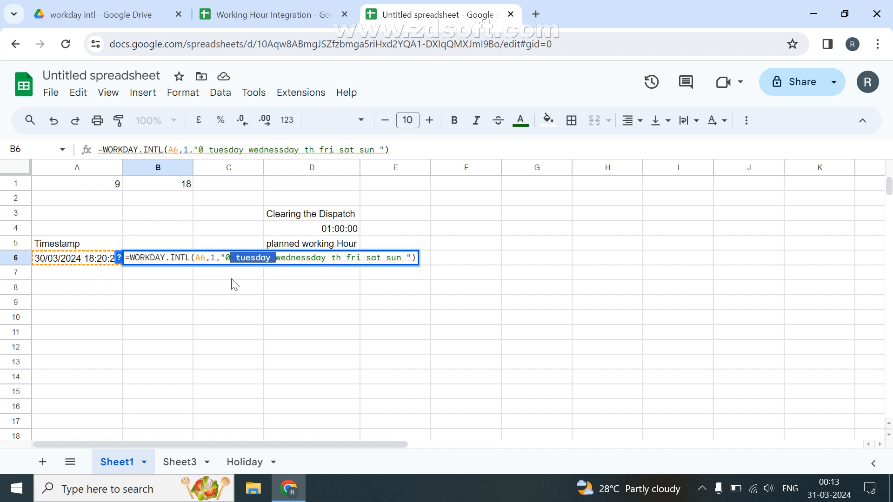
pyautogui.write('0')
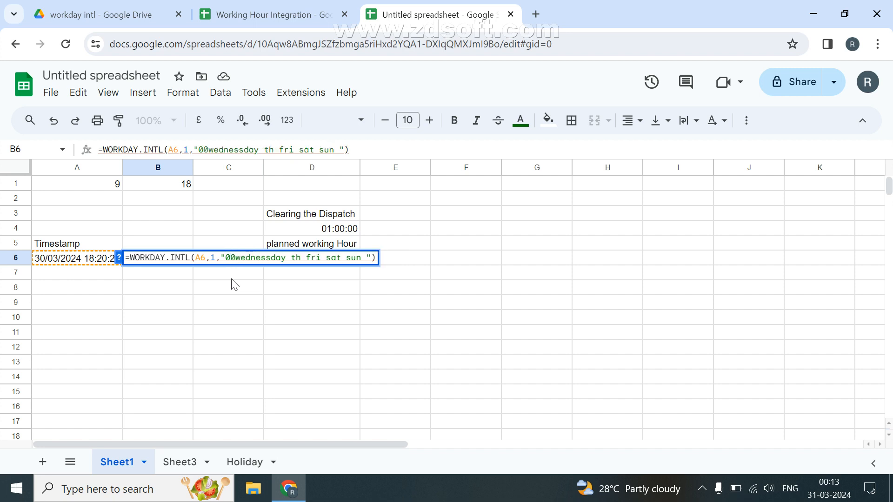
pyautogui.hotkey('ctrl', 'shift', 'Right')
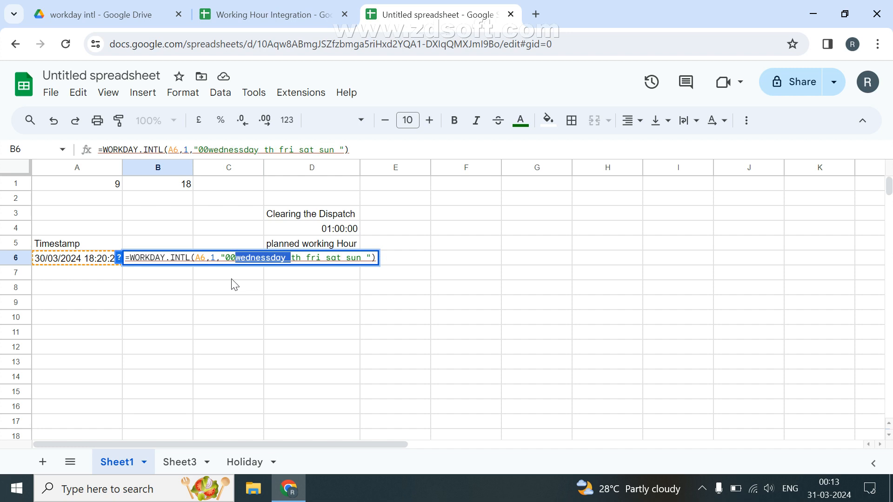
pyautogui.write('0')
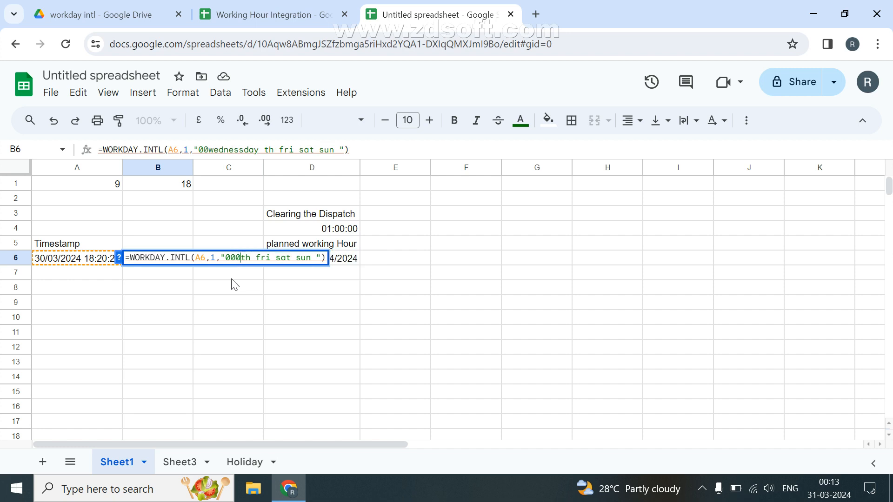
pyautogui.hotkey('shift', 'Right')
pyautogui.hotkey('shift', 'Right')
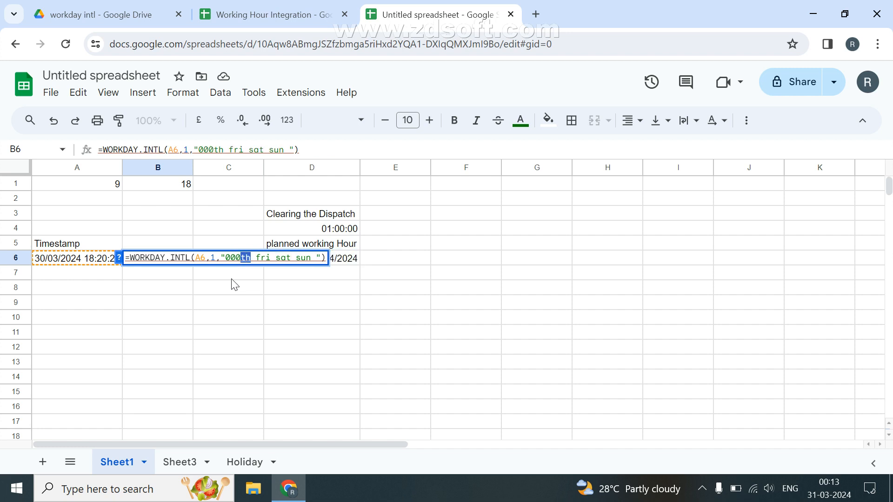
pyautogui.write('0')
pyautogui.hotkey('shift', 'Right')
pyautogui.hotkey('shift', 'Right')
pyautogui.hotkey('shift', 'Right')
pyautogui.hotkey('shift', 'Right')
pyautogui.hotkey('shift', 'Right')
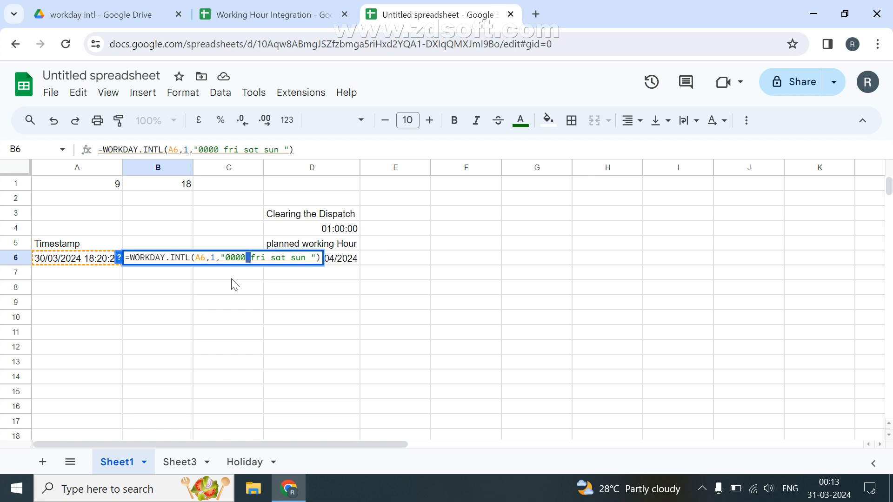
pyautogui.write('0')
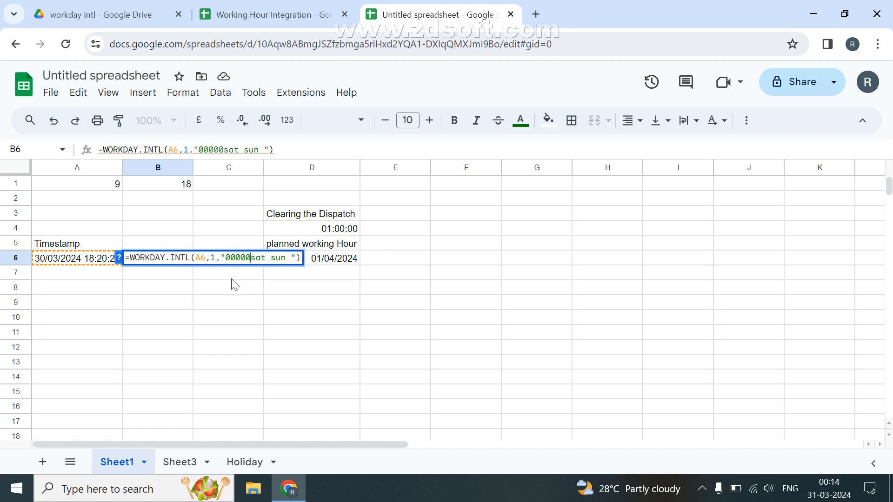
# Step: Replace the "sat" and "sun" placeholders with 1 each, completing the weekend string "0000011" in B6
pyautogui.hotkey('shift', 'Right')
pyautogui.hotkey('shift', 'Right')
pyautogui.hotkey('shift', 'Right')
pyautogui.hotkey('shift', 'Right')
pyautogui.write('1')
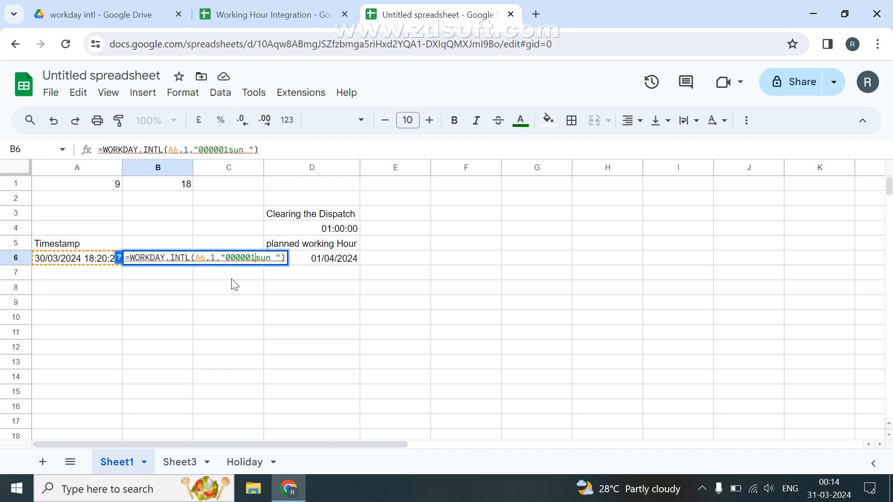
pyautogui.hotkey('shift', 'Right')
pyautogui.hotkey('shift', 'Right')
pyautogui.hotkey('shift', 'Right')
pyautogui.hotkey('shift', 'Right')
pyautogui.write('1')
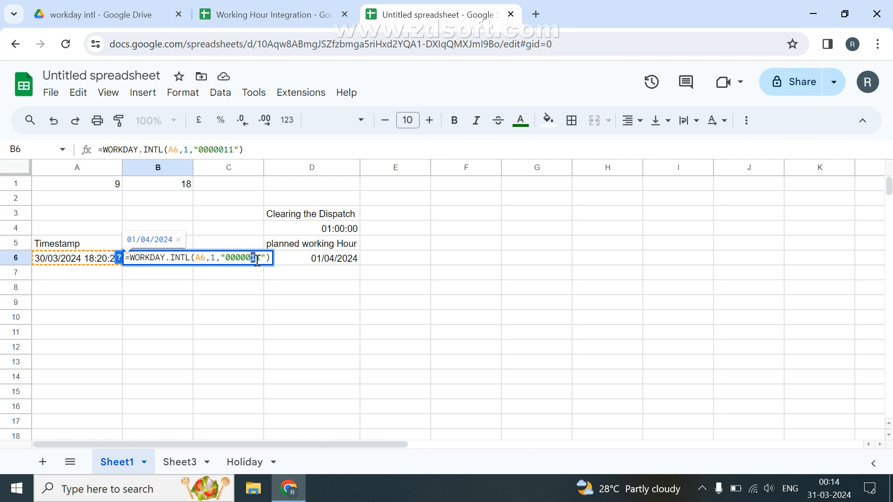
# Step: Change the weekend string in the B6 formula to "1000000" so that only Monday counts as a day off
pyautogui.moveTo(254, 259); pyautogui.dragTo(251, 258)
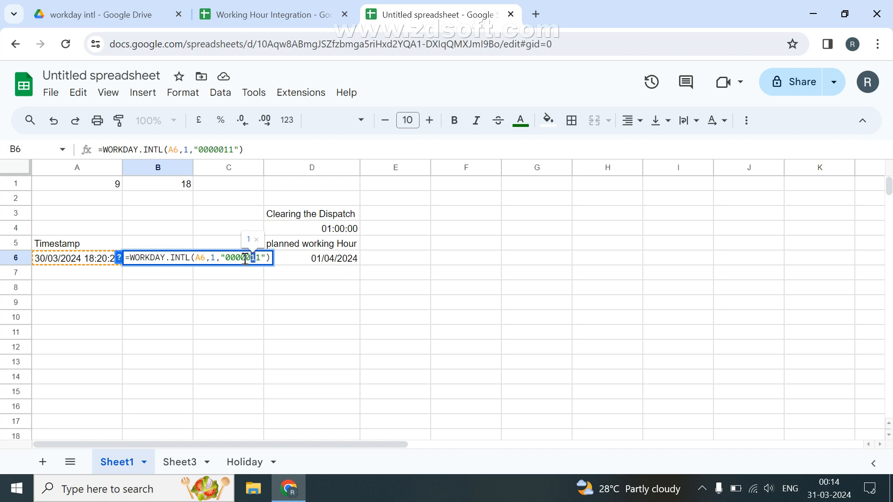
pyautogui.moveTo(251, 259); pyautogui.dragTo(246, 258)
pyautogui.click(227, 258)
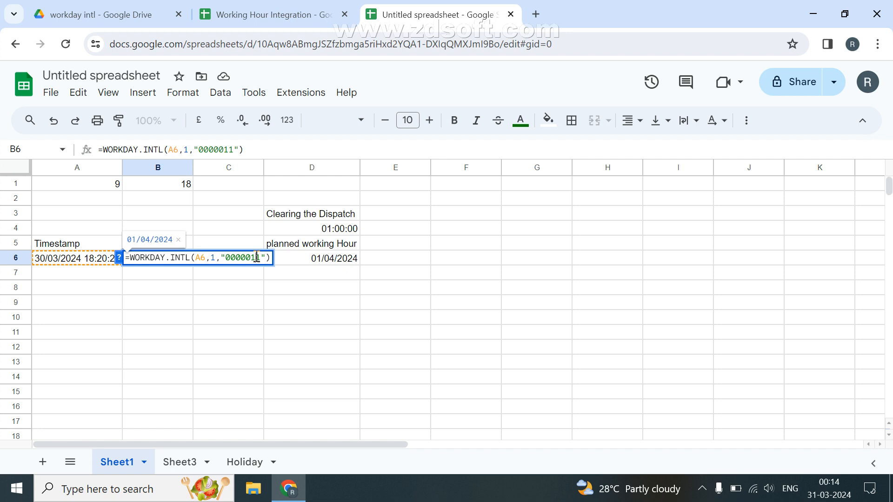
pyautogui.press('BackSpace')
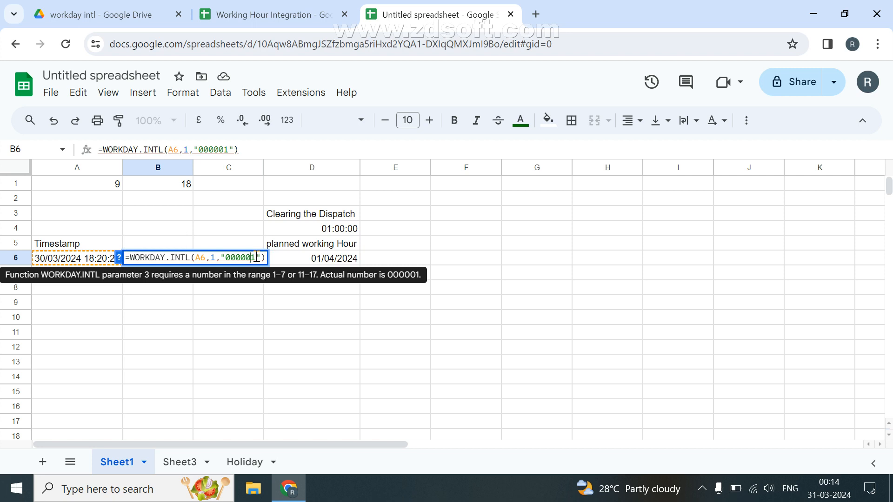
pyautogui.press('BackSpace')
pyautogui.write('00')
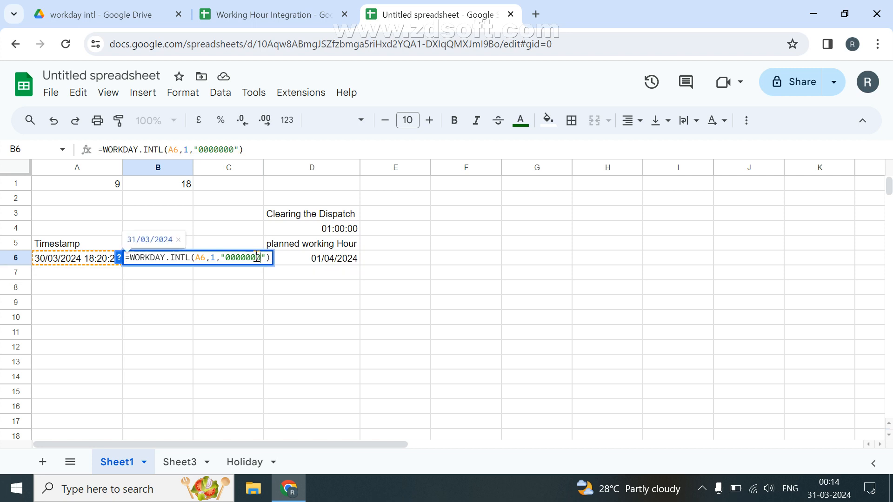
pyautogui.press('Left')
pyautogui.press('Left')
pyautogui.hotkey('shift', 'Left')
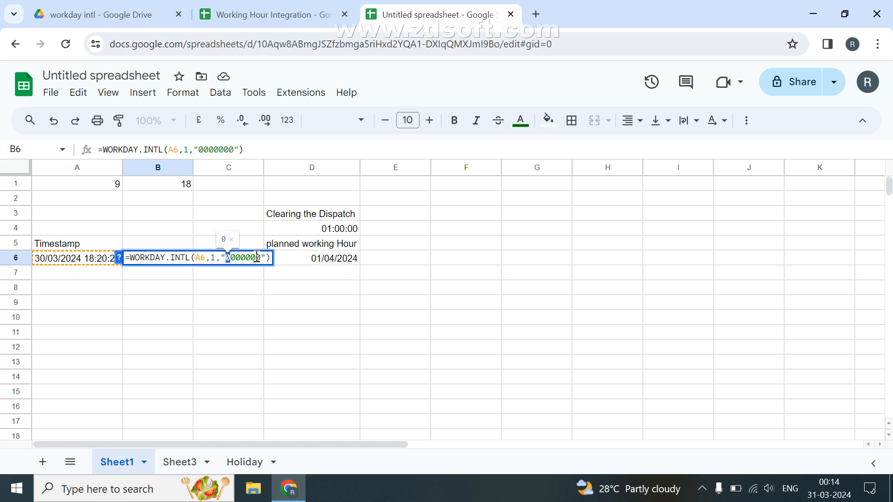
pyautogui.write('1')
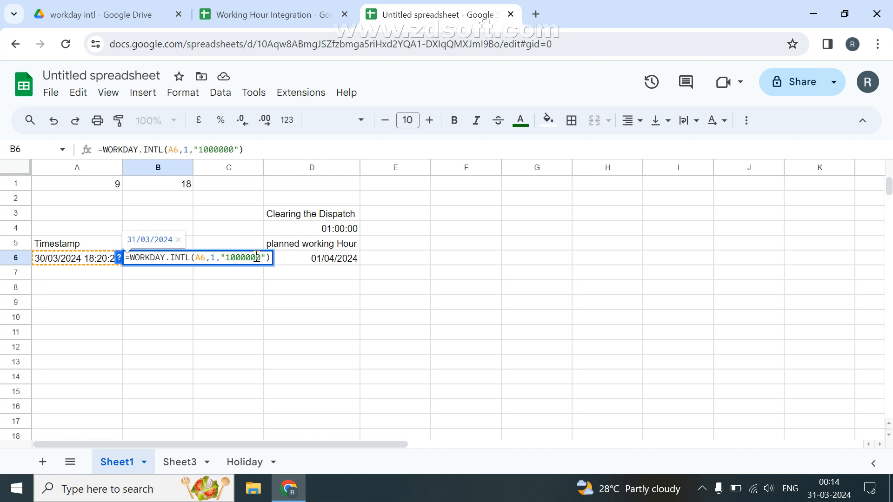
pyautogui.press('Return')
pyautogui.click(149, 261)
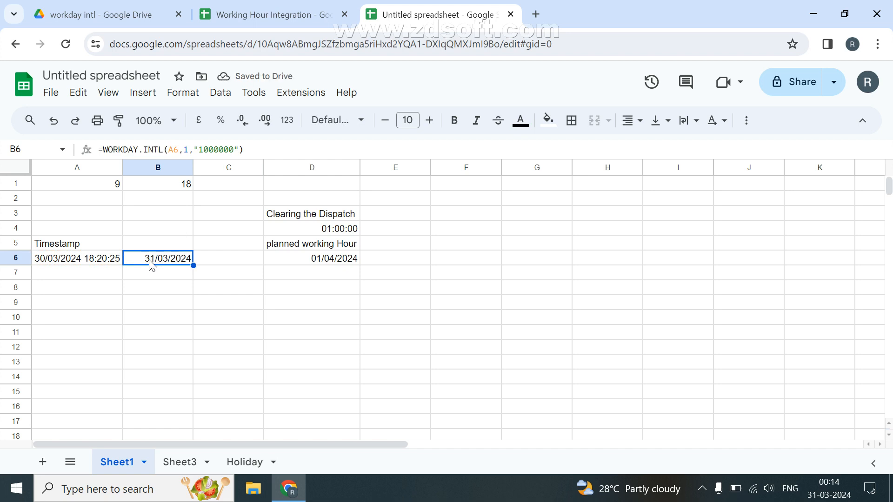
# Step: Add the range Holiday!A2:A10 as the holidays argument of the WORKDAY.INTL formula in B6
pyautogui.doubleClick(149, 262)
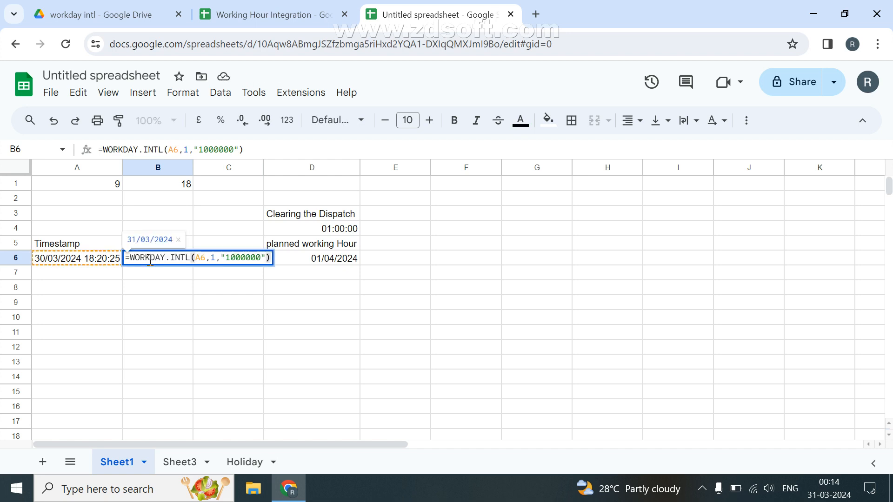
pyautogui.press('Left')
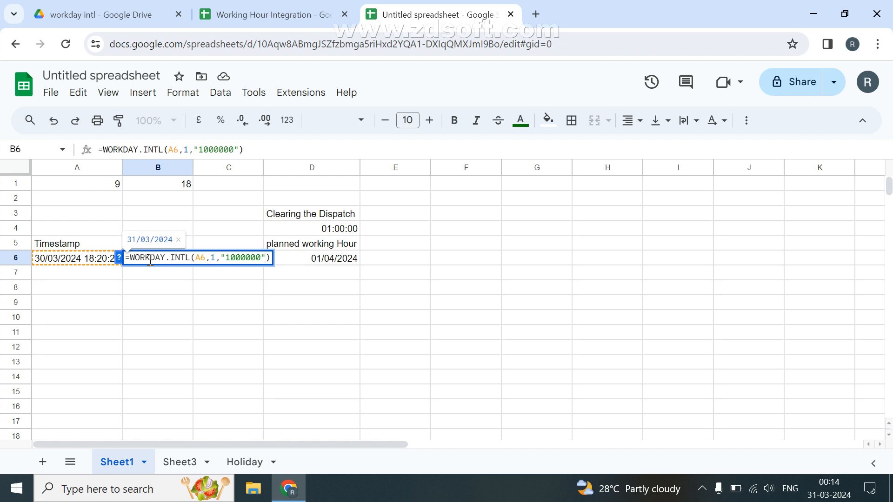
pyautogui.write(',')
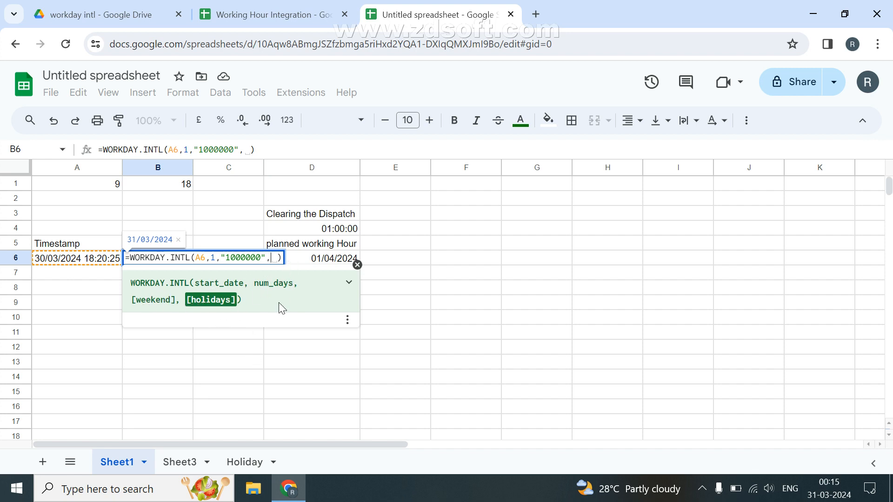
pyautogui.click(245, 463)
pyautogui.moveTo(66, 203); pyautogui.dragTo(52, 327)
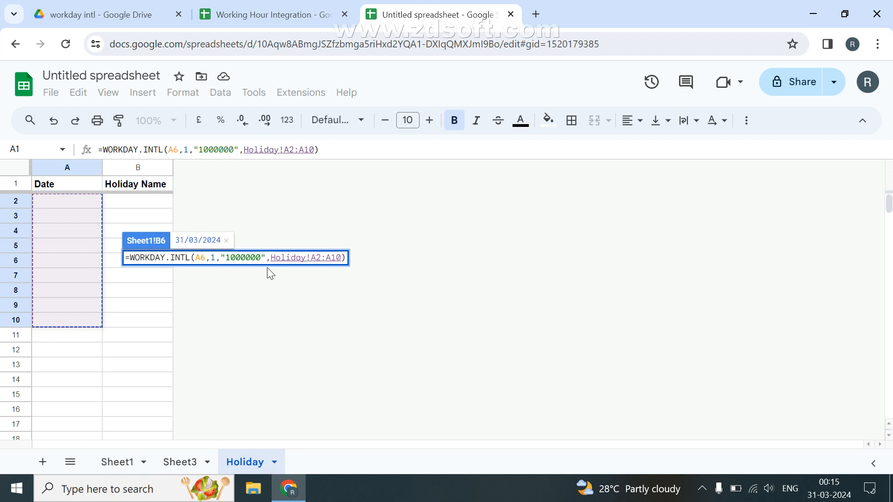
# Step: Replace the Holiday sheet range in the B6 formula with the named range HD
pyautogui.press('BackSpace')
pyautogui.press('BackSpace')
pyautogui.press('BackSpace')
pyautogui.press('BackSpace')
pyautogui.press('BackSpace')
pyautogui.press('BackSpace')
pyautogui.press('BackSpace')
pyautogui.press('BackSpace')
pyautogui.press('BackSpace')
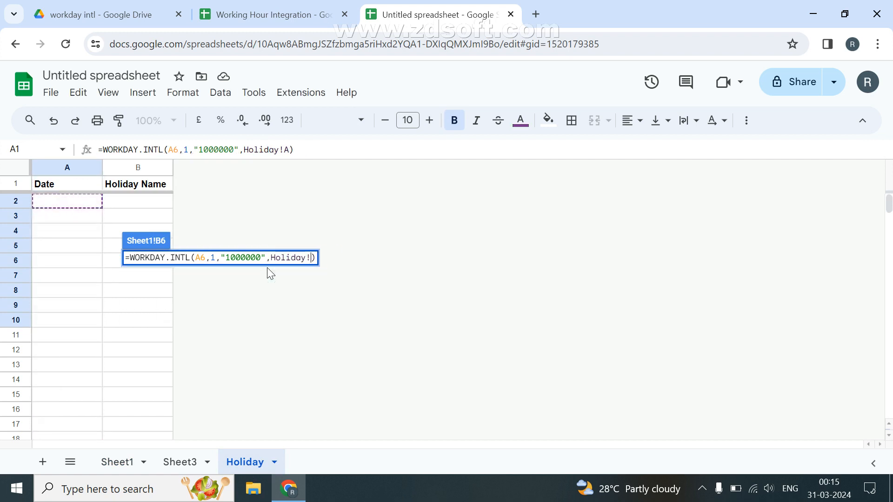
pyautogui.press('BackSpace')
pyautogui.press('BackSpace')
pyautogui.press('BackSpace')
pyautogui.press('BackSpace')
pyautogui.press('BackSpace')
pyautogui.write('hd')
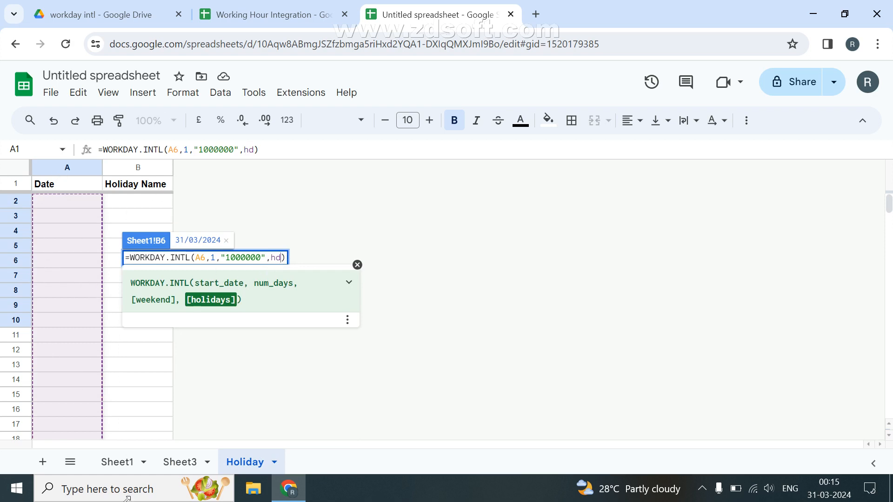
pyautogui.press('Return')
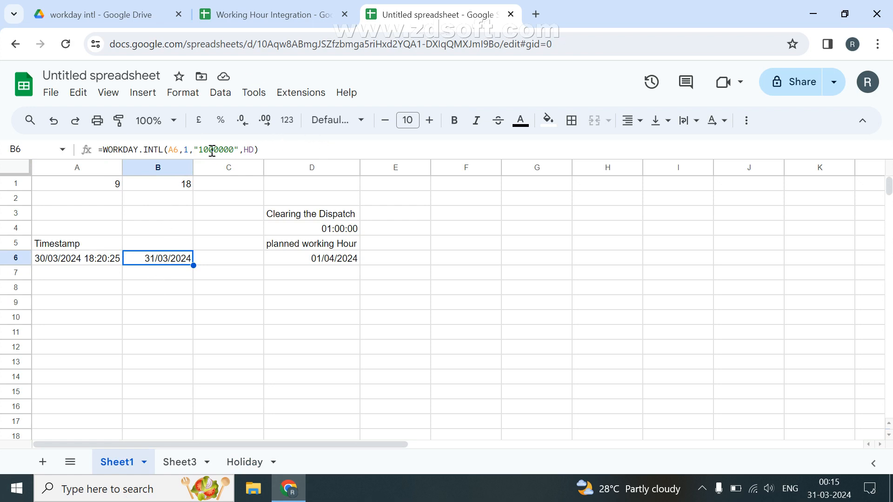
# Step: Set the number of days in the WORKDAY.INTL formula in B6 to 2
pyautogui.click(188, 149)
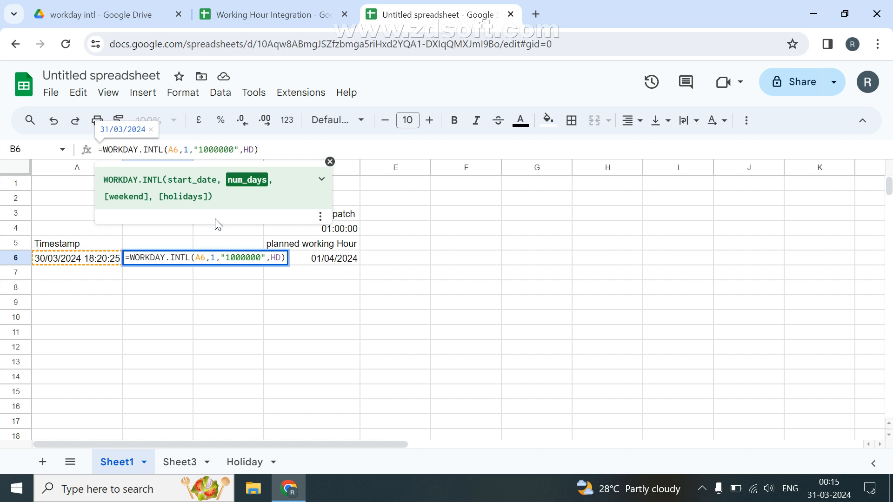
pyautogui.hotkey('shift', 'Left')
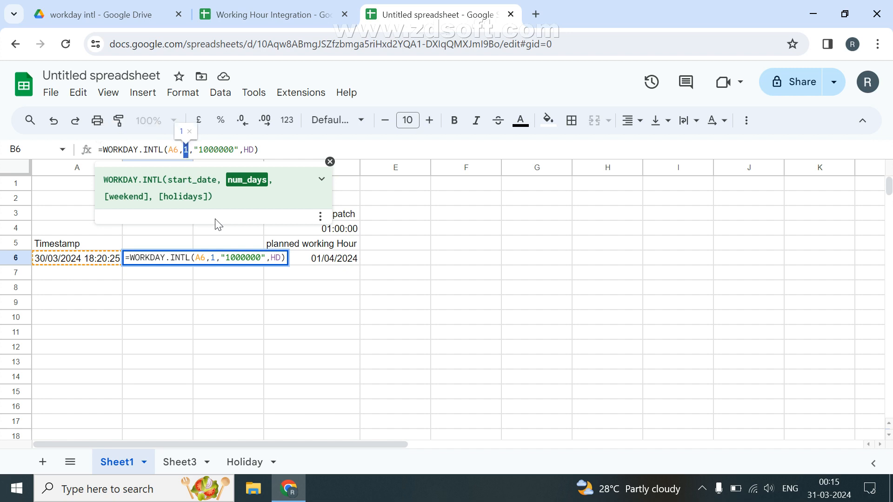
pyautogui.write('2')
pyautogui.press('Return')
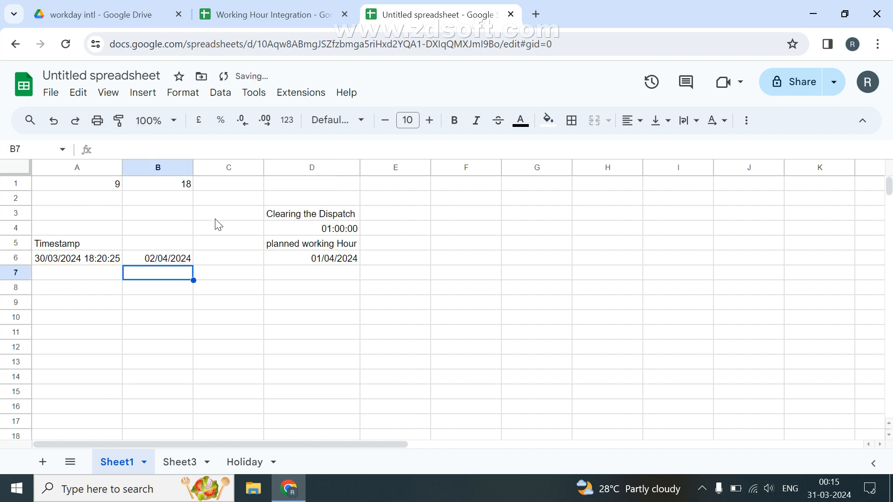
# Step: Review the B6 formula and check its date against the calendar of the timestamp in A6
pyautogui.doubleClick(158, 257)
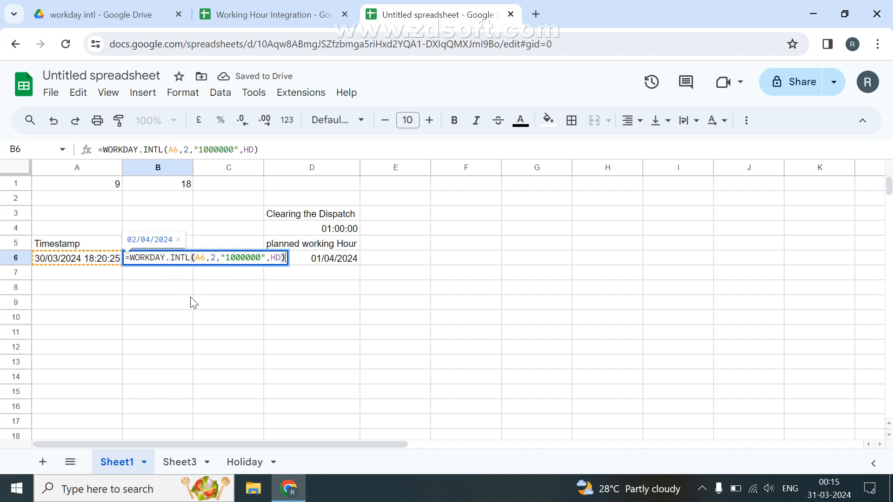
pyautogui.press('Escape')
pyautogui.doubleClick(117, 259)
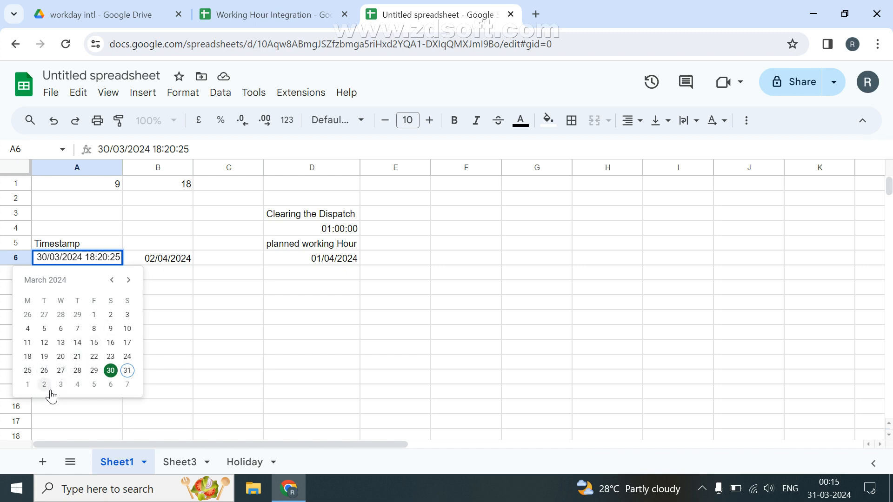
pyautogui.click(162, 262)
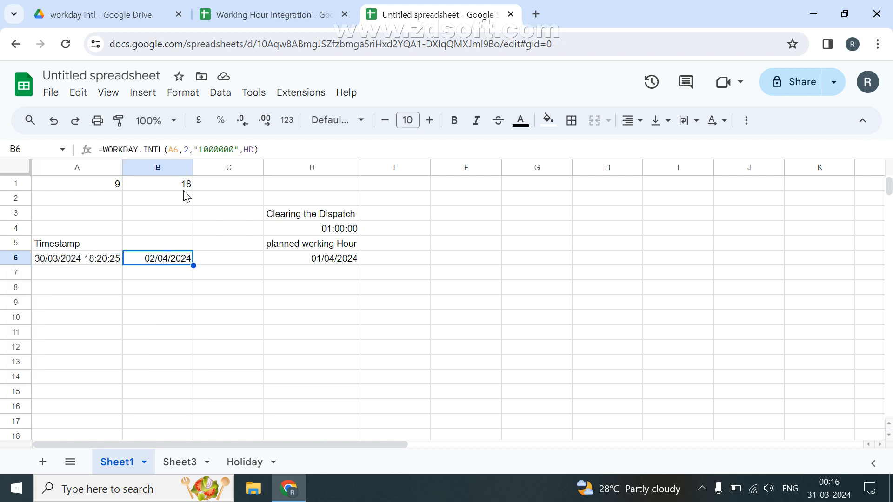
# Step: Set the number of days in the WORKDAY.INTL formula in B6 to 3
pyautogui.click(190, 150)
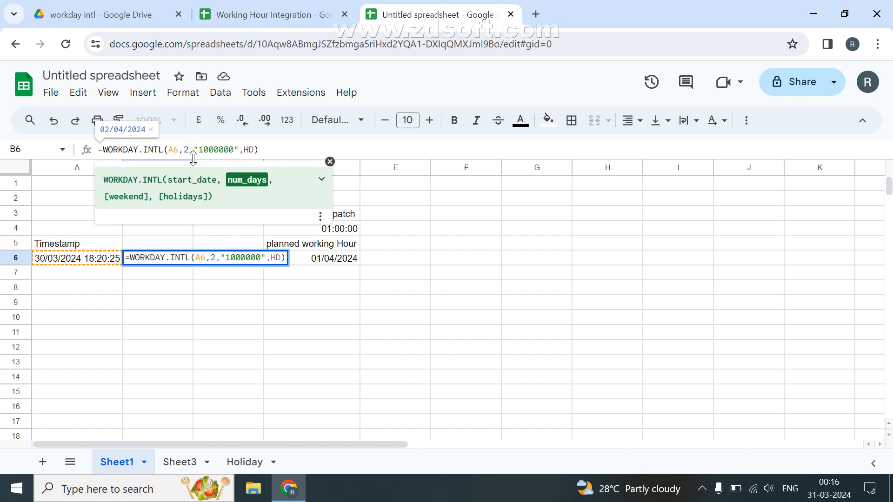
pyautogui.press('BackSpace')
pyautogui.write('3')
pyautogui.press('Return')
# Step: Clear the test formula from B6 and go to the planned working hour formula in D6
pyautogui.press('Up')
pyautogui.press('Delete')
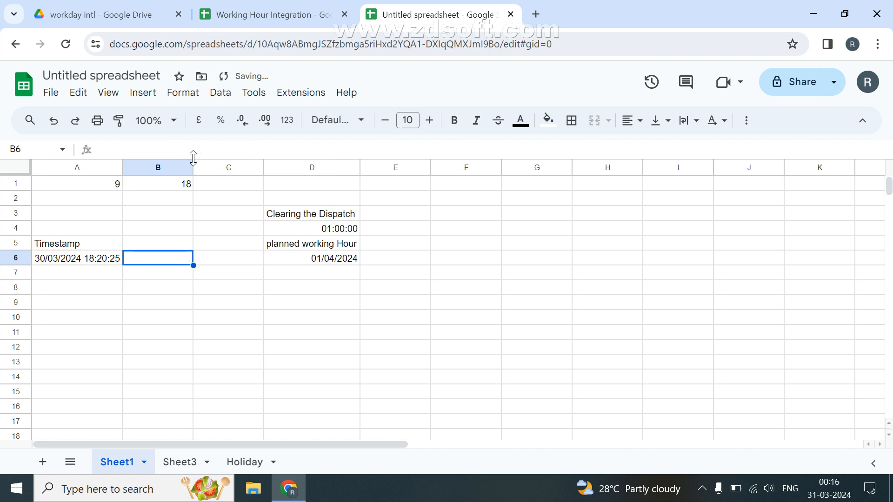
pyautogui.press('Right')
pyautogui.press('Right')
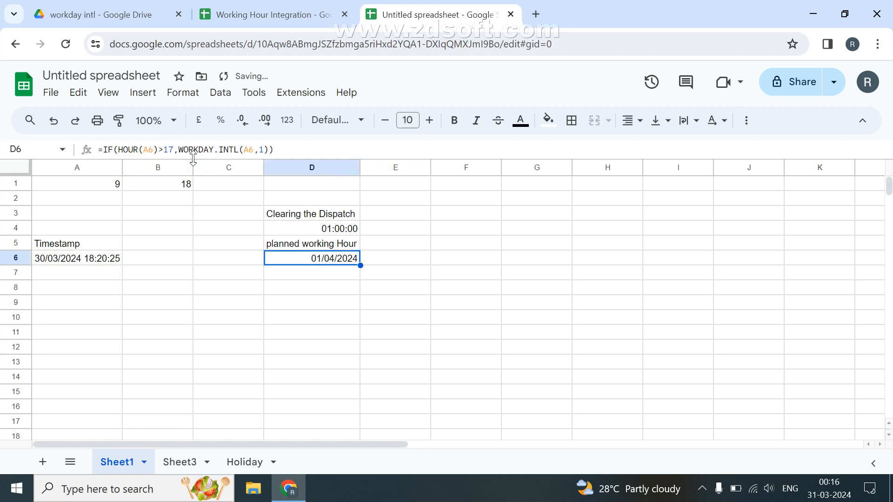
# Step: Extend the WORKDAY.INTL function in the D6 formula with the weekend string "0000001" and the HD holiday range
pyautogui.press('F2')
pyautogui.press('BackSpace')
pyautogui.press('BackSpace')
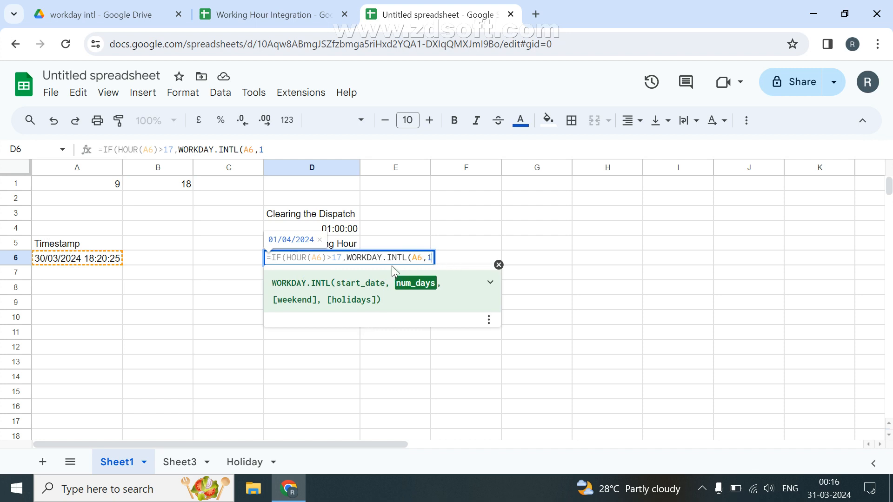
pyautogui.write(',"')
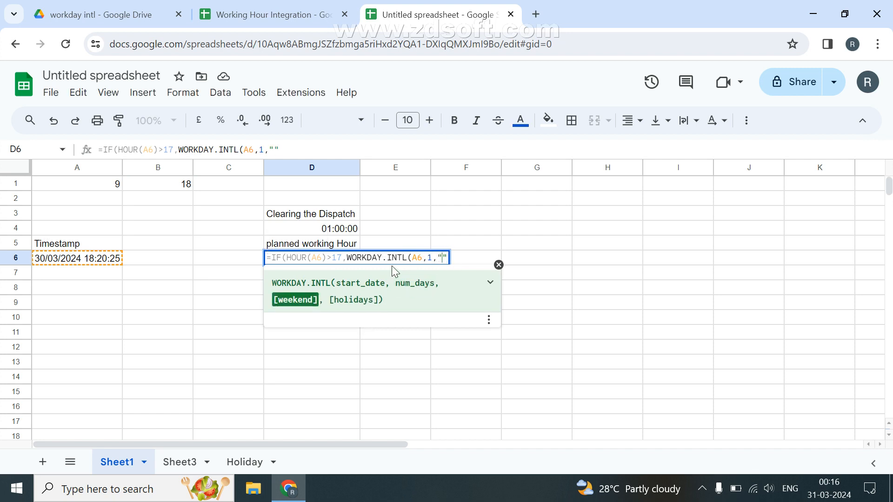
pyautogui.write('000000')
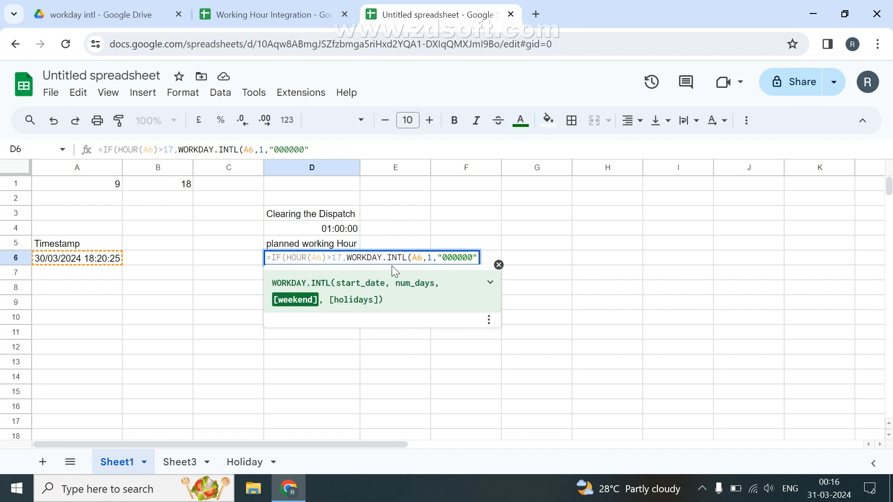
pyautogui.write('1"')
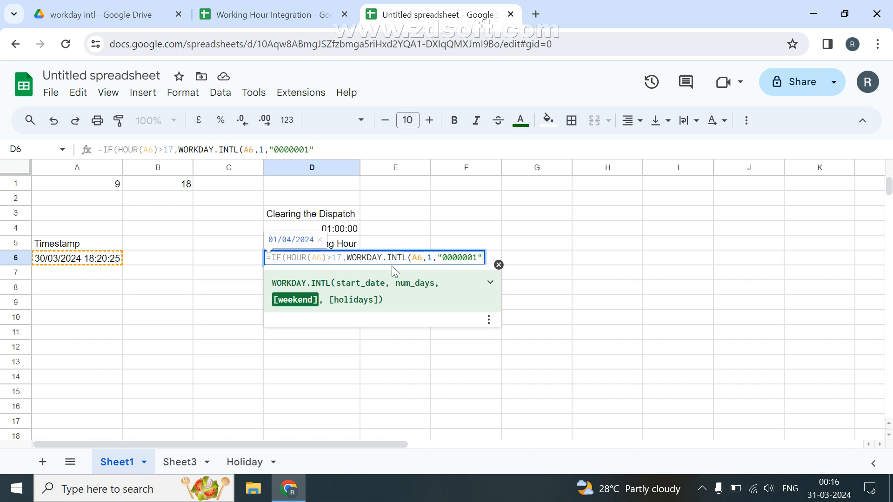
pyautogui.write(',hd')
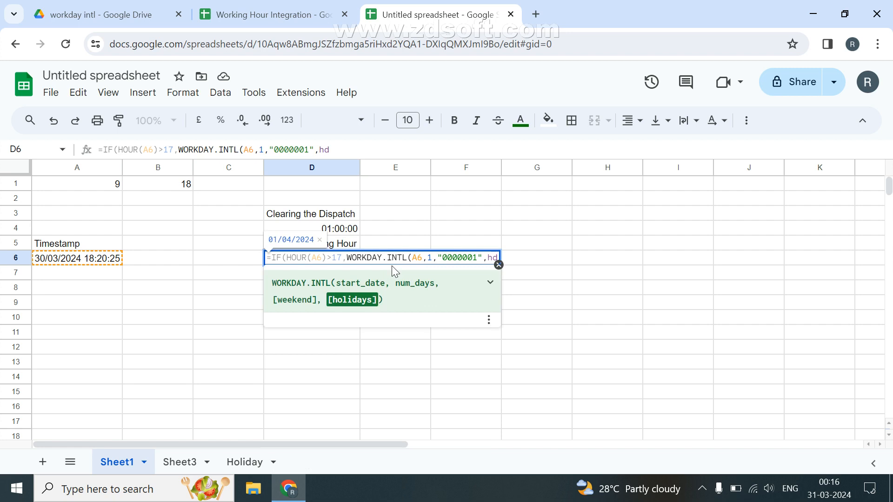
pyautogui.press('Return')
pyautogui.press('Up')
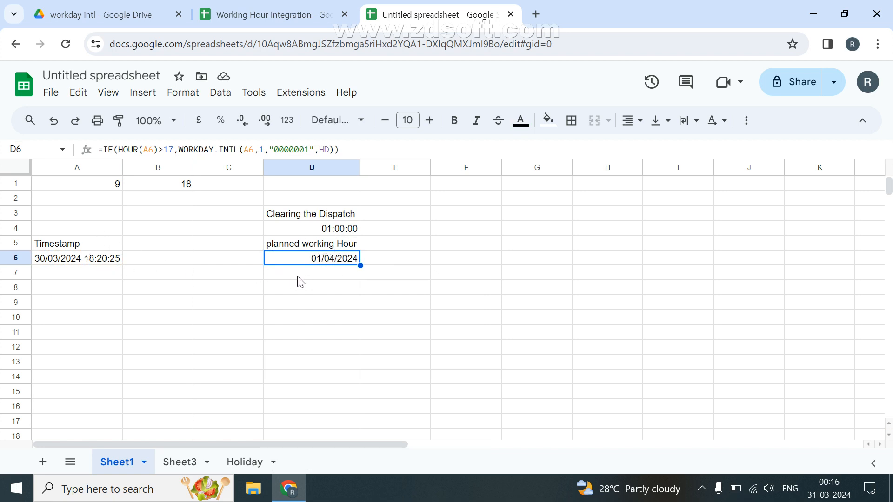
# Step: Add the start hour as +A1/24 after WORKDAY.INTL in the D6 formula
pyautogui.click(309, 151)
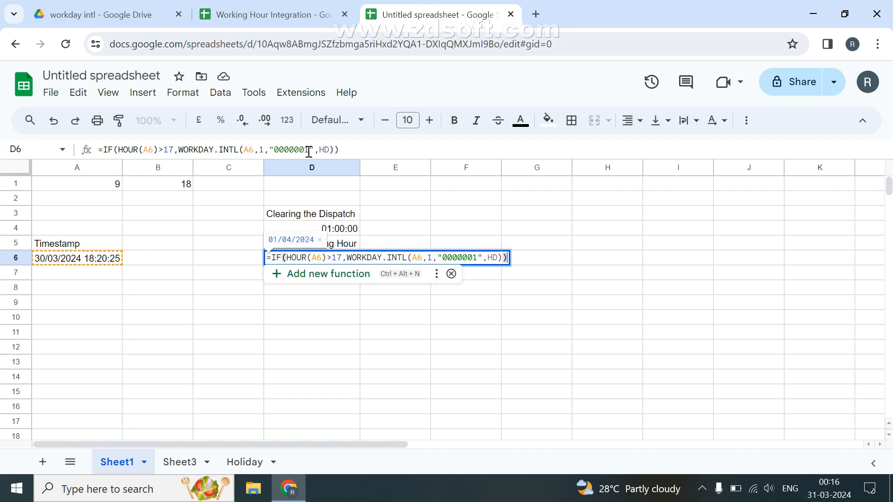
pyautogui.press('BackSpace')
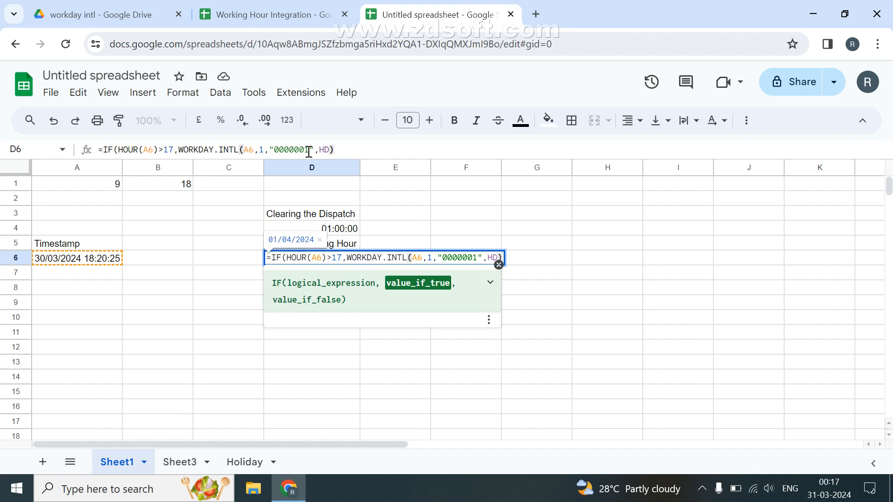
pyautogui.write('+')
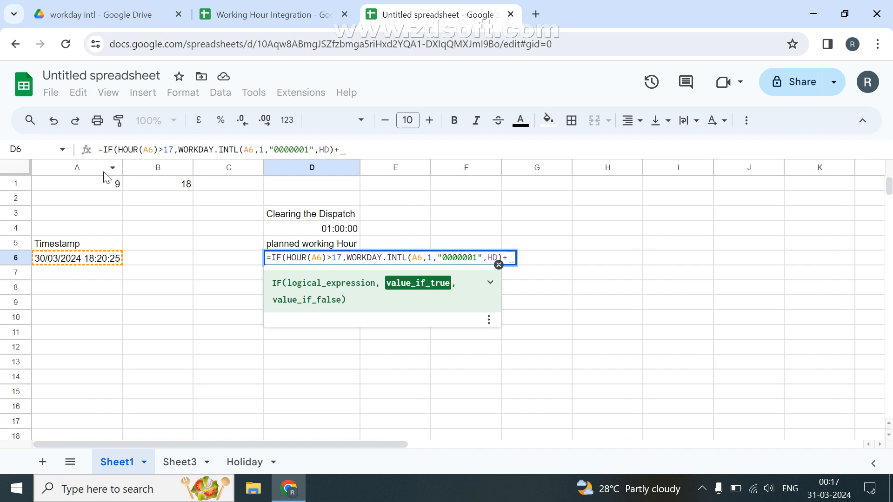
pyautogui.click(100, 188)
pyautogui.write('/24')
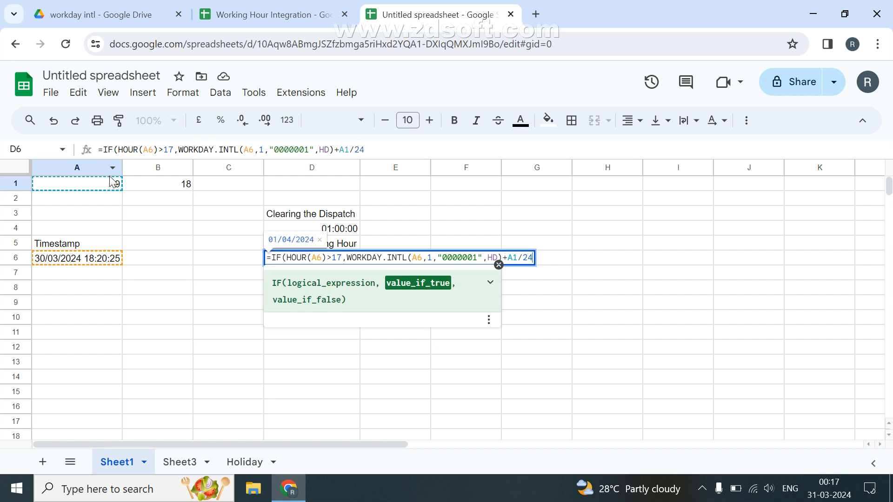
pyautogui.press('Return')
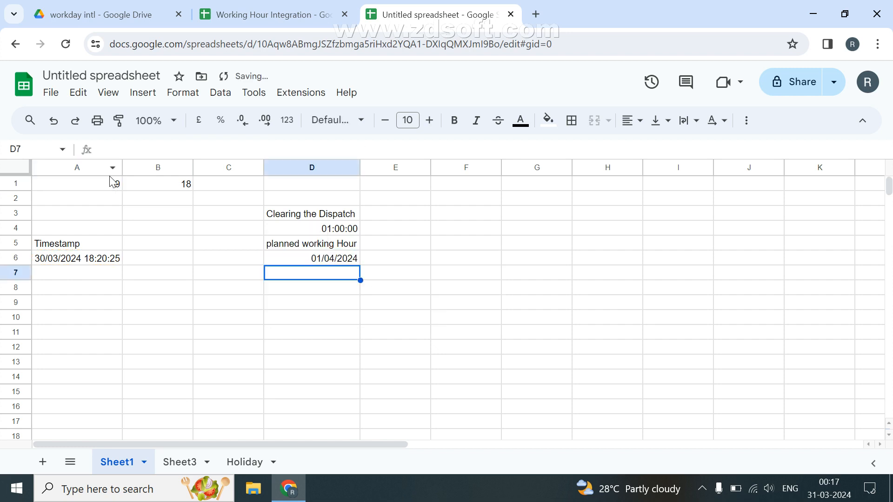
# Step: Format the planned working hour in D6 as Date time
pyautogui.press('Up')
pyautogui.click(287, 120)
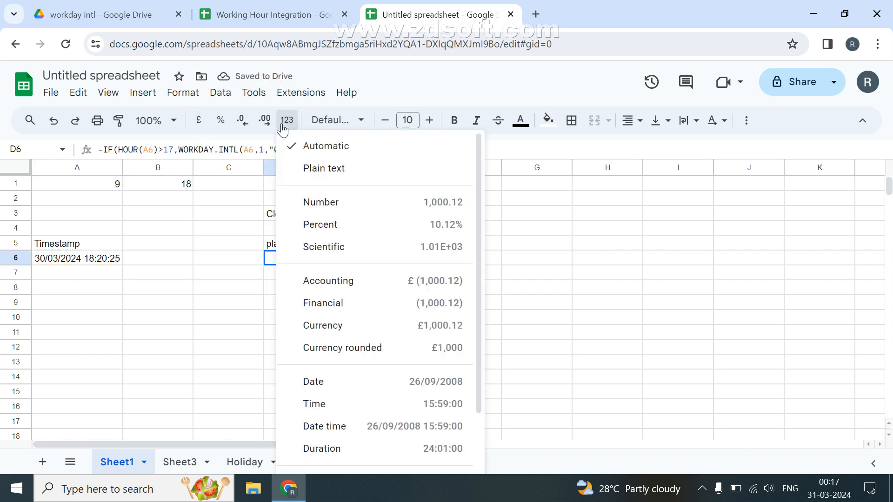
pyautogui.click(352, 448)
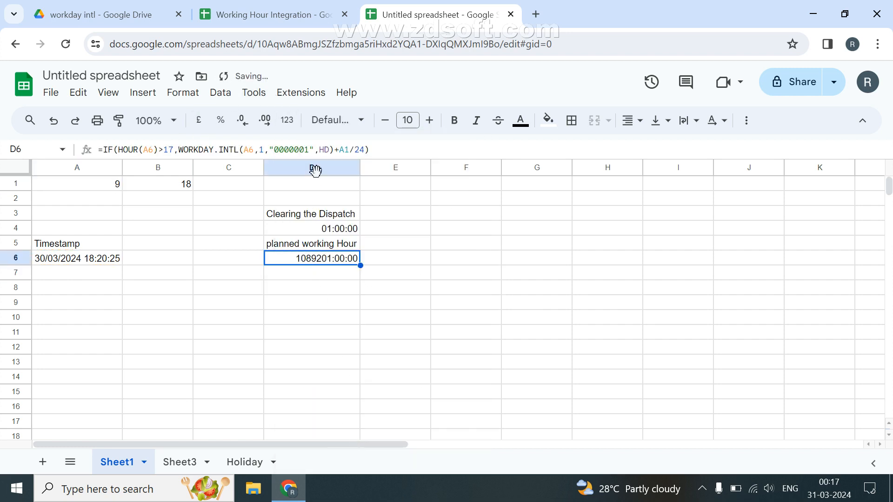
pyautogui.click(287, 120)
pyautogui.click(345, 425)
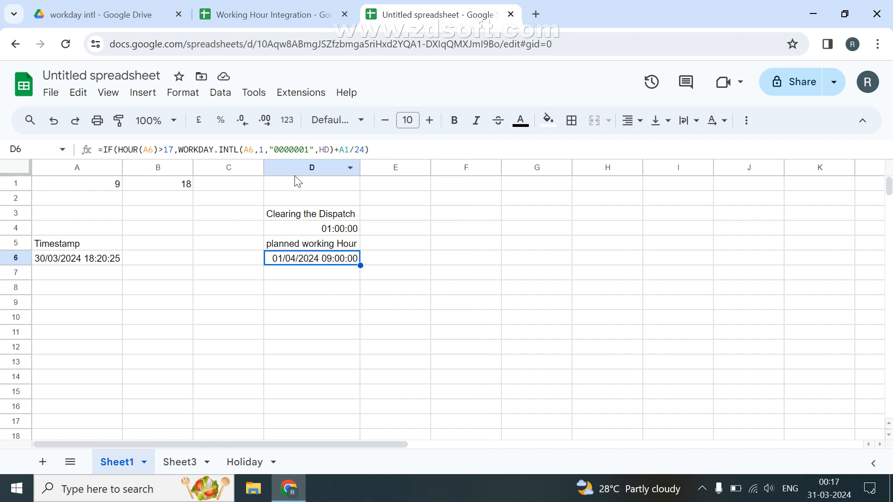
# Step: Enter the test value 1 in F3 and the formula =F3/24 in F4
pyautogui.click(501, 218)
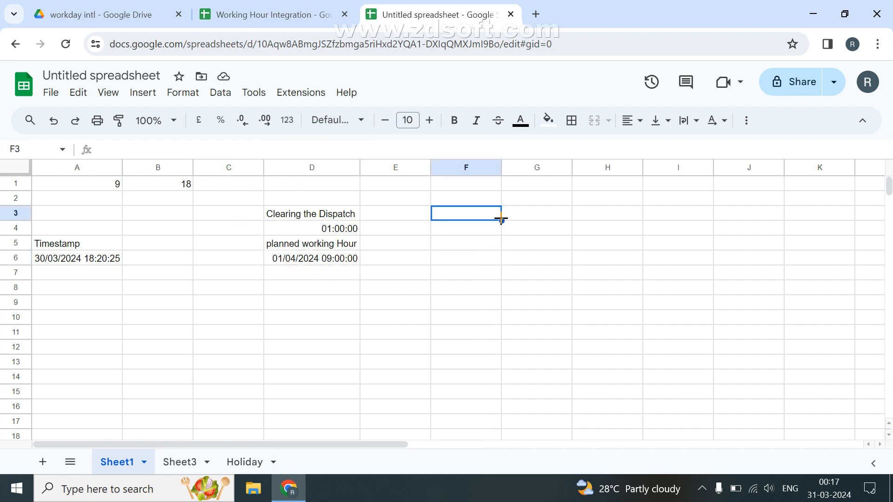
pyautogui.write('1')
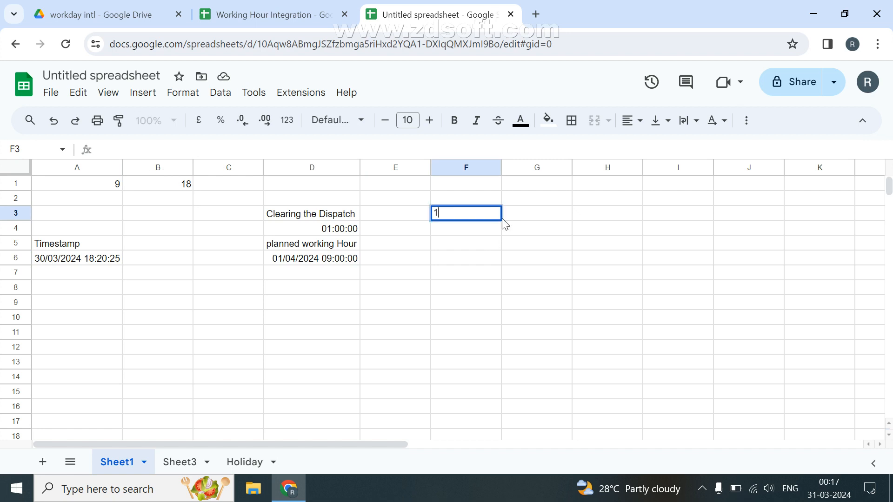
pyautogui.press('Return')
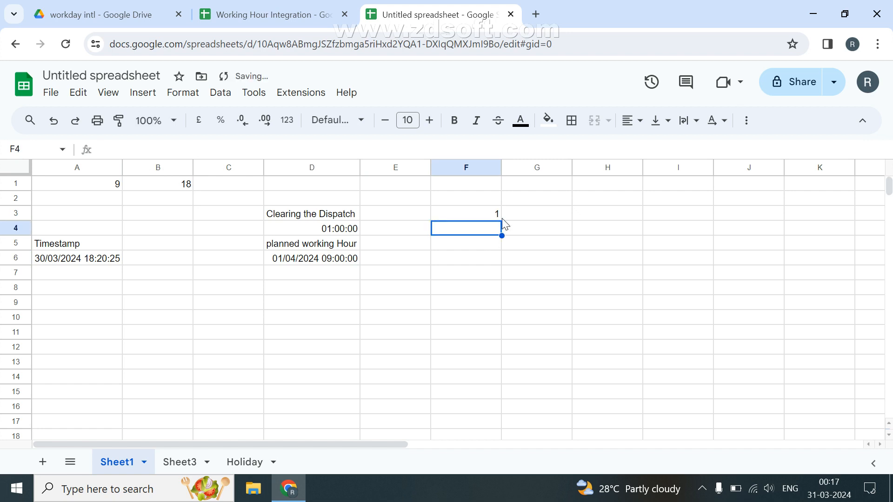
pyautogui.write('=')
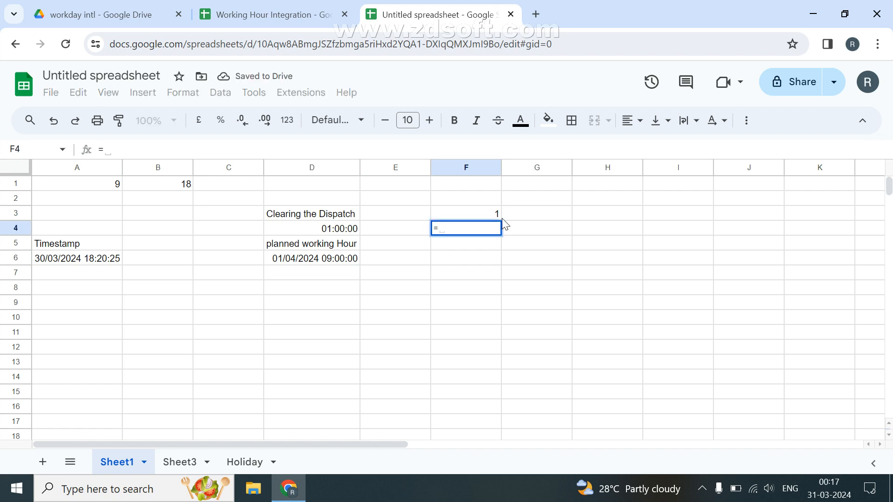
pyautogui.click(501, 217)
pyautogui.write('/')
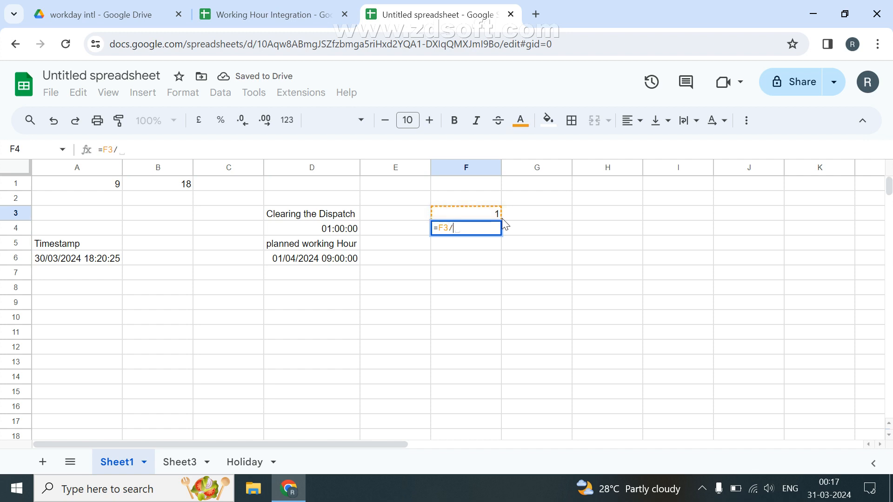
pyautogui.write('24')
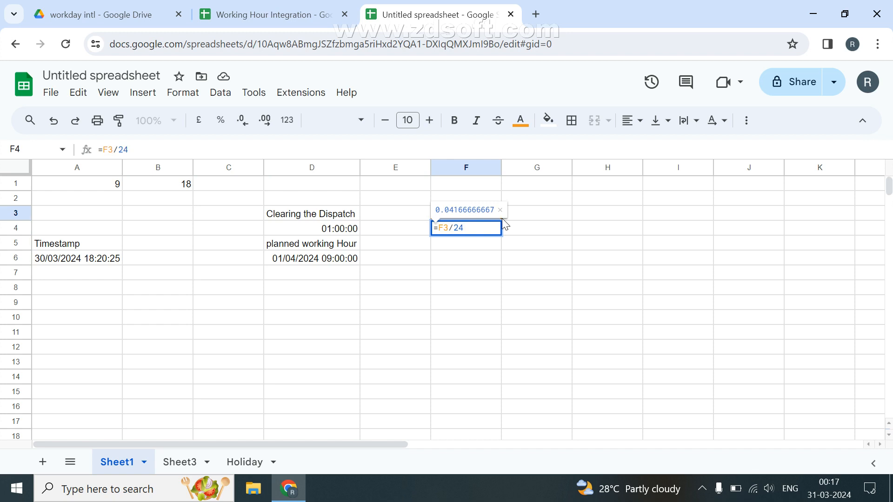
pyautogui.press('Return')
# Step: Format the result of the hour conversion test in F4 as Duration
pyautogui.press('Up')
pyautogui.click(287, 120)
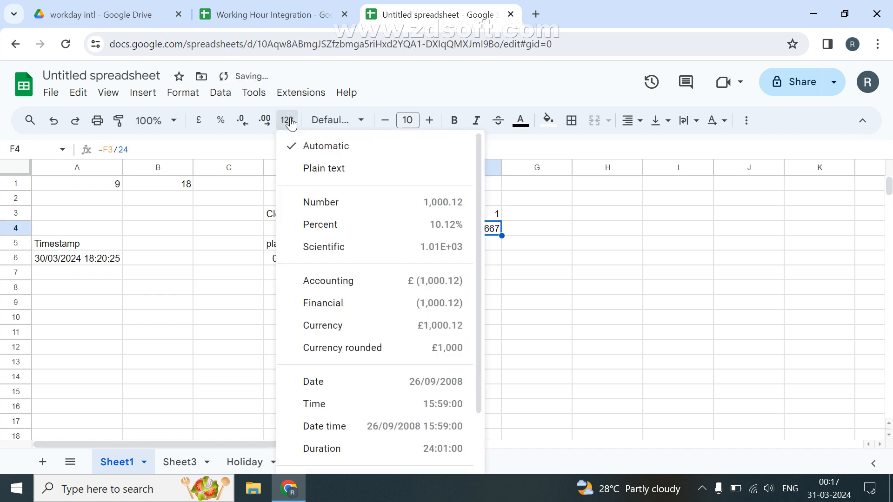
pyautogui.click(301, 449)
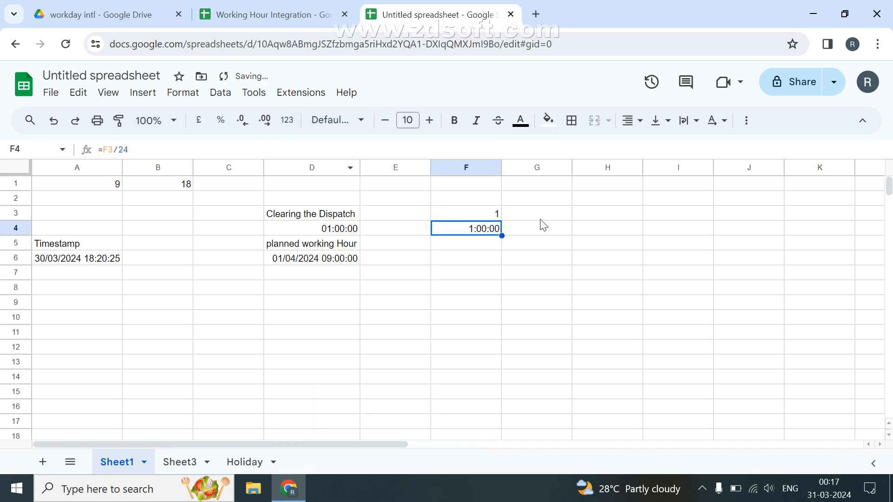
# Step: Set the test value in F3 to 10 to check the conversion, and clear the test cells F3:F4
pyautogui.click(484, 214)
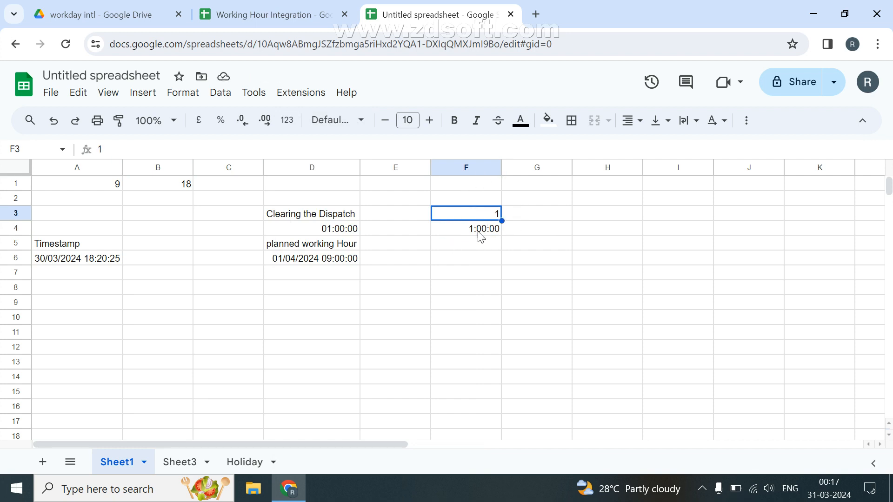
pyautogui.click(463, 229)
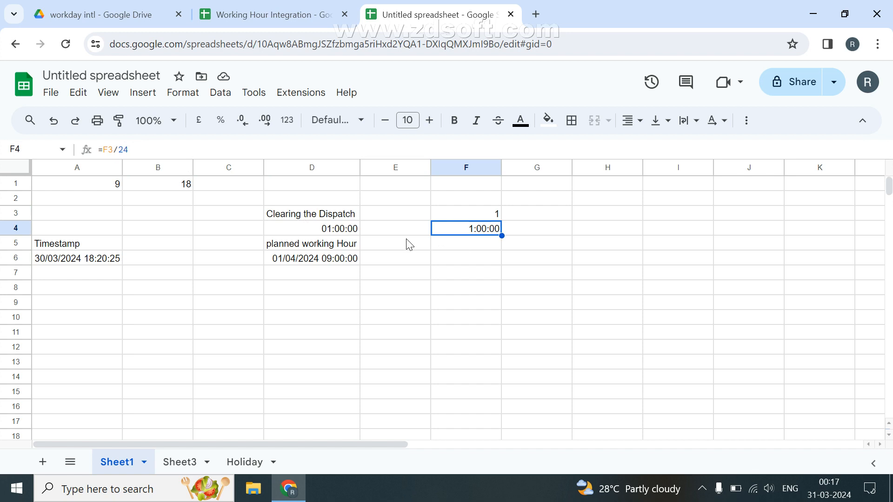
pyautogui.press('Up')
pyautogui.press('Return')
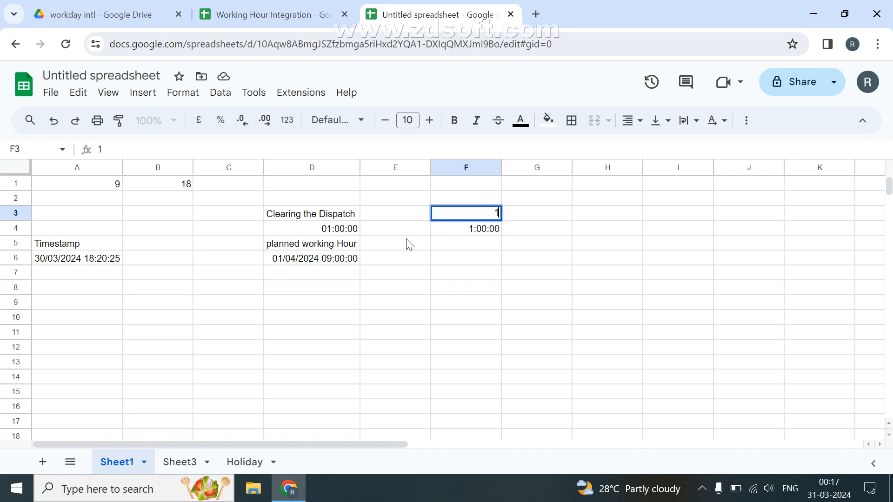
pyautogui.write('0')
pyautogui.press('Return')
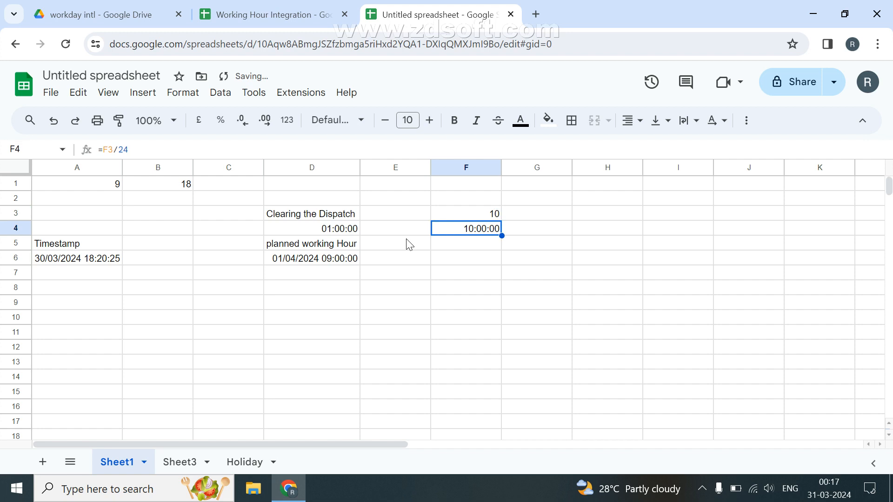
pyautogui.hotkey('shift', 'Up')
pyautogui.press('Delete')
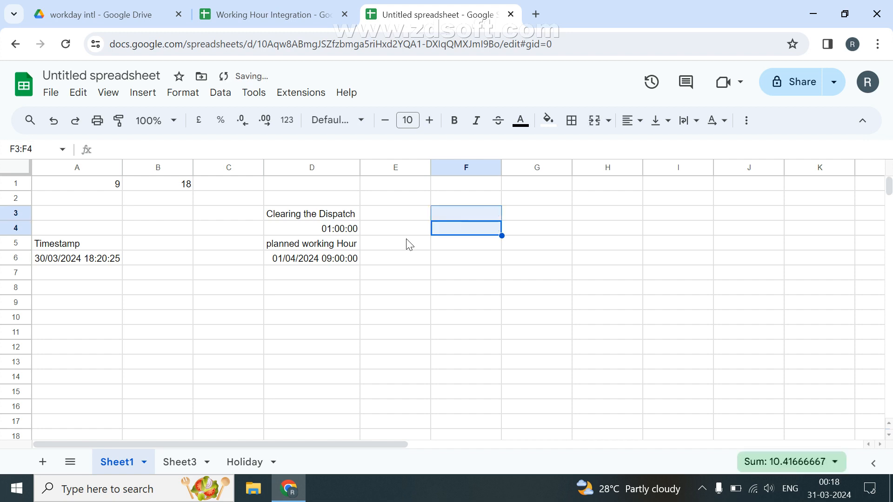
# Step: Add the Clearing the Dispatch duration in D4 to the D6 formula after A1/24
pyautogui.click(347, 260)
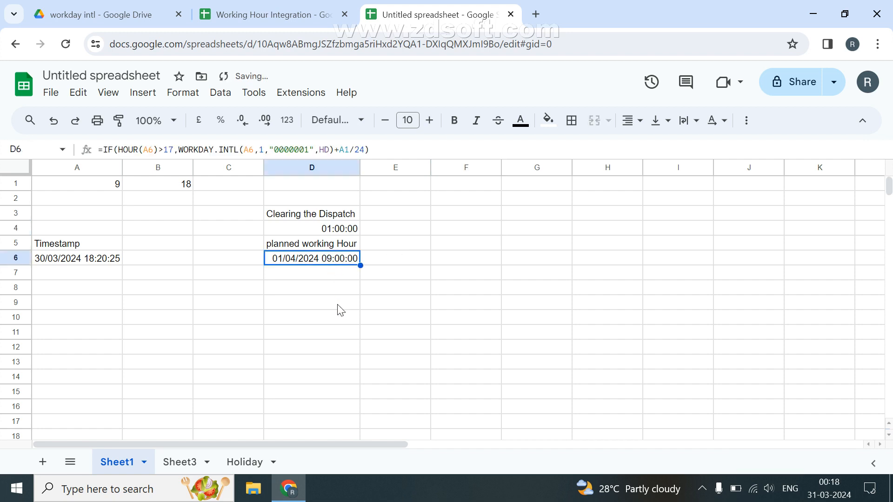
pyautogui.press('Return')
pyautogui.press('BackSpace')
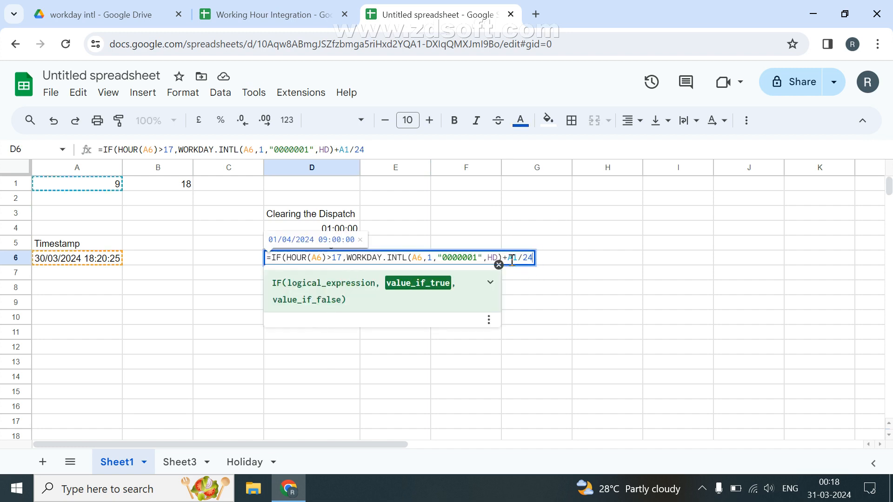
pyautogui.moveTo(508, 259); pyautogui.dragTo(534, 263)
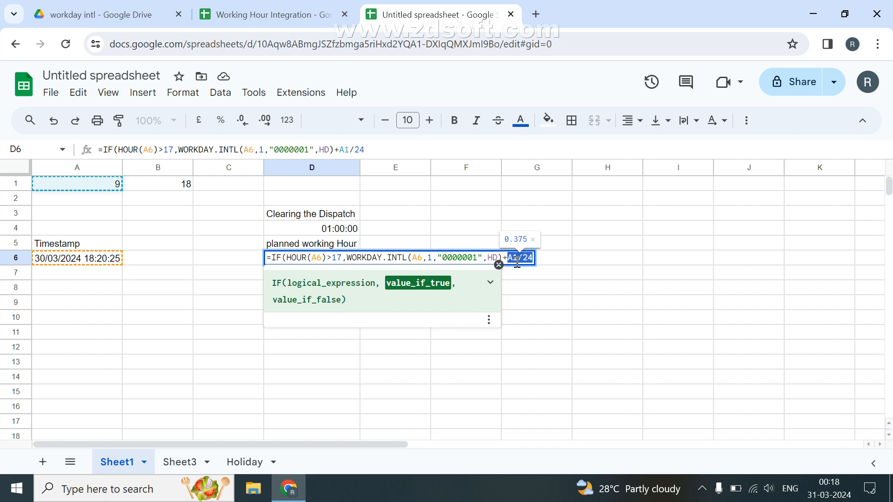
pyautogui.press('Right')
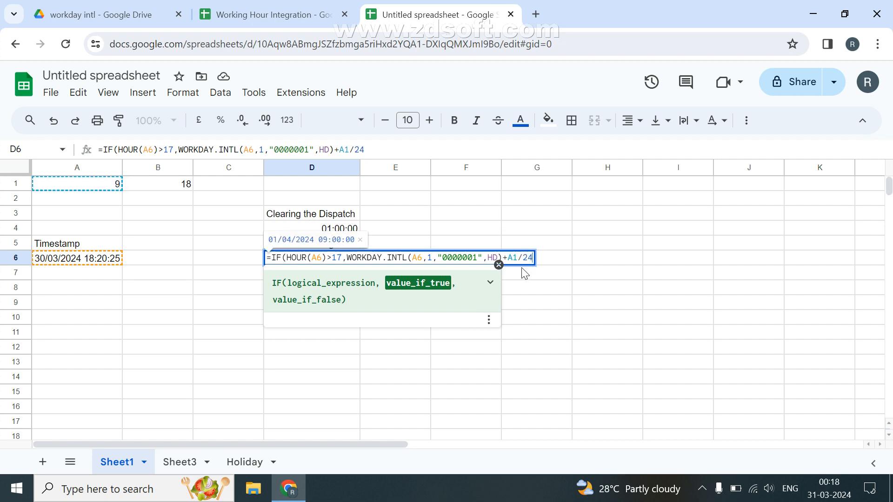
pyautogui.write('+')
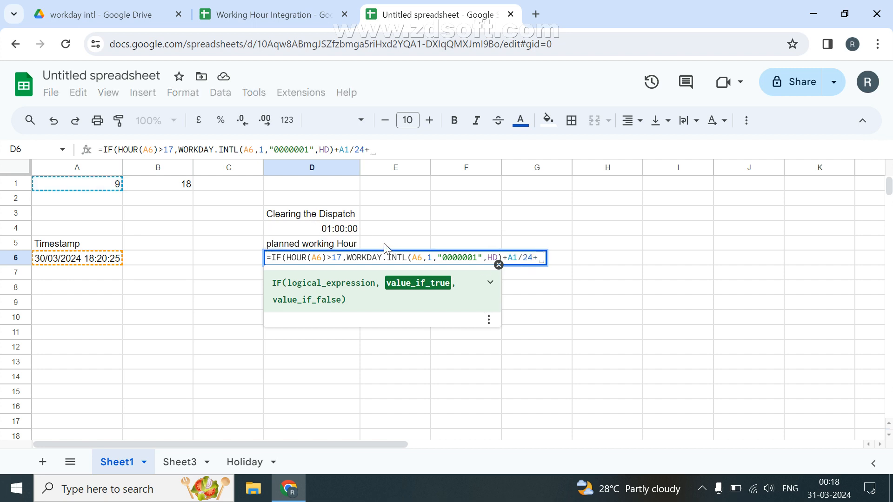
pyautogui.click(331, 227)
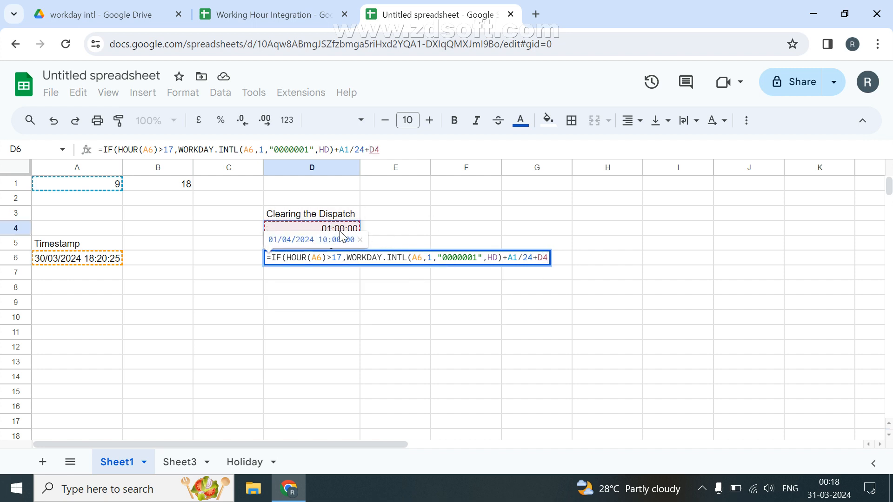
pyautogui.press('Return')
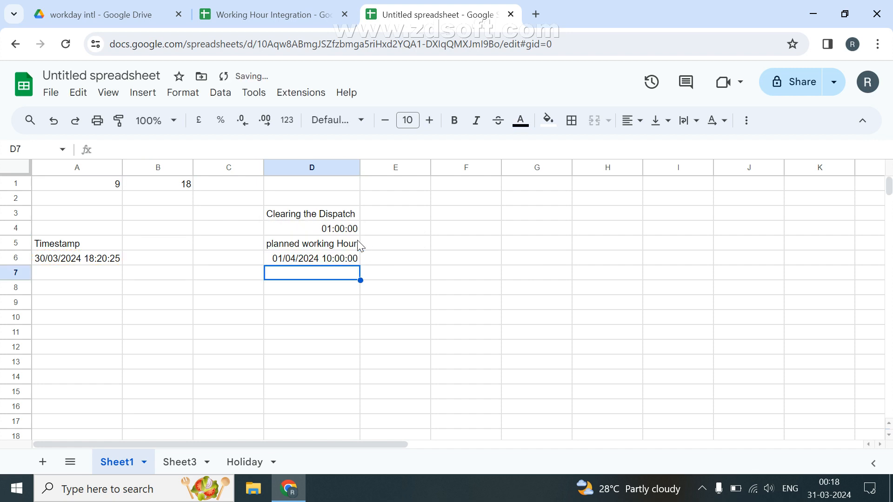
pyautogui.click(318, 263)
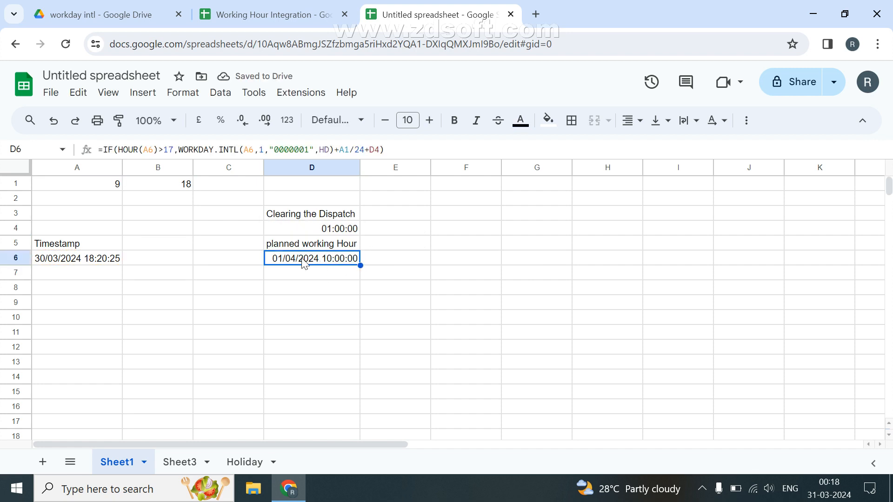
# Step: Enter the date 01/04/2024 in cell A2 of the Holiday sheet
pyautogui.click(77, 260)
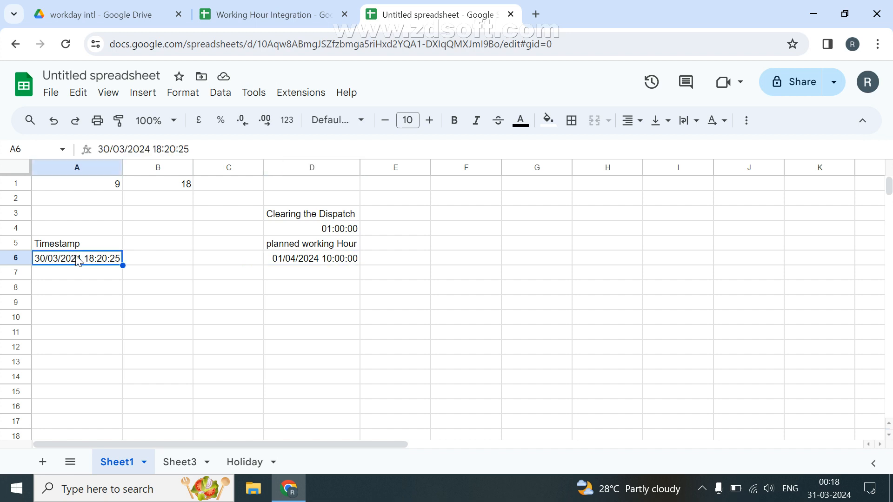
pyautogui.click(312, 259)
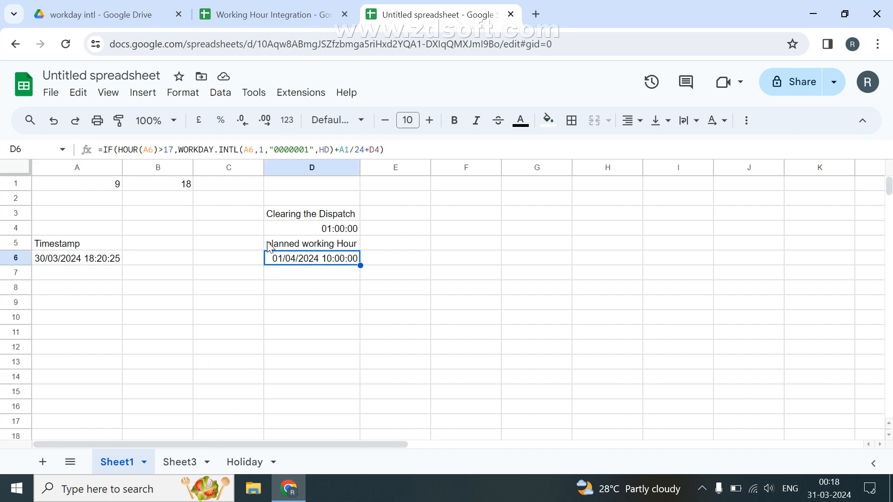
pyautogui.click(247, 462)
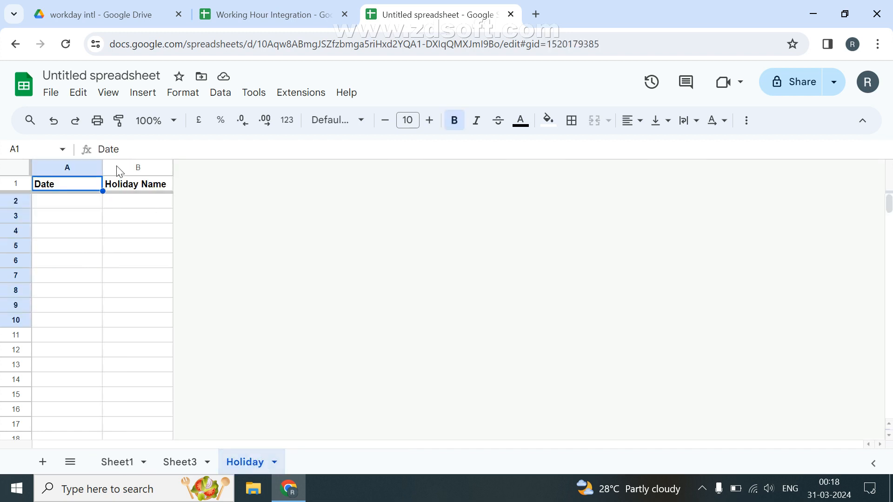
pyautogui.click(71, 204)
pyautogui.write('01')
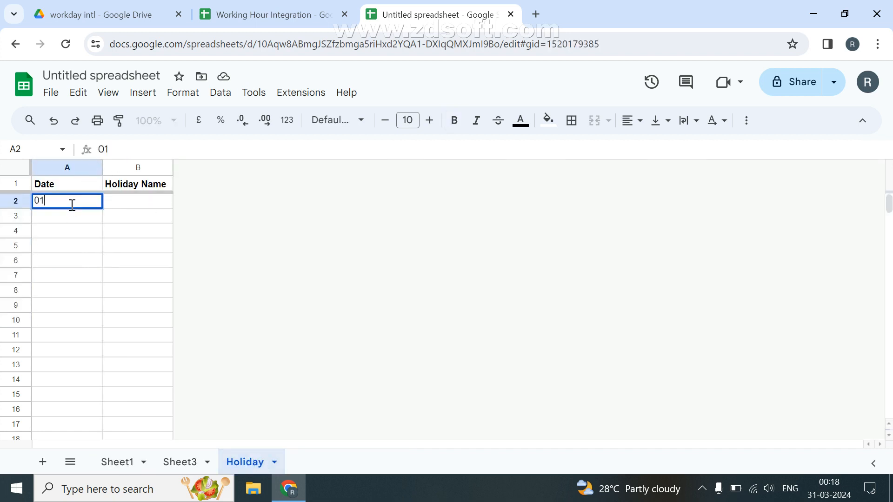
pyautogui.write('.')
pyautogui.press('BackSpace')
pyautogui.write('/01')
pyautogui.press('BackSpace')
pyautogui.write('04/2024')
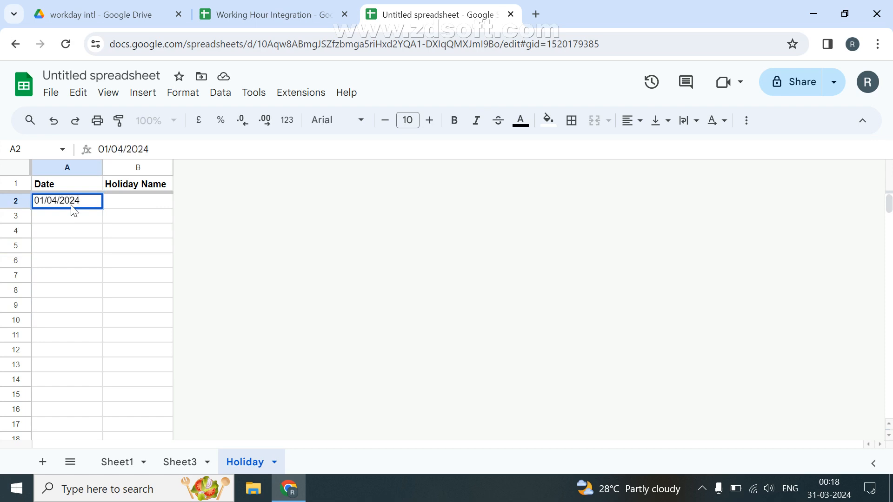
pyautogui.press('Return')
# Step: Name the holiday in B2 "1st April" and check the planned working hour in D6 on Sheet1
pyautogui.click(132, 205)
pyautogui.write('1')
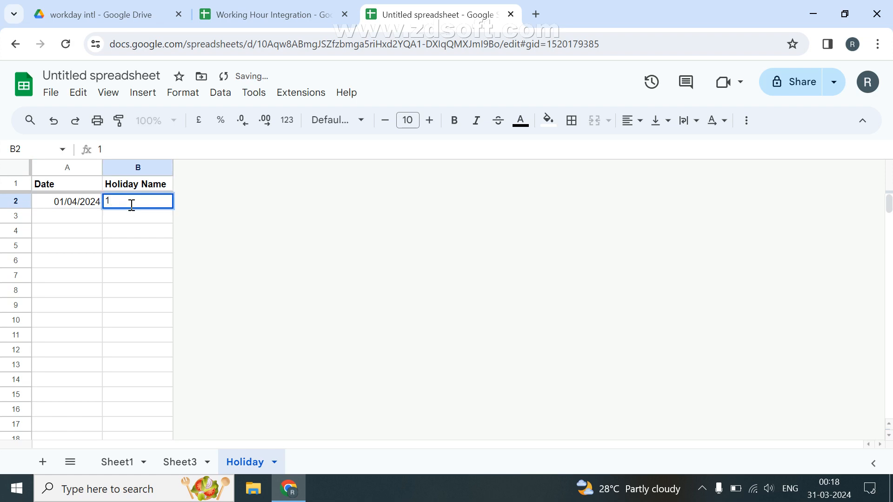
pyautogui.write('st A')
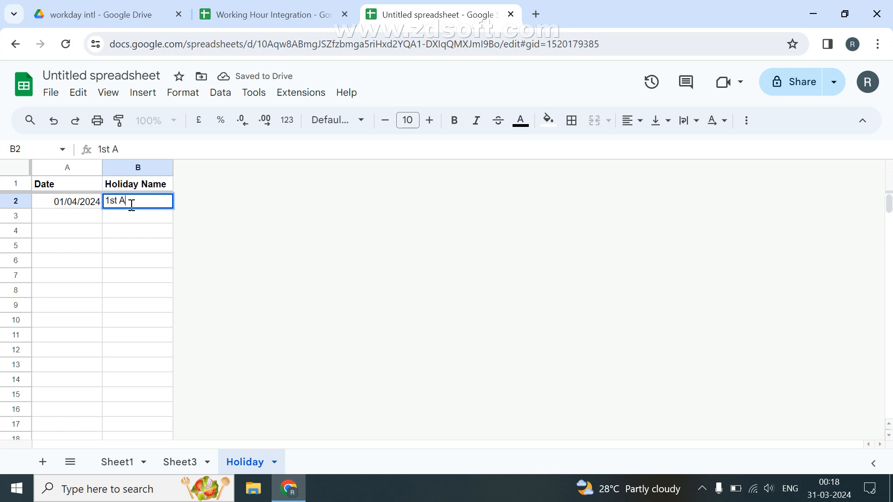
pyautogui.write('pril')
pyautogui.press('Return')
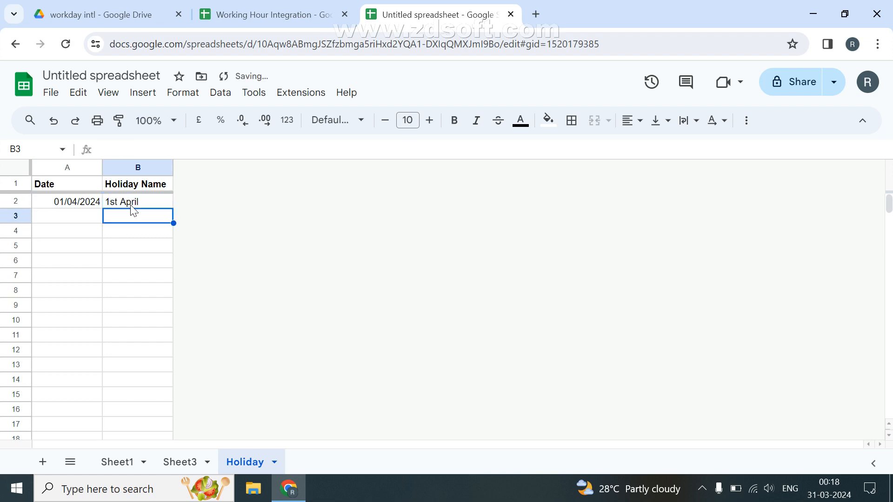
pyautogui.click(129, 461)
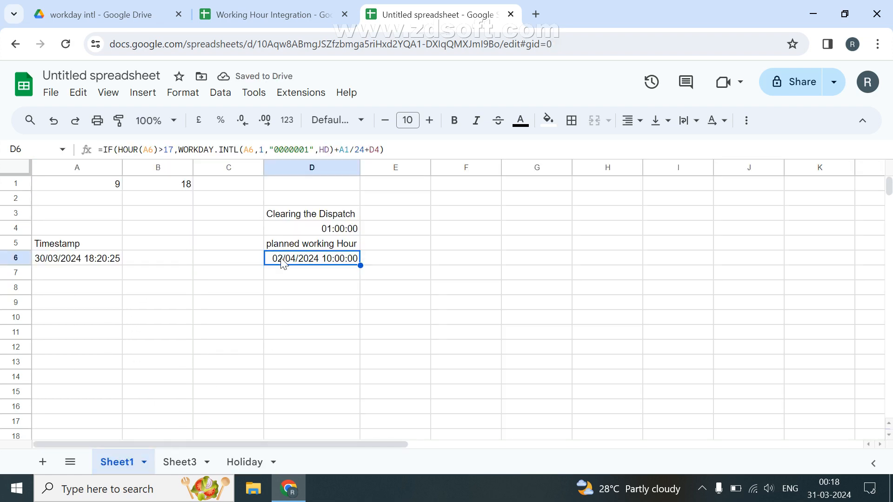
# Step: Copy the holiday date down to A3 on the Holiday sheet, change it to 02/04/2024, and recheck D6 on Sheet1
pyautogui.click(246, 462)
pyautogui.press('Left')
pyautogui.hotkey('ctrl', 'd')
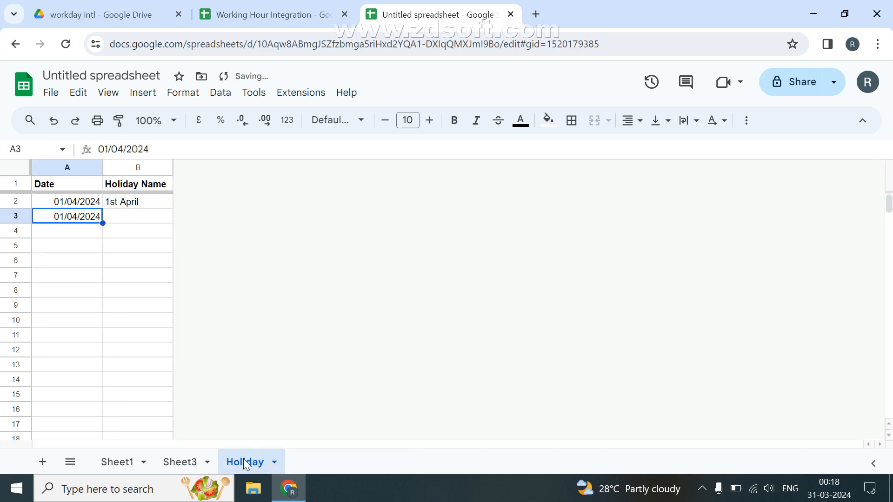
pyautogui.press('F2')
pyautogui.hotkey('shift', 'Right')
pyautogui.hotkey('shift', 'Right')
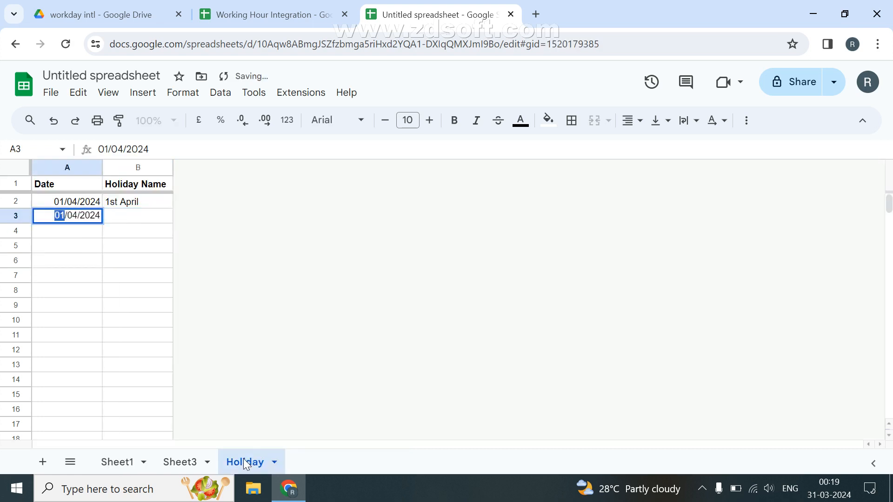
pyautogui.write('02')
pyautogui.press('Return')
pyautogui.click(119, 461)
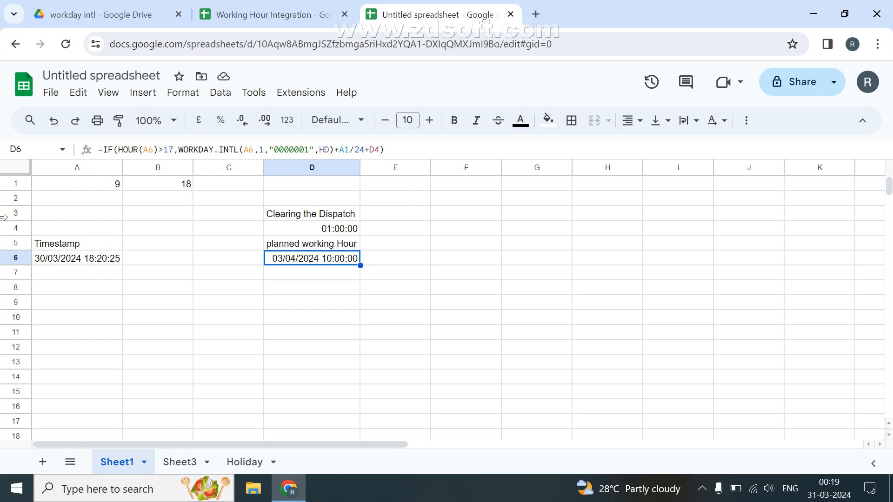
# Step: Add a comma after D4 in the D6 formula, leaving the IF function's value_if_false argument empty
pyautogui.click(174, 150)
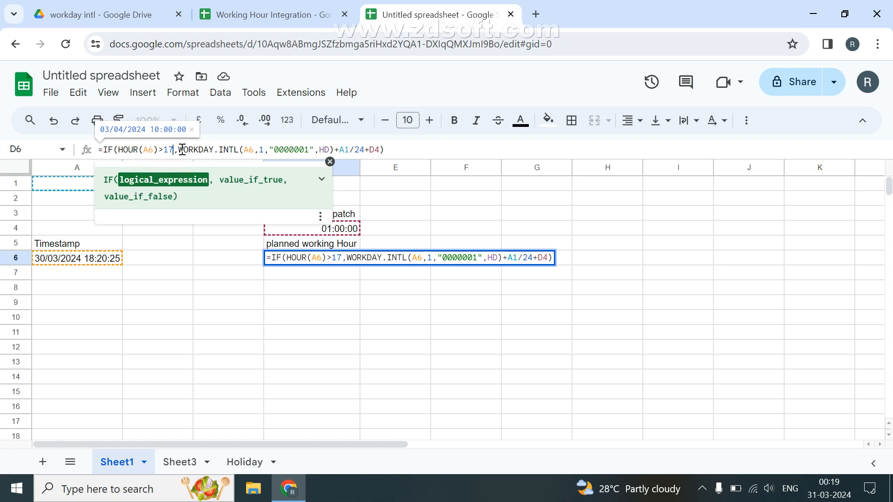
pyautogui.moveTo(179, 150); pyautogui.dragTo(380, 152)
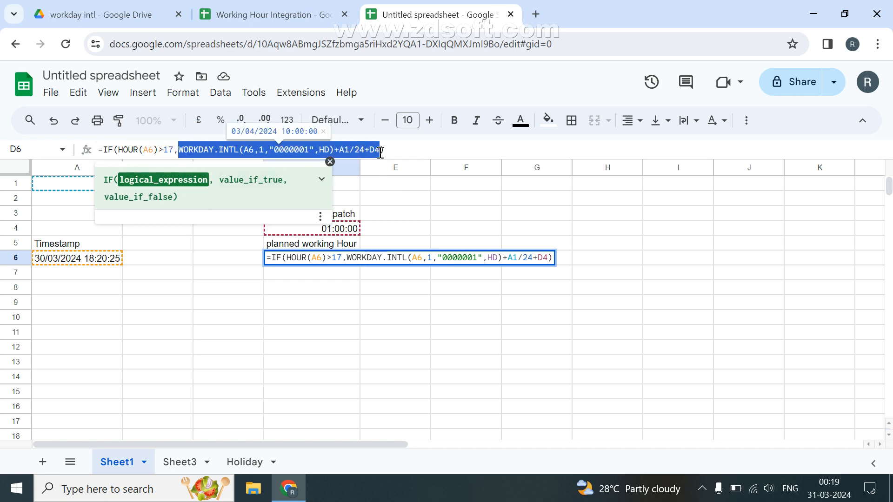
pyautogui.click(381, 152)
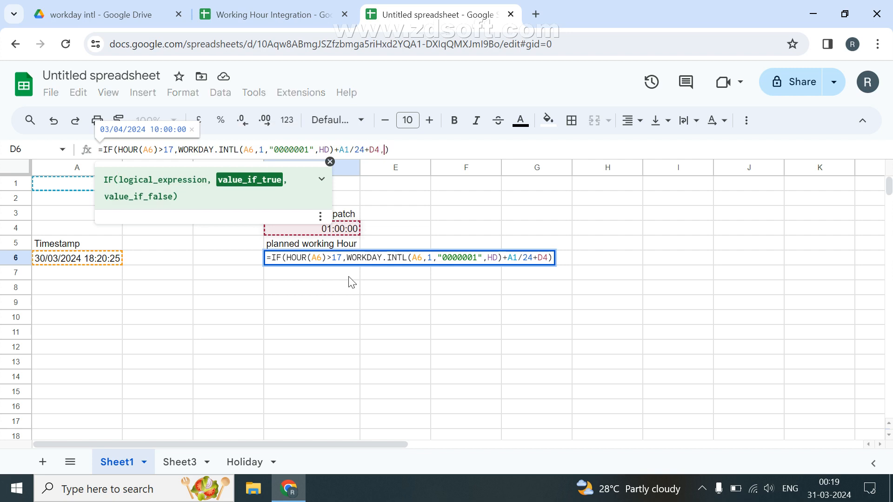
pyautogui.write(',')
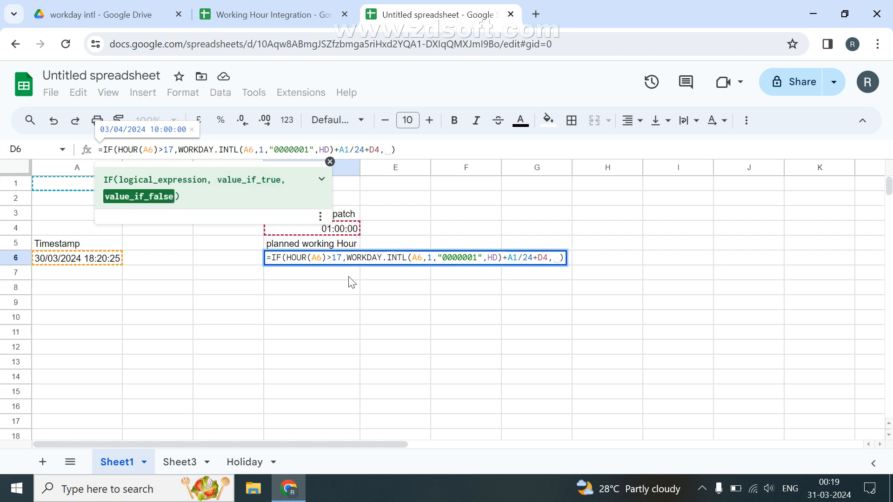
pyautogui.press('Return')
pyautogui.press('Up')
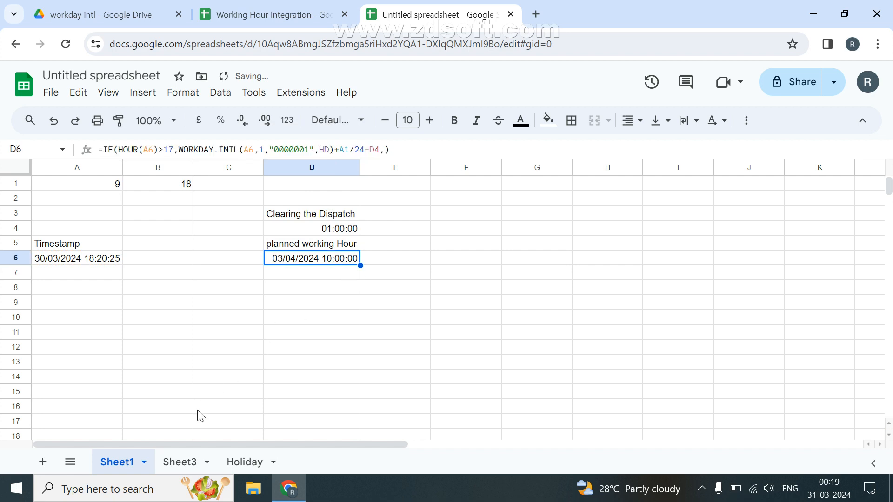
# Step: Begin the second scheduling rule in A2 of Sheet3 with the text "2. If Order Received"
pyautogui.click(187, 460)
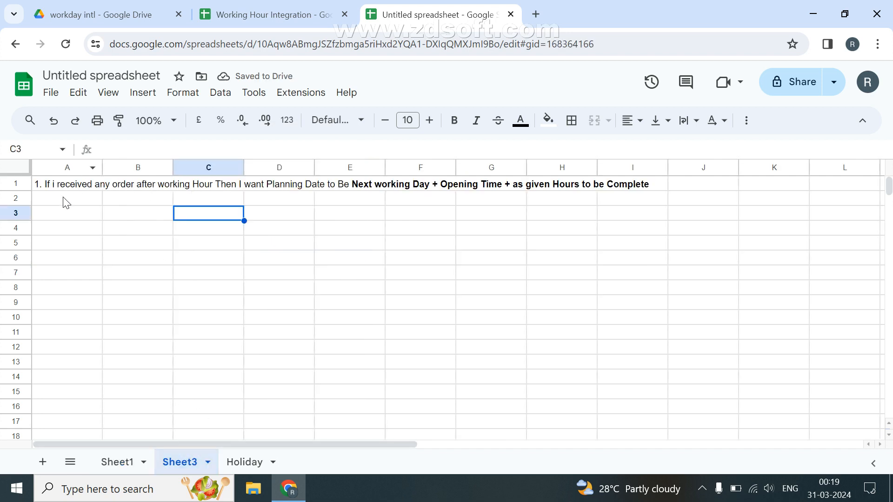
pyautogui.click(74, 202)
pyautogui.write('2. ')
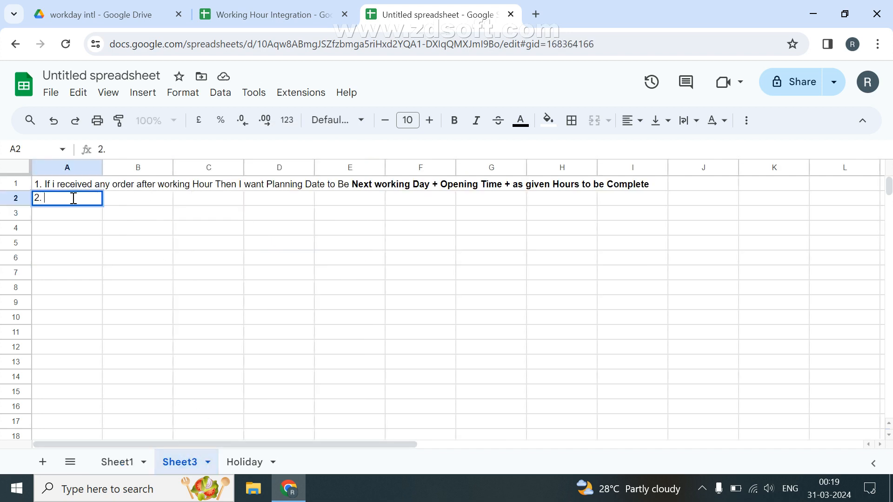
pyautogui.write('If Order Received ')
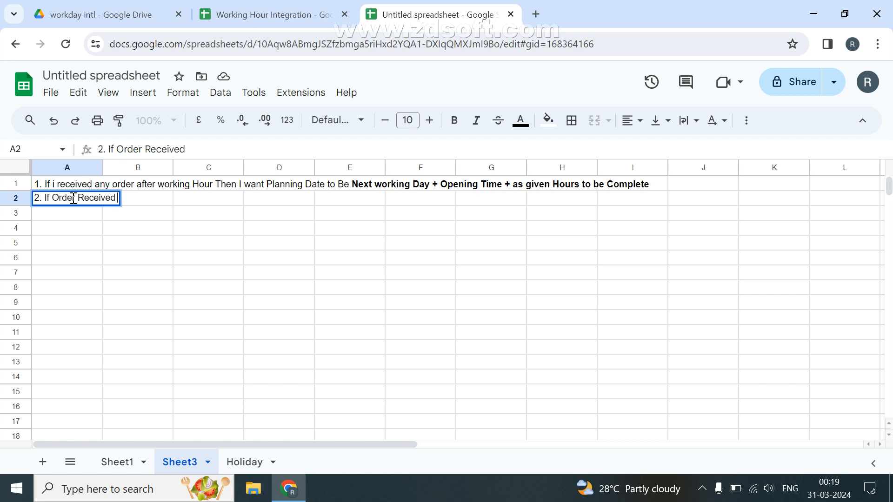
# Step: Continue rule 2 in cell A2 with "before Office Opening Time then Planning Time it will"
pyautogui.write('before ')
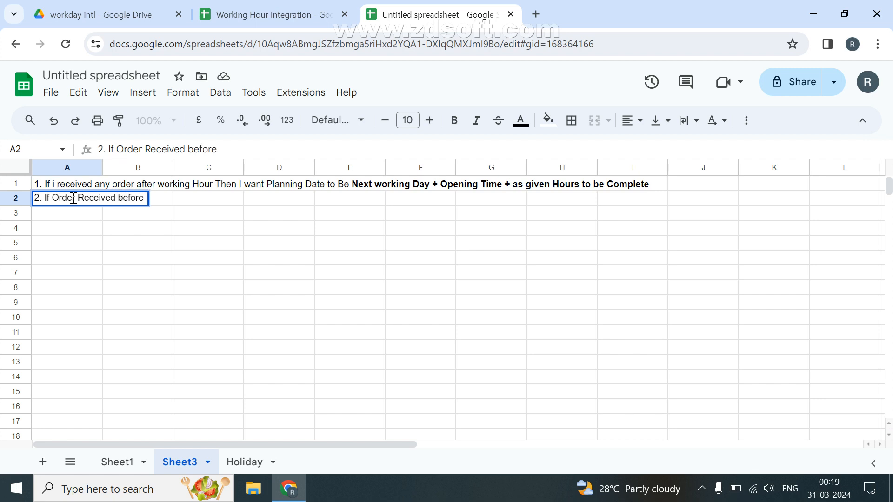
pyautogui.write('9')
pyautogui.press('BackSpace')
pyautogui.write('Office ')
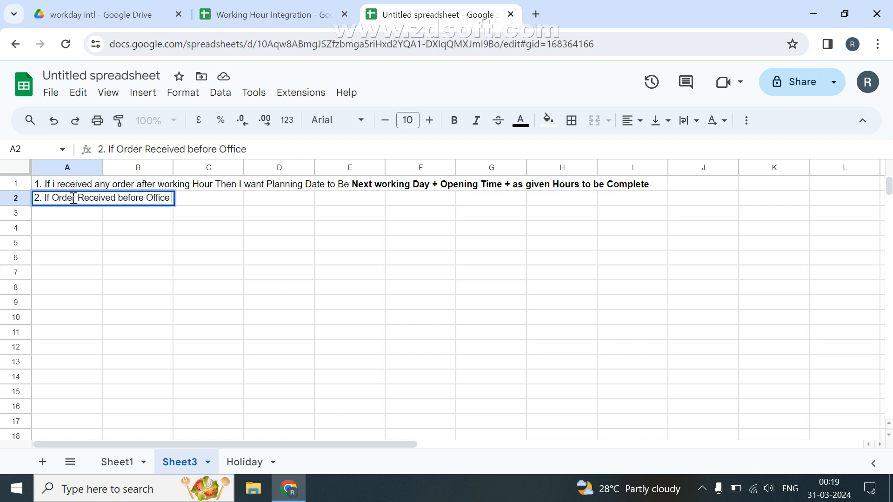
pyautogui.write('Opening Ti')
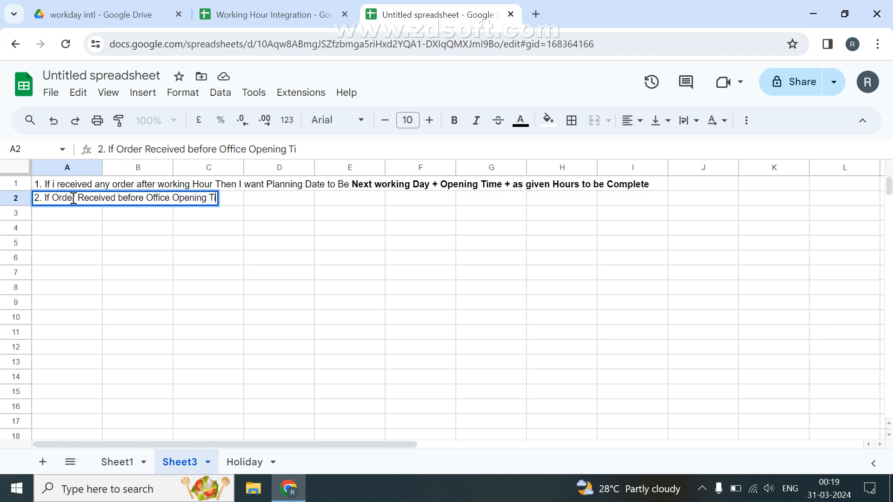
pyautogui.write('me the ')
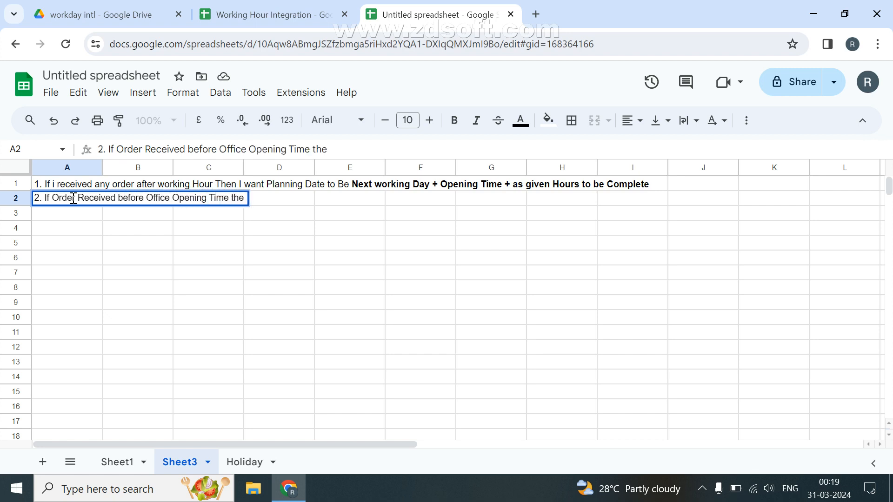
pyautogui.write('n Planning D')
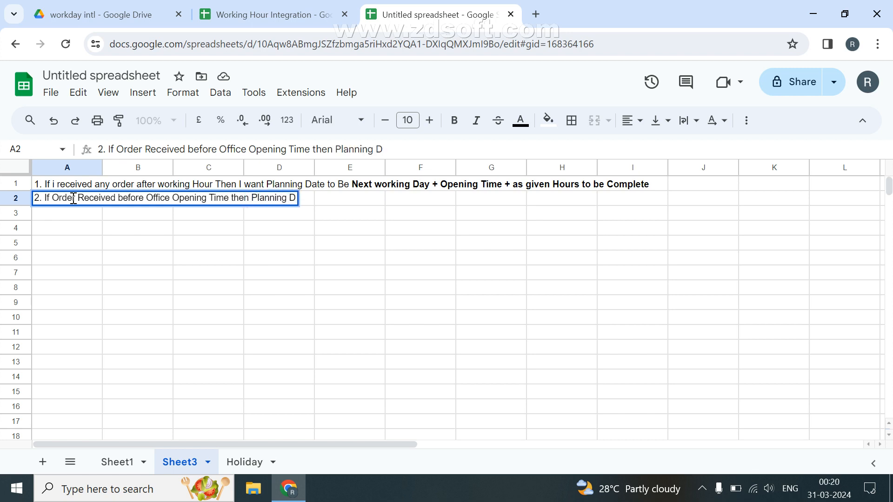
pyautogui.press('BackSpace')
pyautogui.write('Time it will')
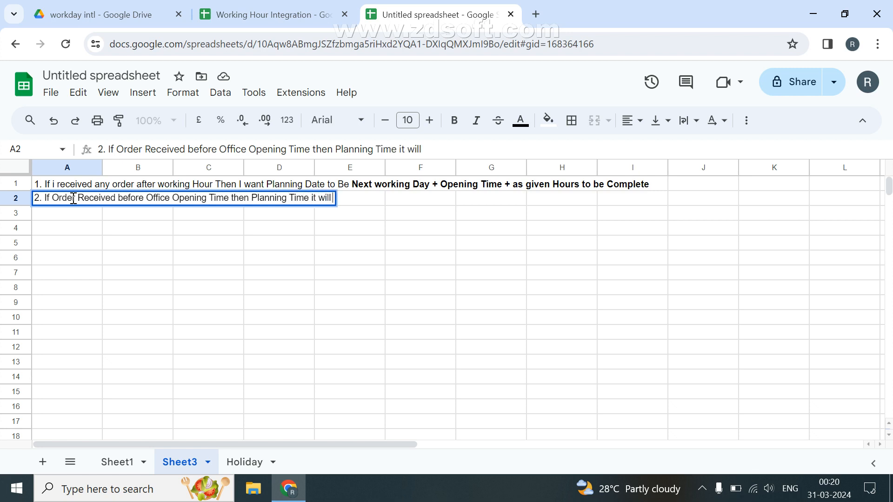
# Step: Add "same day ( if that is not sunday or Holiday )" to the end of rule 2 in A2
pyautogui.write(' same d')
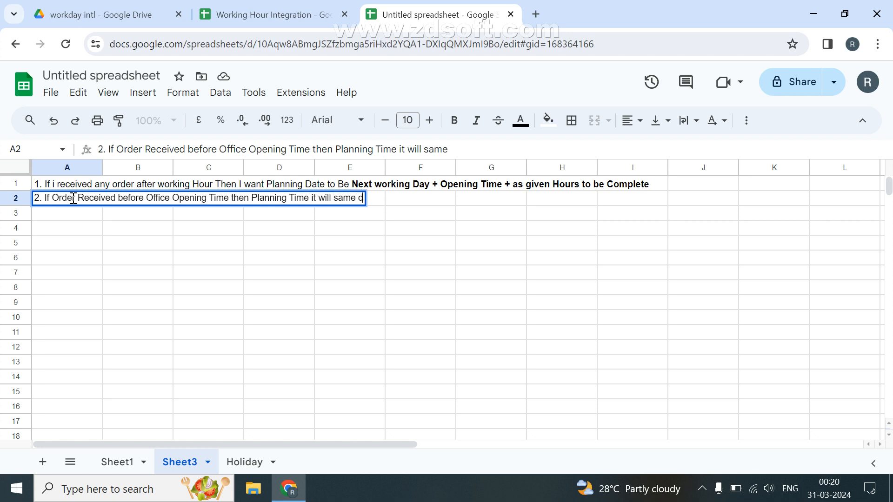
pyautogui.write('ay ( if')
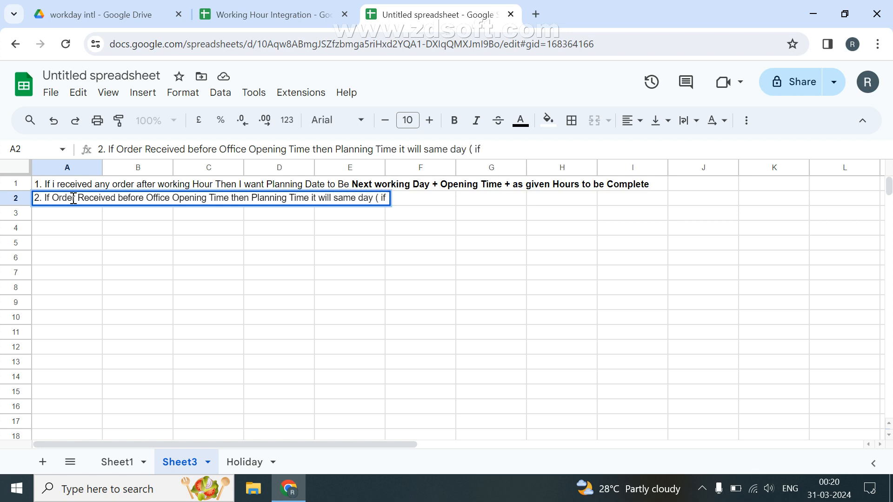
pyautogui.write(' that is notr')
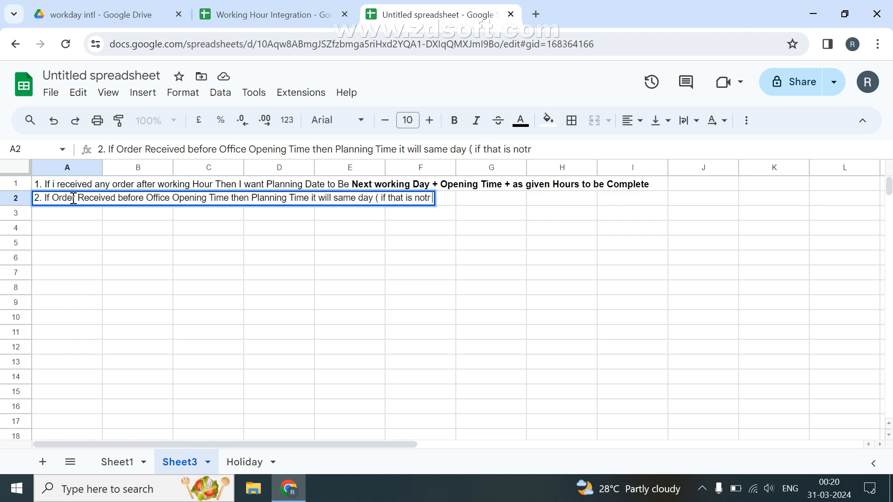
pyautogui.press('BackSpace')
pyautogui.write('sunday')
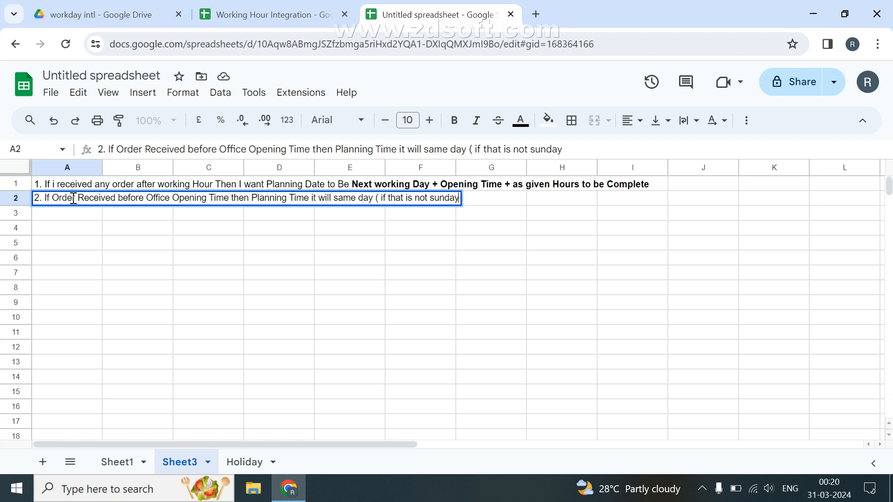
pyautogui.write(' or Holi')
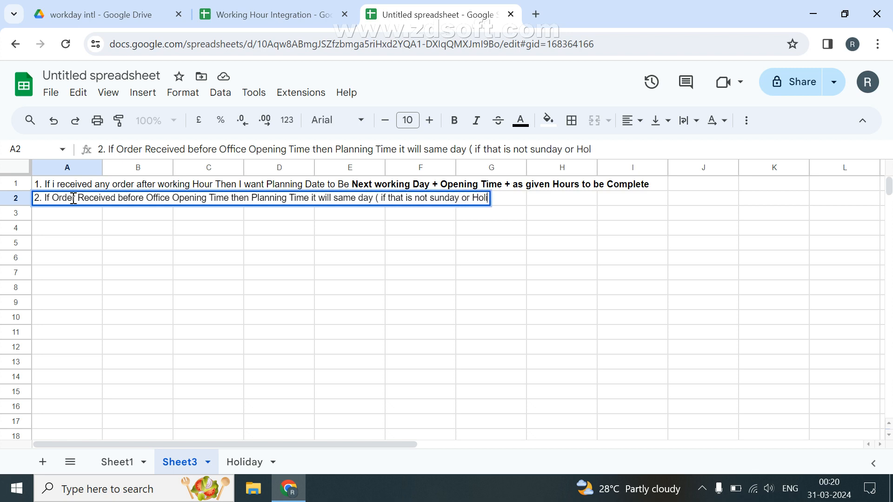
pyautogui.write('day )')
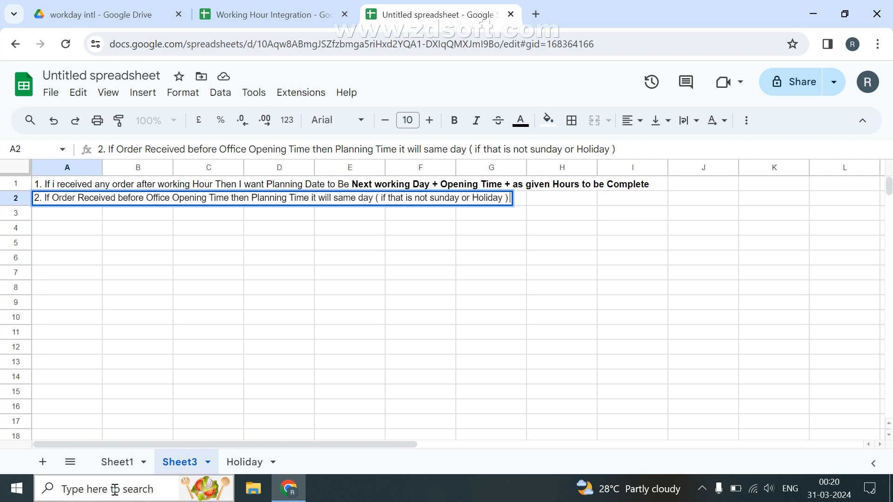
# Step: Change the hour of the timestamp in Sheet1 cell A6 to 08, giving 30/03/2024 08:20:25
pyautogui.click(114, 462)
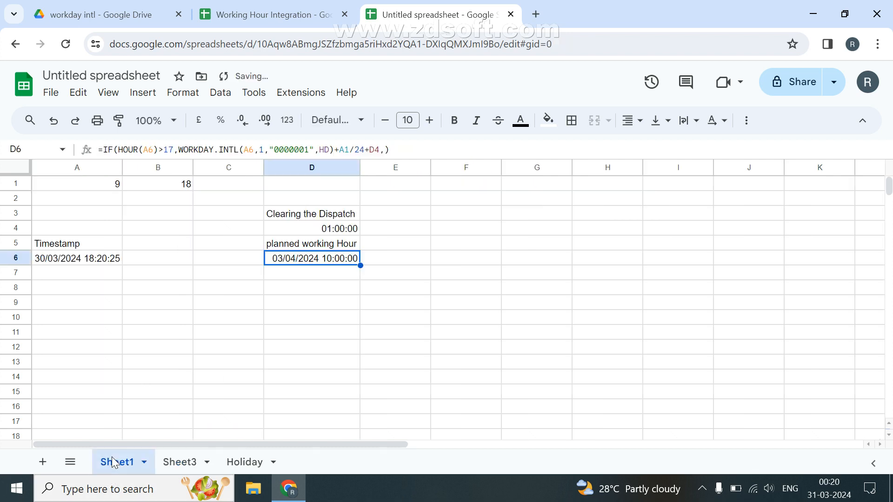
pyautogui.click(99, 263)
pyautogui.doubleClick(95, 258)
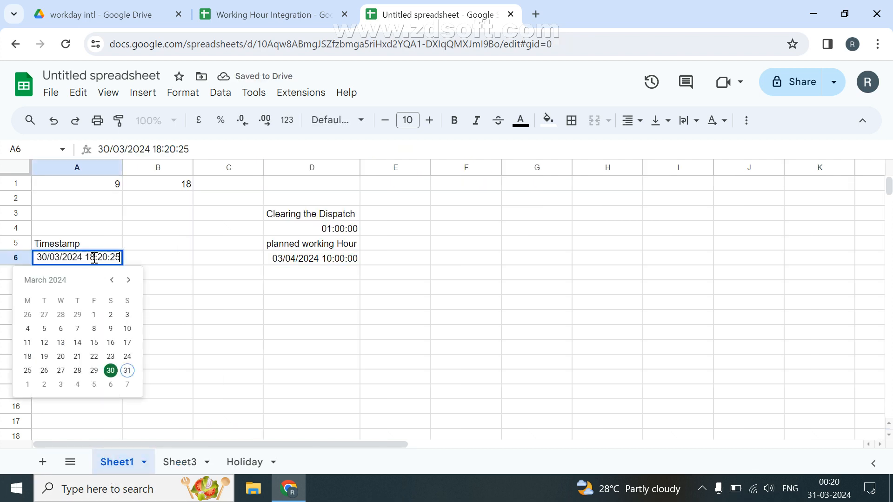
pyautogui.press('BackSpace')
pyautogui.press('BackSpace')
pyautogui.write('08')
pyautogui.press('Return')
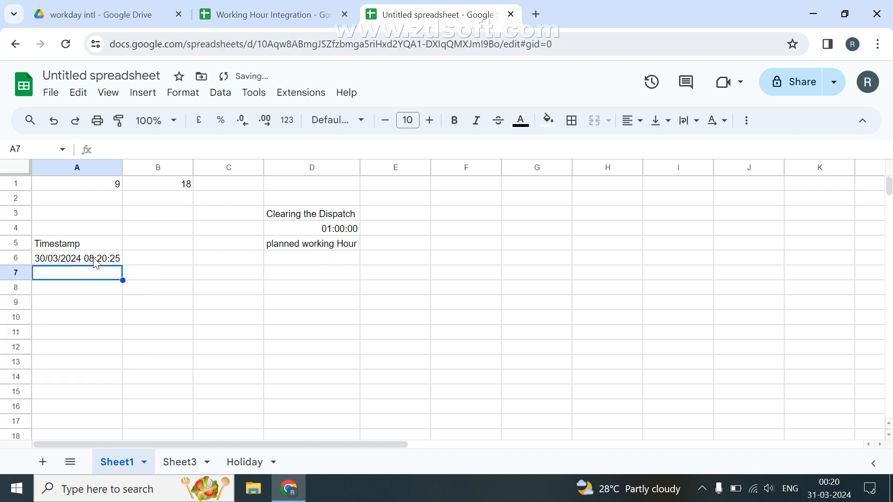
pyautogui.click(95, 263)
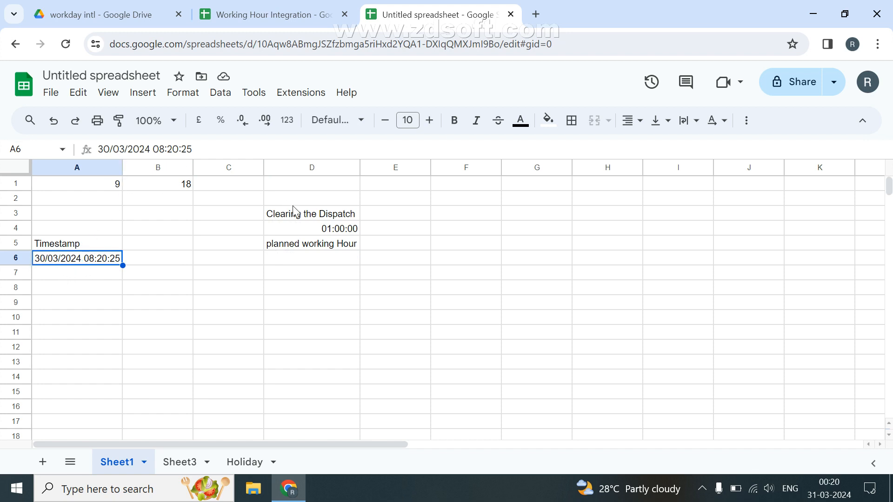
# Step: Change the date of the timestamp in A6 to 31/03/2024, keeping the time 08:20:25
pyautogui.doubleClick(44, 259)
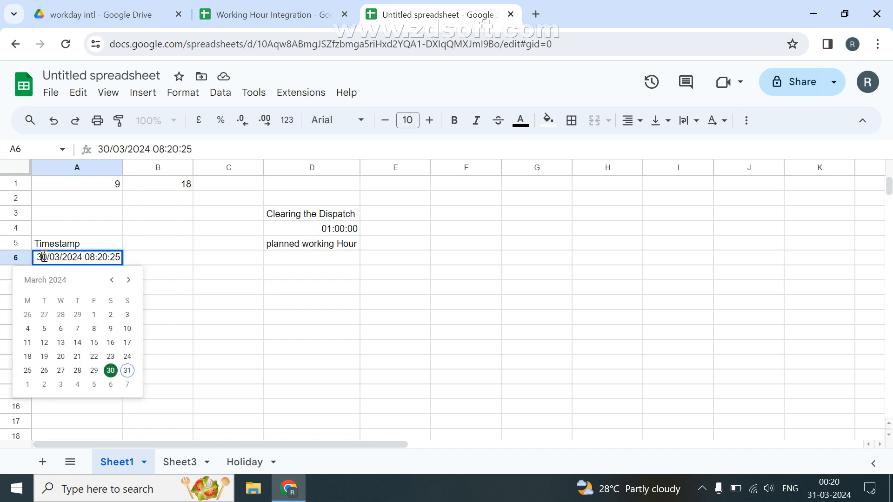
pyautogui.scroll(-5, 45, 258)
pyautogui.keyDown('shift'); pyautogui.click(45, 261); pyautogui.keyUp('shift')
pyautogui.press('Up')
pyautogui.press('Up')
pyautogui.press('Down')
pyautogui.press('Down')
pyautogui.press('Down')
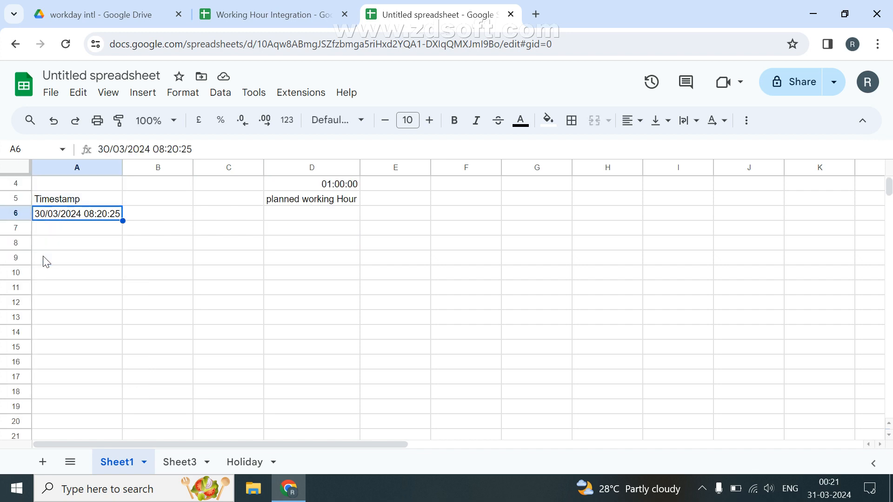
pyautogui.press('Up')
pyautogui.press('F2')
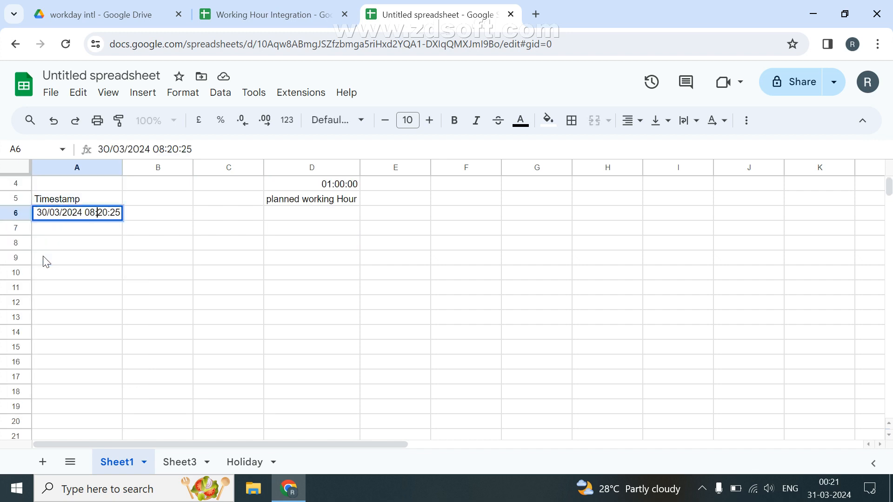
pyautogui.press('Left')
pyautogui.write('1')
pyautogui.press('Return')
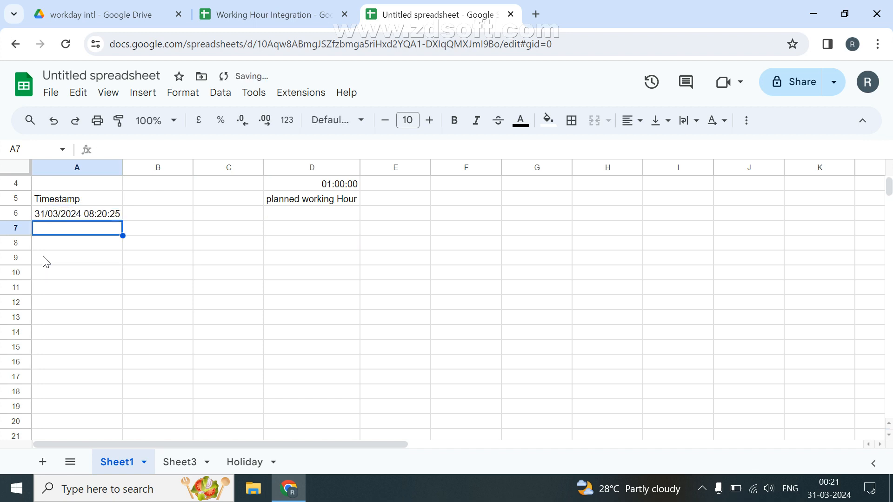
pyautogui.click(95, 215)
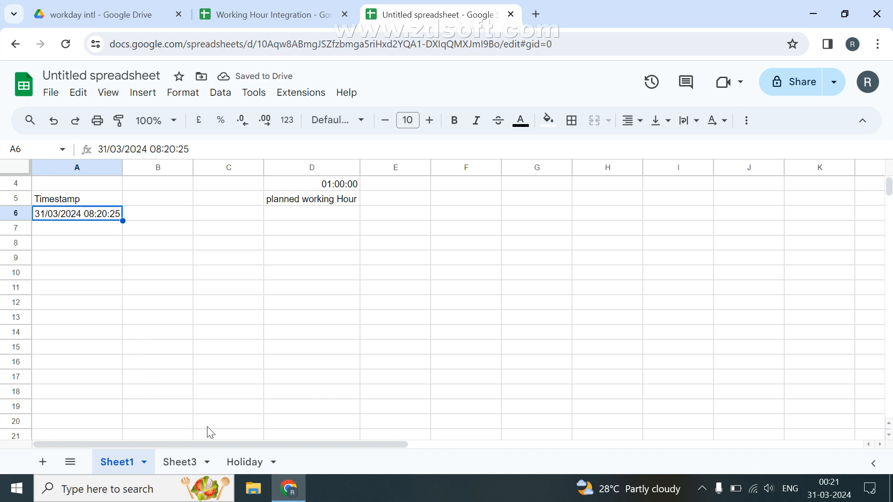
# Step: Check the dates on the Holiday sheet against the Sheet1 timestamp, and open rule 2 in Sheet3 cell A2 for editing
pyautogui.click(238, 462)
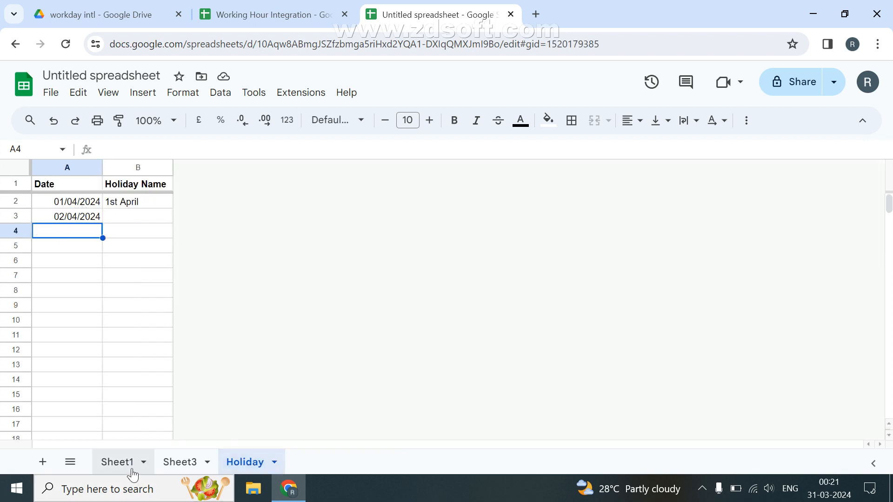
pyautogui.click(117, 462)
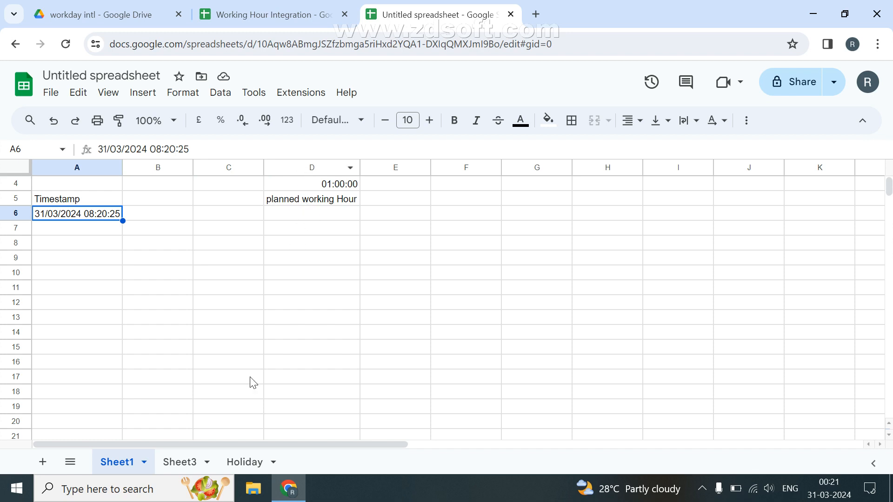
pyautogui.click(249, 458)
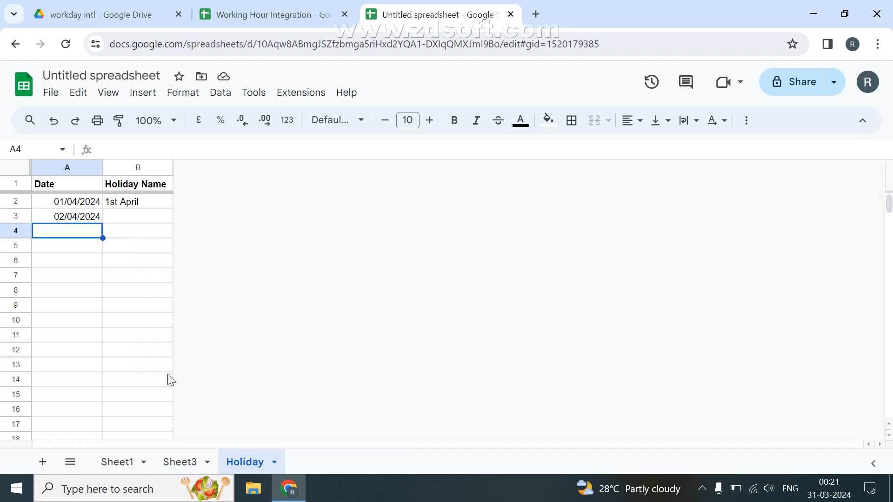
pyautogui.click(183, 452)
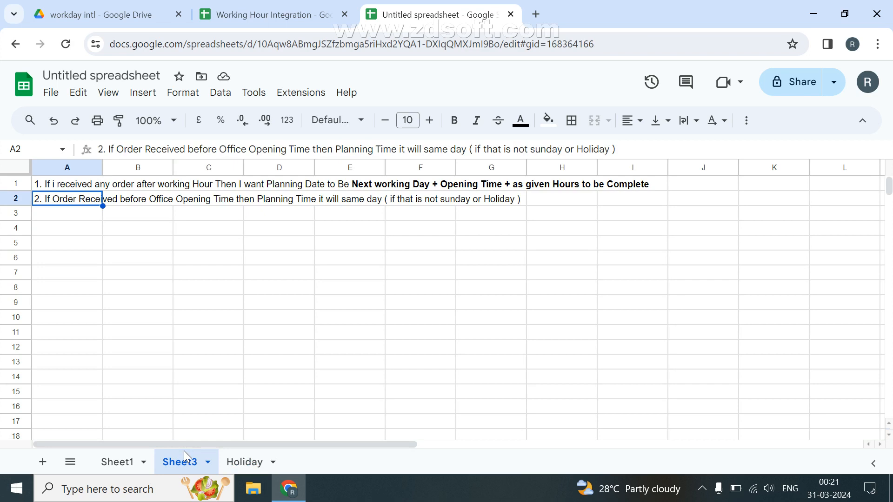
pyautogui.press('F2')
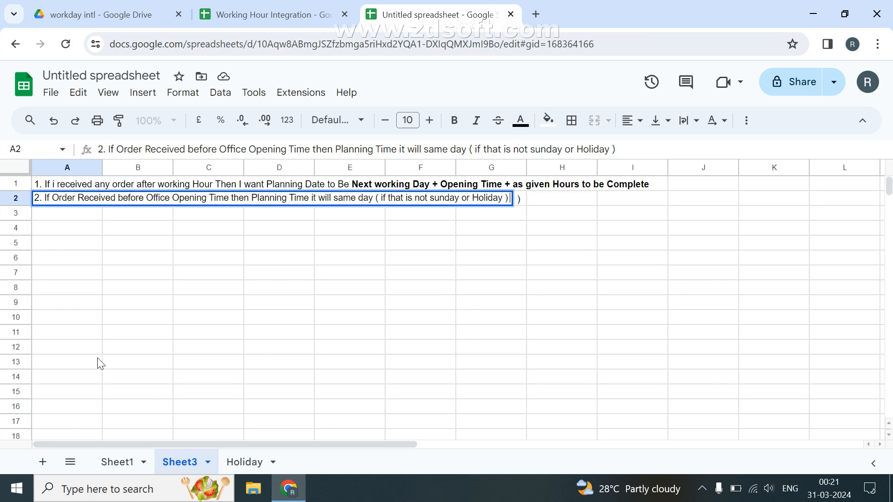
# Step: Set the date of the Sheet1 timestamp in A6 to 30/03/2024 and select the planned working Hour formula in D6
pyautogui.click(111, 463)
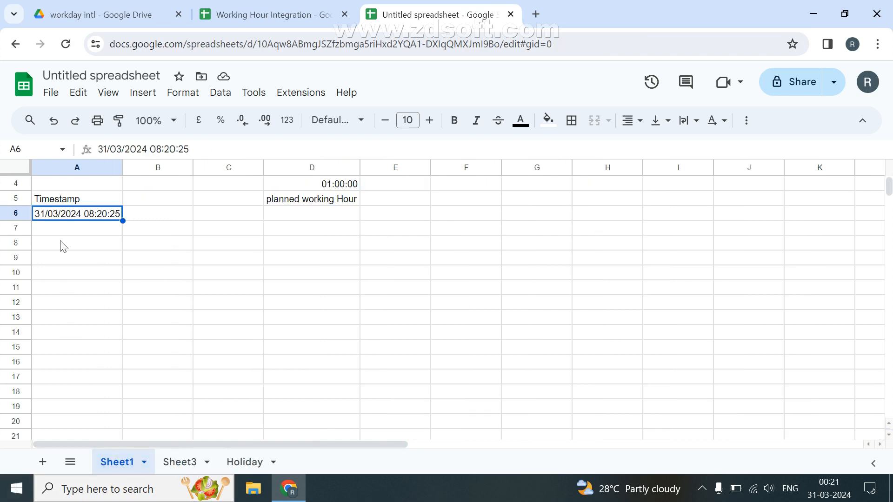
pyautogui.doubleClick(48, 215)
pyautogui.press('BackSpace')
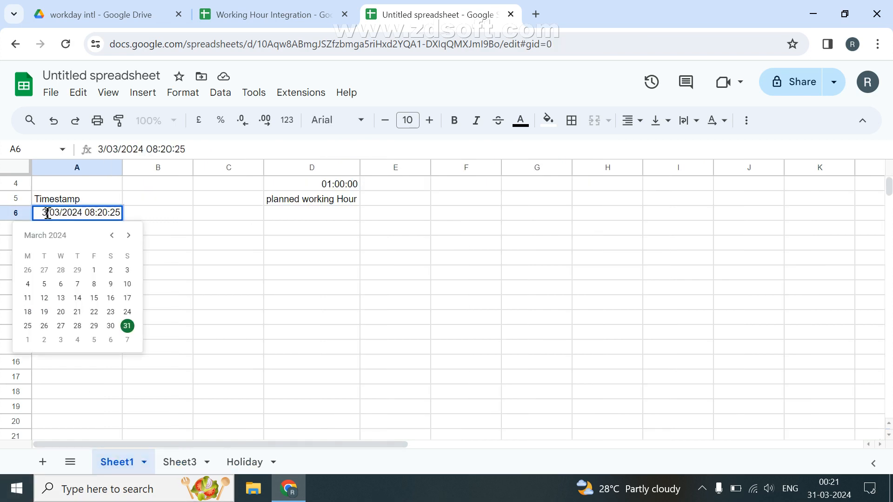
pyautogui.write('0')
pyautogui.press('Return')
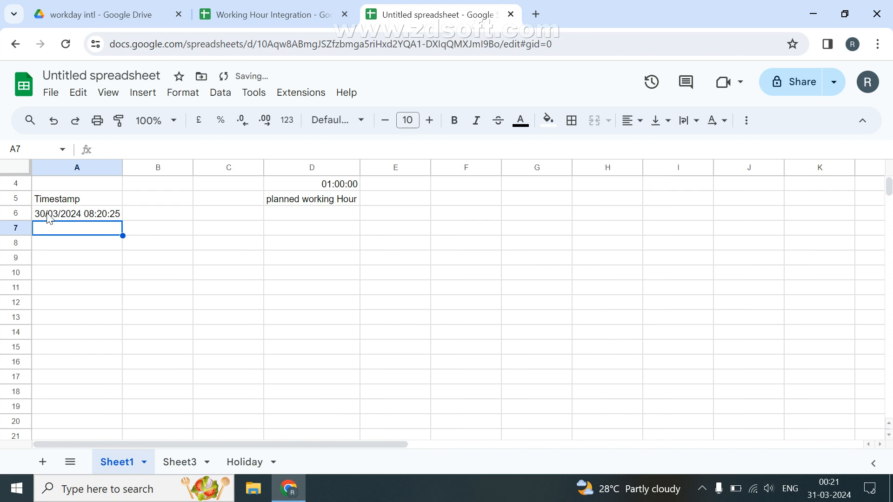
pyautogui.press('Right')
pyautogui.press('Right')
pyautogui.press('Up')
pyautogui.press('Right')
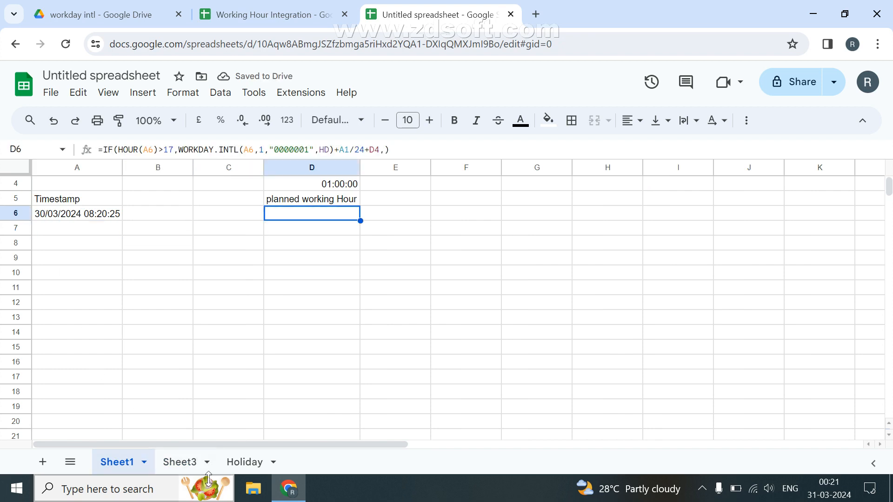
# Step: Complete rule 2 in Sheet3 cell A2 by appending "same day + opening Time + as given Timeline to clear the task"
pyautogui.click(245, 462)
pyautogui.click(170, 462)
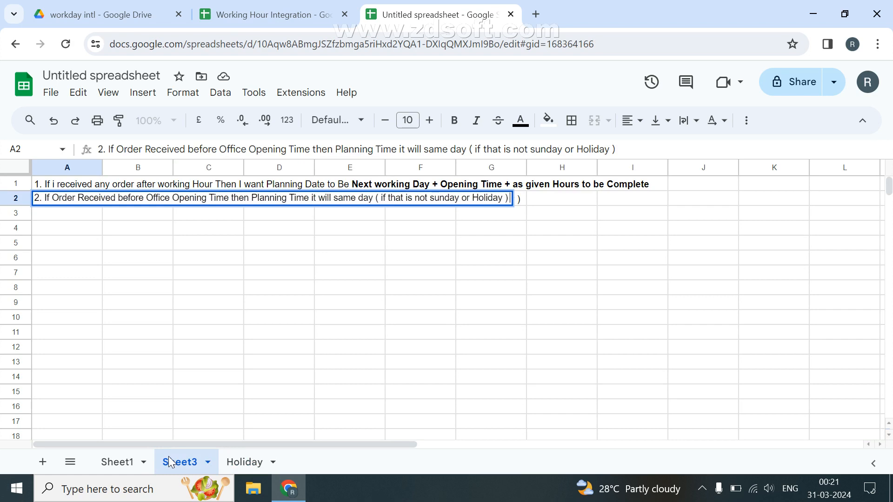
pyautogui.write('same day')
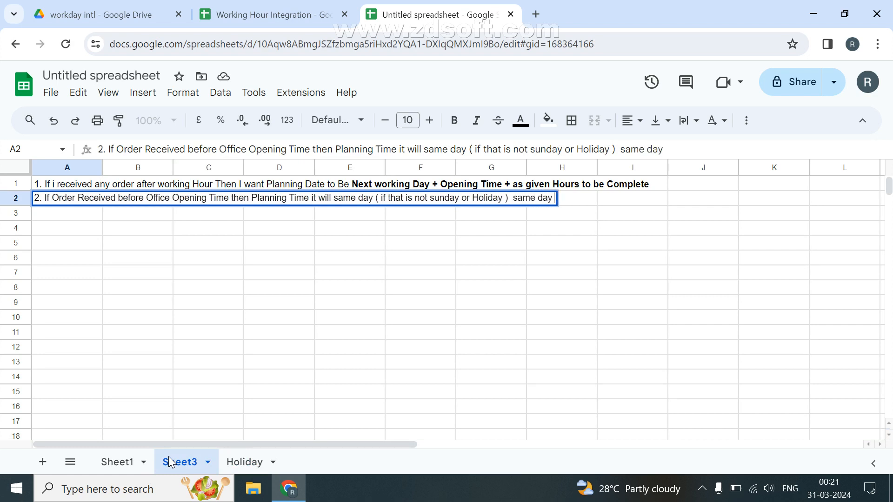
pyautogui.write(' + opening T')
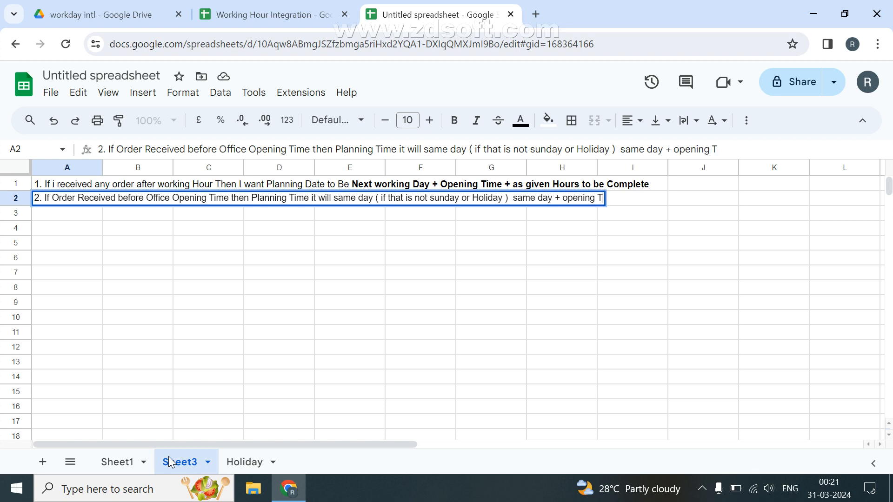
pyautogui.write('ime +')
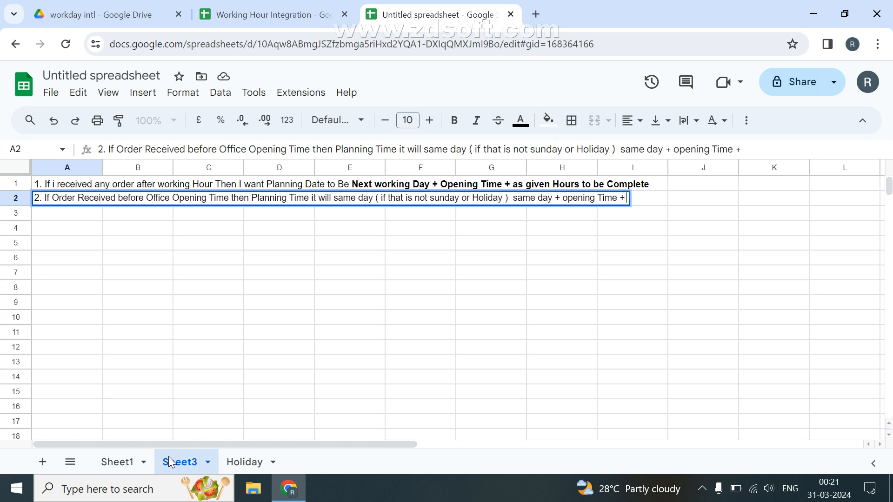
pyautogui.write(' as give')
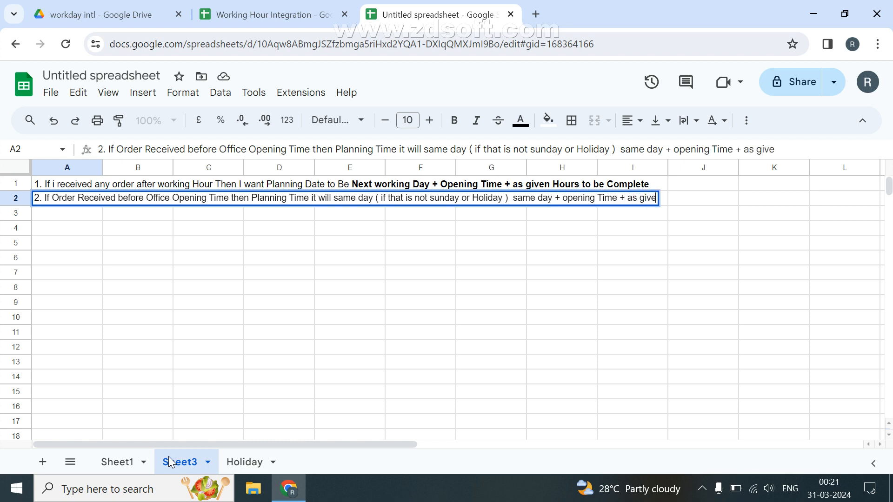
pyautogui.write('n Time')
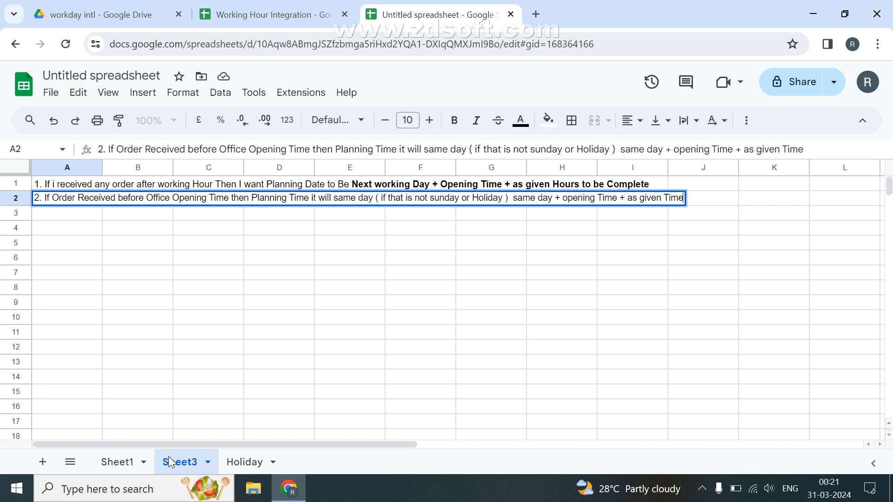
pyautogui.write('line to c')
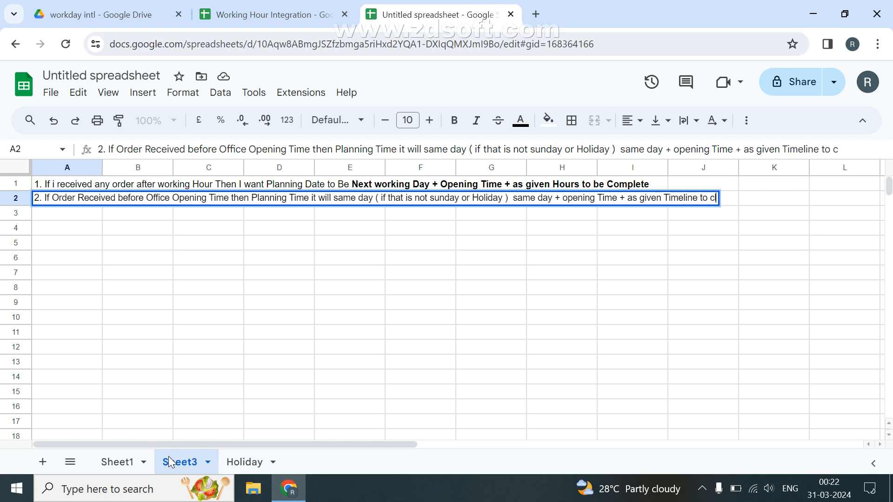
pyautogui.write('lear the ')
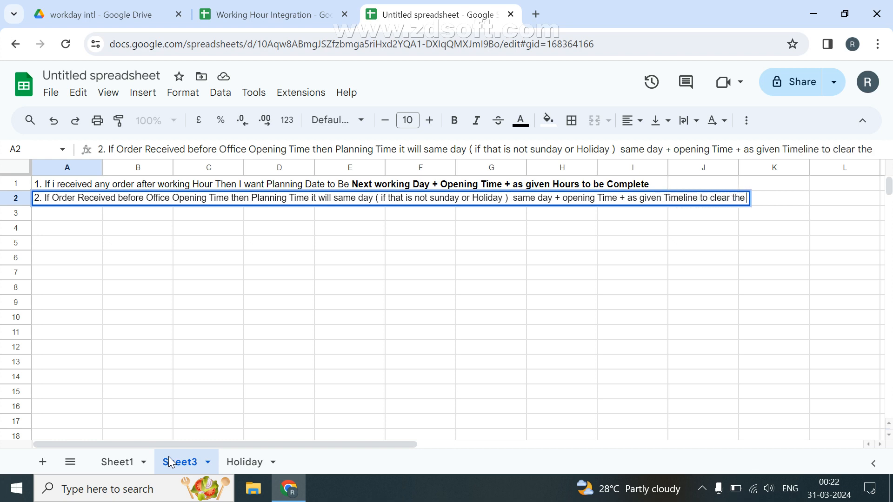
pyautogui.write('task')
pyautogui.press('Return')
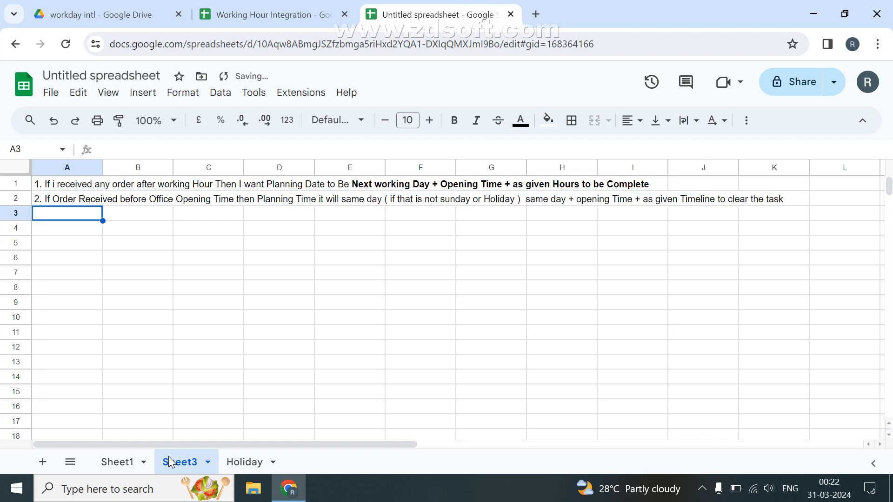
# Step: Compare rule 2 on Sheet3 with the timestamp and the planned working Hour formula in Sheet1 cell D6
pyautogui.click(120, 462)
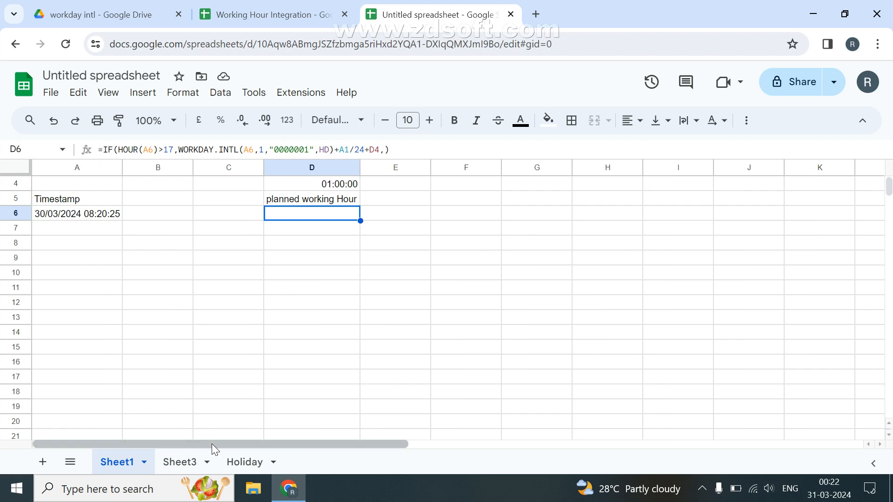
pyautogui.click(179, 462)
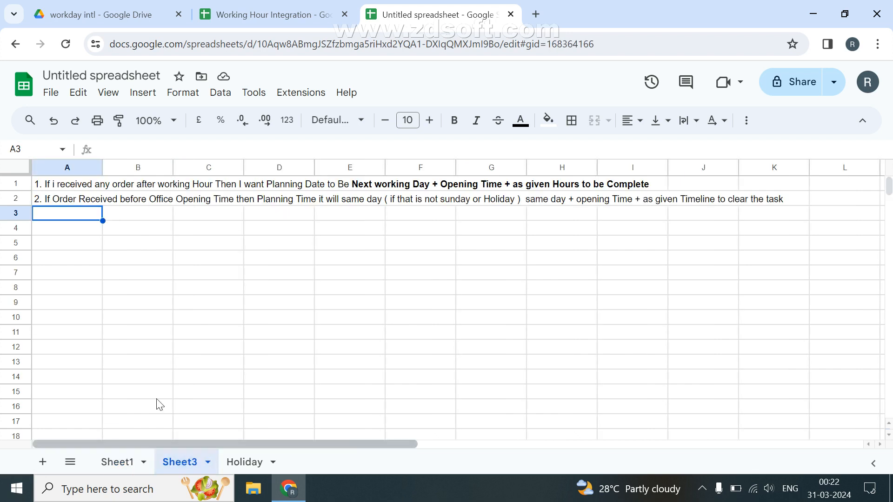
pyautogui.click(42, 201)
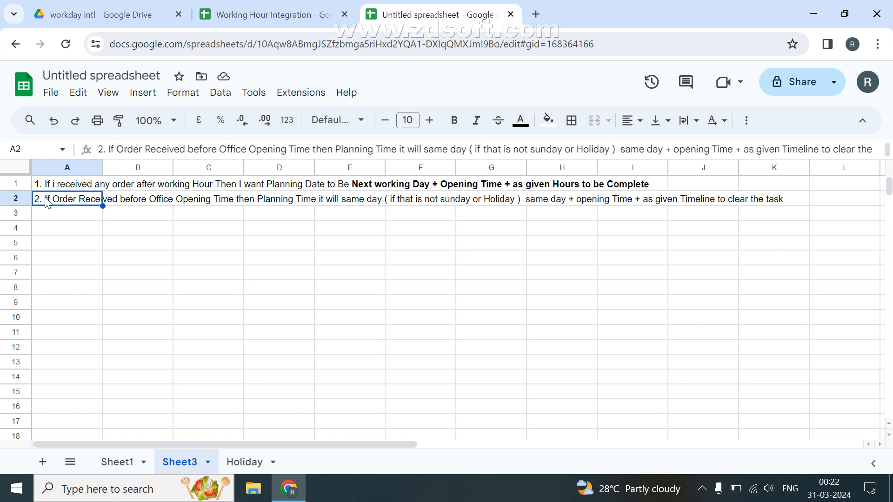
pyautogui.click(119, 465)
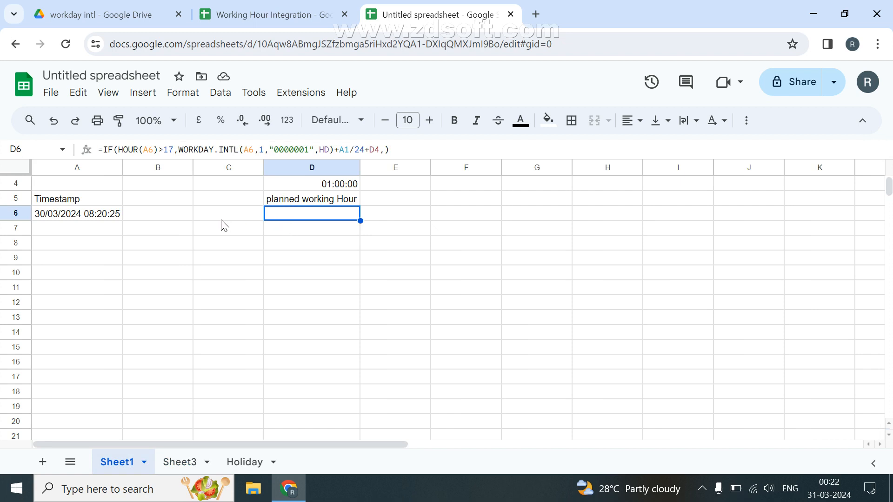
pyautogui.click(385, 212)
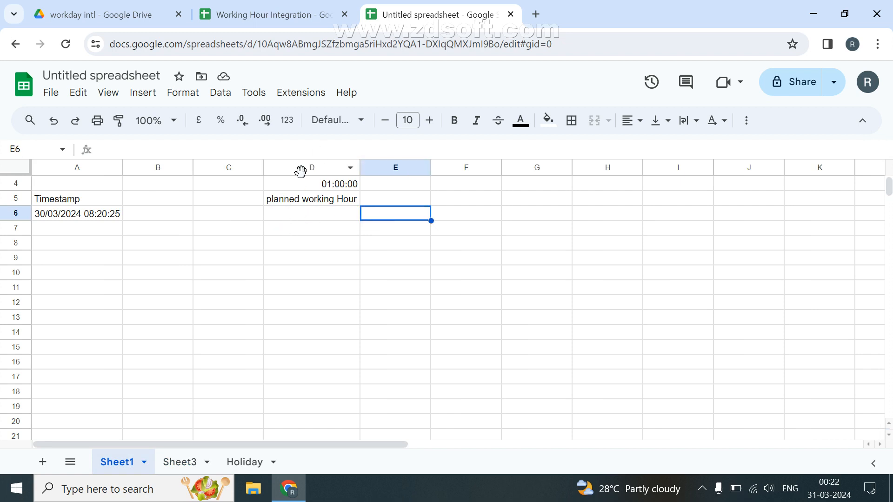
pyautogui.click(299, 214)
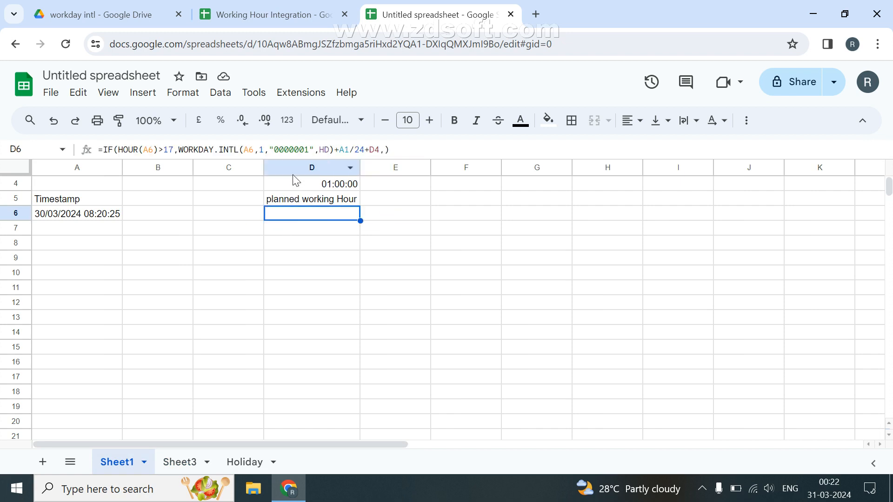
pyautogui.click(402, 226)
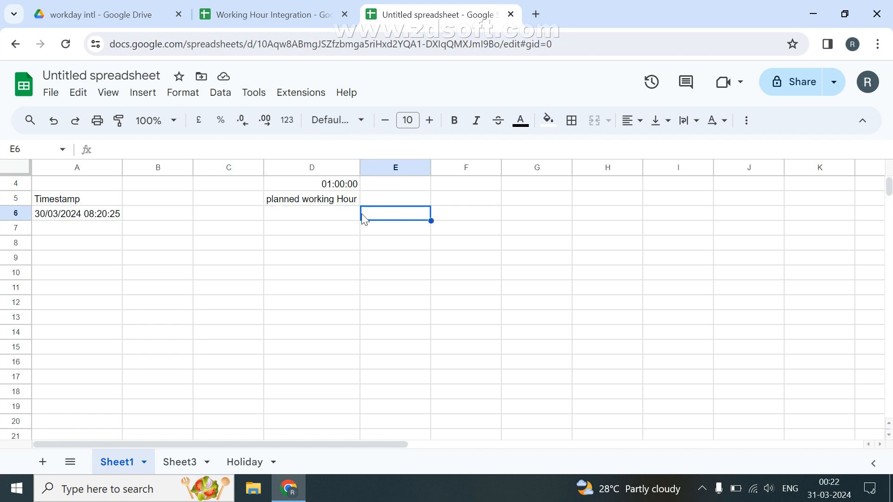
pyautogui.click(336, 218)
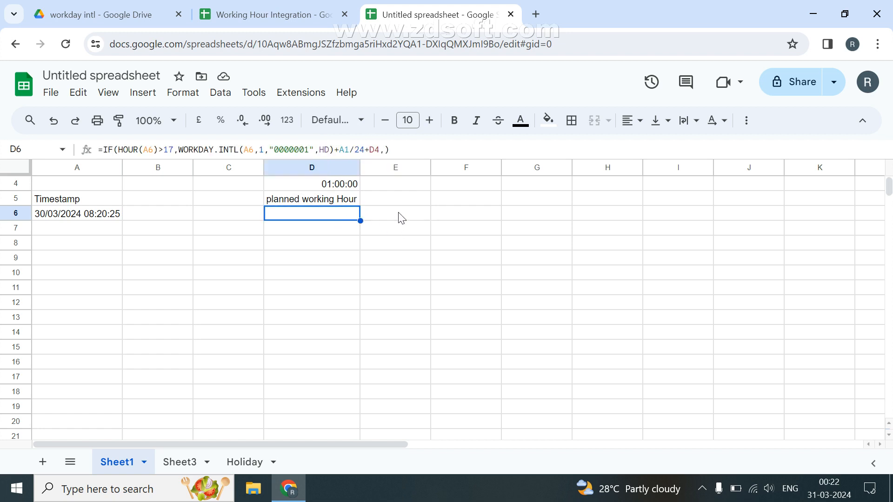
# Step: Enter the formula =IF(HOUR(A6)<A1) in Sheet1 cell E6 to test whether the timestamp falls before opening time
pyautogui.click(398, 215)
pyautogui.write('=')
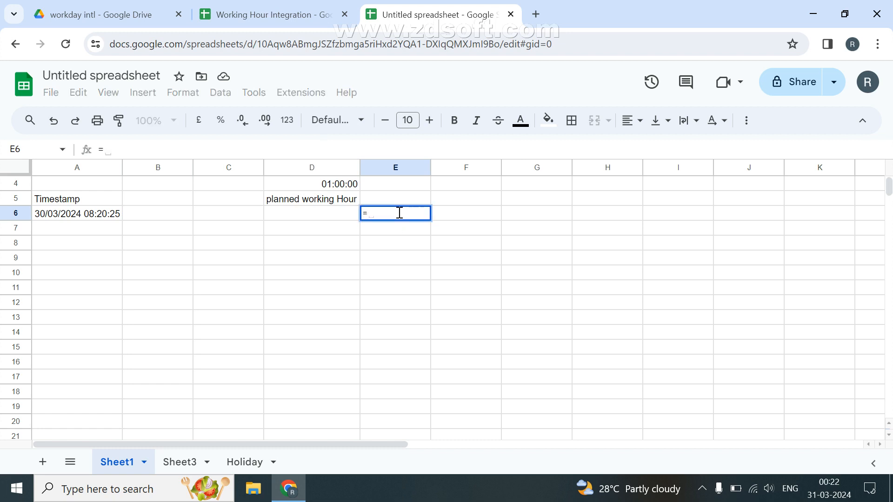
pyautogui.write('IF(')
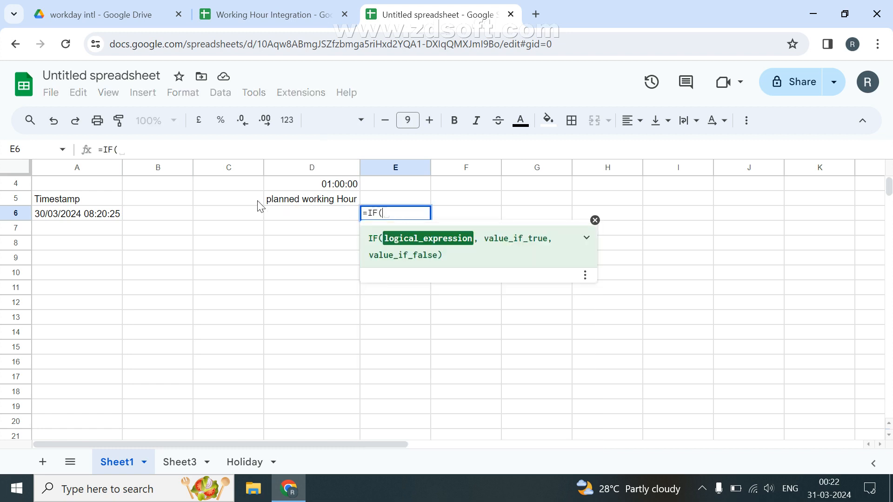
pyautogui.write('Hour')
pyautogui.press('Tab')
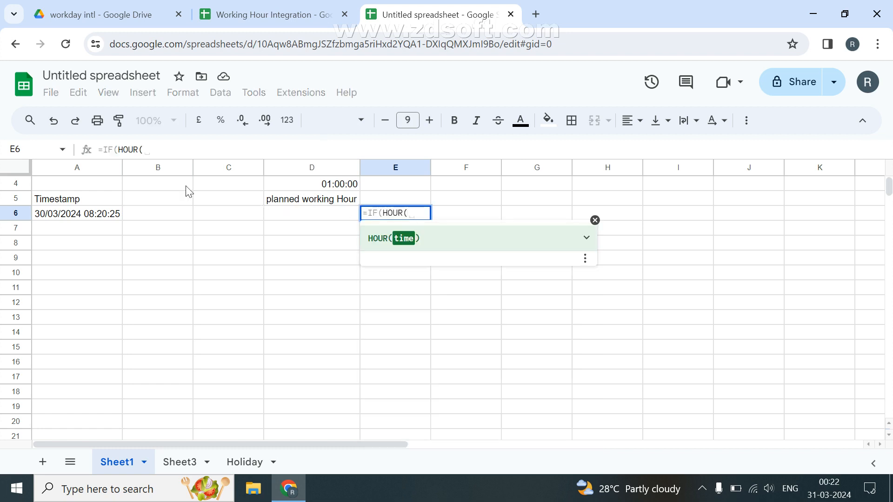
pyautogui.click(85, 215)
pyautogui.write(')')
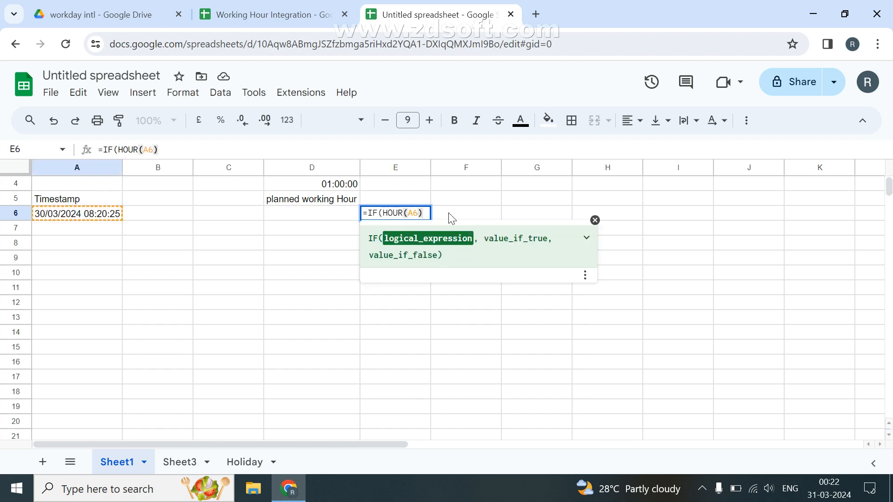
pyautogui.write('<')
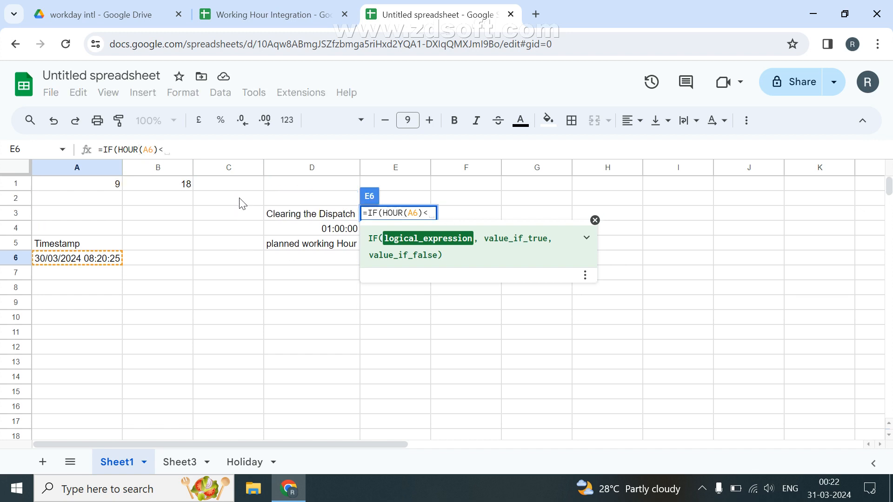
pyautogui.scroll(1, 239, 200)
pyautogui.click(106, 188)
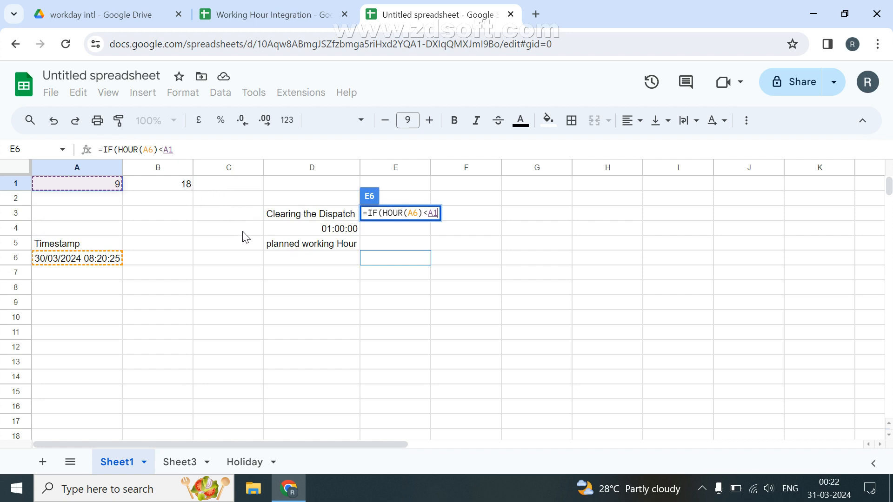
pyautogui.press('Return')
# Step: Replace the fixed hour 17 in the D6 planning formula with a reference to closing hour cell B1
pyautogui.click(305, 254)
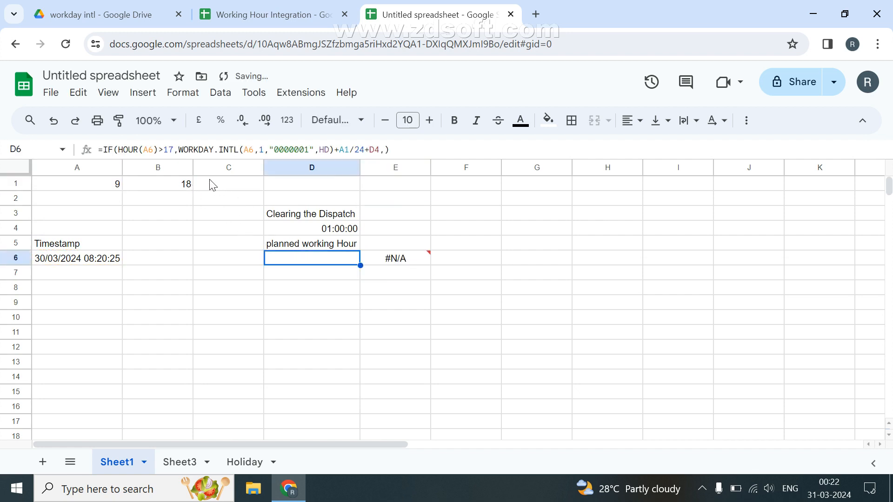
pyautogui.click(169, 149)
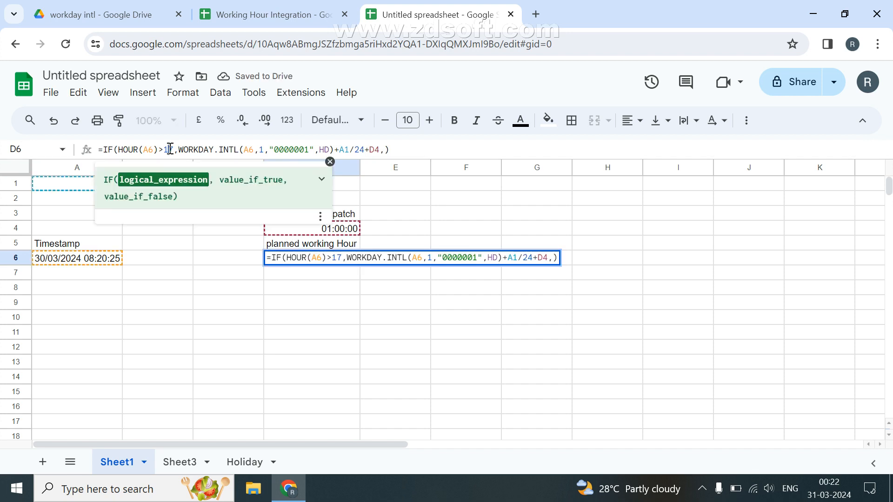
pyautogui.doubleClick(170, 149)
pyautogui.press('BackSpace')
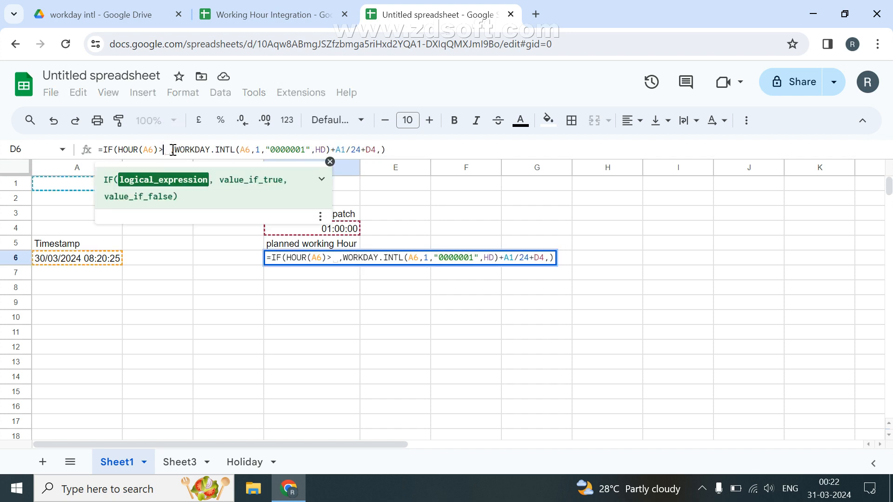
pyautogui.click(330, 162)
pyautogui.click(177, 190)
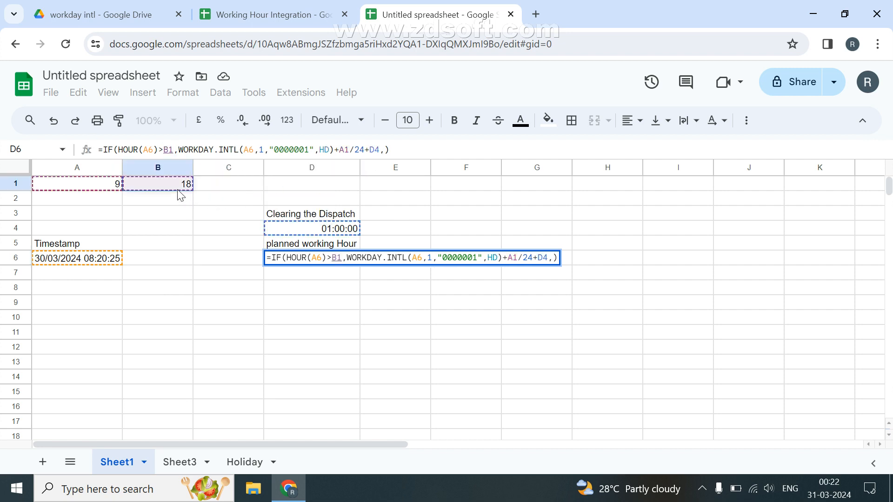
pyautogui.press('Return')
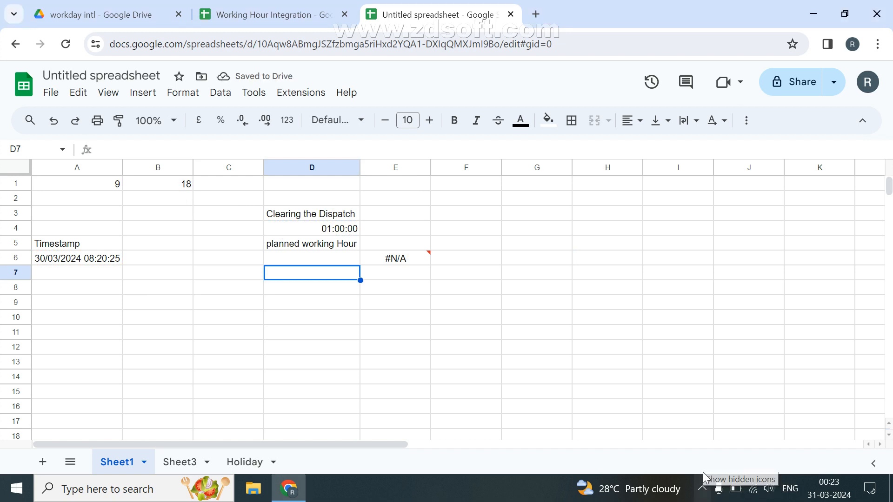
pyautogui.click(703, 487)
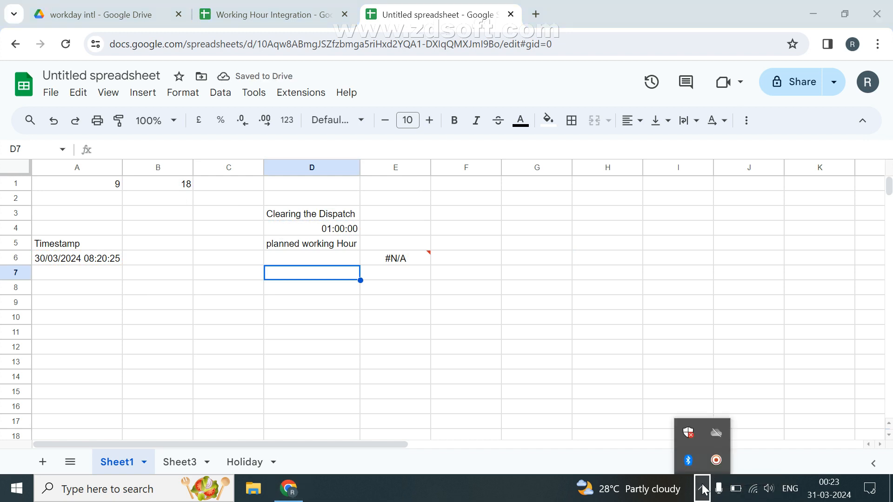
pyautogui.click(704, 488)
pyautogui.click(703, 486)
pyautogui.click(425, 321)
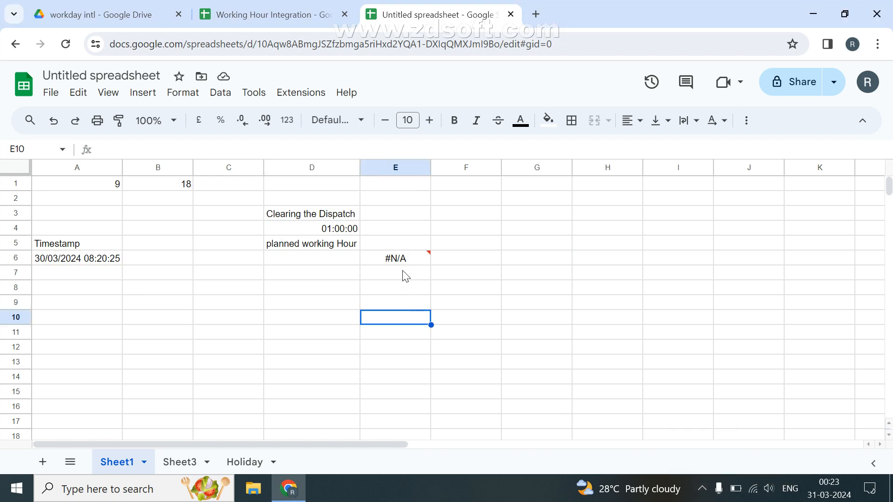
# Step: Extend the E6 IF formula with a true result of WORKDAY.INTL starting from timestamp A6 with 0 days
pyautogui.click(399, 259)
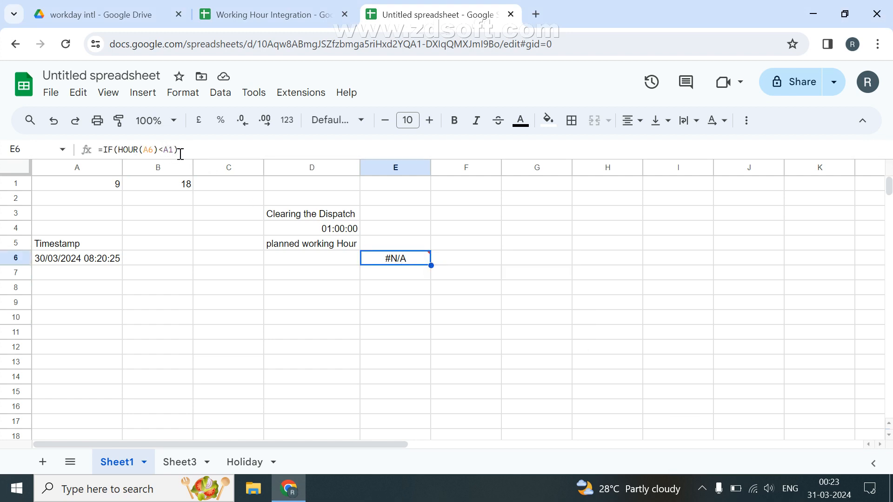
pyautogui.click(285, 150)
pyautogui.press('BackSpace')
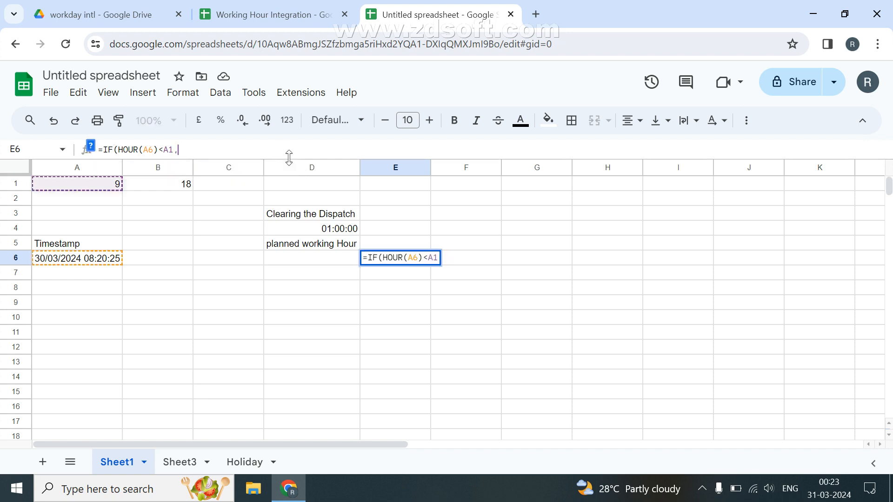
pyautogui.write(',work')
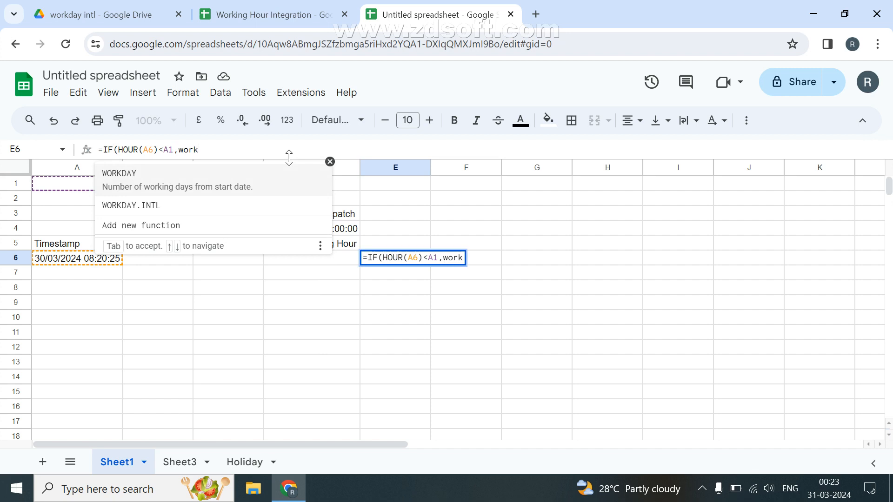
pyautogui.write('day')
pyautogui.press('Down')
pyautogui.press('Tab')
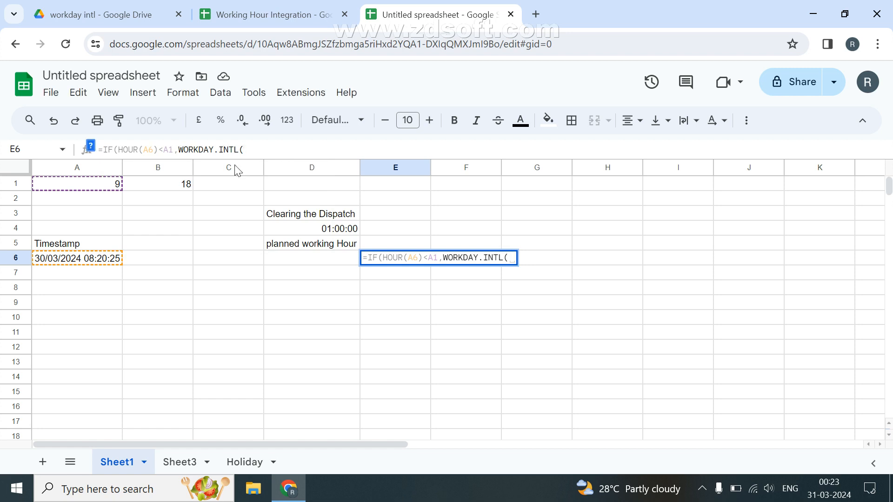
pyautogui.click(103, 259)
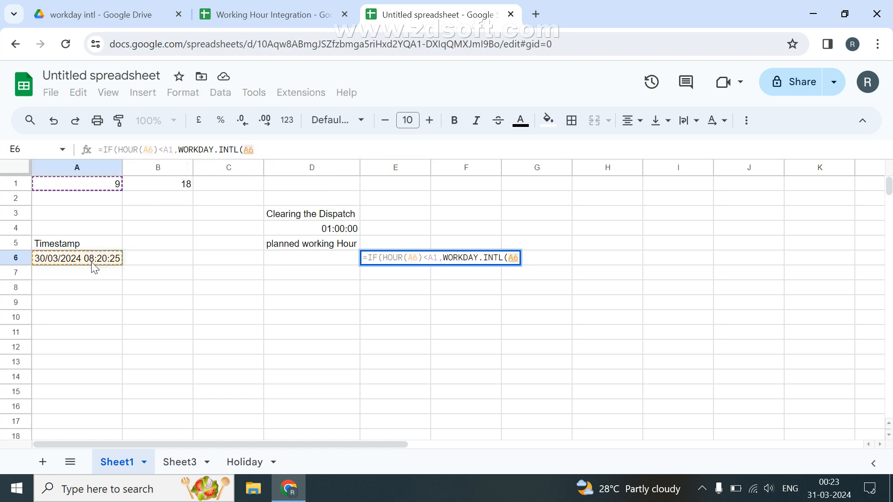
pyautogui.write(',')
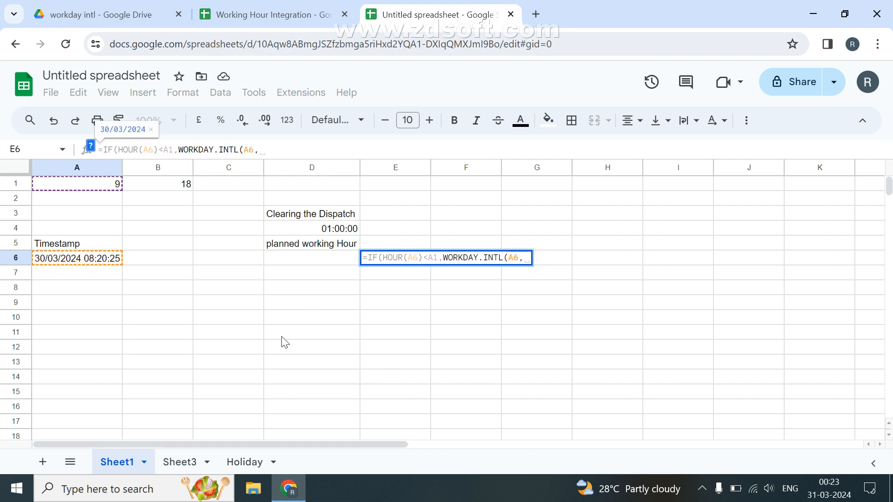
pyautogui.write('0')
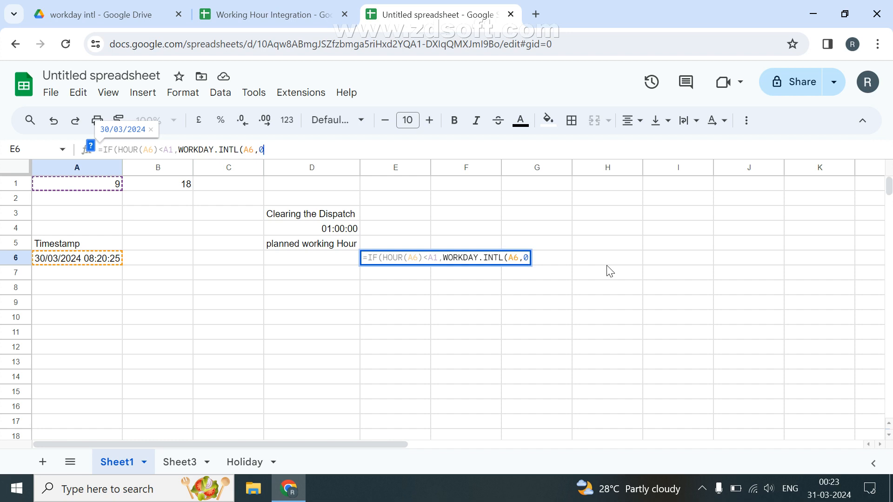
# Step: Complete the WORKDAY.INTL function in E6 with weekend pattern "0000001" and the holiday range HD
pyautogui.write(',""')
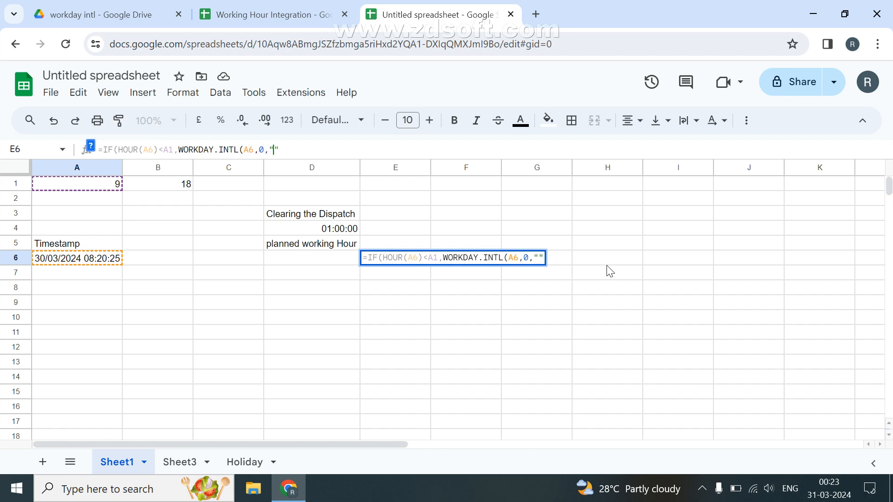
pyautogui.write('000000')
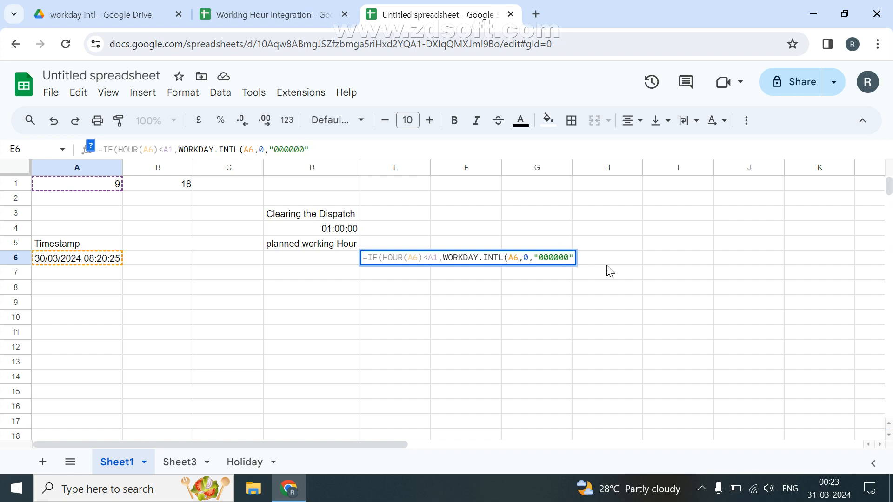
pyautogui.write('1')
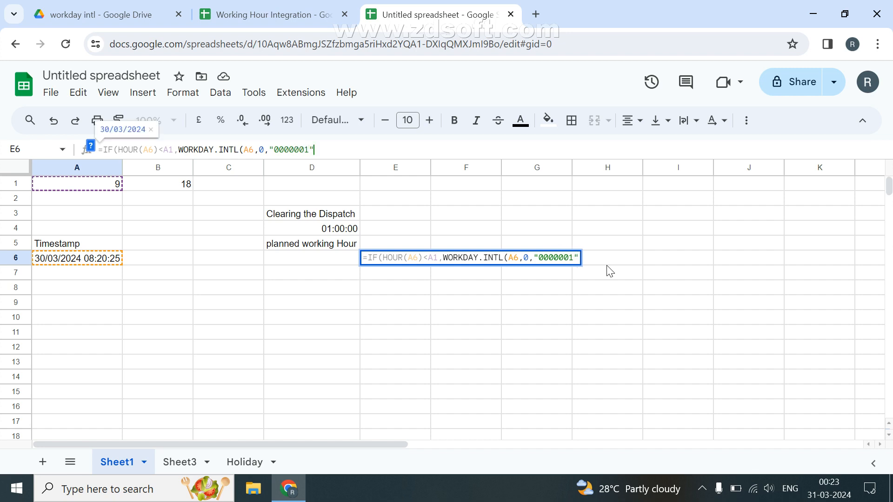
pyautogui.write(',')
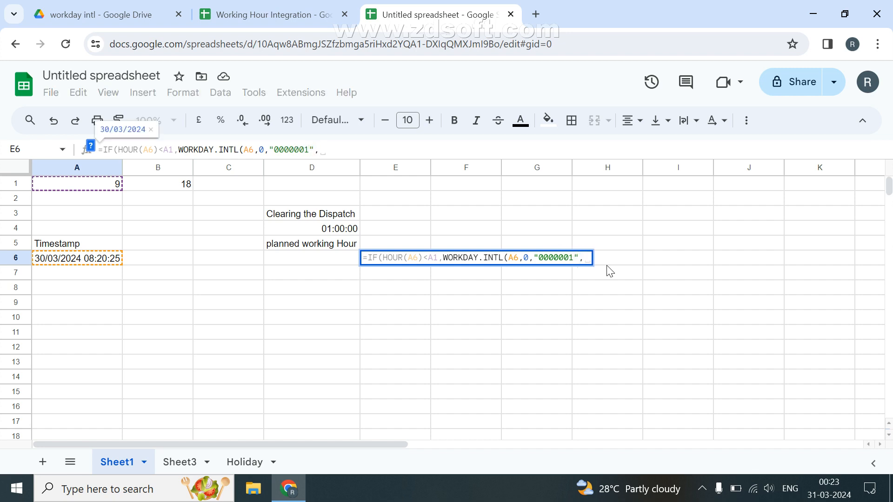
pyautogui.write('hd')
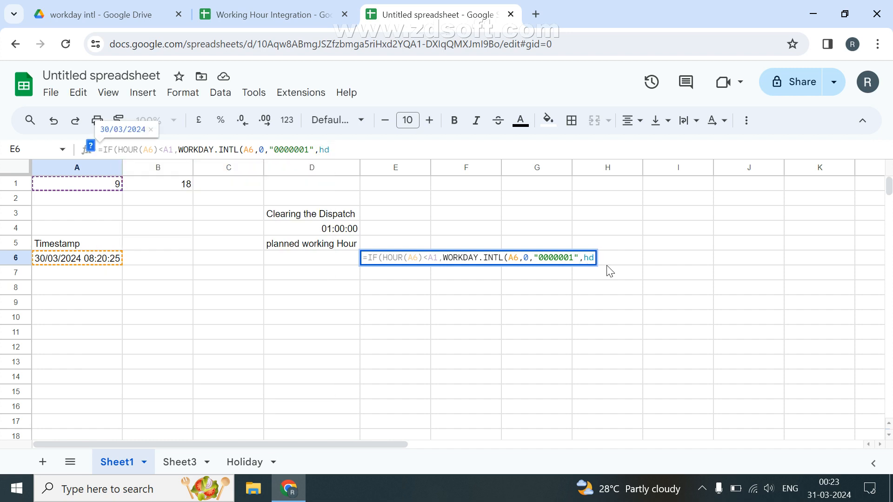
pyautogui.press('Return')
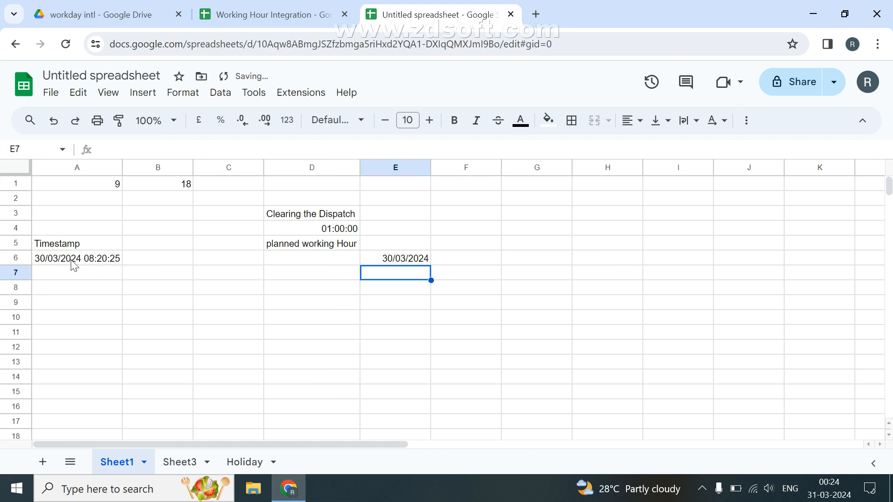
# Step: Add the opening time as +A1/24 after the WORKDAY.INTL function in the E6 formula
pyautogui.click(88, 259)
pyautogui.click(396, 263)
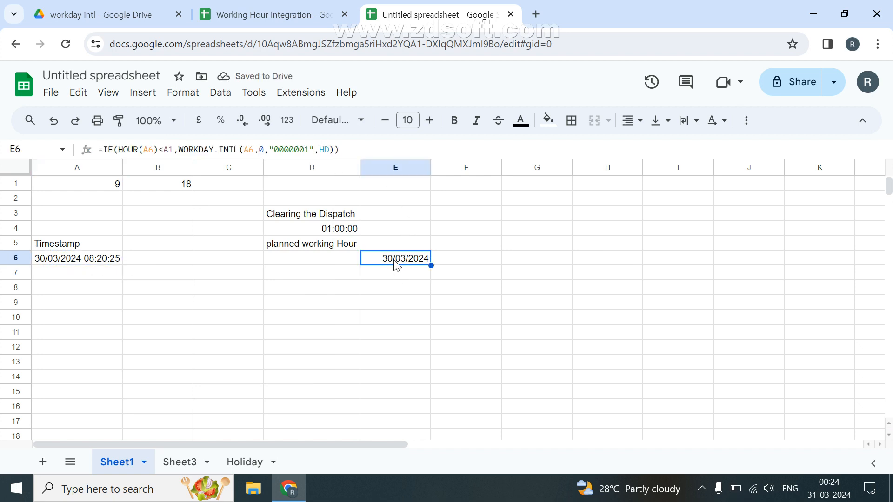
pyautogui.doubleClick(396, 263)
pyautogui.press('Left')
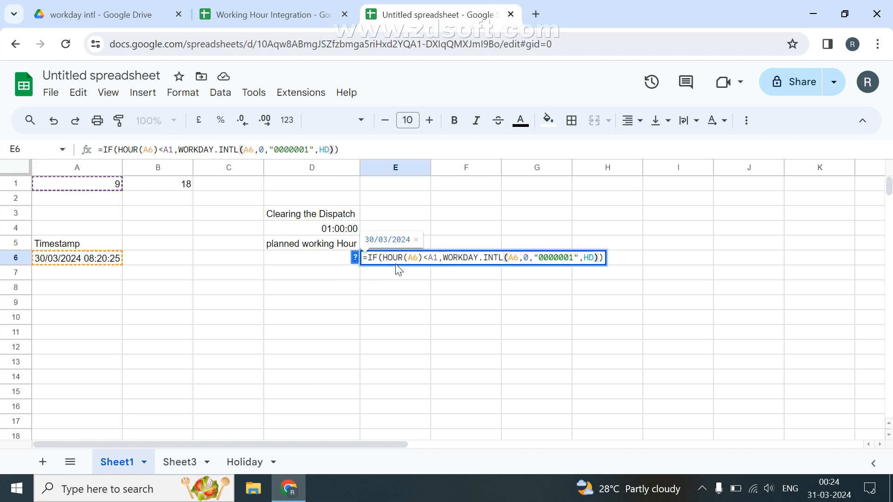
pyautogui.write('=')
pyautogui.press('BackSpace')
pyautogui.write('+')
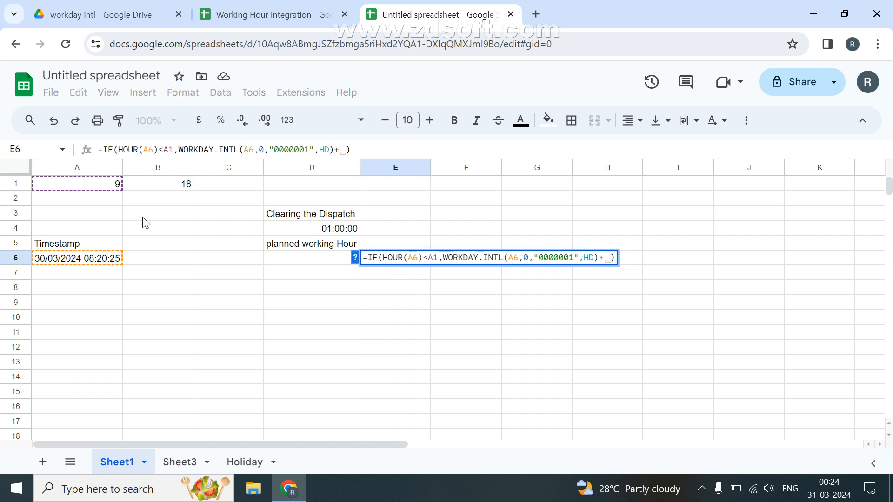
pyautogui.click(99, 189)
pyautogui.write('/24')
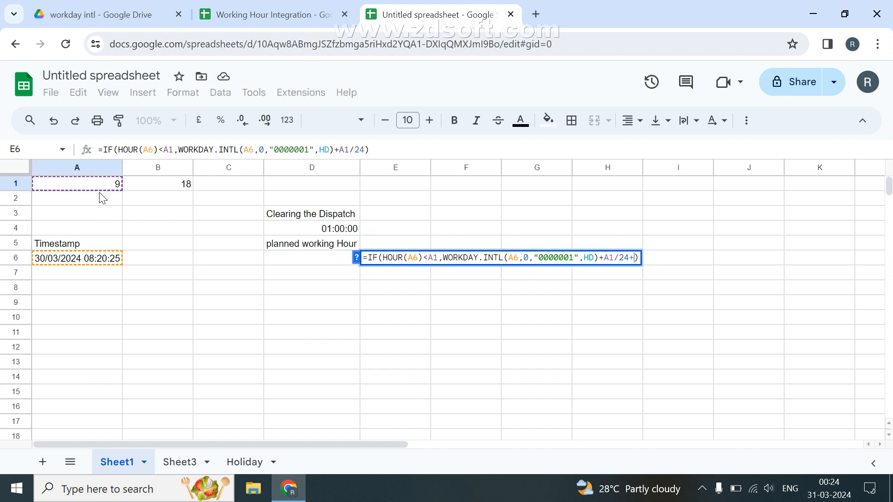
# Step: Add the dispatch clearing time D4 to the E6 formula and fit column E to its contents
pyautogui.write('+')
pyautogui.click(297, 234)
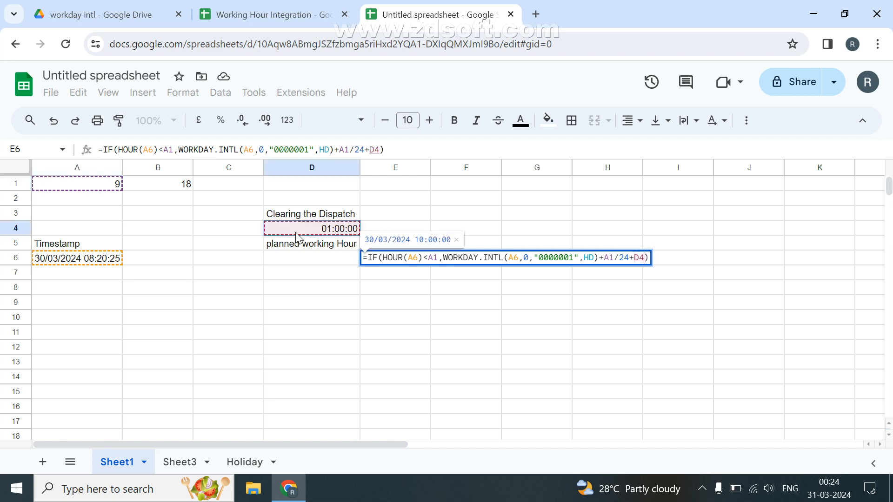
pyautogui.press('Return')
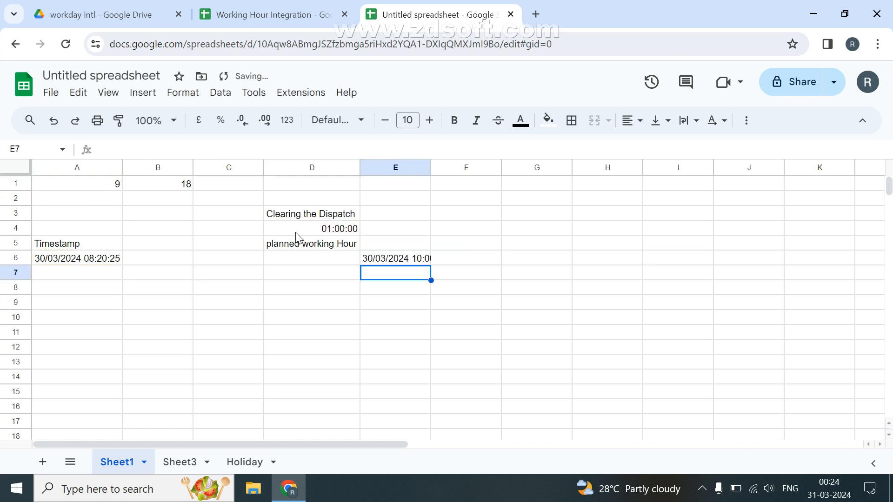
pyautogui.doubleClick(430, 167)
pyautogui.click(417, 264)
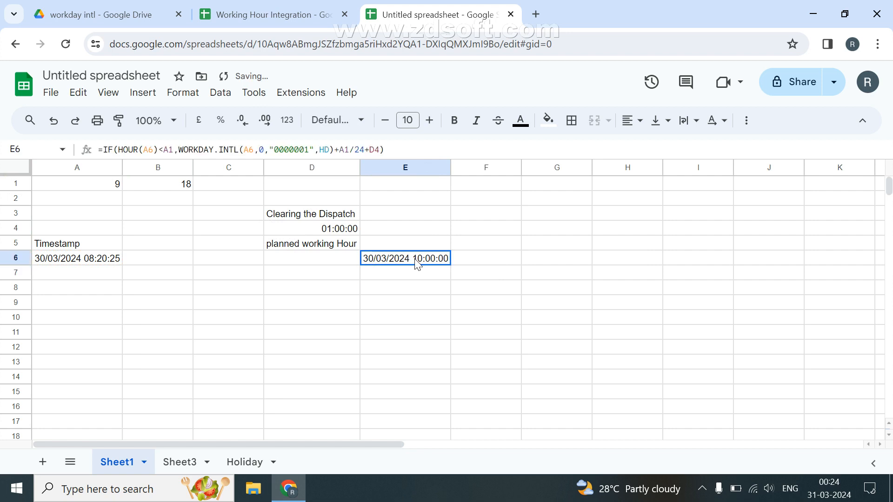
# Step: Change the timestamp date in A6 to 31/03/2024 and check the planned time in E6
pyautogui.doubleClick(42, 260)
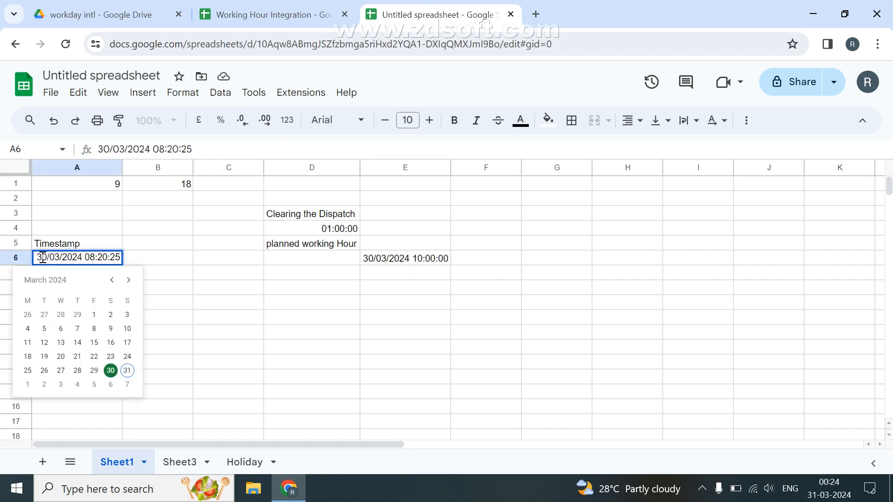
pyautogui.press('Return')
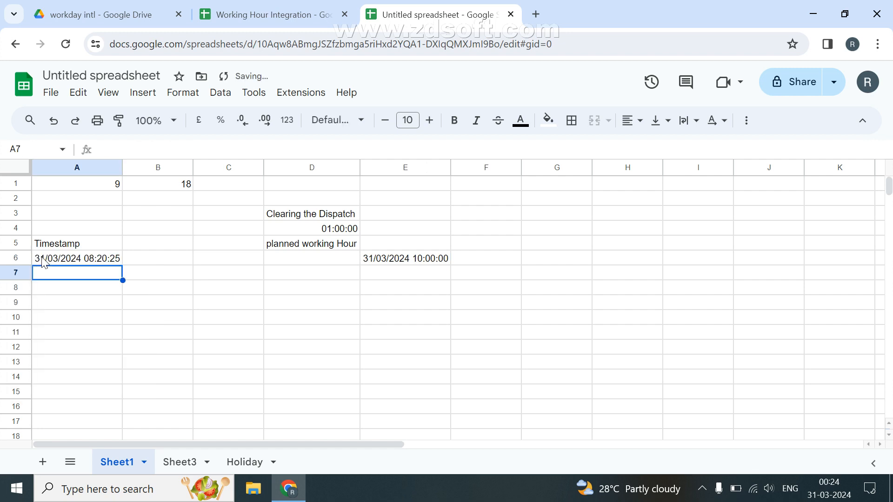
pyautogui.click(409, 267)
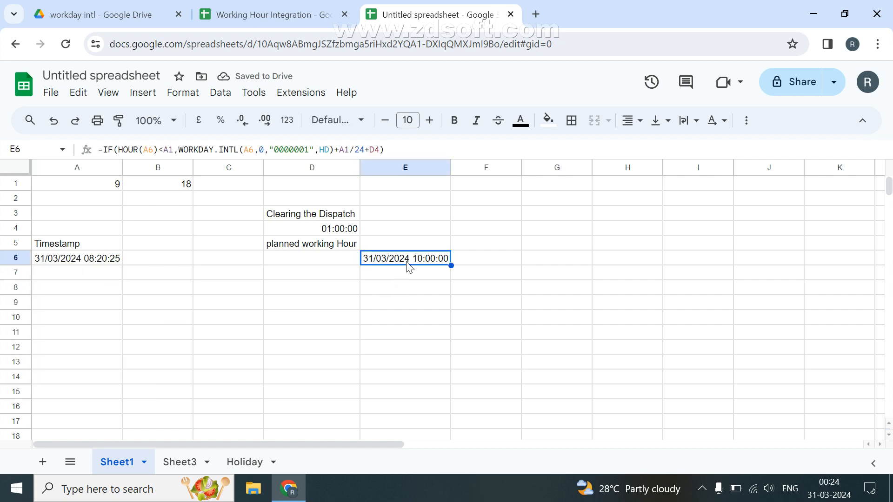
# Step: Try 1 as the number of days in the WORKDAY.INTL function of the E6 formula
pyautogui.click(261, 149)
pyautogui.doubleClick(261, 149)
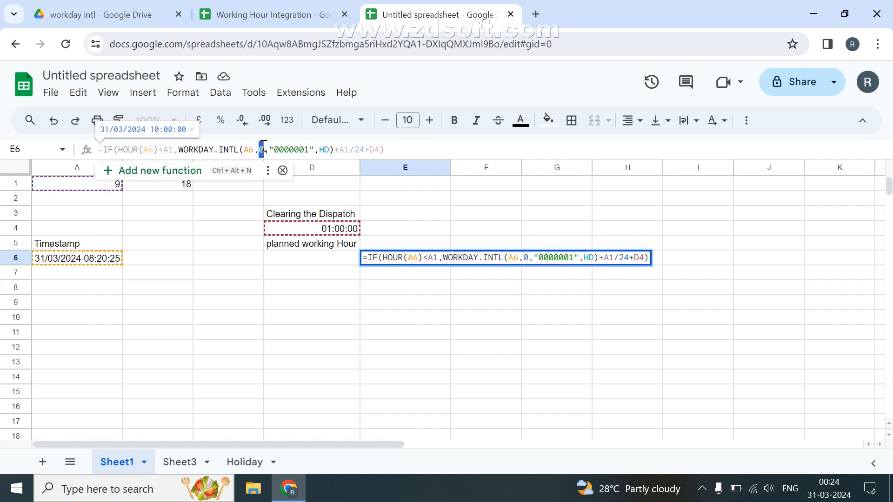
pyautogui.write('1')
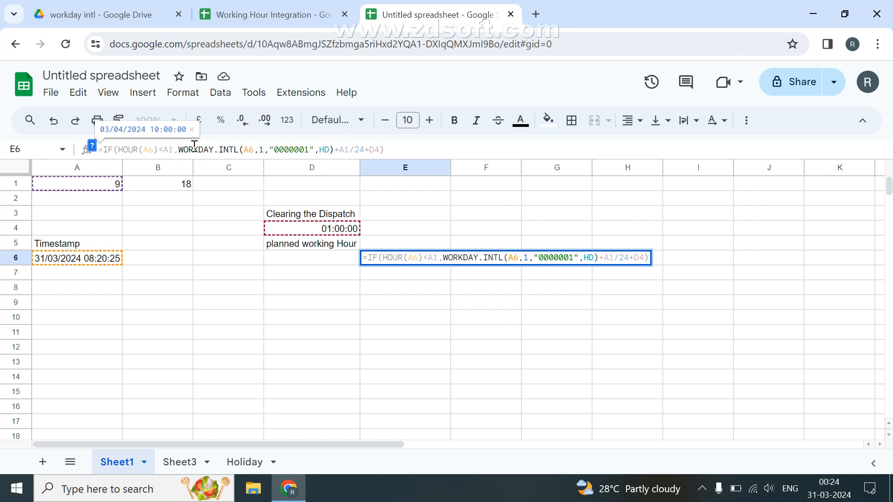
pyautogui.moveTo(180, 149); pyautogui.dragTo(337, 149)
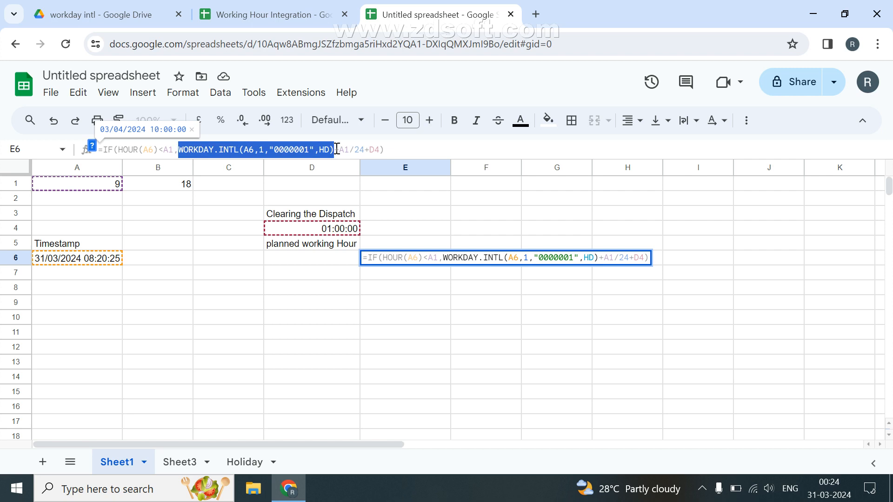
pyautogui.click(264, 150)
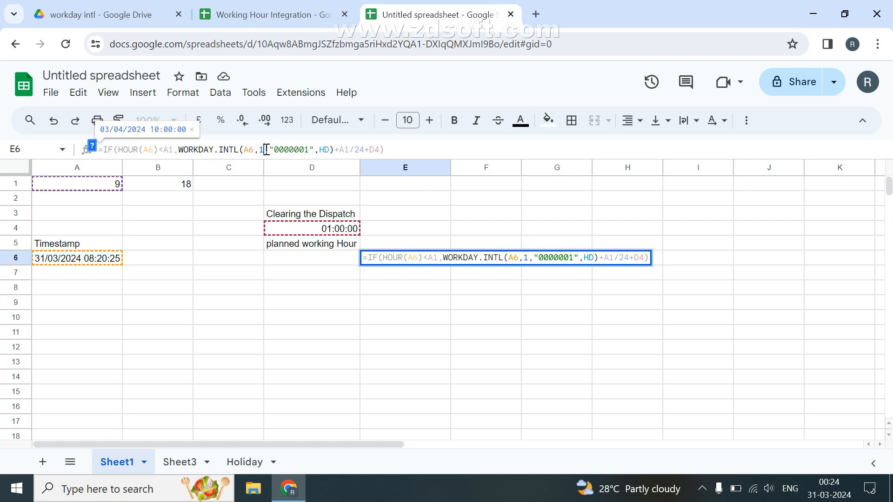
# Step: Compare the dates on the Holiday sheet and rule 2 on Sheet3 with the planned date in Sheet1 cell E6
pyautogui.click(234, 459)
pyautogui.click(74, 219)
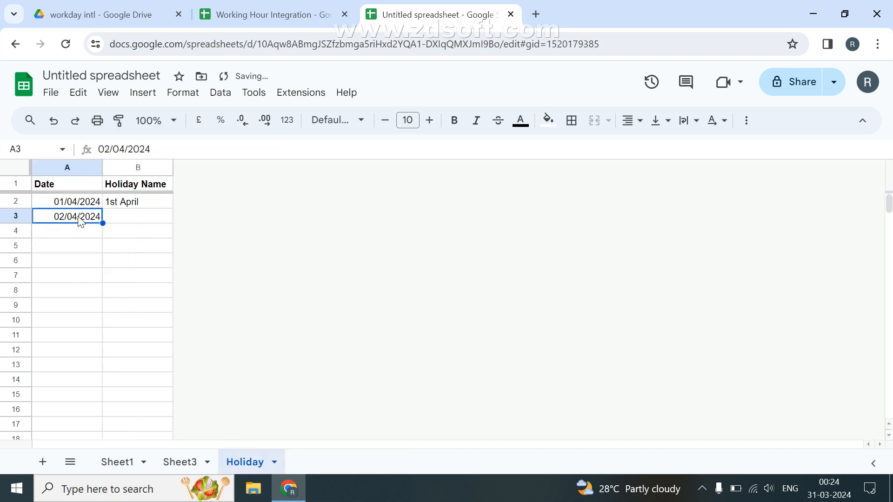
pyautogui.click(79, 235)
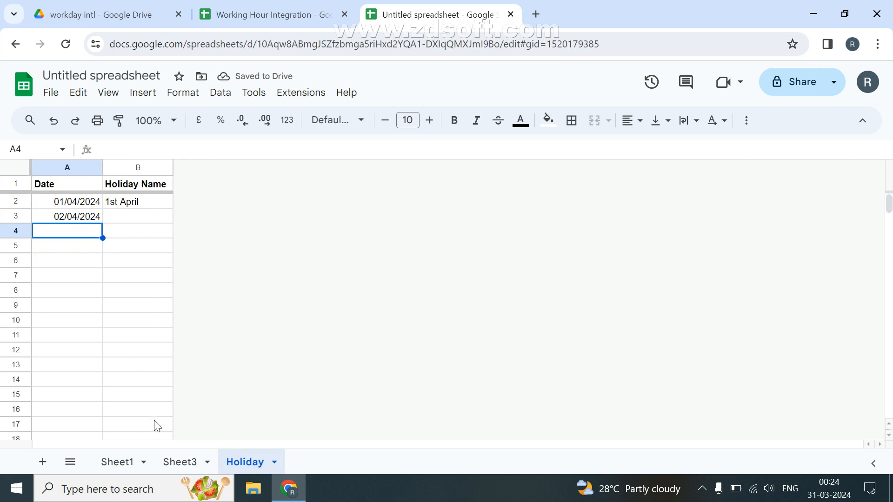
pyautogui.click(171, 462)
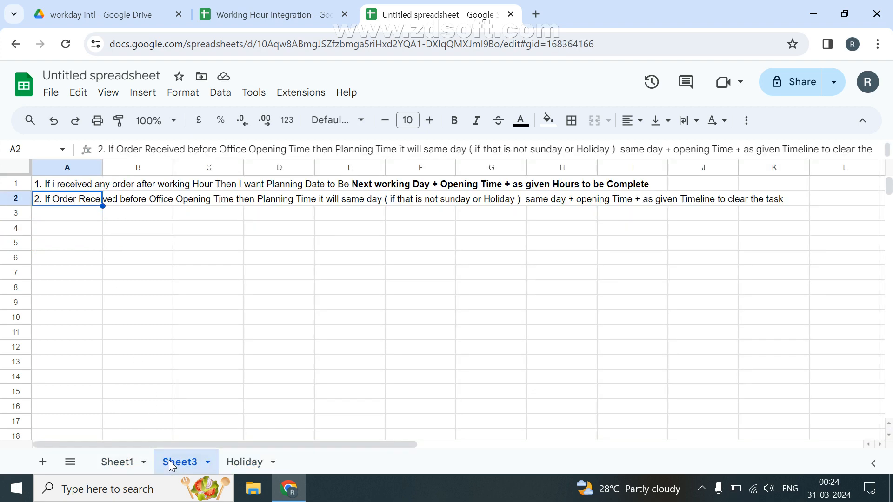
pyautogui.click(122, 462)
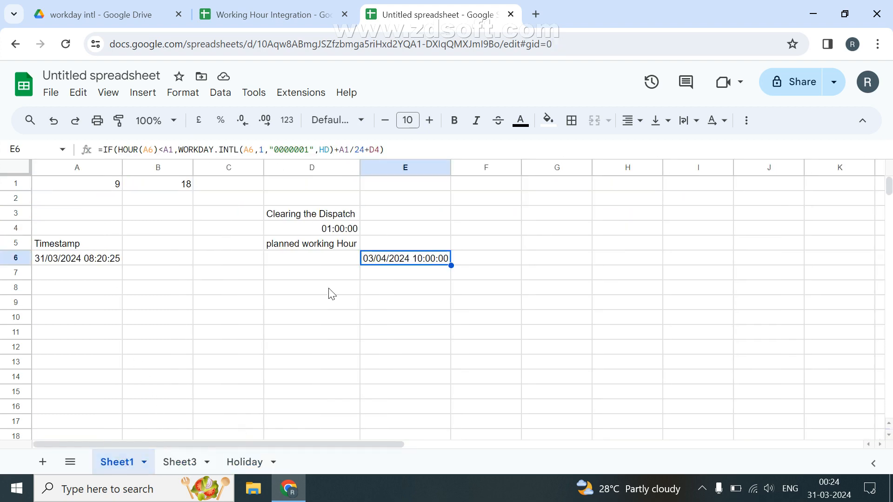
# Step: Set the number of days in the E6 WORKDAY.INTL function back to 0
pyautogui.doubleClick(262, 150)
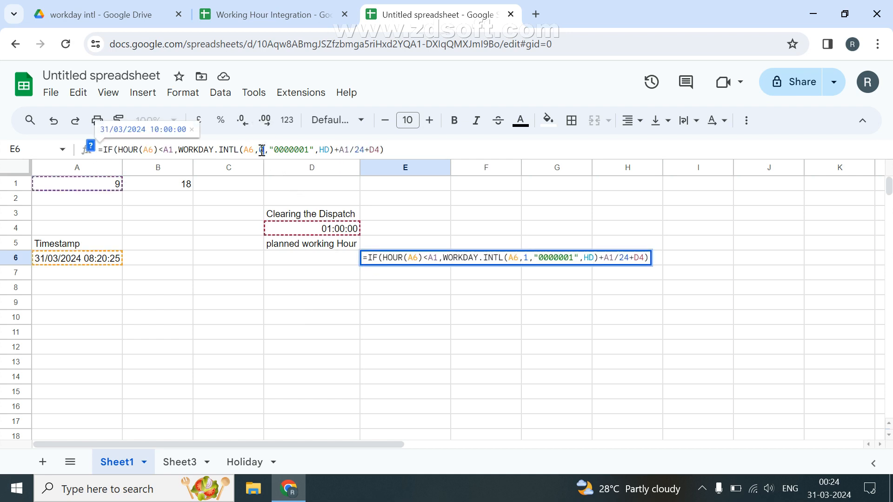
pyautogui.write('0')
pyautogui.press('Return')
pyautogui.press('Up')
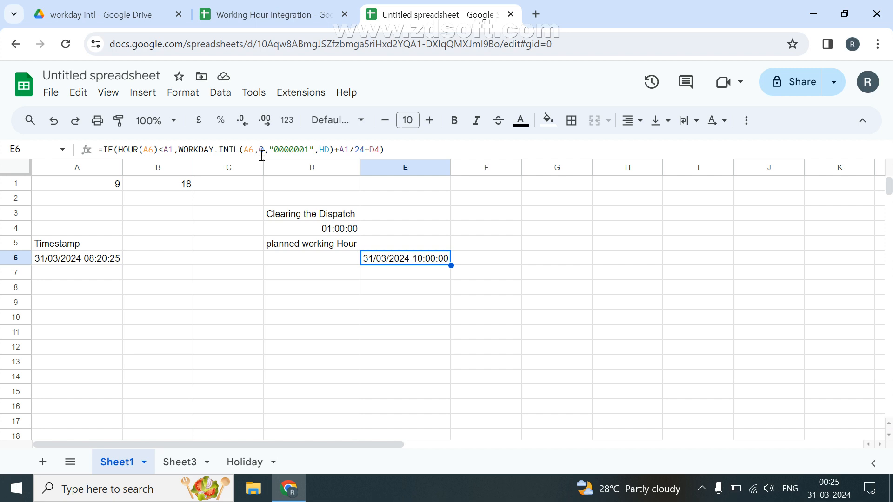
# Step: Enter the date 30/03/2024 in G6 and check its day of the week in the cell's calendar
pyautogui.click(566, 260)
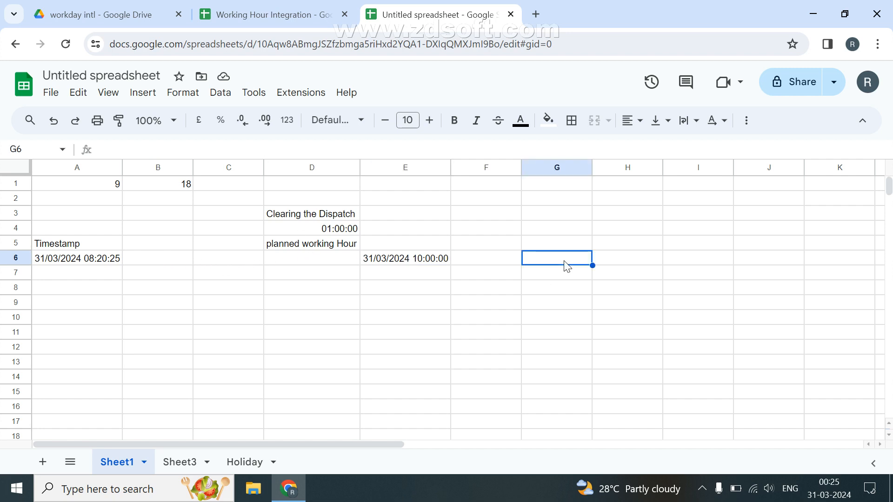
pyautogui.write('30/')
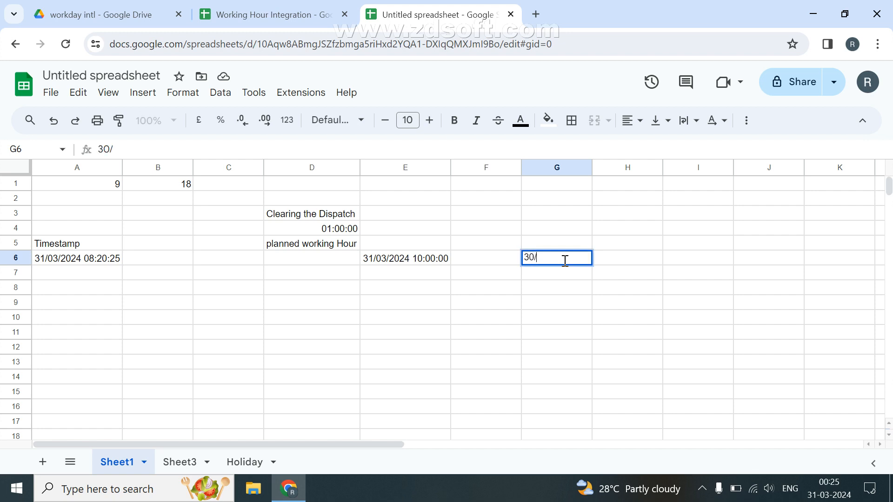
pyautogui.write('03/2024')
pyautogui.press('Return')
pyautogui.click(564, 261)
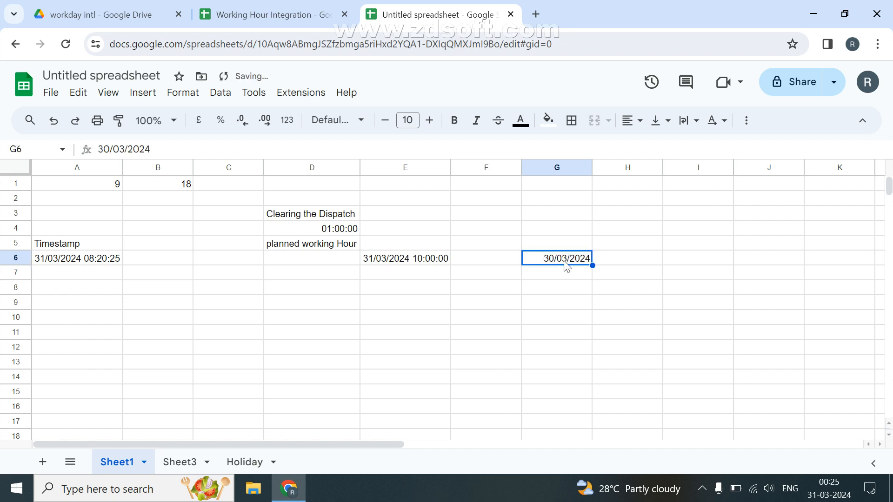
pyautogui.doubleClick(564, 257)
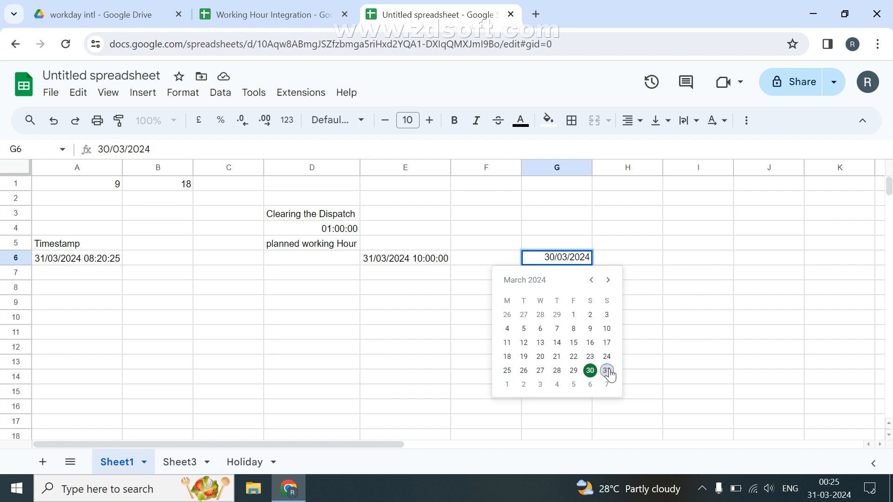
pyautogui.click(638, 263)
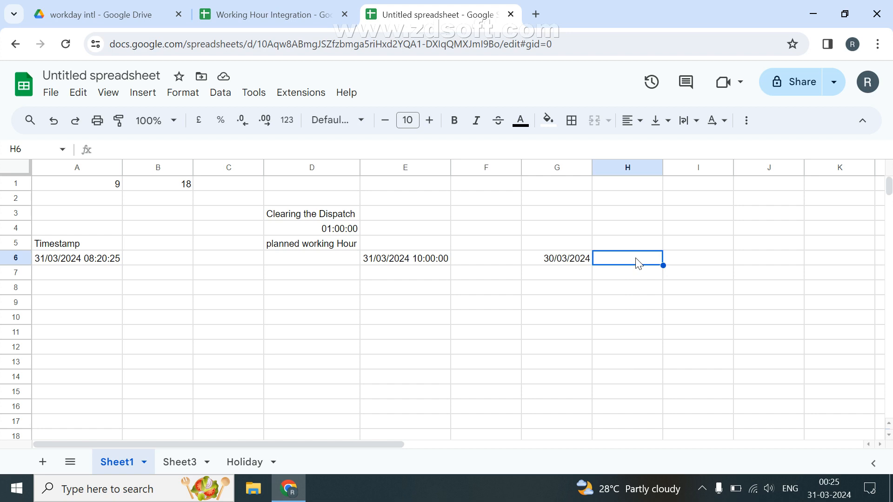
pyautogui.doubleClick(565, 259)
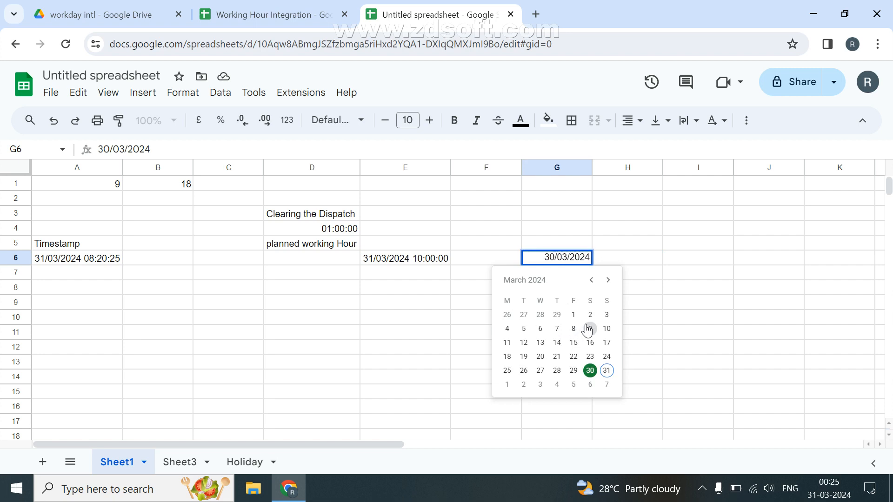
# Step: Enter a WEEKDAY formula in H6 that refers to the date in G6
pyautogui.click(632, 256)
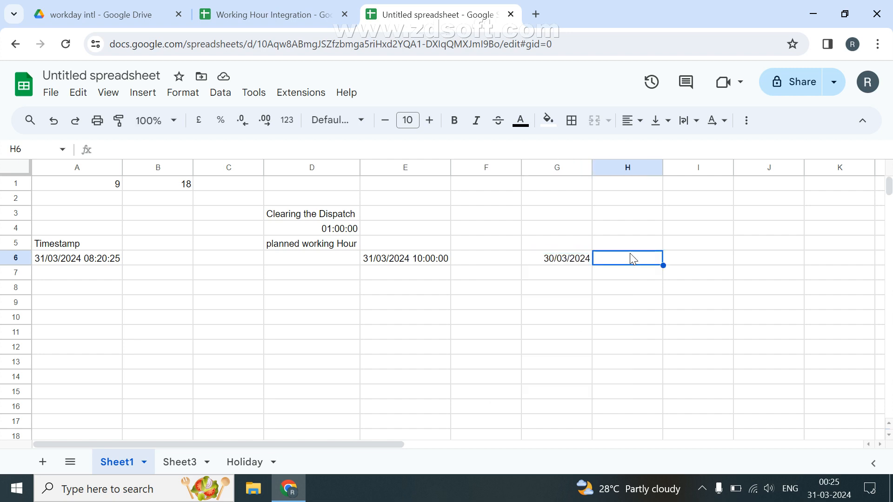
pyautogui.write('=weekd')
pyautogui.press('Tab')
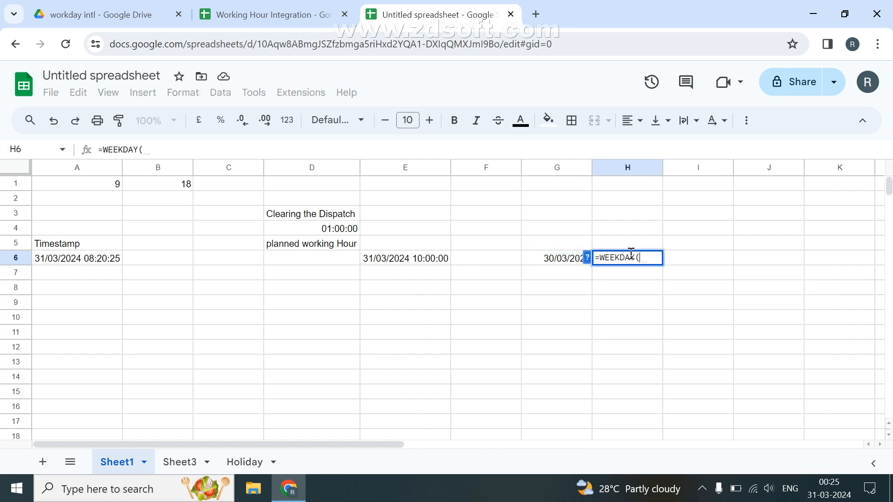
pyautogui.write('g6')
pyautogui.press('Return')
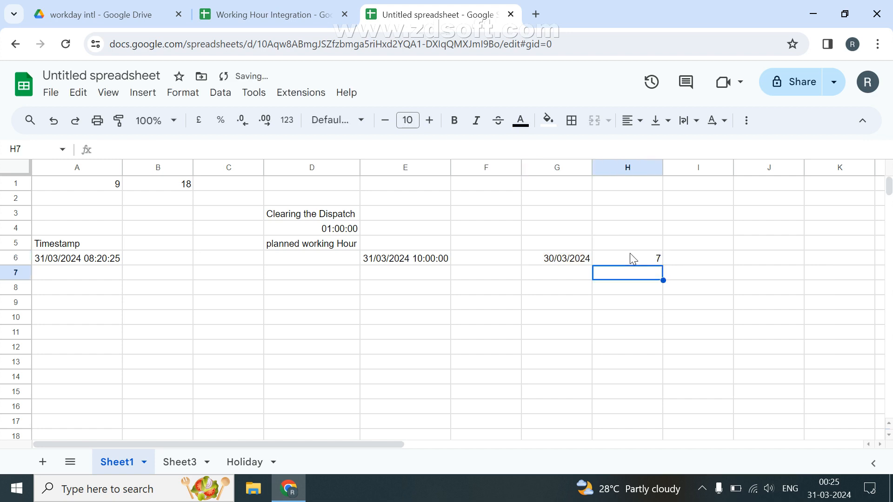
pyautogui.click(631, 255)
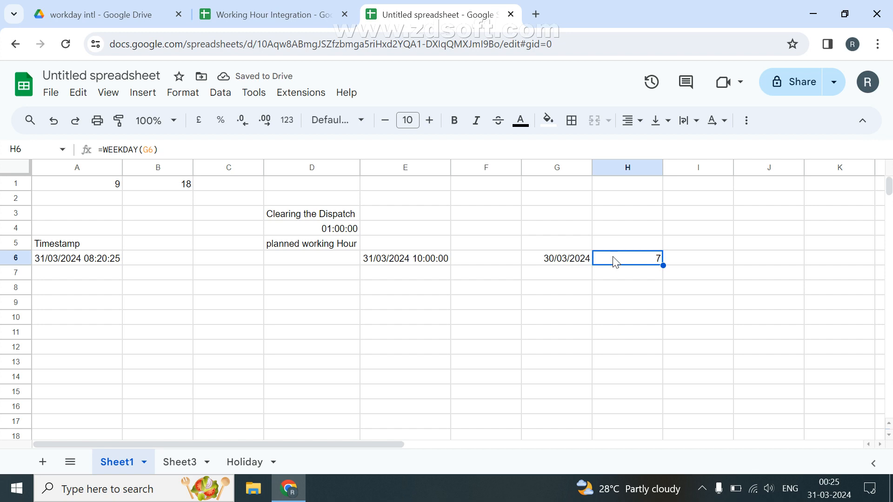
# Step: Start a weekday reference table in I4:J5 with Sunday as 1 and monday as 2
pyautogui.click(710, 232)
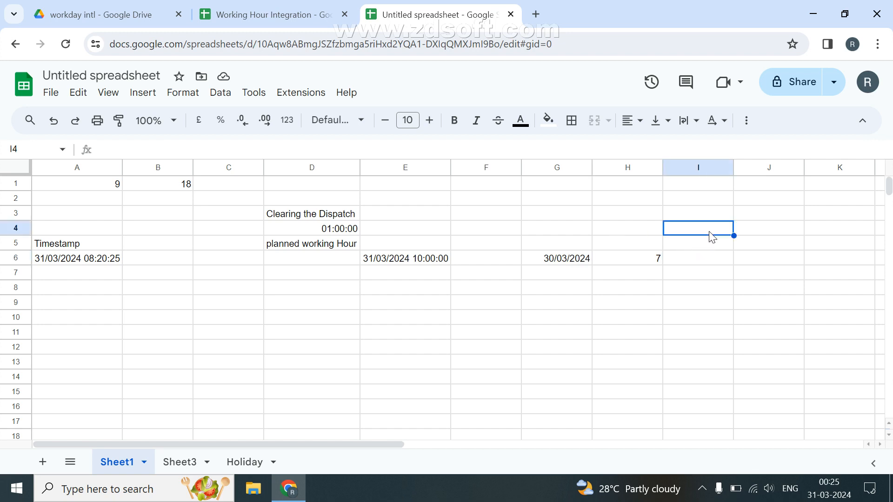
pyautogui.write('Sunday')
pyautogui.press('Tab')
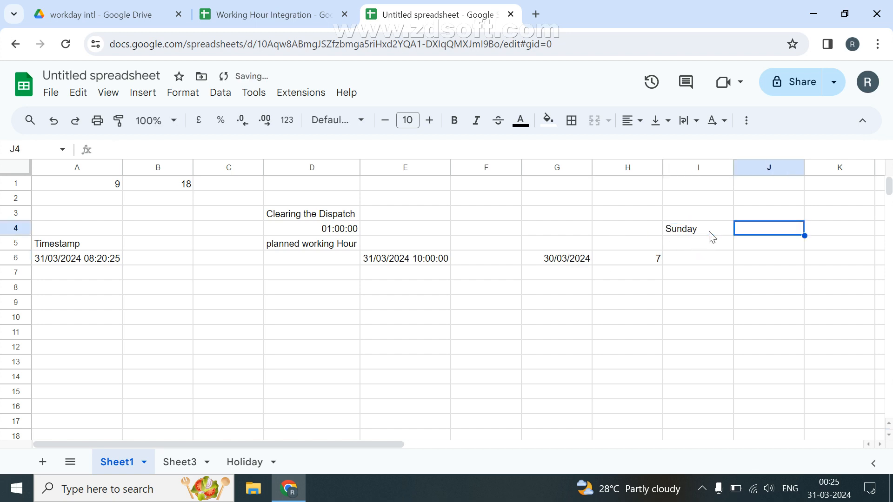
pyautogui.write('1')
pyautogui.press('Return')
pyautogui.press('Left')
pyautogui.press('Right')
pyautogui.write('monday')
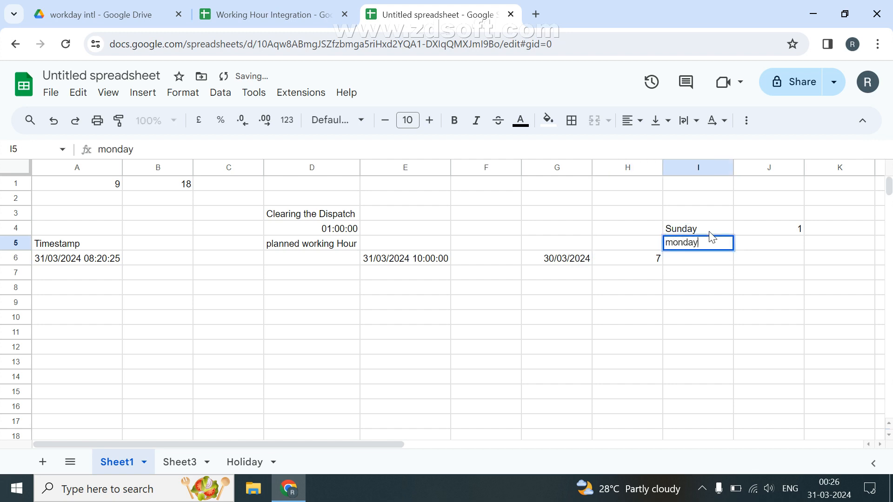
pyautogui.press('Tab')
pyautogui.write('2')
pyautogui.press('Return')
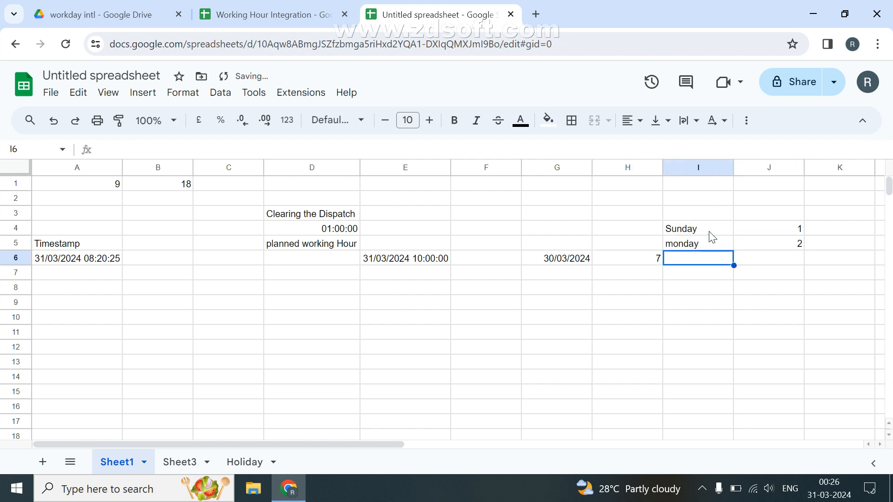
# Step: Extend the weekday names from I4:I5 down through I11
pyautogui.click(709, 231)
pyautogui.hotkey('shift', 'Down')
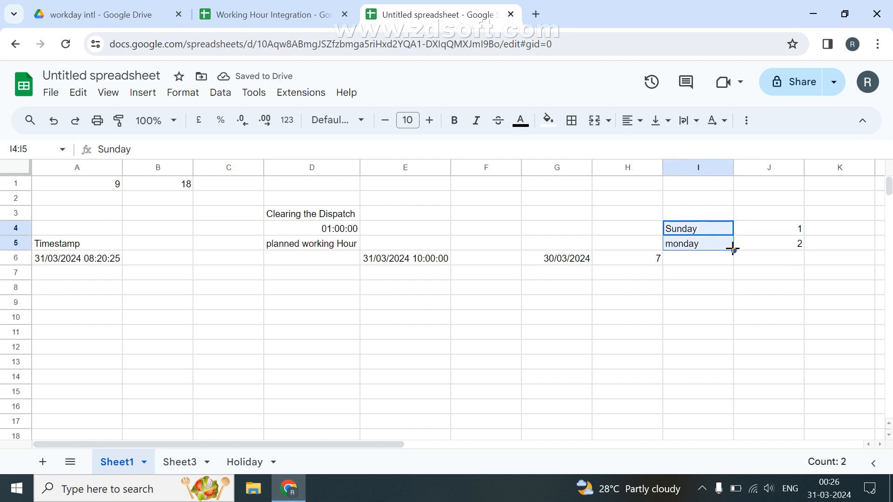
pyautogui.moveTo(735, 251); pyautogui.dragTo(731, 333)
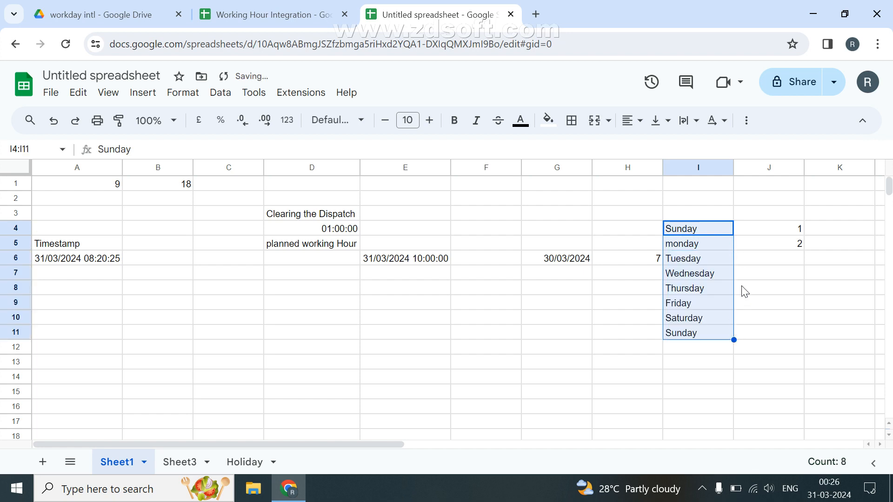
# Step: Number Tuesday through Saturday 3 to 7 in J6:J10 and the second Sunday 1 in J11
pyautogui.click(763, 258)
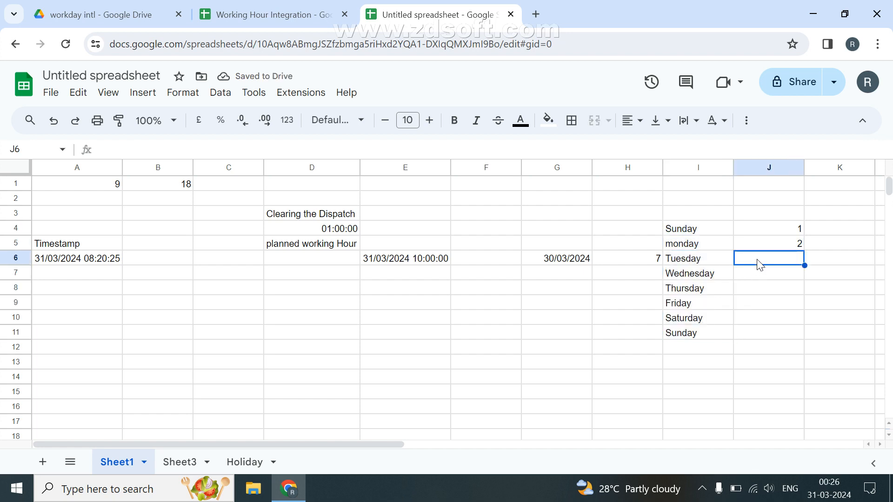
pyautogui.write('3')
pyautogui.press('Return')
pyautogui.write('4')
pyautogui.press('Return')
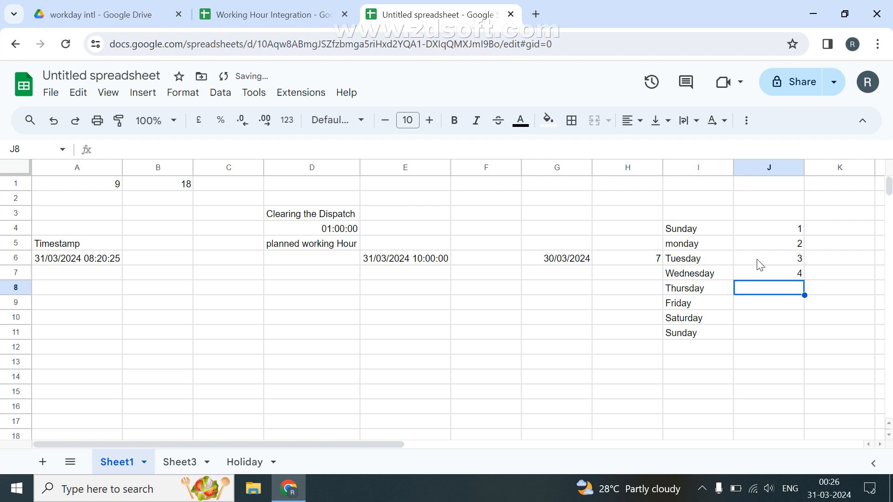
pyautogui.write('5')
pyautogui.press('Return')
pyautogui.write('6')
pyautogui.press('Return')
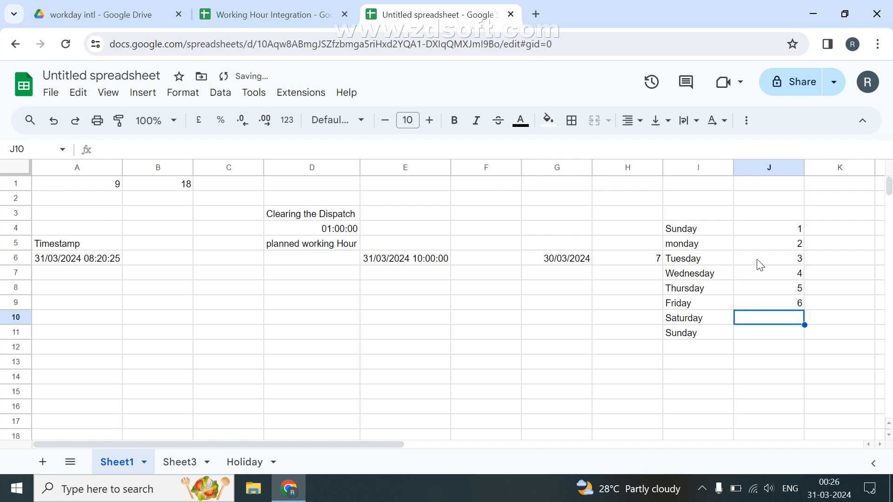
pyautogui.write('7')
pyautogui.press('Return')
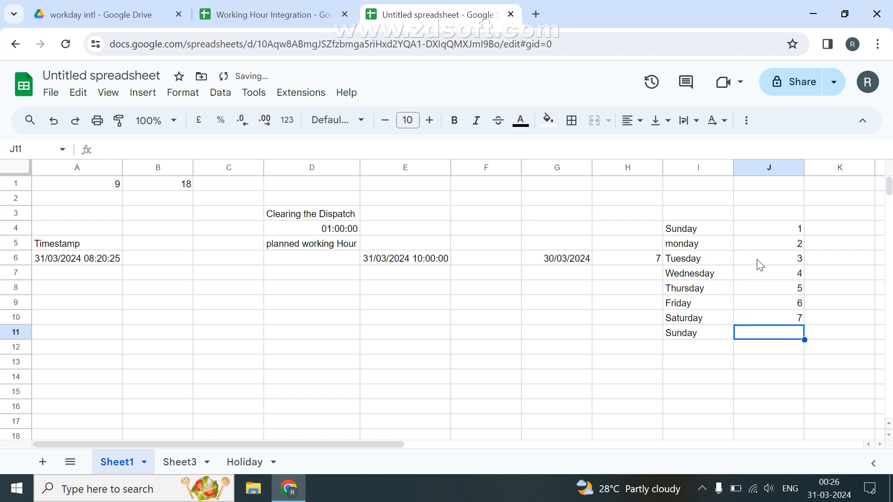
pyautogui.write('1')
pyautogui.press('Return')
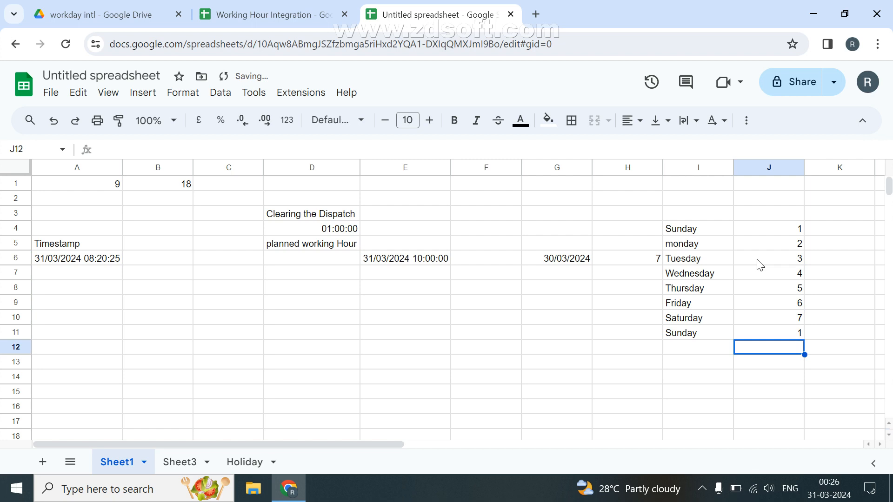
pyautogui.moveTo(692, 229); pyautogui.dragTo(775, 333)
pyautogui.click(726, 339)
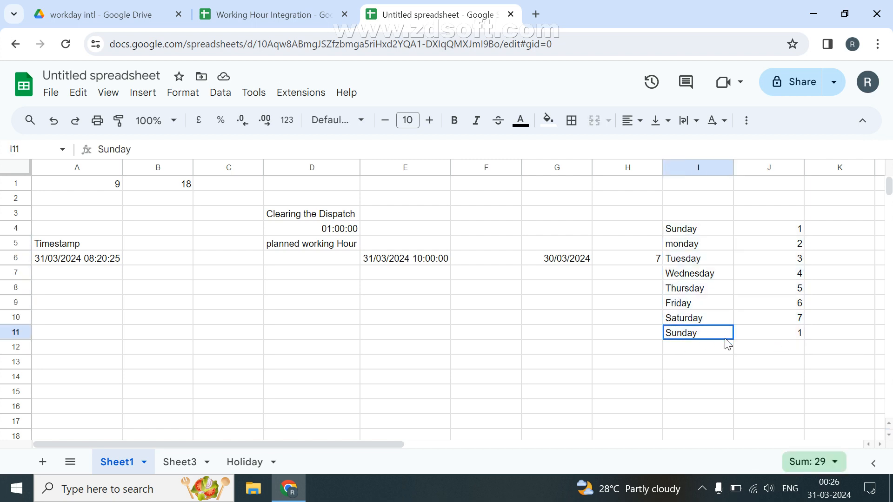
# Step: Change the date in G6 to 31/03/2024 and check the WEEKDAY result in H6
pyautogui.click(648, 259)
pyautogui.click(573, 261)
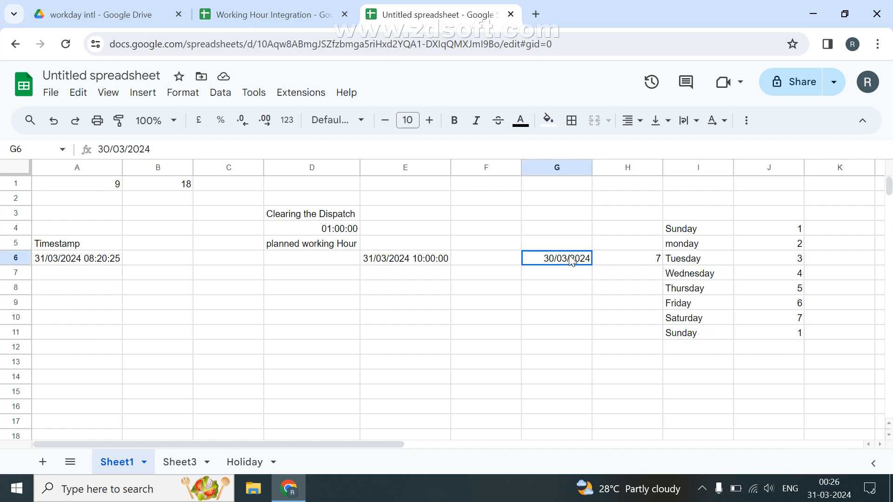
pyautogui.doubleClick(560, 260)
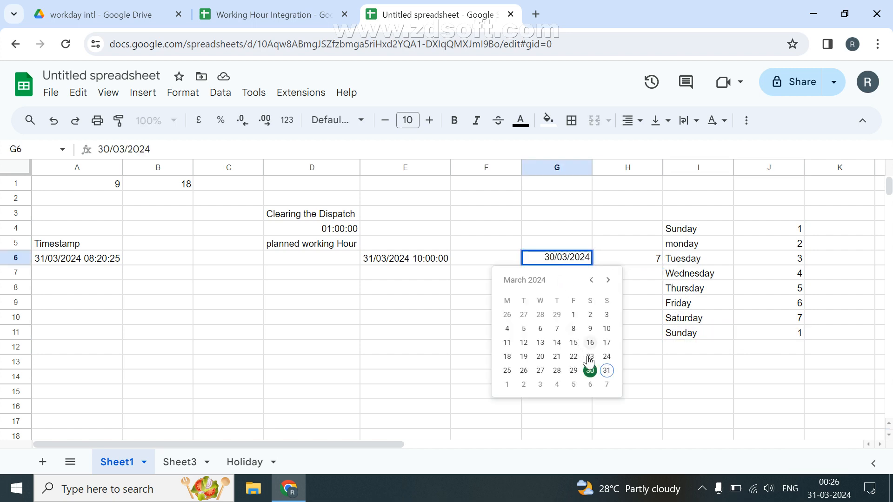
pyautogui.click(606, 371)
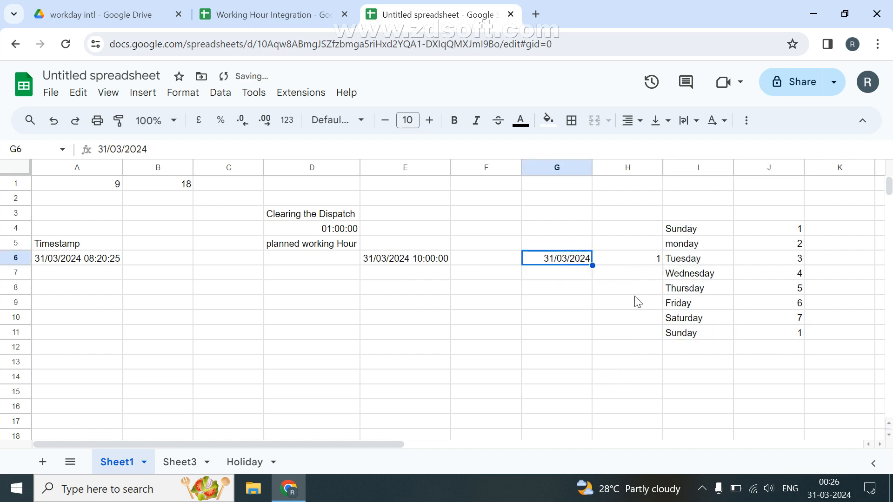
pyautogui.click(657, 264)
# Step: Enter =IF(WEEKDAY(G6)=1,1,0) in H7 to return 1 for Sundays and 0 for other days
pyautogui.click(660, 268)
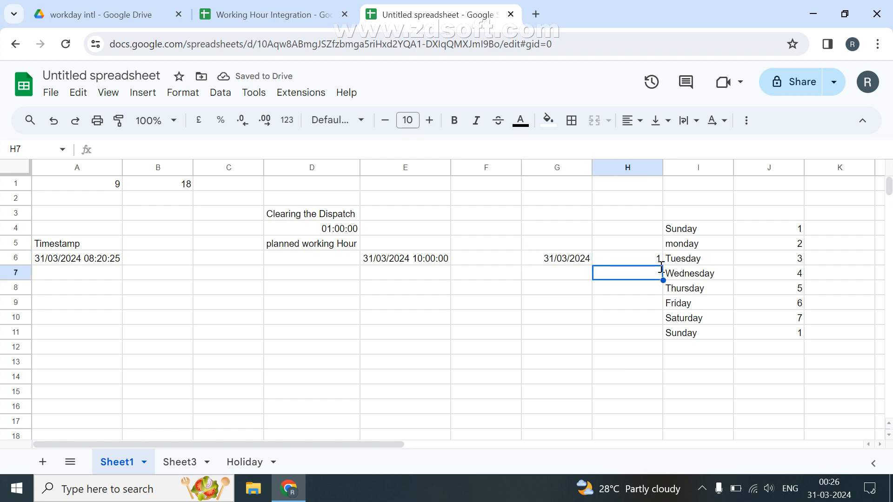
pyautogui.write('=IF(')
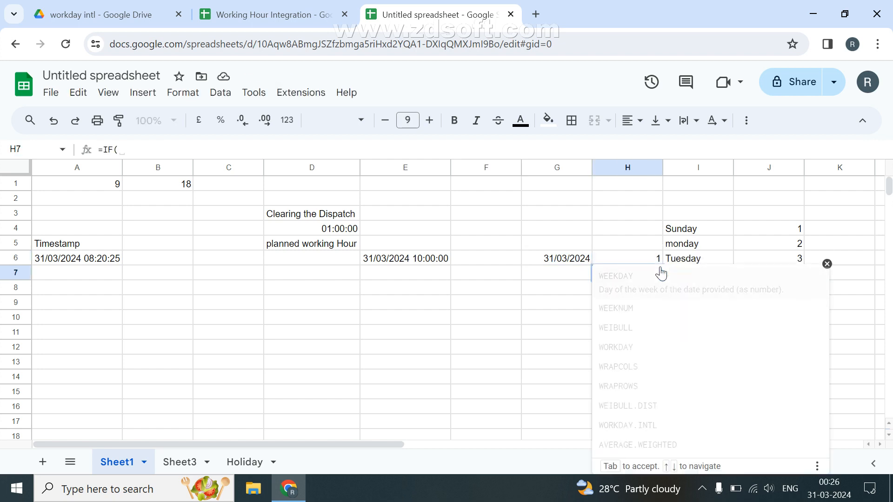
pyautogui.write('wee')
pyautogui.press('Tab')
pyautogui.press('Left')
pyautogui.press('Up')
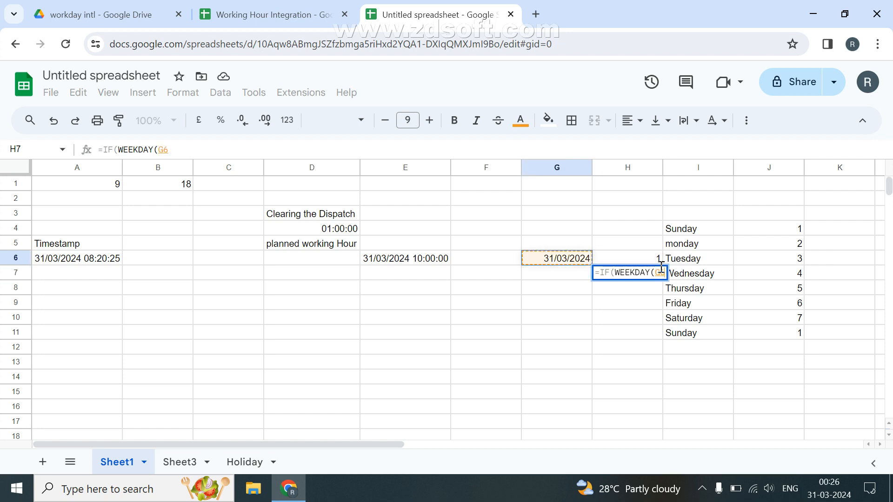
pyautogui.write(')=')
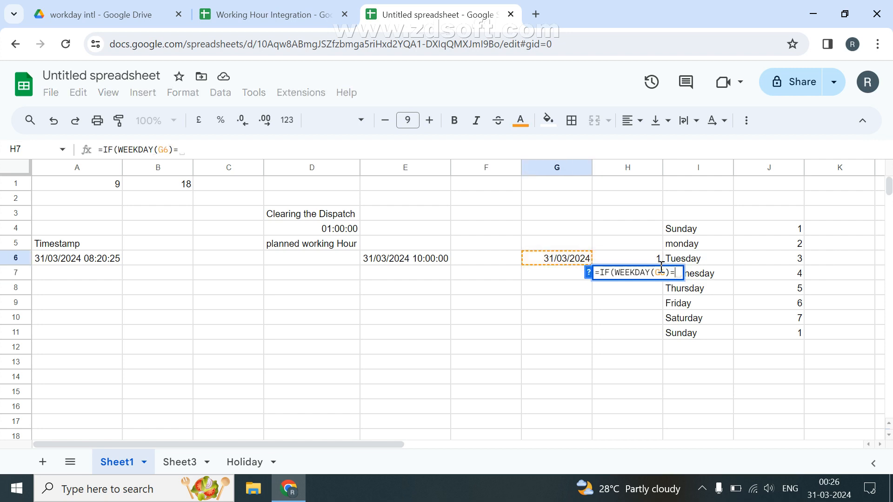
pyautogui.write('1,1,')
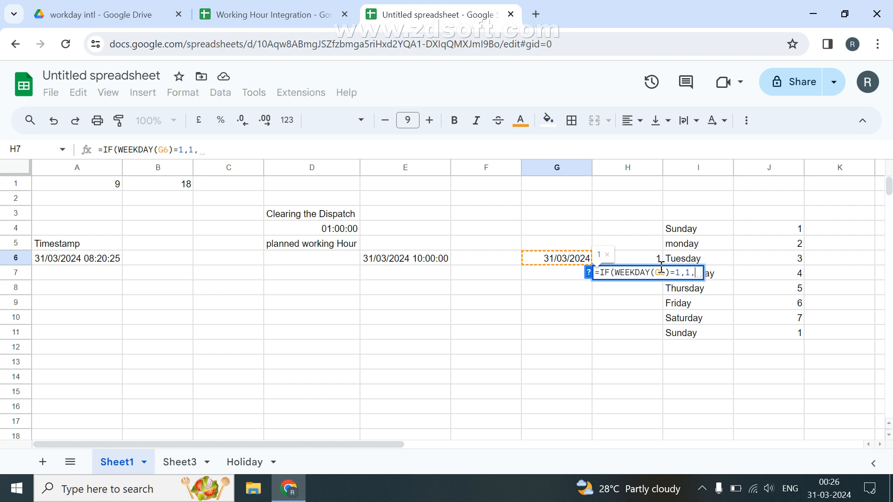
pyautogui.write('0')
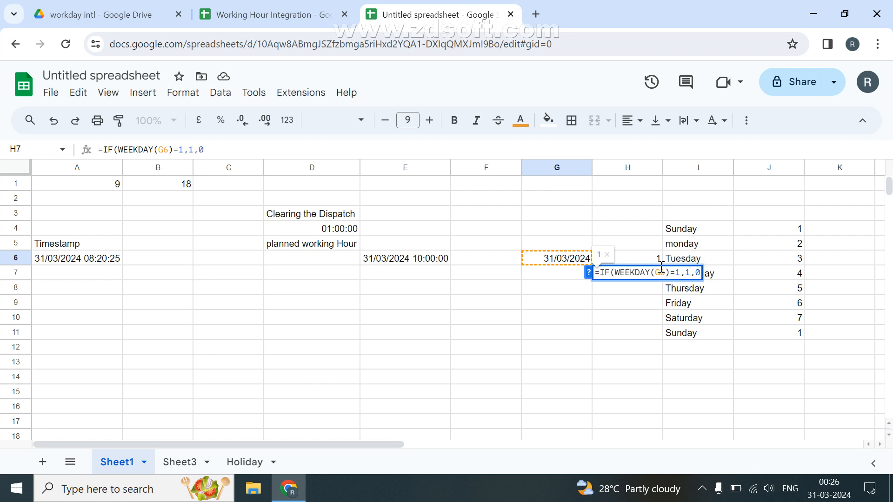
pyautogui.press('Return')
pyautogui.doubleClick(652, 275)
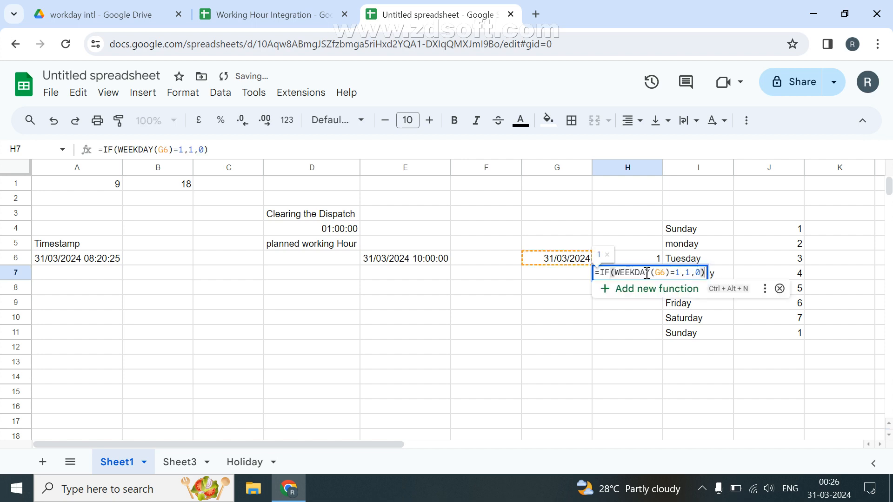
# Step: Set the date in G6 to 30/03/2024 and check the IF result in H7
pyautogui.doubleClick(548, 261)
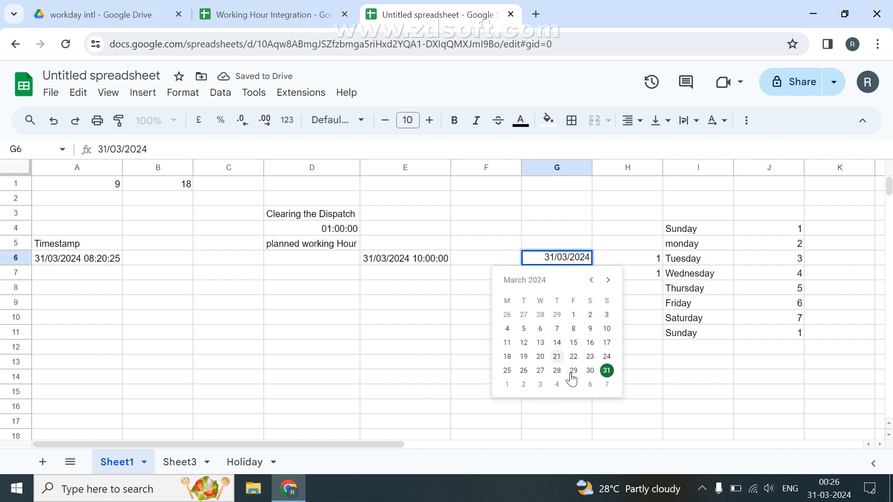
pyautogui.click(591, 370)
pyautogui.click(657, 278)
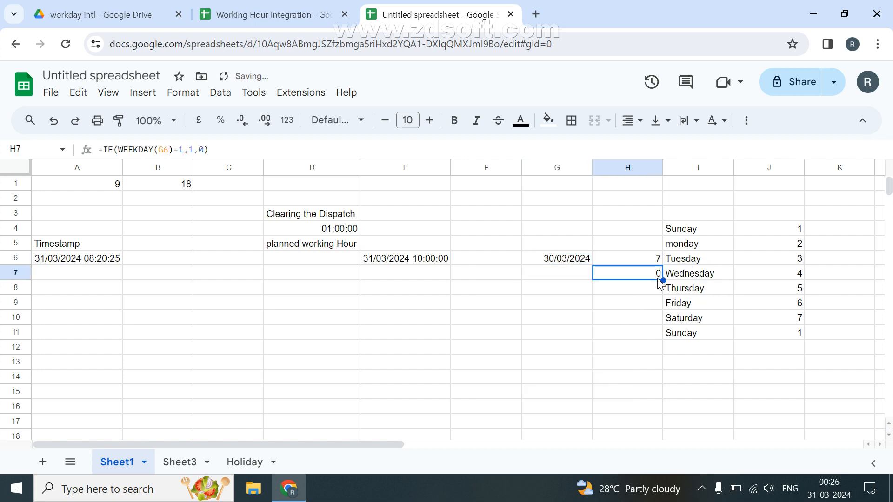
# Step: Set the date in G6 to 31/03/2024 and check the IF result in H7
pyautogui.doubleClick(579, 259)
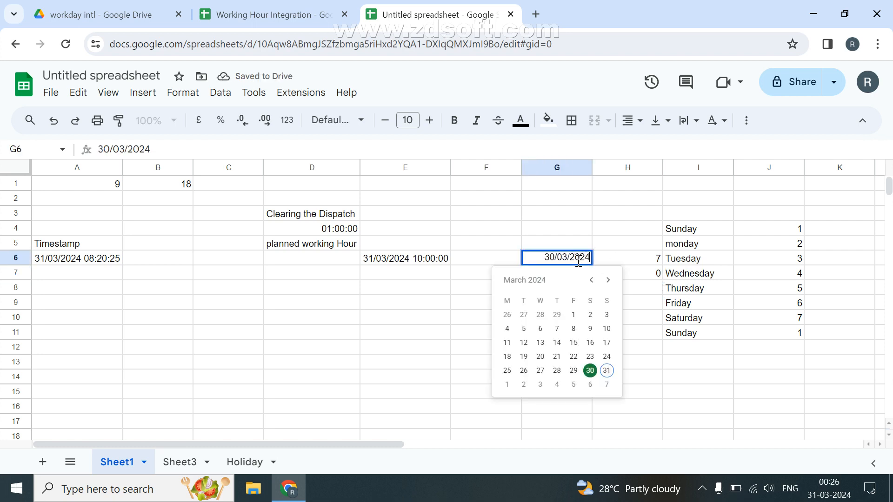
pyautogui.click(607, 371)
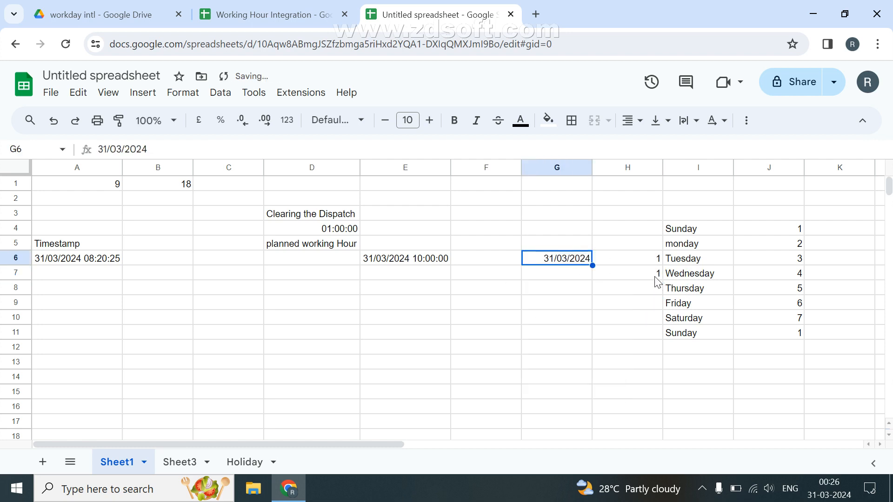
pyautogui.click(656, 280)
# Step: Replace the 0 days argument of WORKDAY.INTL in E6 with IF(WEEKDAY(G6)=1,1,0) copied from H7
pyautogui.doubleClick(656, 278)
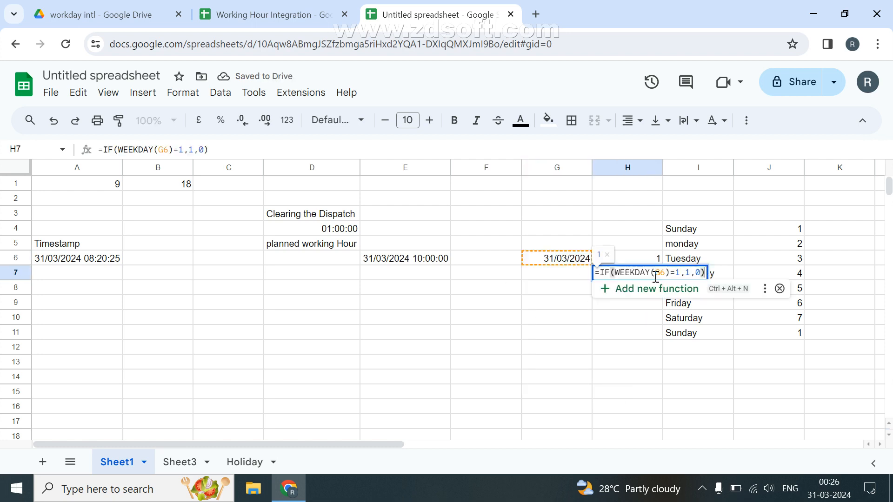
pyautogui.hotkey('shift', 'Home')
pyautogui.hotkey('shift', 'Right')
pyautogui.hotkey('ctrl', 'c')
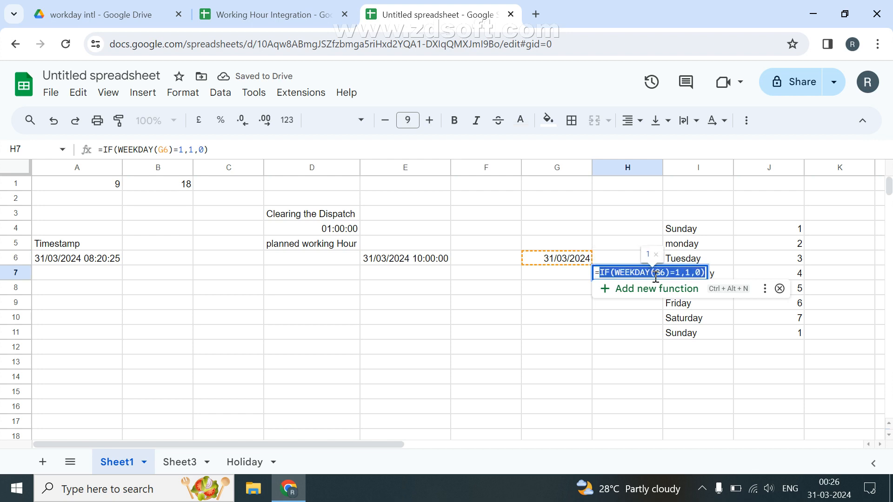
pyautogui.press('Escape')
pyautogui.click(419, 259)
pyautogui.doubleClick(429, 258)
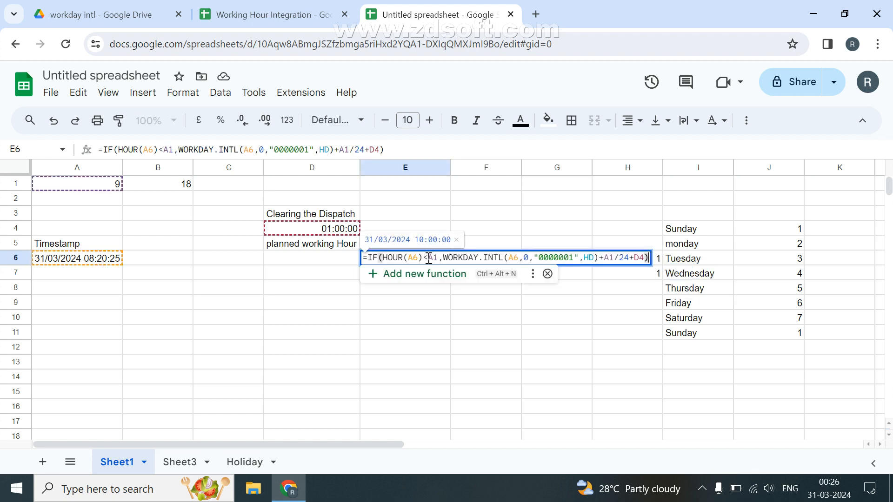
pyautogui.doubleClick(527, 257)
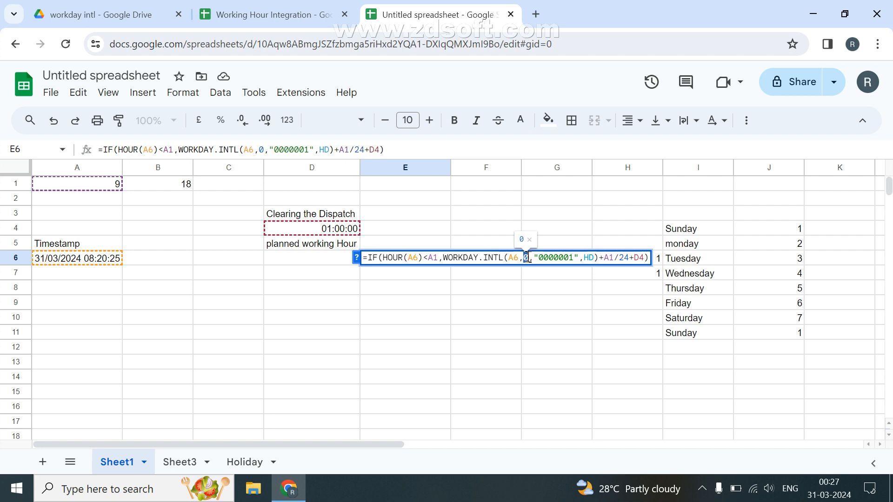
pyautogui.press('BackSpace')
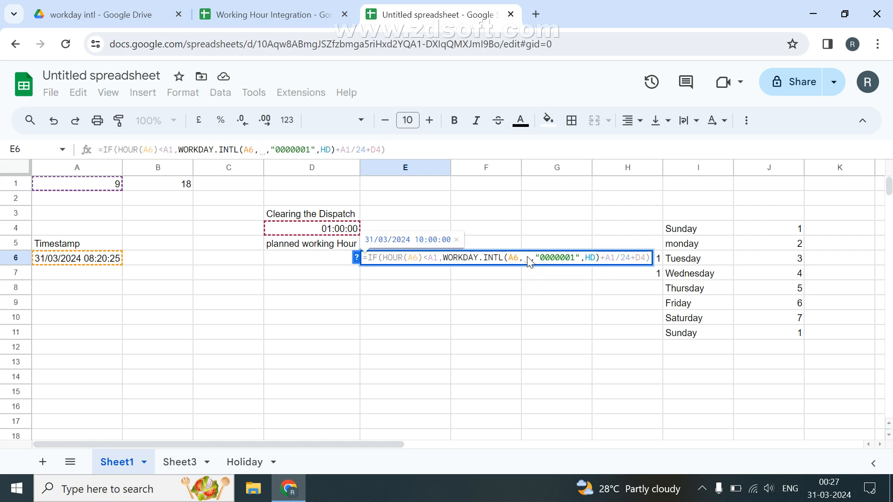
pyautogui.hotkey('ctrl', 'v')
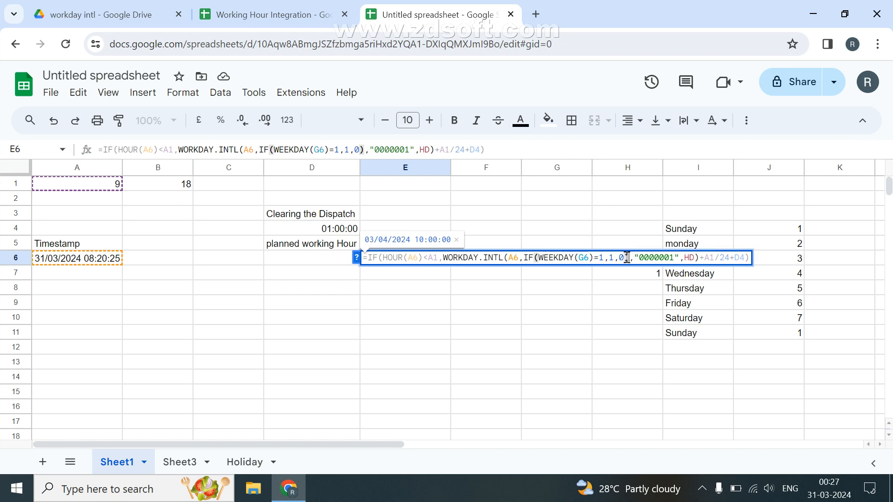
pyautogui.press('Return')
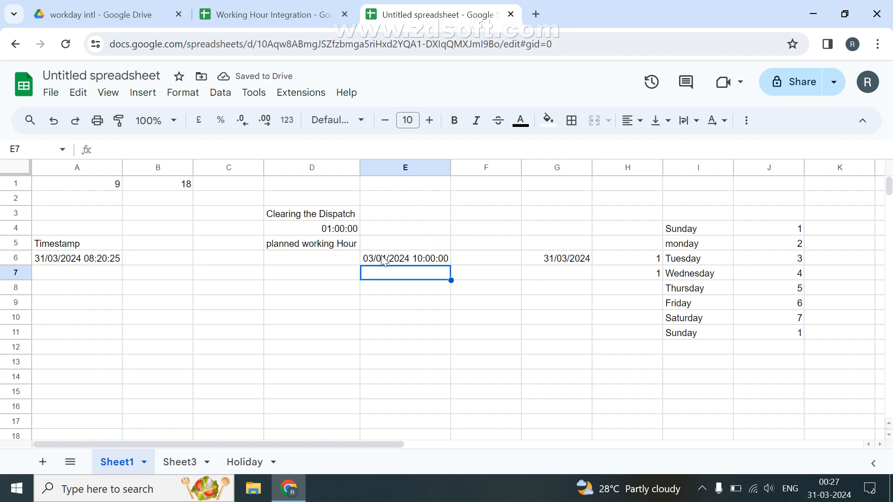
pyautogui.click(90, 263)
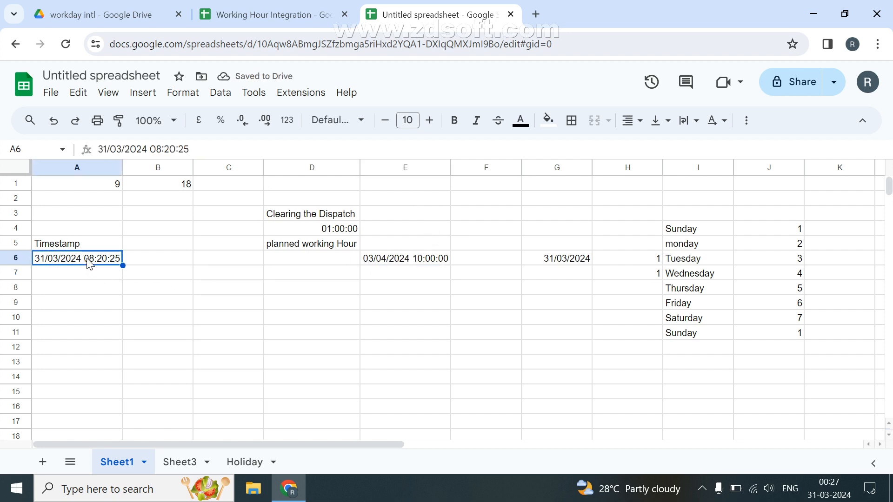
pyautogui.doubleClick(90, 264)
pyautogui.click(108, 372)
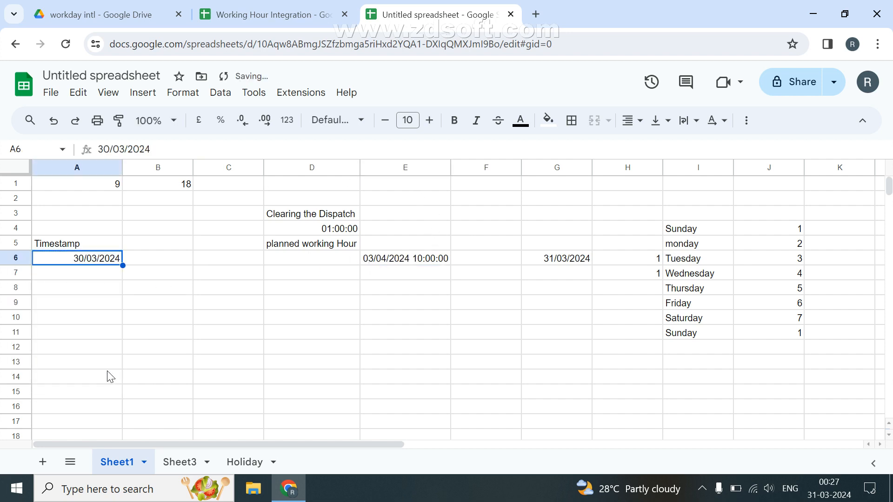
pyautogui.hotkey('ctrl', 'z')
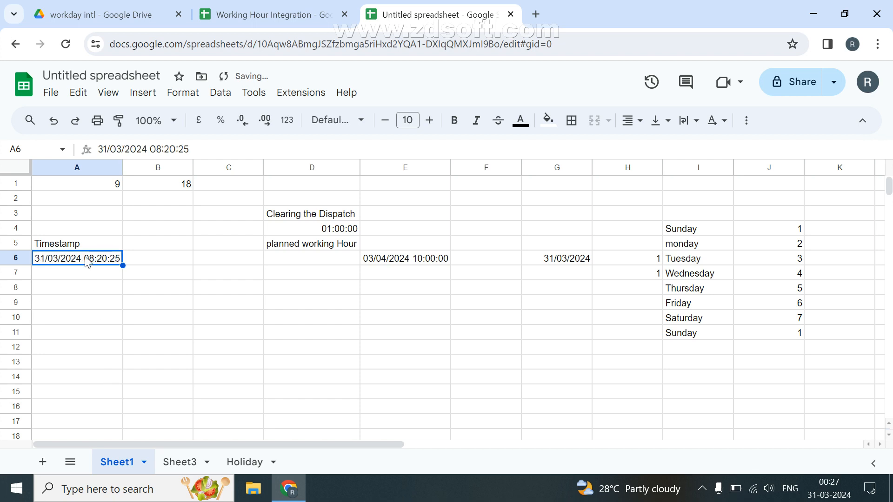
# Step: Change the day in the A6 timestamp to 30, keeping its time, so it reads 30/03/2024 08:20:25
pyautogui.doubleClick(86, 257)
pyautogui.hotkey('shift', 'Right')
pyautogui.hotkey('shift', 'Right')
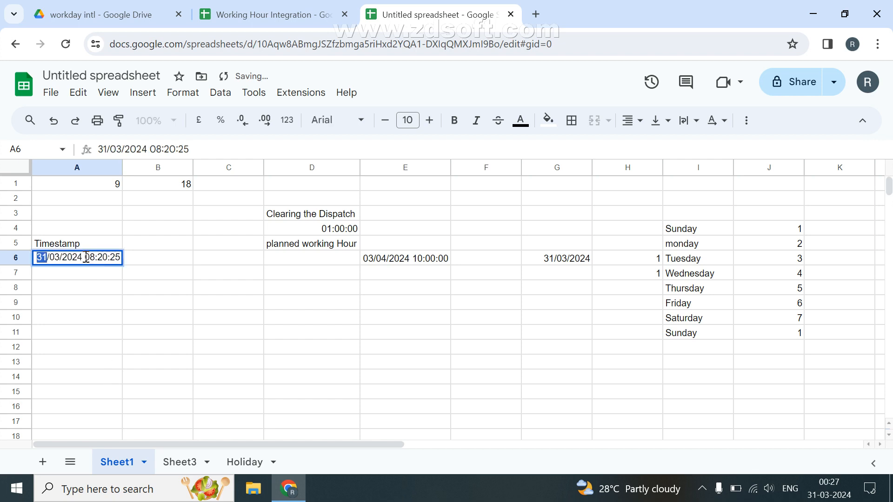
pyautogui.write('30')
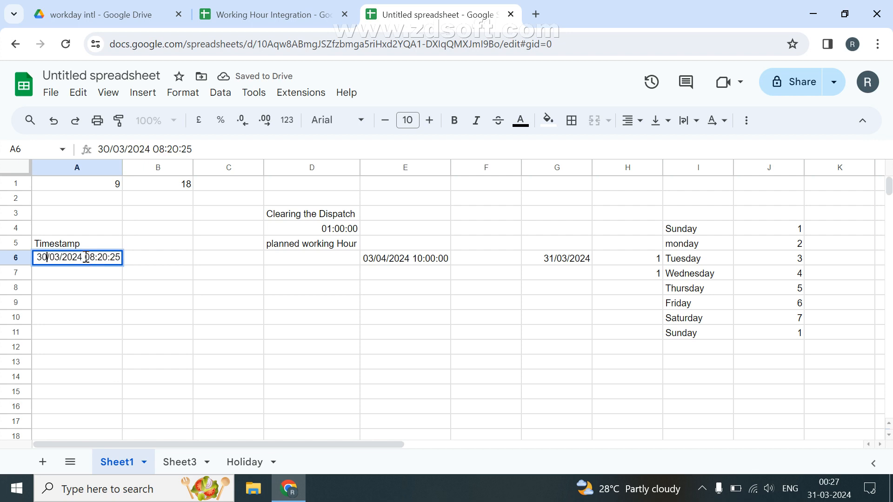
pyautogui.press('Return')
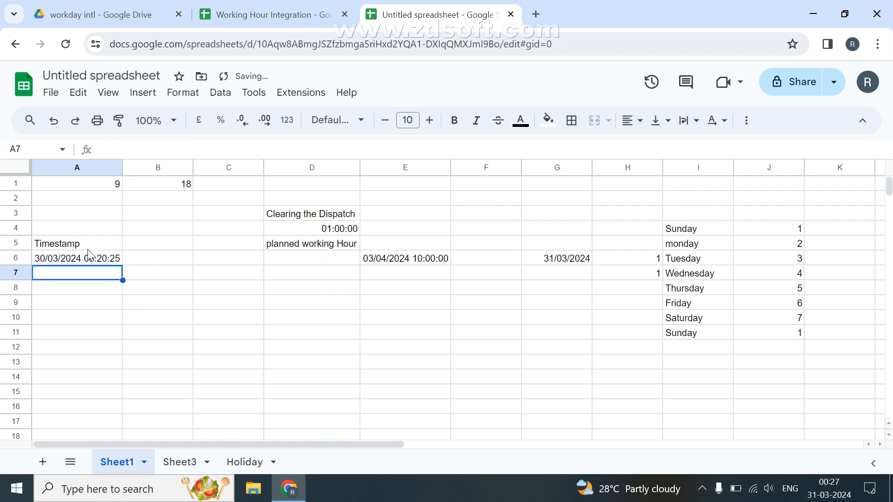
pyautogui.doubleClick(77, 255)
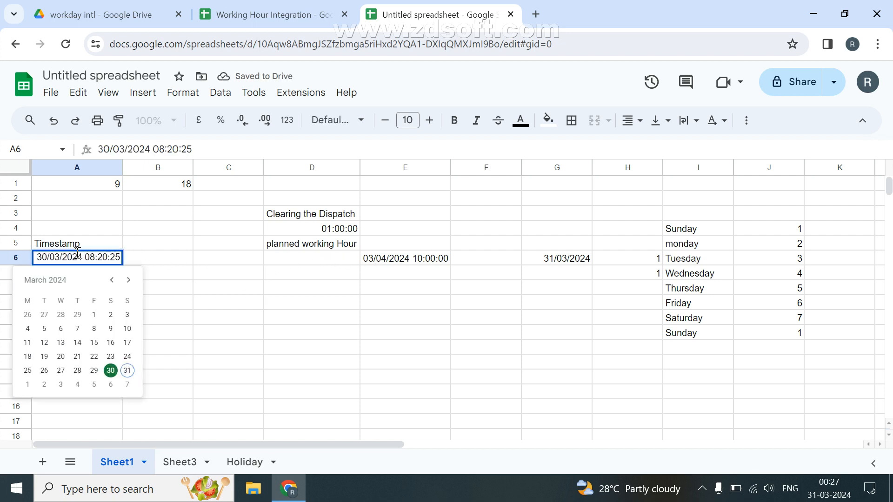
pyautogui.click(55, 257)
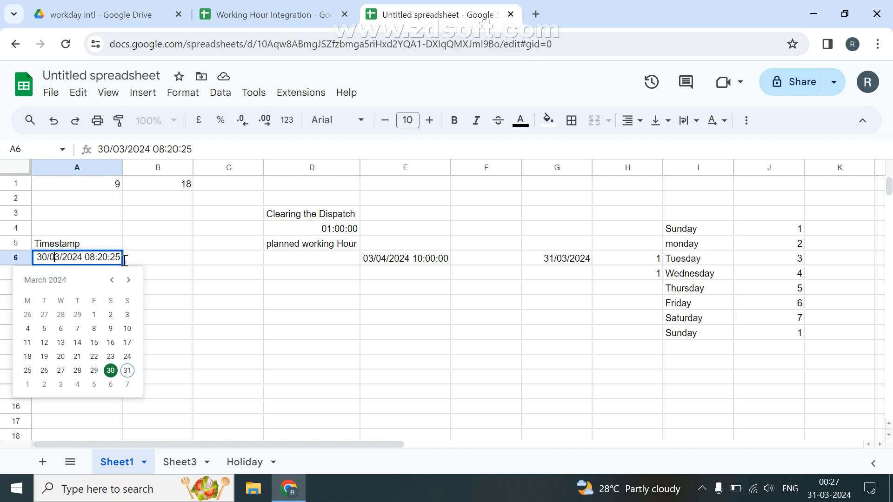
# Step: Point the WEEKDAY function in the E6 formula to A6 instead of G6
pyautogui.doubleClick(421, 257)
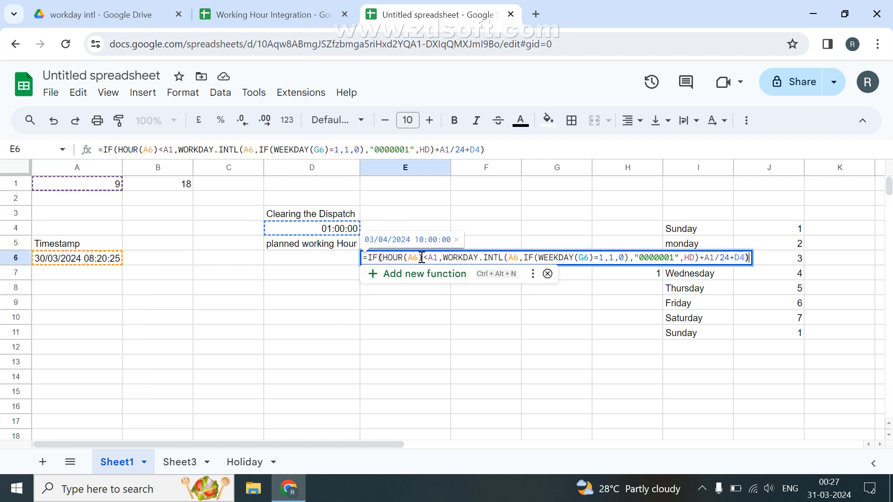
pyautogui.click(580, 258)
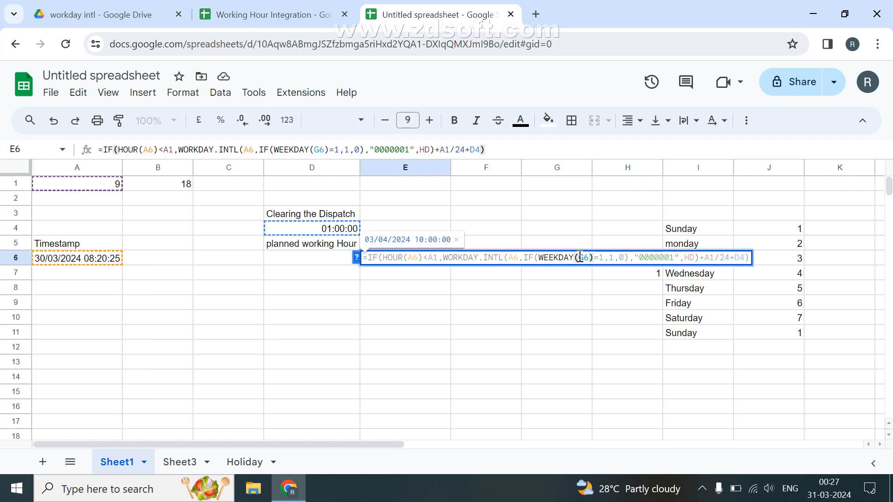
pyautogui.doubleClick(582, 257)
pyautogui.press('BackSpace')
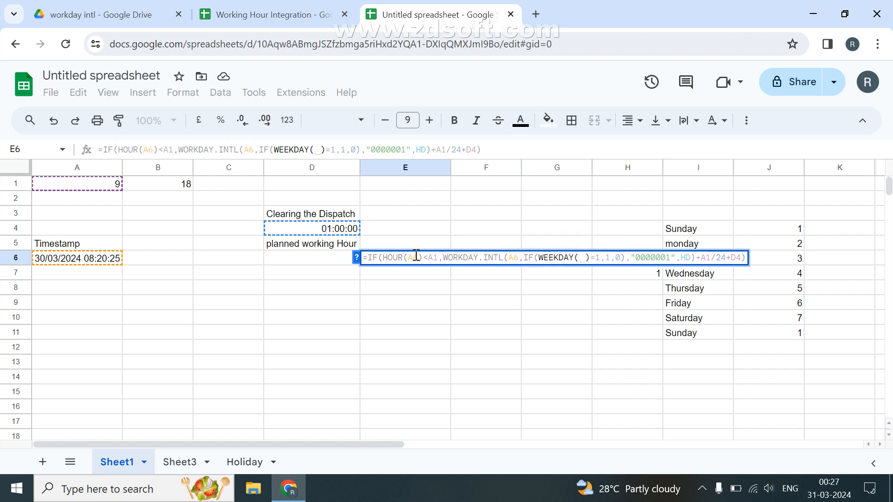
pyautogui.click(66, 261)
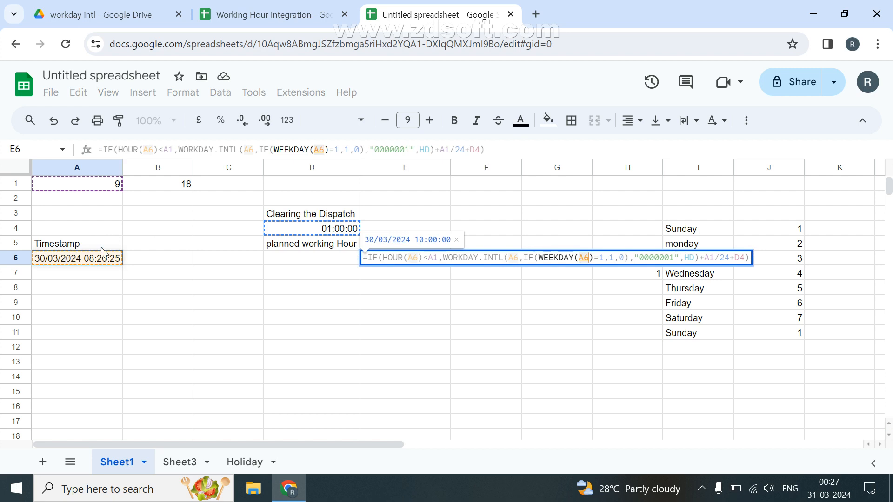
pyautogui.press('Return')
# Step: Clear the test date, formulas and weekday list from columns G to K
pyautogui.click(564, 264)
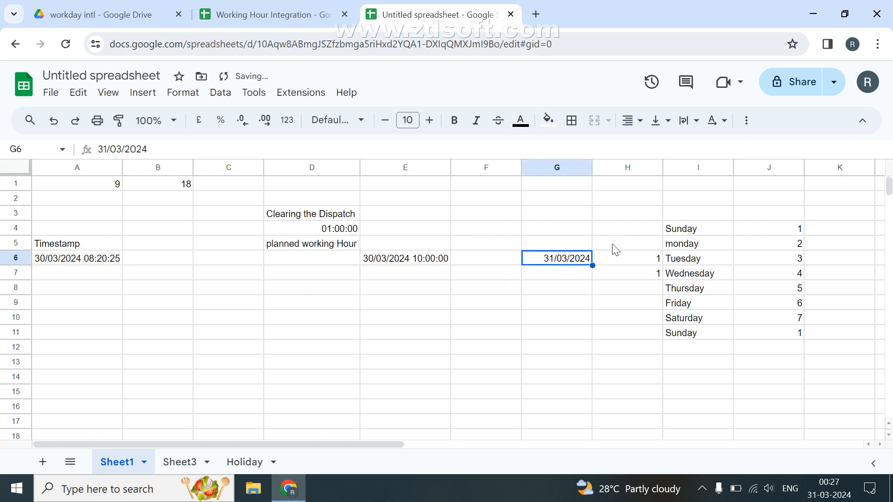
pyautogui.press('Up')
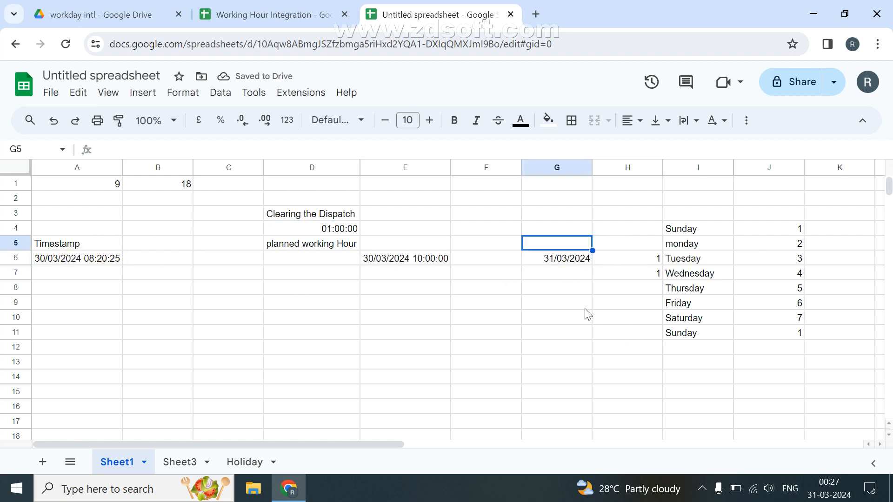
pyautogui.hotkey('ctrl', 'space')
pyautogui.hotkey('shift', 'Right')
pyautogui.hotkey('shift', 'Right')
pyautogui.hotkey('shift', 'Right')
pyautogui.hotkey('shift', 'Right')
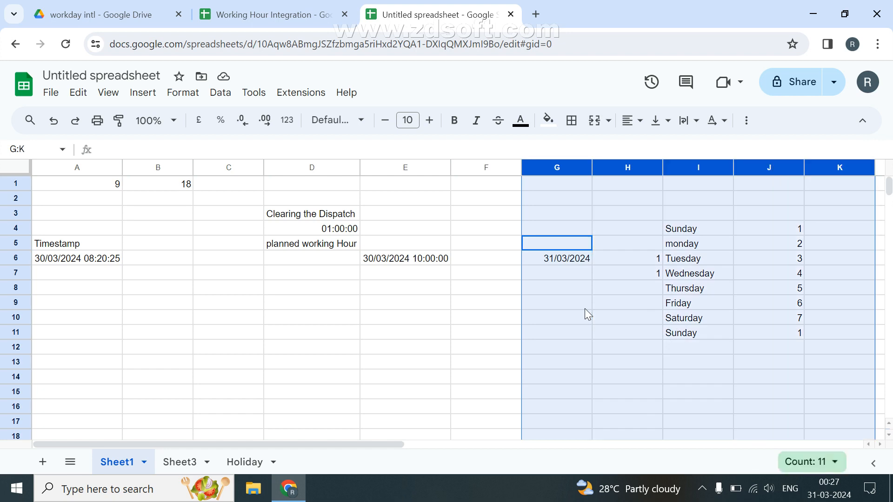
pyautogui.press('Delete')
# Step: Set the timestamp in A6 to 31/03/2024 08:20:25 to test a Sunday order
pyautogui.press('Home')
pyautogui.press('Down')
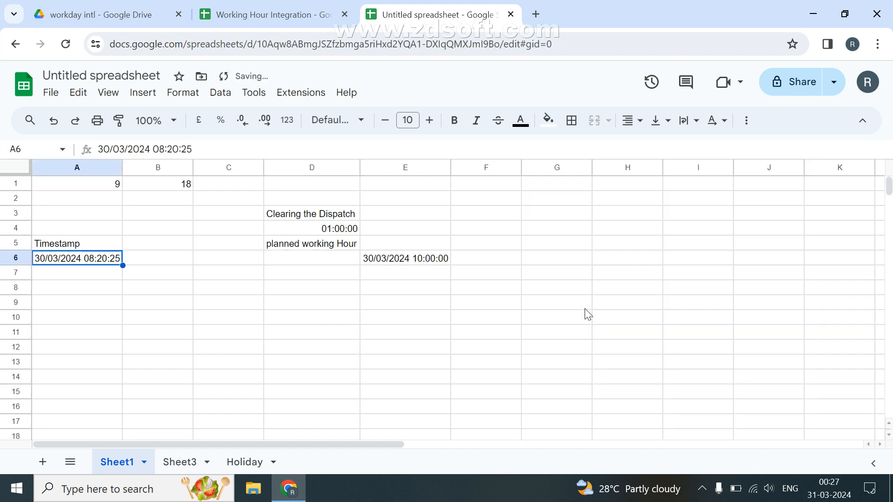
pyautogui.press('F2')
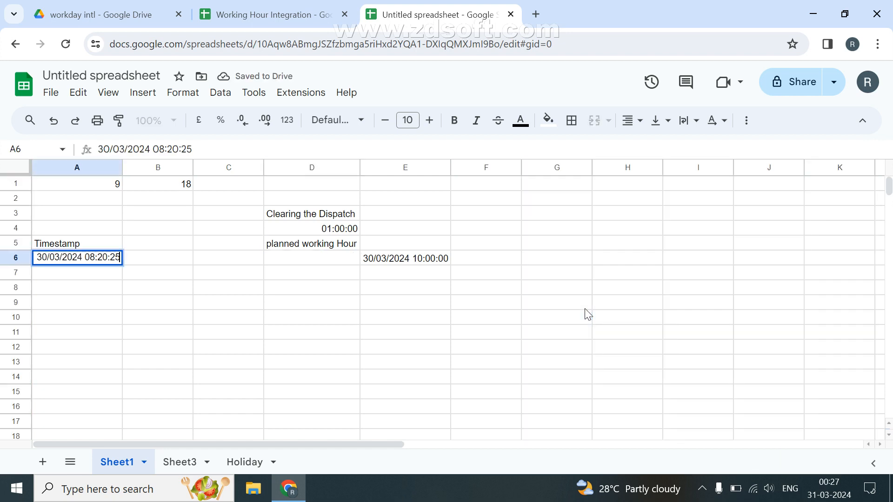
pyautogui.hotkey('shift', 'Right')
pyautogui.hotkey('shift', 'Right')
pyautogui.write('31')
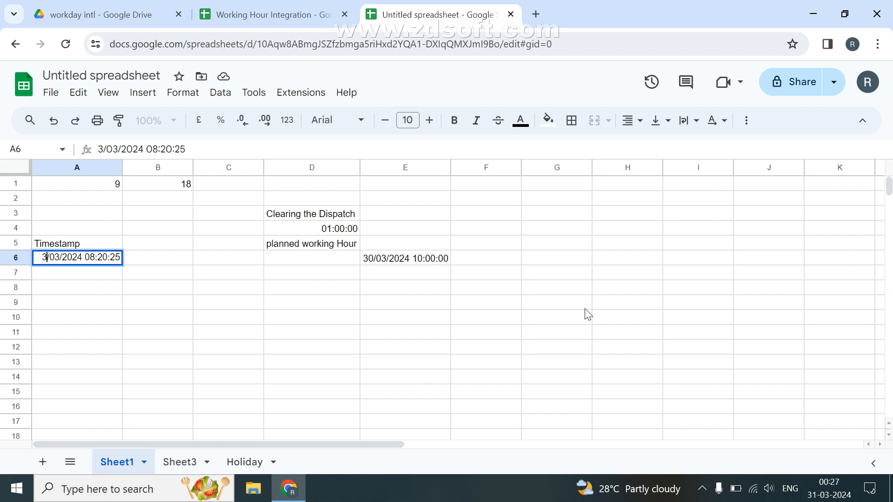
pyautogui.press('Return')
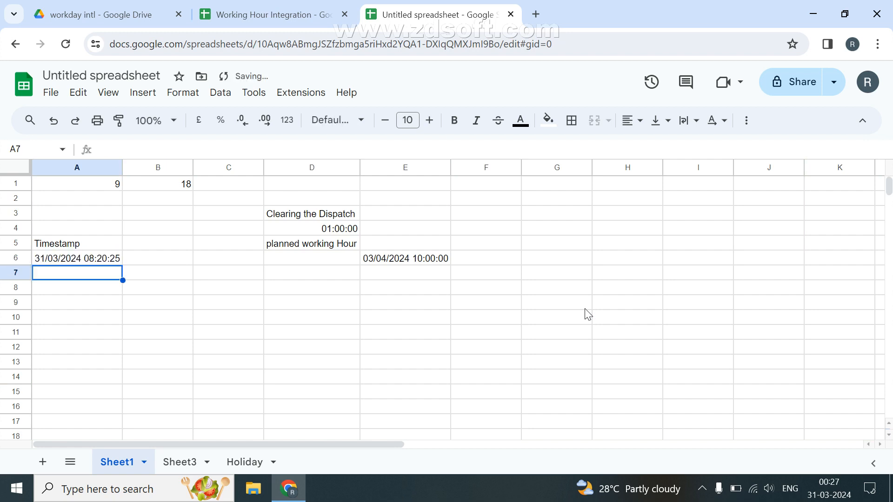
# Step: Review the completion formula in E6 and the dates listed on the Holiday sheet, and return to Sheet1
pyautogui.click(446, 262)
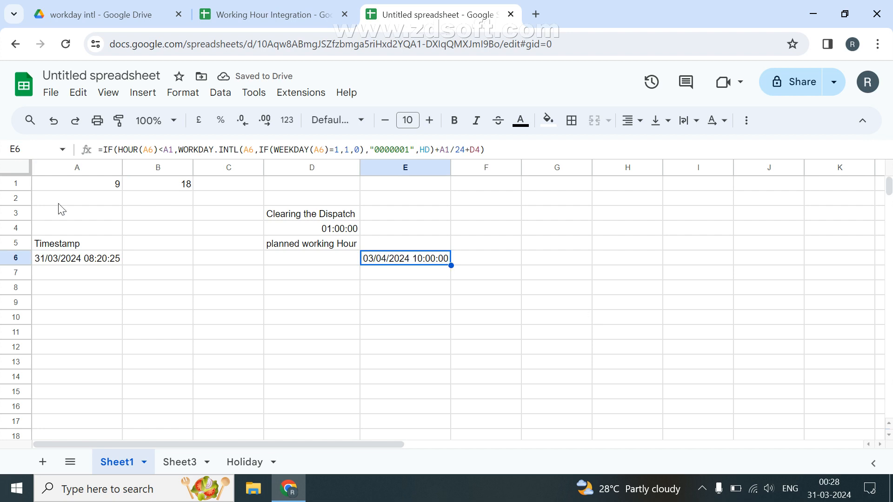
pyautogui.doubleClick(63, 262)
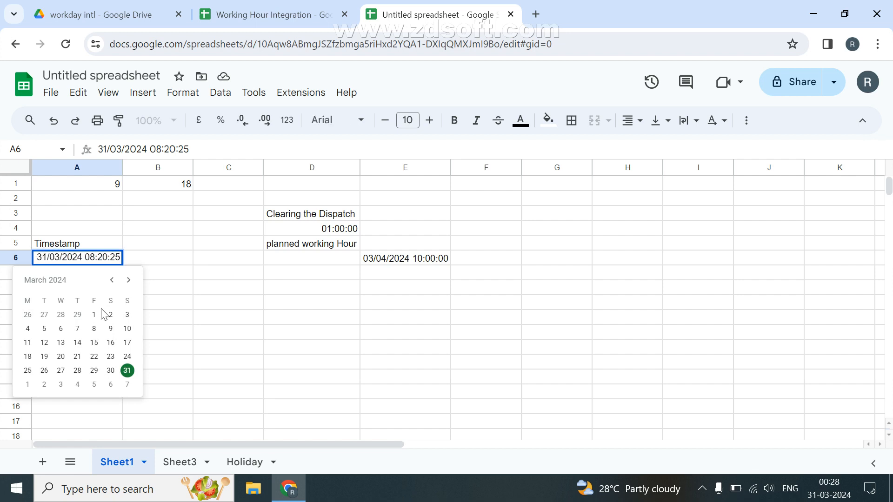
pyautogui.click(240, 462)
pyautogui.click(110, 218)
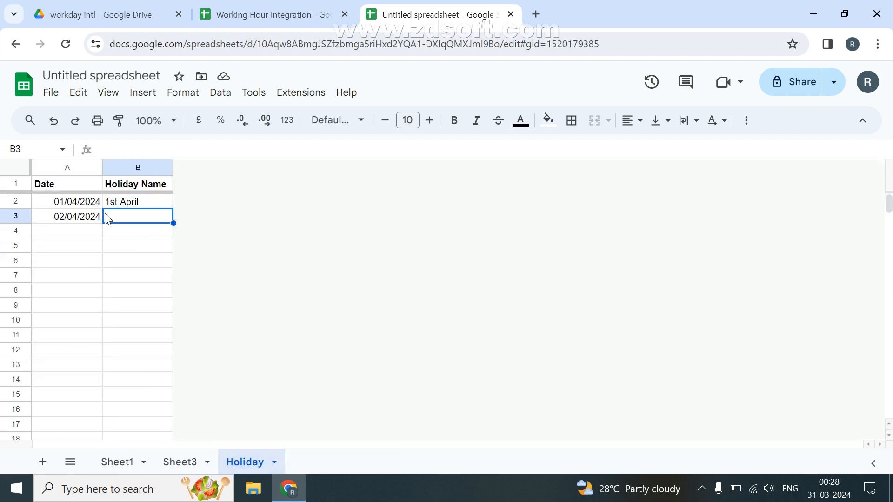
pyautogui.click(109, 464)
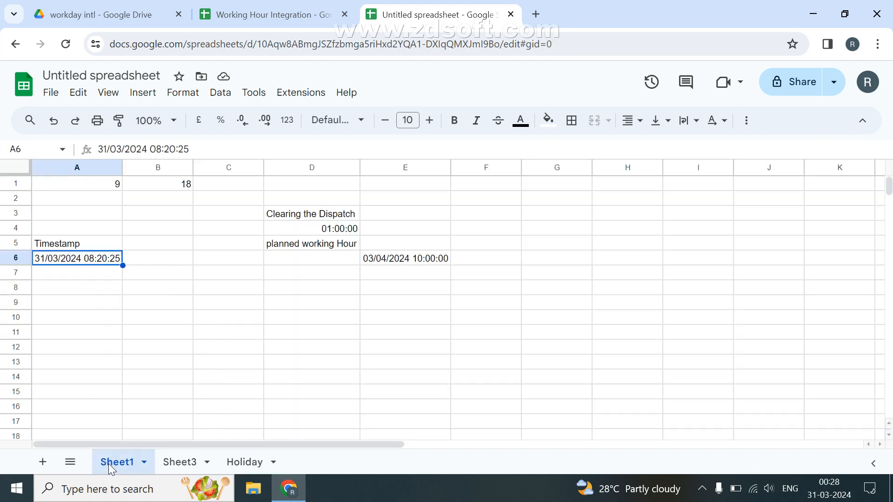
# Step: Change the day in the A6 timestamp to 01, making it 01/03/2024 08:20:25
pyautogui.hotkey('shift', 'Right')
pyautogui.hotkey('shift', 'Right')
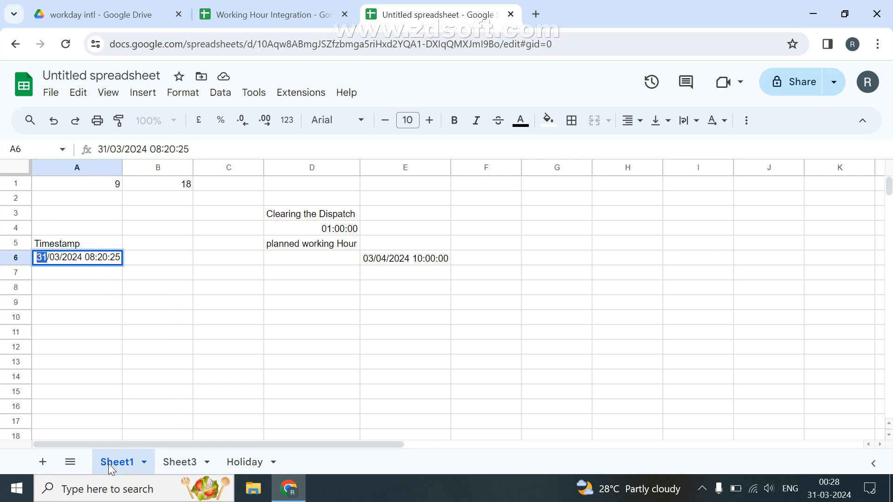
pyautogui.write('01')
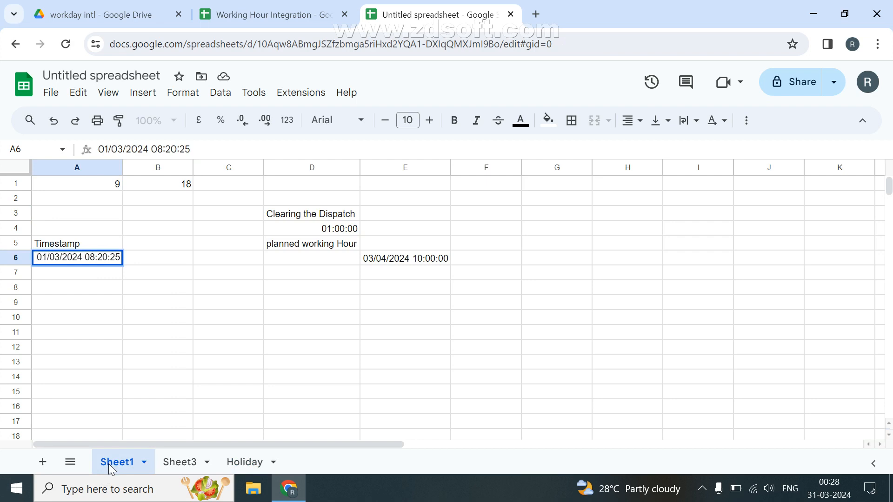
pyautogui.press('Return')
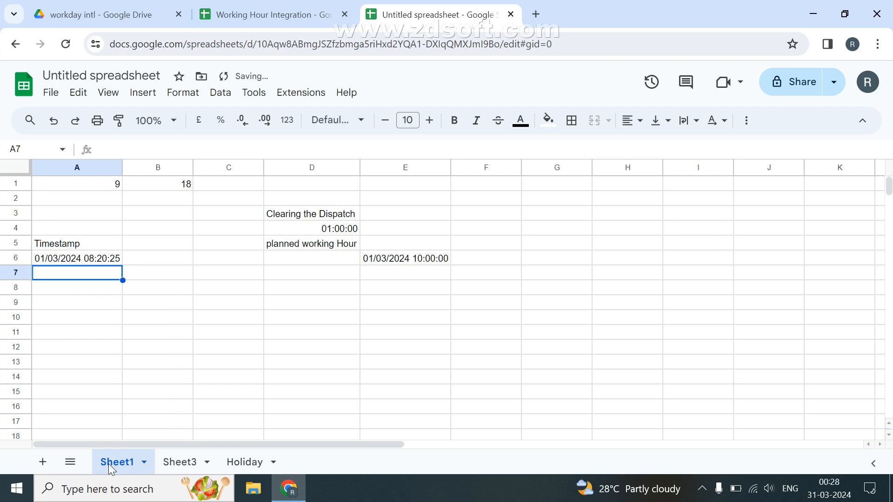
# Step: Change the month in the A6 timestamp to 04, making it 01/04/2024 08:20:25, and check the planned completion in E6
pyautogui.click(396, 261)
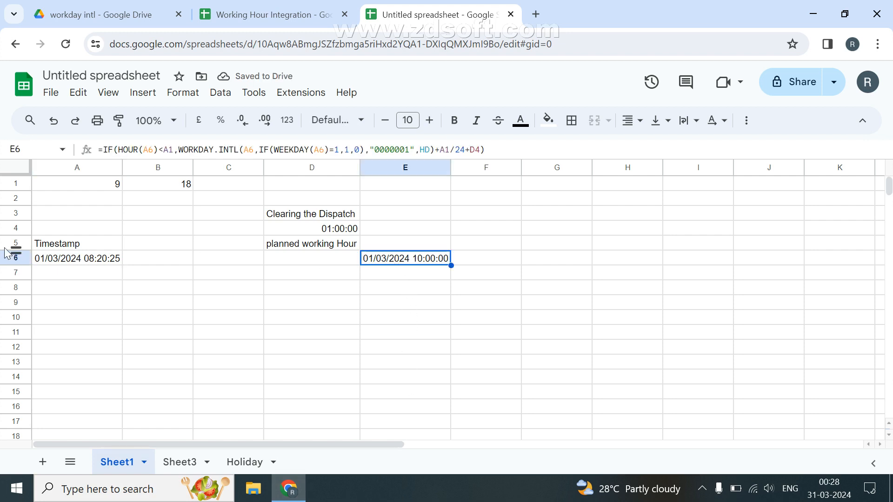
pyautogui.click(59, 263)
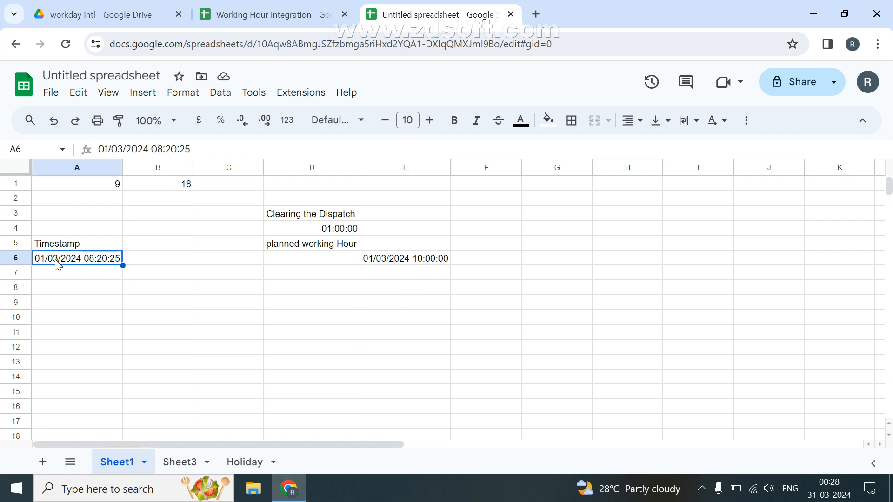
pyautogui.doubleClick(52, 261)
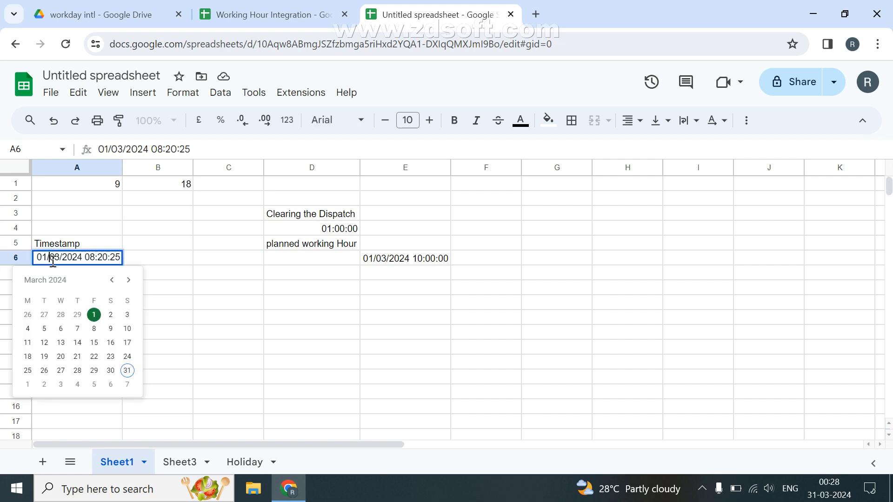
pyautogui.press('BackSpace')
pyautogui.write('04')
pyautogui.press('Return')
pyautogui.click(367, 260)
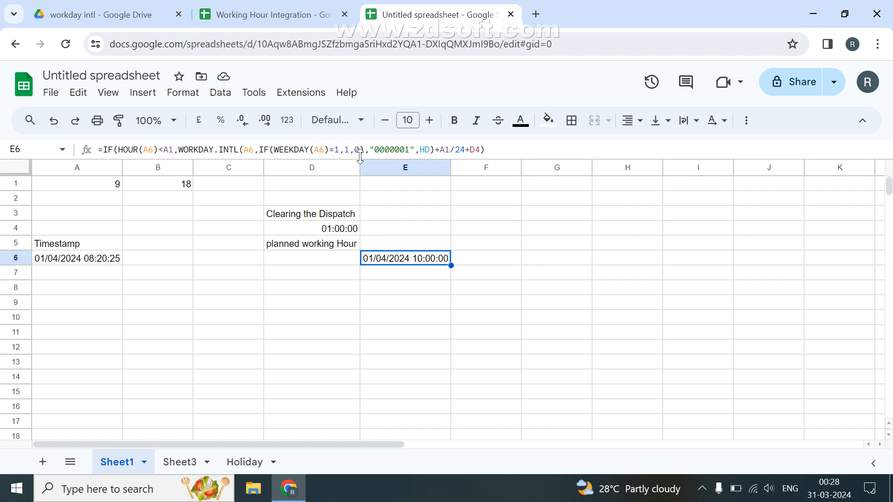
pyautogui.click(550, 261)
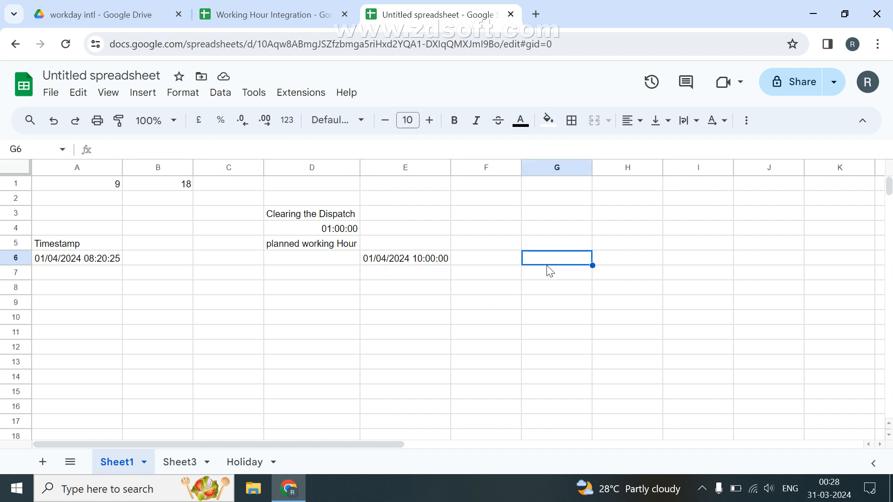
pyautogui.write('=')
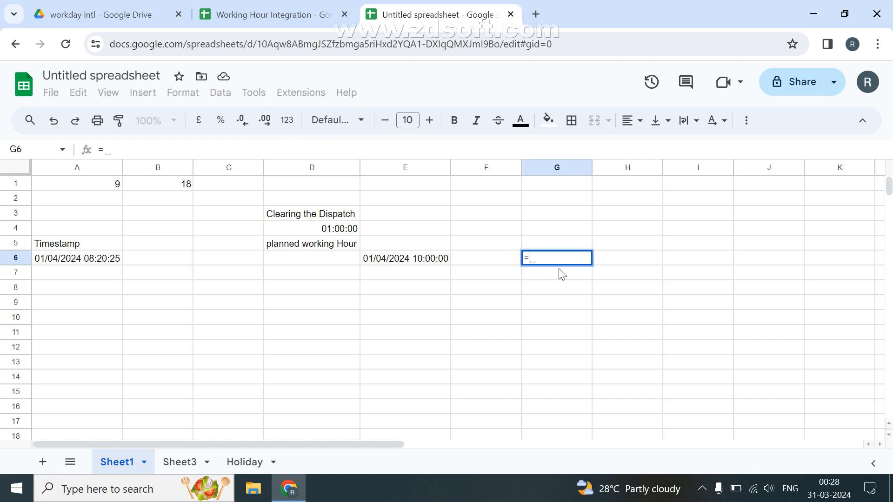
pyautogui.write('mact')
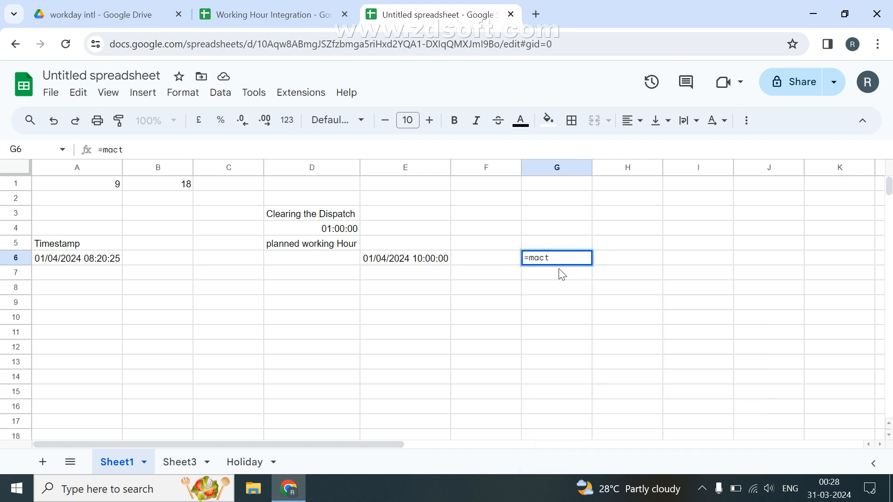
pyautogui.press('BackSpace')
pyautogui.press('BackSpace')
pyautogui.write('tcj')
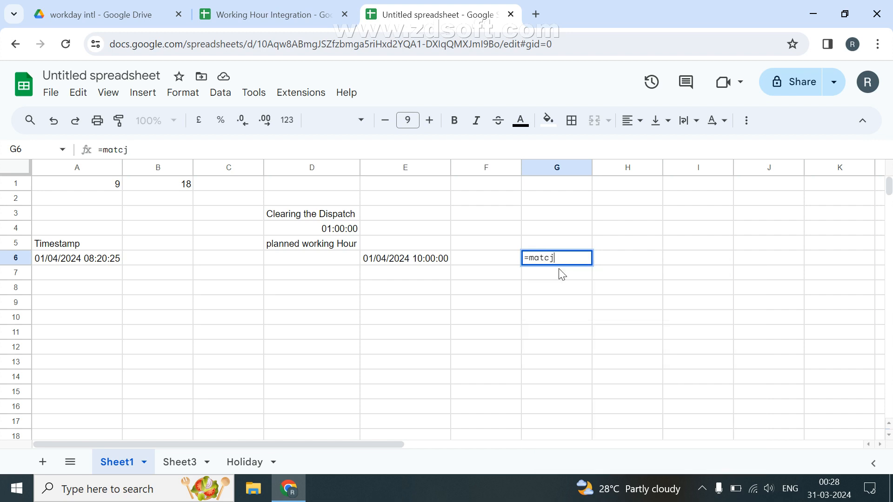
pyautogui.press('BackSpace')
pyautogui.press('Tab')
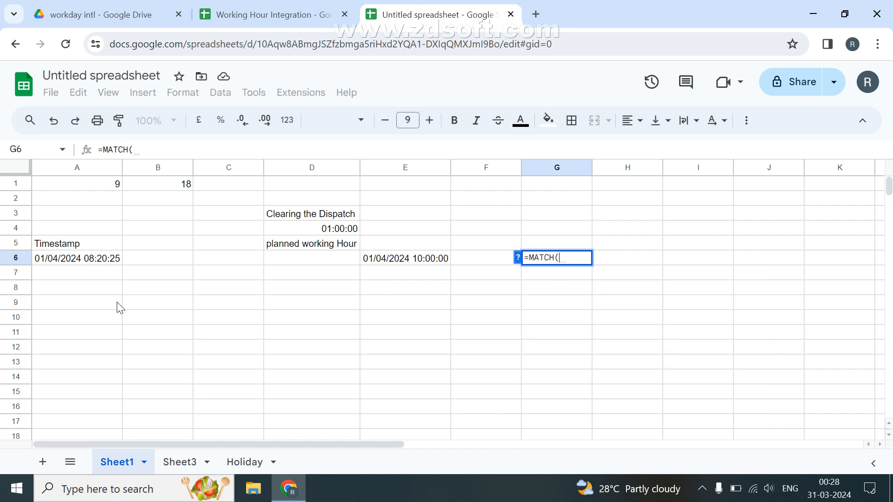
pyautogui.click(68, 265)
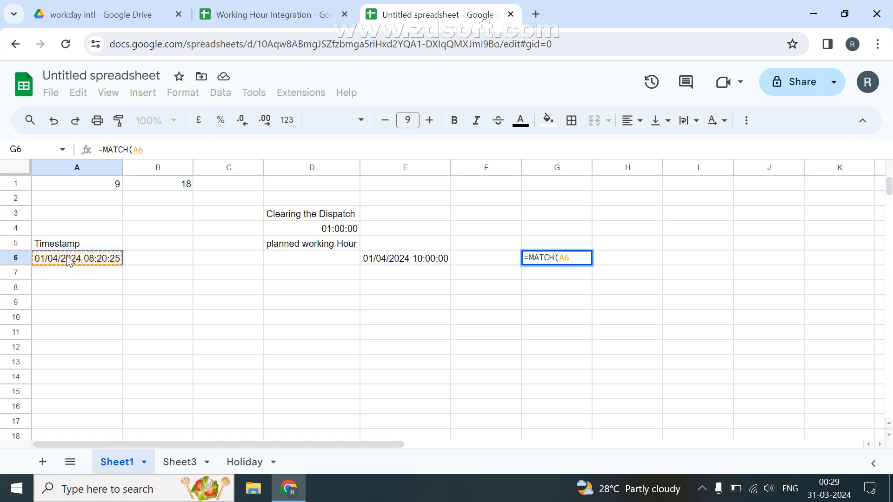
pyautogui.press('BackSpace')
pyautogui.press('BackSpace')
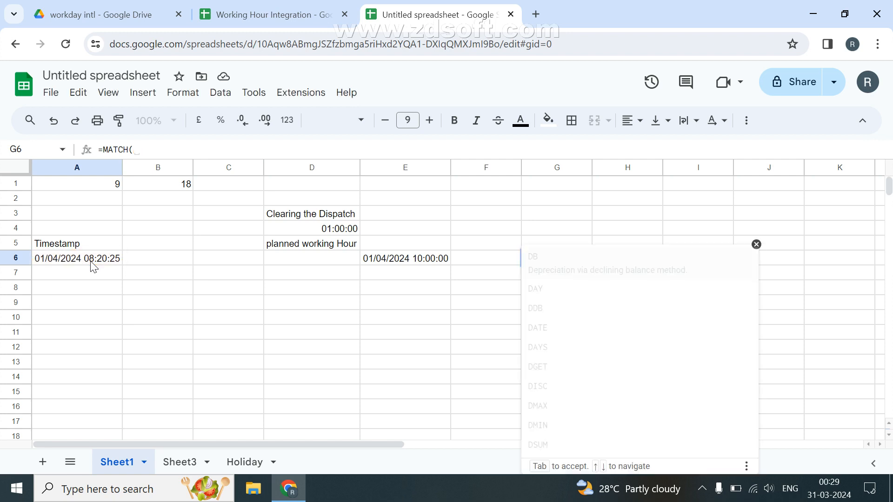
pyautogui.write('date')
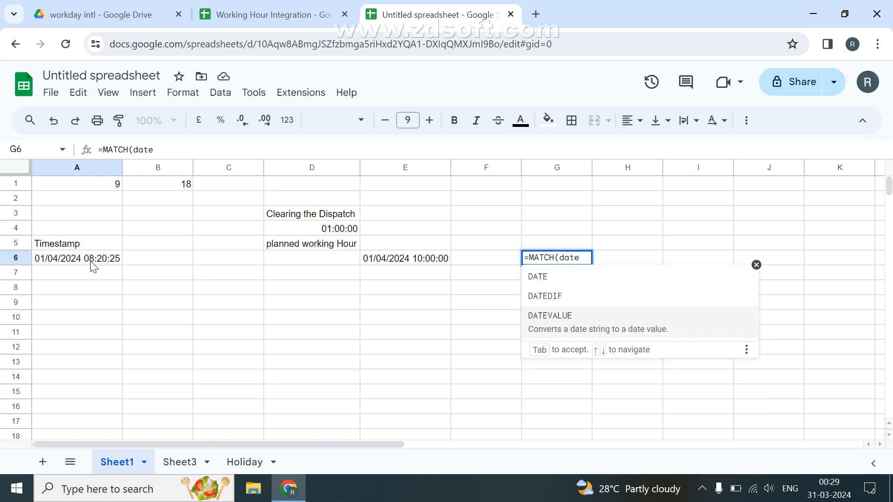
pyautogui.press('Escape')
pyautogui.press('Escape')
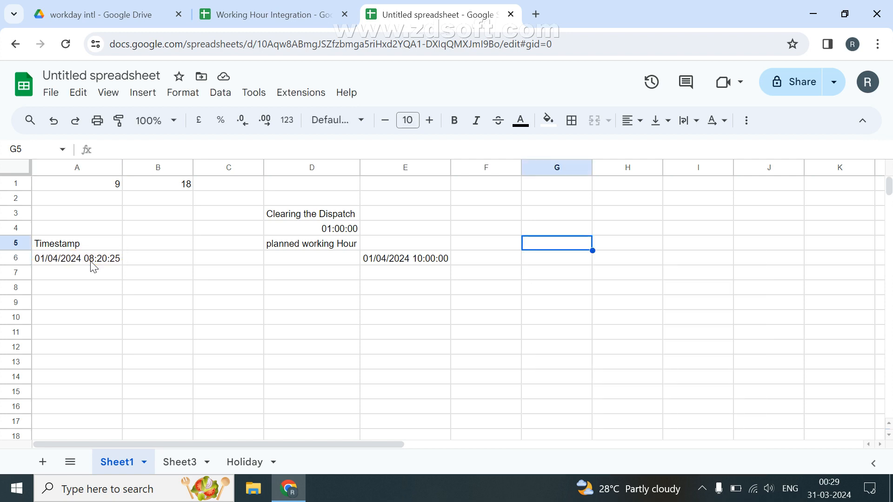
# Step: Enter =DATEVALUE(A6) in B6 to extract the date part of the timestamp
pyautogui.press('Left')
pyautogui.press('Left')
pyautogui.press('Left')
pyautogui.press('Left')
pyautogui.press('Left')
pyautogui.write('=')
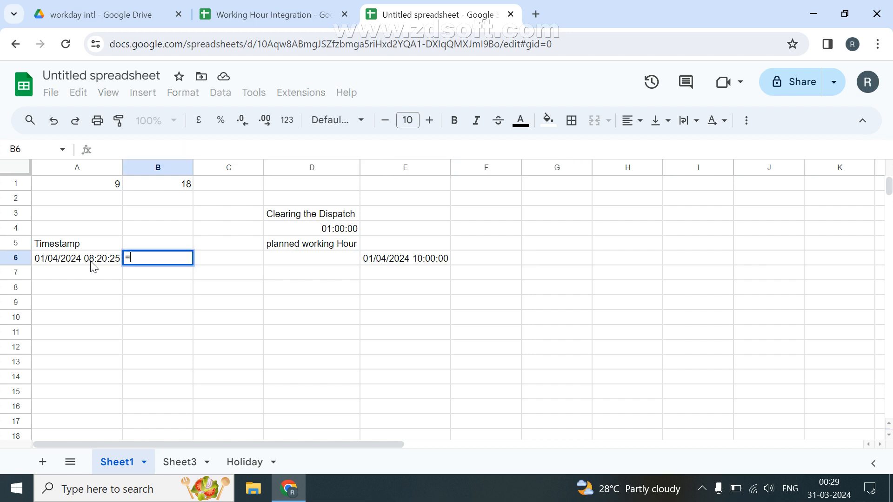
pyautogui.write('dat')
pyautogui.press('Down')
pyautogui.press('Down')
pyautogui.press('Tab')
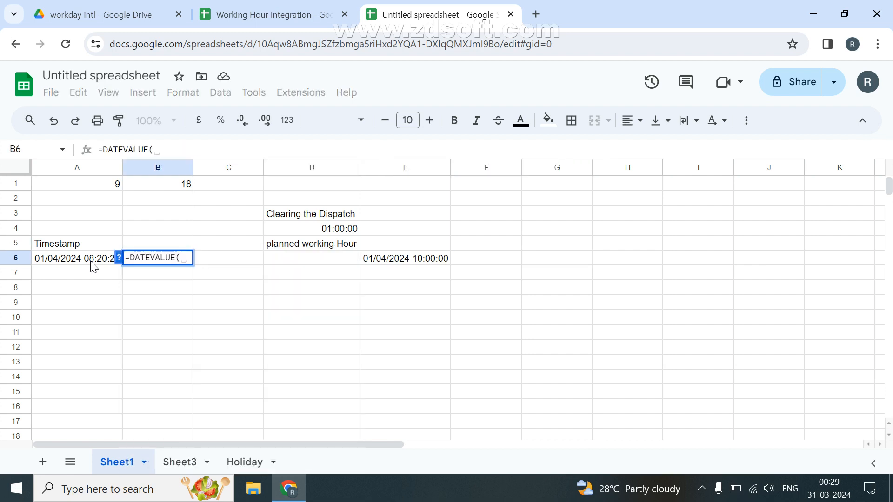
pyautogui.press('Left')
pyautogui.press('Return')
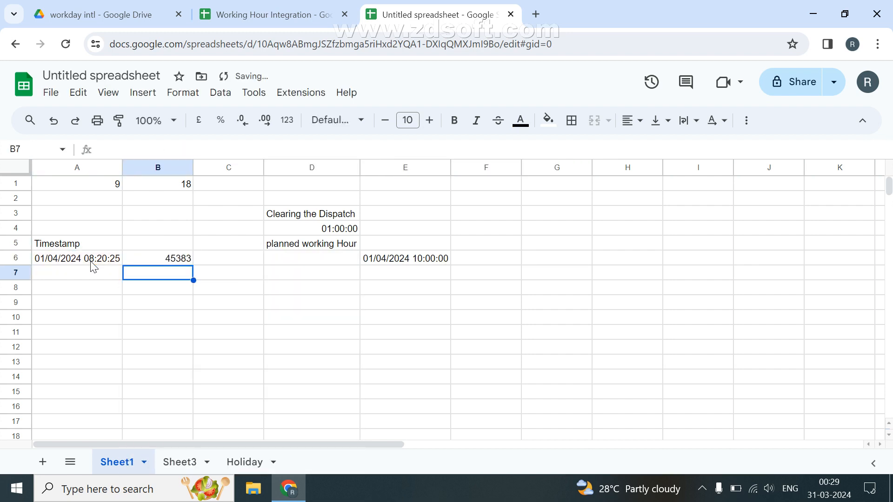
# Step: Format B6 as a date, compare it with the dates on the Holiday sheet, and return to Sheet1
pyautogui.click(169, 258)
pyautogui.click(287, 120)
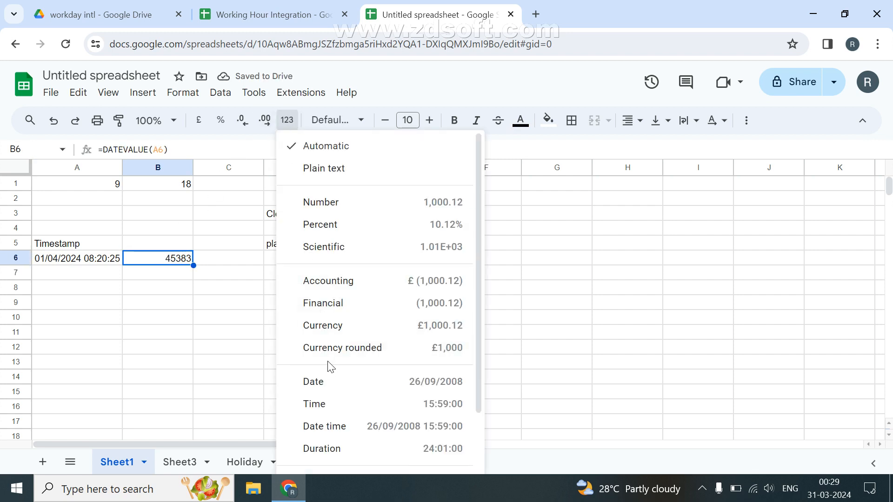
pyautogui.click(328, 375)
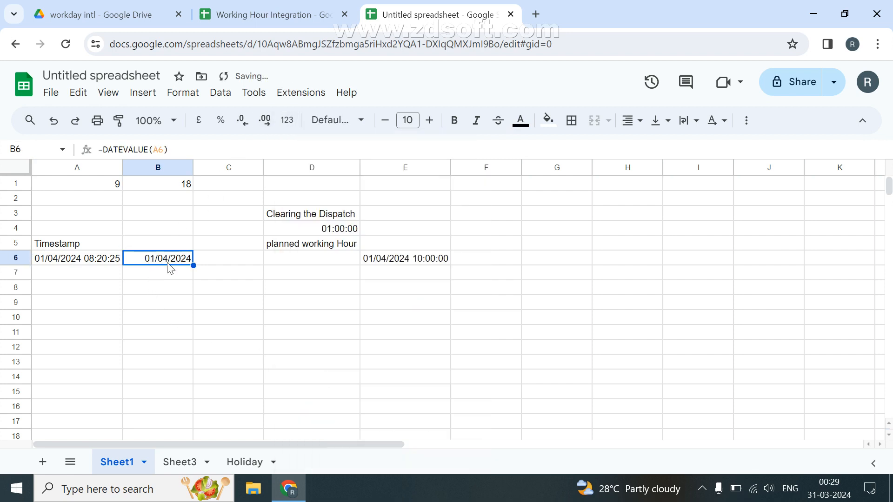
pyautogui.click(245, 462)
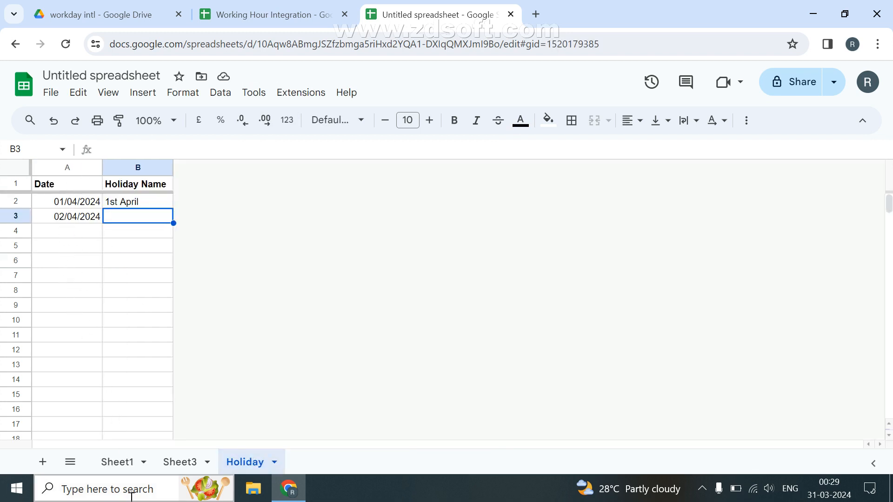
pyautogui.click(125, 463)
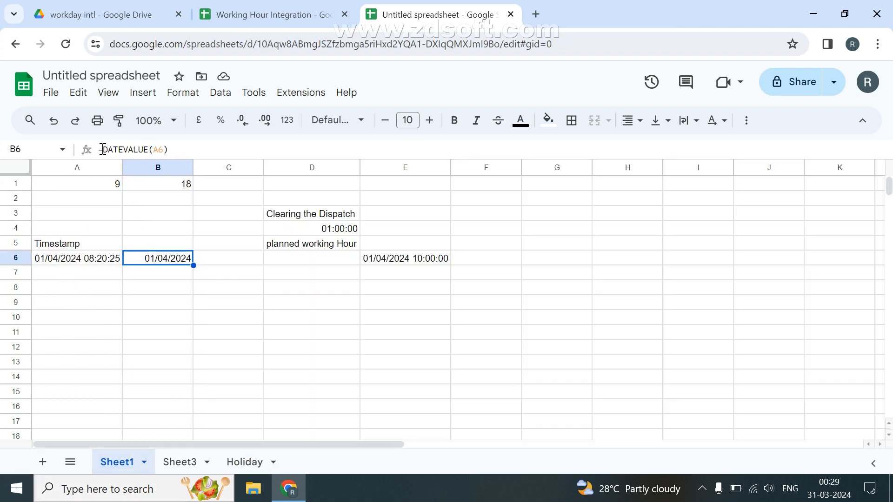
# Step: Clear the DATEVALUE formula from B6
pyautogui.moveTo(102, 149); pyautogui.dragTo(219, 152)
pyautogui.press('BackSpace')
pyautogui.press('Return')
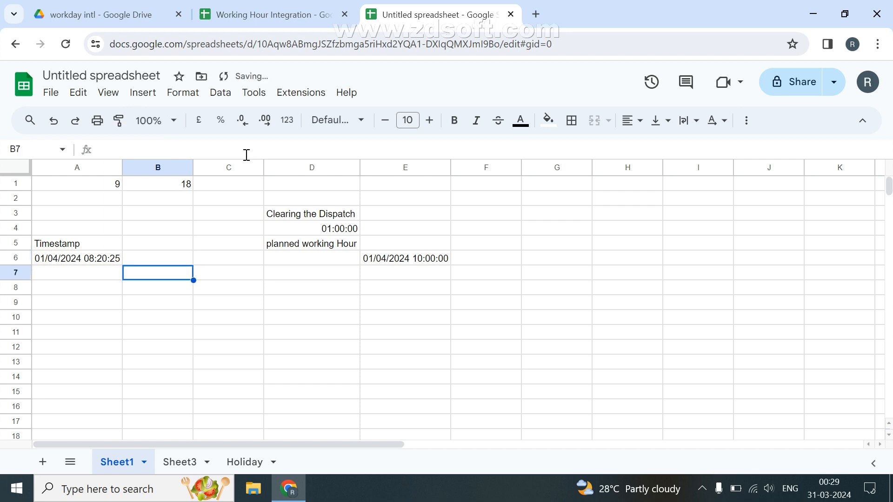
# Step: Start a MATCH formula in G6 with DATEVALUE(A6) as the search key
pyautogui.click(535, 248)
pyautogui.click(535, 254)
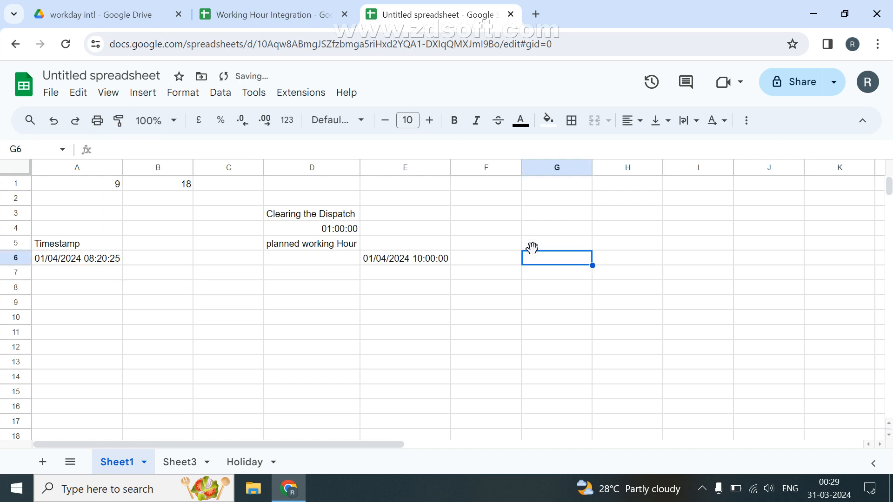
pyautogui.write('=match')
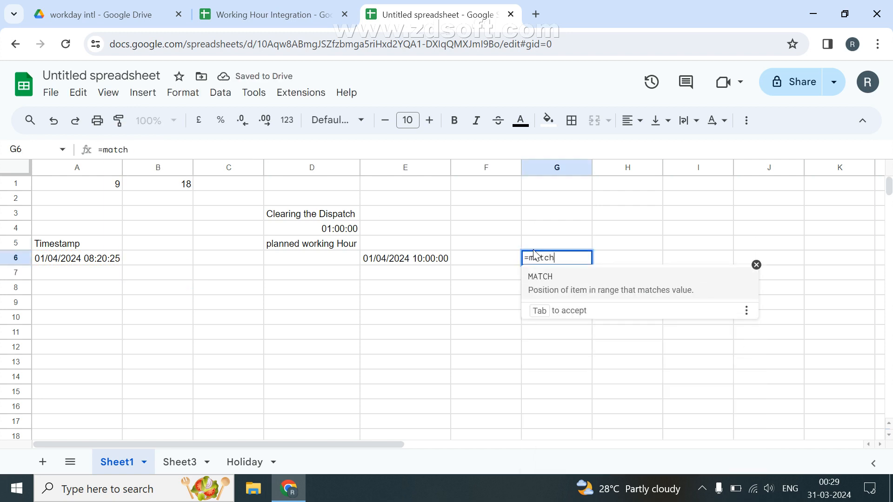
pyautogui.press('Tab')
pyautogui.write('date')
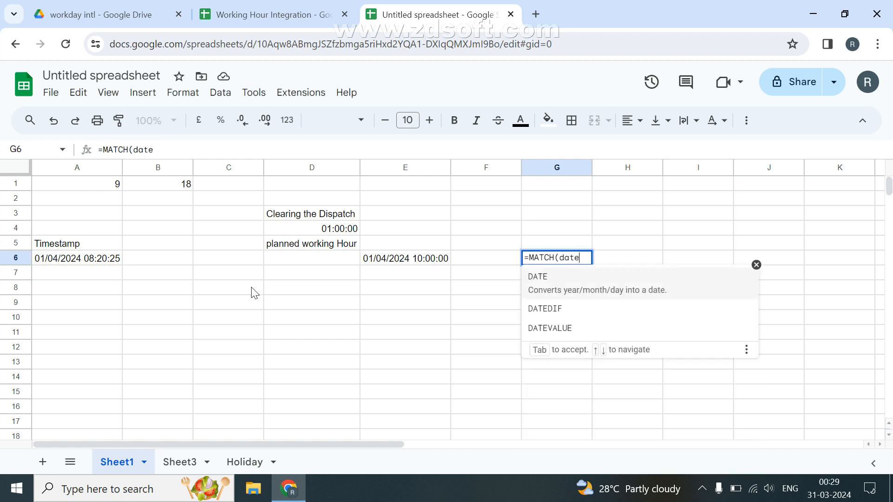
pyautogui.press('Down')
pyautogui.press('Down')
pyautogui.press('Tab')
pyautogui.press('Left')
pyautogui.press('Left')
pyautogui.press('Left')
pyautogui.press('Left')
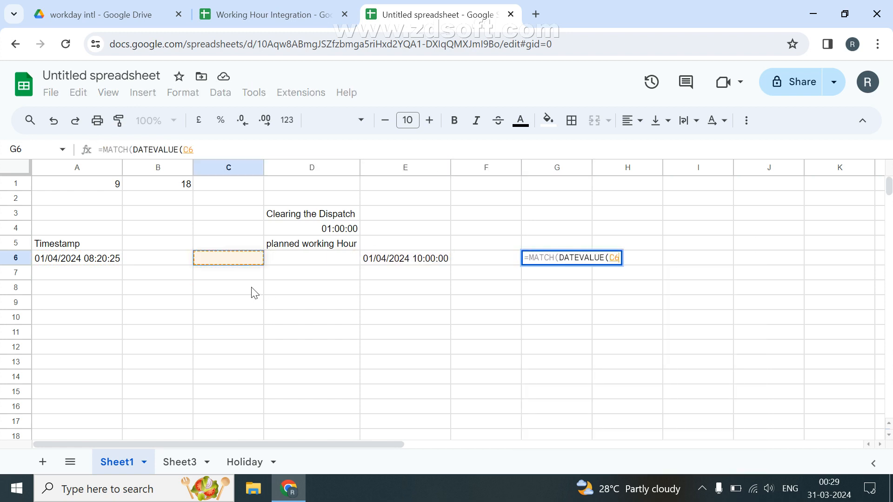
pyautogui.press('Left')
pyautogui.press('Left')
pyautogui.write(')')
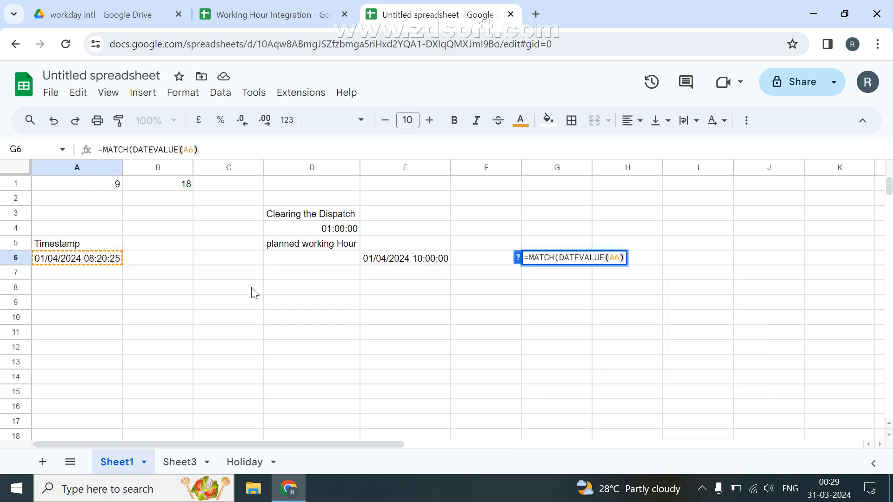
# Step: Add DATEVALUE(Holiday!A2:A) as the lookup range of the MATCH formula in G6
pyautogui.write(',date')
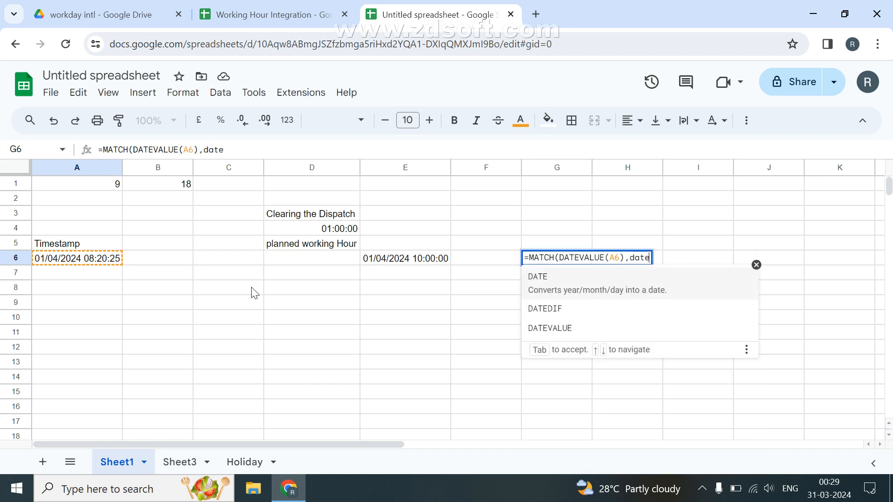
pyautogui.press('Down')
pyautogui.press('Down')
pyautogui.press('Tab')
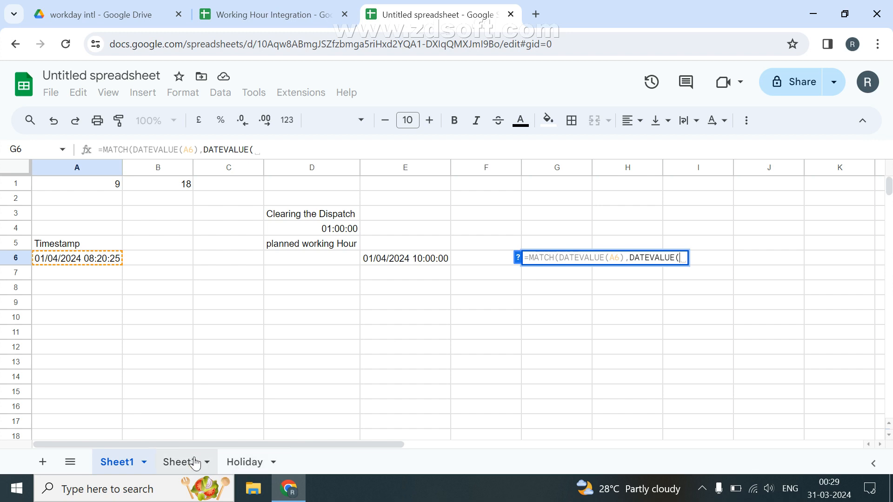
pyautogui.click(235, 462)
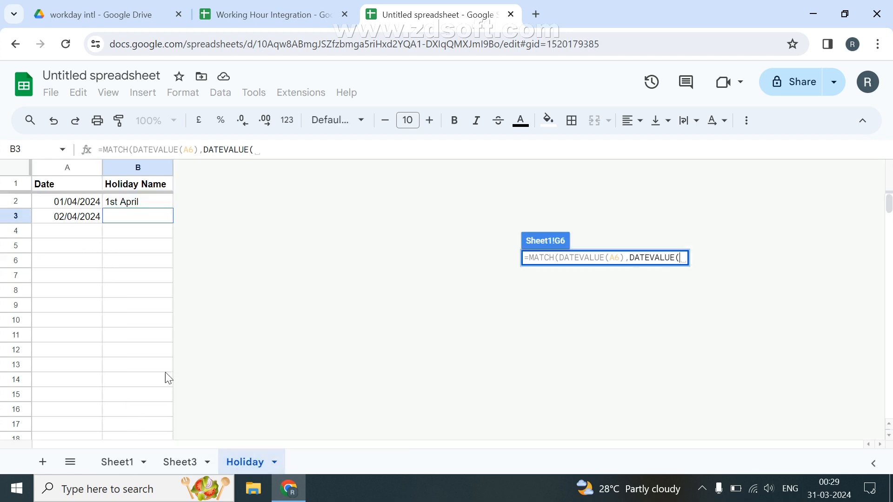
pyautogui.click(79, 205)
pyautogui.write(':A')
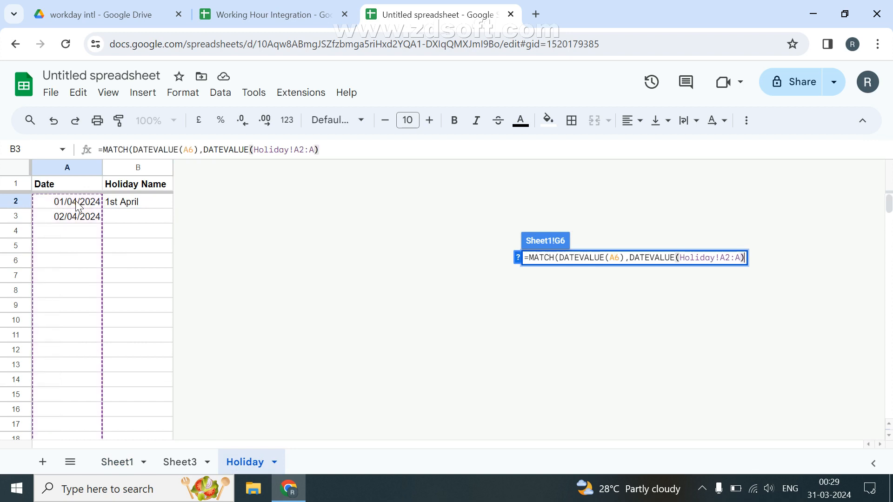
# Step: Finish the G6 formula with match type 0, wrap it in ArrayFormula, and set the cell's number format to Automatic
pyautogui.write('),0')
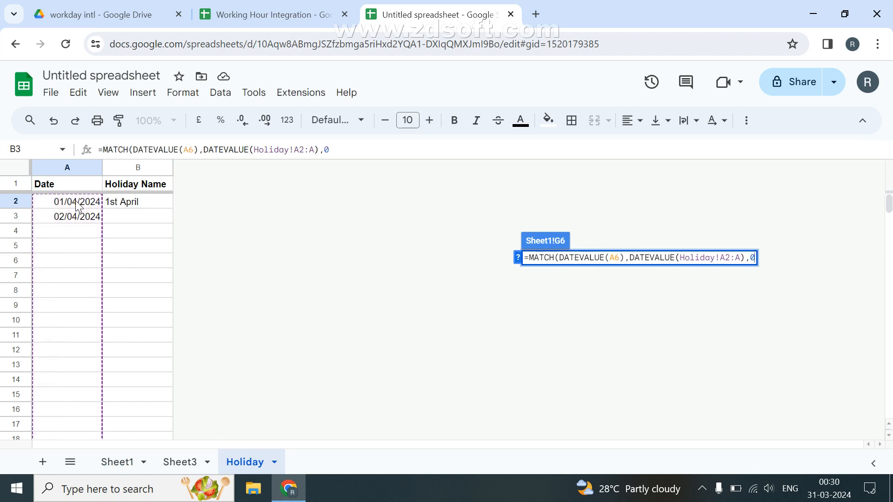
pyautogui.write(')')
pyautogui.hotkey('ctrl', 'shift', 'Return')
pyautogui.press('Return')
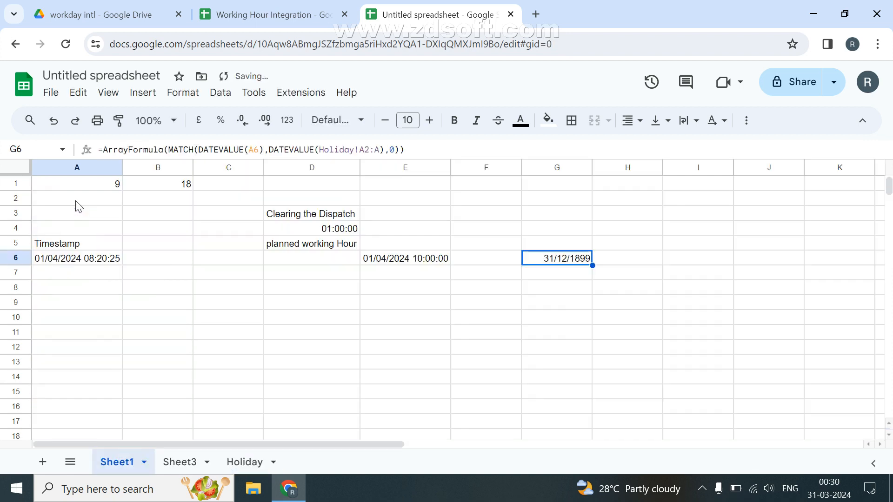
pyautogui.click(287, 120)
pyautogui.click(314, 148)
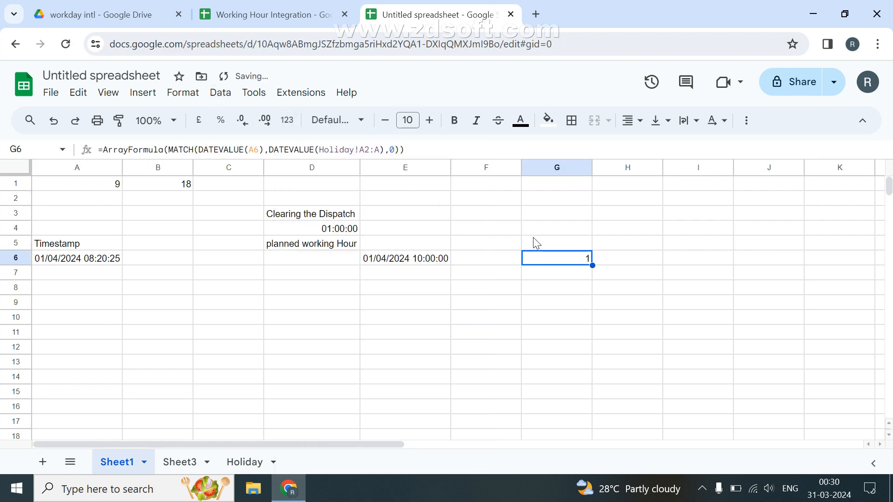
# Step: Change the day of the timestamp in A6 to 02 and select the MATCH result in G6
pyautogui.click(46, 262)
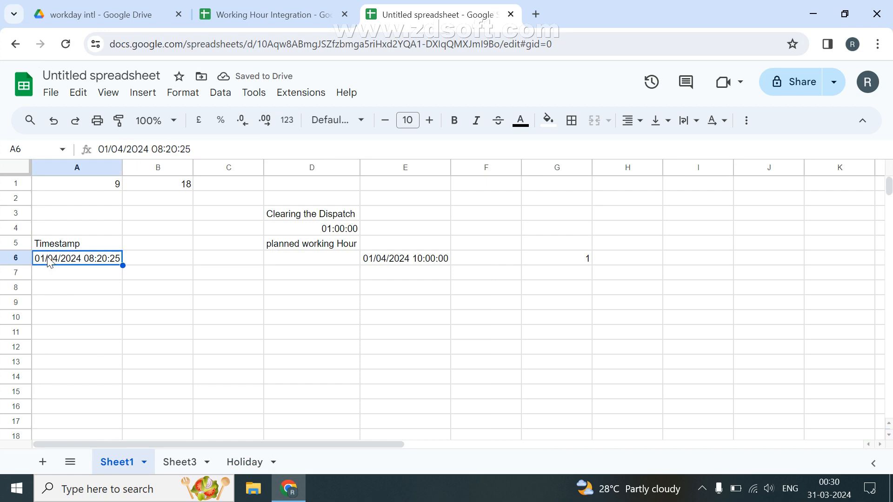
pyautogui.doubleClick(48, 260)
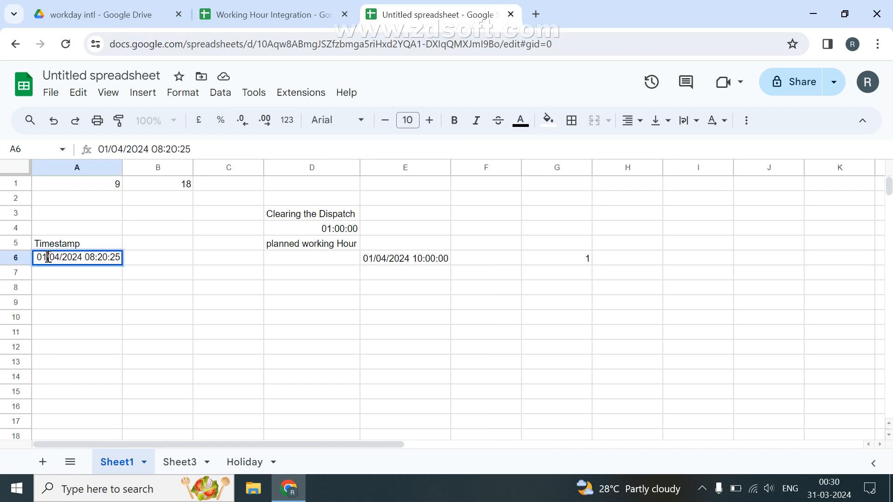
pyautogui.press('Delete')
pyautogui.press('Delete')
pyautogui.write('02')
pyautogui.press('Return')
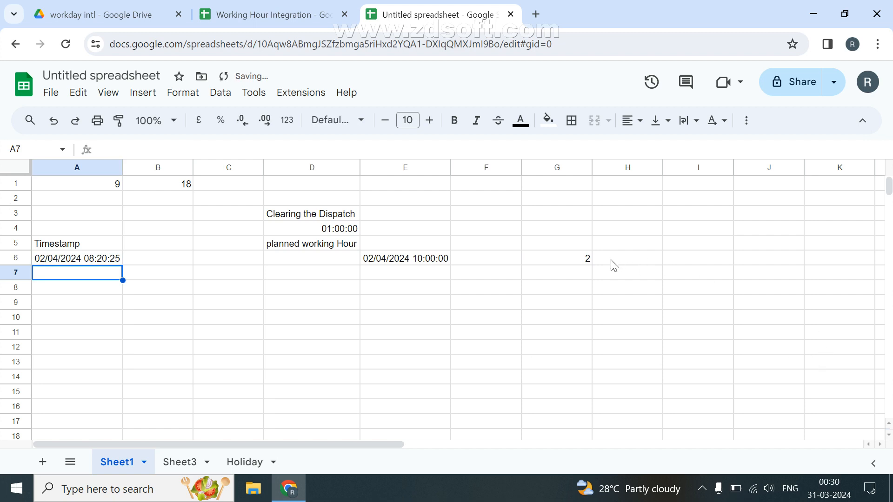
pyautogui.click(587, 260)
# Step: Change the second holiday date, in A3 of the Holiday sheet, to 01/04/2024
pyautogui.click(188, 465)
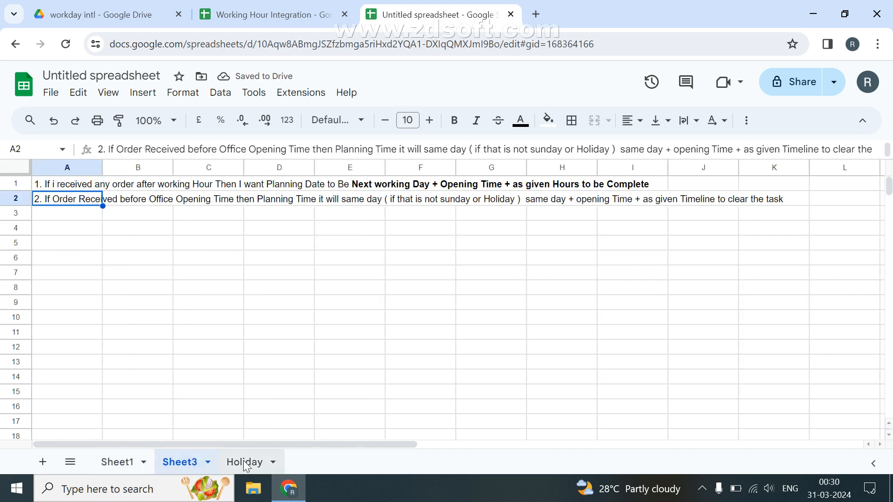
pyautogui.click(243, 462)
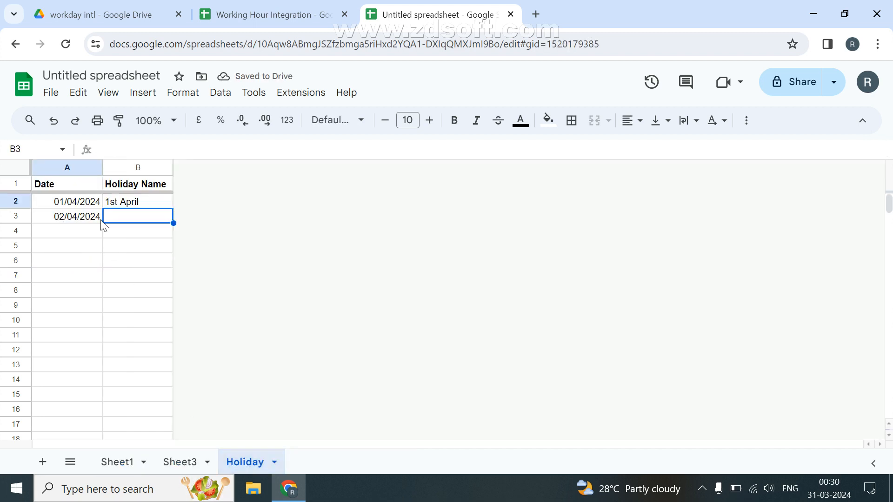
pyautogui.click(68, 221)
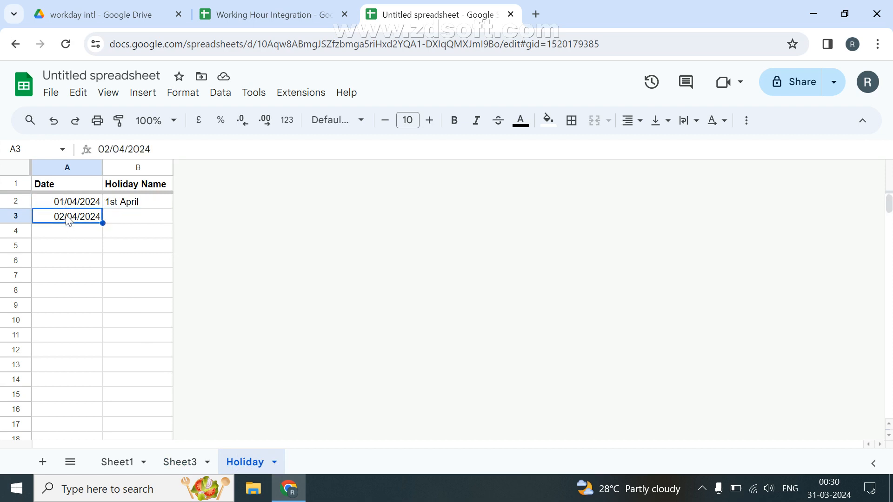
pyautogui.doubleClick(66, 216)
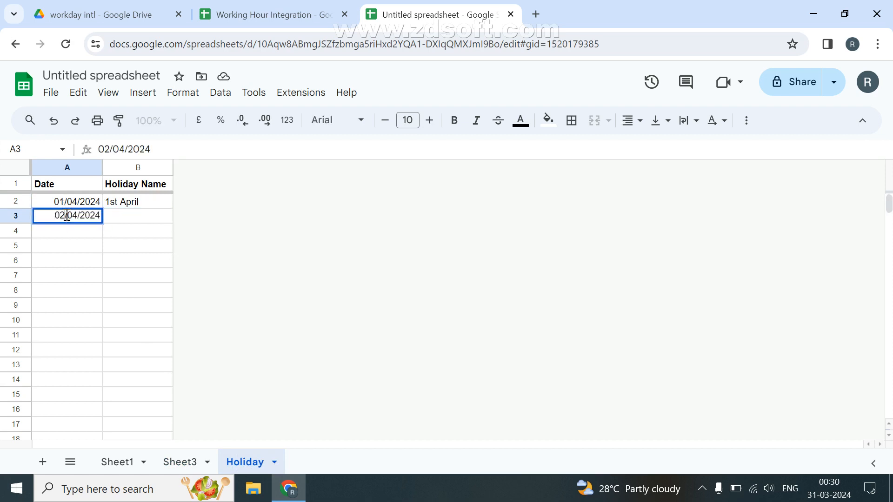
pyautogui.press('BackSpace')
pyautogui.write('1')
pyautogui.press('Return')
# Step: Change the first holiday date, in A2 of the Holiday sheet, to 02/04/2024
pyautogui.press('Up')
pyautogui.press('Up')
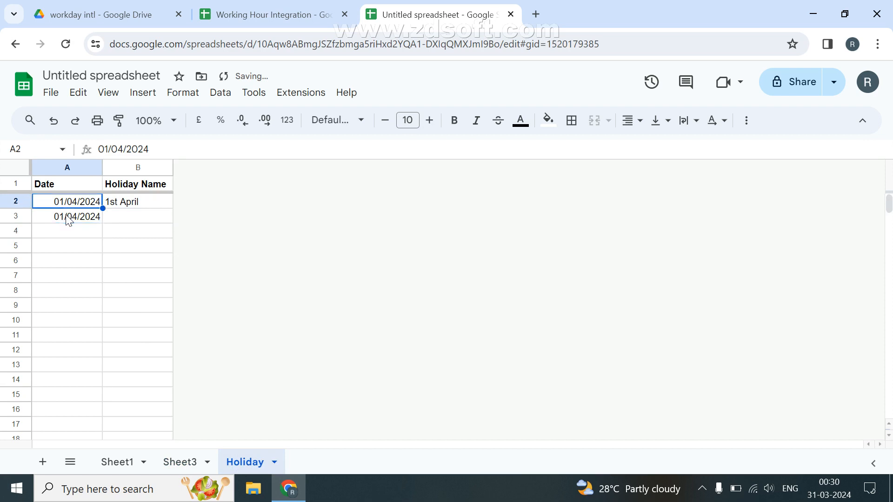
pyautogui.press('Return')
pyautogui.press('Left')
pyautogui.press('Left')
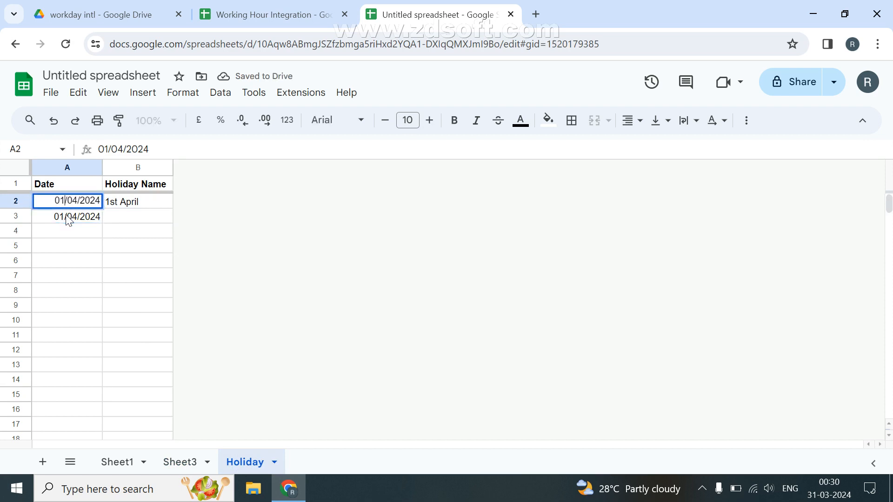
pyautogui.write('\\')
pyautogui.press('BackSpace')
pyautogui.write('2')
pyautogui.press('BackSpace')
pyautogui.press('BackSpace')
pyautogui.write('2')
pyautogui.press('Return')
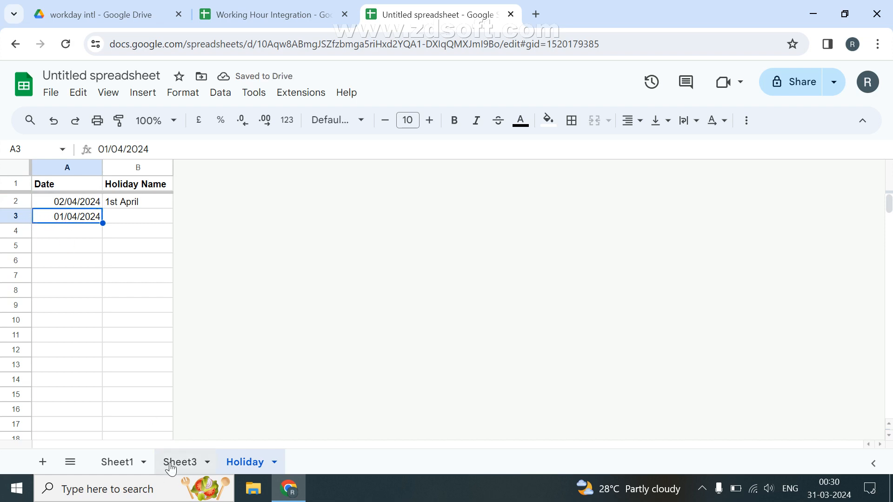
# Step: Compare the MATCH result in G6 of Sheet1 with the order of dates on the Holiday sheet
pyautogui.click(123, 462)
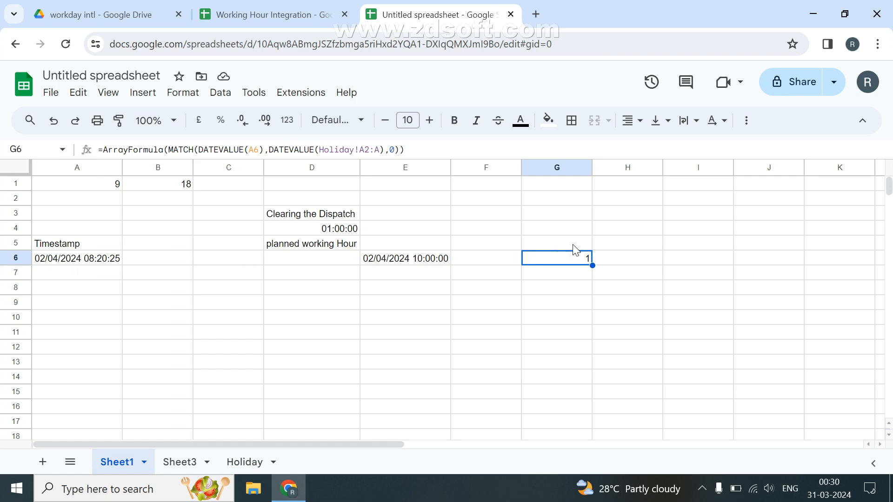
pyautogui.click(243, 462)
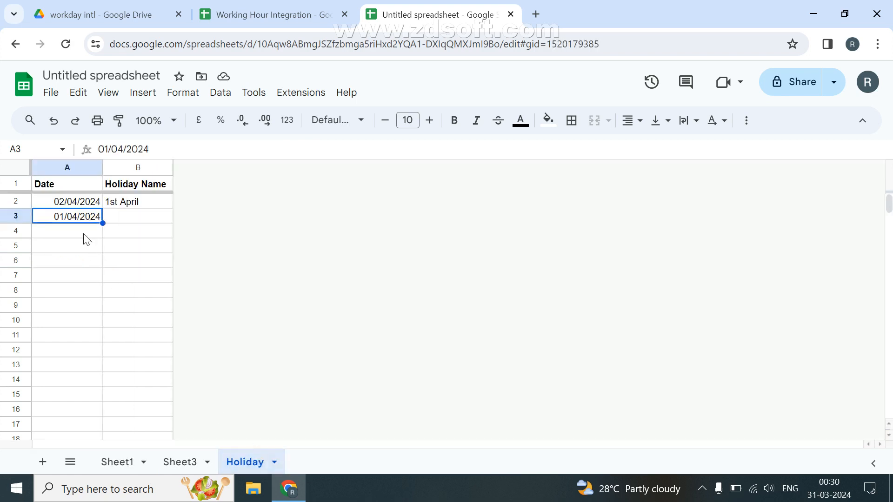
pyautogui.click(120, 461)
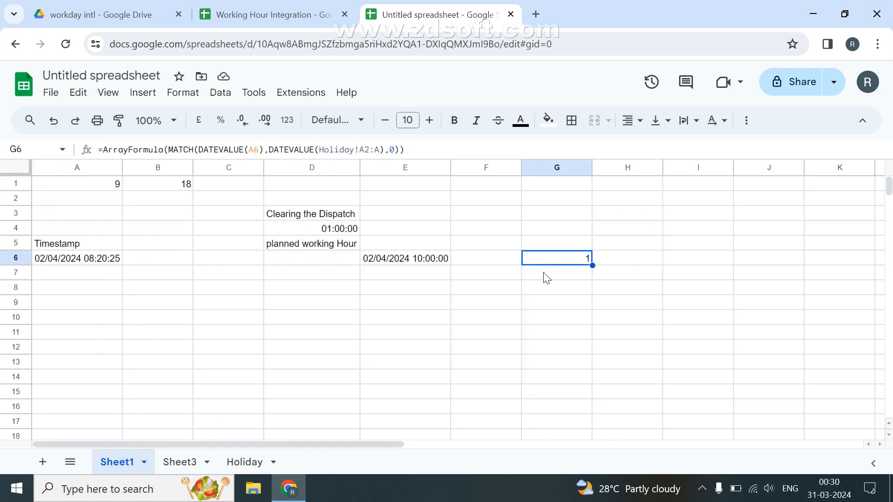
# Step: Wrap the MATCH inside the ArrayFormula in G6 in IFERROR with 0 as the fallback value
pyautogui.press('F2')
pyautogui.press('Left')
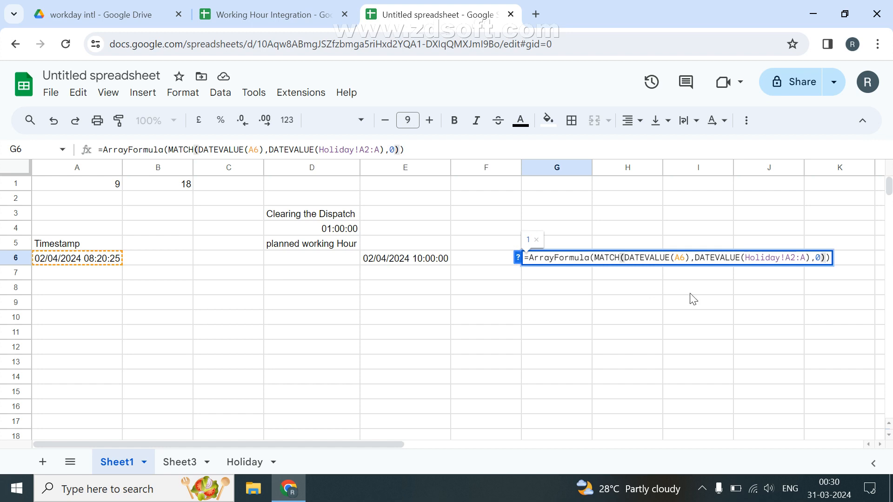
pyautogui.click(597, 257)
pyautogui.write('iferror')
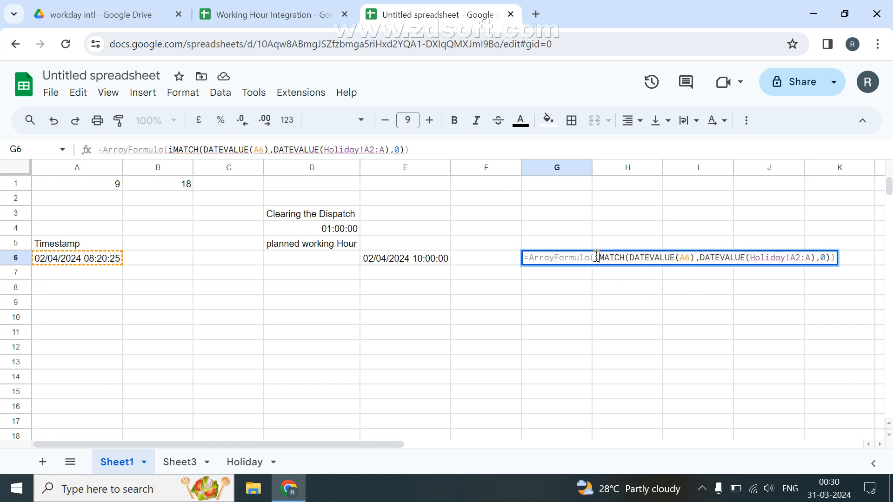
pyautogui.write('(')
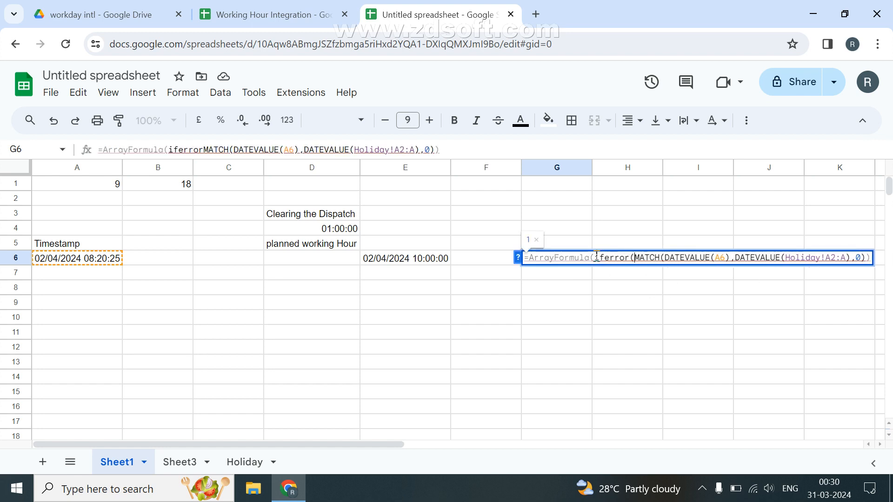
pyautogui.press('End')
pyautogui.press('Left')
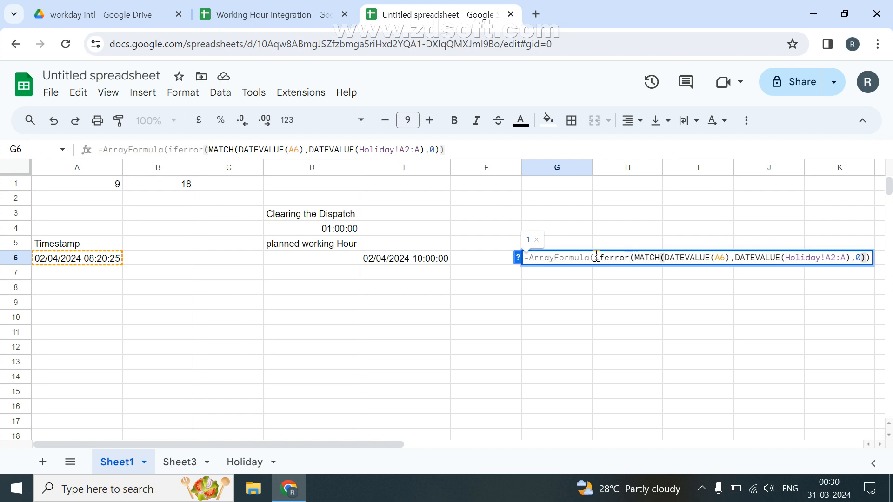
pyautogui.write(',0')
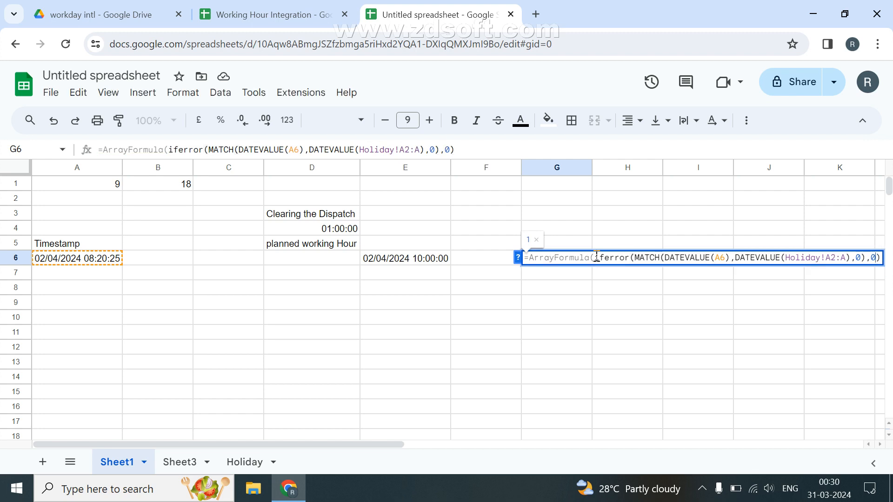
pyautogui.press('Return')
# Step: Cut the IFERROR expression together with all closing brackets out of the ArrayFormula in G6
pyautogui.press('Up')
pyautogui.press('Return')
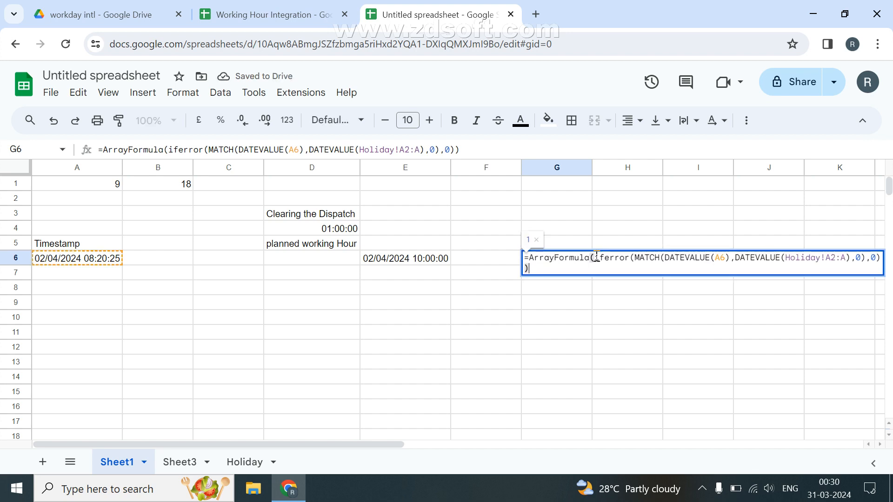
pyautogui.hotkey('ctrl', 'shift', 'Left')
pyautogui.hotkey('ctrl', 'shift', 'Left')
pyautogui.hotkey('ctrl', 'shift', 'Left')
pyautogui.hotkey('ctrl', 'shift', 'Left')
pyautogui.hotkey('ctrl', 'shift', 'Left')
pyautogui.hotkey('ctrl', 'shift', 'Left')
pyautogui.hotkey('ctrl', 'shift', 'Left')
pyautogui.hotkey('ctrl', 'shift', 'Left')
pyautogui.hotkey('ctrl', 'c')
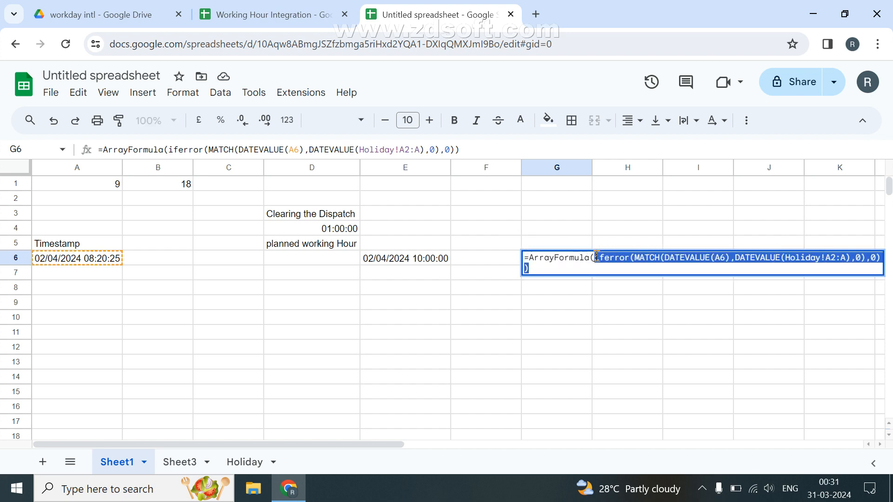
pyautogui.press('BackSpace')
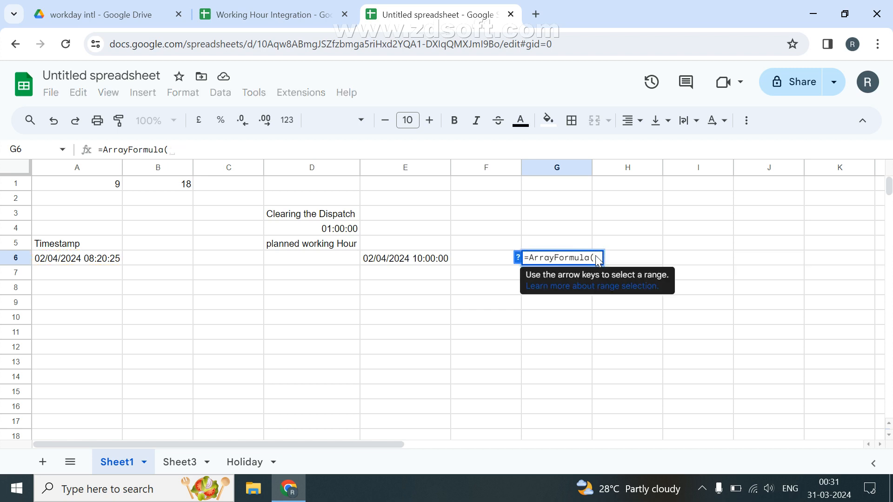
# Step: Try to build an IF in G6 from the copied IFERROR expression with the condition >0 and the results 1 and 0
pyautogui.write('IF(')
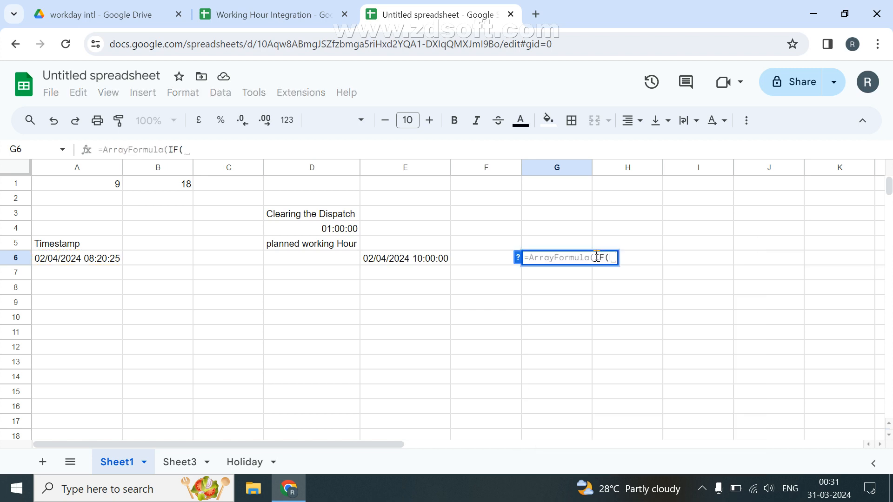
pyautogui.hotkey('ctrl', 'v')
pyautogui.write('>')
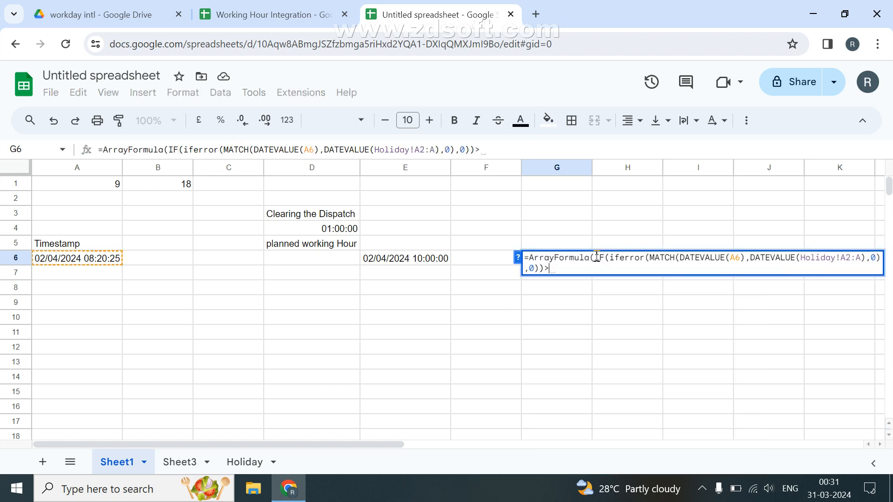
pyautogui.write('0,1')
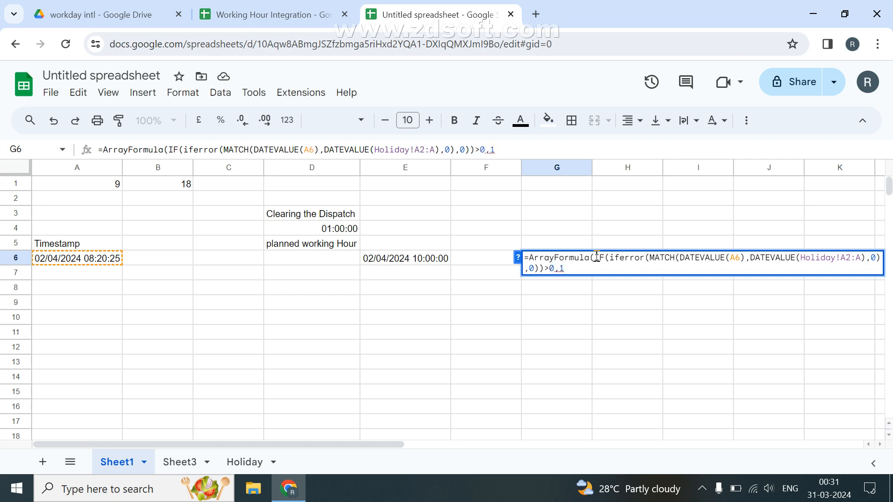
pyautogui.press('Left')
pyautogui.press('Left')
pyautogui.press('End')
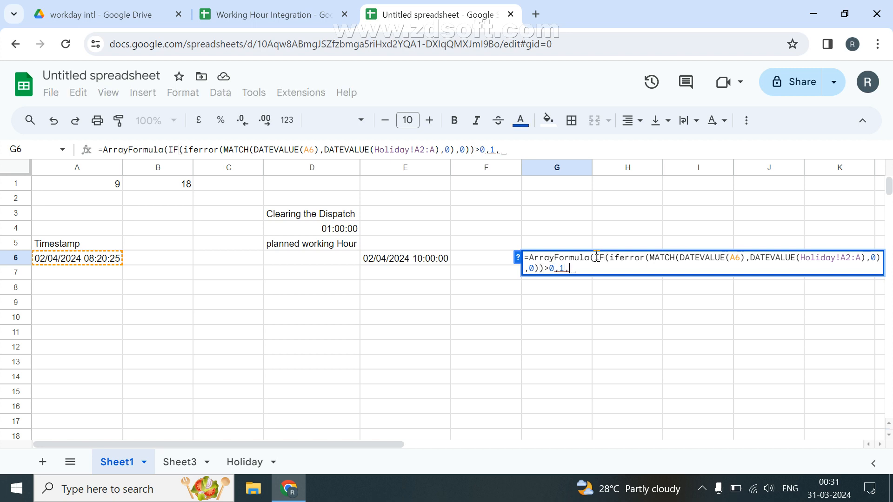
pyautogui.write(',0')
pyautogui.press('Return')
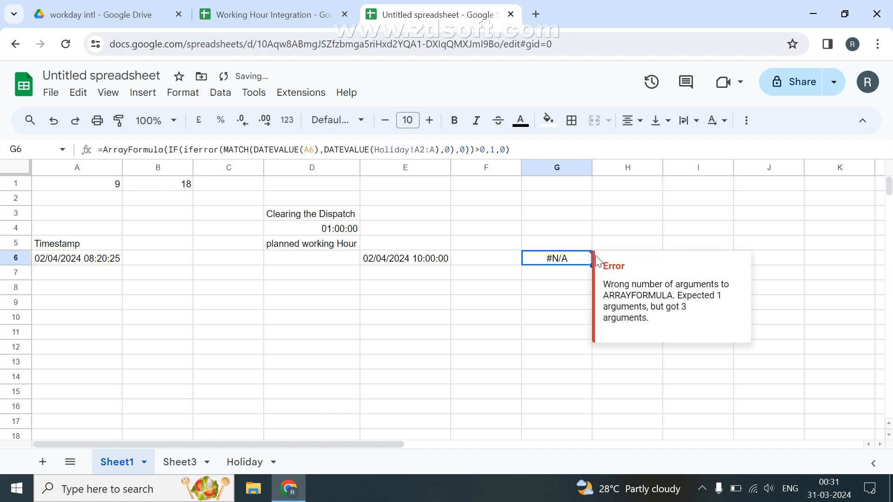
# Step: Undo the IF change to the formula in G6
pyautogui.press('F2')
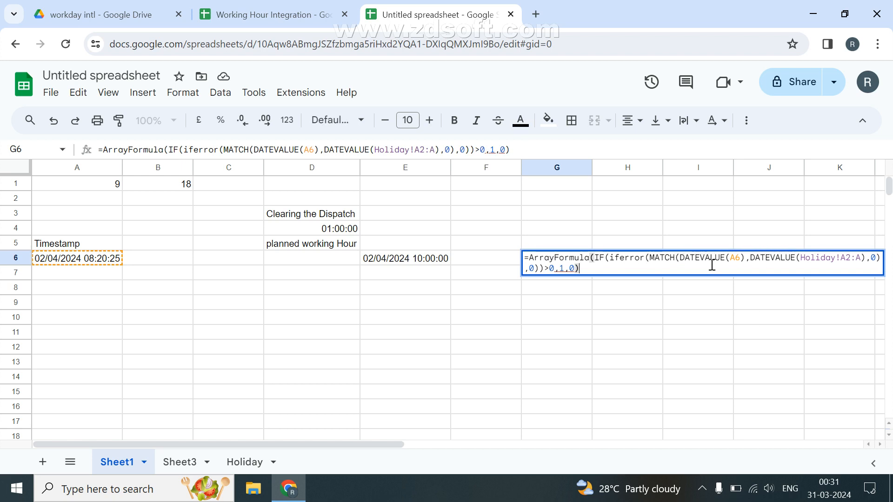
pyautogui.press('Escape')
pyautogui.hotkey('ctrl', 'z')
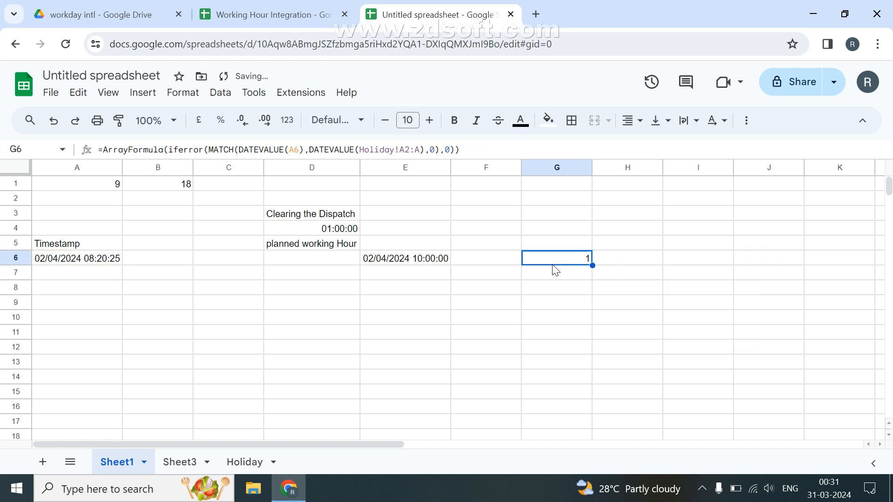
# Step: Cut the IFERROR expression with only its own closing bracket out of G6, keeping the outer ArrayFormula brackets
pyautogui.doubleClick(555, 263)
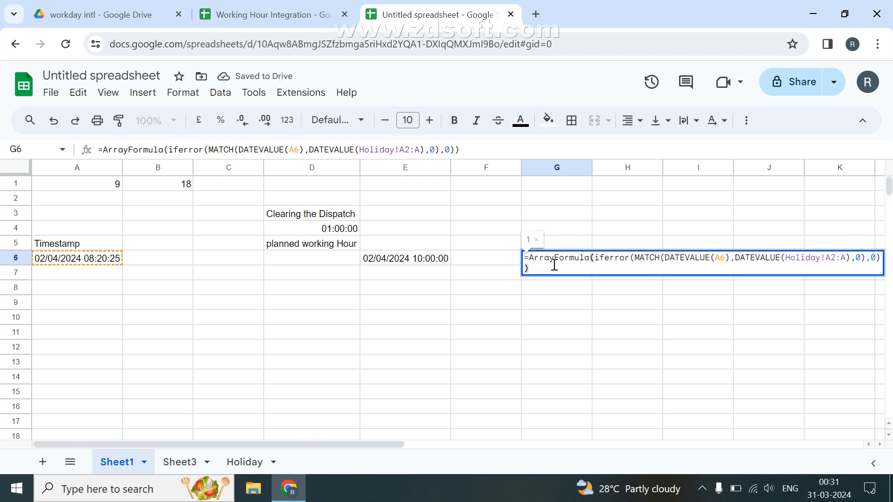
pyautogui.press('Left')
pyautogui.hotkey('shift', 'Left')
pyautogui.hotkey('shift', 'Left')
pyautogui.hotkey('shift', 'Left')
pyautogui.hotkey('shift', 'Left')
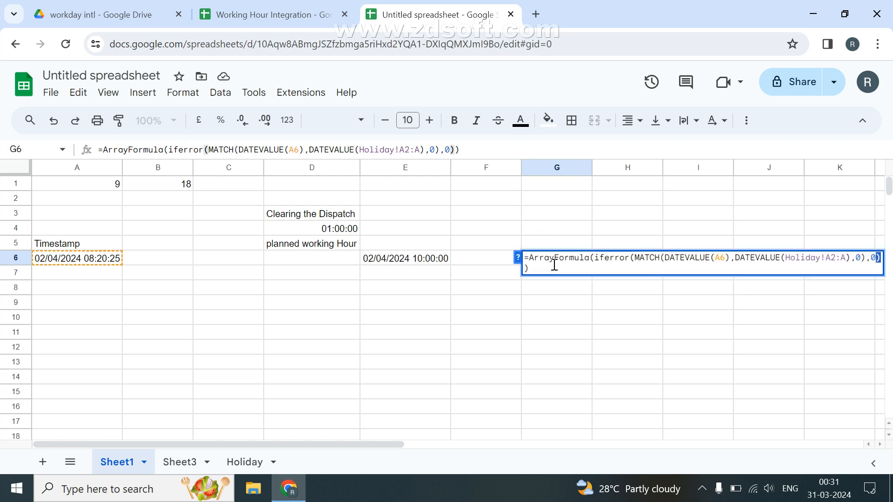
pyautogui.hotkey('shift', 'Left')
pyautogui.hotkey('shift', 'Left')
pyautogui.hotkey('shift', 'Left')
pyautogui.hotkey('shift', 'Left')
pyautogui.hotkey('shift', 'Left')
pyautogui.hotkey('shift', 'Left')
pyautogui.hotkey('shift', 'Left')
pyautogui.hotkey('shift', 'Left')
pyautogui.hotkey('shift', 'Left')
pyautogui.hotkey('shift', 'Left')
pyautogui.hotkey('shift', 'Left')
pyautogui.hotkey('shift', 'Left')
pyautogui.hotkey('shift', 'Left')
pyautogui.hotkey('shift', 'Left')
pyautogui.hotkey('shift', 'Left')
pyautogui.hotkey('shift', 'Left')
pyautogui.hotkey('shift', 'Left')
pyautogui.hotkey('shift', 'Left')
pyautogui.hotkey('shift', 'Left')
pyautogui.hotkey('shift', 'Left')
pyautogui.hotkey('ctrl', 'c')
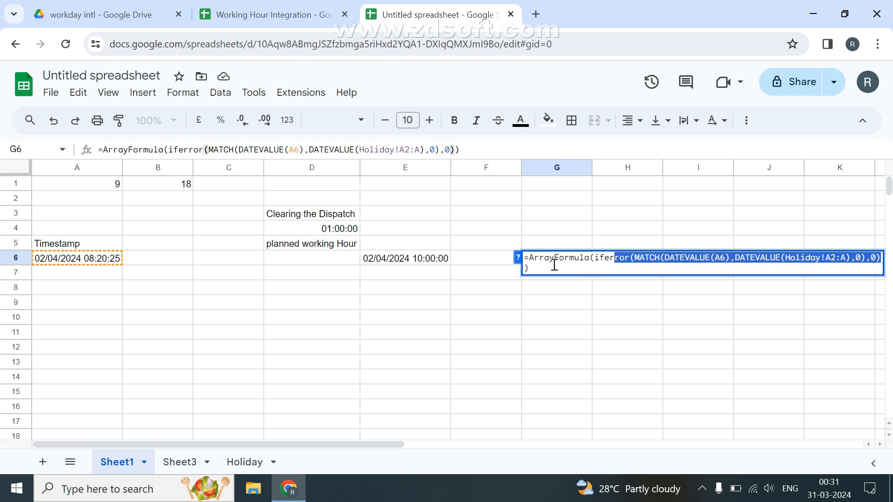
pyautogui.press('BackSpace')
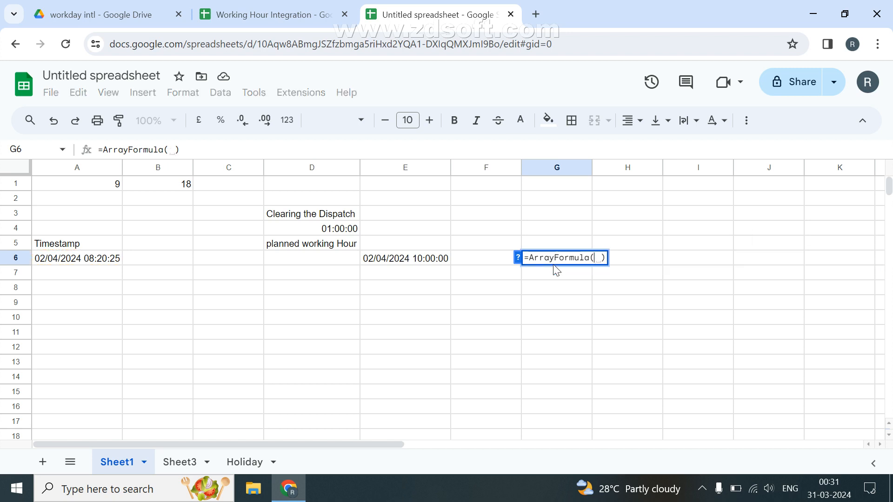
# Step: Wrap the copied IFERROR expression in an IF inside G6's ArrayFormula, with the condition >0 and the results 1 and 0
pyautogui.write('if')
pyautogui.press('Tab')
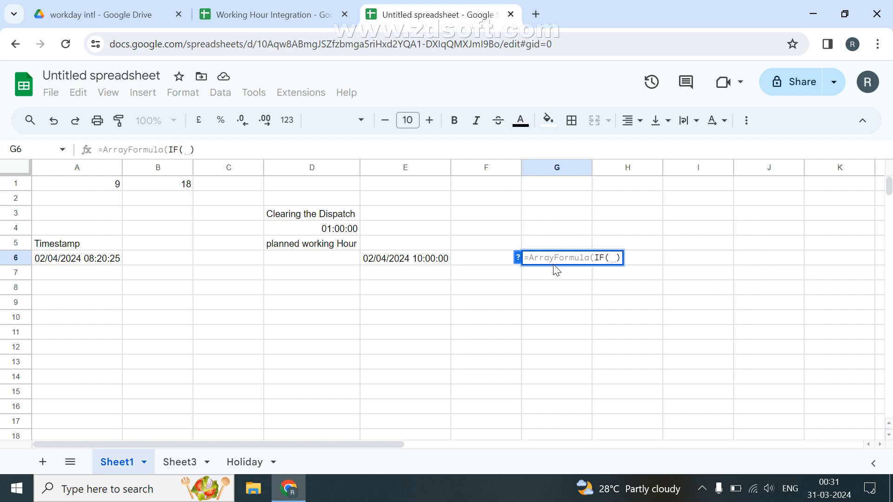
pyautogui.hotkey('ctrl', 'v')
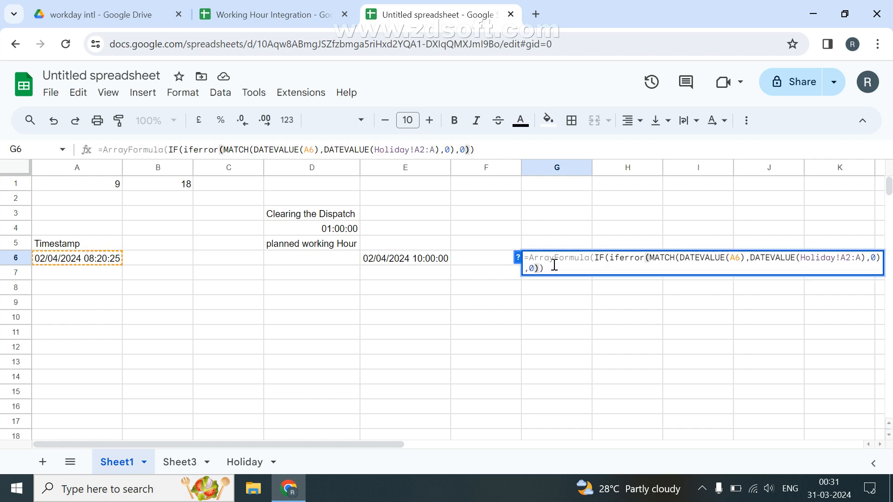
pyautogui.write('>0, ')
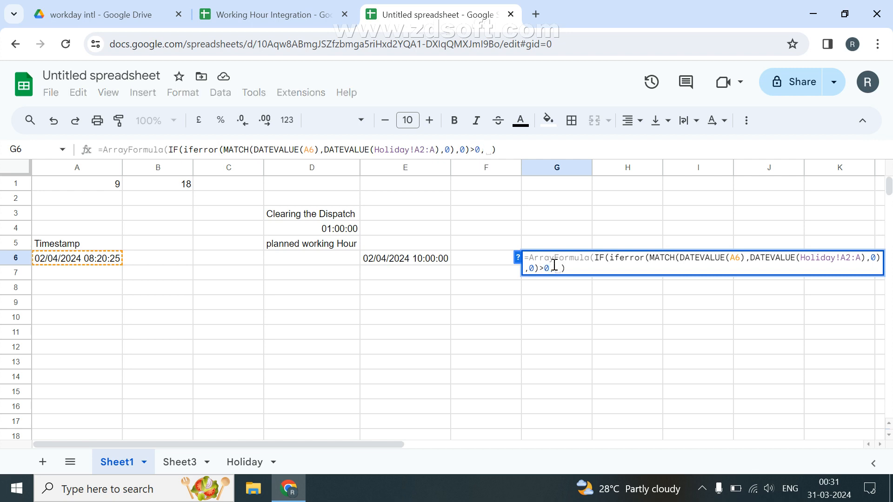
pyautogui.write('1,0')
pyautogui.press('Return')
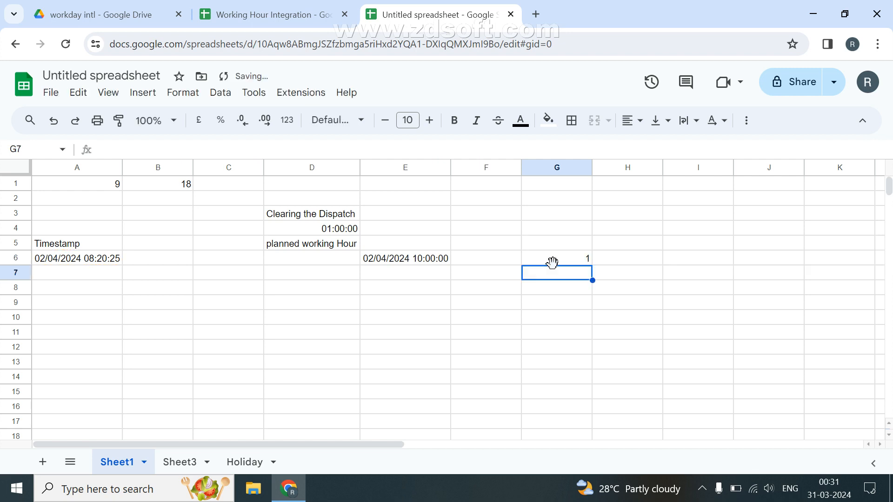
# Step: Copy the complete IF expression from the formula in G6, without the surrounding ArrayFormula
pyautogui.click(554, 260)
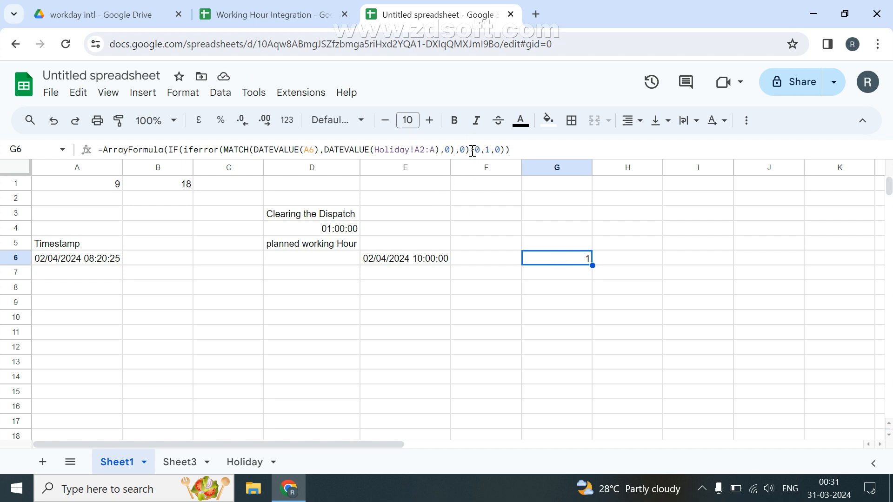
pyautogui.moveTo(469, 149); pyautogui.dragTo(185, 146)
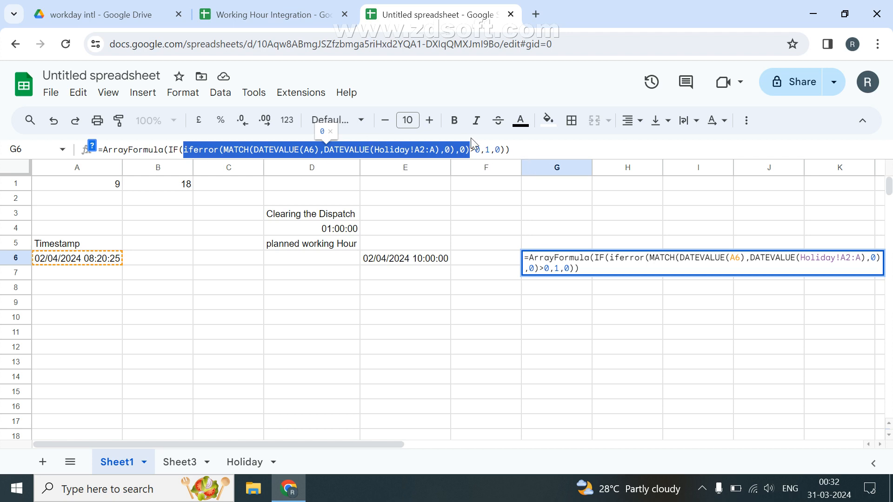
pyautogui.click(487, 146)
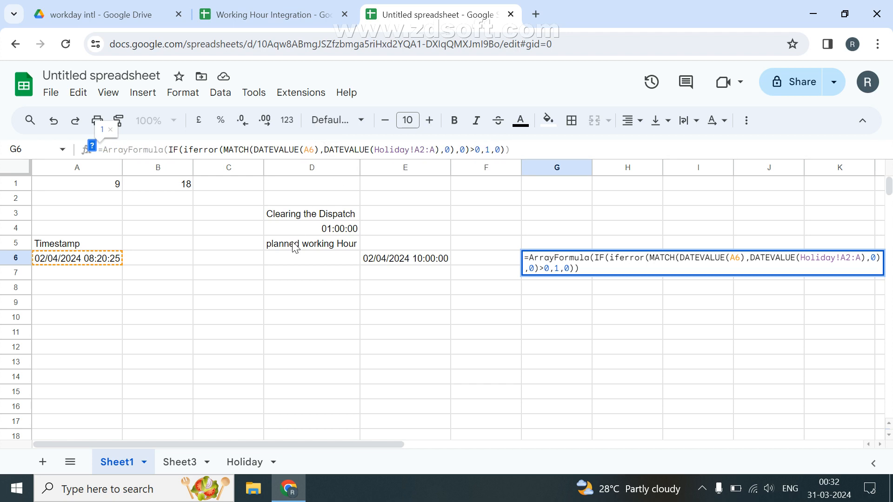
pyautogui.doubleClick(488, 149)
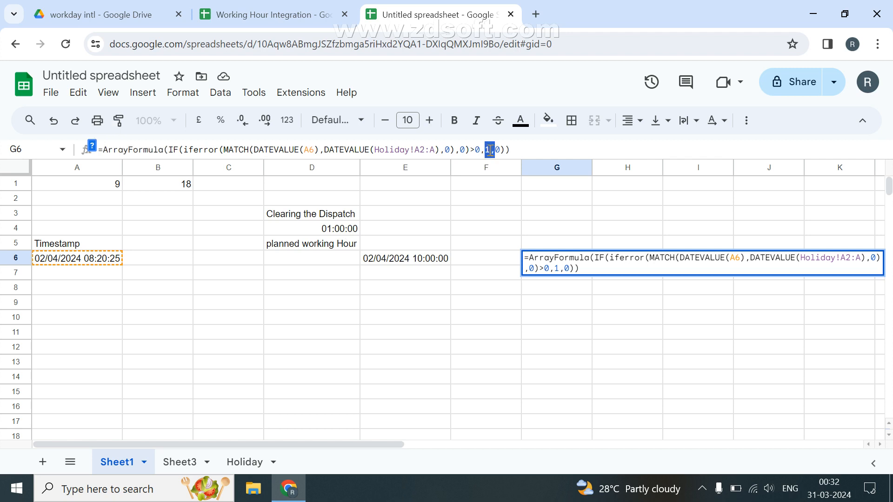
pyautogui.moveTo(169, 150); pyautogui.dragTo(506, 151)
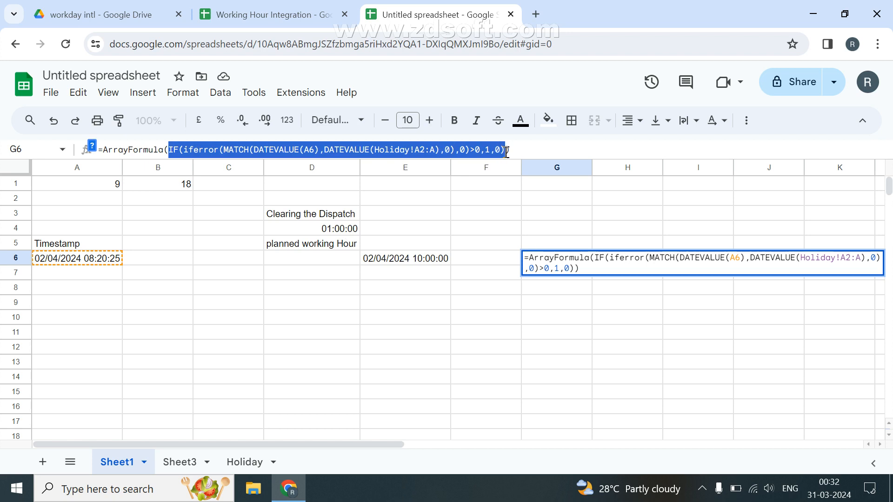
pyautogui.press('Escape')
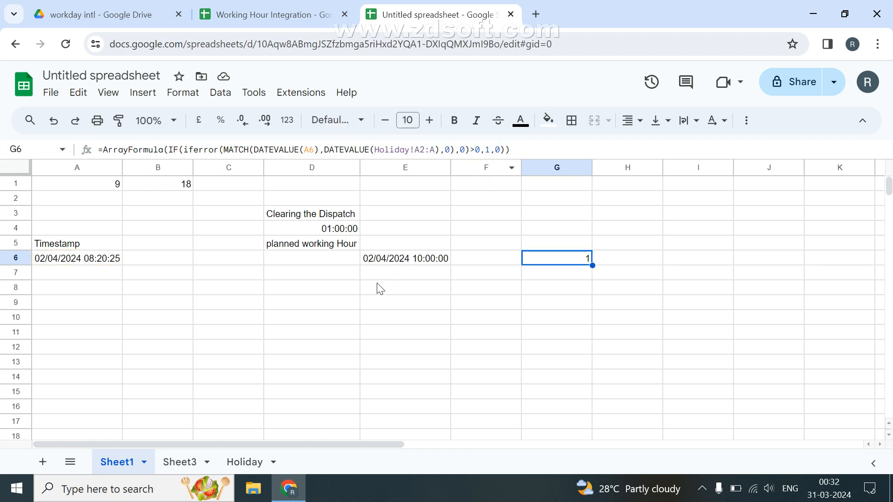
pyautogui.click(380, 265)
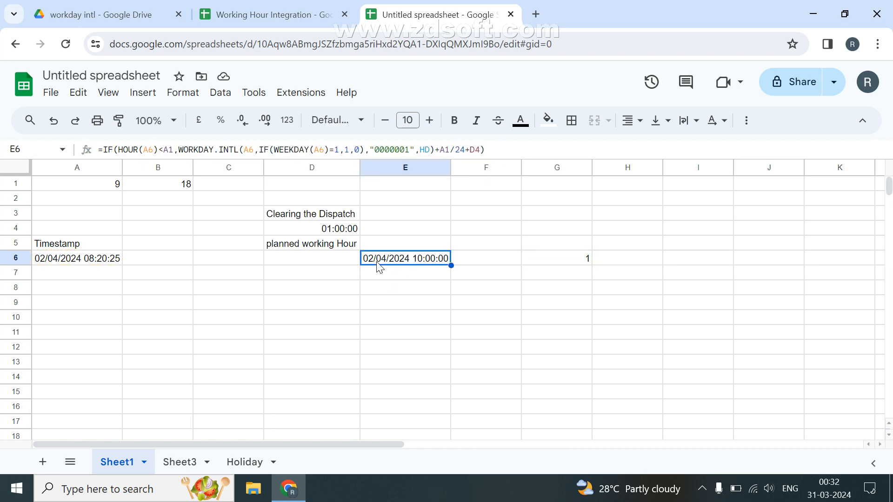
pyautogui.doubleClick(379, 266)
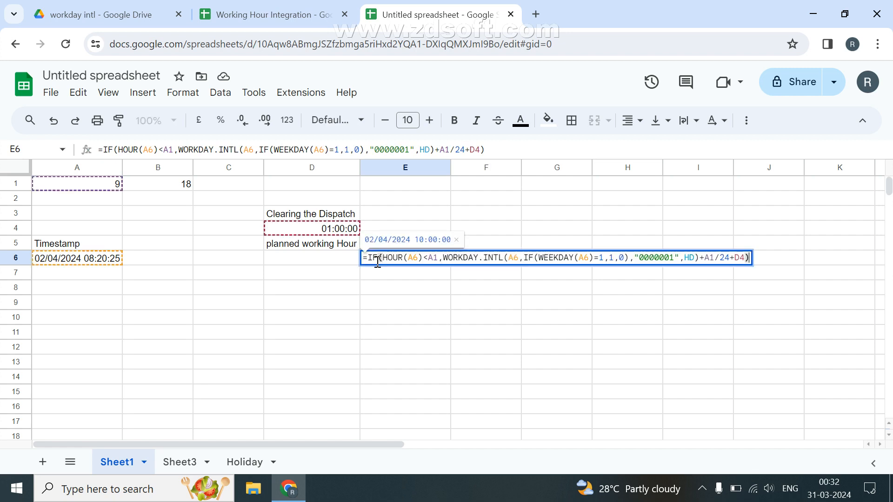
pyautogui.doubleClick(623, 259)
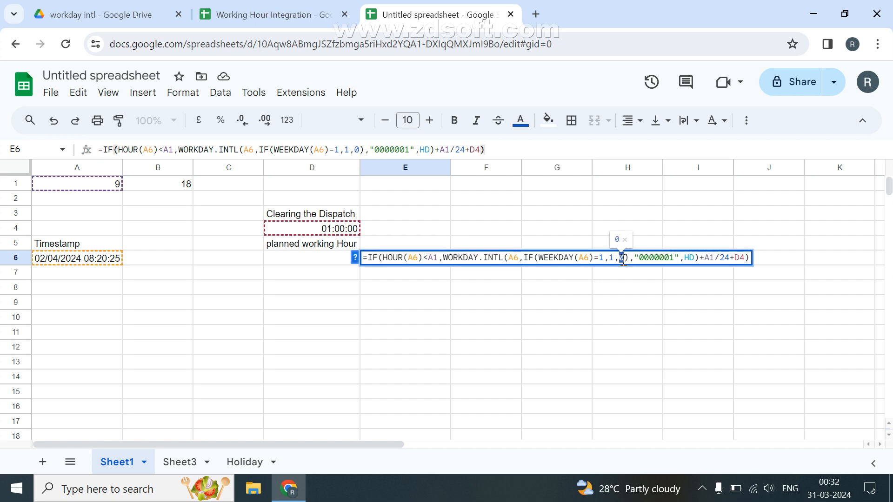
pyautogui.press('BackSpace')
pyautogui.press('Delete')
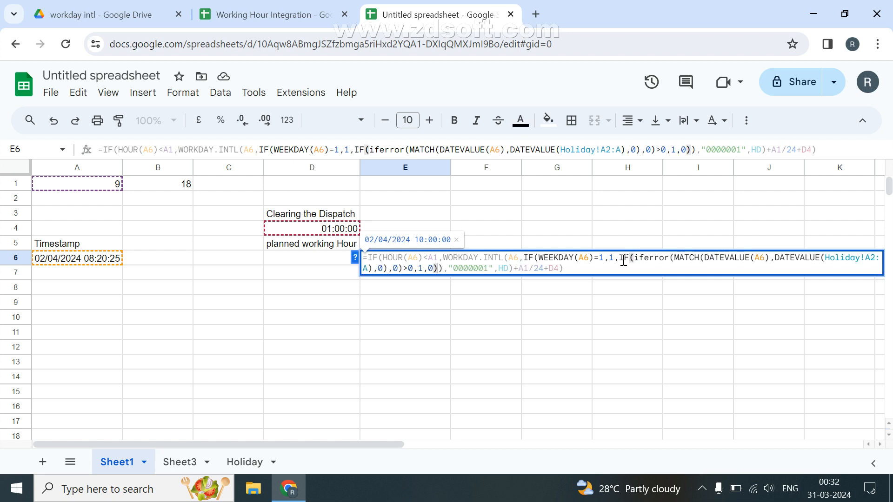
pyautogui.press('Escape')
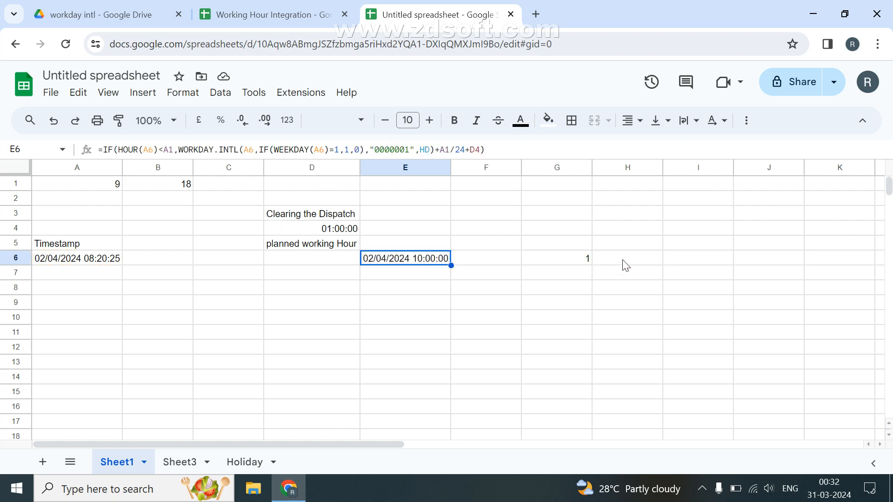
# Step: Replace the final 0 of the WEEKDAY IF in E6 with IF(iferror(MATCH(DATEVALUE(A6),DATEVALUE(Holiday!A2:A),0),0)>0,1,0)
pyautogui.press('Return')
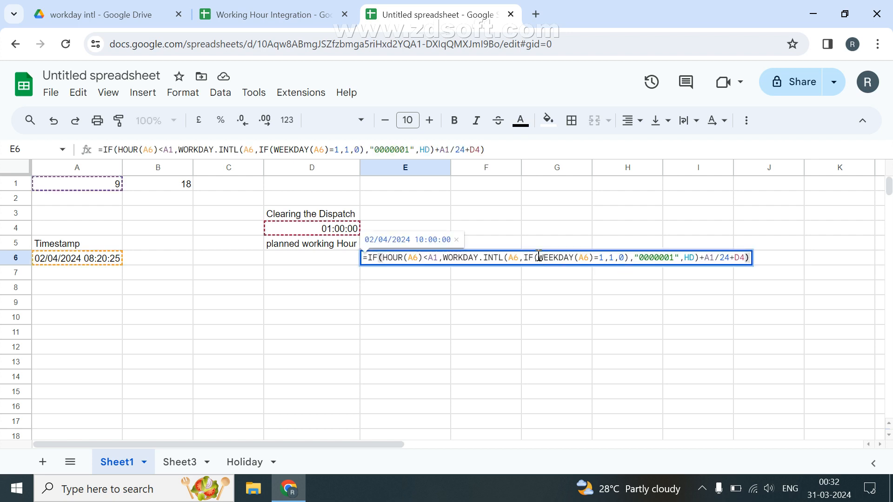
pyautogui.moveTo(541, 257); pyautogui.dragTo(611, 249)
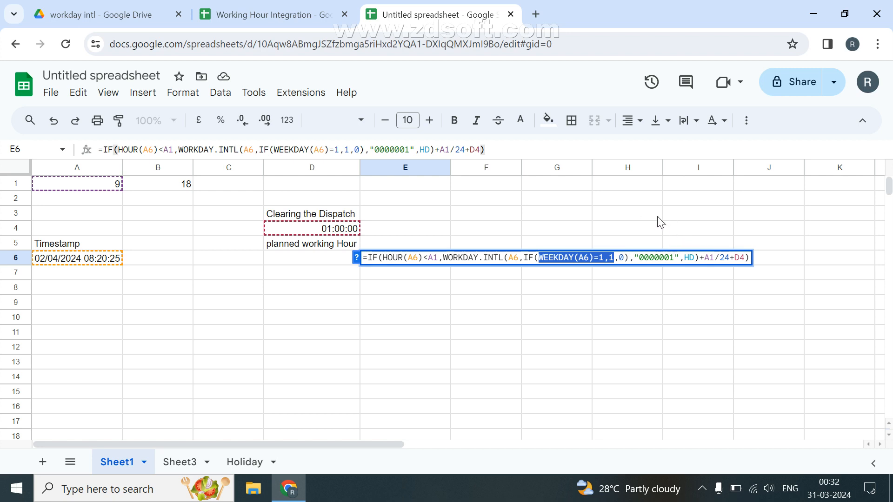
pyautogui.doubleClick(622, 257)
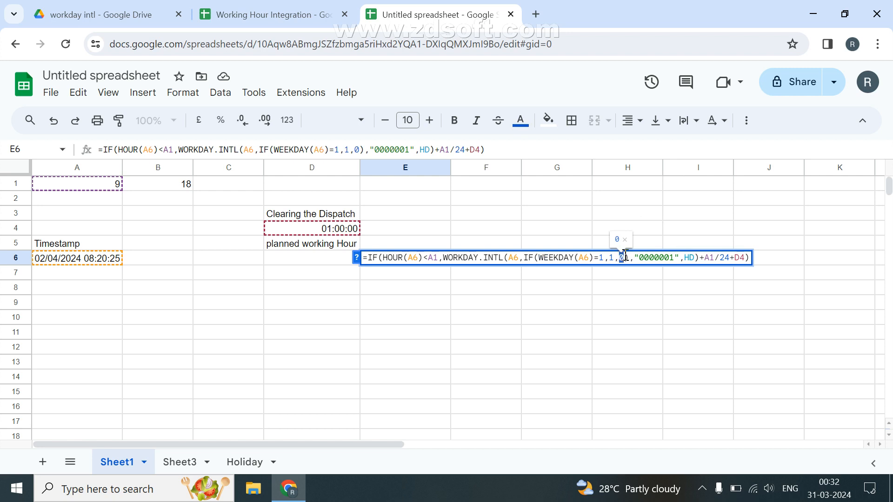
pyautogui.press('BackSpace')
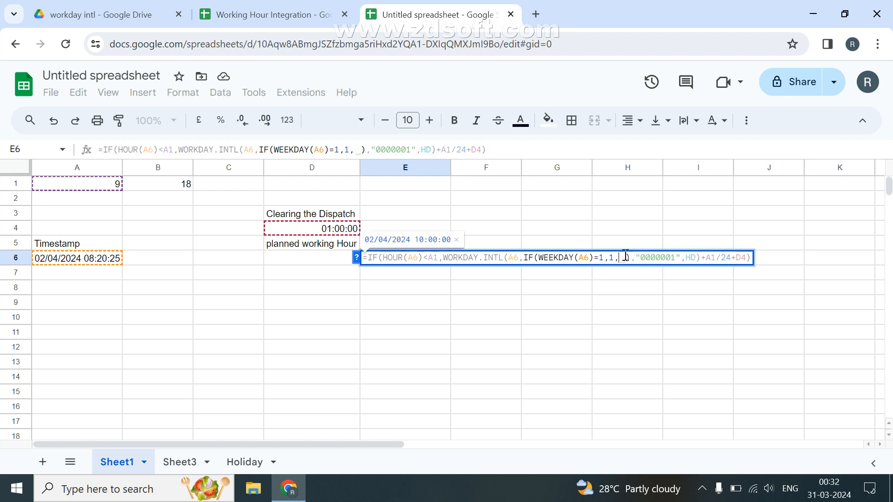
pyautogui.write('IF(iferror(MATCH(DATEVALUE(A6),DATEVALUE(Holiday!A2:A),0),0)>0,1,0)')
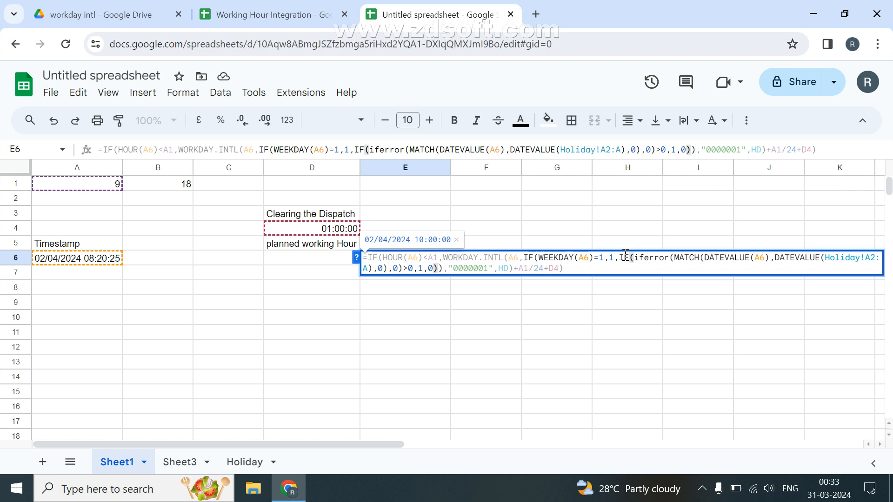
pyautogui.press('Return')
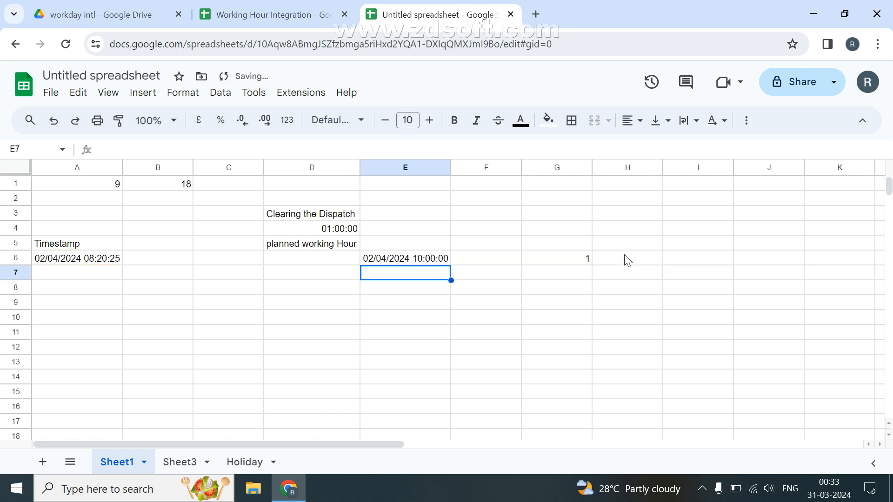
pyautogui.press('Up')
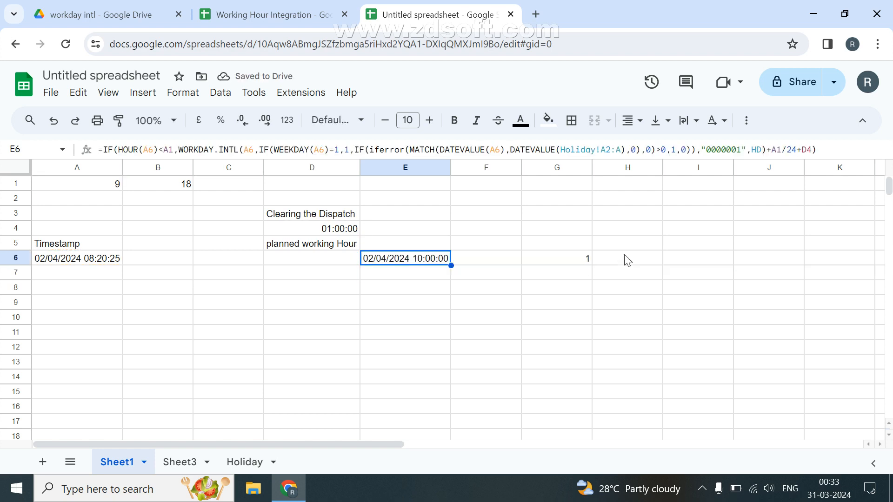
# Step: Compare the timestamp in A6 and the planned time in E6 with the first date on the Holiday sheet
pyautogui.doubleClick(83, 259)
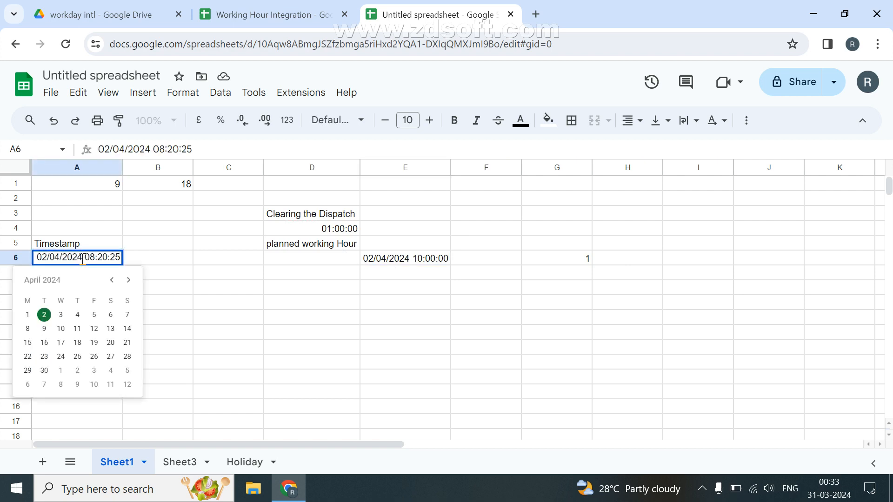
pyautogui.press('Escape')
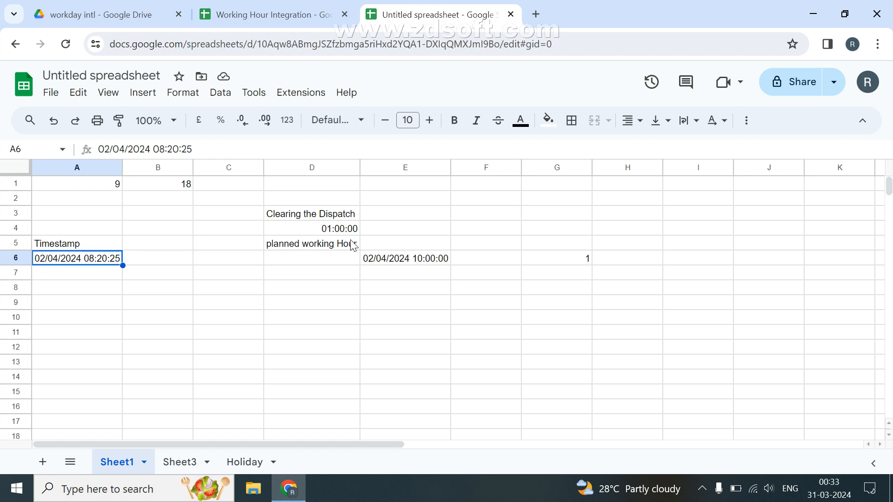
pyautogui.click(380, 263)
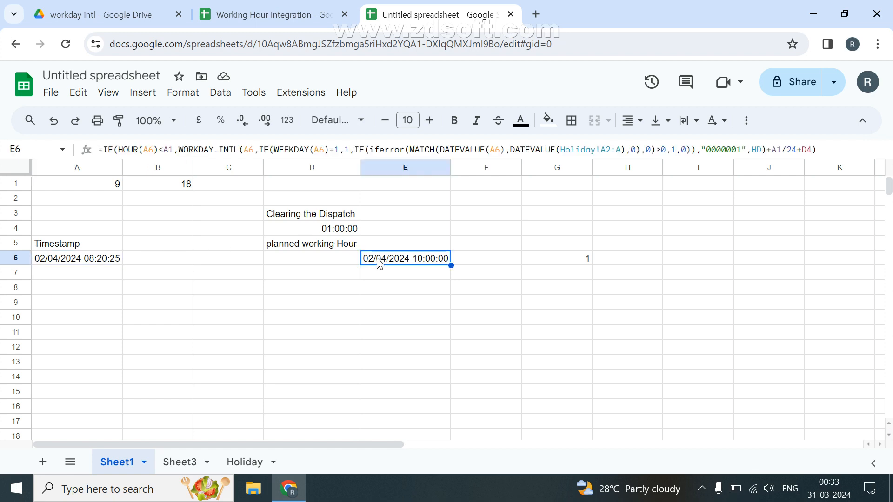
pyautogui.click(241, 462)
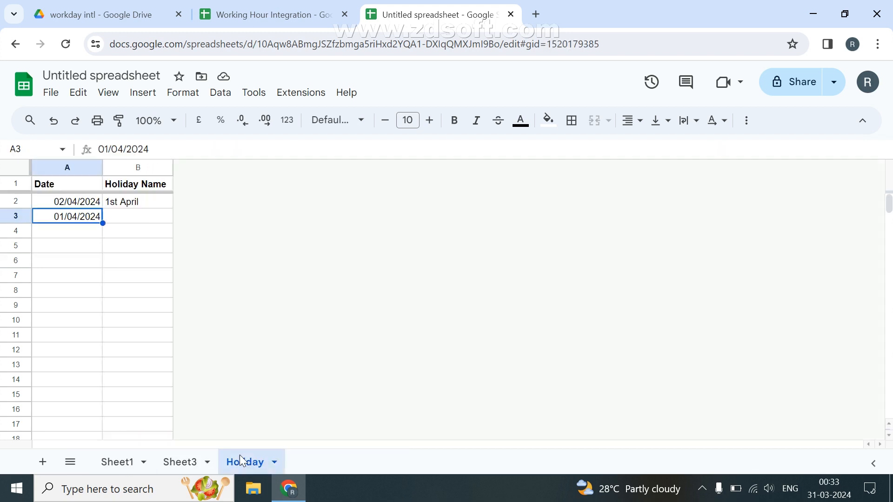
pyautogui.click(72, 205)
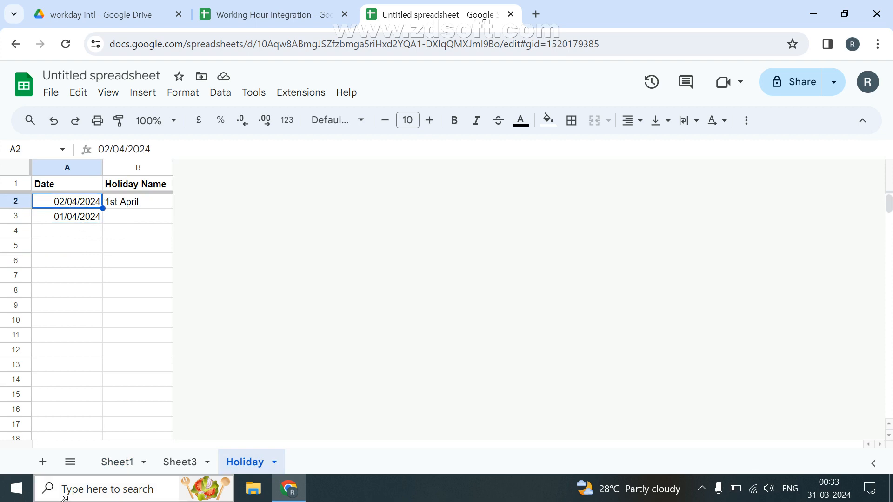
pyautogui.click(121, 463)
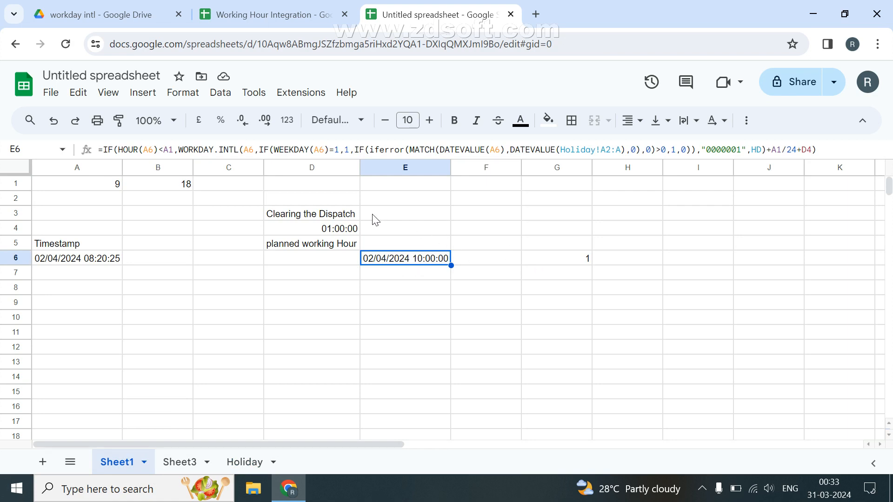
# Step: Copy the whole nested IF(WEEKDAY(A6)=1,...) expression, including the IFERROR MATCH holiday check, from the WORKDAY.INTL formula in E6
pyautogui.doubleClick(367, 256)
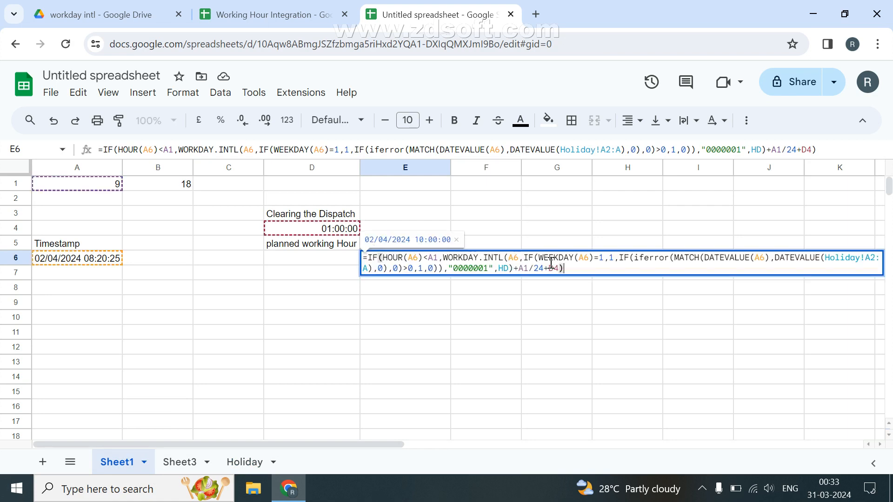
pyautogui.click(524, 258)
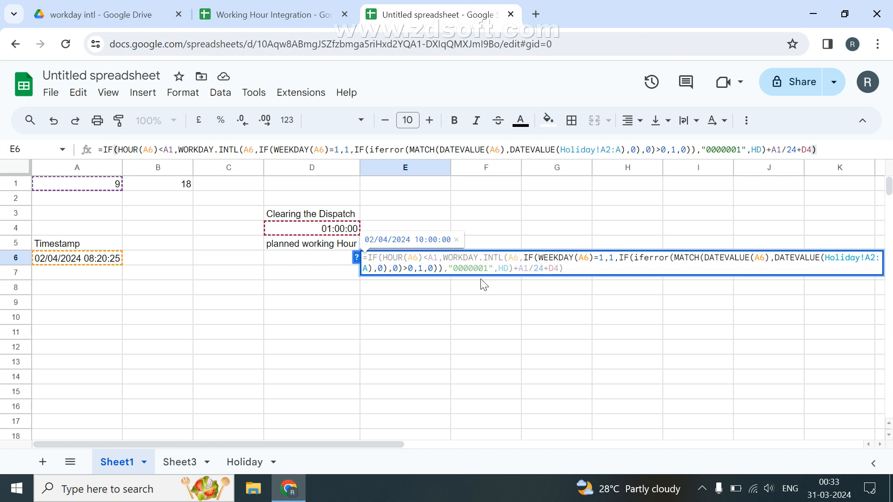
pyautogui.keyDown('shift'); pyautogui.click(444, 269); pyautogui.keyUp('shift')
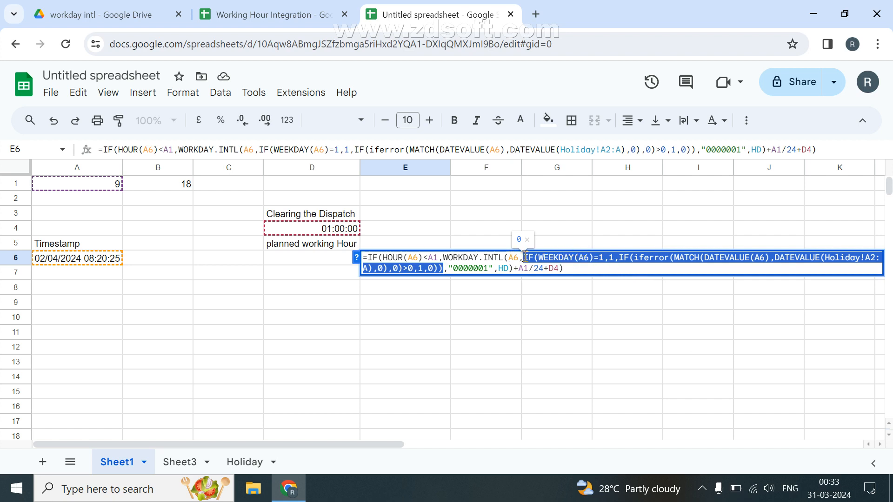
pyautogui.click(523, 259)
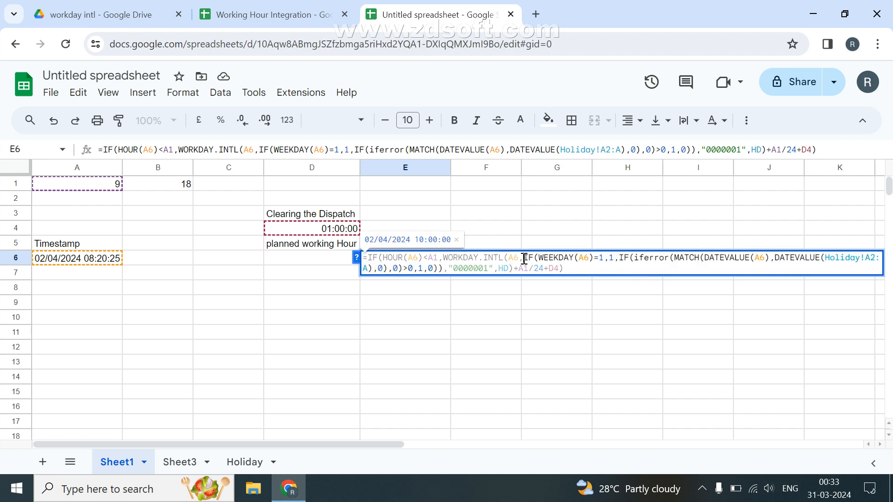
pyautogui.keyDown('shift'); pyautogui.click(442, 267); pyautogui.keyUp('shift')
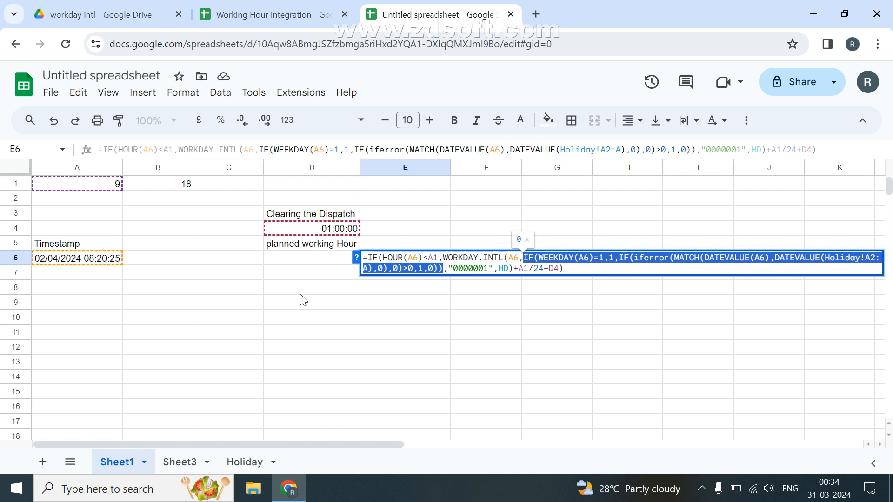
pyautogui.click(765, 258)
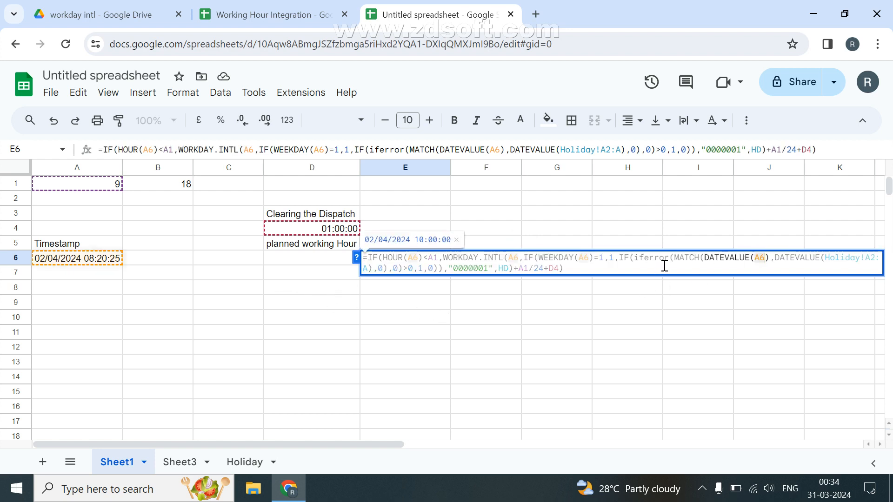
pyautogui.click(524, 257)
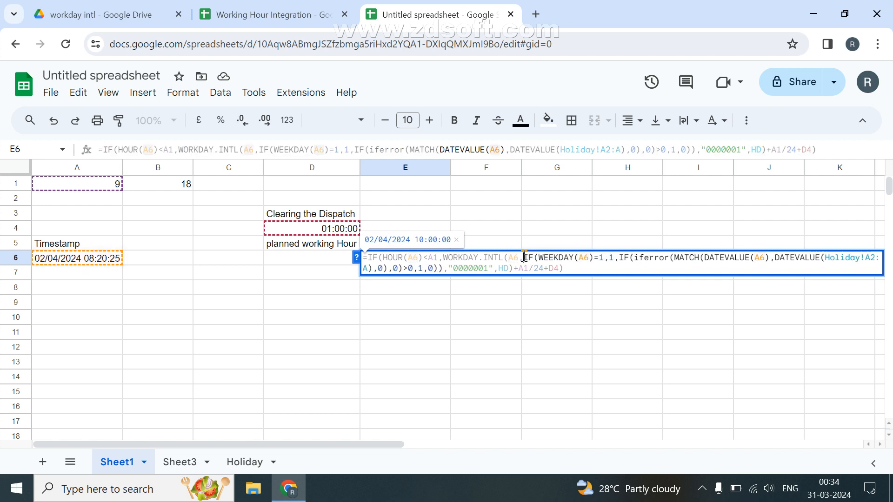
pyautogui.click(444, 268)
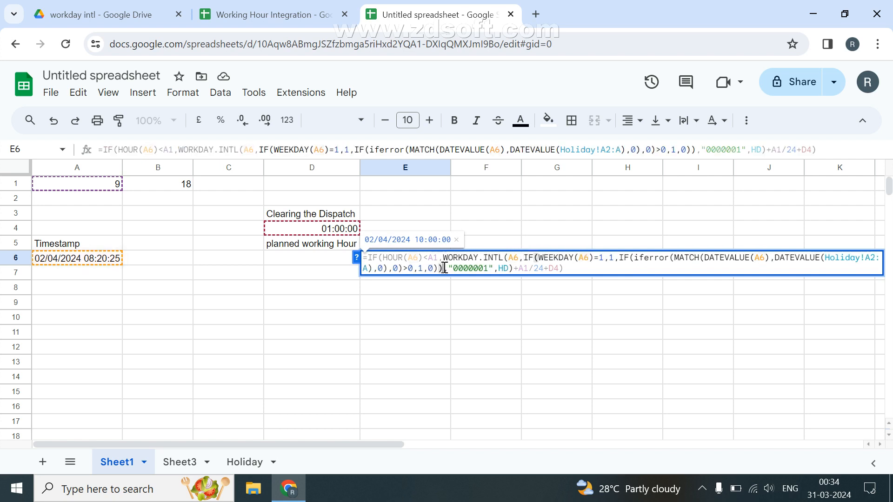
pyautogui.keyDown('shift'); pyautogui.click(524, 257); pyautogui.keyUp('shift')
pyautogui.hotkey('ctrl', 'c')
pyautogui.press('Escape')
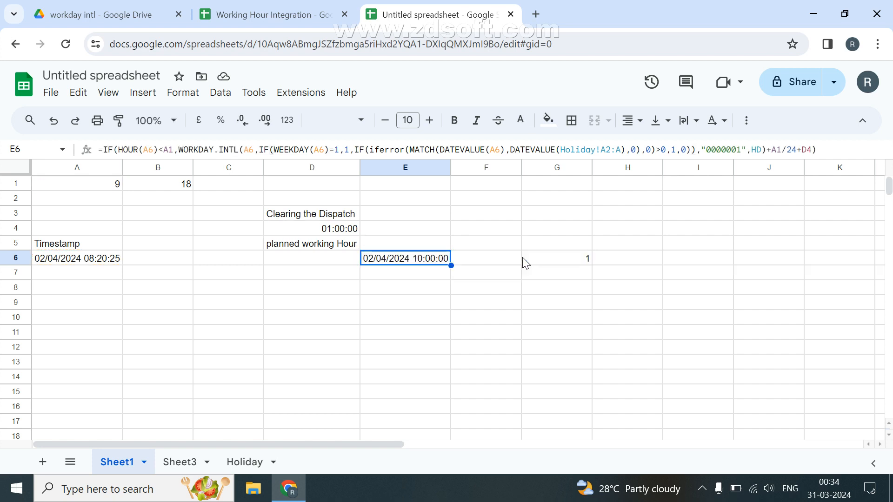
# Step: Replace the contents of G6 with a formula made of the copied nested WEEKDAY IF expression
pyautogui.click(541, 263)
pyautogui.write('=')
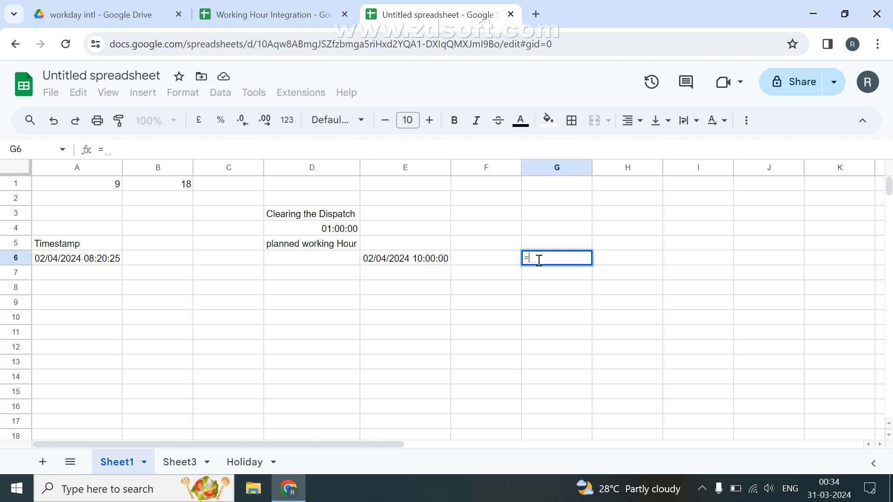
pyautogui.hotkey('ctrl', 'v')
pyautogui.press('Return')
# Step: Examine the WEEKDAY(A6)=1 test and the arguments after it in the G6 formula
pyautogui.click(541, 263)
pyautogui.doubleClick(541, 263)
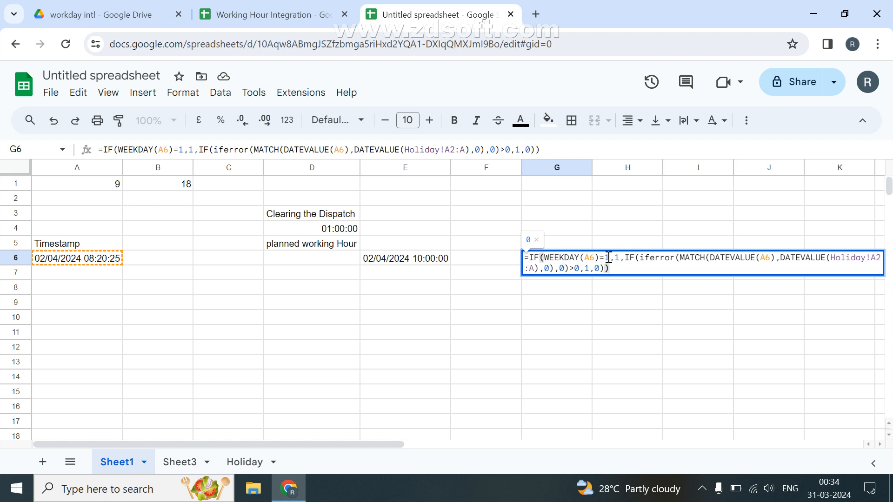
pyautogui.press('Left')
pyautogui.press('Left')
pyautogui.hotkey('shift', 'Left')
pyautogui.hotkey('shift', 'Left')
pyautogui.hotkey('shift', 'Left')
pyautogui.hotkey('shift', 'Left')
pyautogui.hotkey('shift', 'Left')
pyautogui.hotkey('shift', 'Left')
pyautogui.hotkey('shift', 'Left')
pyautogui.hotkey('shift', 'Left')
pyautogui.hotkey('shift', 'Left')
pyautogui.hotkey('shift', 'Left')
pyautogui.hotkey('shift', 'Left')
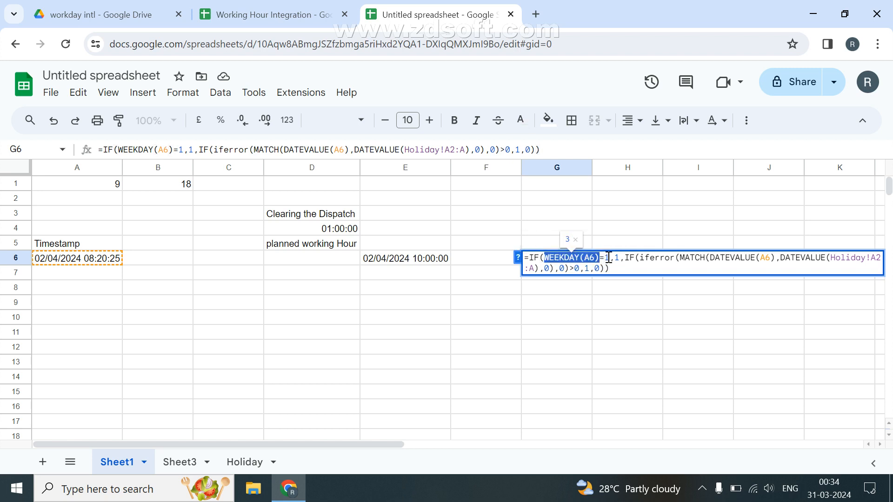
pyautogui.click(608, 257)
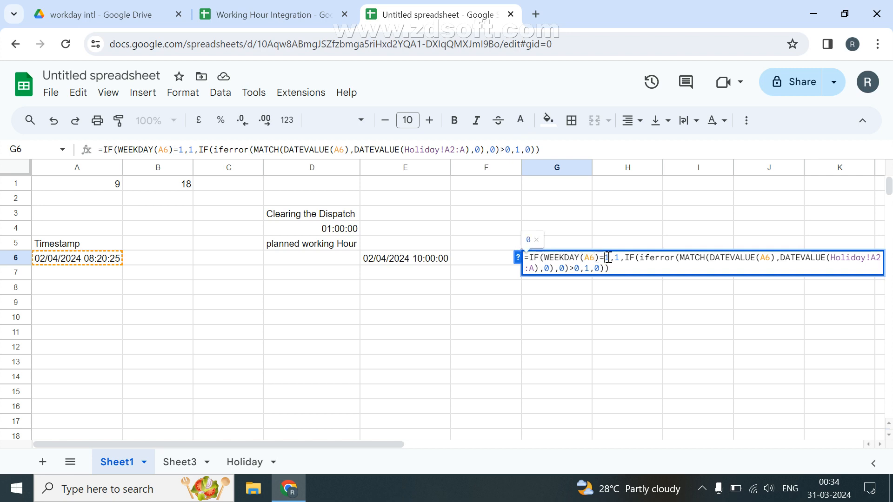
pyautogui.press('Right')
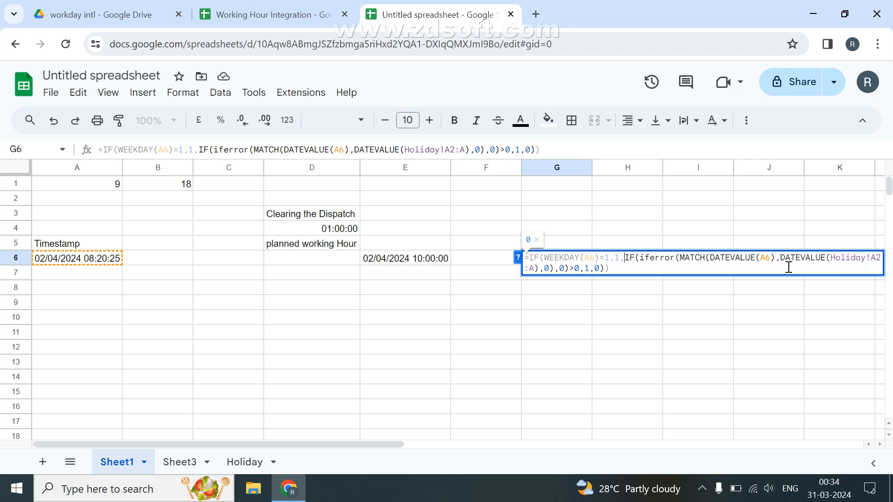
# Step: Try to replace the Holiday!A2:A range with the named range hd inside the second DATEVALUE in G6
pyautogui.click(833, 257)
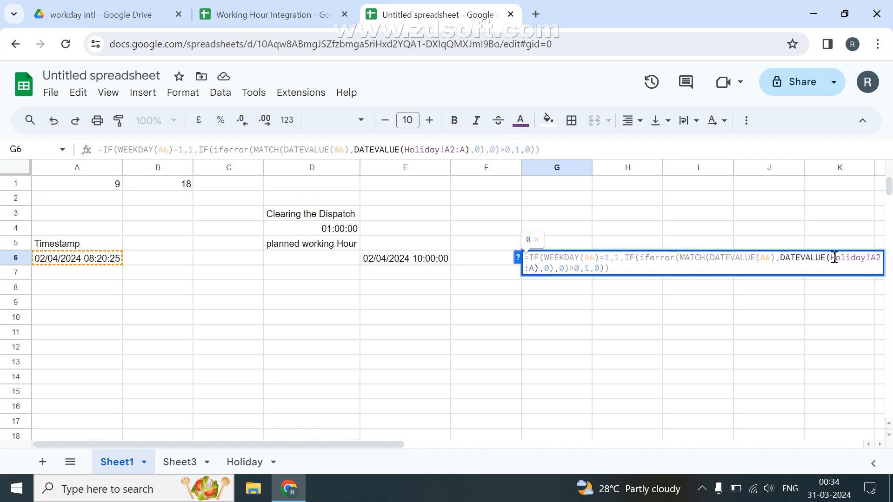
pyautogui.hotkey('shift', 'Right')
pyautogui.hotkey('shift', 'Right')
pyautogui.hotkey('shift', 'Right')
pyautogui.hotkey('shift', 'Right')
pyautogui.hotkey('shift', 'Right')
pyautogui.hotkey('shift', 'Right')
pyautogui.hotkey('shift', 'Right')
pyautogui.hotkey('shift', 'Right')
pyautogui.hotkey('shift', 'Right')
pyautogui.hotkey('shift', 'Right')
pyautogui.hotkey('shift', 'Right')
pyautogui.hotkey('shift', 'Right')
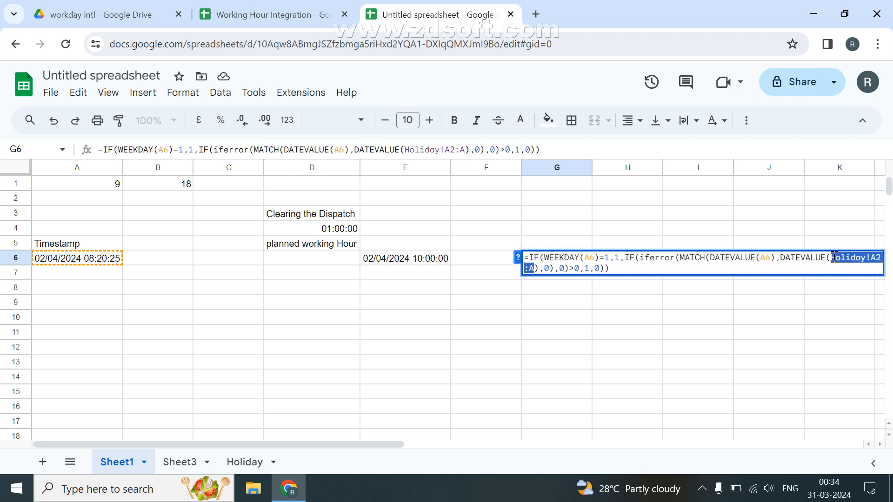
pyautogui.press('BackSpace')
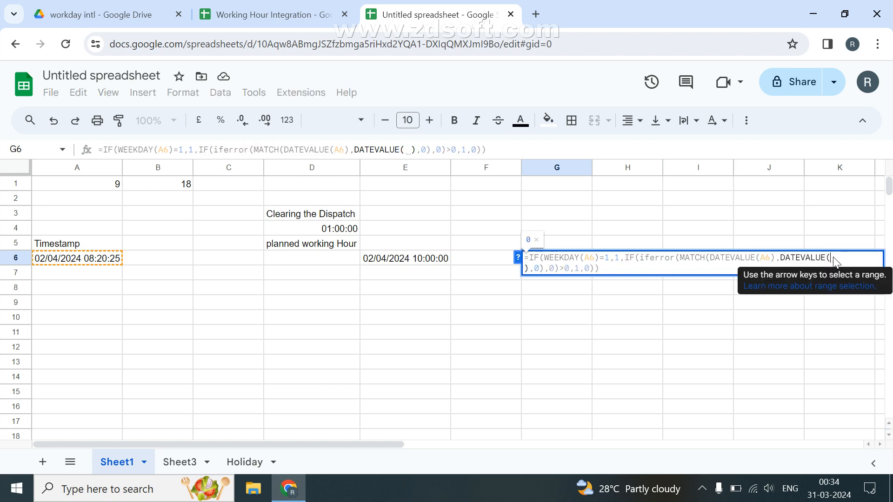
pyautogui.write('hd')
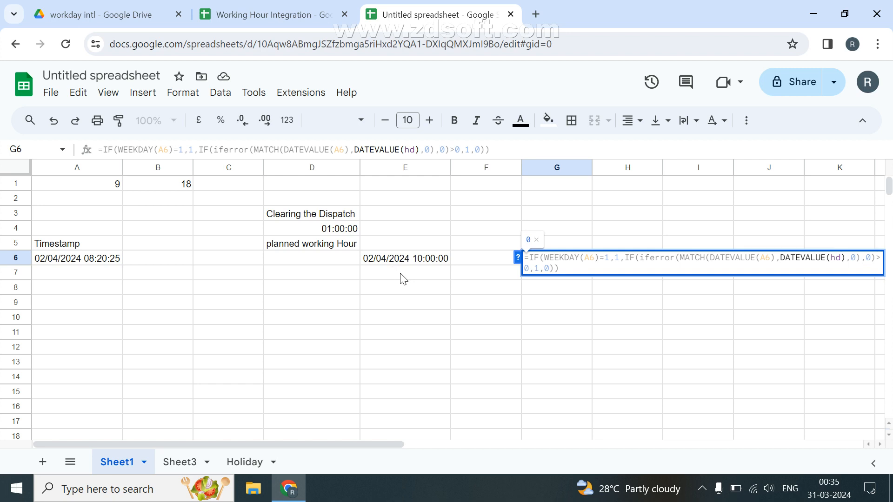
pyautogui.press('Return')
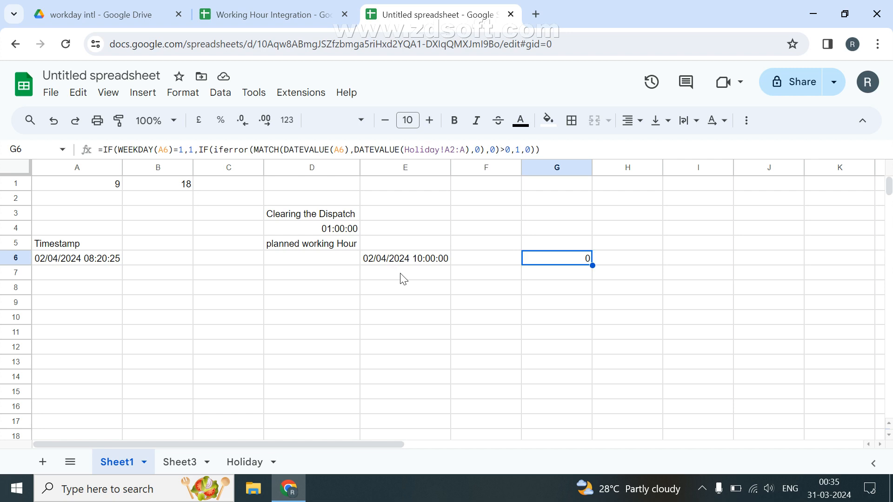
pyautogui.press('Right')
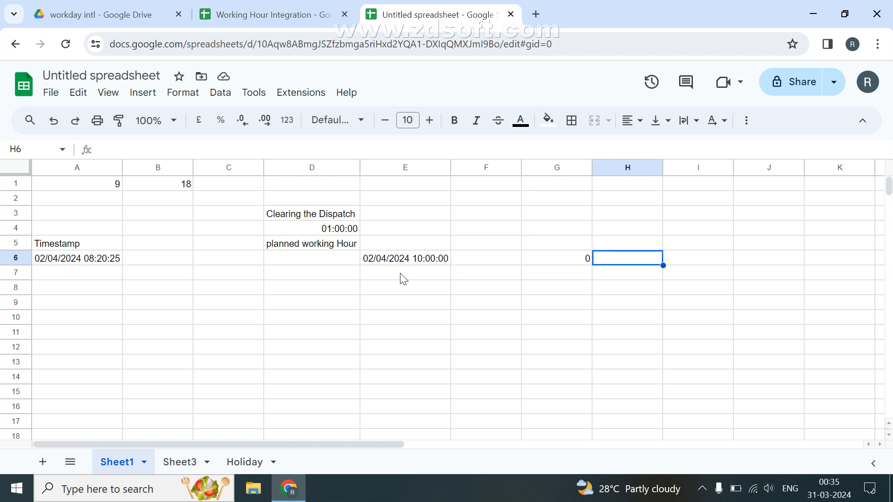
# Step: Select the Holiday Name column on the Holiday sheet
pyautogui.click(247, 470)
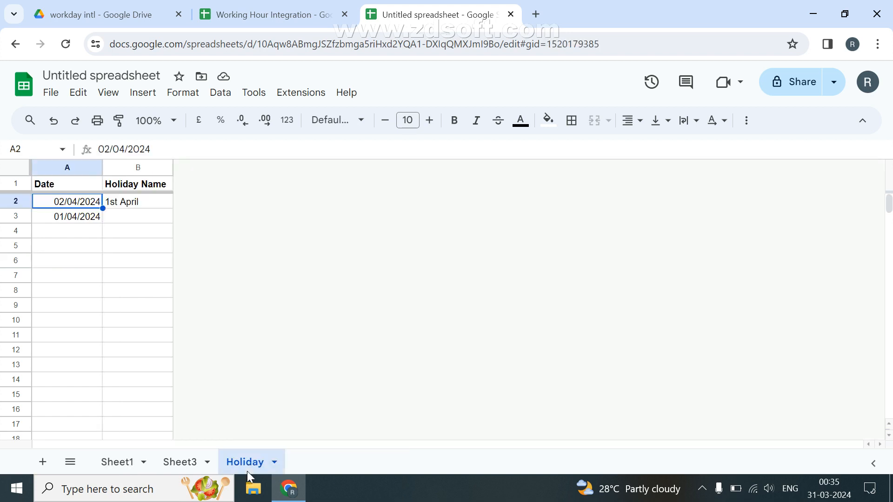
pyautogui.click(145, 166)
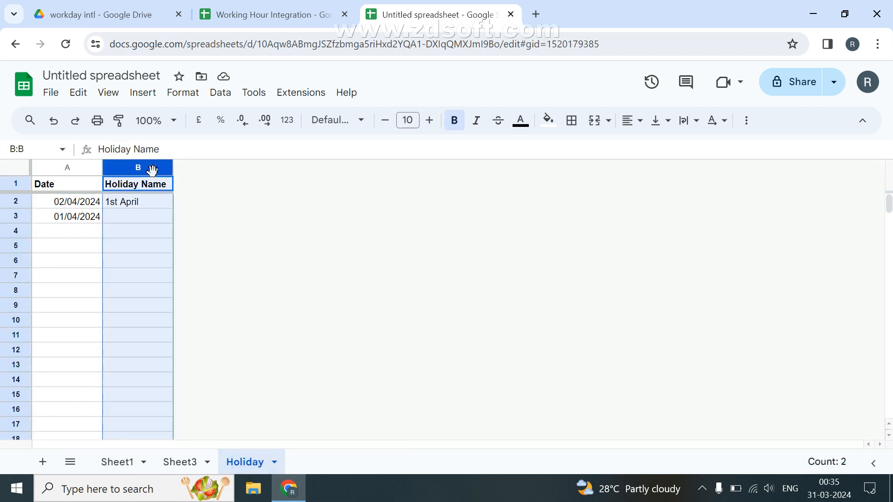
pyautogui.rightClick(153, 168)
pyautogui.click(257, 278)
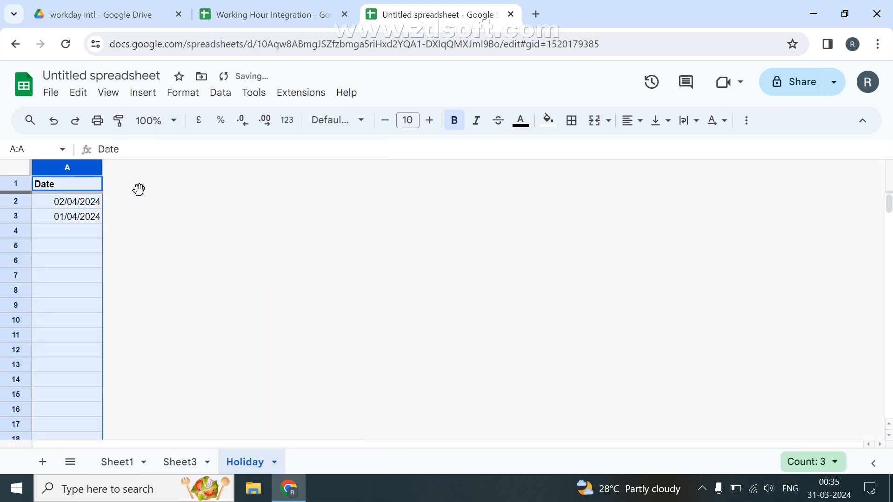
pyautogui.hotkey('ctrl', 'z')
# Step: Insert an empty column after Holiday Name and enter =DATEVALUE(A2:A4) in C2
pyautogui.rightClick(138, 188)
pyautogui.click(217, 255)
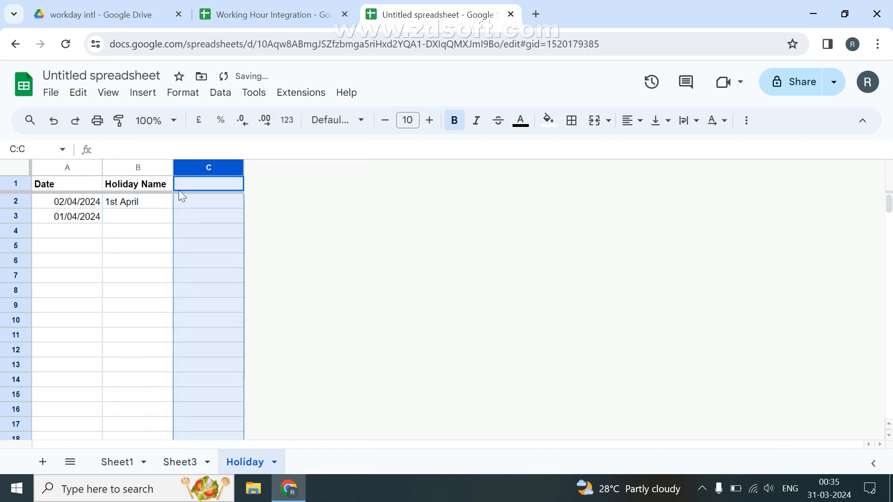
pyautogui.click(181, 204)
pyautogui.write('=date')
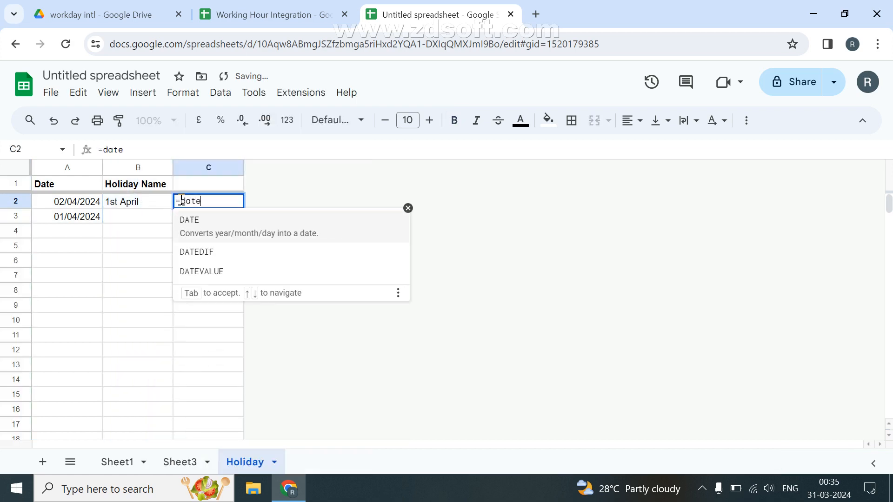
pyautogui.press('Down')
pyautogui.press('Down')
pyautogui.press('Tab')
pyautogui.press('Left')
pyautogui.press('Left')
pyautogui.hotkey('shift', 'Down')
pyautogui.hotkey('shift', 'Down')
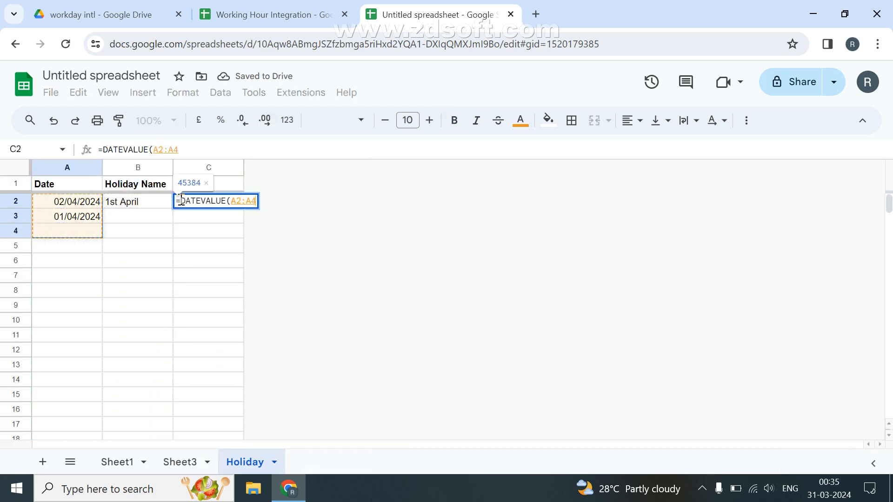
pyautogui.press('Return')
pyautogui.press('Down')
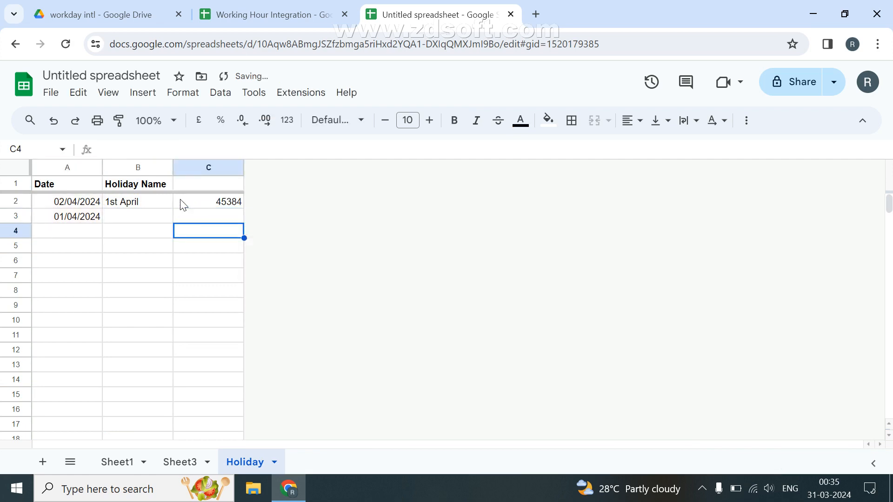
# Step: Wrap the DATEVALUE(A2:A4) formula in C2 in ArrayFormula
pyautogui.press('Up')
pyautogui.click(182, 205)
pyautogui.doubleClick(182, 201)
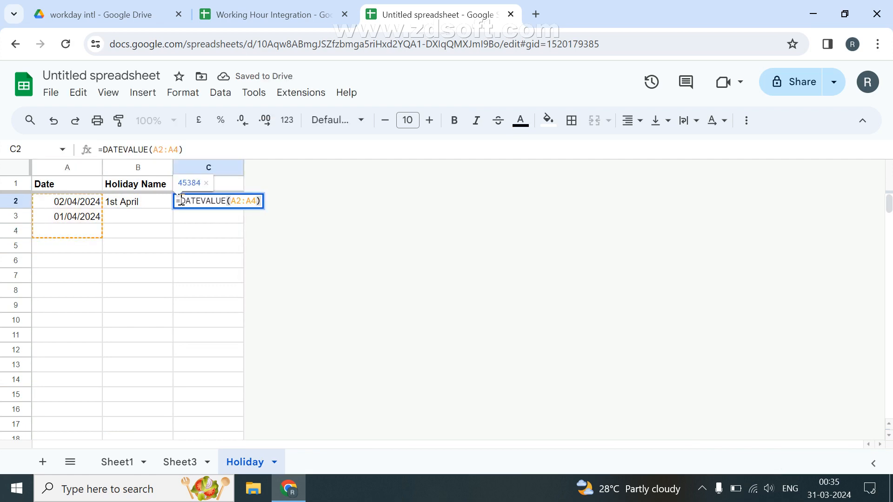
pyautogui.hotkey('ctrl', 'shift', 'Return')
pyautogui.press('Return')
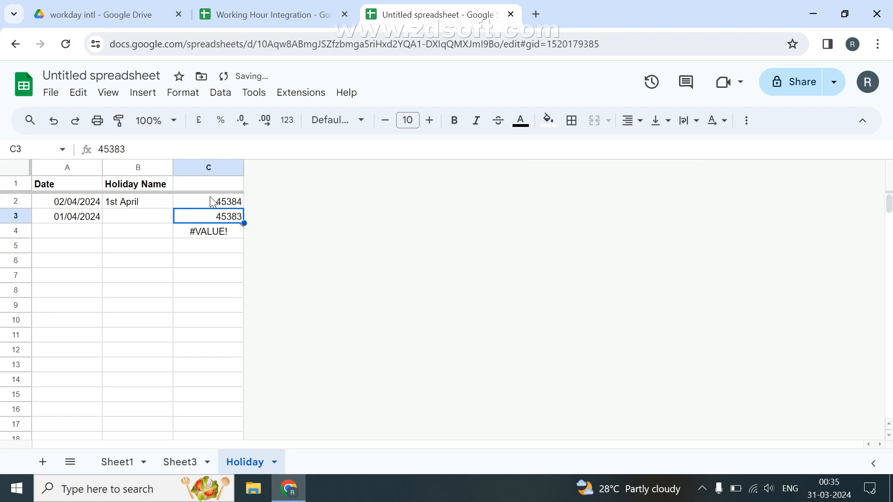
# Step: Clear the test formula from C2:C3 on the Holiday sheet and return to Sheet1
pyautogui.moveTo(212, 201); pyautogui.dragTo(211, 217)
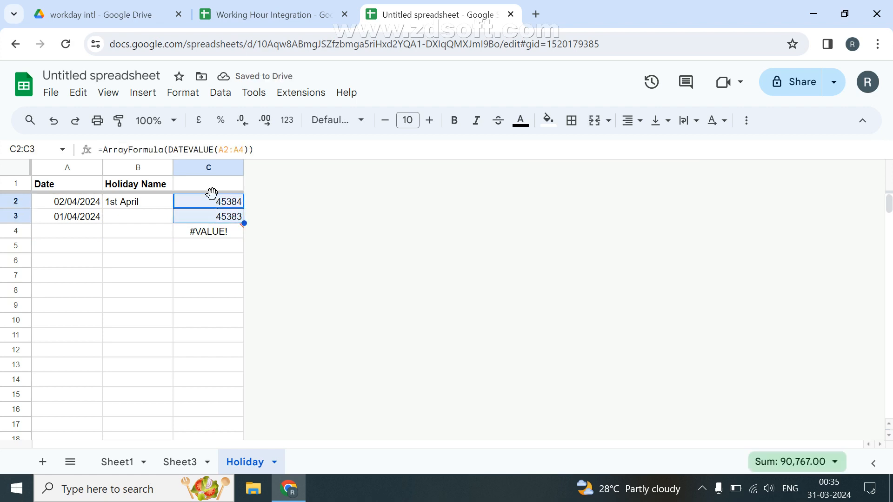
pyautogui.press('Delete')
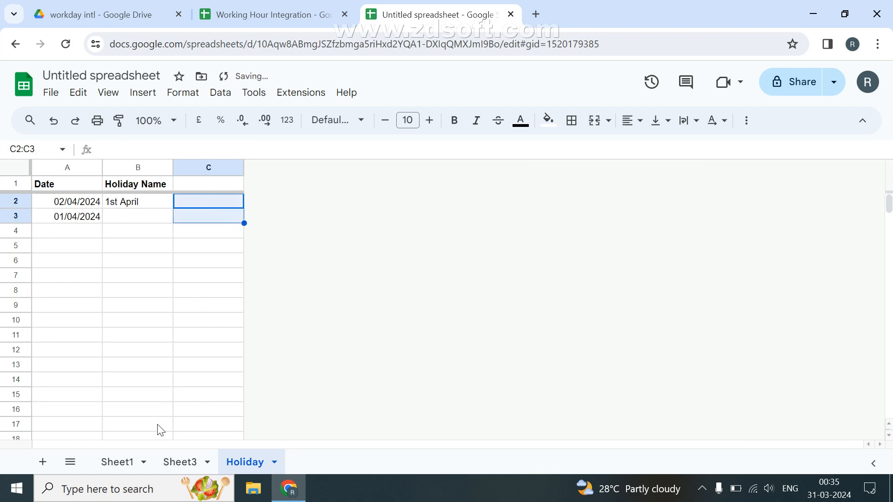
pyautogui.click(170, 462)
pyautogui.click(116, 462)
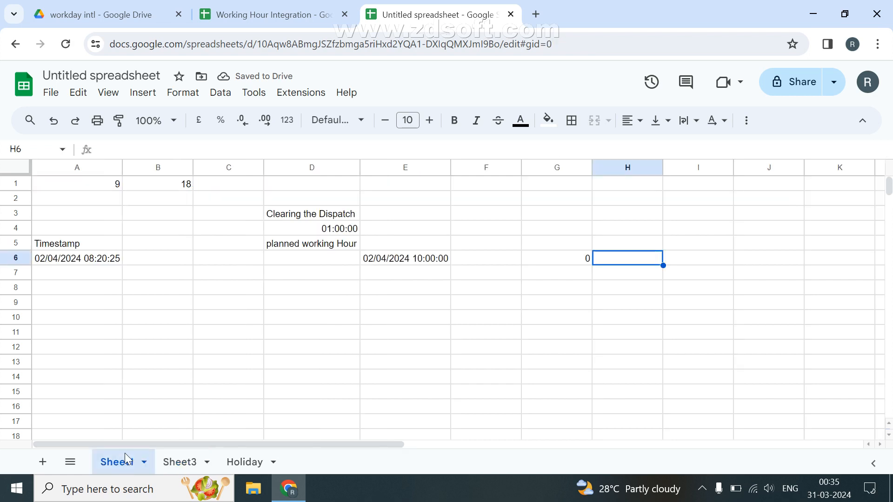
# Step: Wrap the complete planned-time formula in E6 in ArrayFormula, and compare it with the formula in G6
pyautogui.click(563, 259)
pyautogui.click(401, 261)
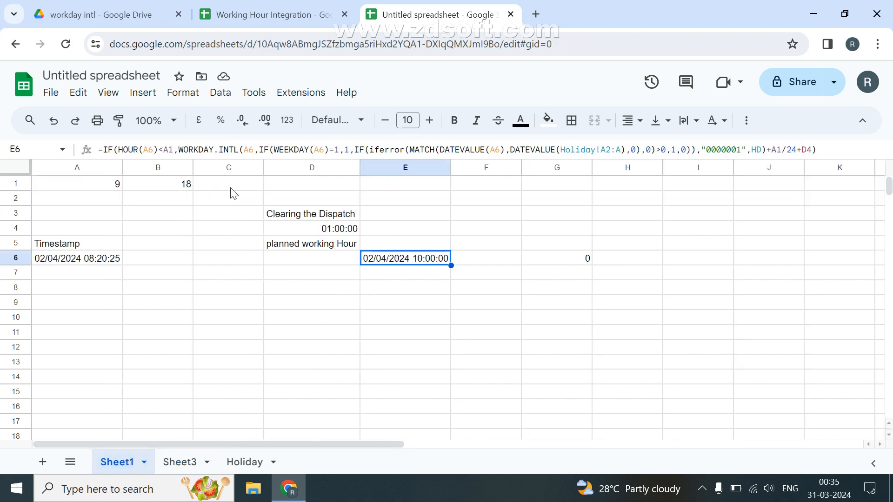
pyautogui.press('Return')
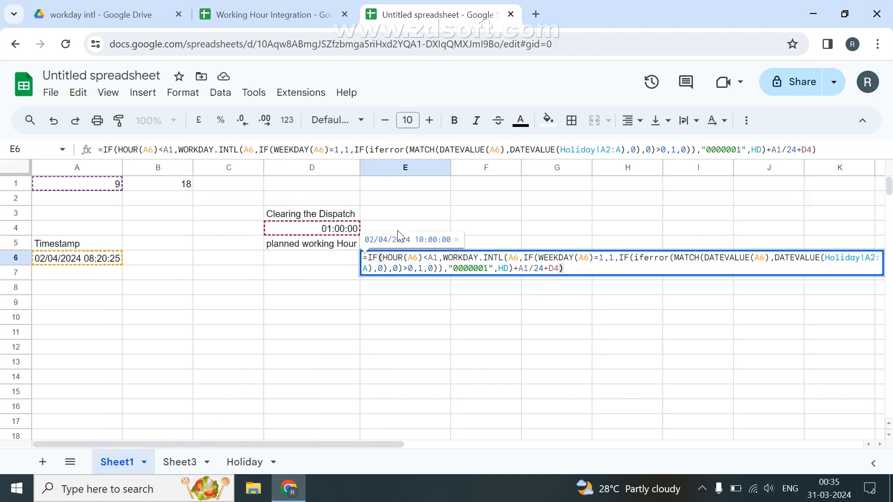
pyautogui.hotkey('ctrl', 'shift', 'Return')
pyautogui.press('Return')
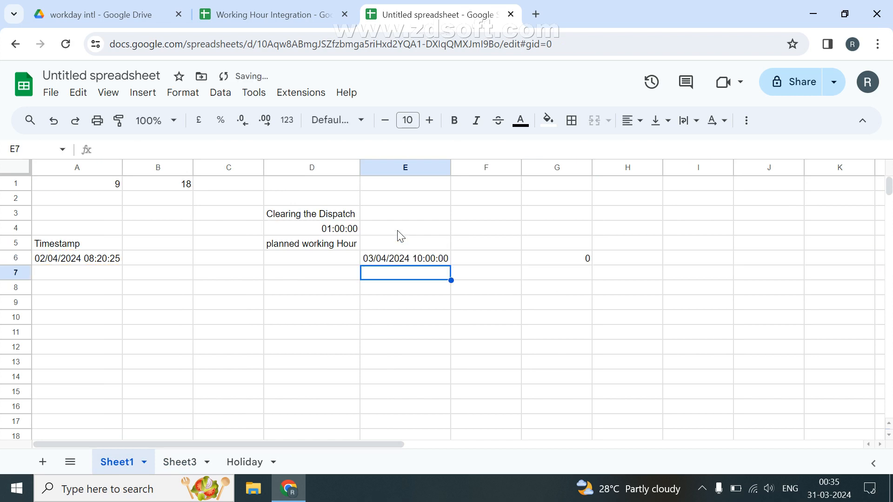
pyautogui.click(388, 260)
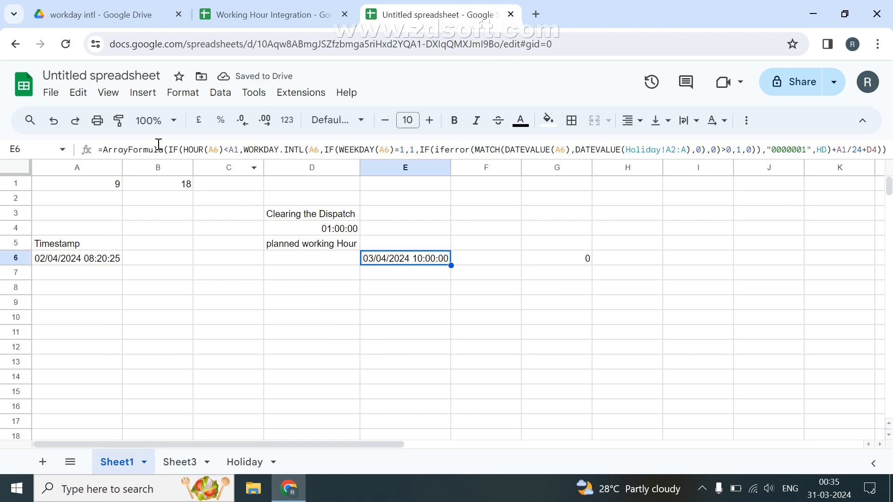
pyautogui.click(579, 261)
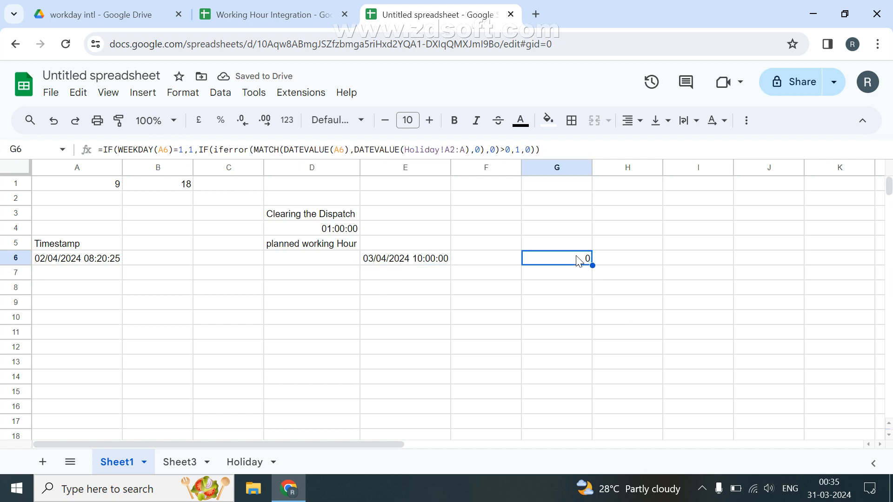
# Step: Change the day of the timestamp in A6 so it reads 30/04/2024 08:20:25
pyautogui.click(82, 259)
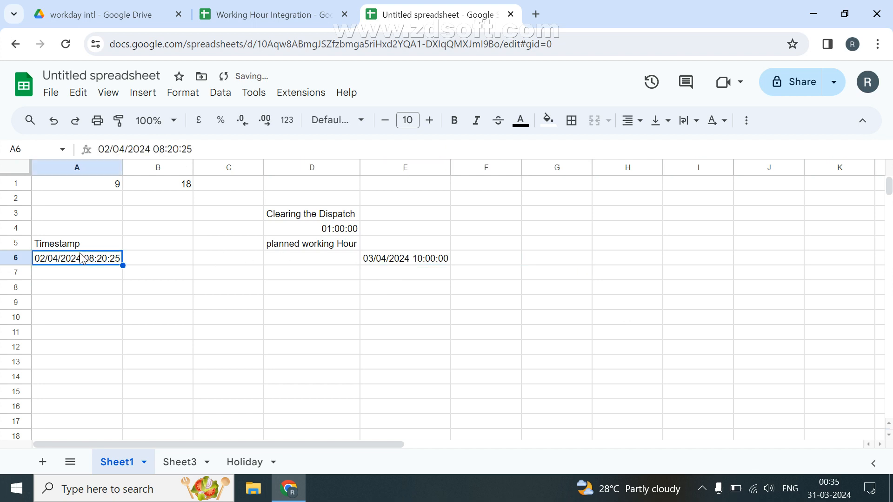
pyautogui.doubleClick(49, 258)
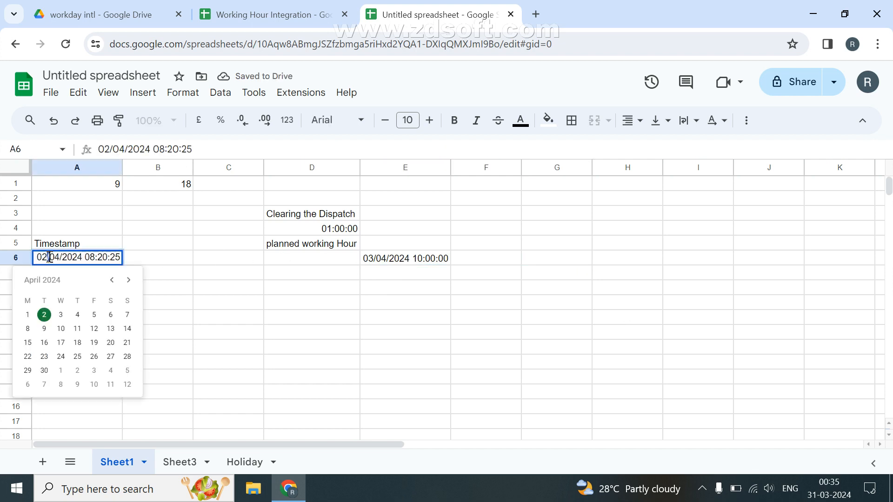
pyautogui.doubleClick(50, 257)
pyautogui.write('30')
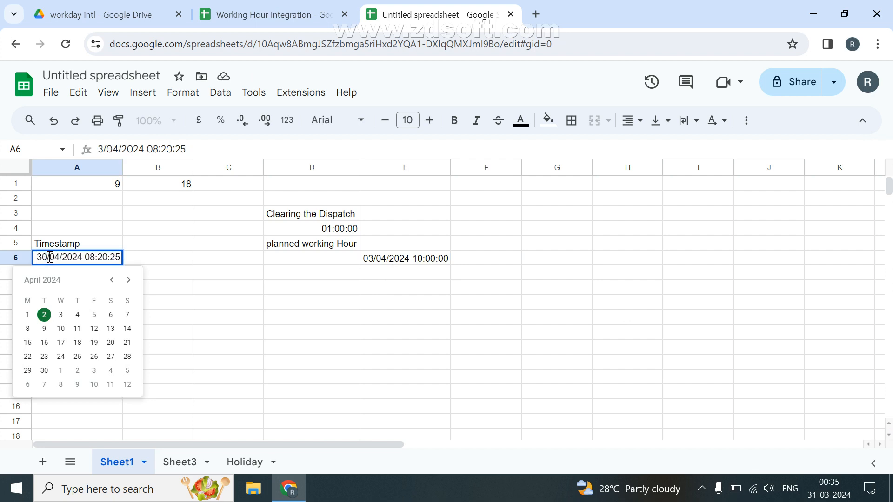
pyautogui.press('Return')
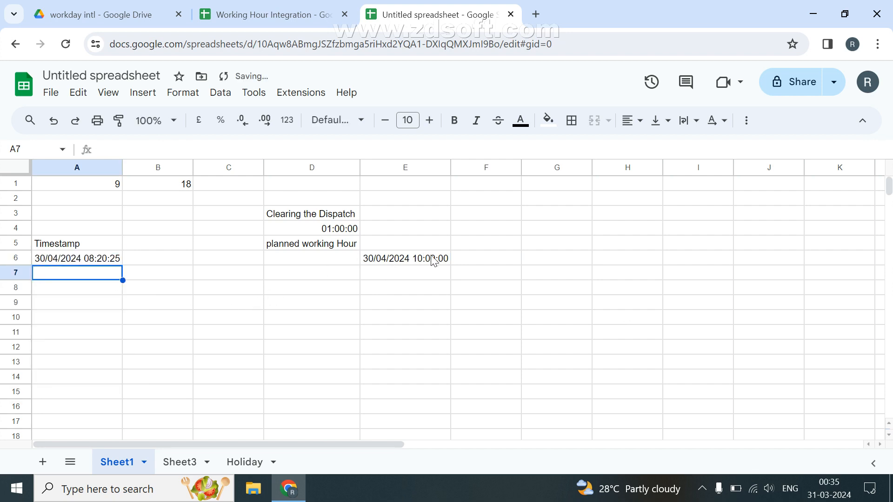
# Step: Change the day of the timestamp in A6 to 31, keeping the month and time
pyautogui.click(70, 257)
pyautogui.doubleClick(69, 256)
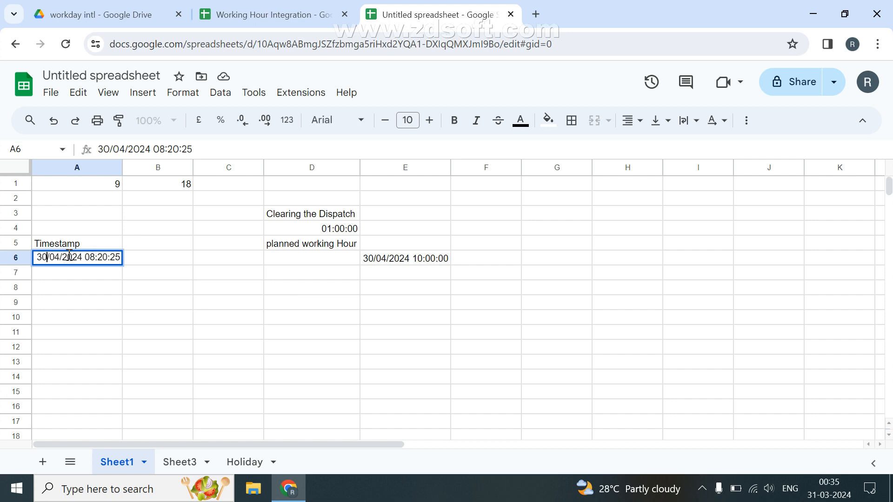
pyautogui.press('BackSpace')
pyautogui.write('1')
pyautogui.press('Return')
# Step: Correct the month of the timestamp in A6 to 03
pyautogui.click(70, 258)
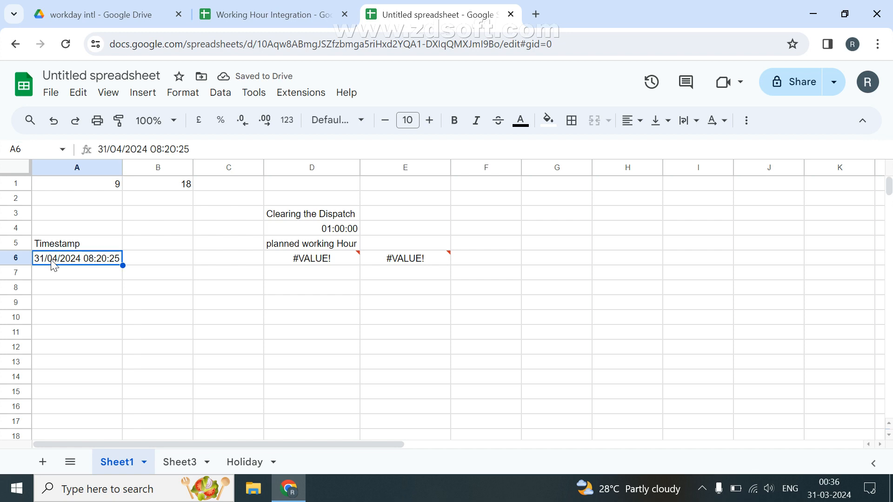
pyautogui.doubleClick(52, 262)
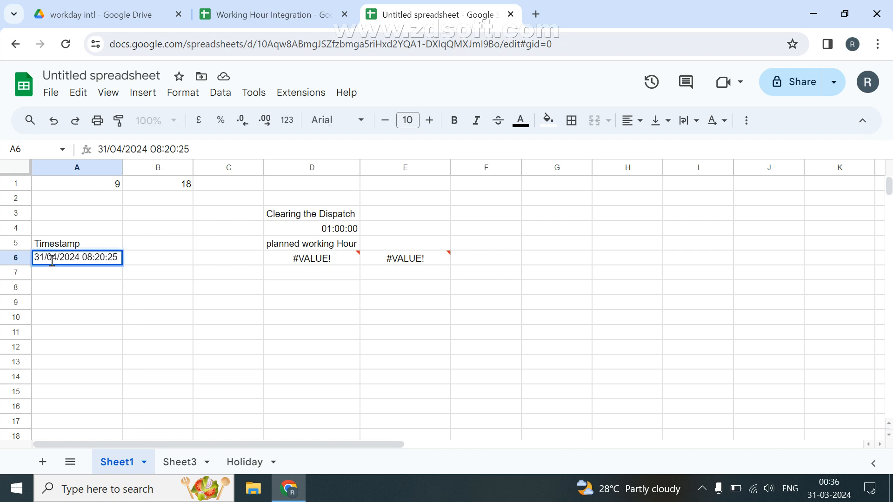
pyautogui.write('3')
pyautogui.press('Return')
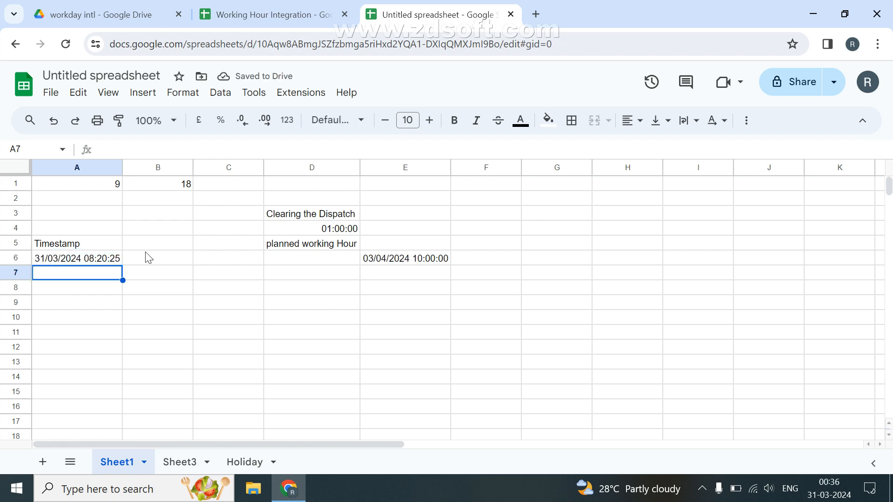
# Step: Set the date of the timestamp in A6 to 01/04/2024, keeping its time
pyautogui.press('Up')
pyautogui.press('Up')
pyautogui.click(63, 262)
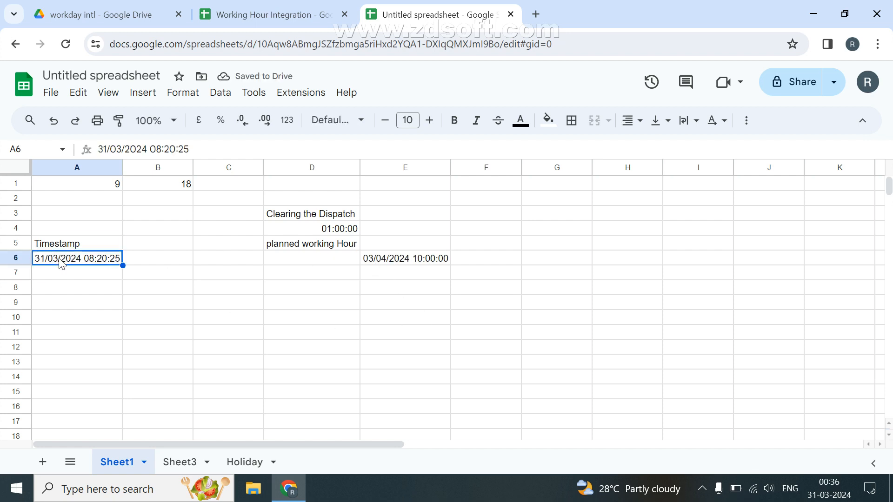
pyautogui.doubleClick(60, 259)
pyautogui.press('Home')
pyautogui.hotkey('shift', 'Right')
pyautogui.hotkey('shift', 'Right')
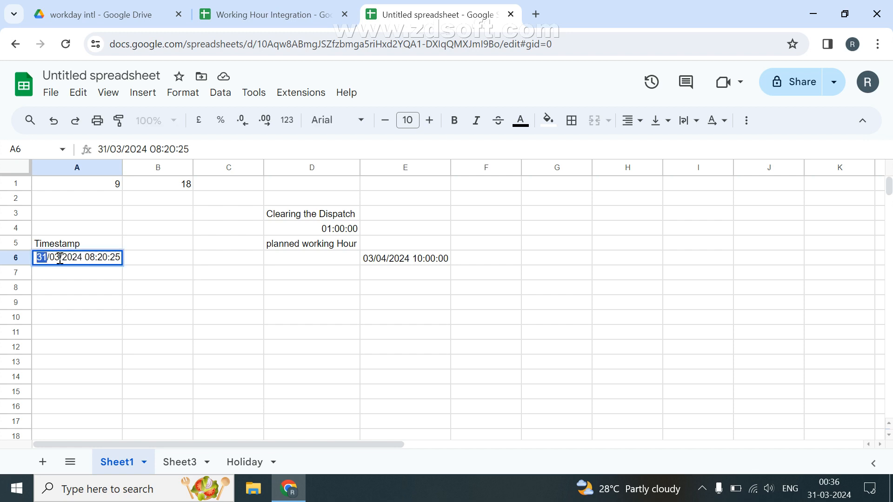
pyautogui.write('01/0')
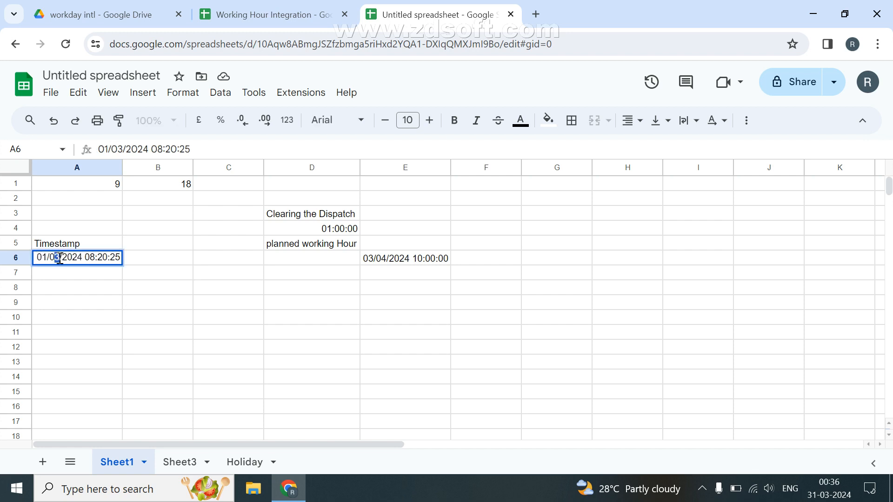
pyautogui.write('4')
pyautogui.press('Return')
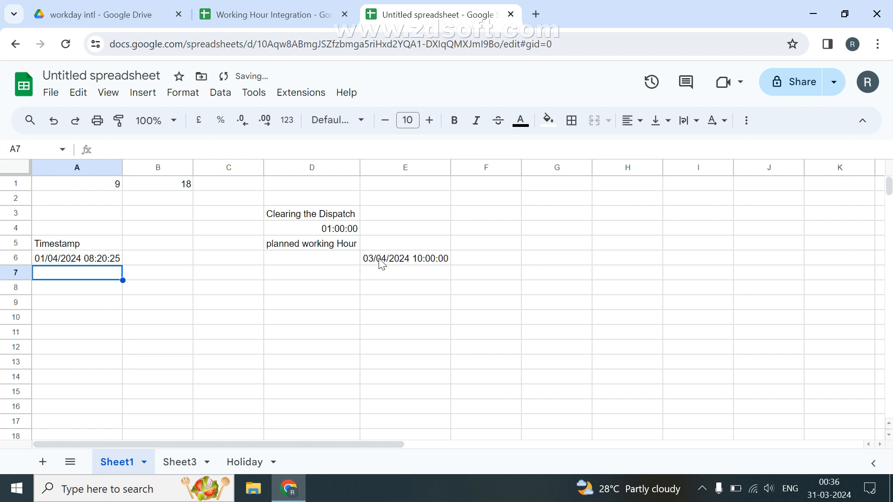
# Step: Change the day of the timestamp in A6 to 02
pyautogui.click(45, 259)
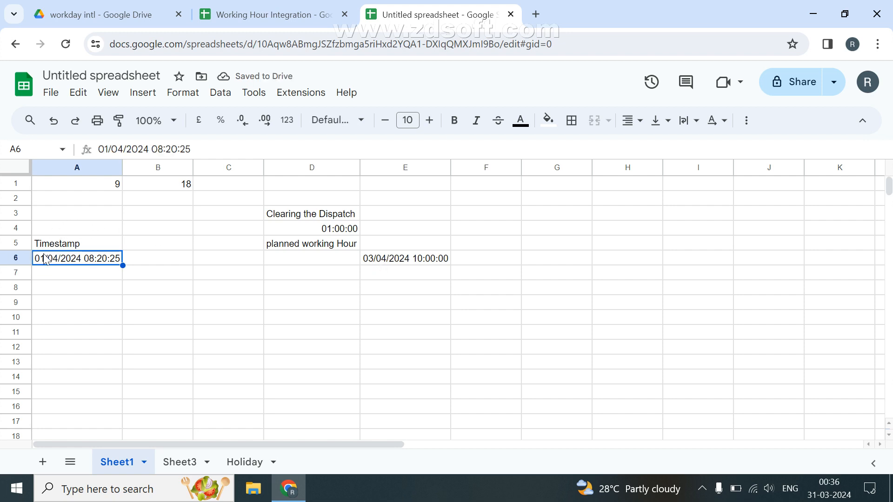
pyautogui.doubleClick(45, 258)
pyautogui.press('BackSpace')
pyautogui.write('2')
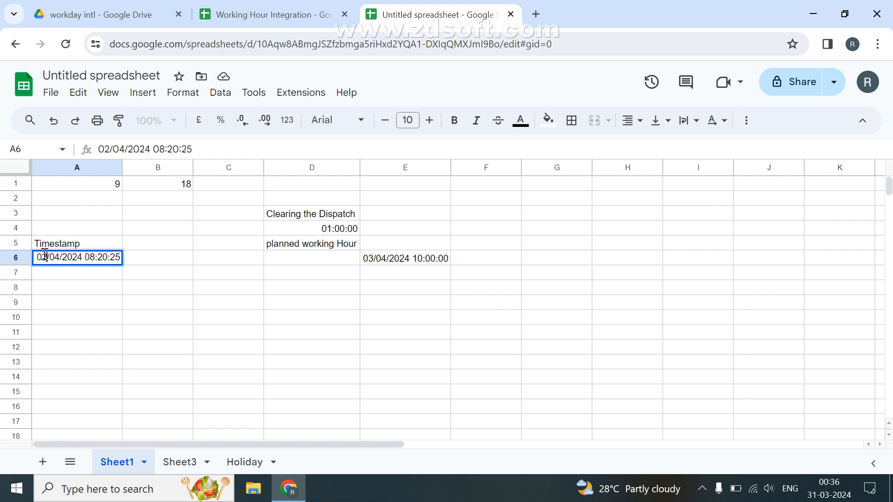
pyautogui.press('Return')
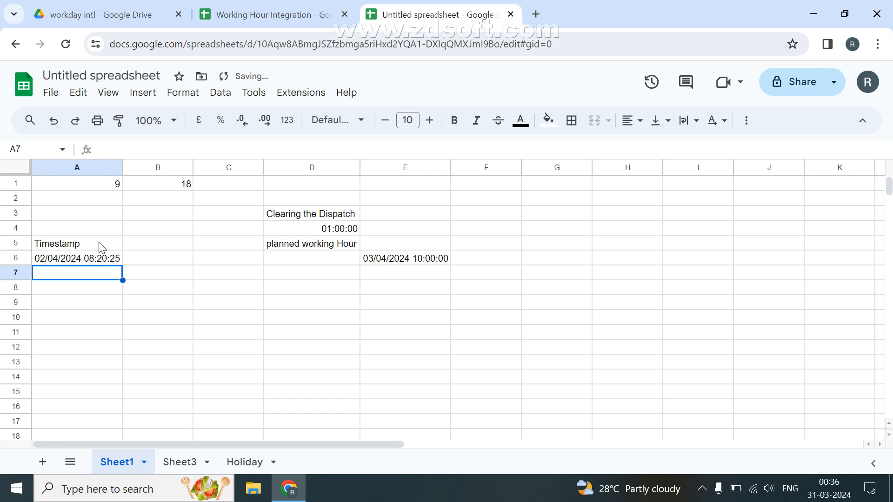
# Step: Change the day of the timestamp in A6 to 03 so the date is 03/04/2024
pyautogui.click(77, 260)
pyautogui.doubleClick(78, 259)
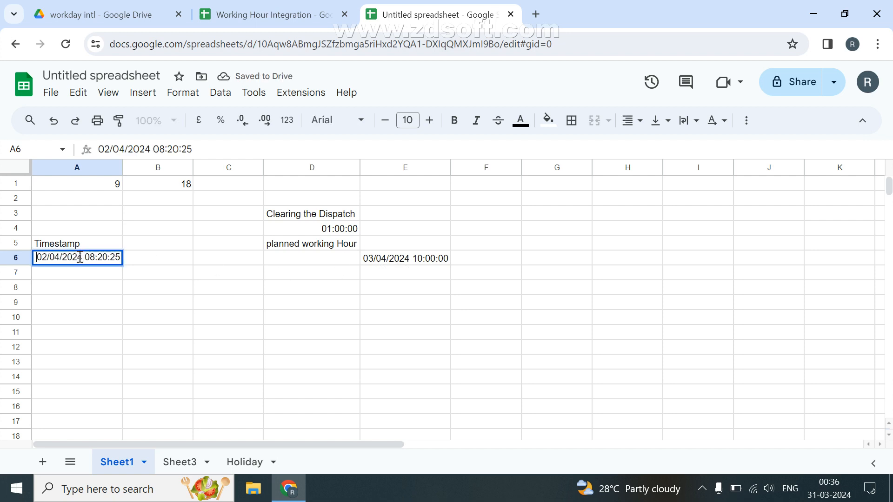
pyautogui.press('BackSpace')
pyautogui.write('3')
pyautogui.press('Return')
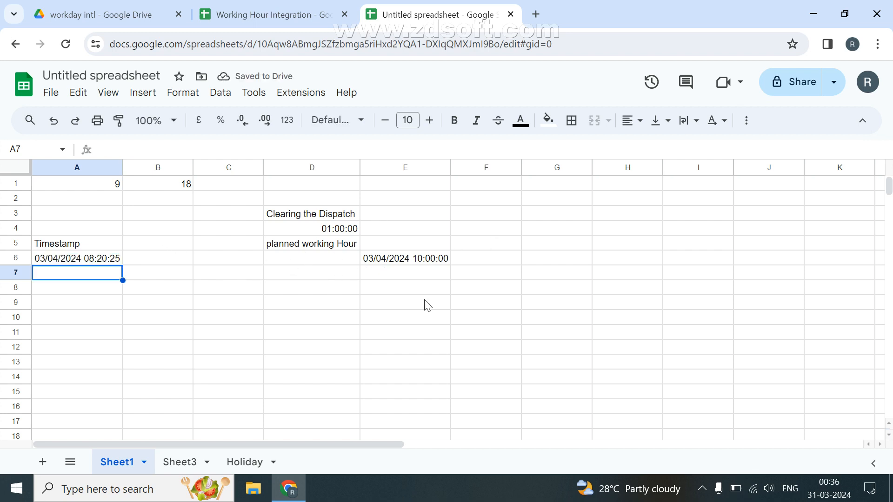
# Step: Review the condition and WORKDAY.INTL part of E6's formula, and add "Next" as the outer IF's value when HOUR(A6)<A1 is false
pyautogui.click(405, 262)
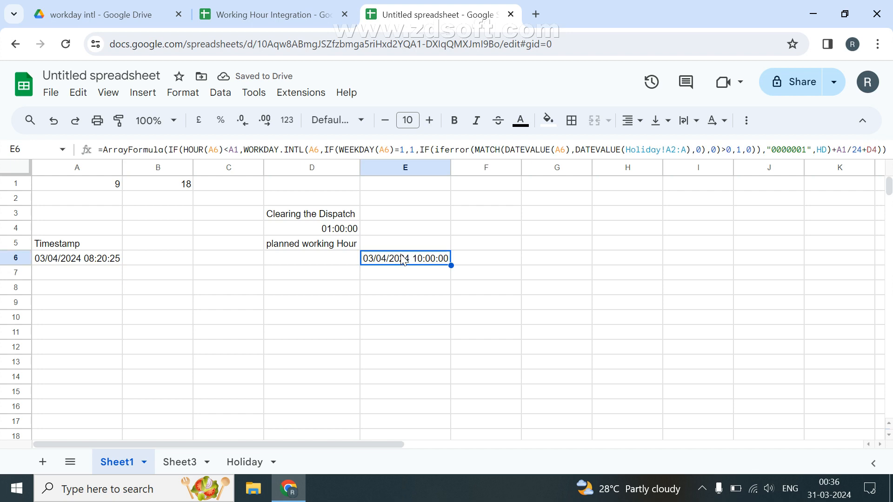
pyautogui.doubleClick(410, 262)
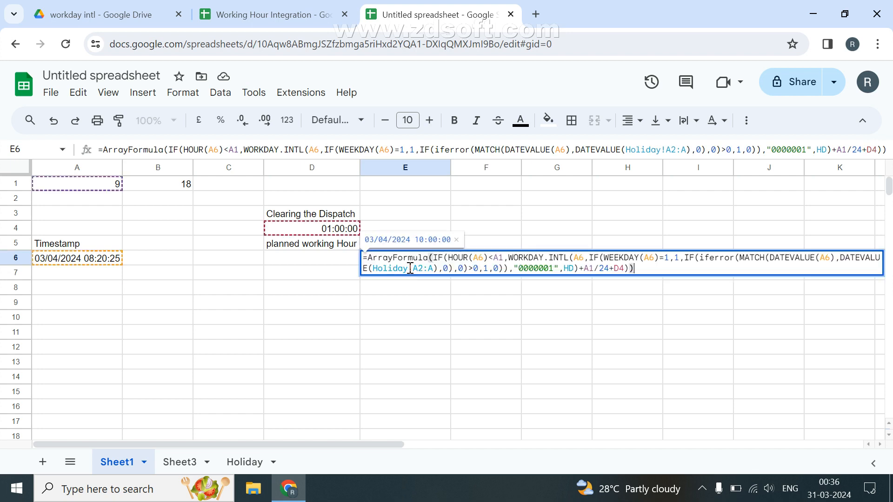
pyautogui.click(449, 258)
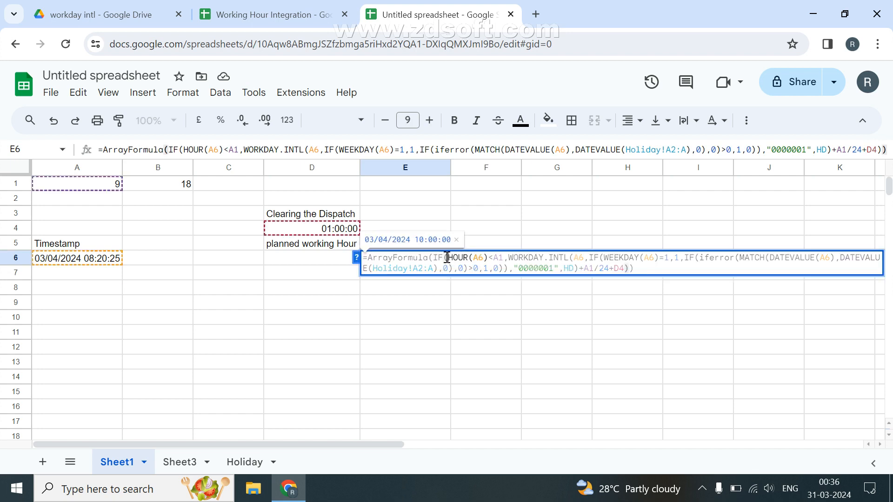
pyautogui.keyDown('shift'); pyautogui.click(505, 257); pyautogui.keyUp('shift')
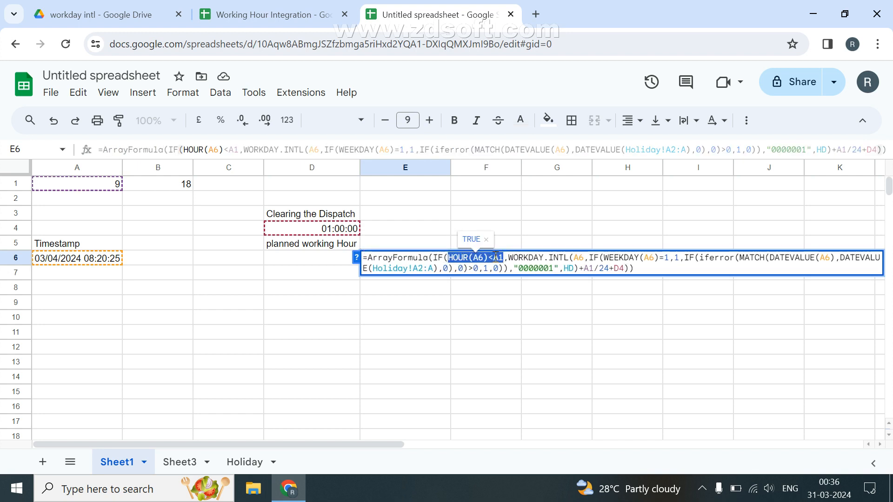
pyautogui.click(508, 258)
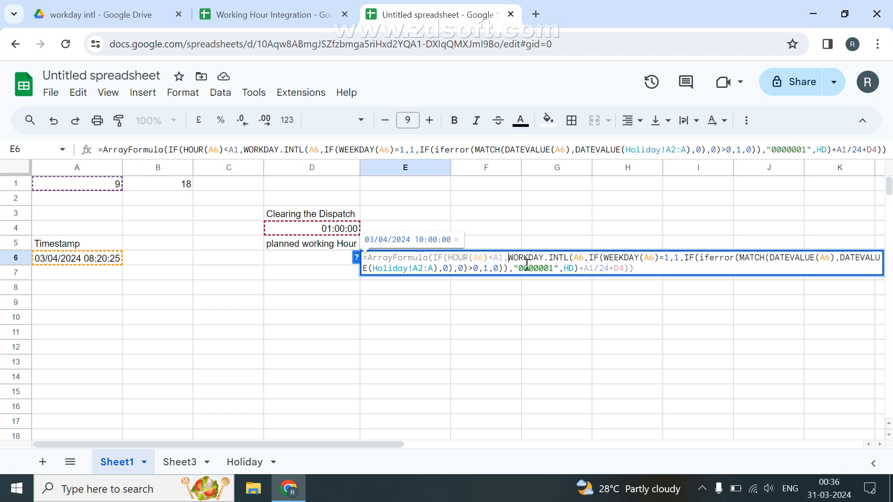
pyautogui.keyDown('shift'); pyautogui.click(627, 267); pyautogui.keyUp('shift')
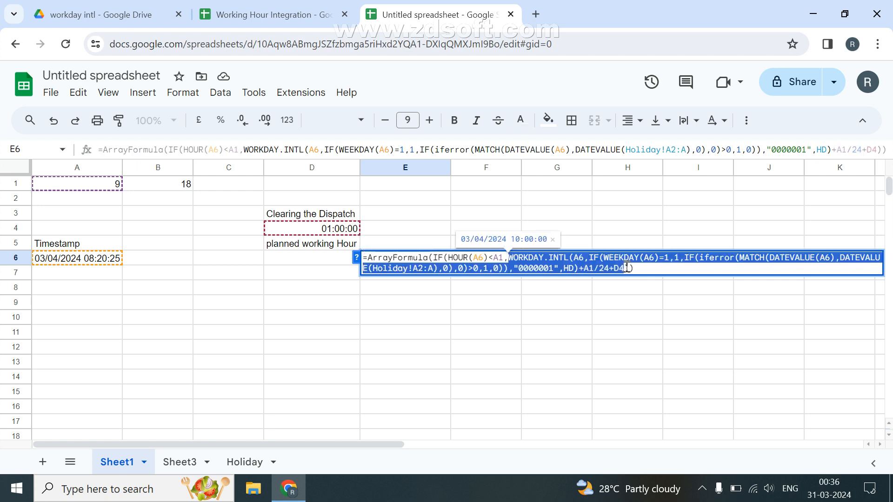
pyautogui.click(627, 267)
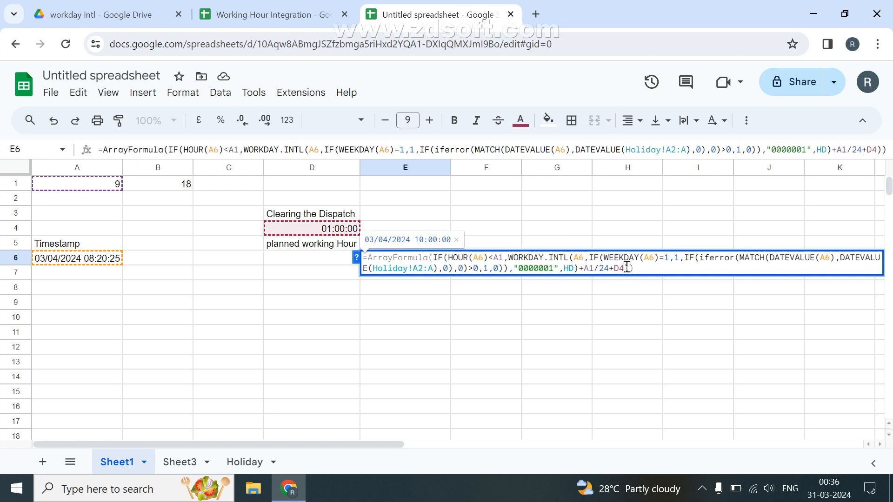
pyautogui.write(', ')
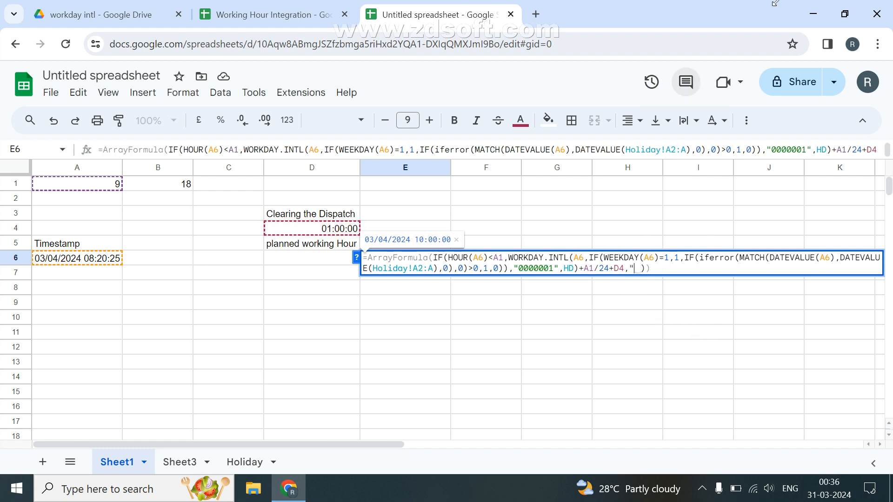
pyautogui.write('""')
pyautogui.press('Return')
pyautogui.press('Up')
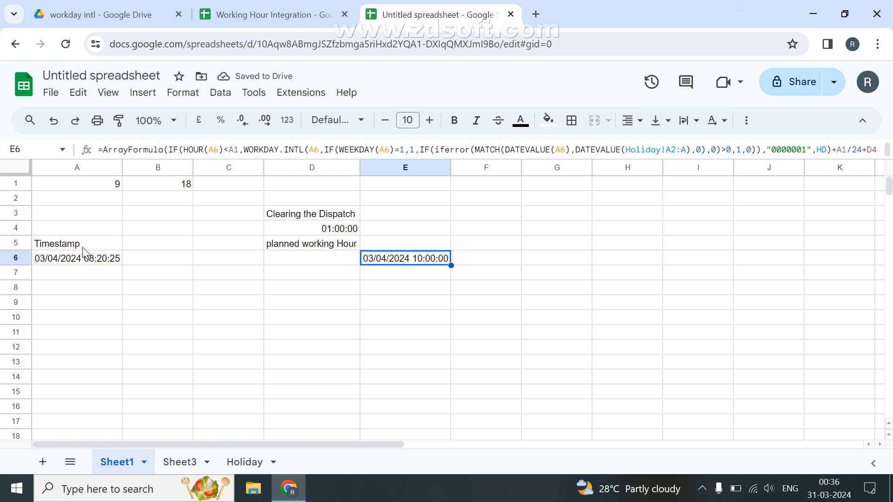
# Step: Change the hour of the timestamp in A6 to 10, making it 03/04/2024 10:20:25
pyautogui.click(85, 262)
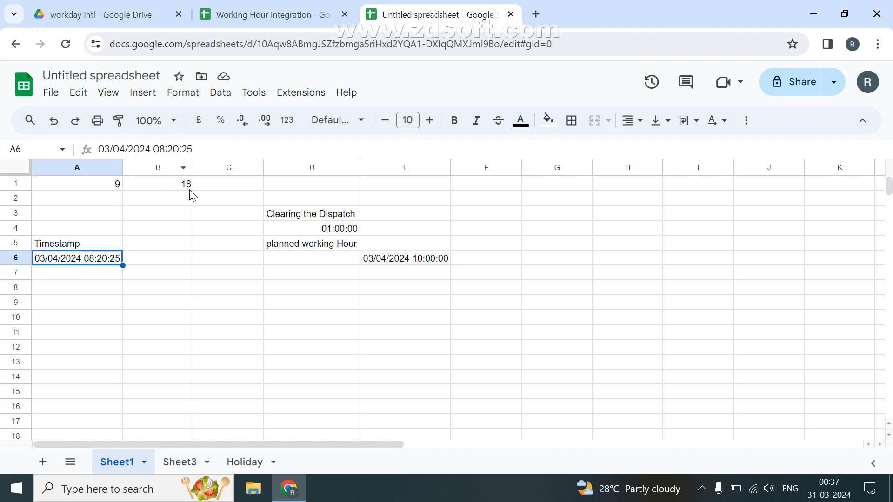
pyautogui.doubleClick(78, 261)
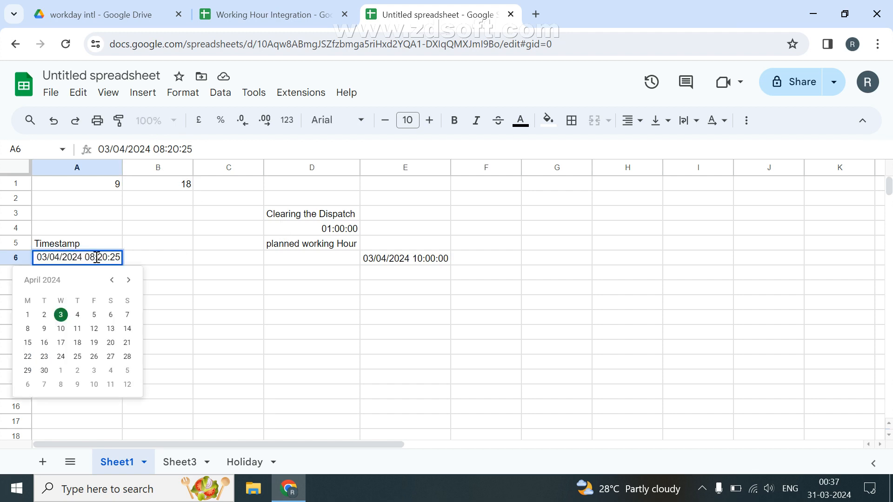
pyautogui.press('BackSpace')
pyautogui.press('BackSpace')
pyautogui.write('10')
pyautogui.press('Return')
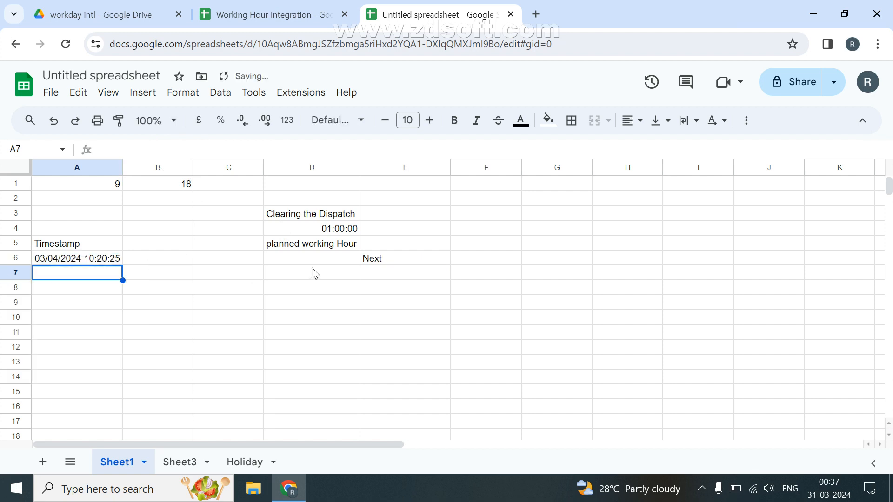
# Step: Copy the complete IF expression inside ArrayFormula in E6, leaving the cell's formula as it is
pyautogui.click(366, 263)
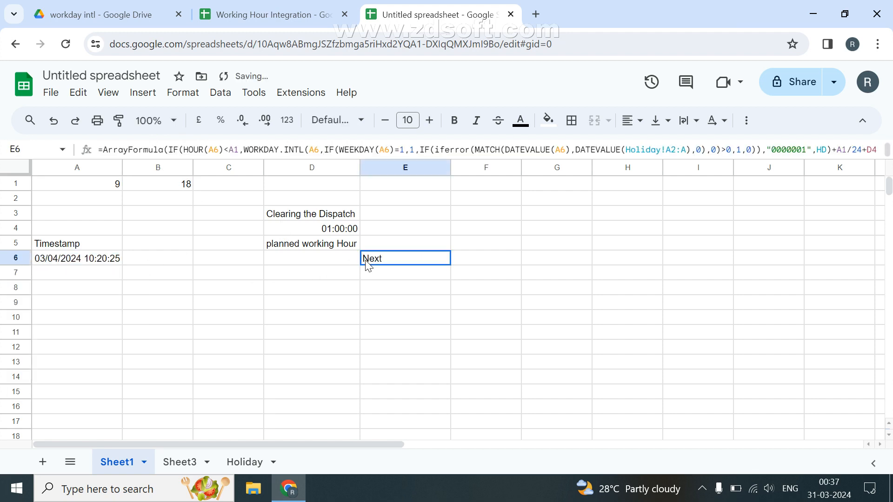
pyautogui.doubleClick(444, 265)
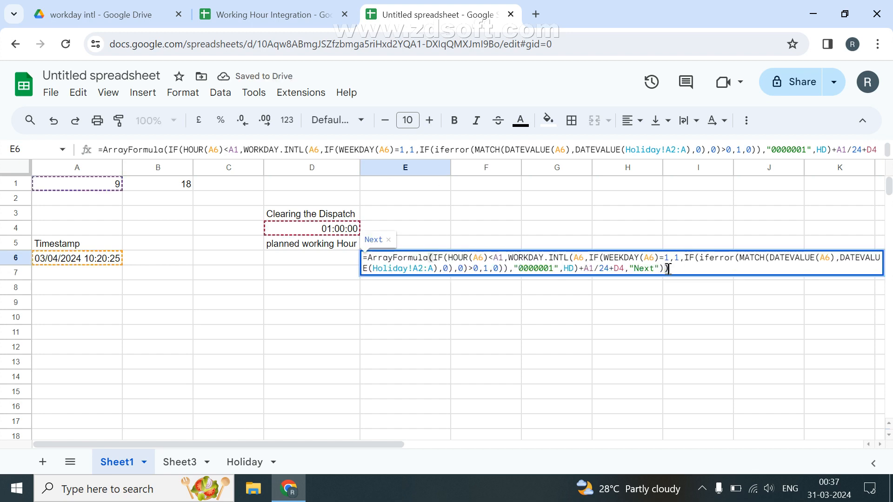
pyautogui.click(452, 257)
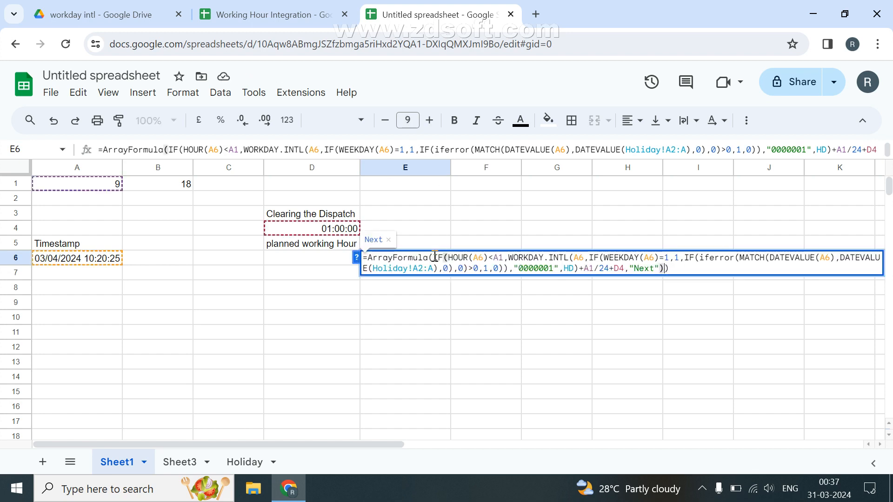
pyautogui.keyDown('shift'); pyautogui.click(435, 258); pyautogui.keyUp('shift')
pyautogui.hotkey('ctrl', 'c')
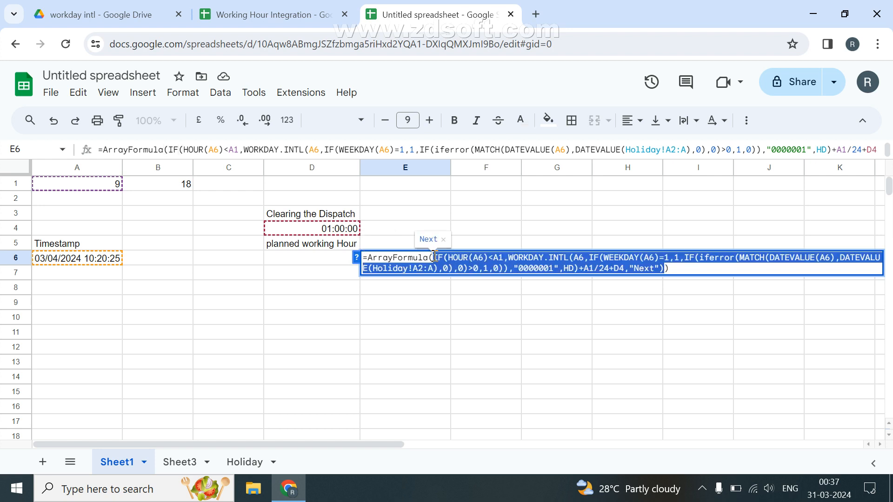
pyautogui.press('Escape')
# Step: Paste the copied HOUR(A6)<A1 IF expression as the value-if-false argument of the IF formula in D6
pyautogui.click(328, 264)
pyautogui.doubleClick(324, 262)
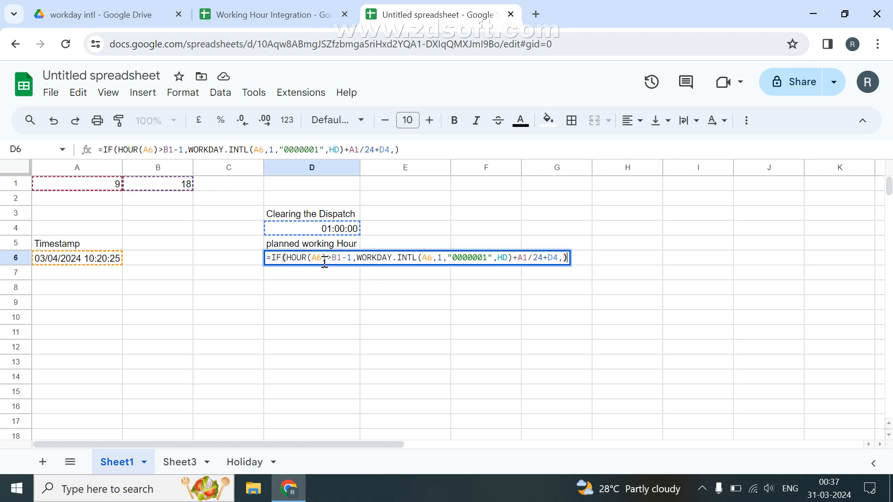
pyautogui.click(564, 259)
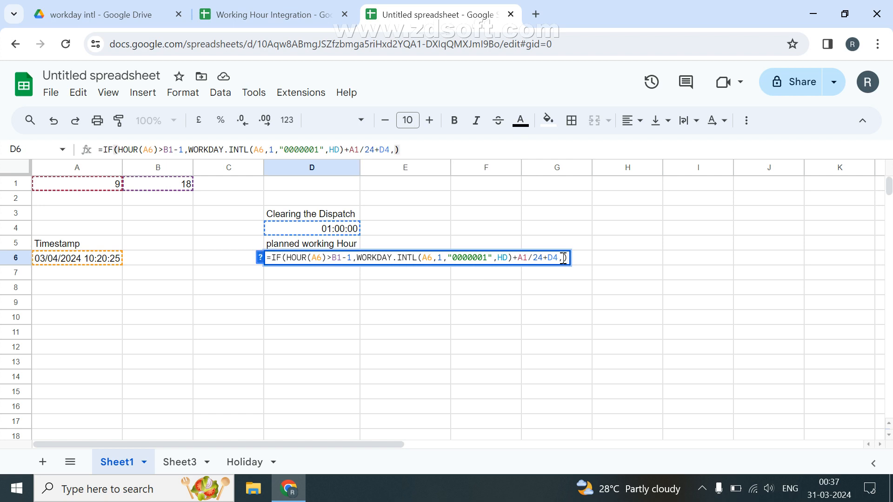
pyautogui.hotkey('ctrl', 'v')
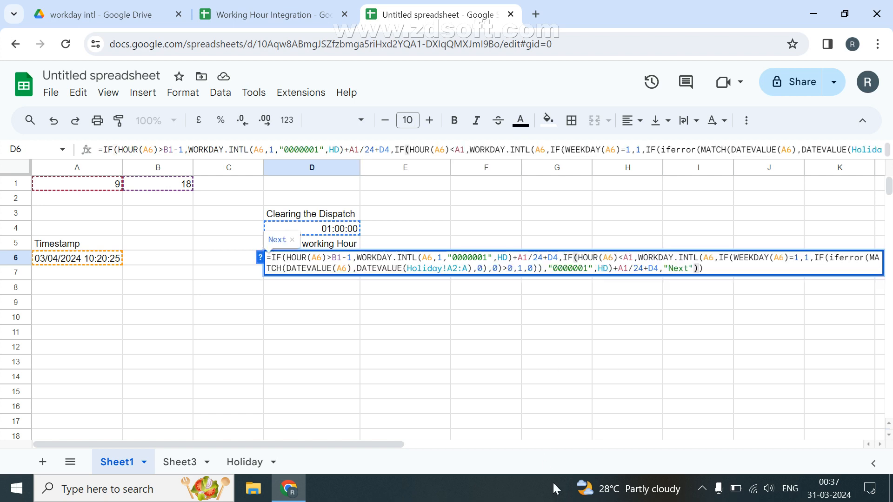
pyautogui.press('Return')
pyautogui.press('Up')
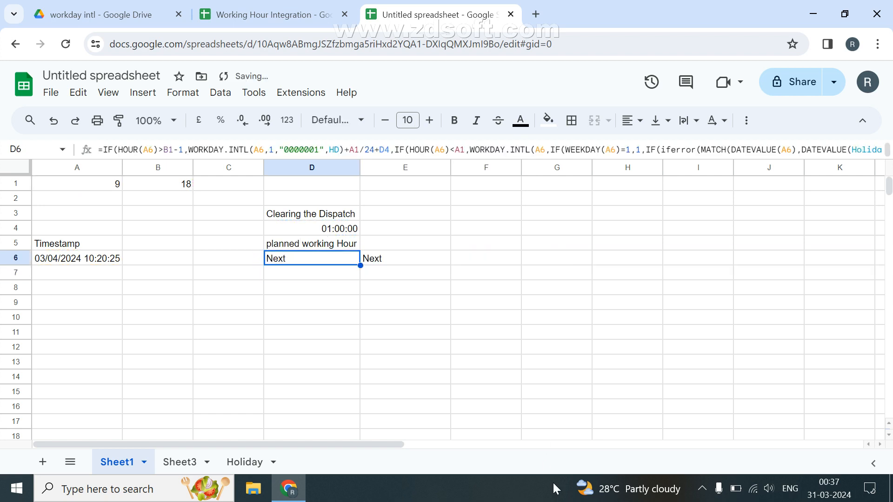
# Step: Wrap D6's combined formula in ArrayFormula and clear the helper formula from E6
pyautogui.press('Return')
pyautogui.hotkey('ctrl', 'shift', 'Return')
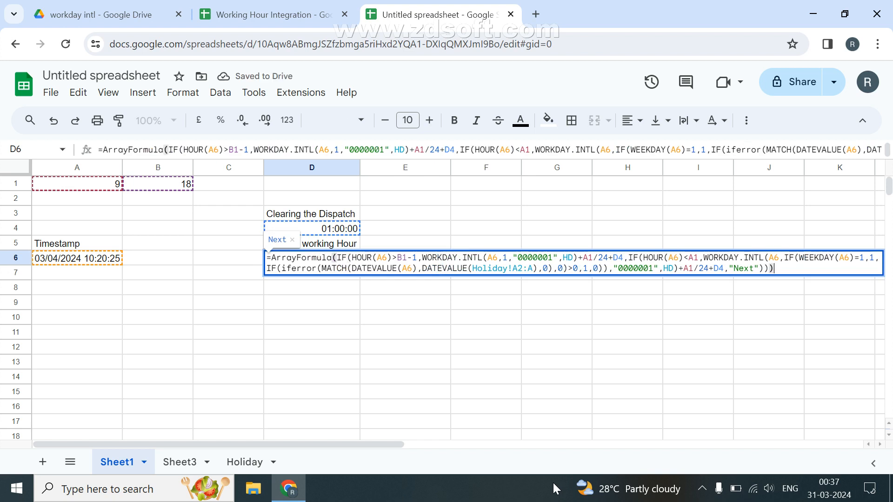
pyautogui.press('Return')
pyautogui.click(420, 262)
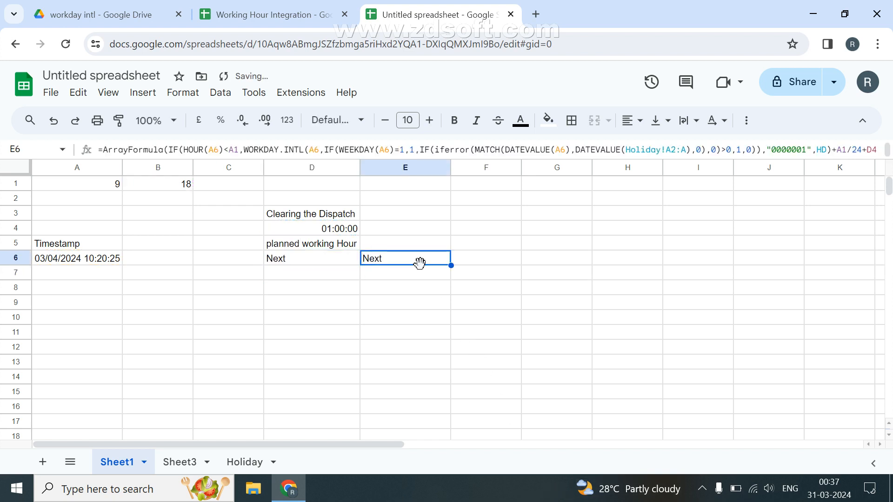
pyautogui.press('Delete')
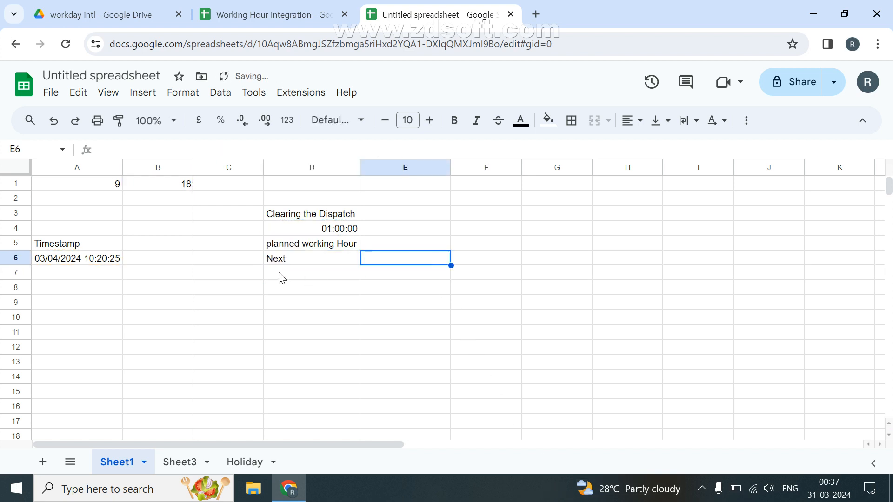
# Step: Rename Sheet3 as Condition
pyautogui.click(187, 464)
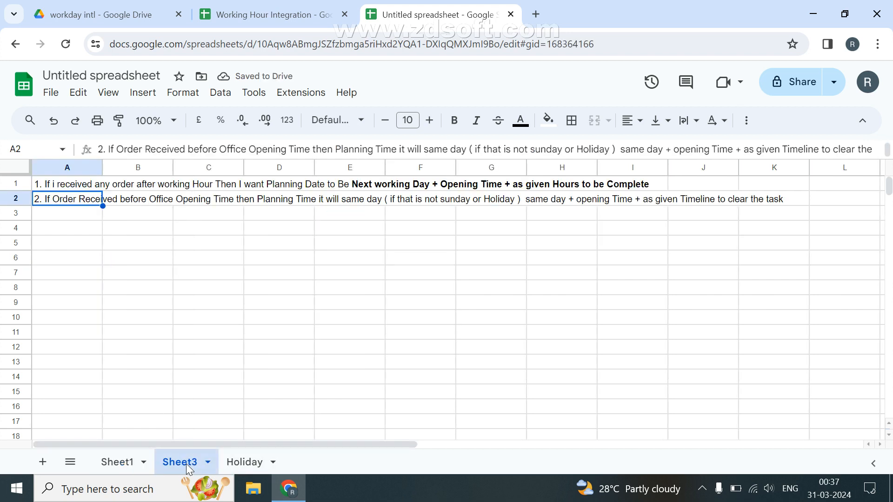
pyautogui.doubleClick(186, 463)
pyautogui.write('Condit')
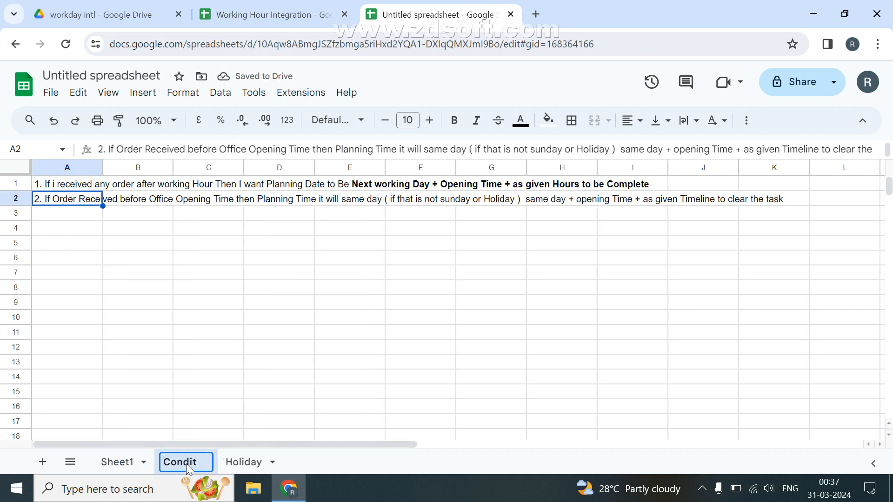
pyautogui.write('ion')
pyautogui.press('Return')
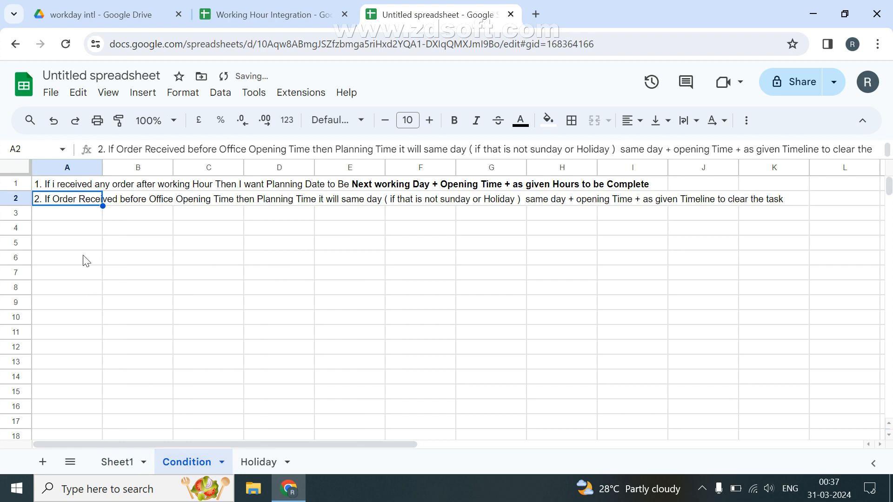
# Step: Enter in A3 of the Condition sheet "3. if received order within working hour then It will provide Time of received + As given Timeline"
pyautogui.click(83, 214)
pyautogui.write('3.')
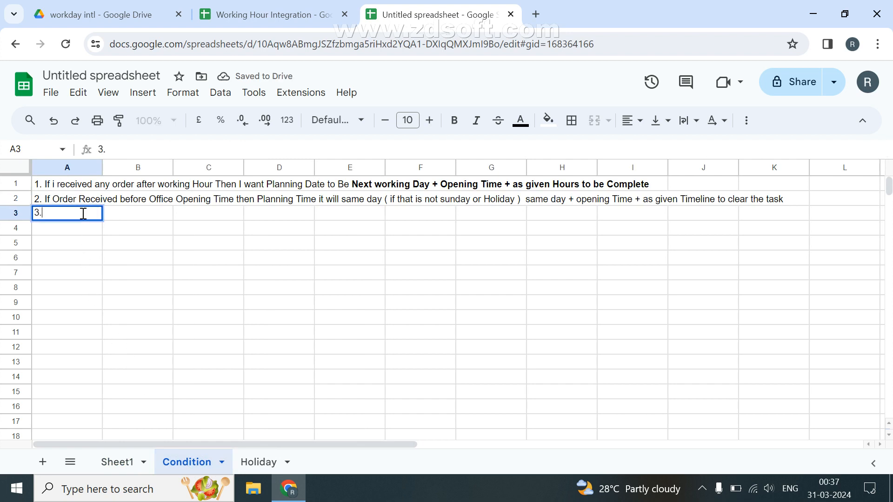
pyautogui.write(' if received ')
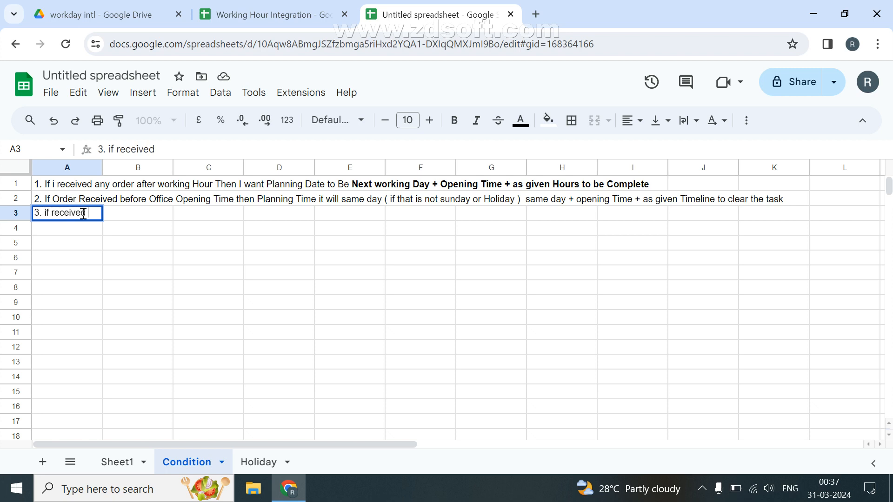
pyautogui.write('order ')
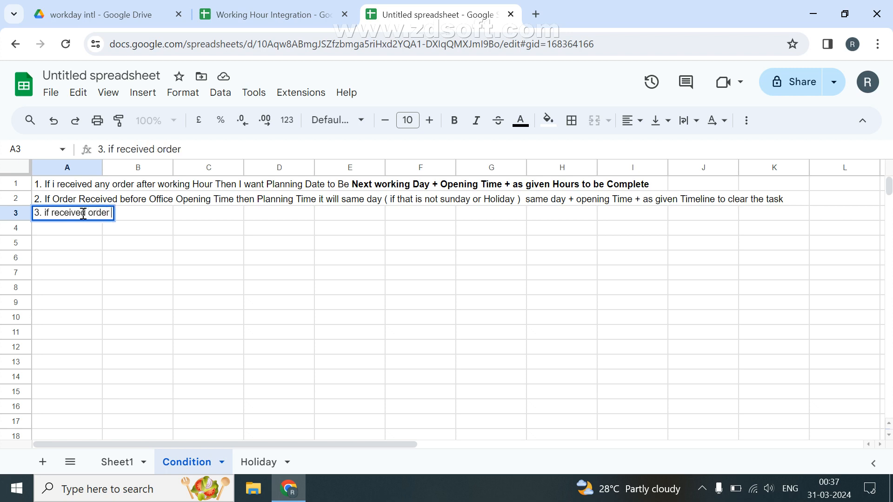
pyautogui.write('with')
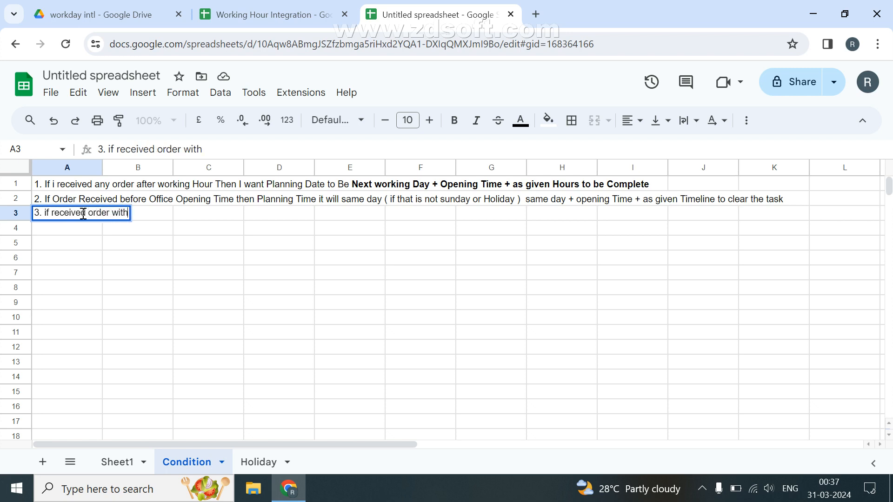
pyautogui.write('in working hour th')
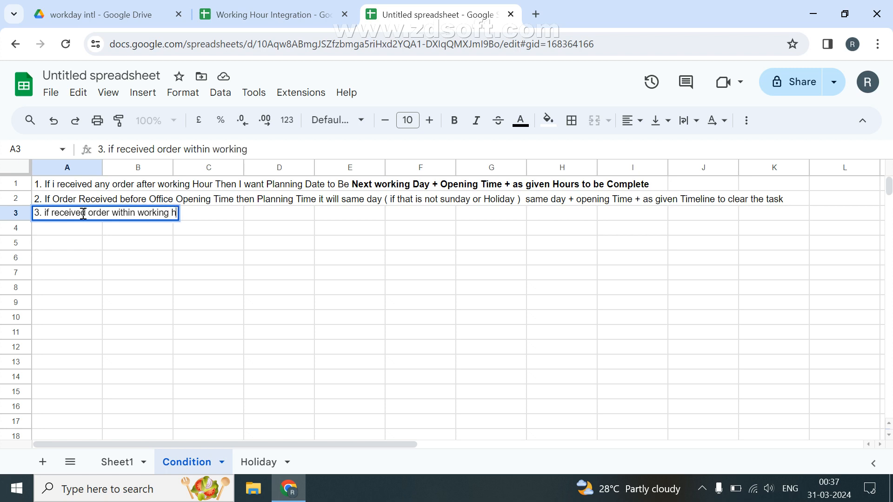
pyautogui.write('e')
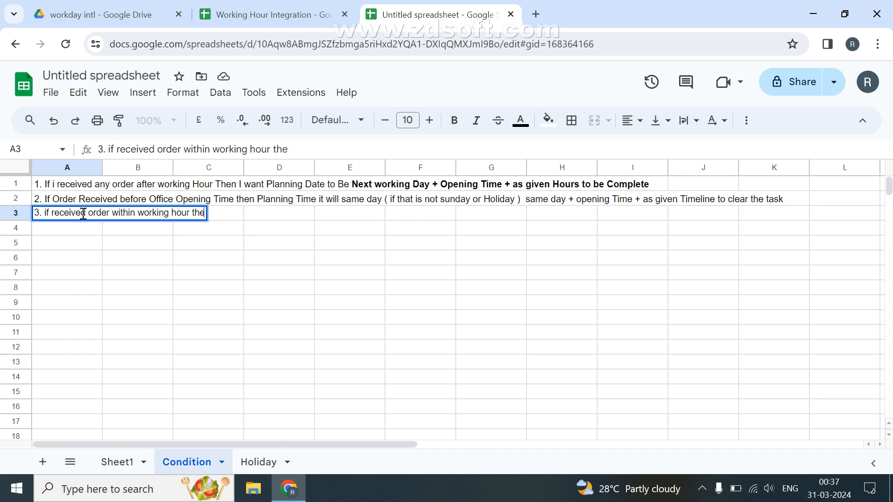
pyautogui.write('n It w')
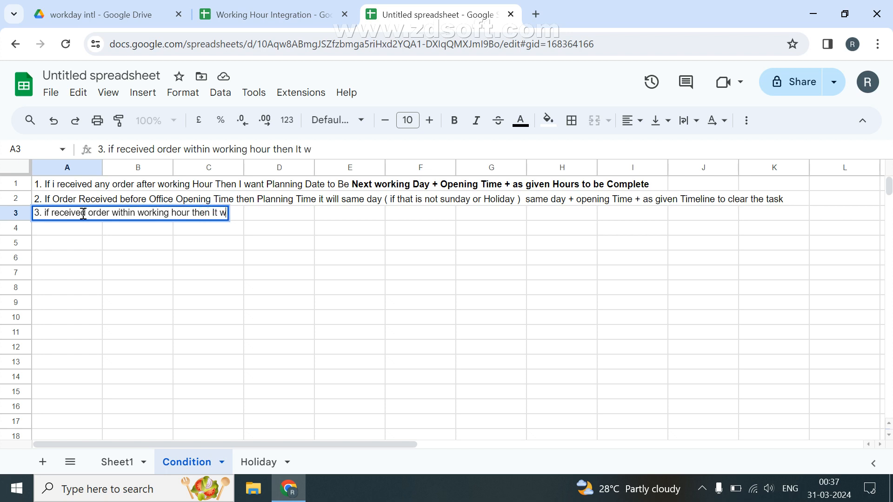
pyautogui.write('ill pro')
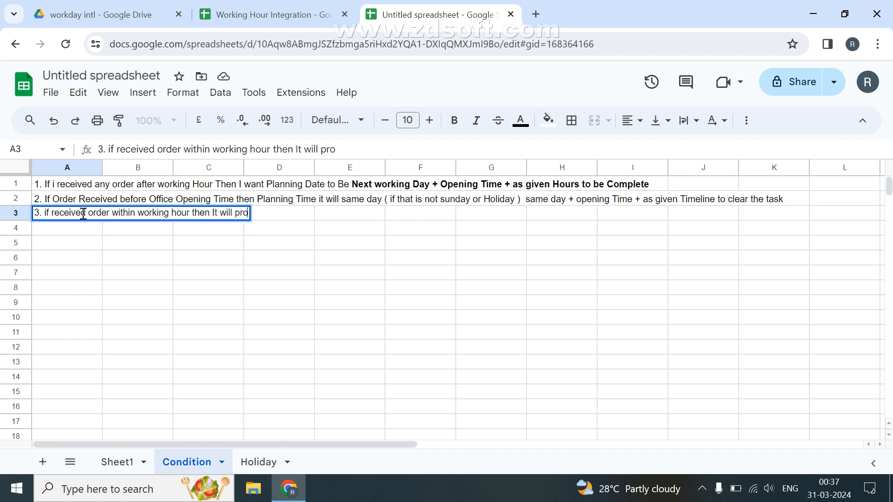
pyautogui.write('vide Tim')
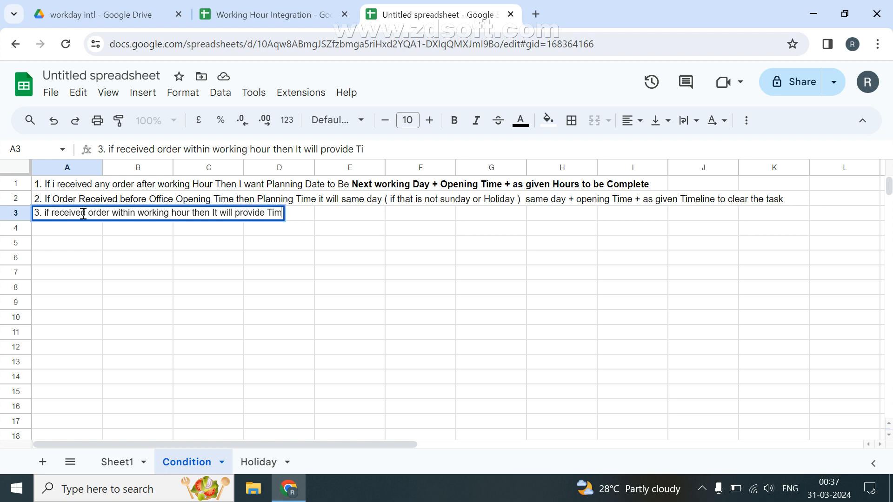
pyautogui.write('e of recei')
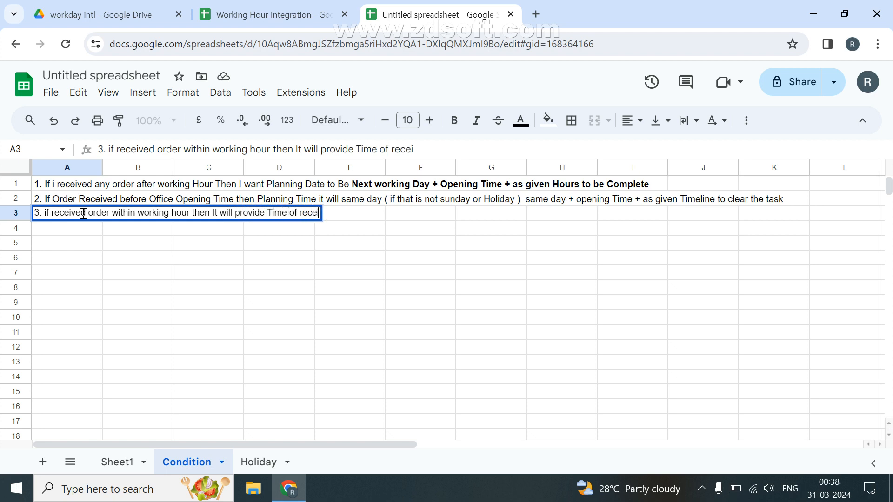
pyautogui.write('ved + ')
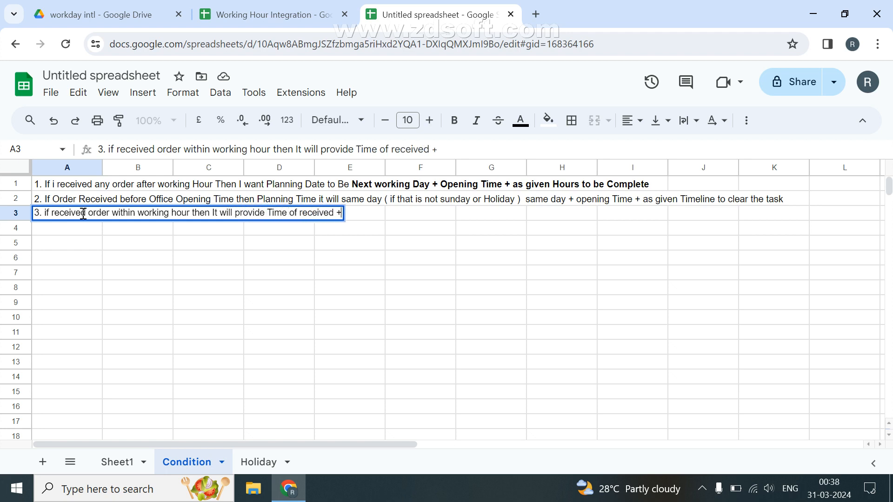
pyautogui.write('As given ')
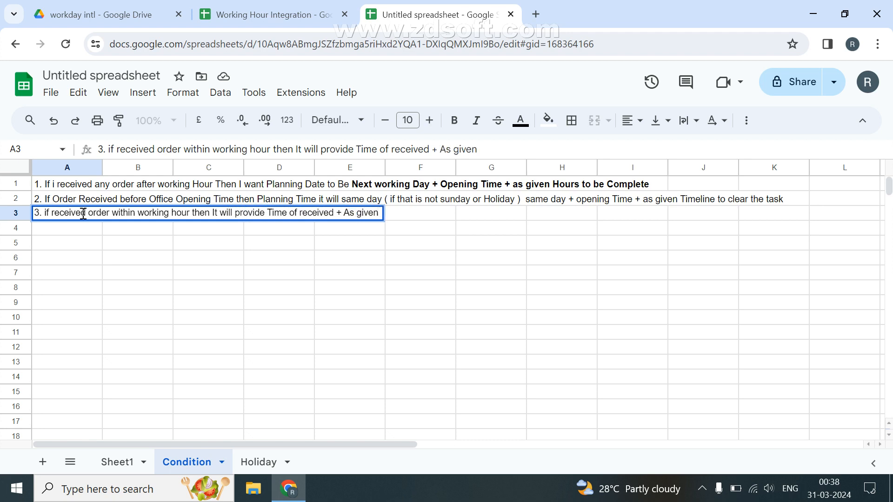
pyautogui.write('Time')
pyautogui.press('BackSpace')
pyautogui.write('en Timelibe')
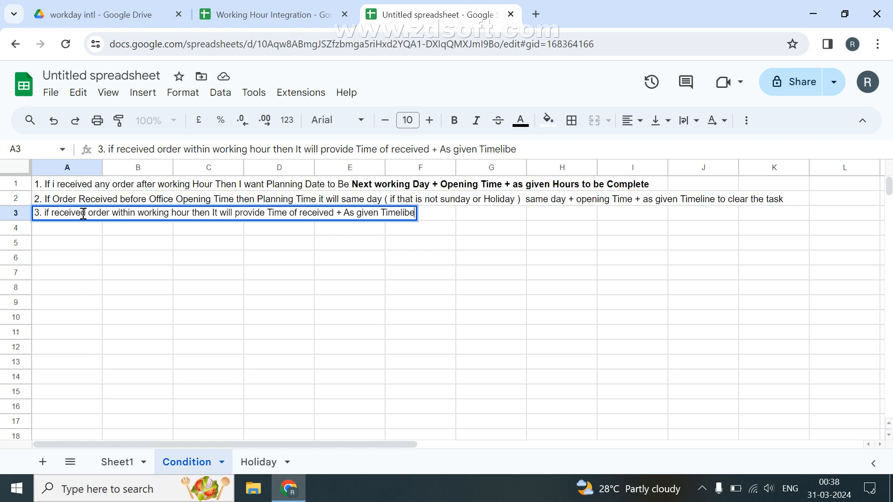
pyautogui.press('BackSpace')
pyautogui.press('BackSpace')
pyautogui.write('ne')
# Step: Insert "Timeline" before "Hours to be Complete" in the first condition in A1
pyautogui.click(540, 186)
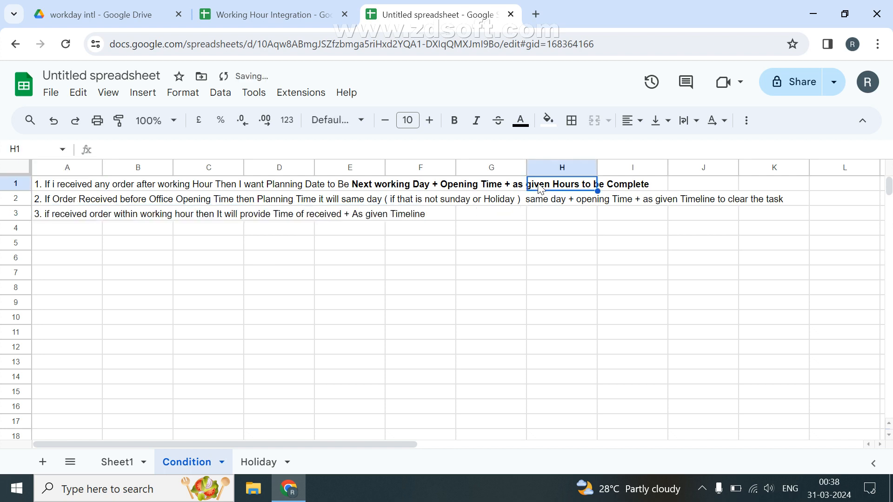
pyautogui.doubleClick(540, 186)
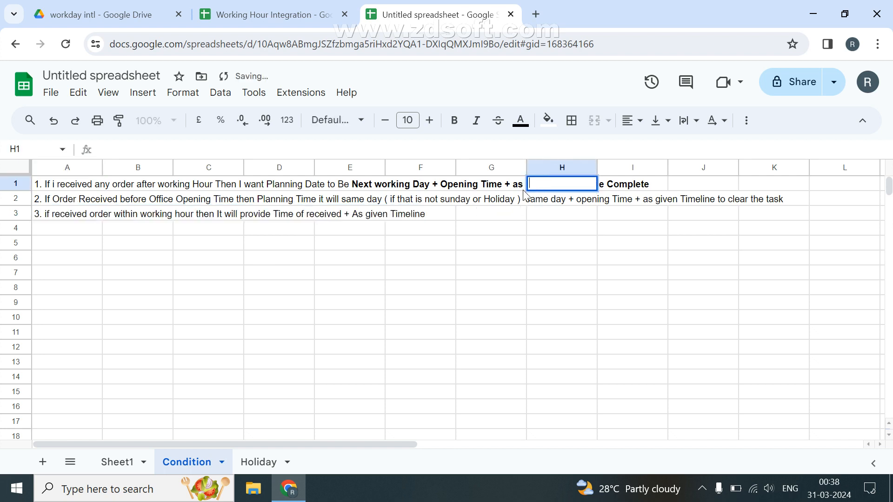
pyautogui.doubleClick(67, 184)
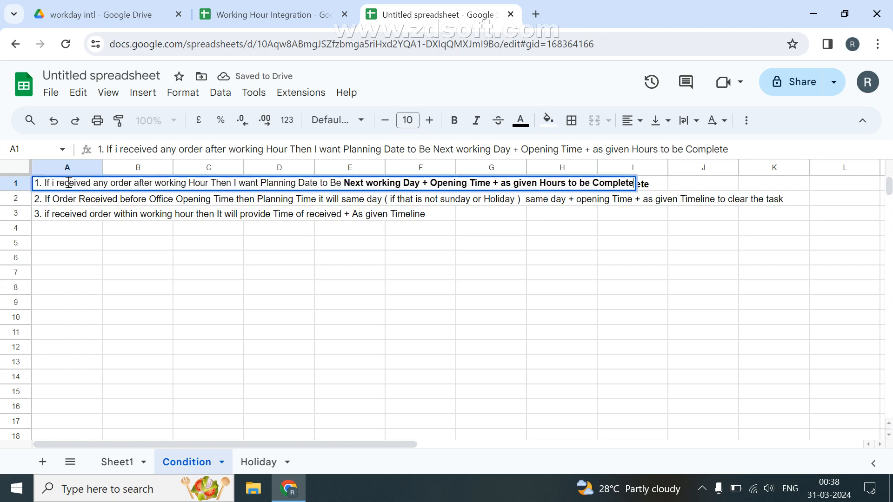
pyautogui.click(539, 184)
pyautogui.write('Timeline')
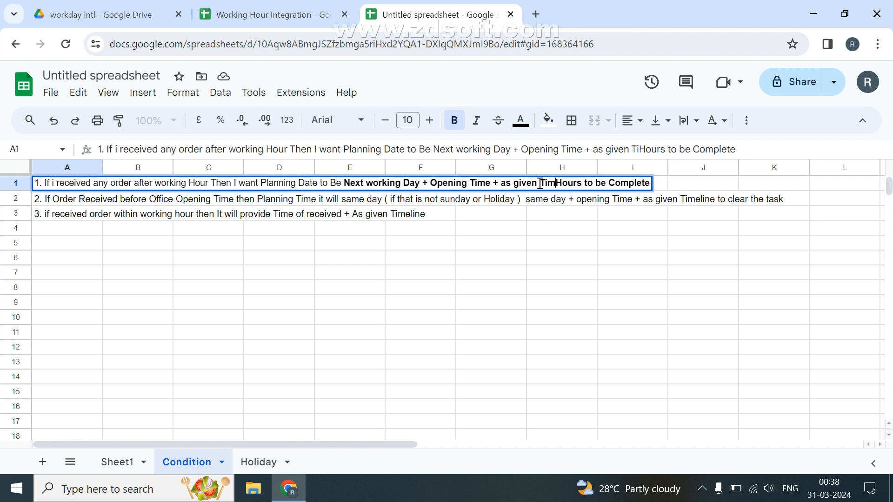
pyautogui.press('Return')
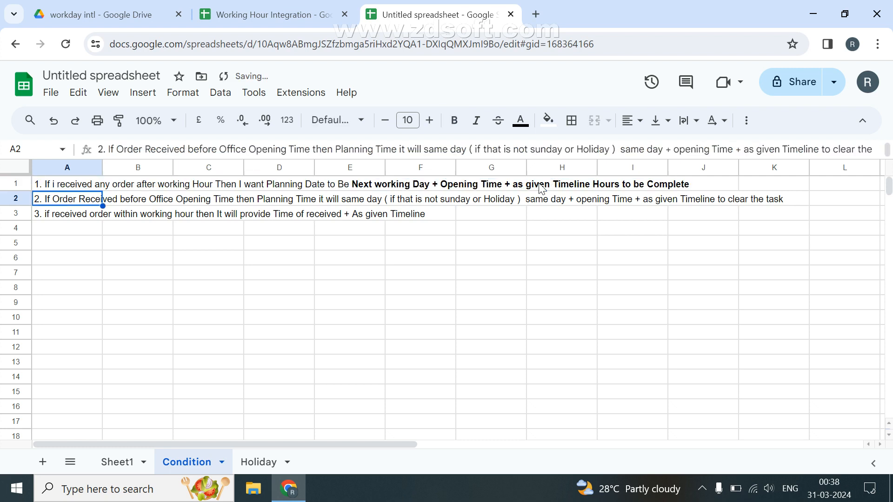
# Step: Append "( also it will validate Sunday and holiday )" to the third condition in A3
pyautogui.click(49, 216)
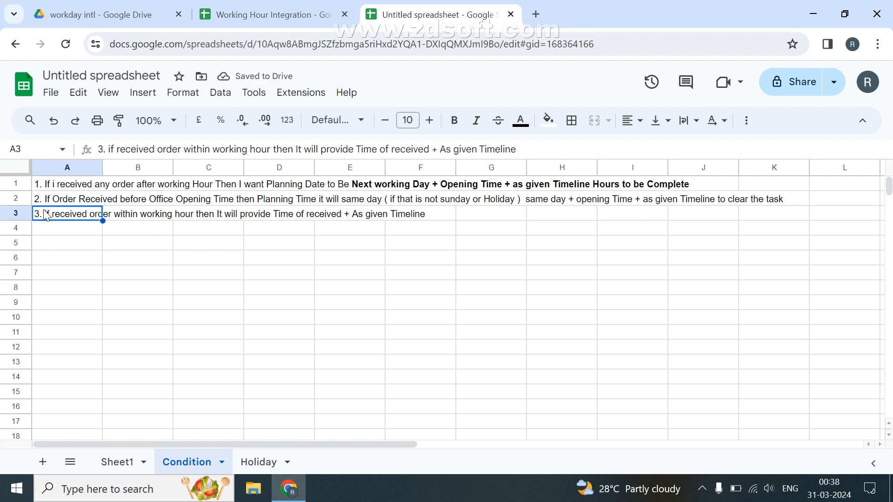
pyautogui.doubleClick(45, 215)
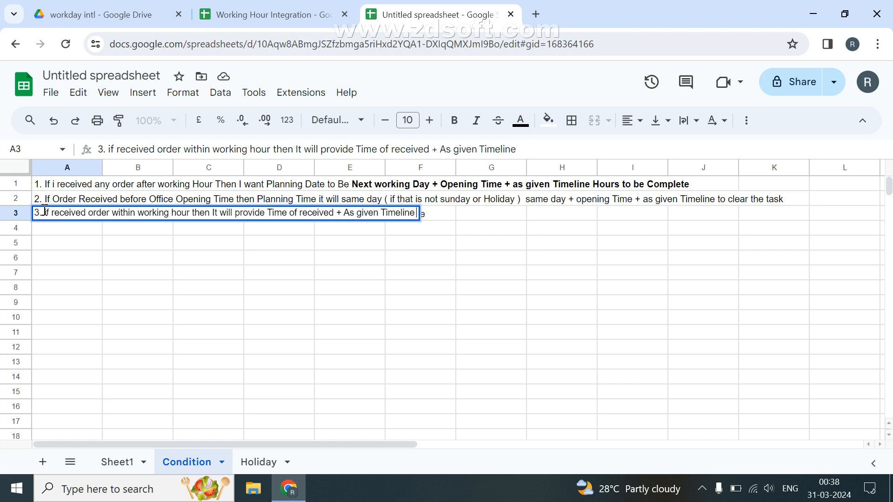
pyautogui.write('( also i')
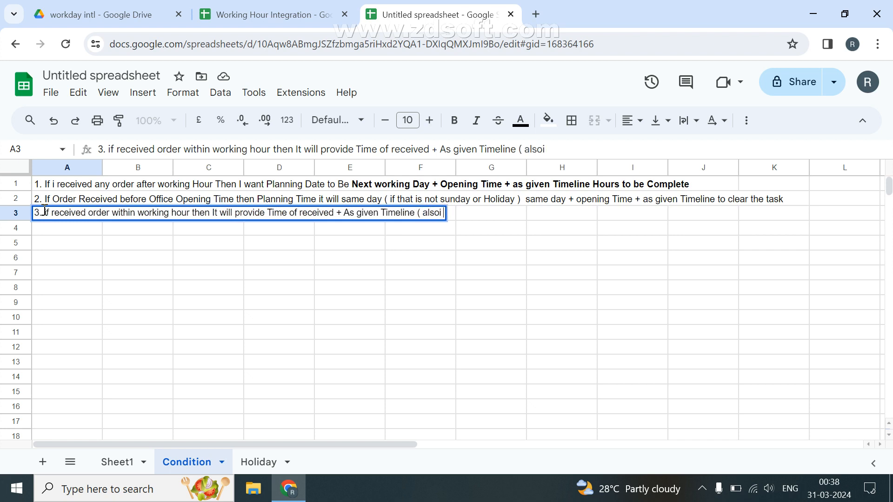
pyautogui.write('t will')
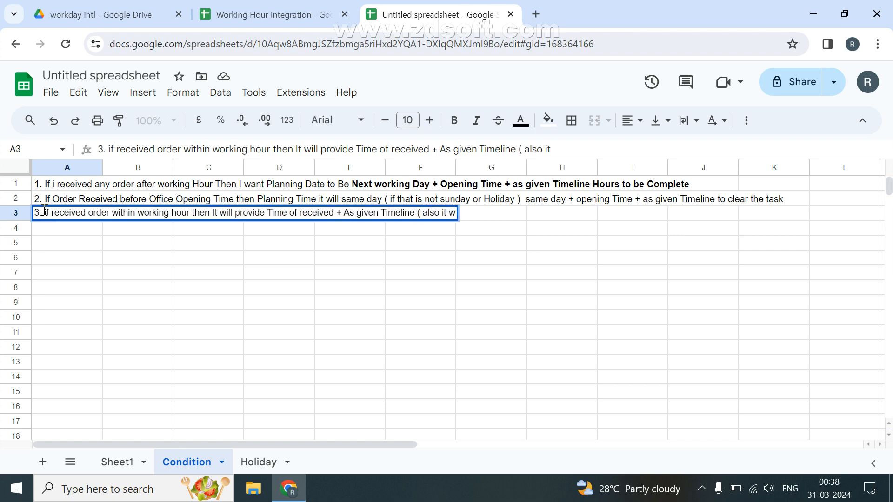
pyautogui.write(' valid')
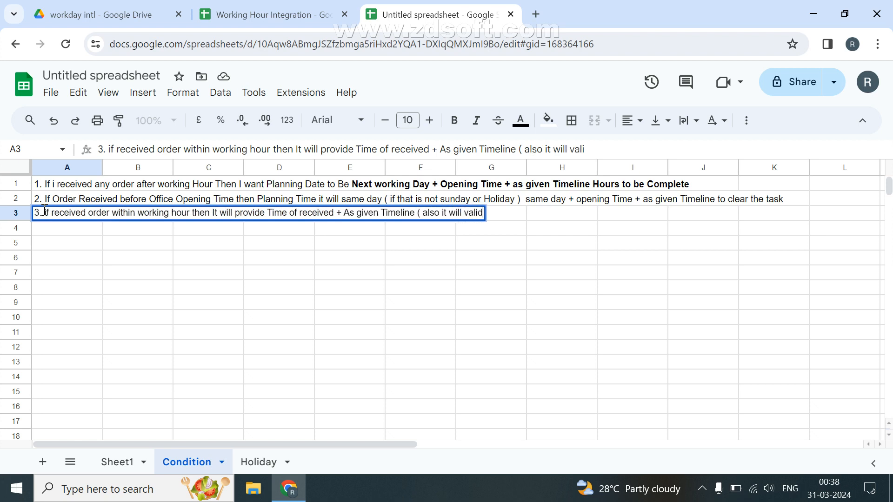
pyautogui.write('ate Sunda')
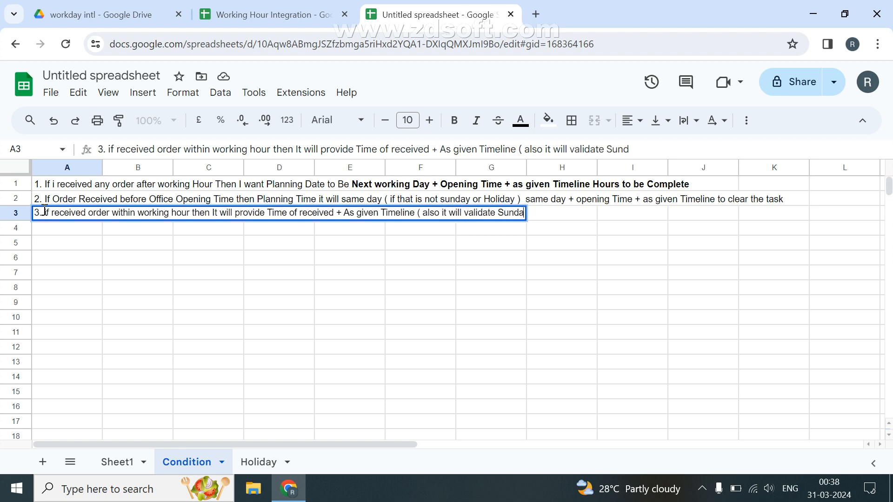
pyautogui.write('y and holi')
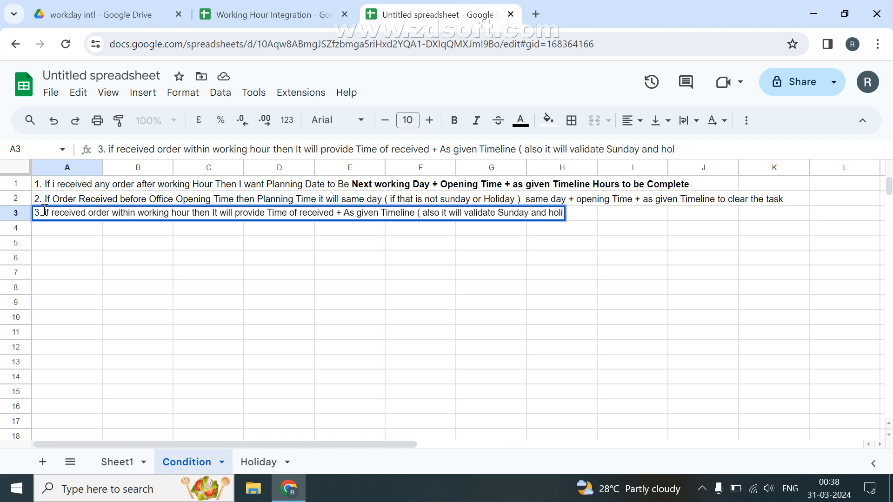
pyautogui.write('day )')
pyautogui.press('Return')
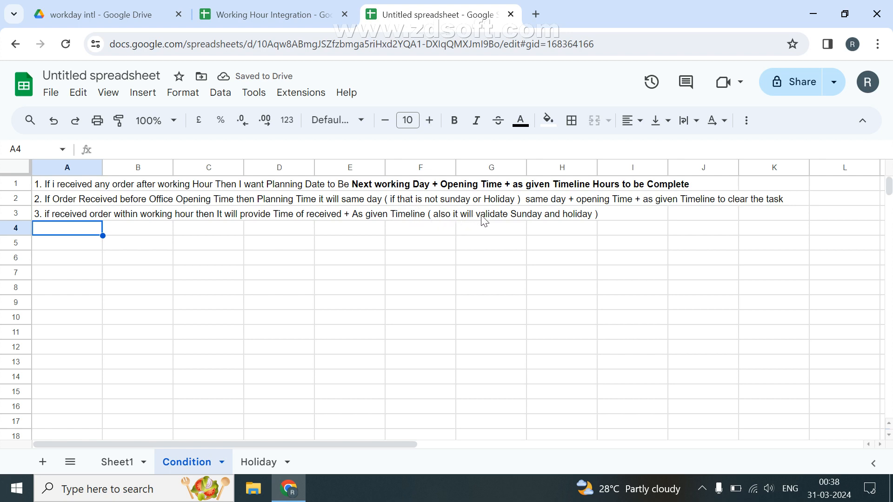
# Step: Go back to Sheet1 and inspect the time portion of the timestamp in A6
pyautogui.click(120, 465)
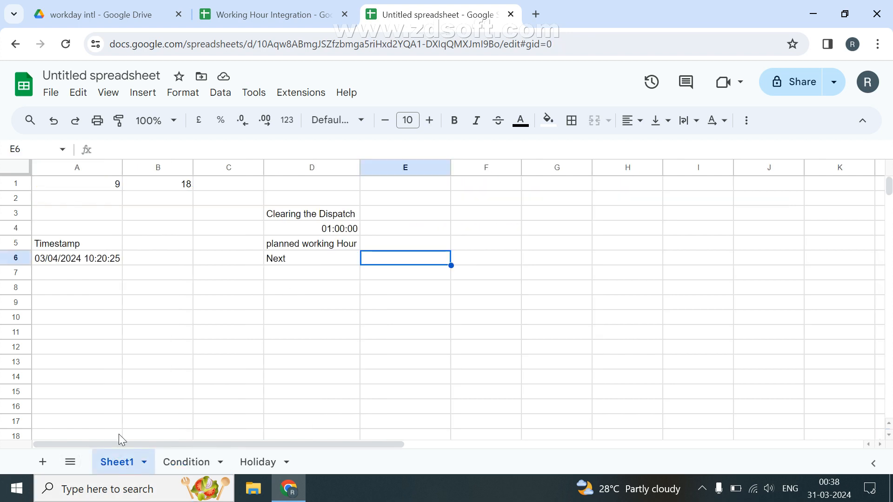
pyautogui.click(59, 261)
pyautogui.doubleClick(59, 261)
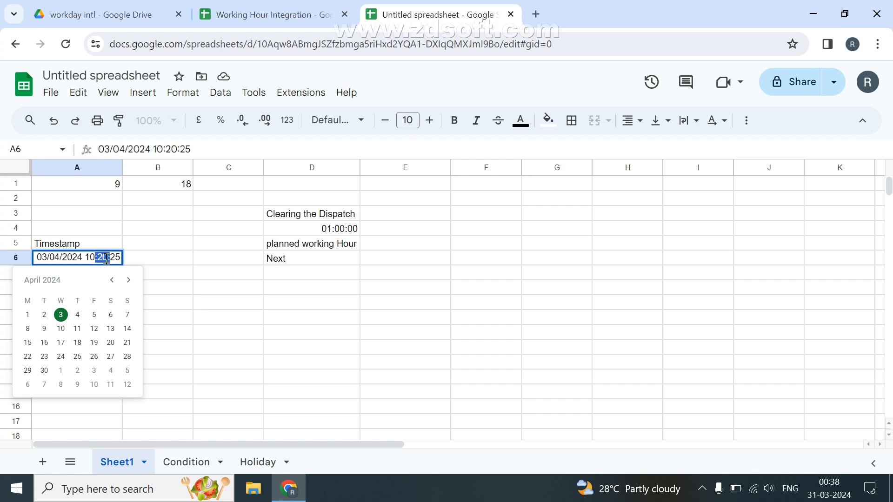
pyautogui.moveTo(96, 256); pyautogui.dragTo(122, 259)
# Step: Enter the formula =A6+D4 in E6 to add the dispatch timeline to the timestamp
pyautogui.click(407, 265)
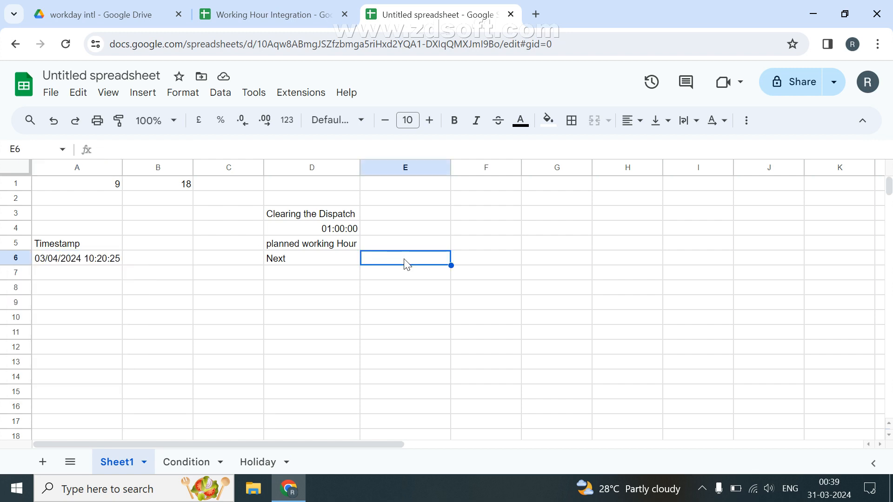
pyautogui.write('=')
pyautogui.press('Left')
pyautogui.press('Left')
pyautogui.press('Left')
pyautogui.press('Left')
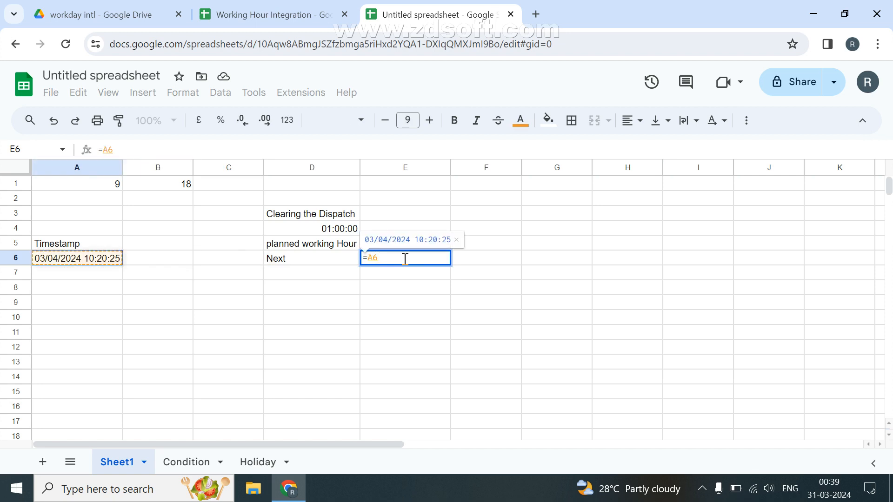
pyautogui.write('+')
pyautogui.press('Left')
pyautogui.press('Up')
pyautogui.press('Up')
pyautogui.press('Return')
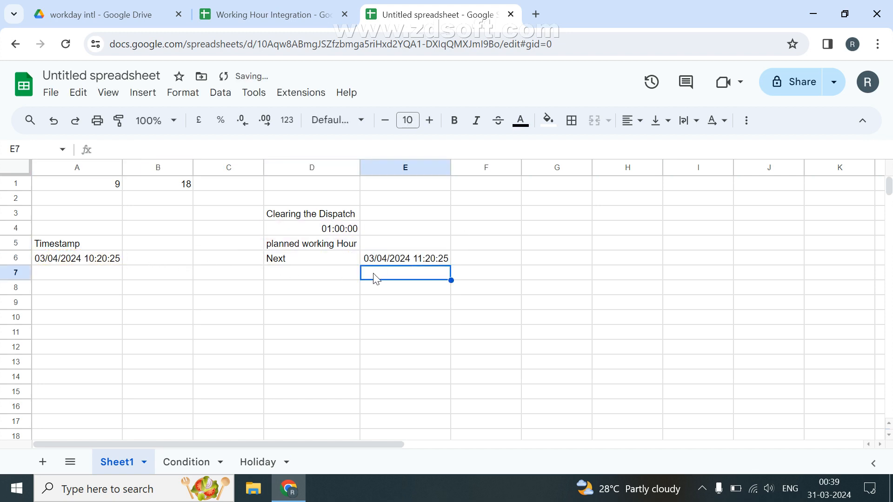
# Step: Change the day of the timestamp in A6 to 31
pyautogui.click(406, 261)
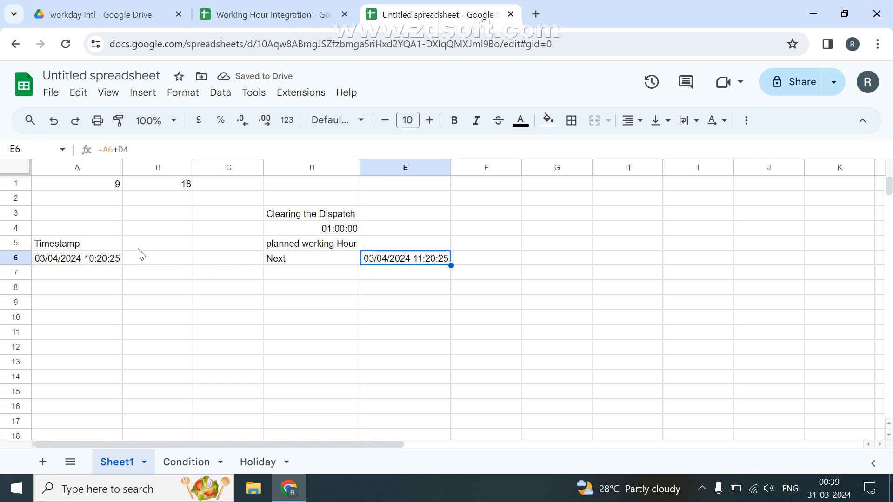
pyautogui.click(82, 260)
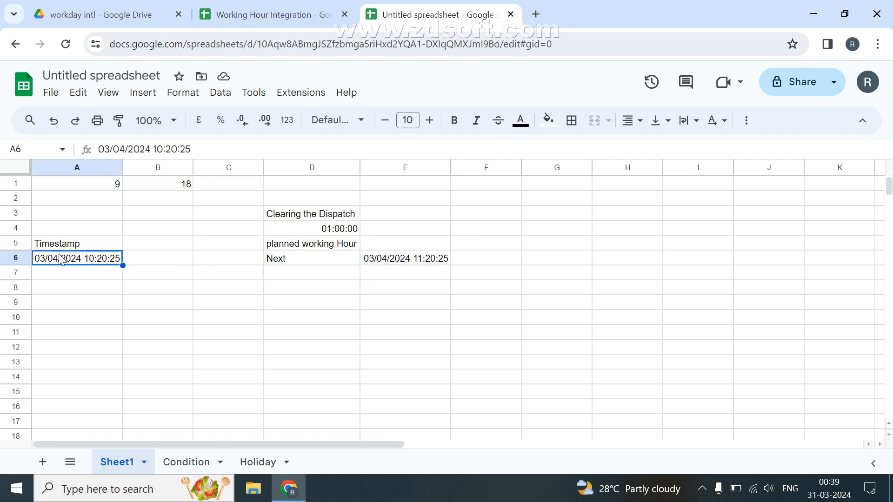
pyautogui.doubleClick(59, 260)
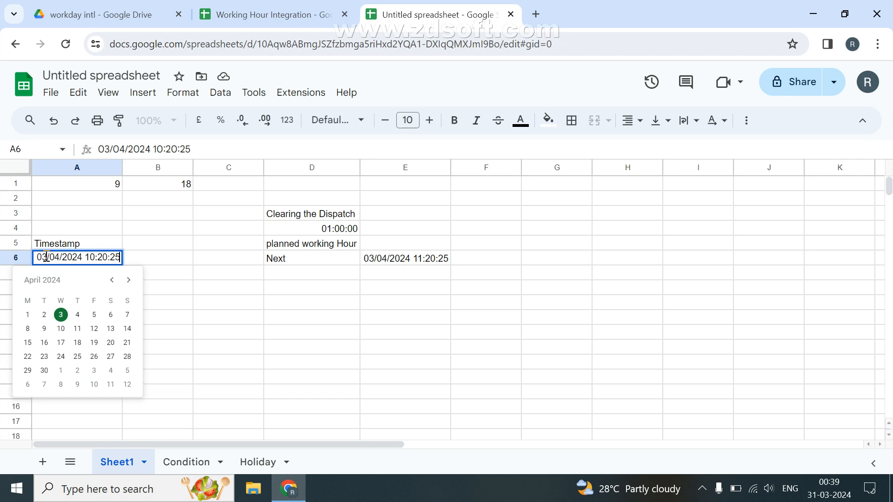
pyautogui.press('BackSpace')
pyautogui.press('BackSpace')
pyautogui.write('31')
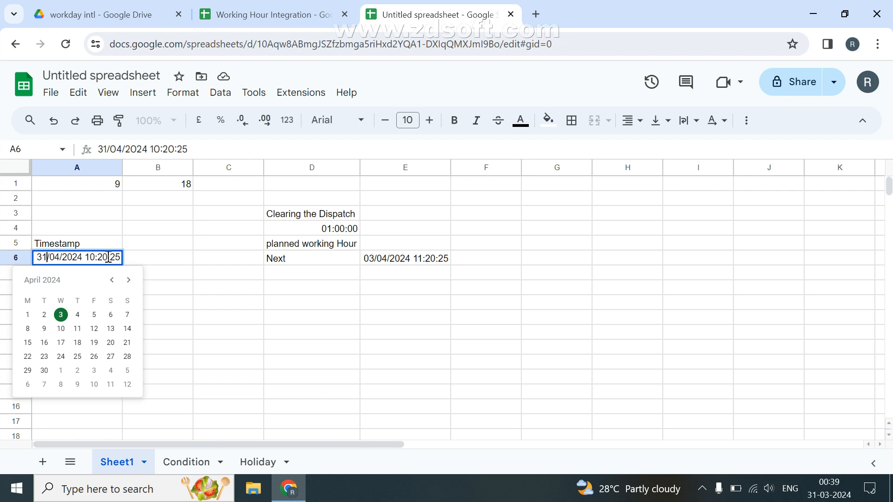
pyautogui.press('Return')
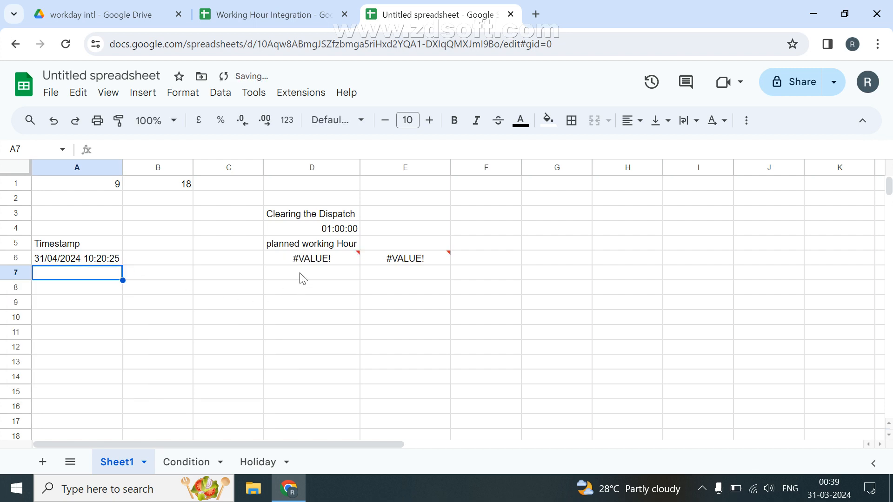
# Step: Change the month in A6 to 03 so the timestamp reads 31/03/2024 10:20:25
pyautogui.doubleClick(50, 257)
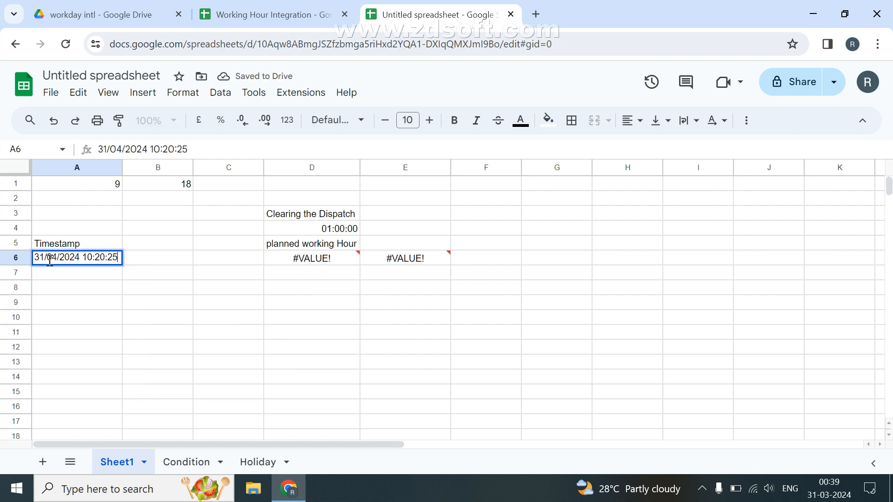
pyautogui.click(57, 257)
pyautogui.press('BackSpace')
pyautogui.write('3')
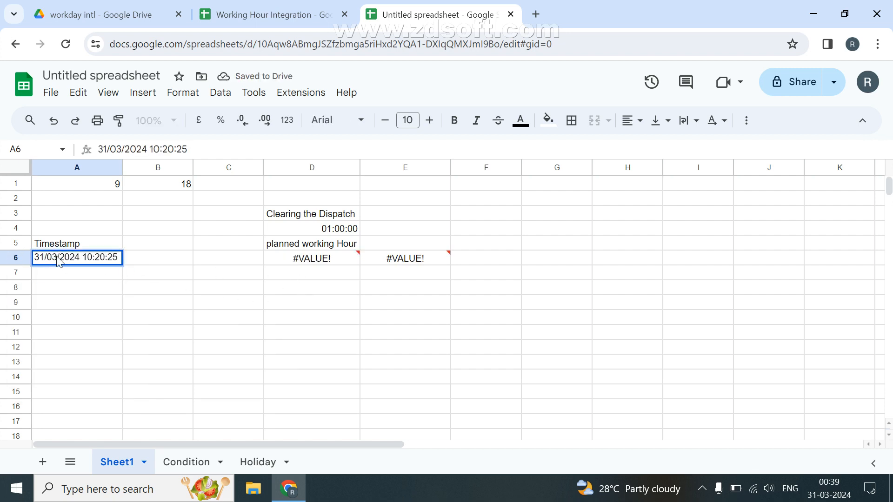
pyautogui.press('Return')
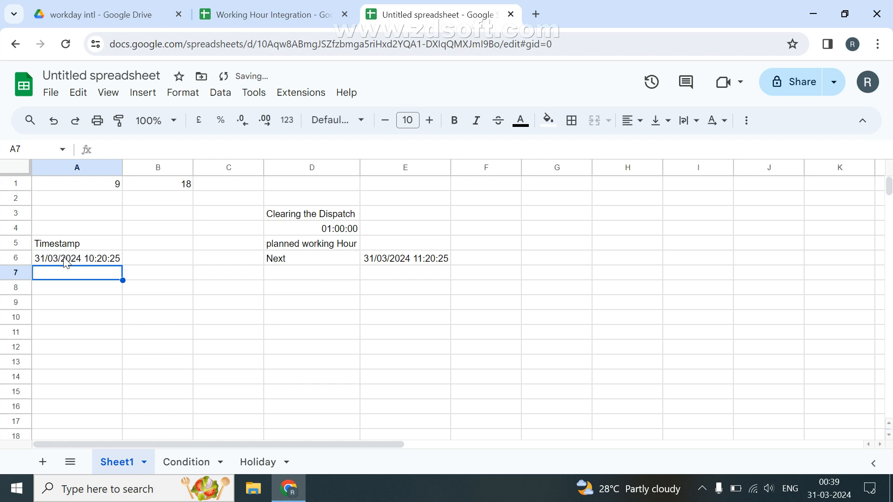
# Step: Compare the formulas in D6 and E6 for the new timestamp
pyautogui.click(309, 250)
pyautogui.click(309, 258)
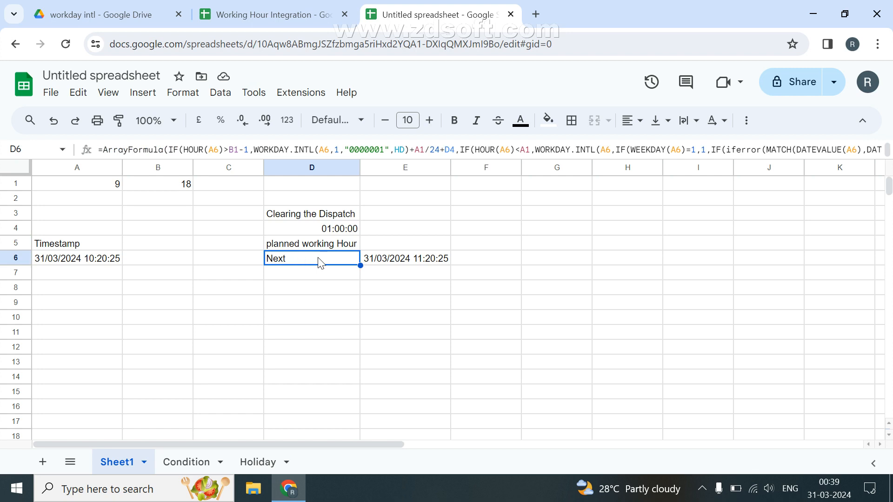
pyautogui.click(386, 263)
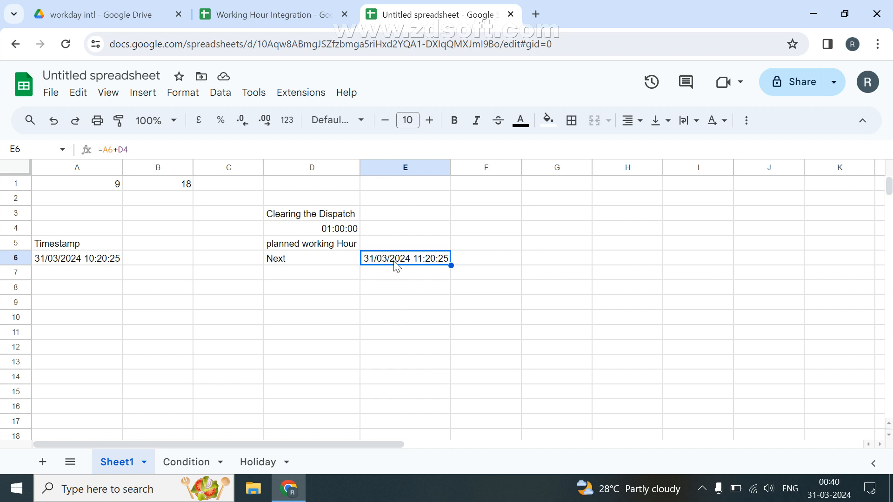
pyautogui.press('Right')
pyautogui.write('=')
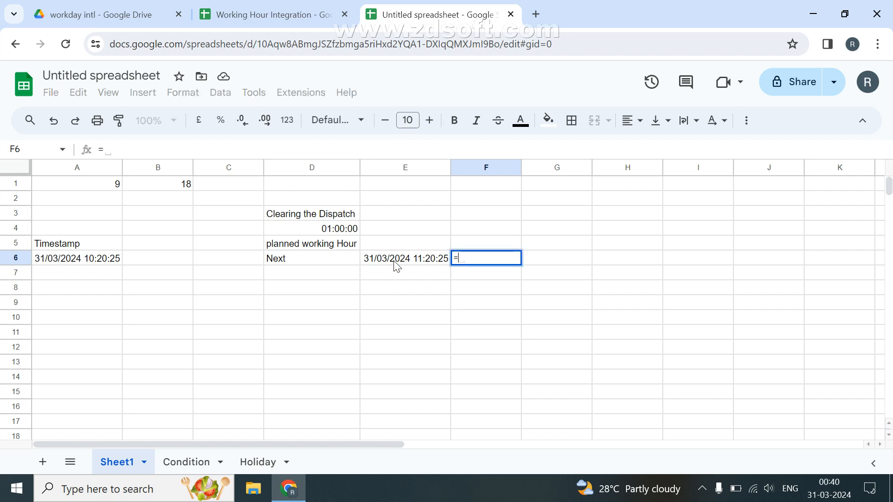
pyautogui.press('Escape')
# Step: Copy D6's formula part from IF(HOUR(A6)<A1 through the holiday MATCH test >0 and paste it after an equals sign in G6
pyautogui.press('Left')
pyautogui.press('Left')
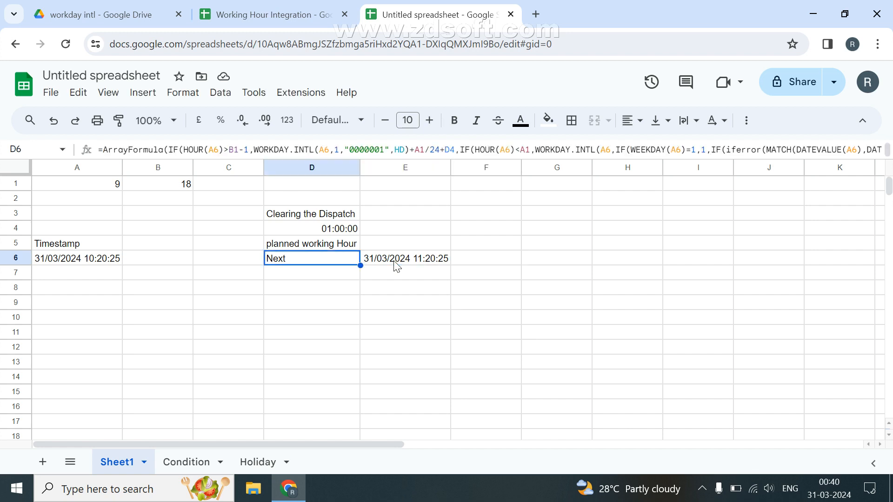
pyautogui.press('F2')
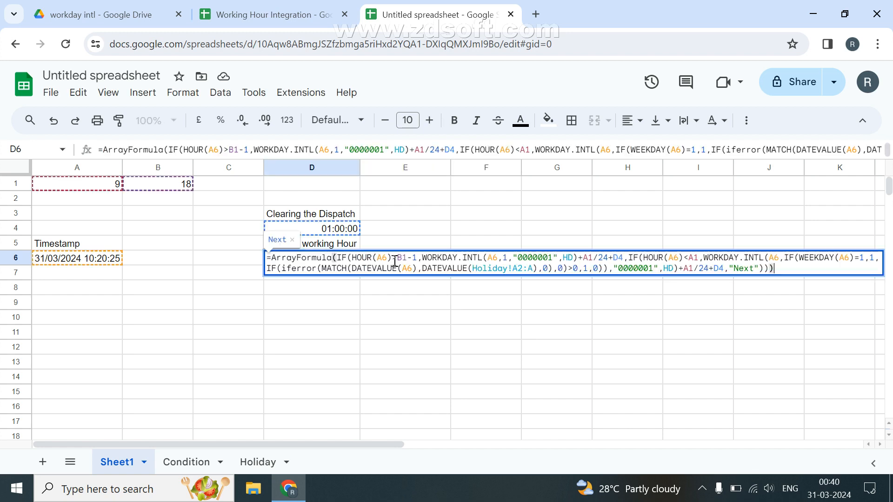
pyautogui.click(629, 257)
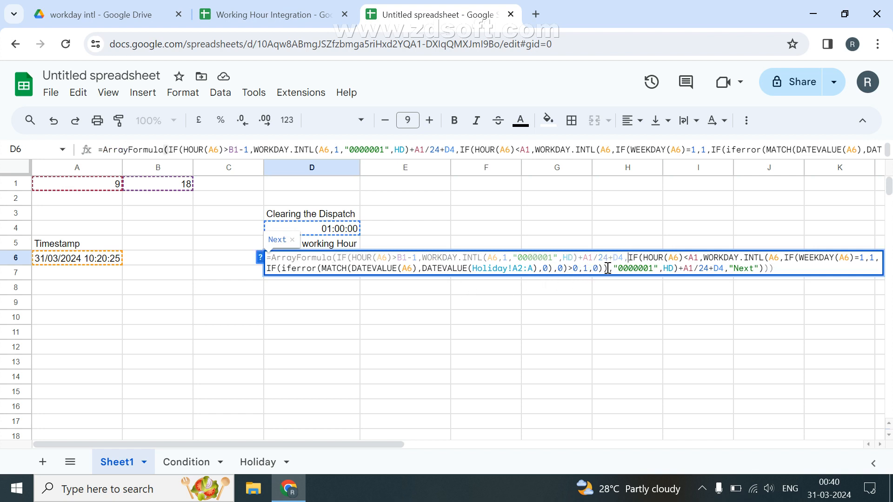
pyautogui.keyDown('shift'); pyautogui.click(579, 269); pyautogui.keyUp('shift')
pyautogui.hotkey('ctrl', 'c')
pyautogui.press('Escape')
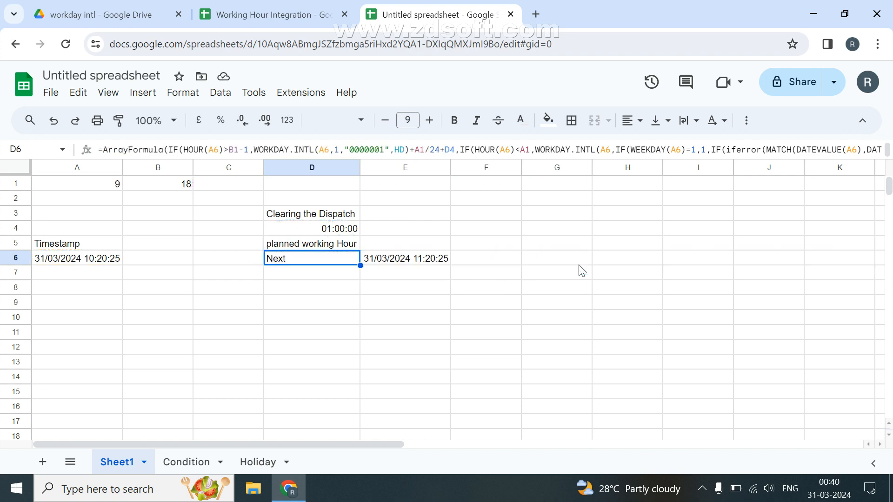
pyautogui.click(572, 261)
pyautogui.write('=')
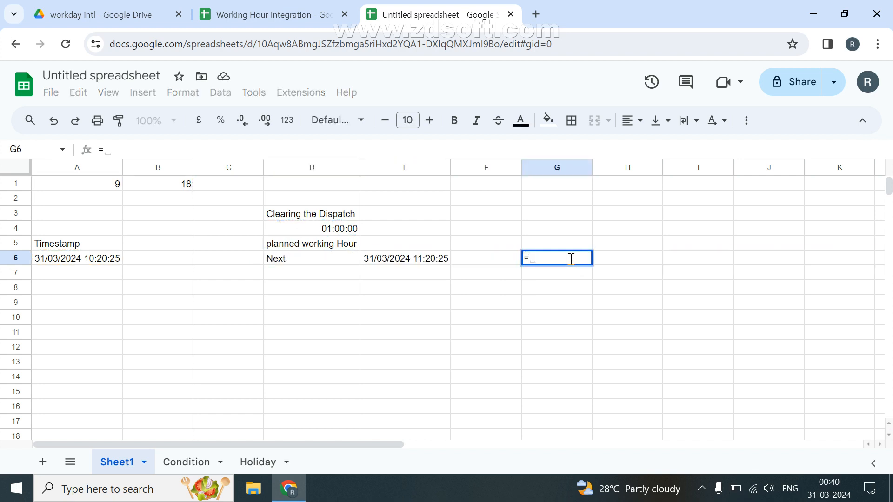
pyautogui.hotkey('ctrl', 'v')
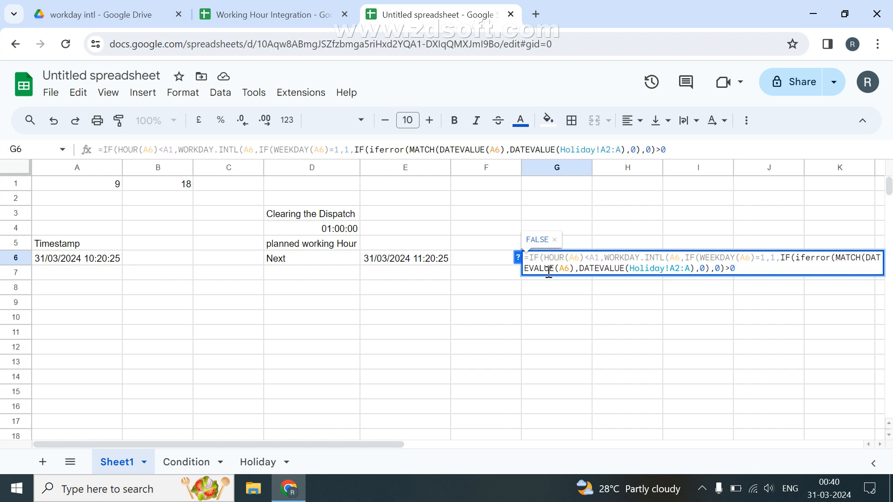
# Step: Remove the HOUR(A6)<A1 test and the WORKDAY.INTL opening from G6 so the formula starts with =IF(WEEKDAY(A6)=1,1
pyautogui.click(591, 258)
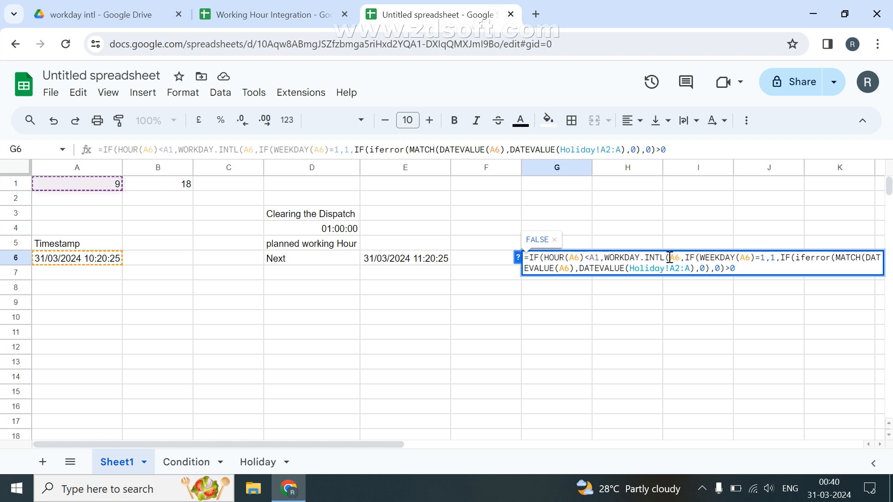
pyautogui.click(687, 258)
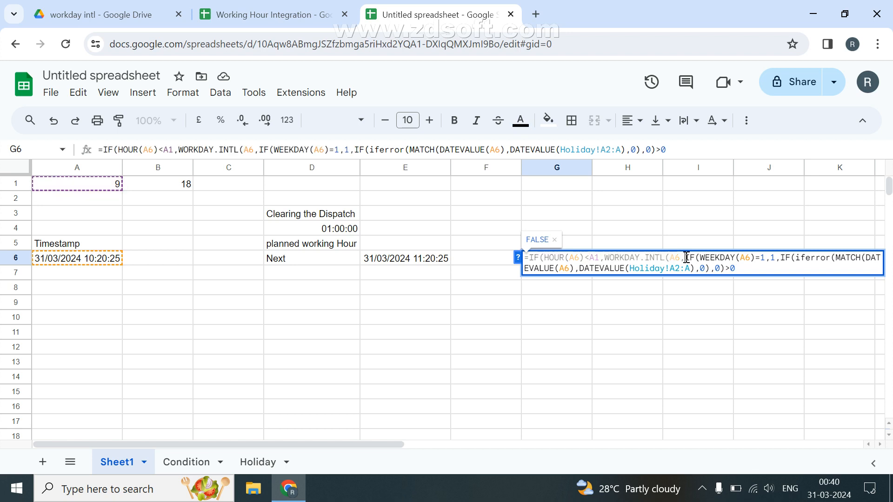
pyautogui.hotkey('ctrl', 'shift', 'Left')
pyautogui.hotkey('ctrl', 'shift', 'Left')
pyautogui.hotkey('ctrl', 'shift', 'Left')
pyautogui.hotkey('ctrl', 'shift', 'Left')
pyautogui.hotkey('ctrl', 'shift', 'Left')
pyautogui.hotkey('ctrl', 'shift', 'Left')
pyautogui.hotkey('ctrl', 'shift', 'Left')
pyautogui.hotkey('ctrl', 'shift', 'Left')
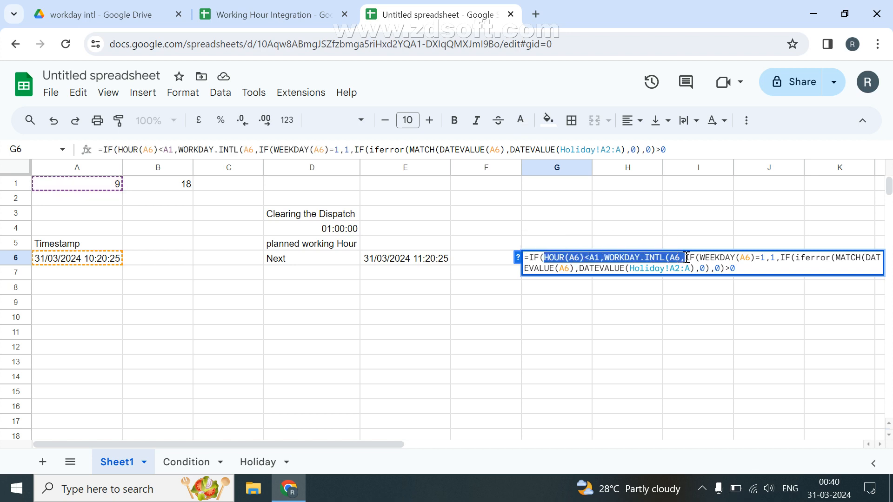
pyautogui.press('BackSpace')
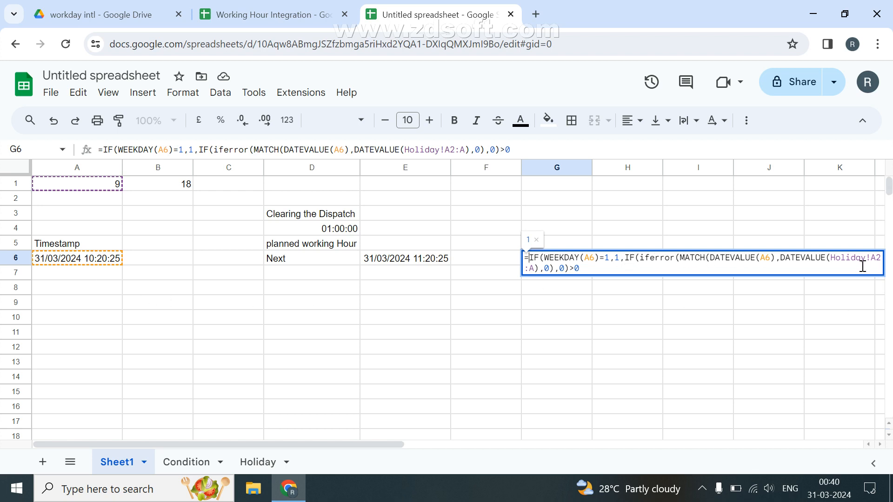
# Step: Replace the Holiday!A2:A reference inside G6's second DATEVALUE with the named range Hd
pyautogui.click(534, 269)
pyautogui.press('BackSpace')
pyautogui.press('BackSpace')
pyautogui.press('BackSpace')
pyautogui.press('BackSpace')
pyautogui.press('BackSpace')
pyautogui.press('BackSpace')
pyautogui.press('BackSpace')
pyautogui.press('BackSpace')
pyautogui.press('BackSpace')
pyautogui.press('BackSpace')
pyautogui.press('BackSpace')
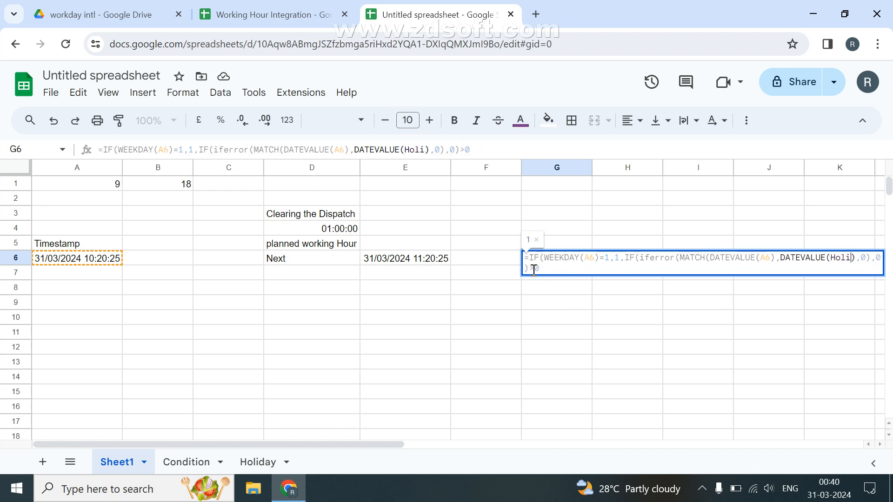
pyautogui.write('d')
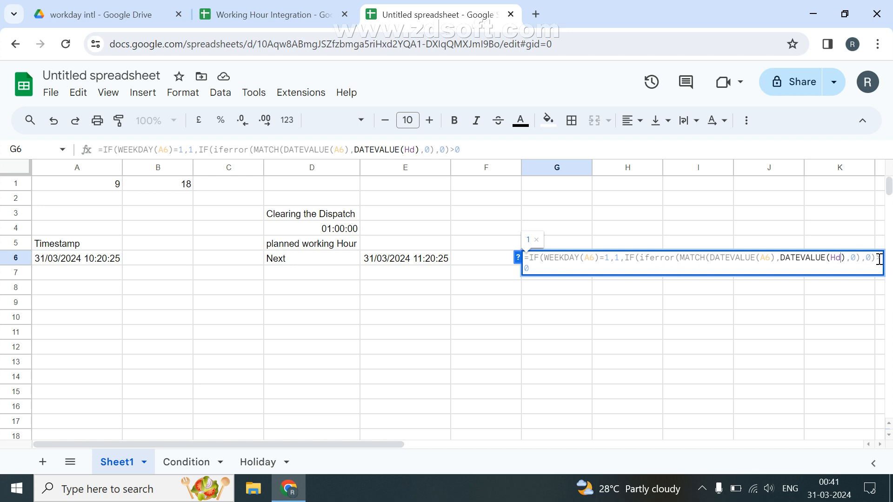
# Step: Complete G6's inner holiday IF with 1 as the true result and 0 as the false result
pyautogui.click(537, 269)
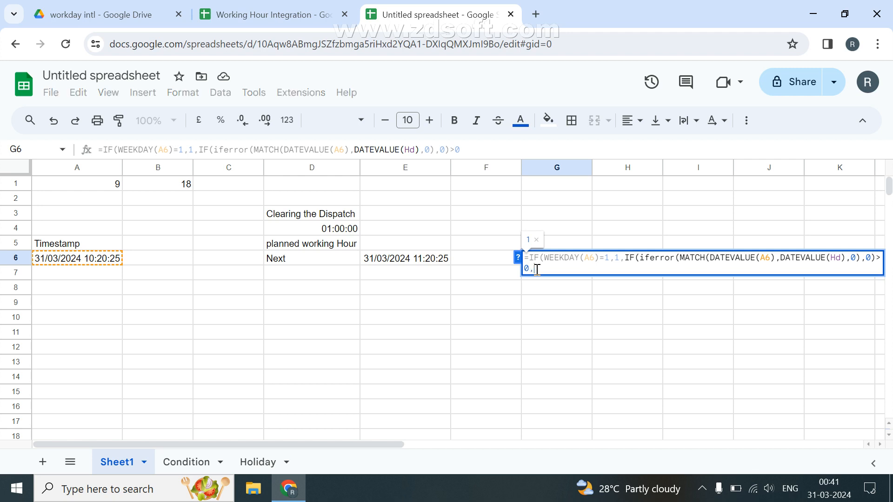
pyautogui.write(',1')
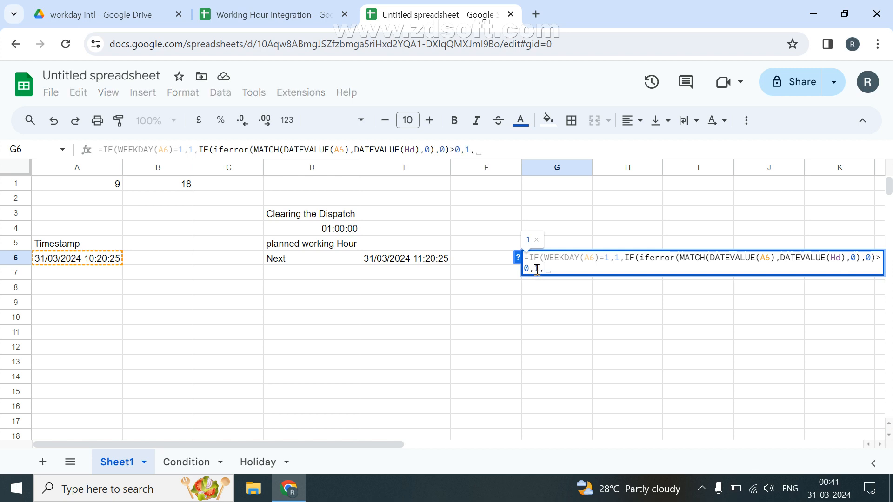
pyautogui.write(',0')
pyautogui.press('Return')
pyautogui.press('Up')
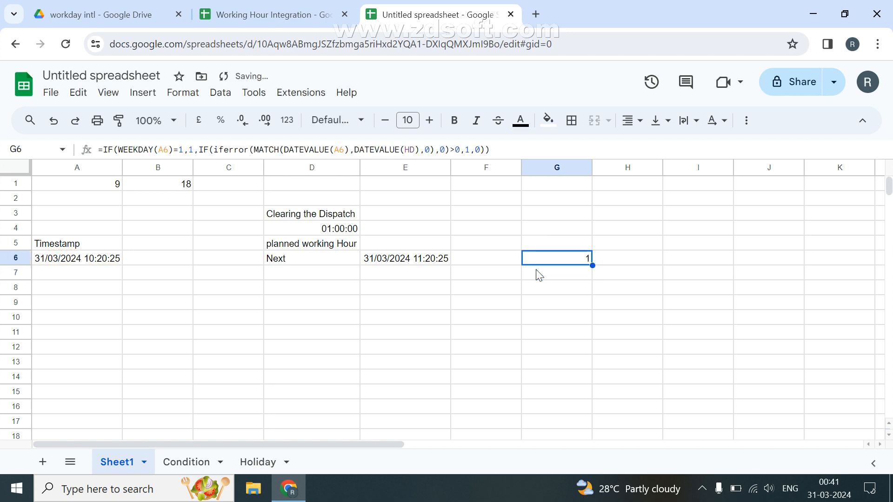
# Step: Set the false result of the inner holiday IF in G6 to A6+D4
pyautogui.press('F2')
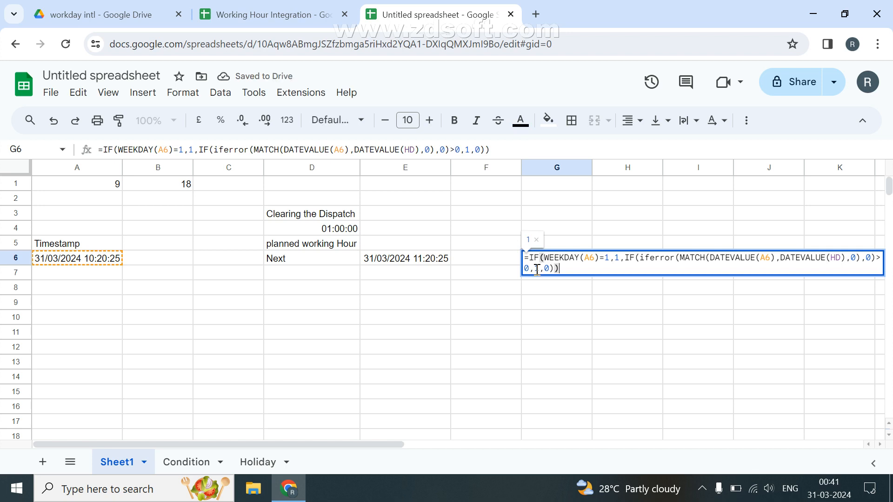
pyautogui.press('Left')
pyautogui.press('Left')
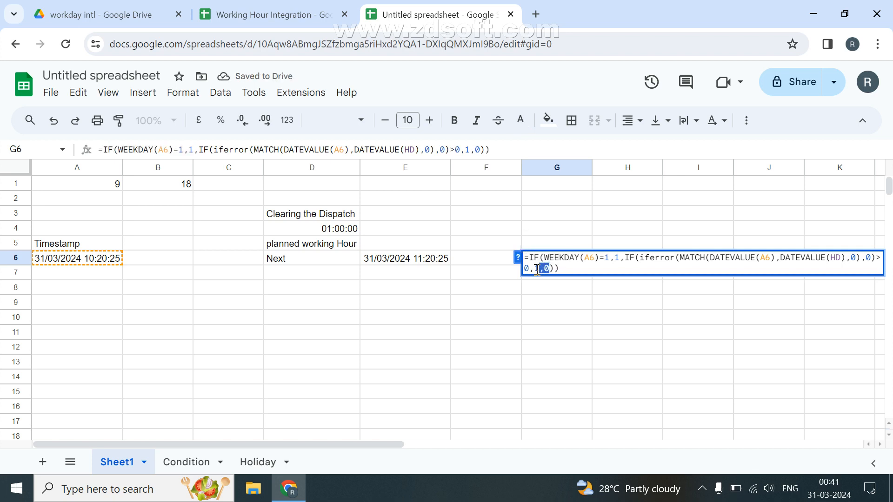
pyautogui.press('BackSpace')
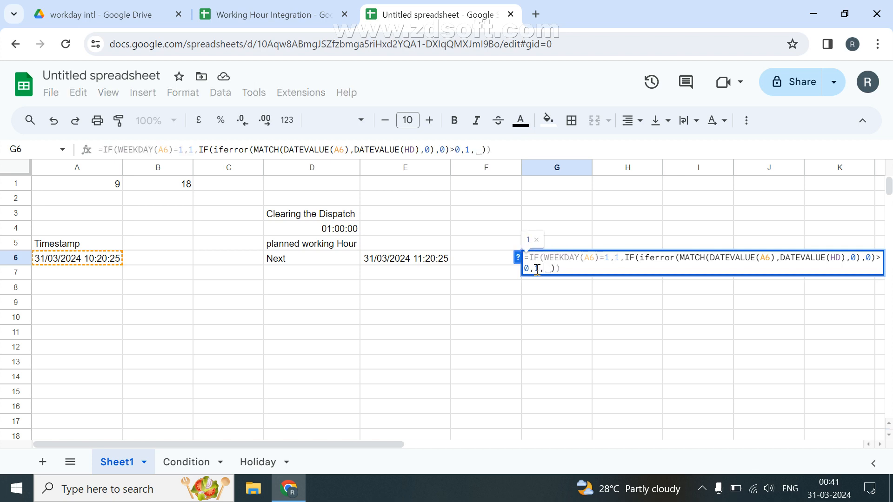
pyautogui.click(113, 262)
pyautogui.write('+')
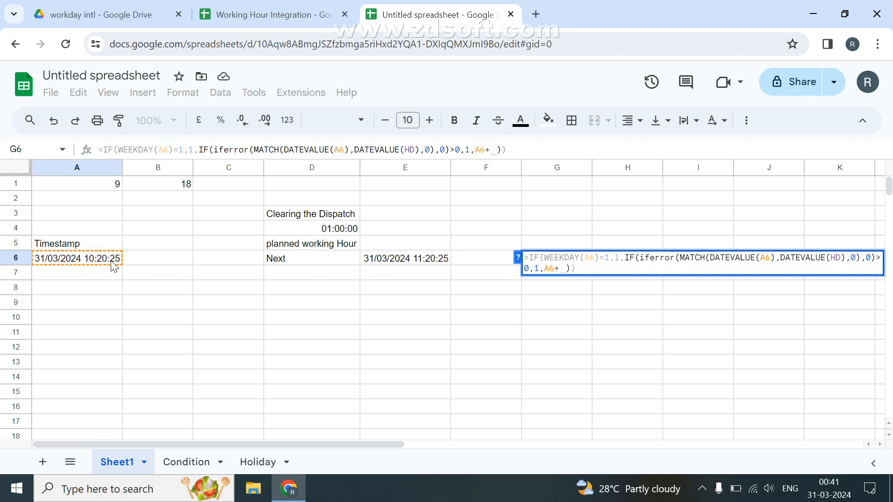
pyautogui.click(338, 233)
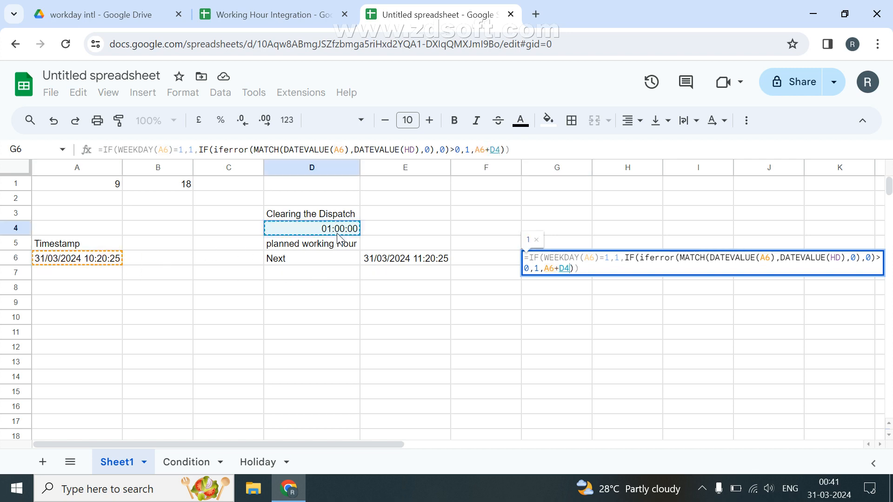
pyautogui.press('Return')
pyautogui.press('Up')
# Step: Swap the true result of G6's inner holiday IF for the WORKDAY.INTL function
pyautogui.press('F2')
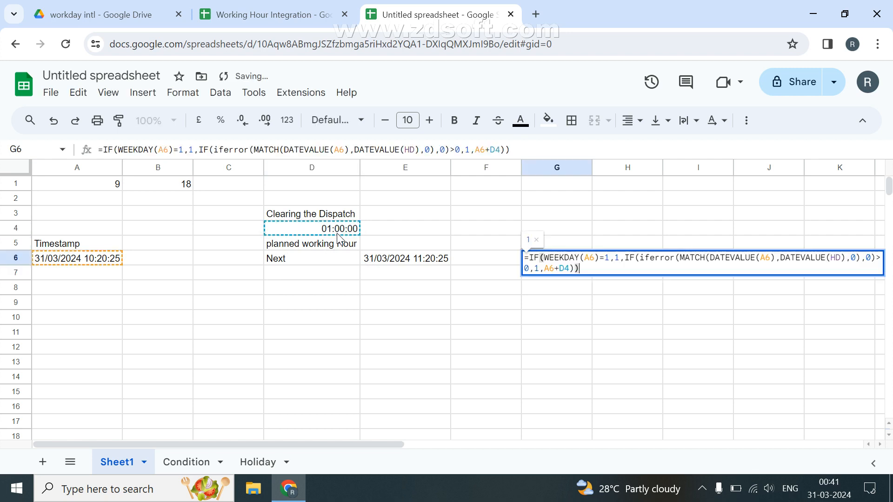
pyautogui.press('Left')
pyautogui.press('Left')
pyautogui.press('Left')
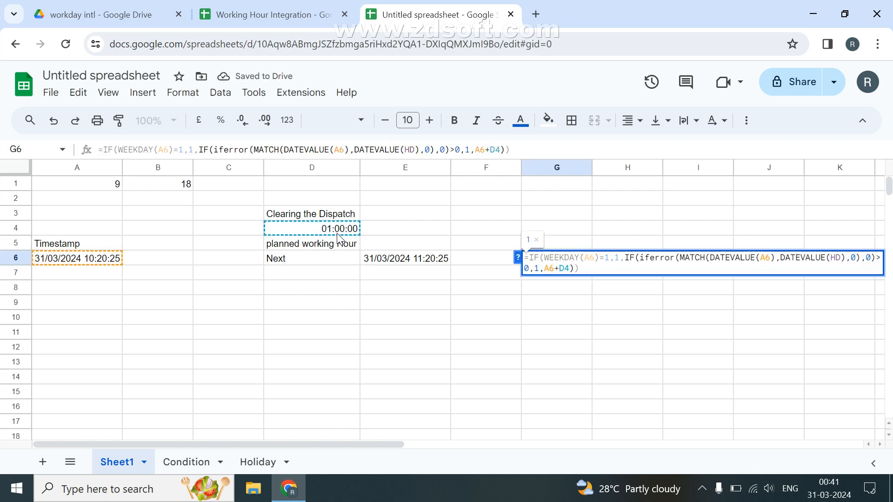
pyautogui.press('BackSpace')
pyautogui.write('work')
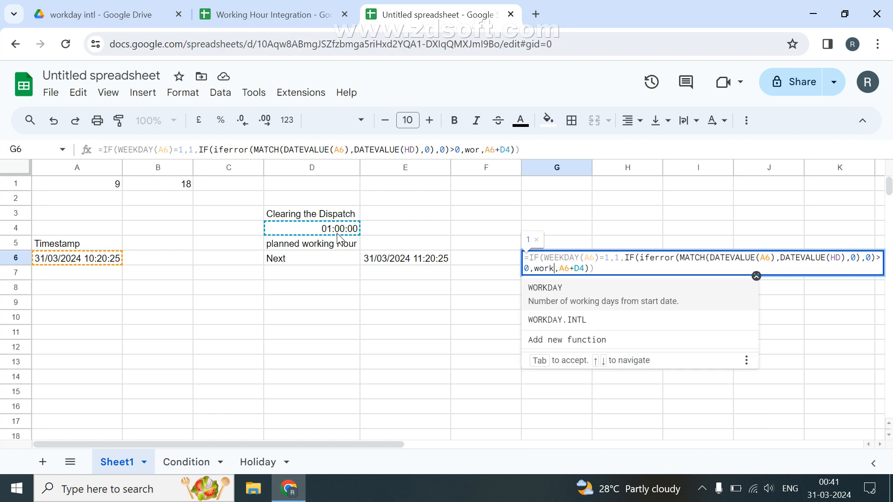
pyautogui.press('Down')
pyautogui.press('Tab')
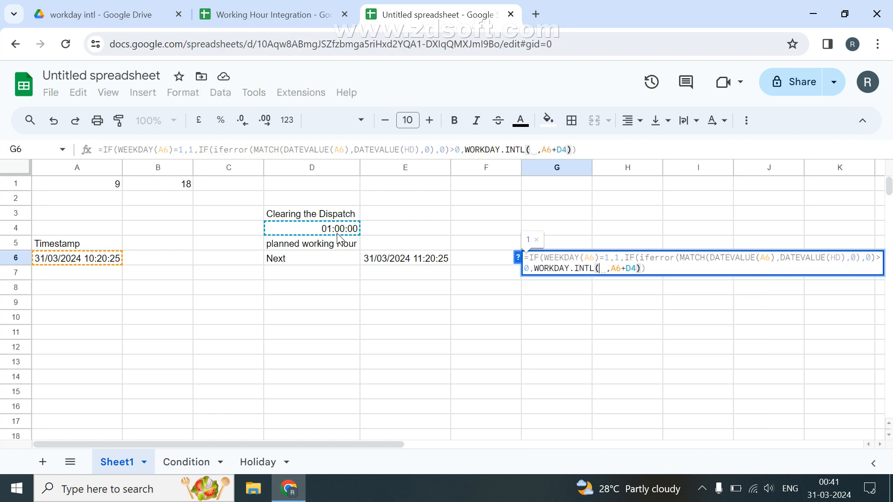
# Step: Give WORKDAY.INTL in G6 the arguments A6, 1, "0000001" and HD, and commit the formula
pyautogui.write('A6')
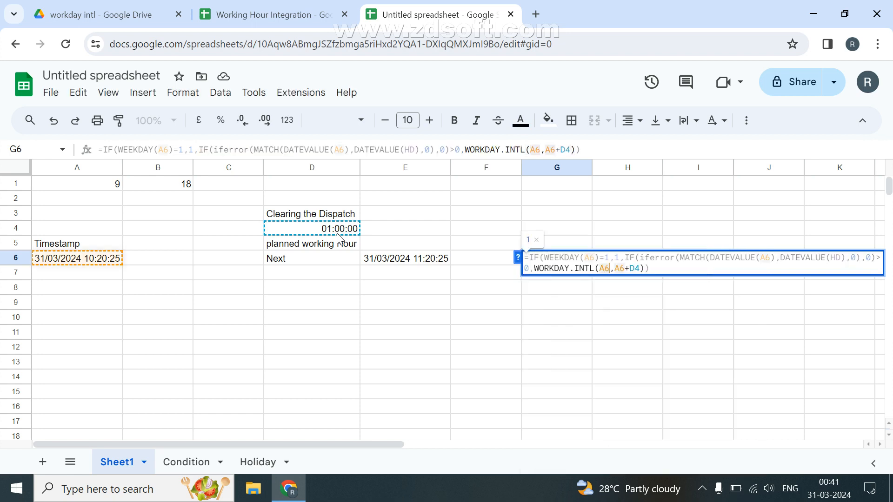
pyautogui.write(',')
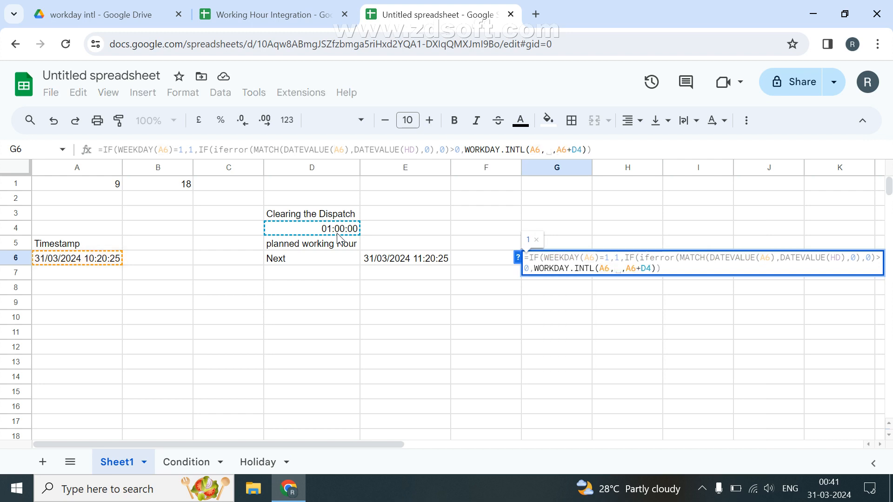
pyautogui.write('1')
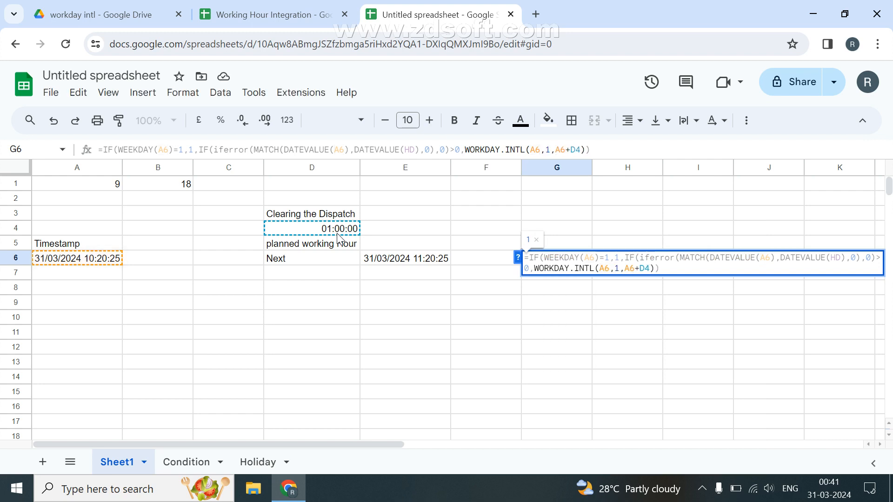
pyautogui.write(',')
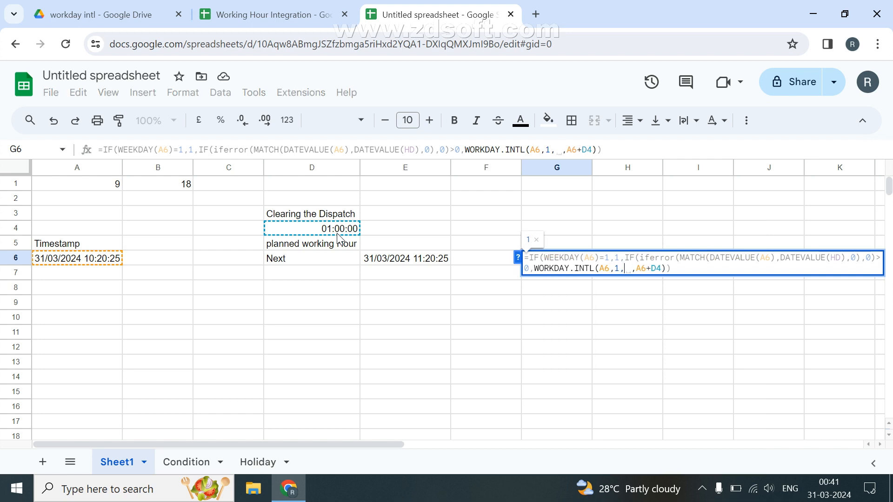
pyautogui.write('""')
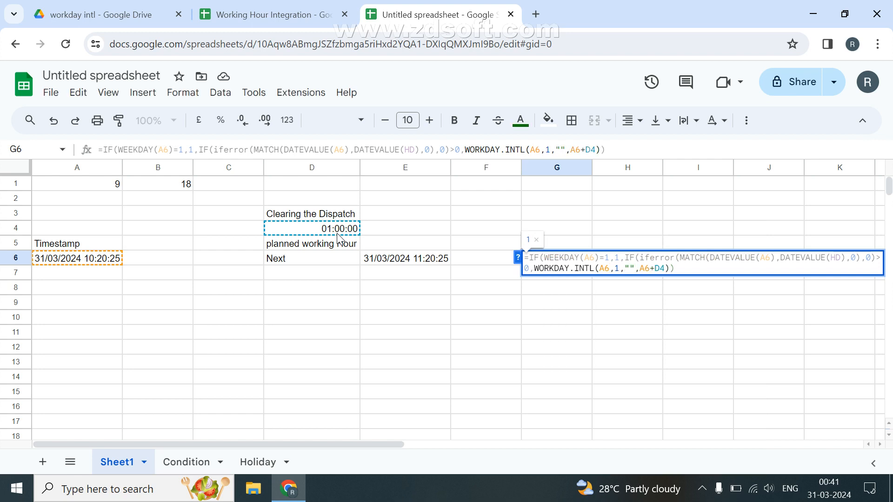
pyautogui.write('000000')
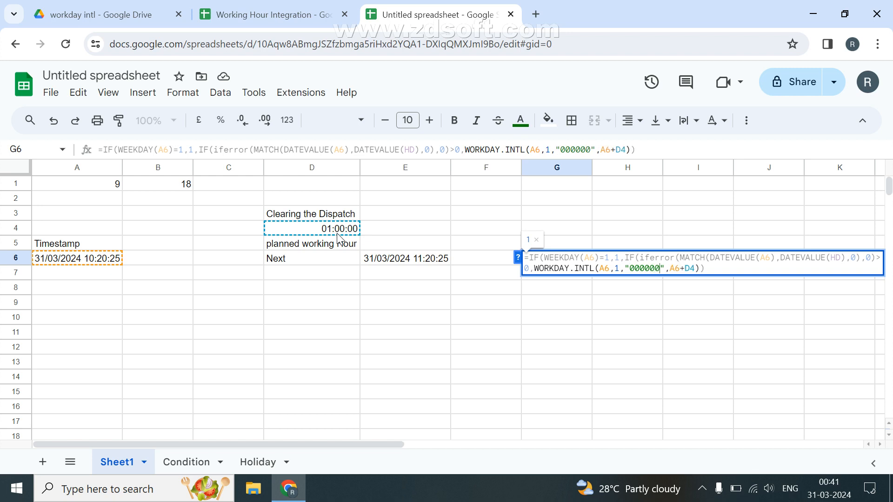
pyautogui.write('1')
pyautogui.write(',hd)')
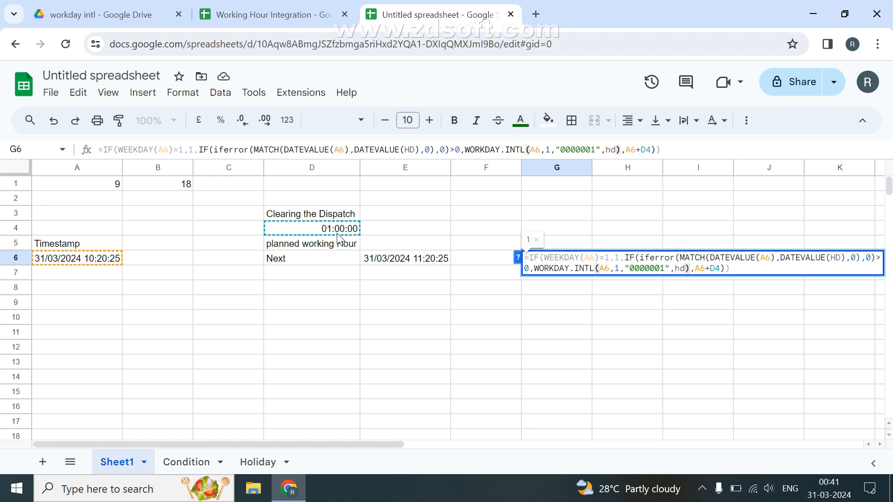
pyautogui.press('Return')
pyautogui.press('Up')
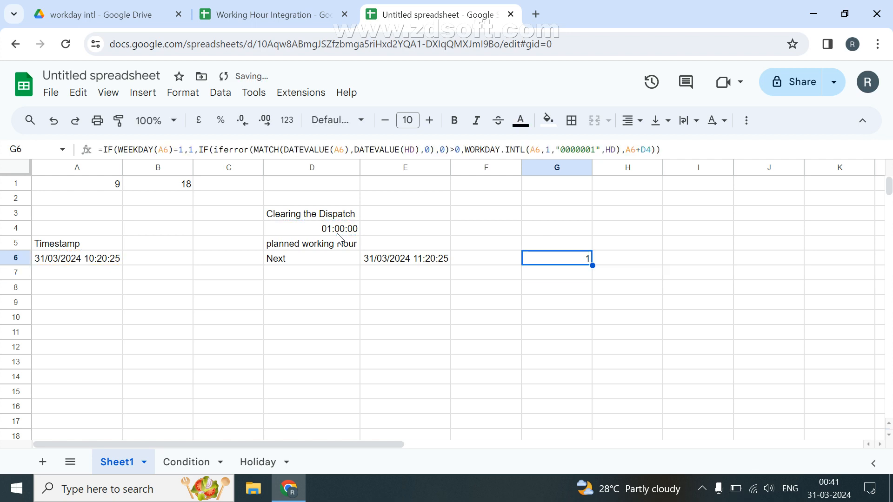
# Step: Review the nested IF formula in G6 and clear the cell
pyautogui.press('F2')
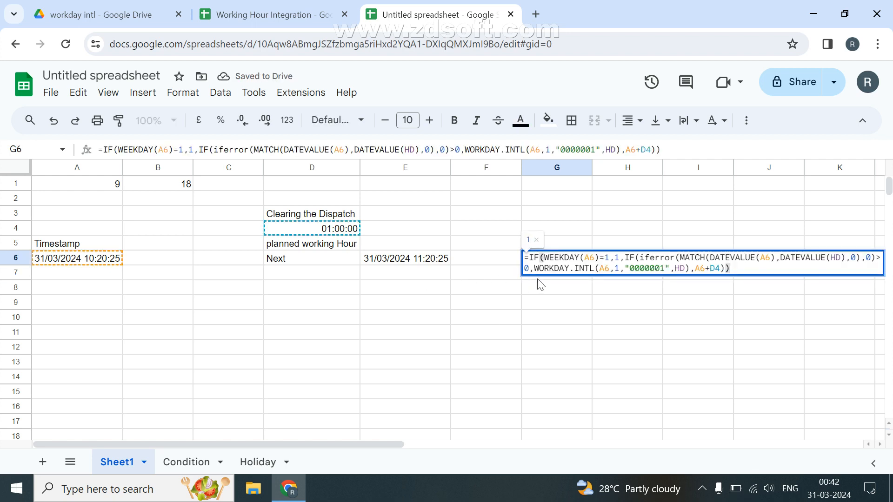
pyautogui.click(692, 269)
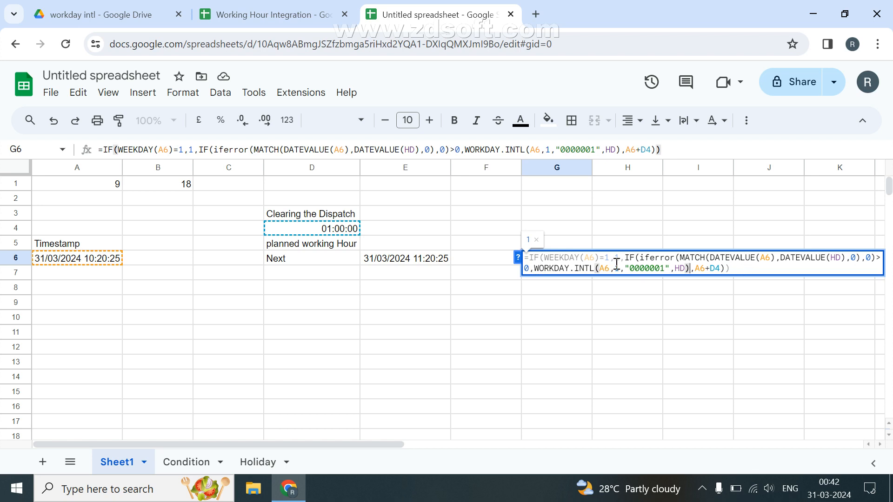
pyautogui.hotkey('ctrl', 'Return')
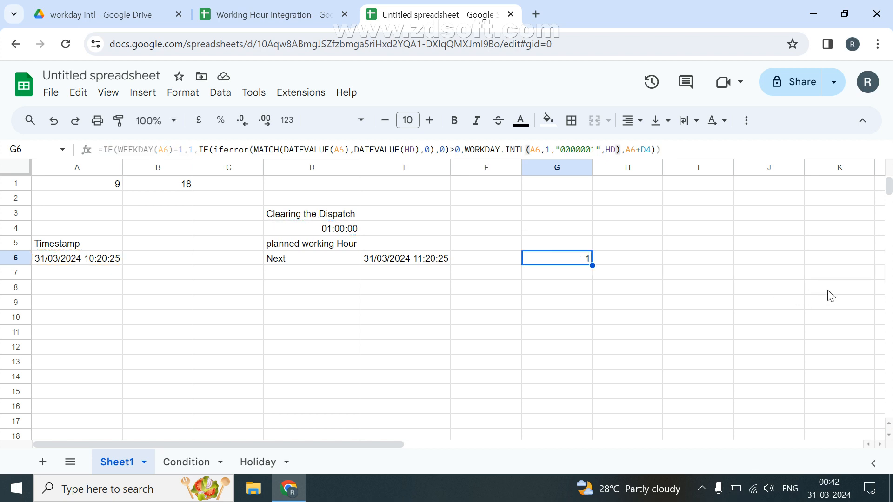
pyautogui.press('F2')
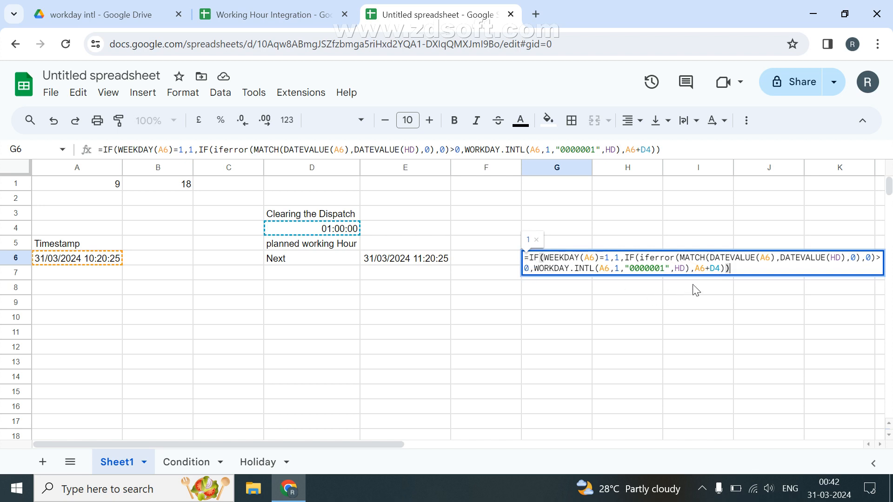
pyautogui.press('Escape')
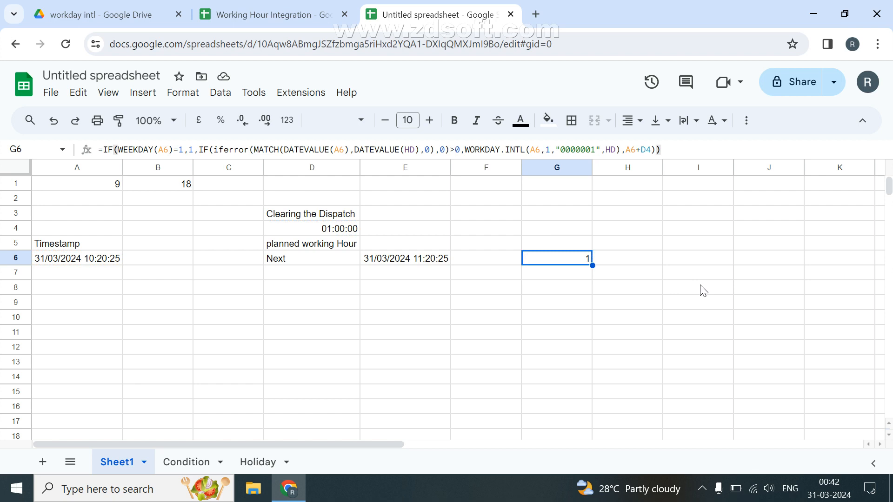
pyautogui.press('Delete')
# Step: Start a new formula in G6 with the Sunday test =IF(WEEKDAY(A6)=1,1, leaving the false result open
pyautogui.write('=')
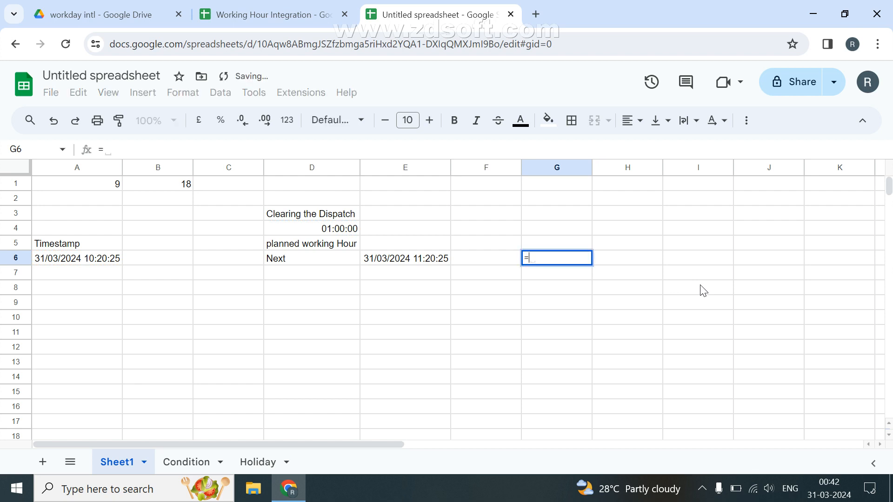
pyautogui.write('IF(week')
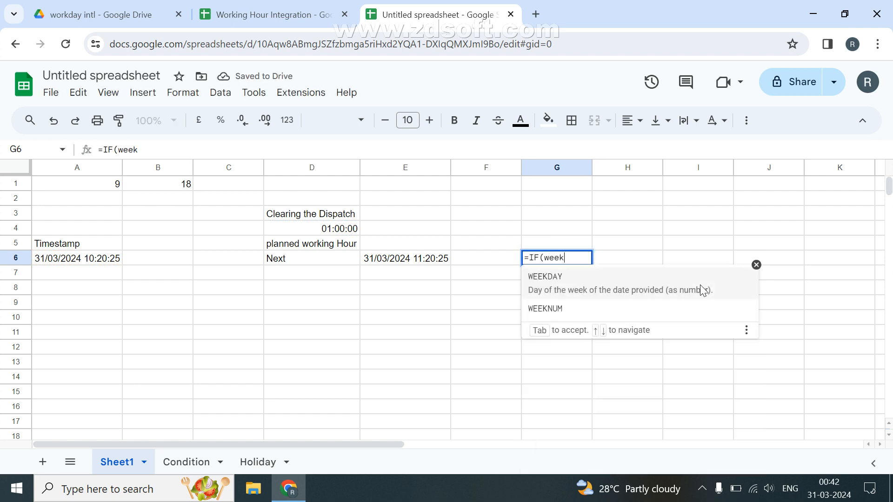
pyautogui.press('Tab')
pyautogui.write('A6')
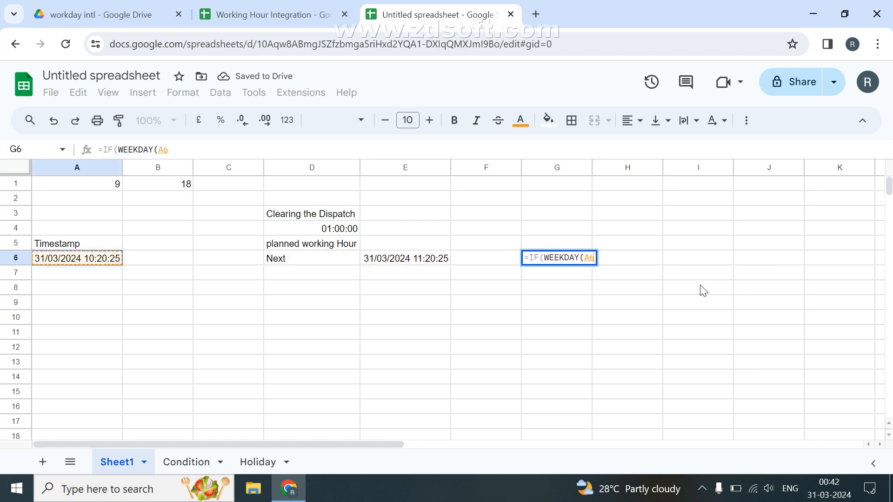
pyautogui.write(')=1')
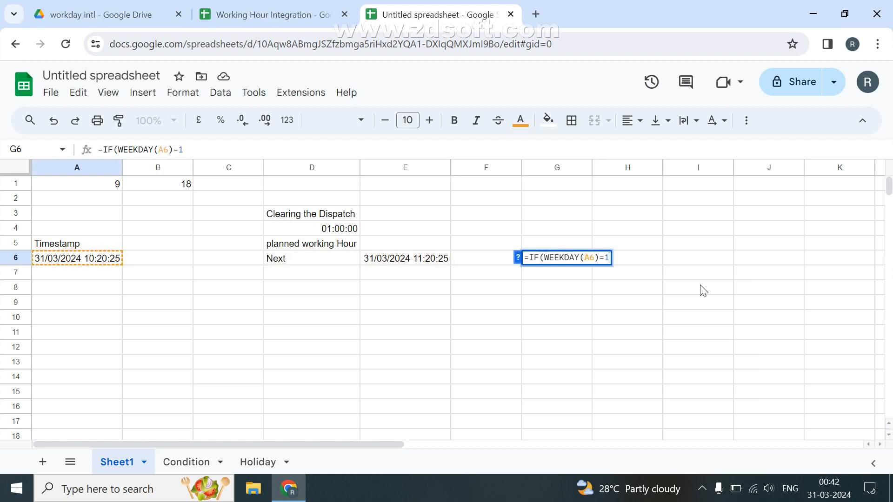
pyautogui.write(', ')
pyautogui.write('1')
pyautogui.write(',')
# Step: As the Sunday test's false result in G6, nest IF(IFERROR(MATCH( with DATEVALUE(A6) as the search key
pyautogui.write('if')
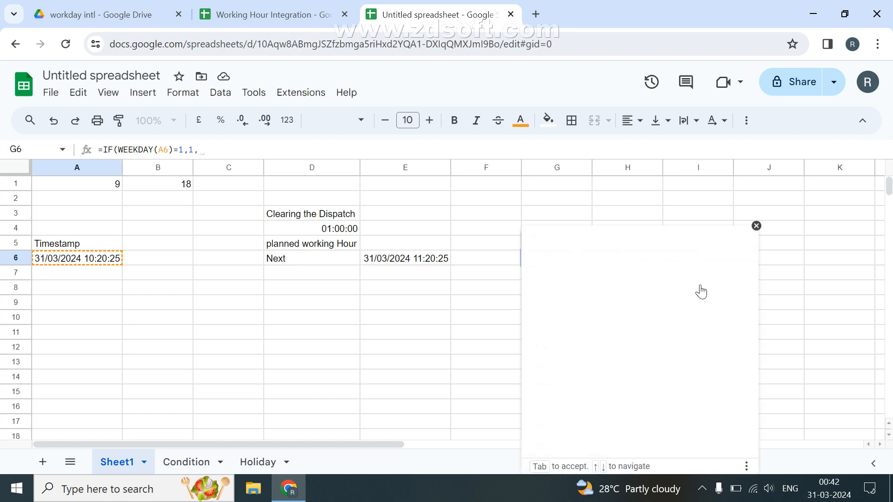
pyautogui.press('Tab')
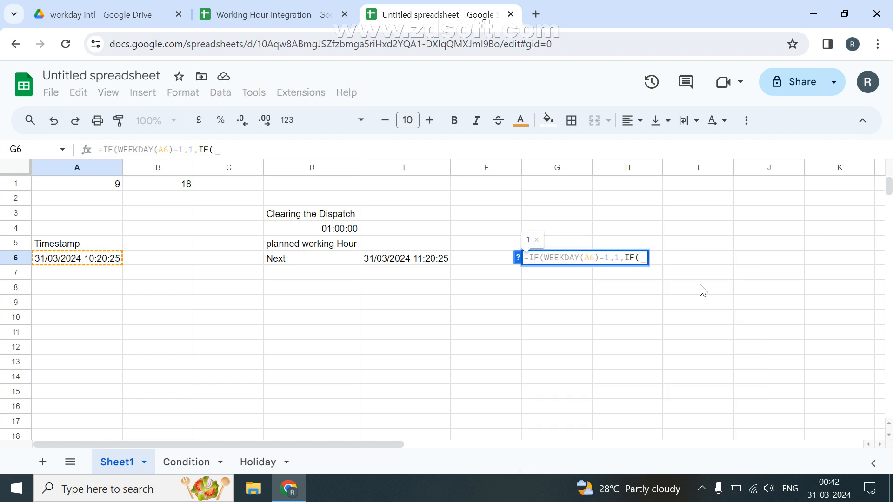
pyautogui.write('ifer')
pyautogui.press('Tab')
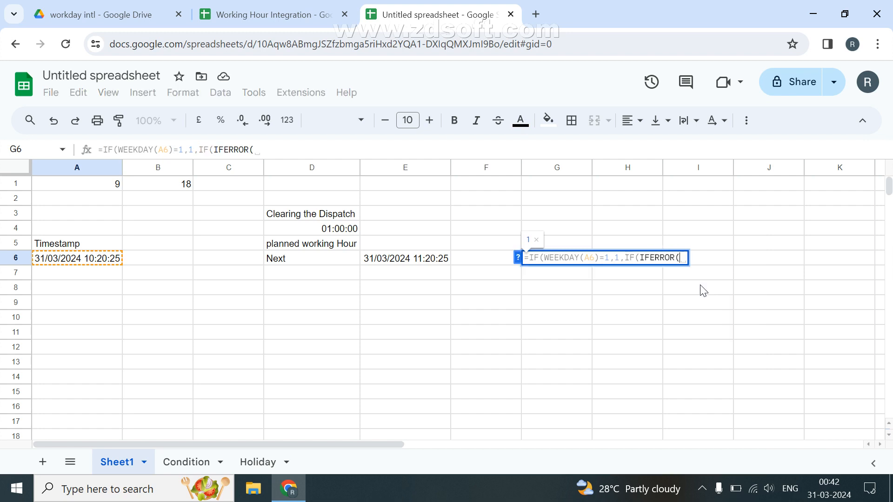
pyautogui.write('match')
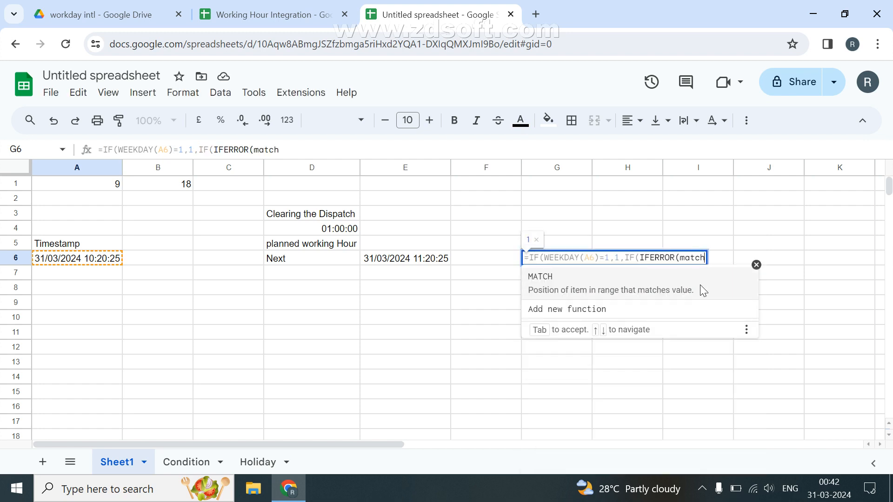
pyautogui.press('Tab')
pyautogui.write('DATE')
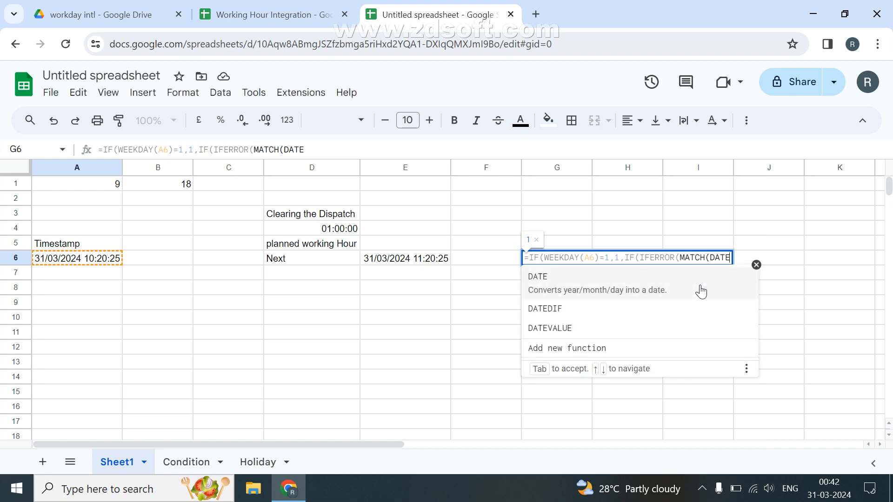
pyautogui.click(586, 330)
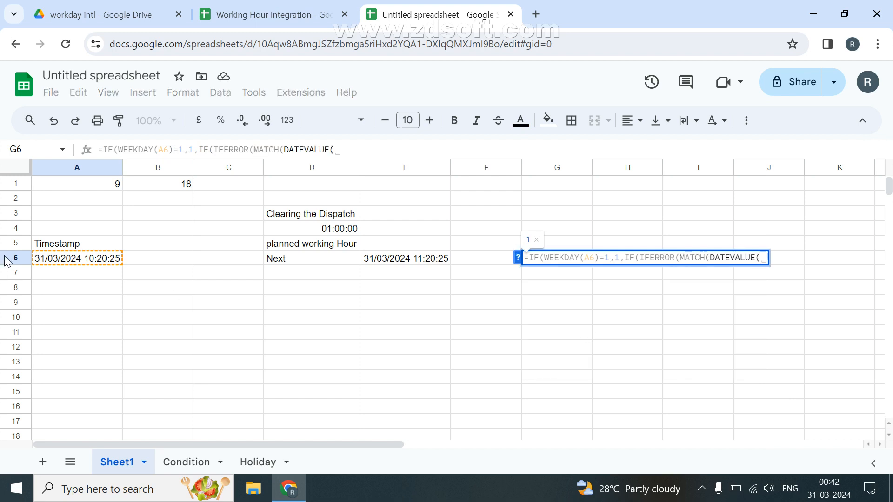
pyautogui.click(61, 260)
pyautogui.write(')')
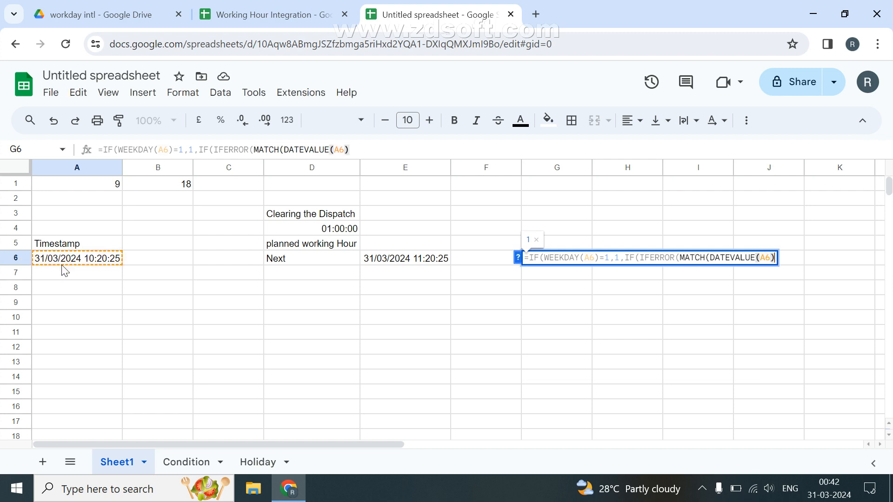
pyautogui.write(', ')
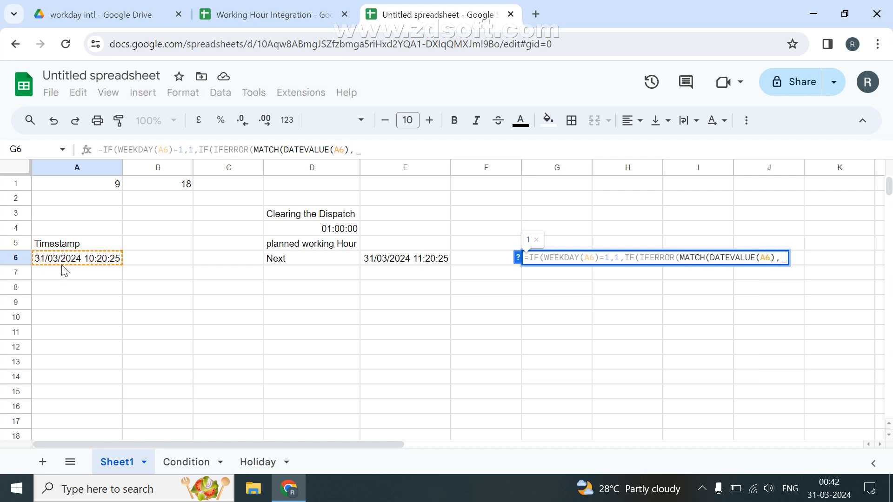
# Step: Complete the MATCH in G6 with DATEVALUE(hd) as range and 0 as search type, and give IFERROR the fallback 0
pyautogui.write('DATEVALUE(')
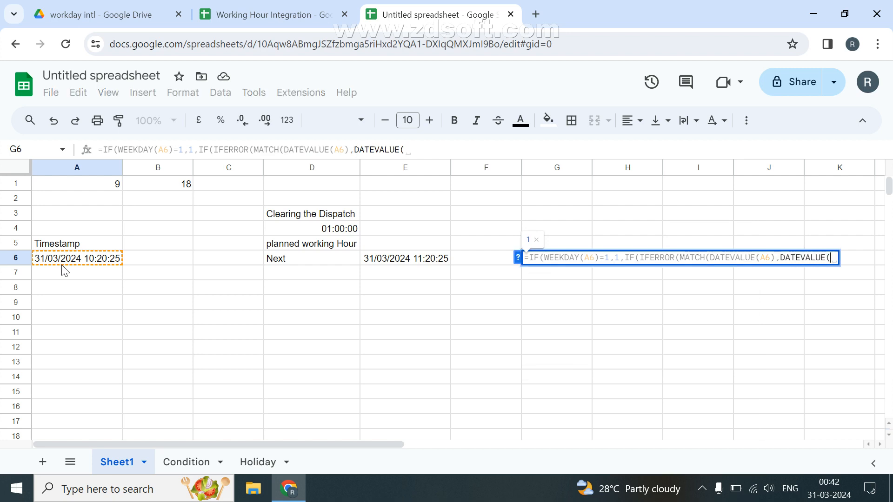
pyautogui.write('hd')
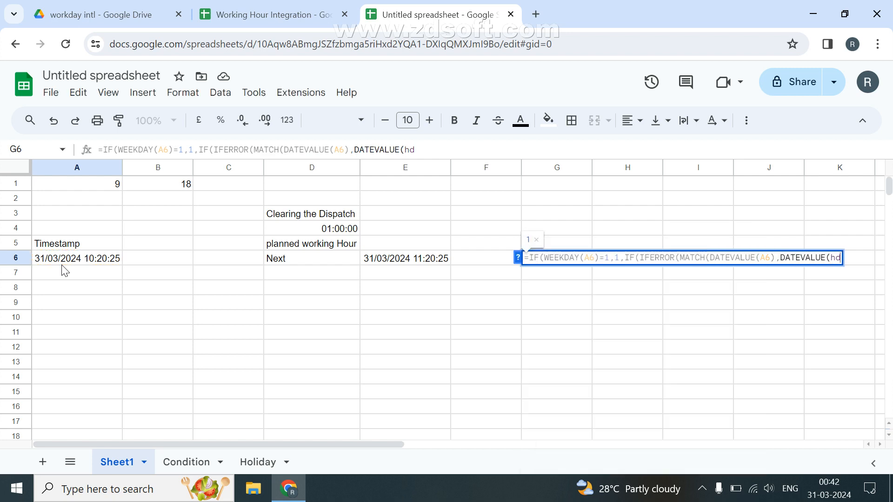
pyautogui.write('),0')
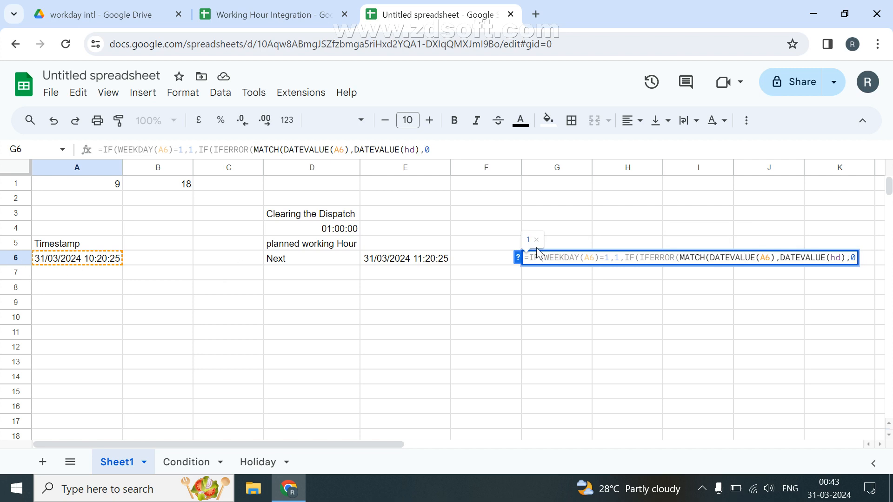
pyautogui.write(')')
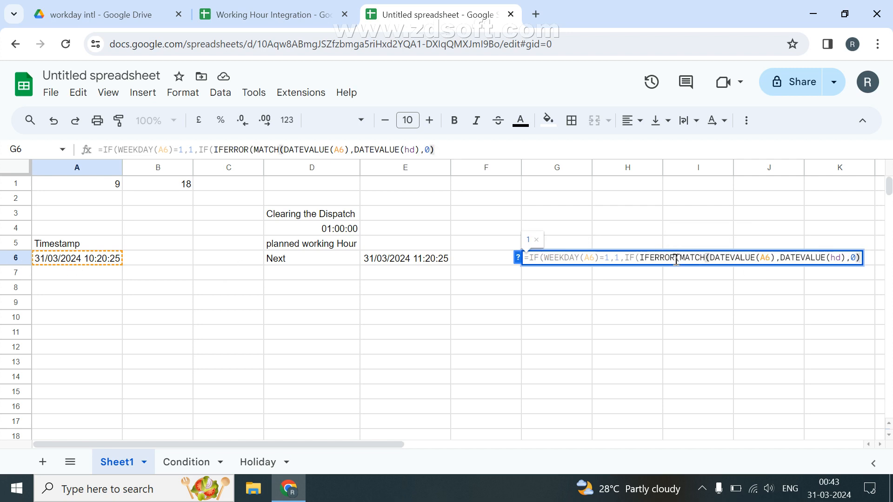
pyautogui.write(',0')
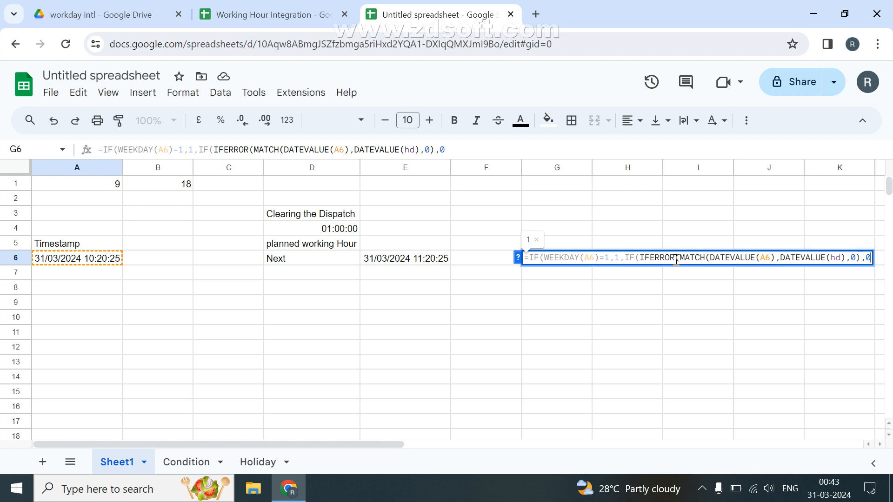
# Step: Make G6's inner IF test whether the IFERROR result is >0, returning 1 or otherwise 0, and close both IFs
pyautogui.write(')>')
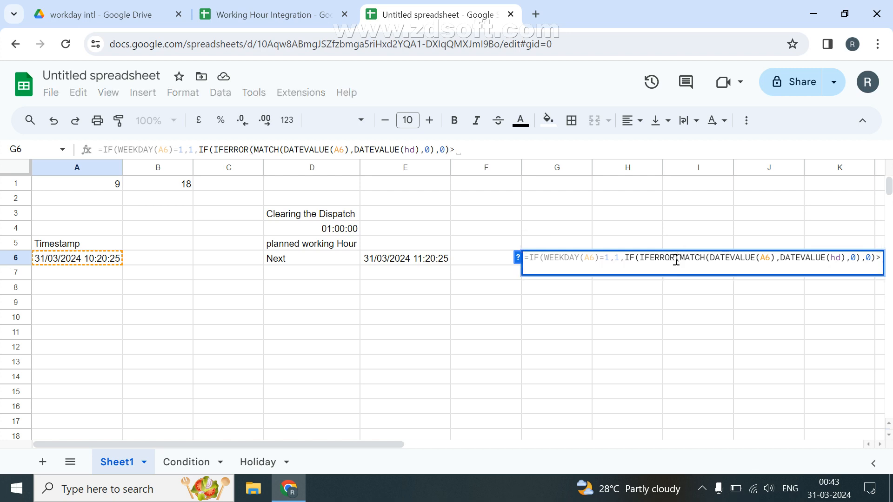
pyautogui.write('1,1')
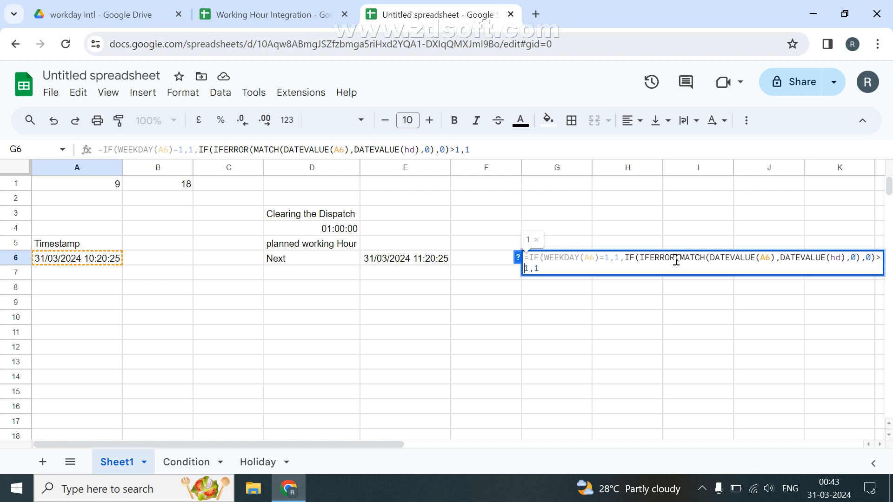
pyautogui.press('Left')
pyautogui.press('Left')
pyautogui.press('BackSpace')
pyautogui.write('0,1,0)')
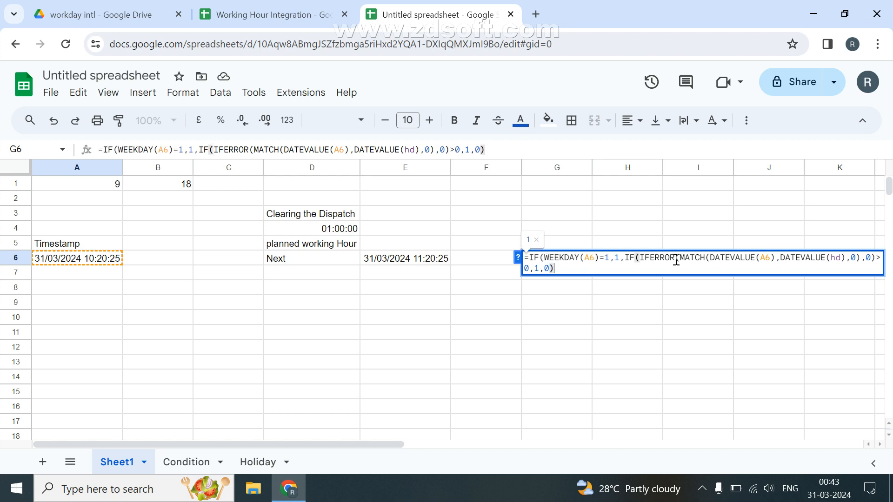
pyautogui.write(')')
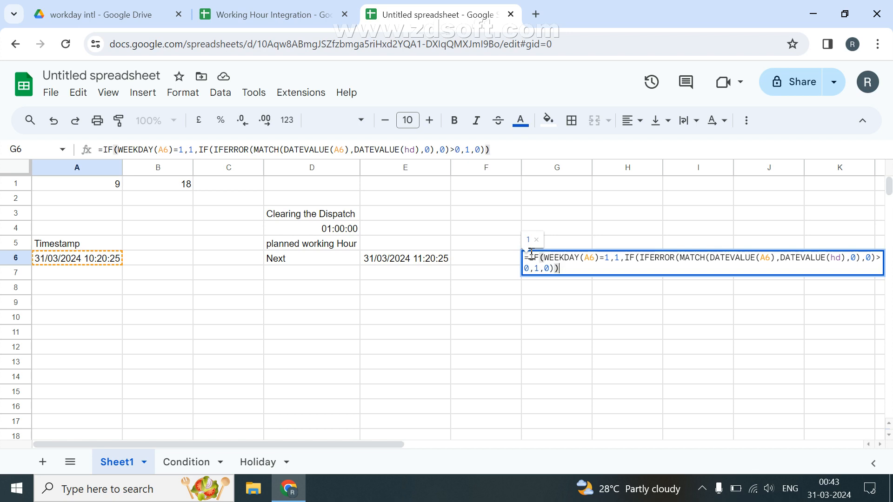
# Step: Wrap the whole G6 expression in an outer IF that tests whether it equals 1
pyautogui.hotkey('ctrl', 'a')
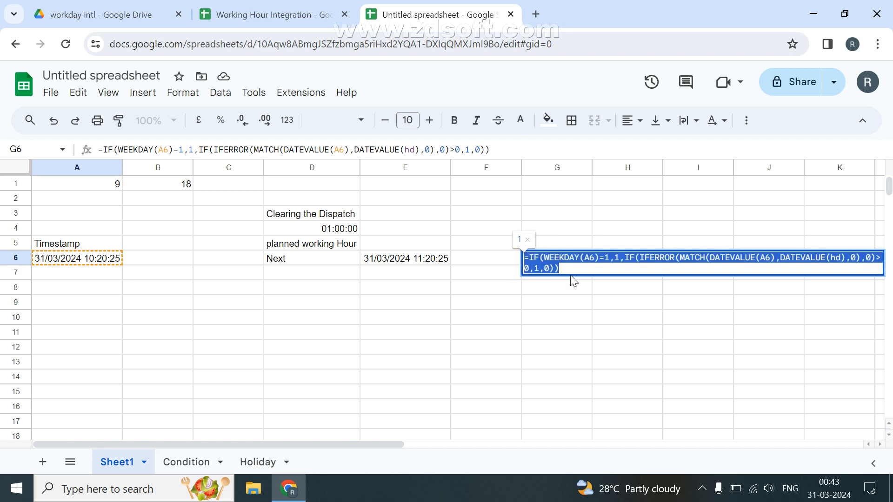
pyautogui.hotkey('shift', 'Right')
pyautogui.hotkey('ctrl', 'c')
pyautogui.press('BackSpace')
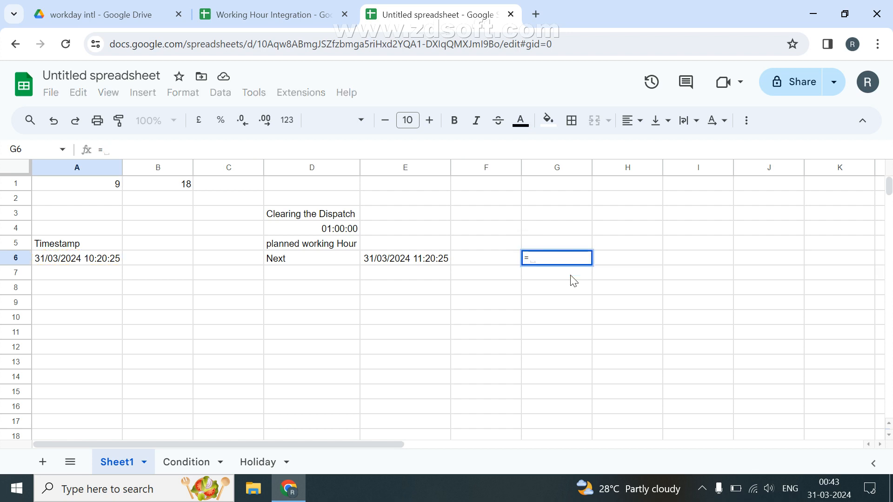
pyautogui.write('IF(')
pyautogui.hotkey('ctrl', 'v')
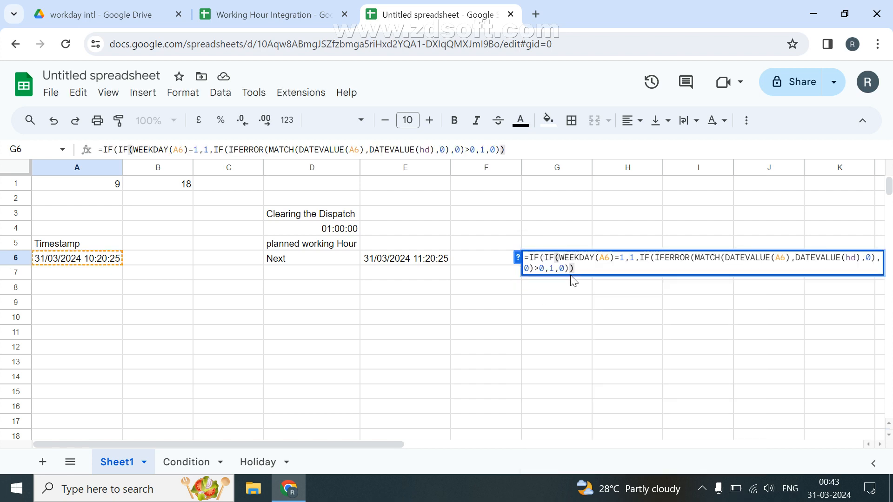
pyautogui.write('=')
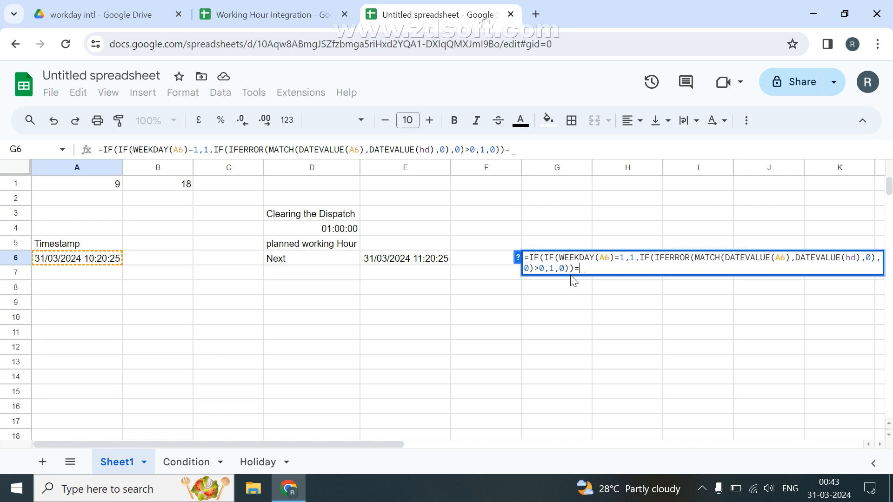
pyautogui.write('1,wee')
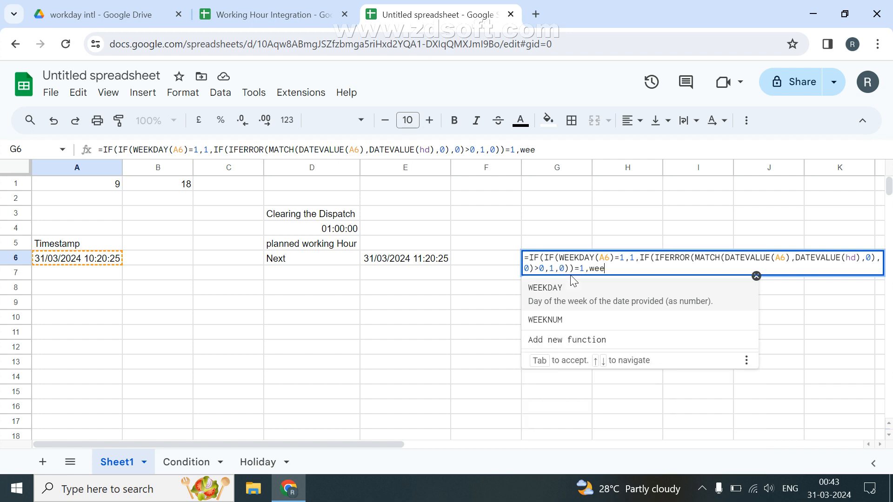
pyautogui.press('BackSpace')
pyautogui.press('BackSpace')
pyautogui.press('BackSpace')
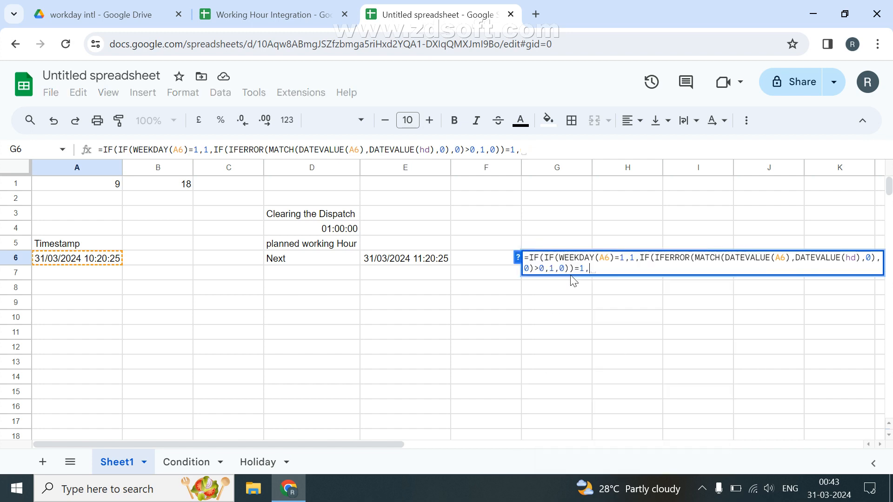
# Step: Use WORKDAY.INTL with the arguments A6, 1, "0000001" and hd as the outer IF's true result in G6
pyautogui.write('work')
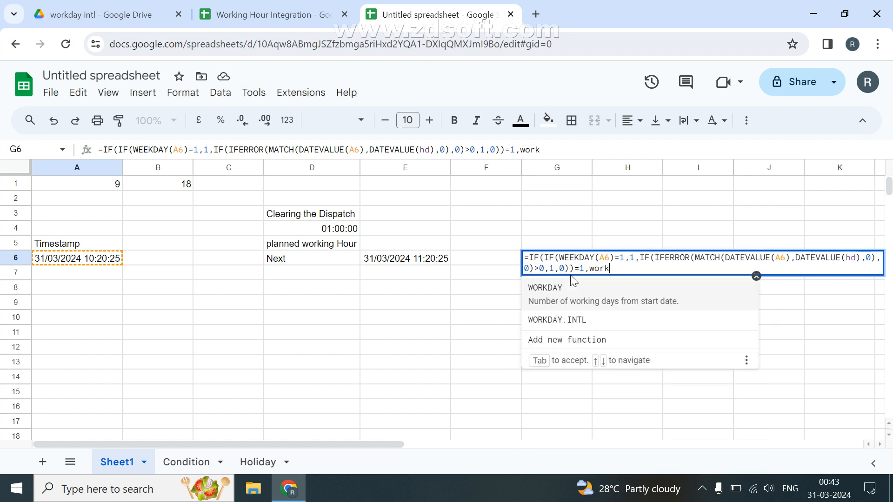
pyautogui.press('Tab')
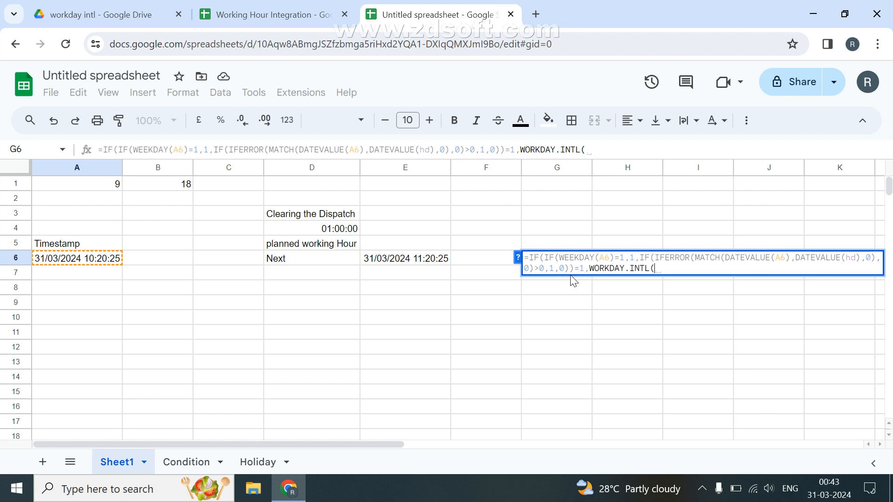
pyautogui.hotkey('ctrl', 'Left')
pyautogui.hotkey('ctrl', 'Right')
pyautogui.hotkey('ctrl', 'Left')
pyautogui.write(',1,"')
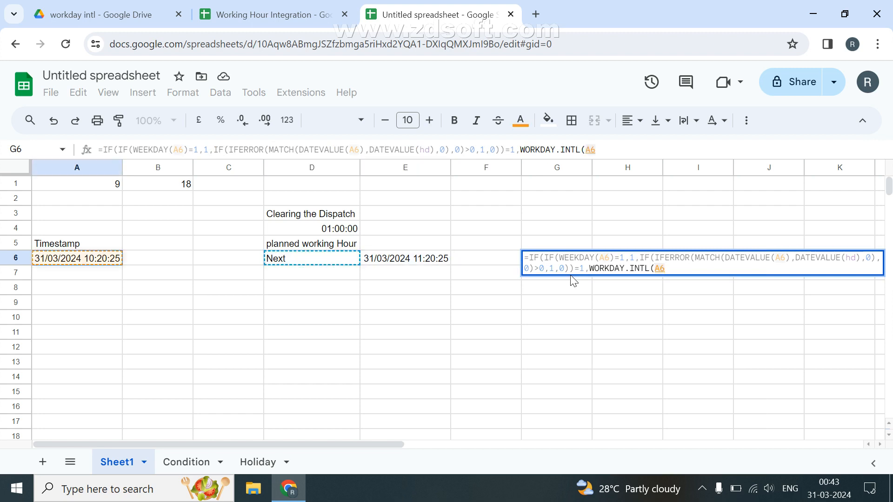
pyautogui.write('0000')
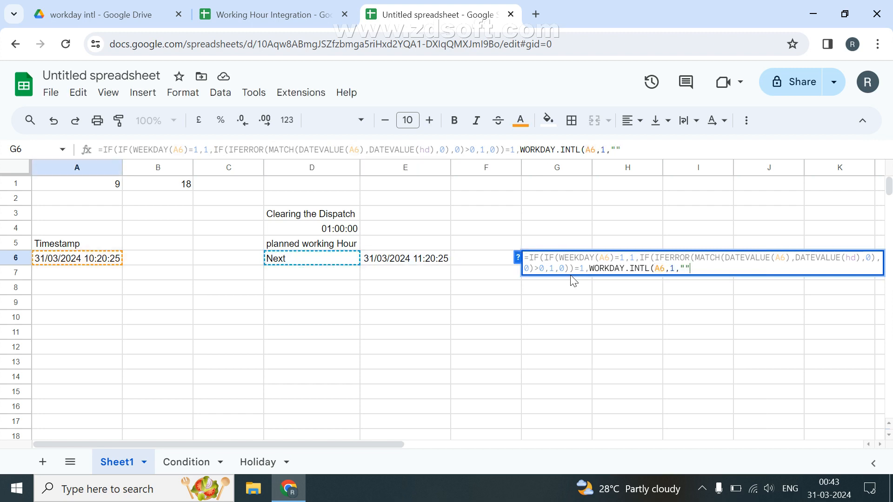
pyautogui.write('001",hd')
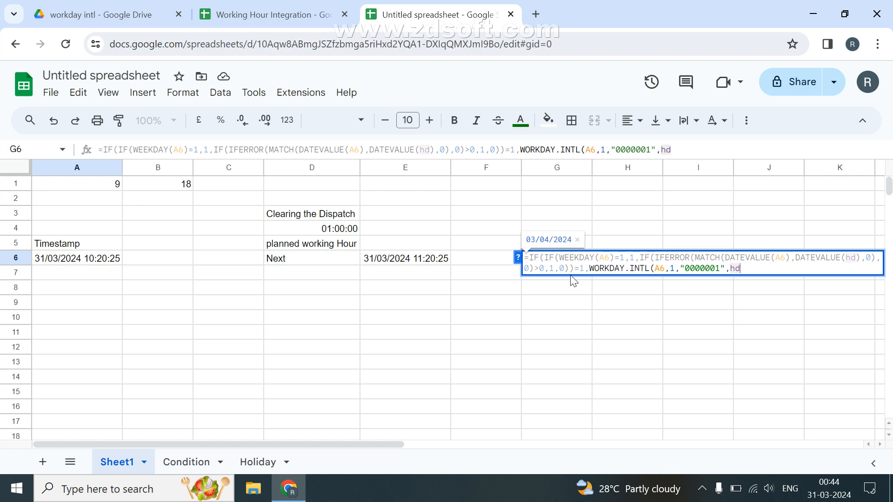
# Step: Close the WORKDAY.INTL call in G6 and add A1/24 and D4 to it as the outer IF's true result
pyautogui.write(')+')
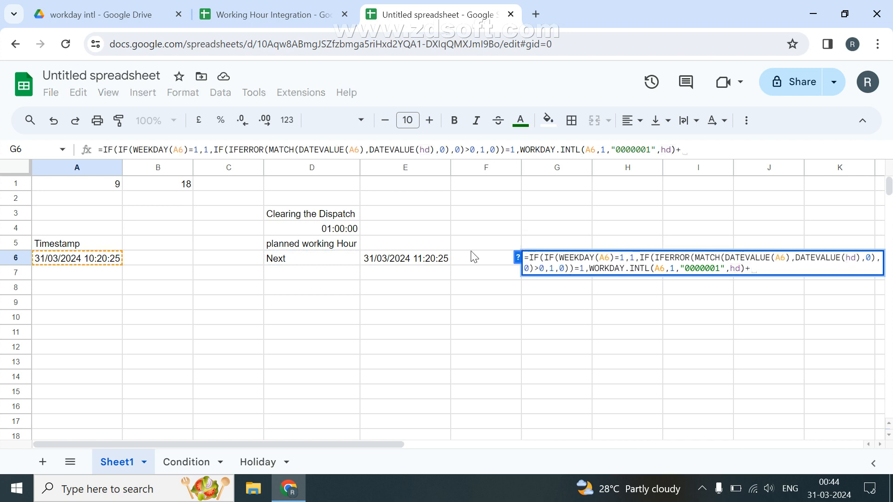
pyautogui.click(119, 184)
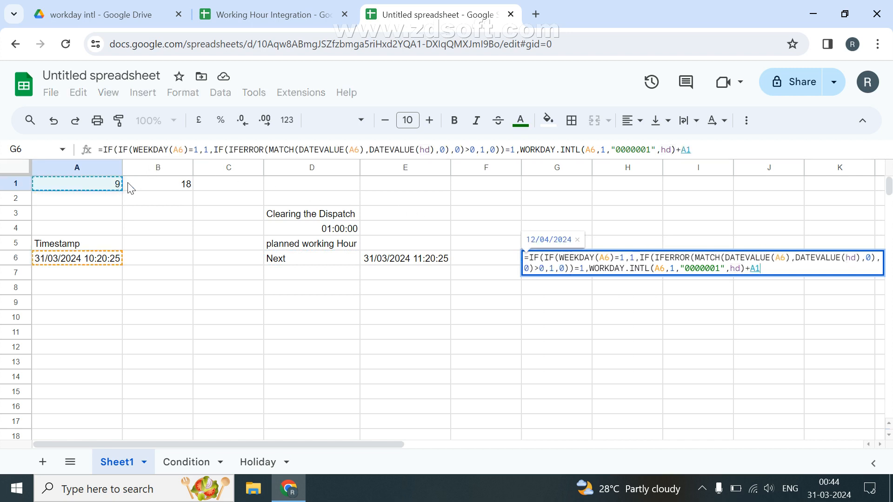
pyautogui.write('/2')
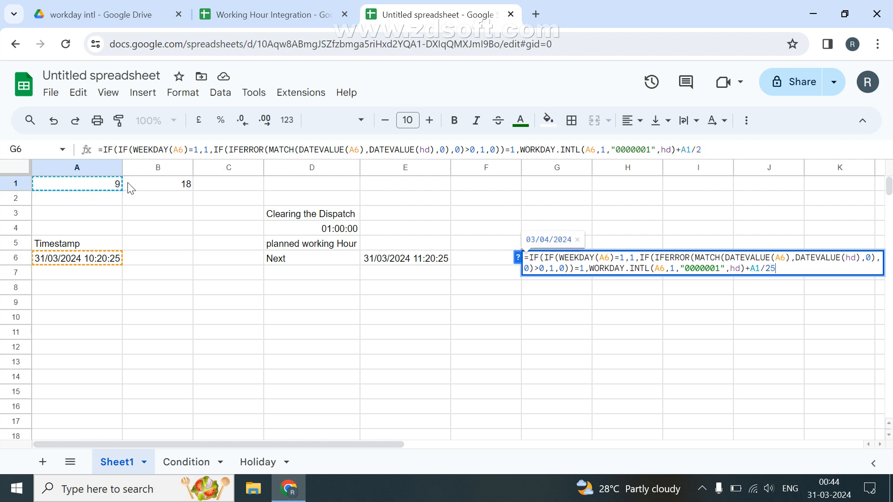
pyautogui.write('4+')
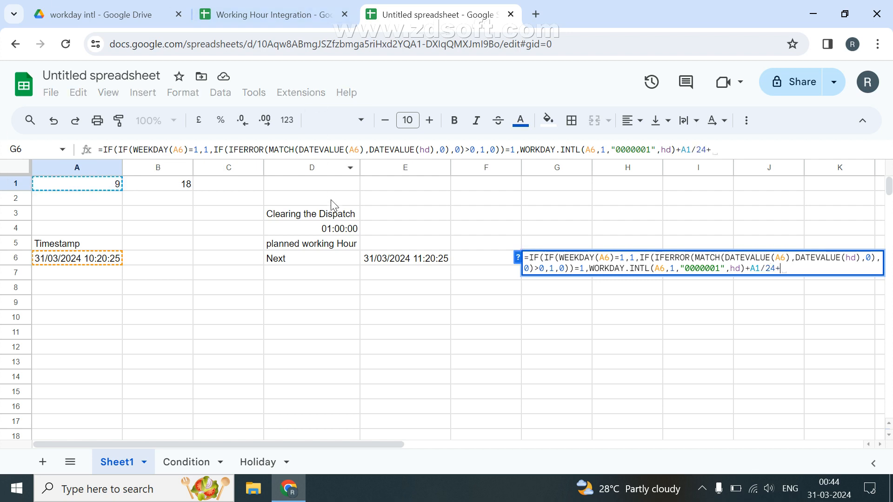
pyautogui.click(336, 231)
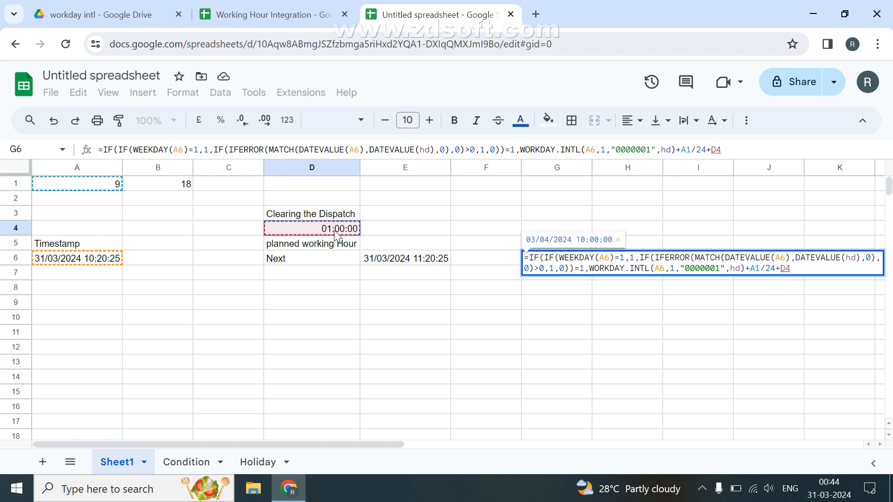
pyautogui.write(',')
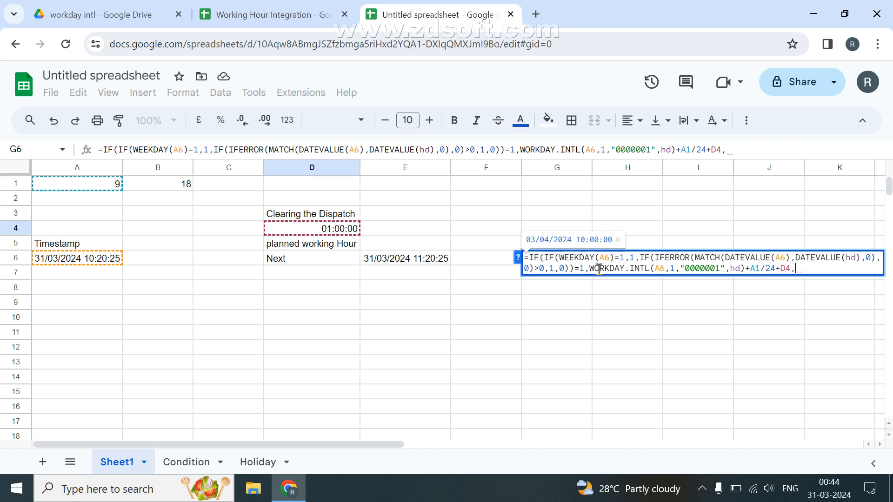
# Step: Give G6's outer IF the false result A6+D4 and enter the formula
pyautogui.click(87, 261)
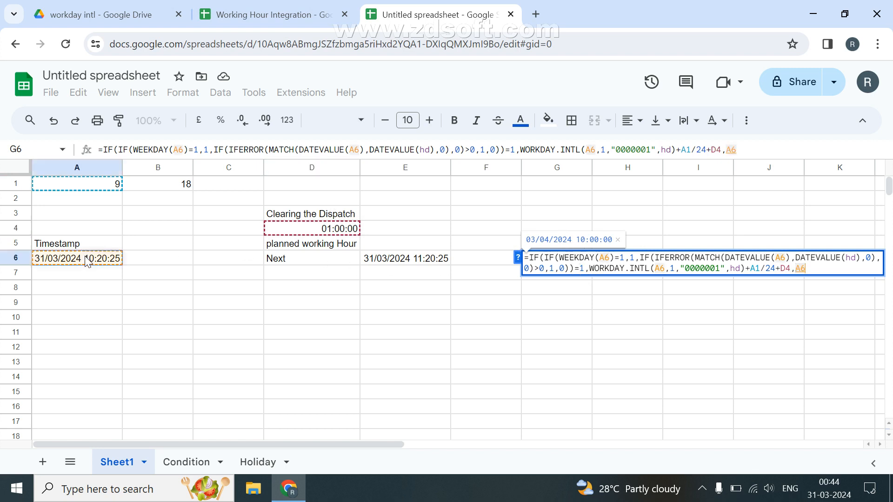
pyautogui.write('+')
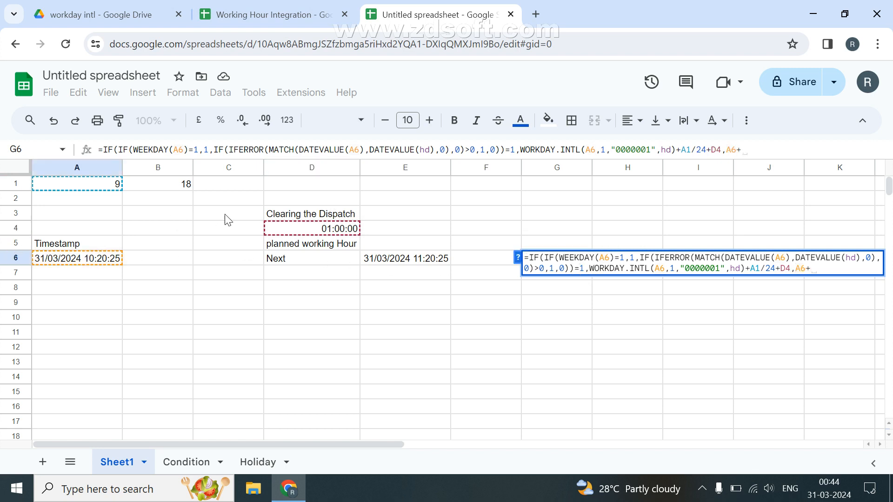
pyautogui.click(302, 230)
pyautogui.press('Return')
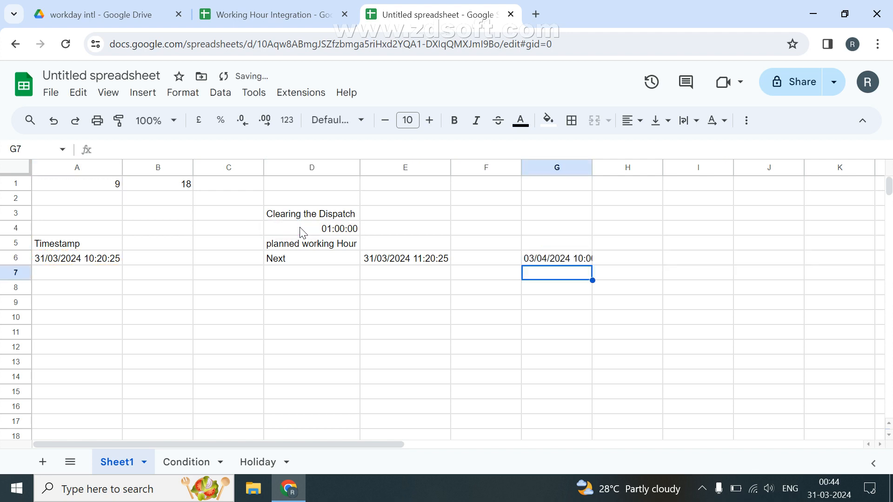
# Step: Copy the full formula text from G6 and leave the cell unchanged
pyautogui.press('Up')
pyautogui.press('Return')
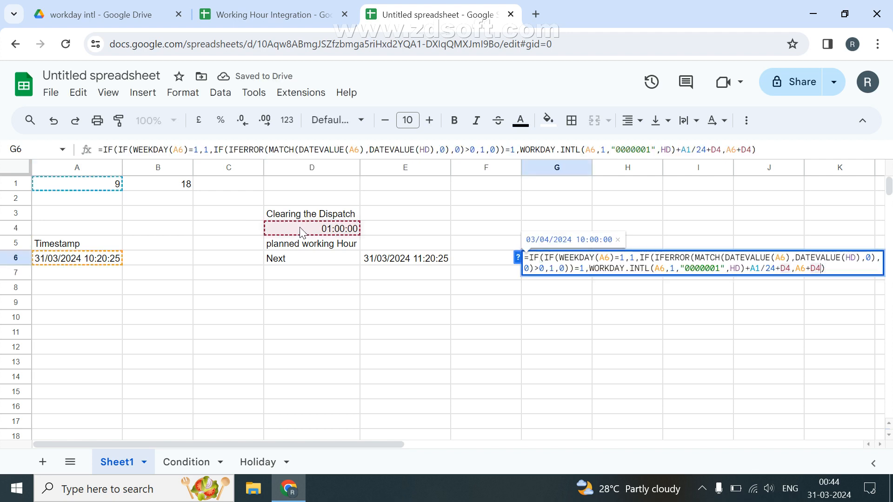
pyautogui.hotkey('ctrl', 'a')
pyautogui.hotkey('ctrl', 'c')
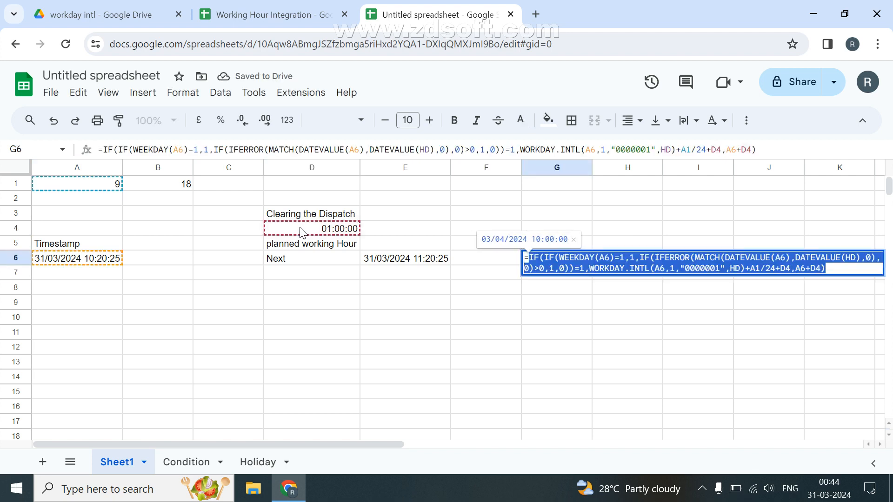
pyautogui.press('Escape')
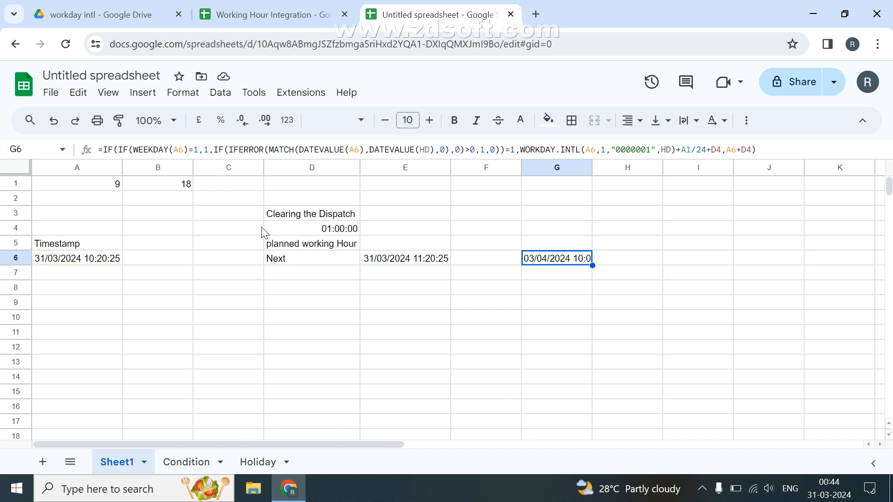
# Step: Replace the "Next" placeholder at the end of D6's ArrayFormula with the copied G6 IF formula
pyautogui.click(343, 264)
pyautogui.press('Return')
pyautogui.press('Left')
pyautogui.press('Left')
pyautogui.press('Left')
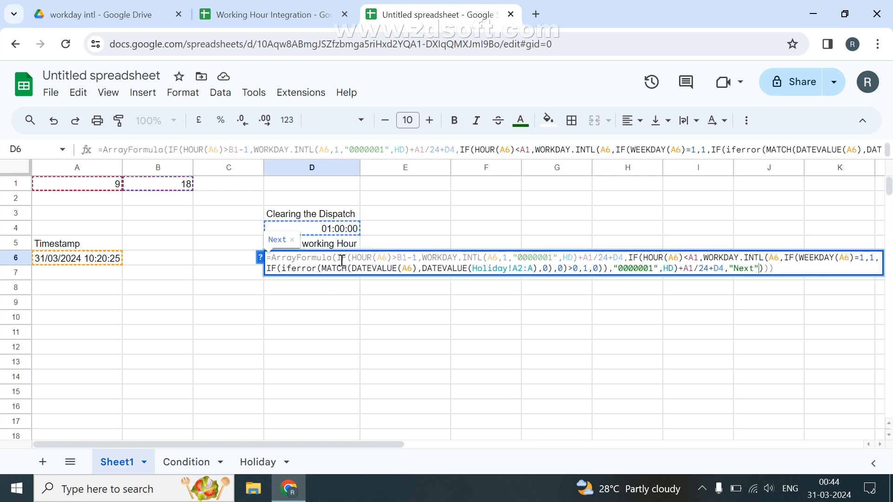
pyautogui.hotkey('shift', 'Left')
pyautogui.hotkey('shift', 'Left')
pyautogui.hotkey('shift', 'Left')
pyautogui.hotkey('shift', 'Left')
pyautogui.hotkey('shift', 'Left')
pyautogui.hotkey('shift', 'Left')
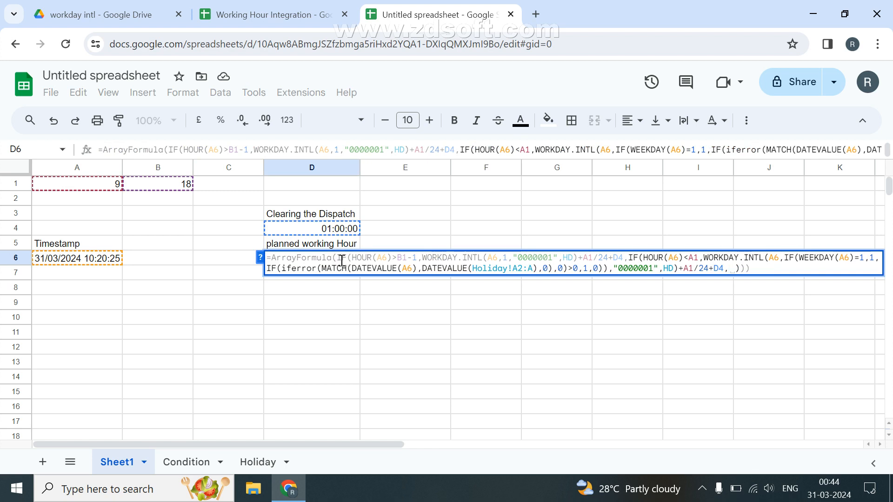
pyautogui.hotkey('ctrl', 'v')
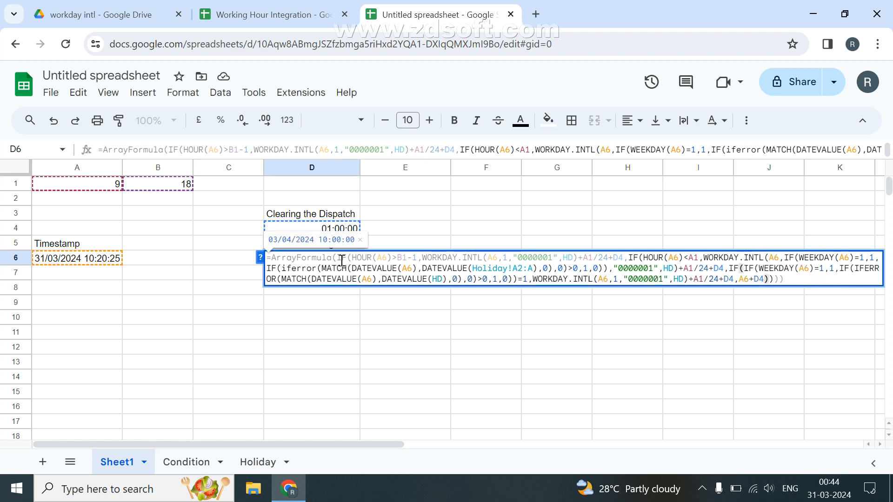
# Step: Separate D6's formula with blank lines before the IF(HOUR(A6)<A1 and IF(IF(WEEKDAY(A6)=1 parts, and enter it
pyautogui.click(727, 271)
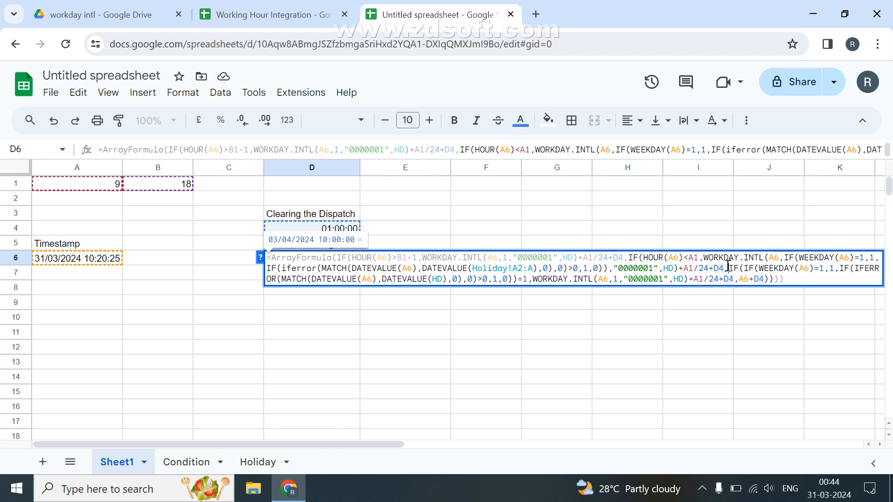
pyautogui.click(730, 269)
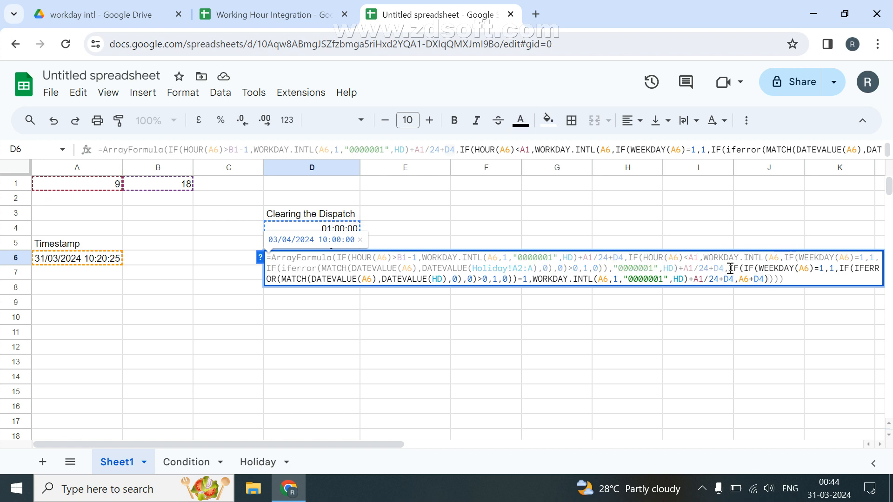
pyautogui.hotkey('ctrl', 'Return')
pyautogui.hotkey('ctrl', 'Return')
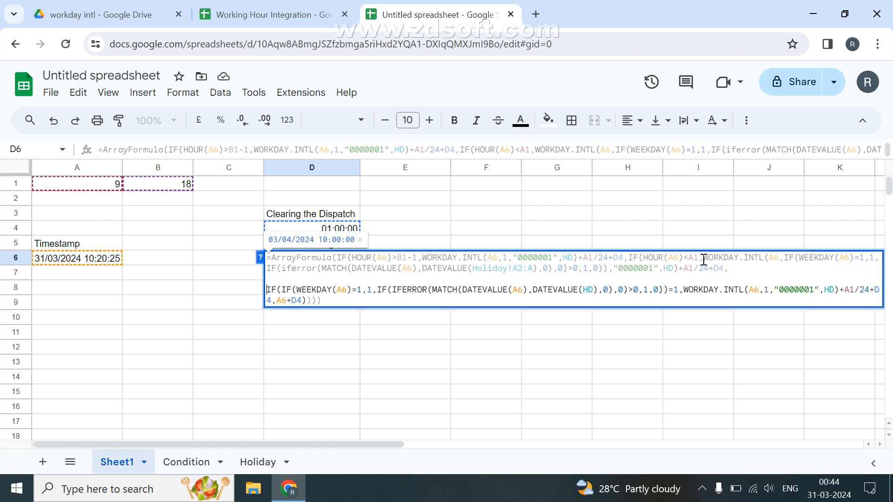
pyautogui.click(633, 257)
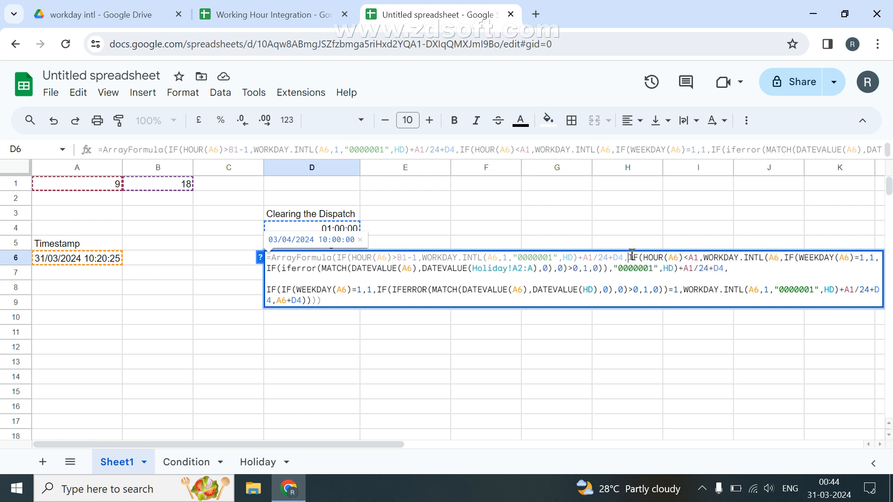
pyautogui.hotkey('ctrl', 'Return')
pyautogui.hotkey('ctrl', 'Return')
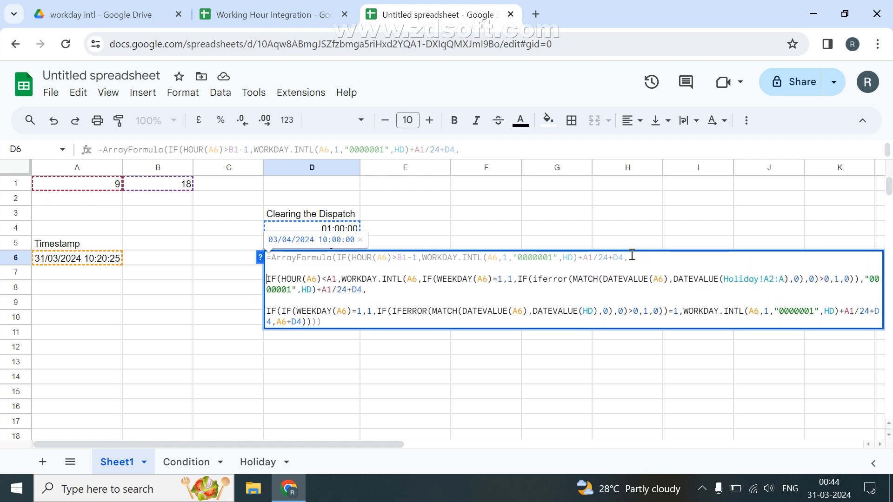
pyautogui.press('Return')
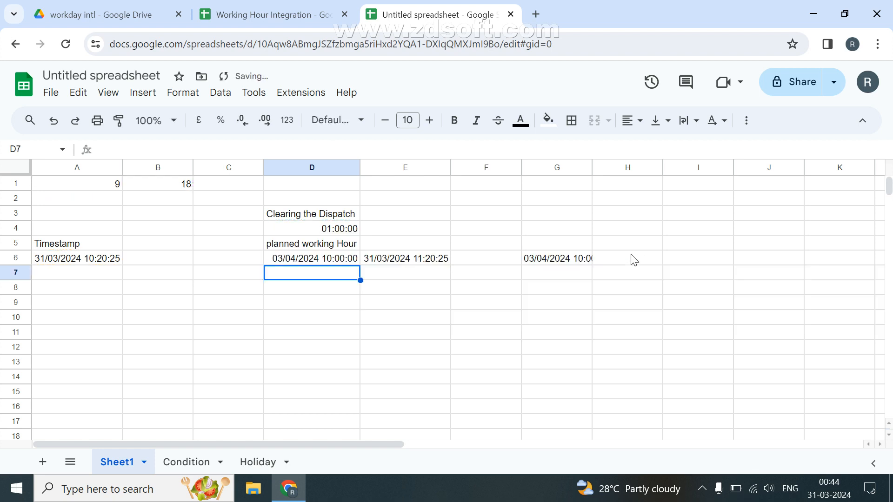
pyautogui.press('Up')
pyautogui.press('Return')
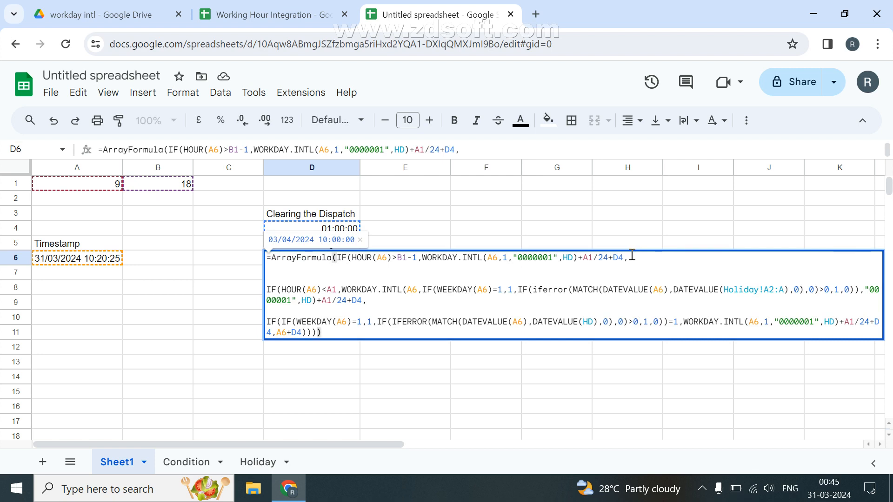
pyautogui.press('Escape')
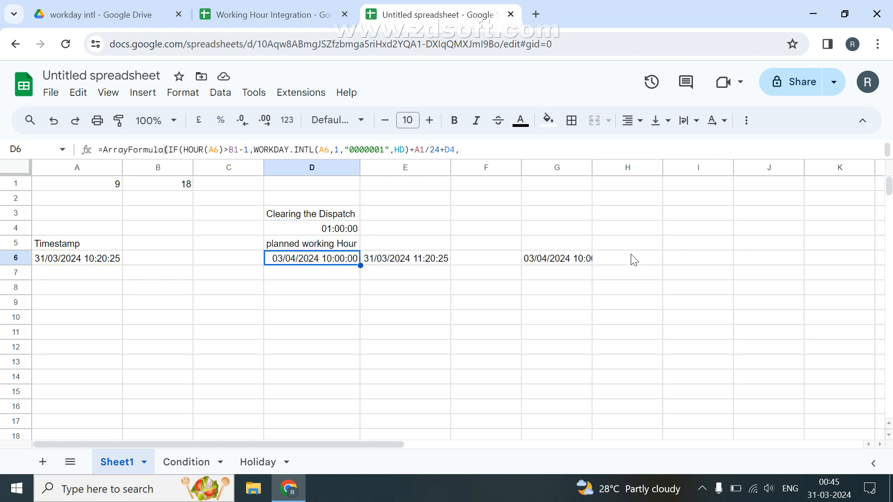
# Step: Clear the helper cells E6:G6
pyautogui.press('Right')
pyautogui.hotkey('shift', 'Right')
pyautogui.hotkey('shift', 'Right')
pyautogui.press('Delete')
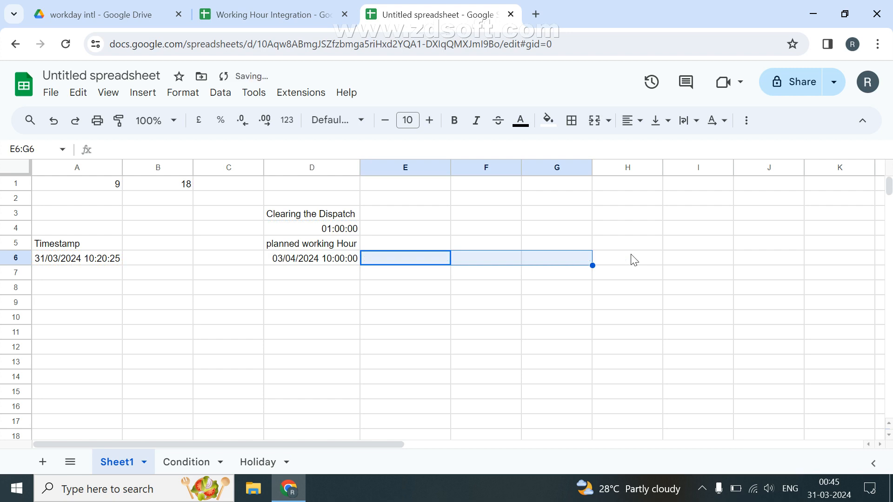
pyautogui.click(73, 260)
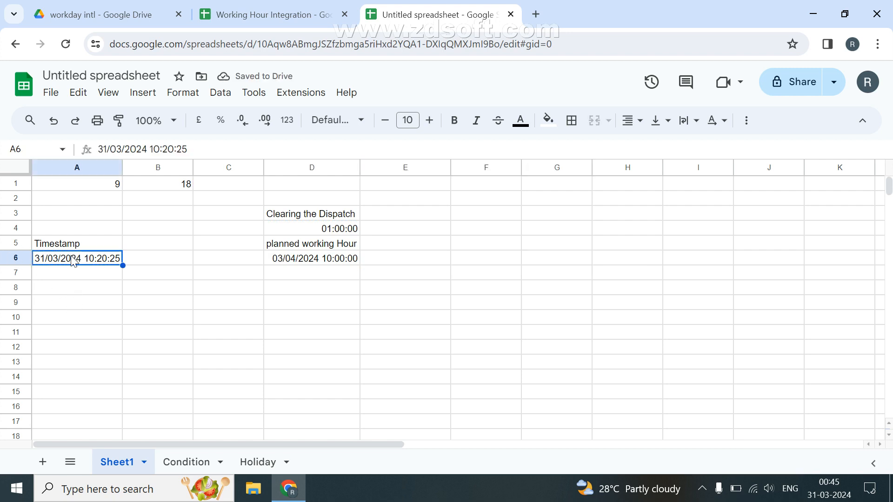
pyautogui.click(288, 262)
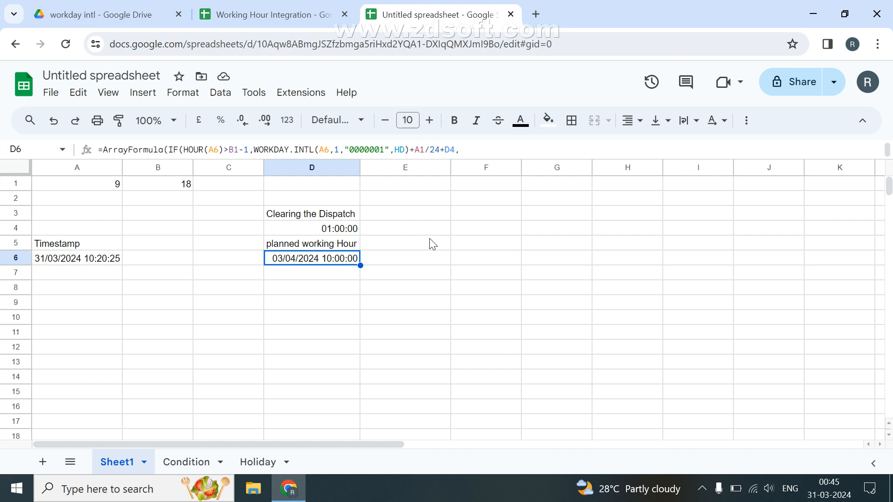
# Step: Enter the labels "Forward" in G3 and "Backward" in G4
pyautogui.click(567, 217)
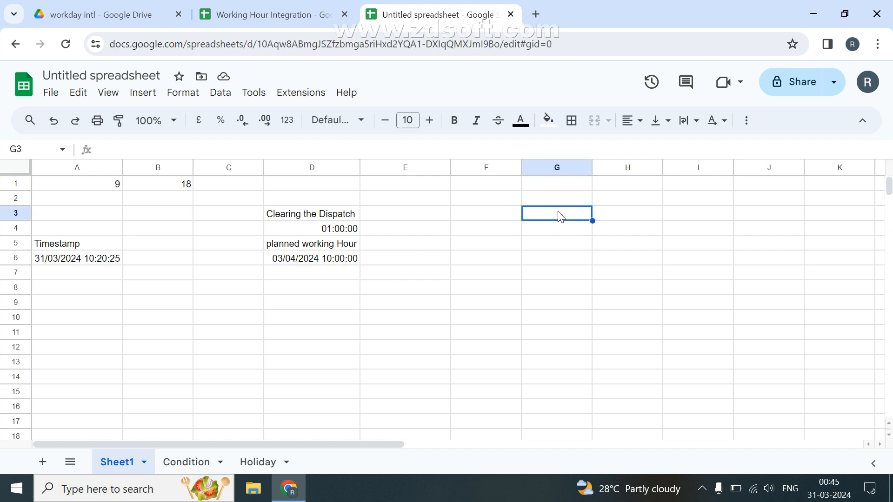
pyautogui.write('For')
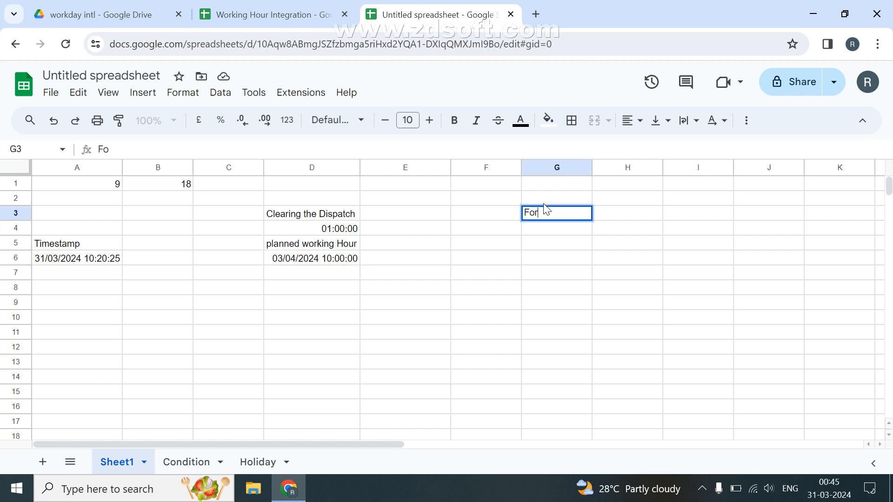
pyautogui.write('ward')
pyautogui.press('Return')
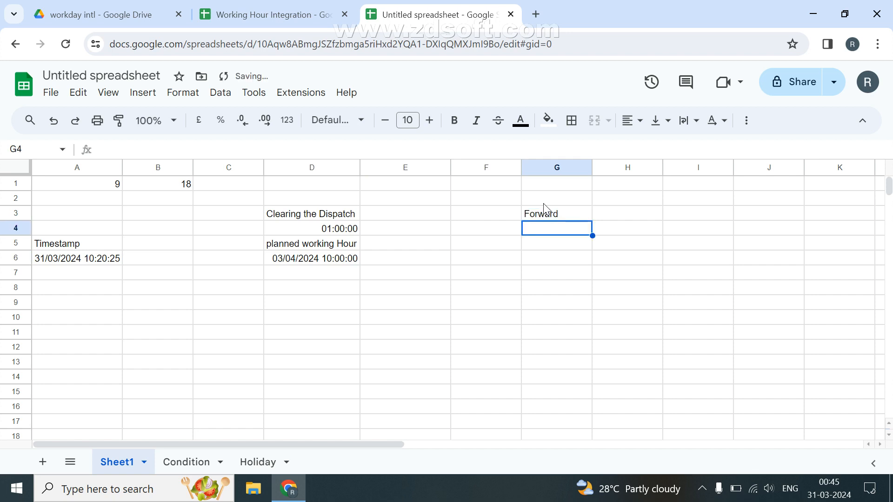
pyautogui.write('Back')
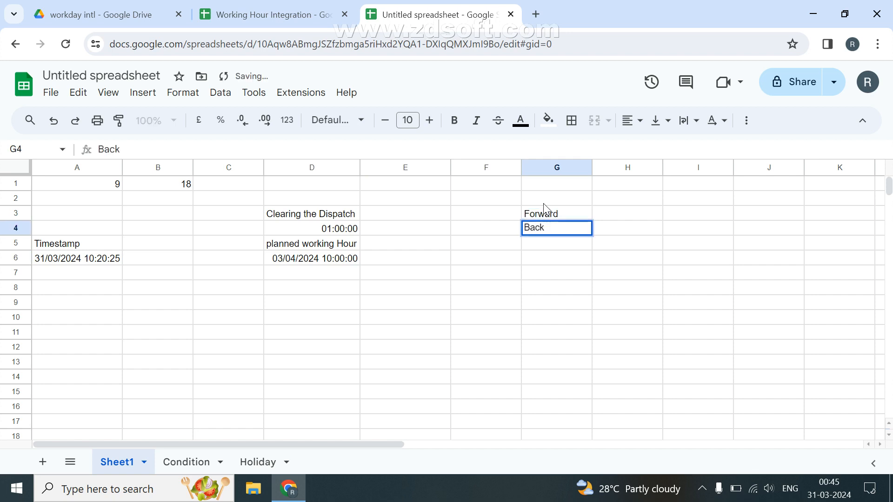
pyautogui.write('ward')
pyautogui.press('Return')
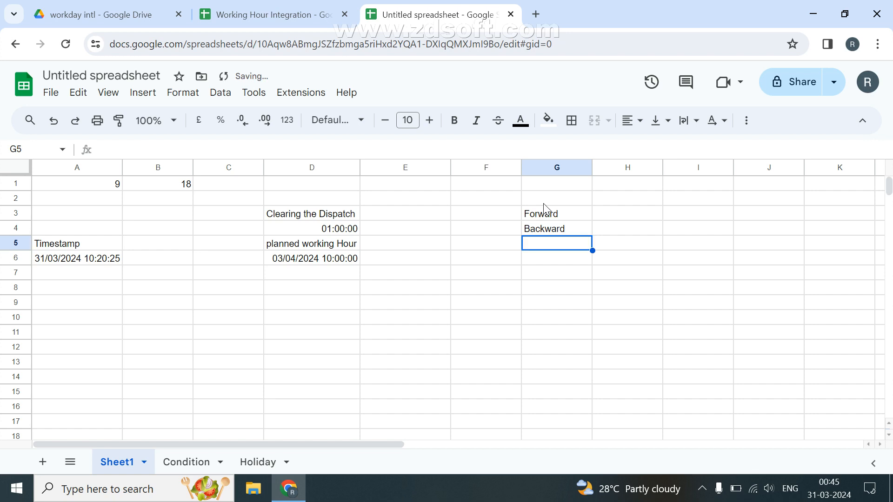
# Step: Enter the label "Loop / Cycle Fms" in G5 and move on to H5
pyautogui.write('Loop')
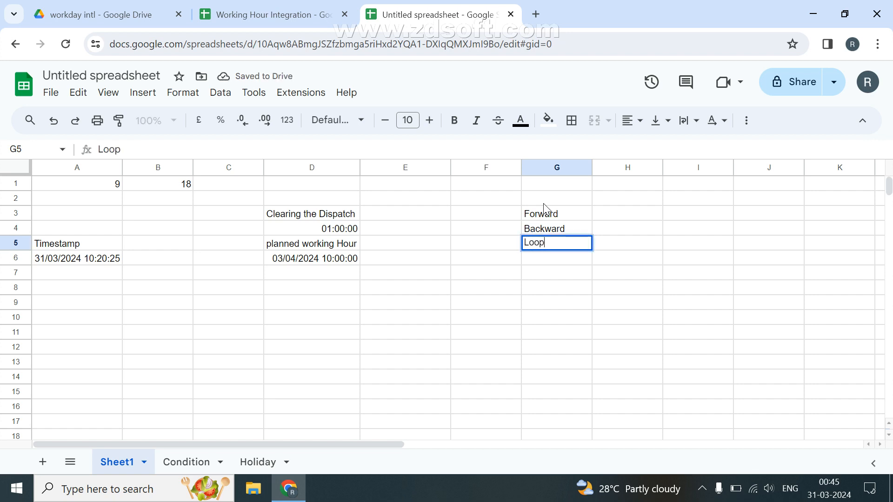
pyautogui.write(' / Cyc')
pyautogui.press('BackSpace')
pyautogui.write('cle ')
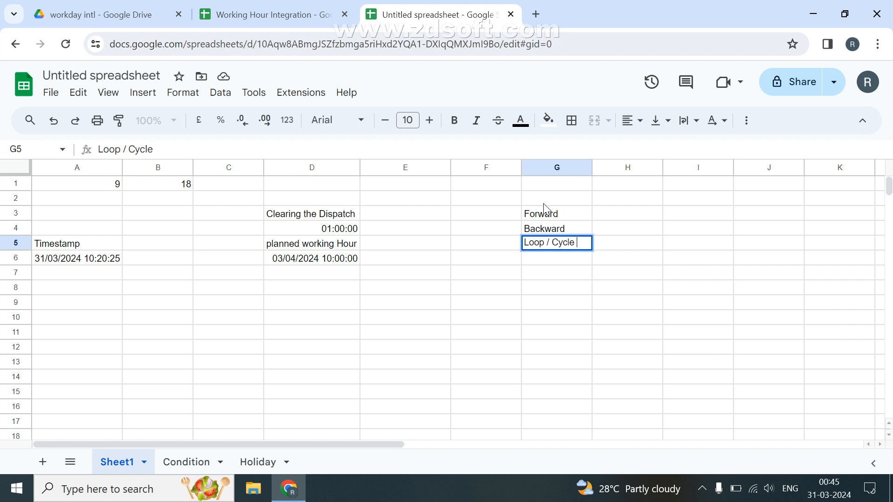
pyautogui.write('Fms')
pyautogui.press('Return')
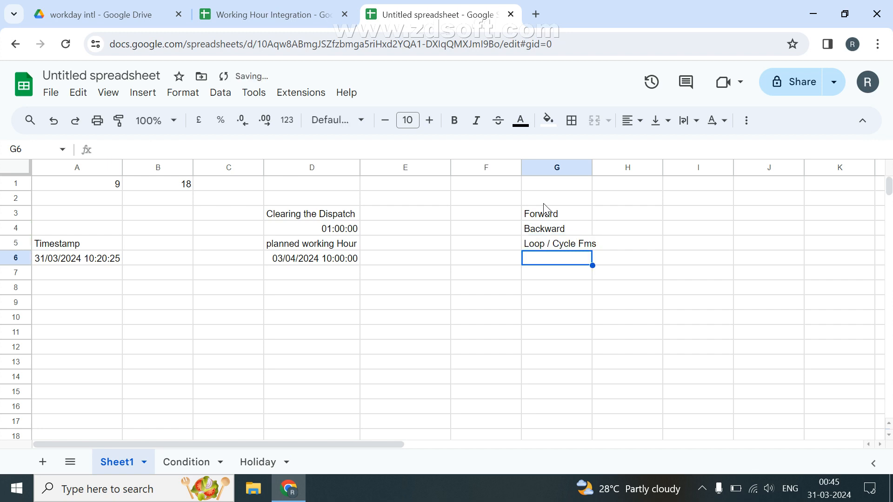
pyautogui.press('Up')
pyautogui.press('Right')
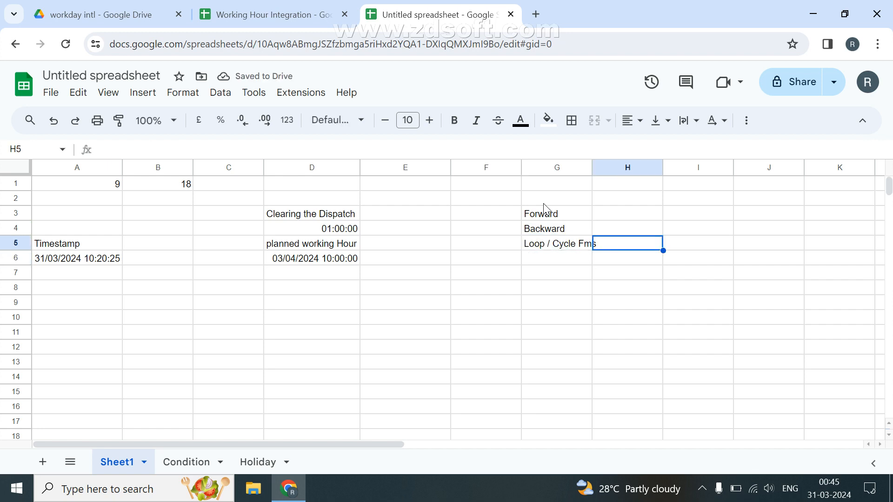
# Step: Enter the loop FMS subtypes "with in Step" in H5 and "With multiple step" in H6
pyautogui.write('with')
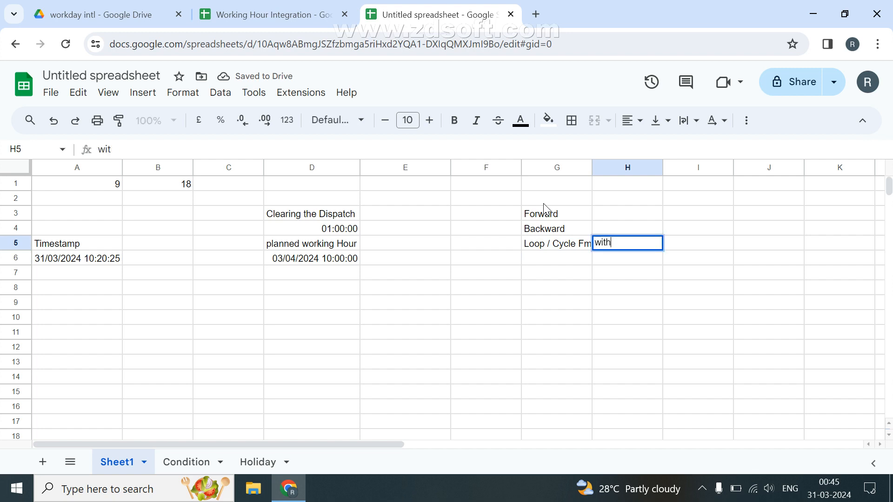
pyautogui.write(' in Step')
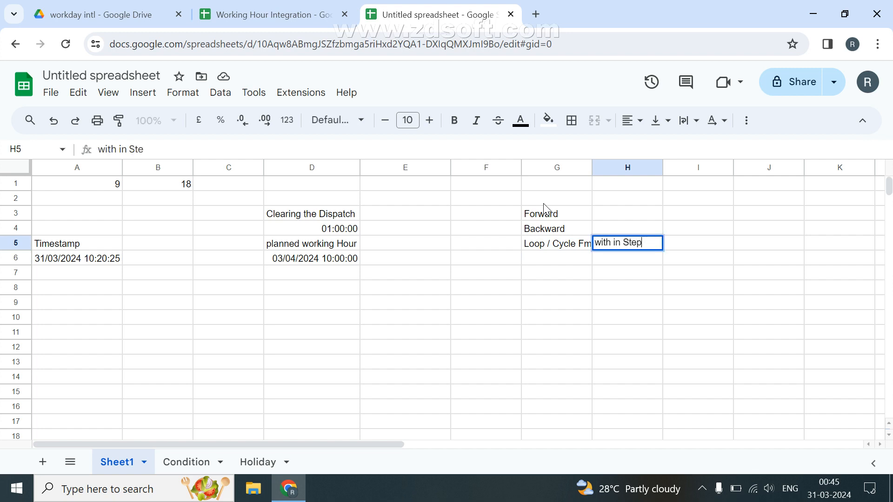
pyautogui.press('Return')
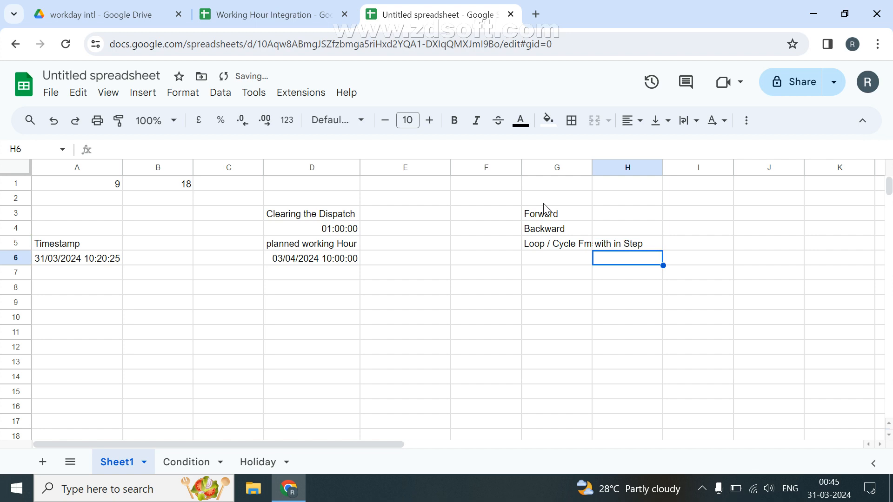
pyautogui.write('With')
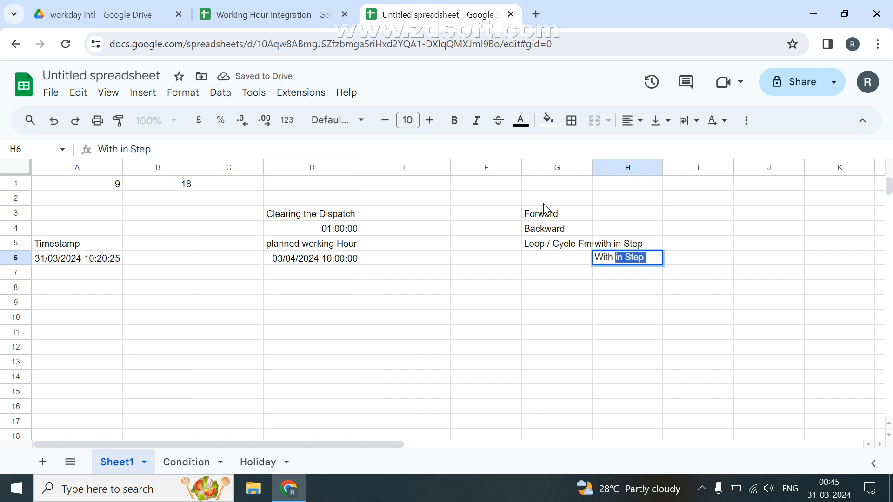
pyautogui.write(' mult')
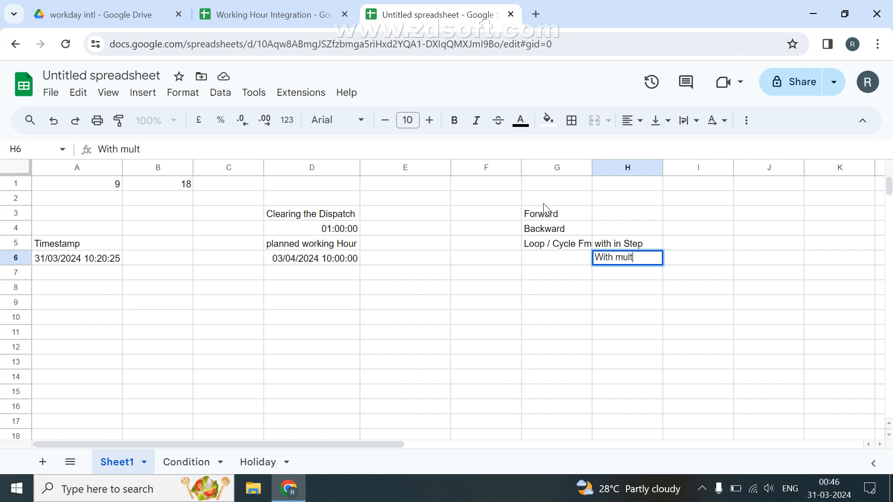
pyautogui.write('iple step')
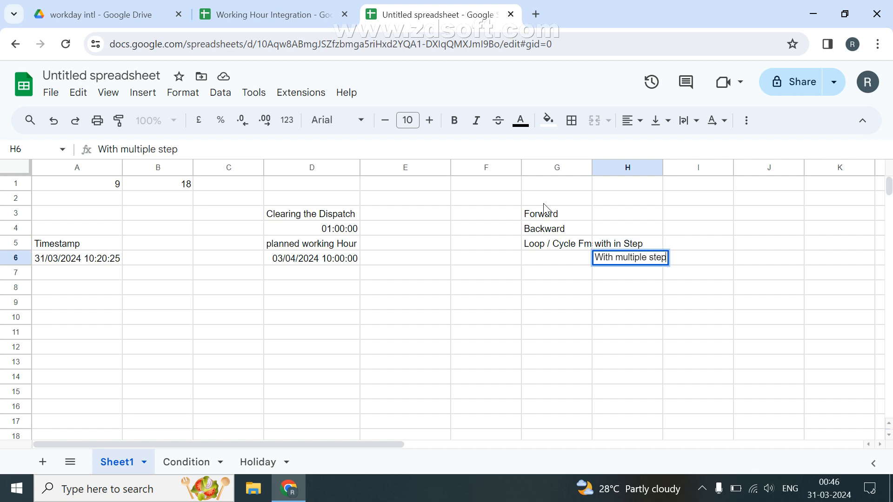
pyautogui.press('Return')
pyautogui.click(578, 218)
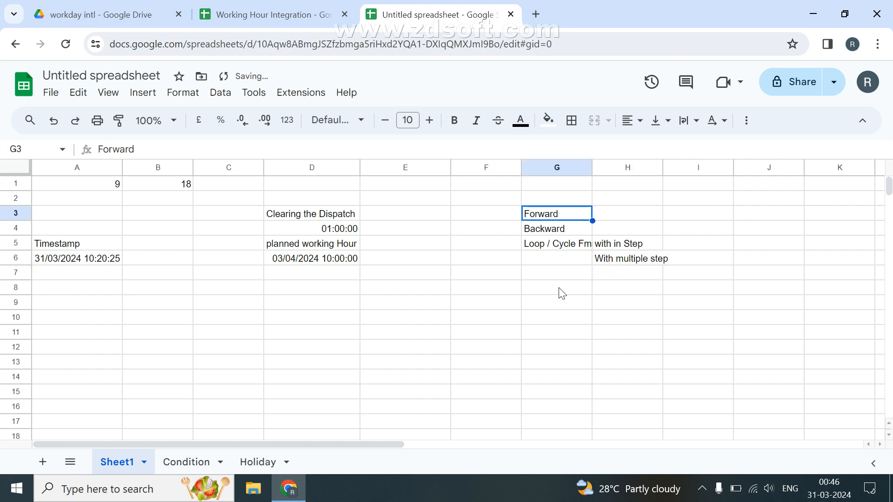
# Step: Start an example process flow with "Order Received" in G9 and "Dispatch team" in H9
pyautogui.click(557, 303)
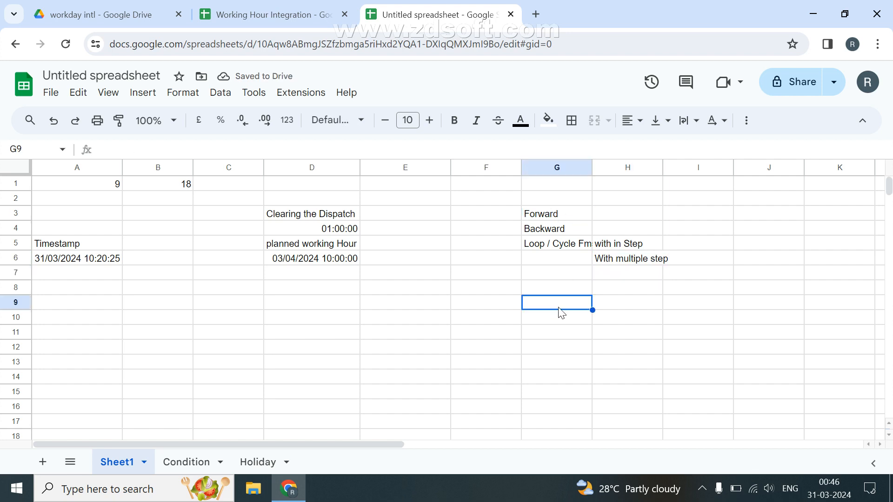
pyautogui.write('Order')
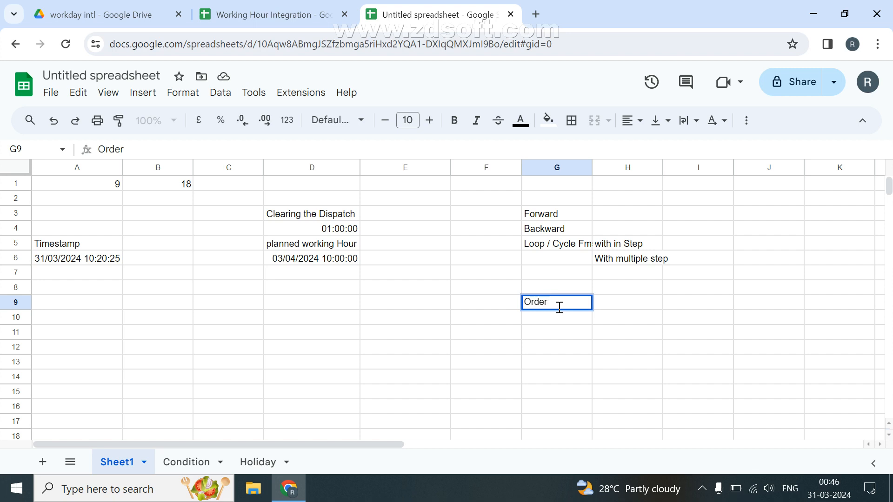
pyautogui.write(' Received')
pyautogui.press('Return')
pyautogui.press('Up')
pyautogui.press('Right')
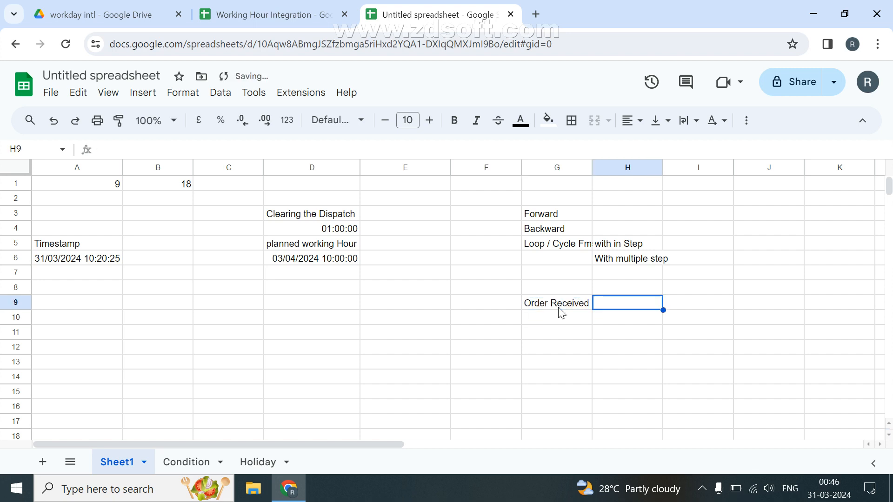
pyautogui.write('Dispat')
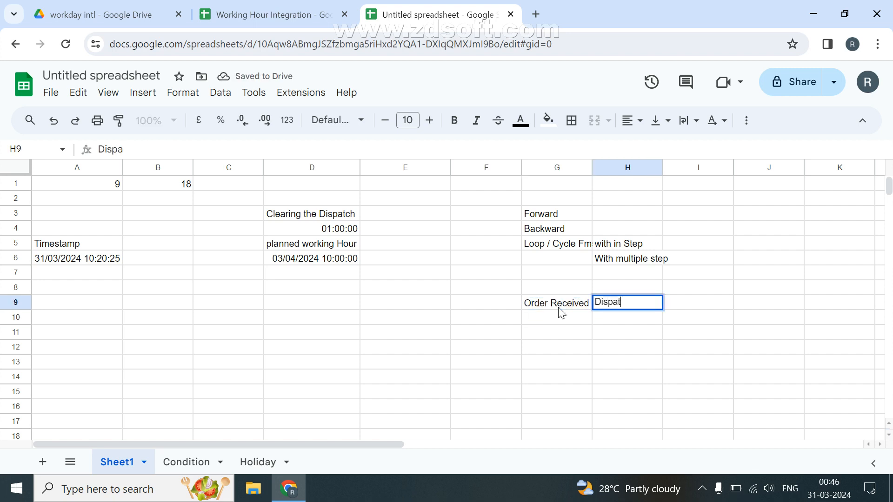
pyautogui.write('ch team')
pyautogui.press('Return')
pyautogui.press('Up')
pyautogui.press('Right')
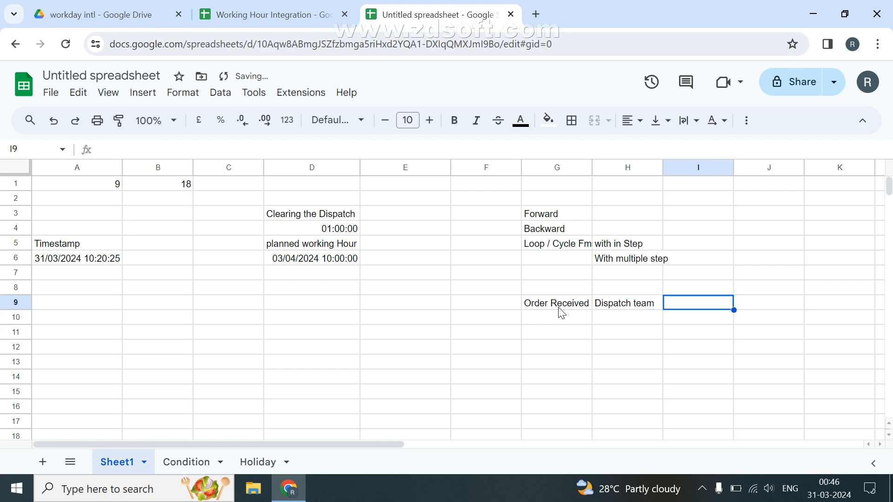
# Step: Continue the row 9 process flow with "Tras" in I9 and "collection" in J9
pyautogui.write('Tras')
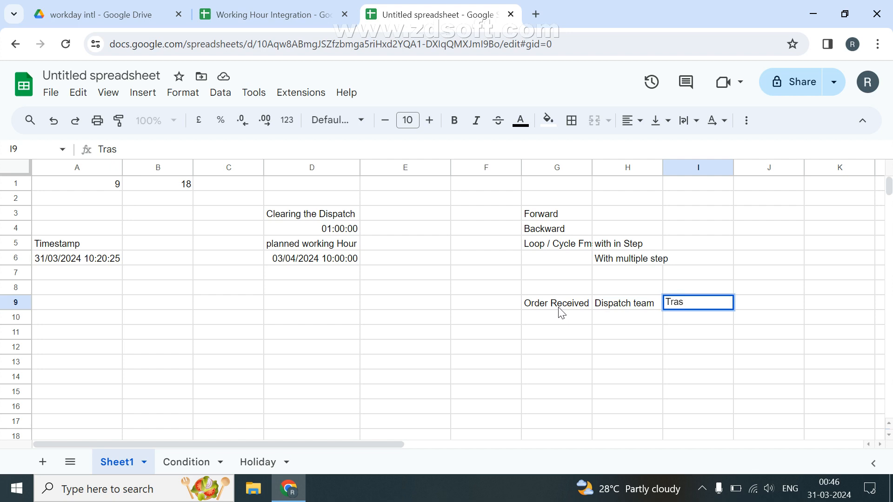
pyautogui.press('Tab')
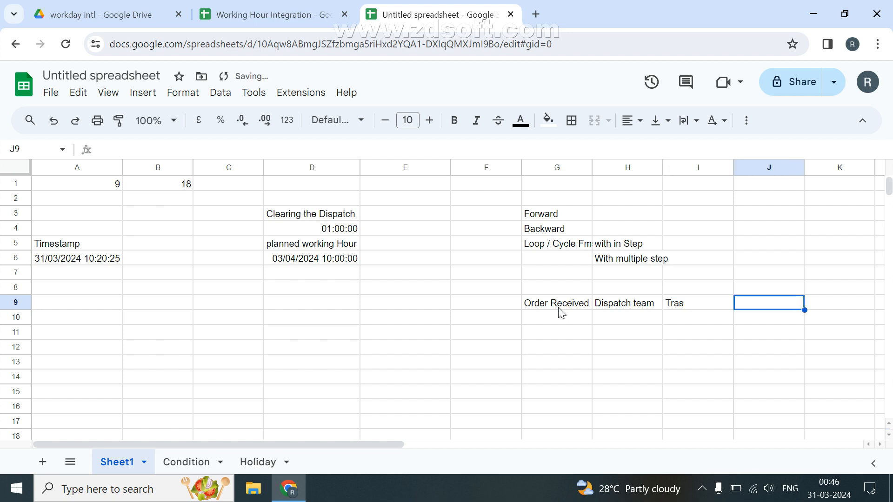
pyautogui.write('collectio')
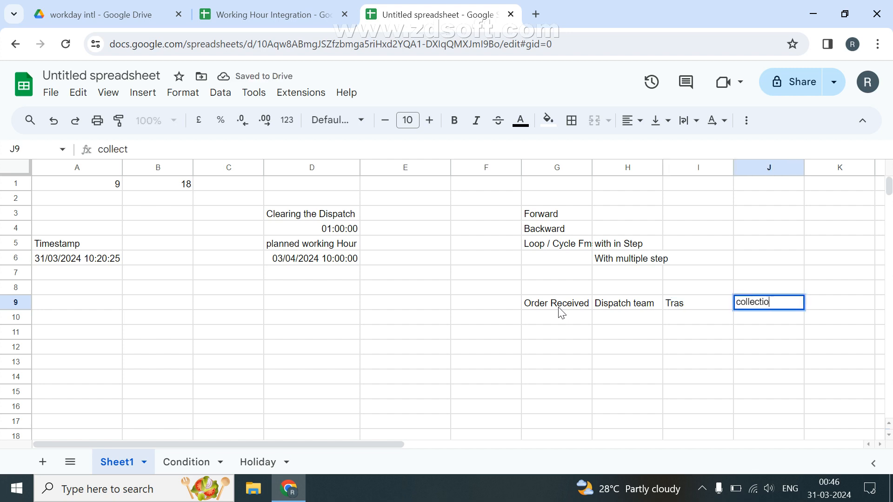
pyautogui.write('n')
pyautogui.press('Return')
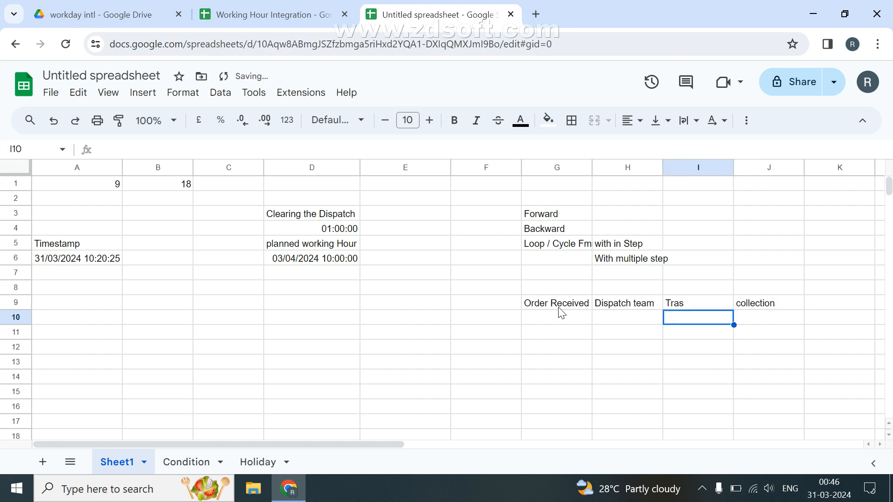
# Step: Review the process flow stages in G9:J9 one by one, from Order Received to collection
pyautogui.press('Up')
pyautogui.press('Left')
pyautogui.press('Left')
pyautogui.click(552, 325)
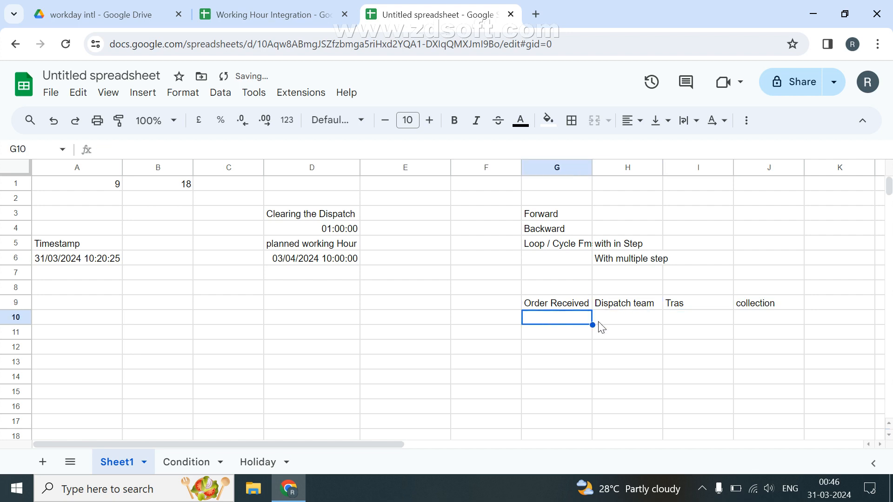
pyautogui.click(610, 319)
pyautogui.click(698, 323)
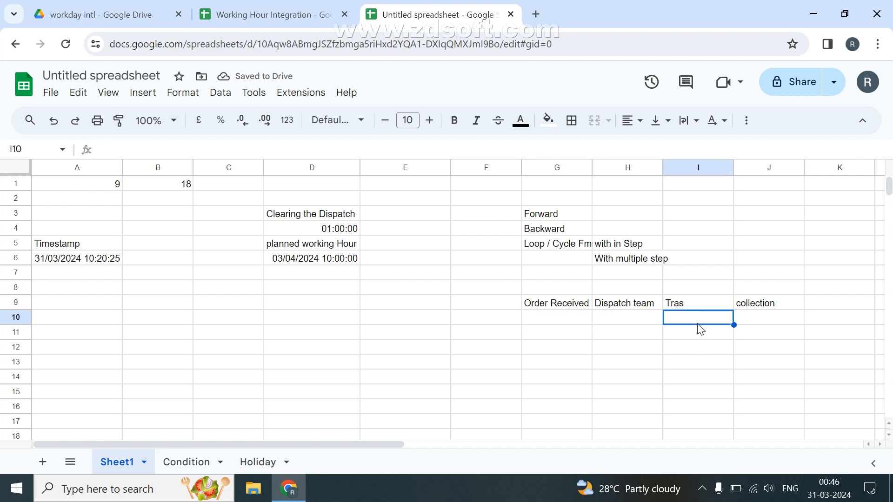
pyautogui.click(771, 322)
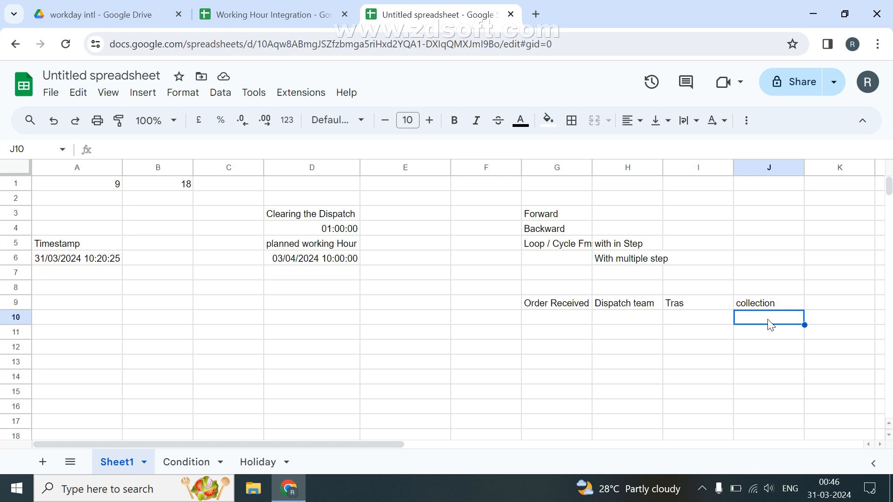
pyautogui.moveTo(549, 308); pyautogui.dragTo(751, 307)
# Step: Enter the note "skip Level & each level" in H3 beside the Forward label
pyautogui.click(624, 217)
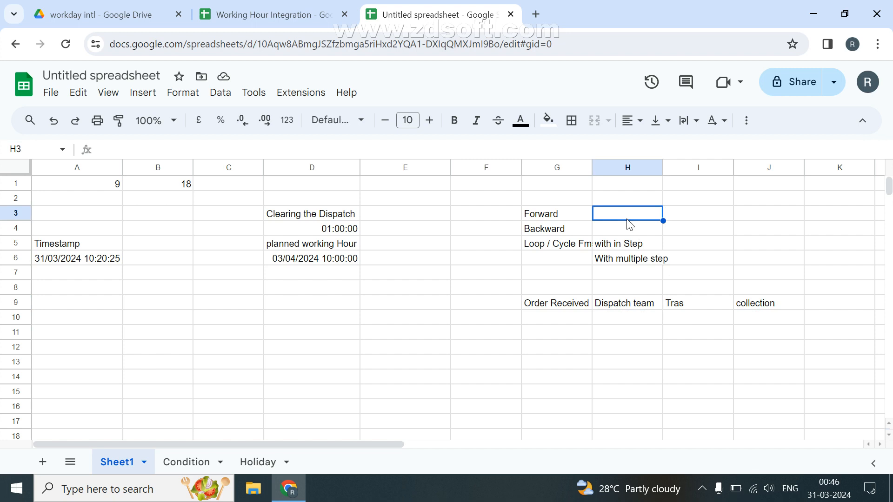
pyautogui.write('skip Le')
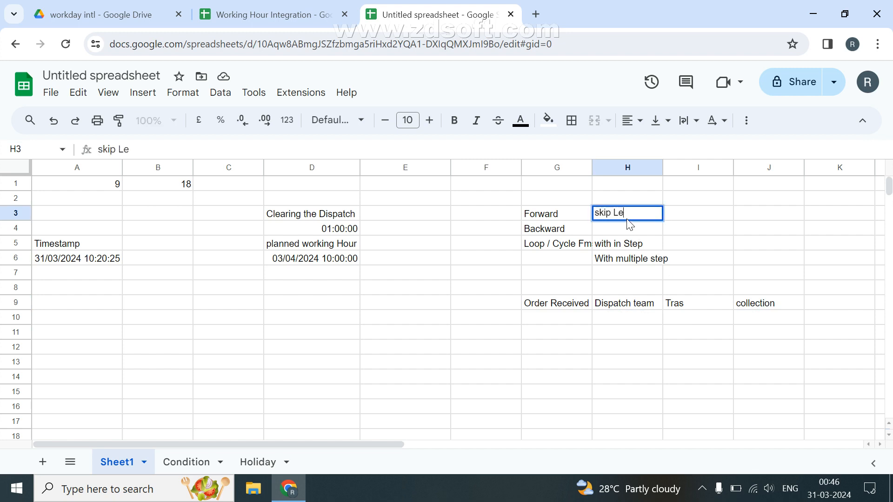
pyautogui.write('vel & each ')
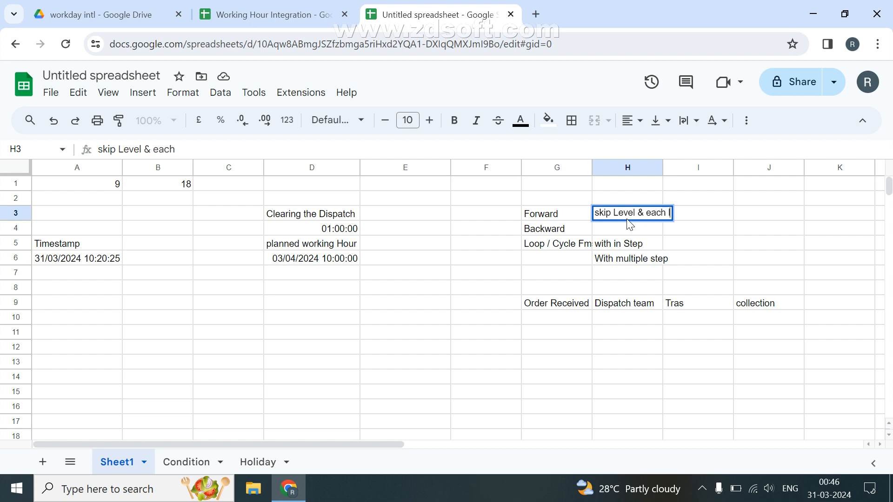
pyautogui.write('level')
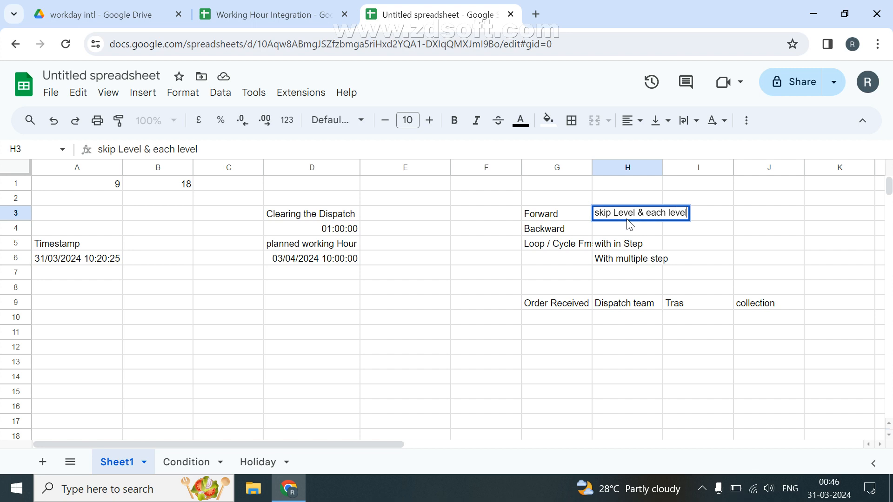
pyautogui.press('Return')
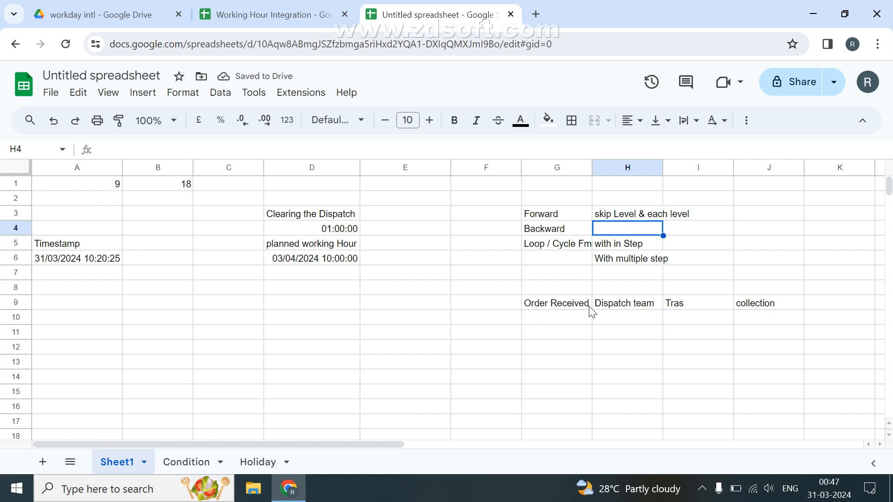
# Step: Start a second example flow with "Order" in G11 and "check the Stock avail" in H11
pyautogui.click(535, 332)
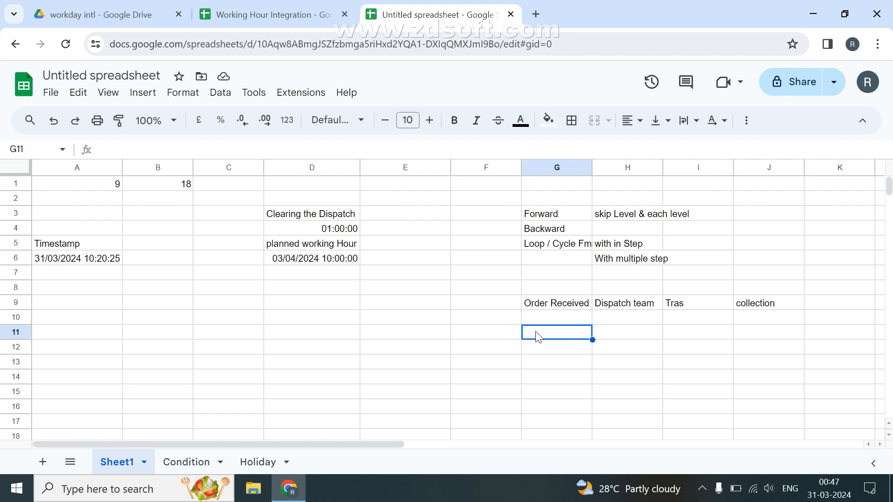
pyautogui.write('Order')
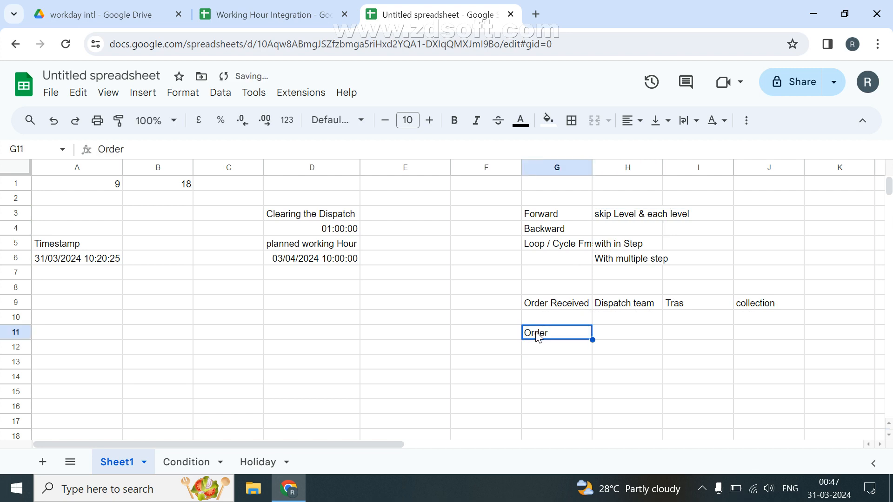
pyautogui.press('Tab')
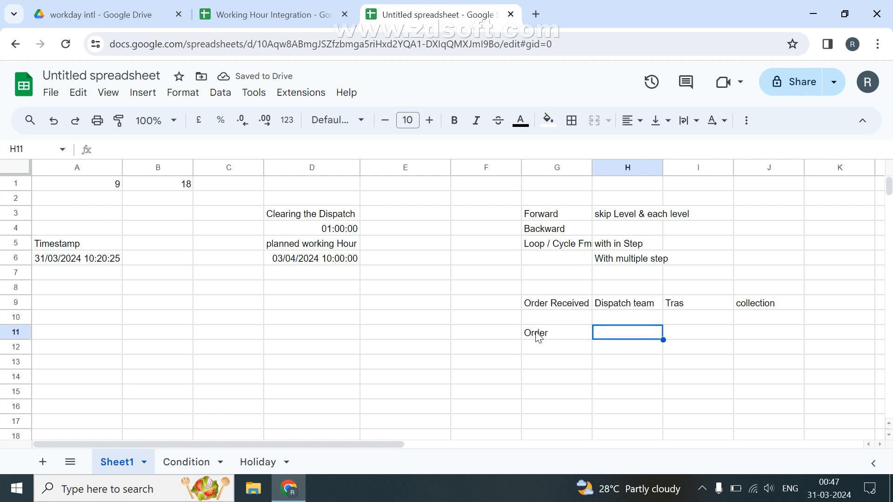
pyautogui.write('check ')
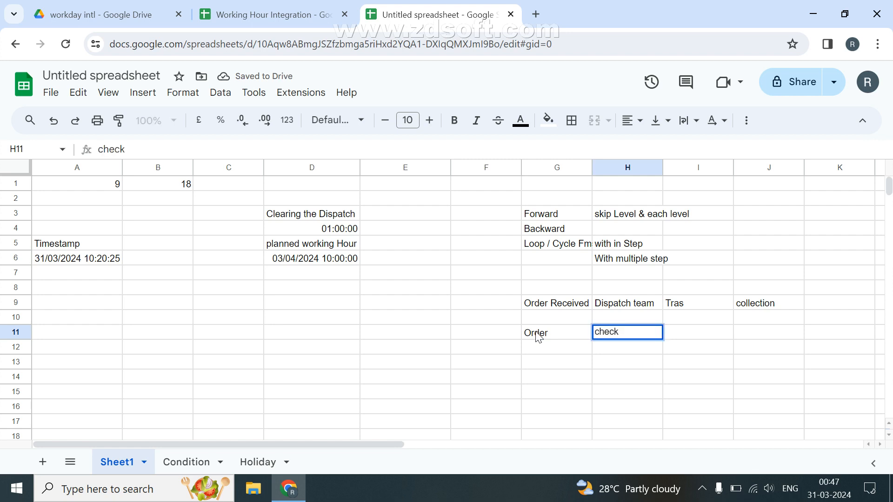
pyautogui.write('the Stoc')
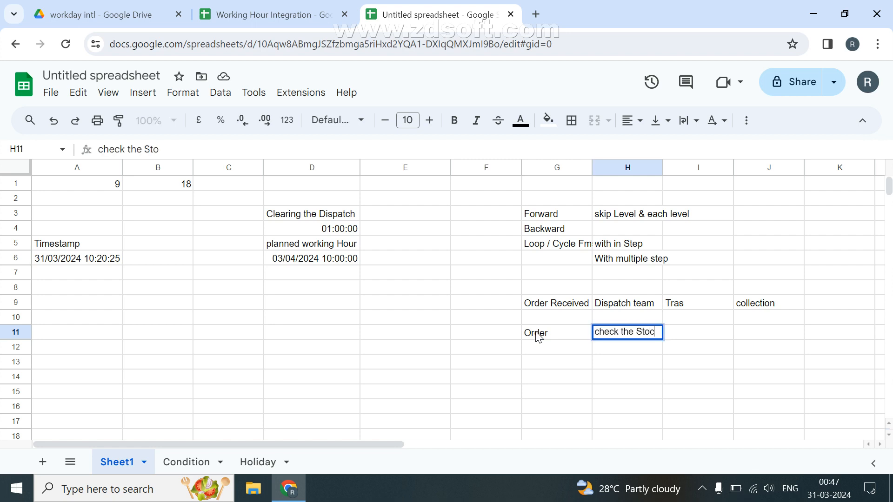
pyautogui.write('k avail')
pyautogui.press('Return')
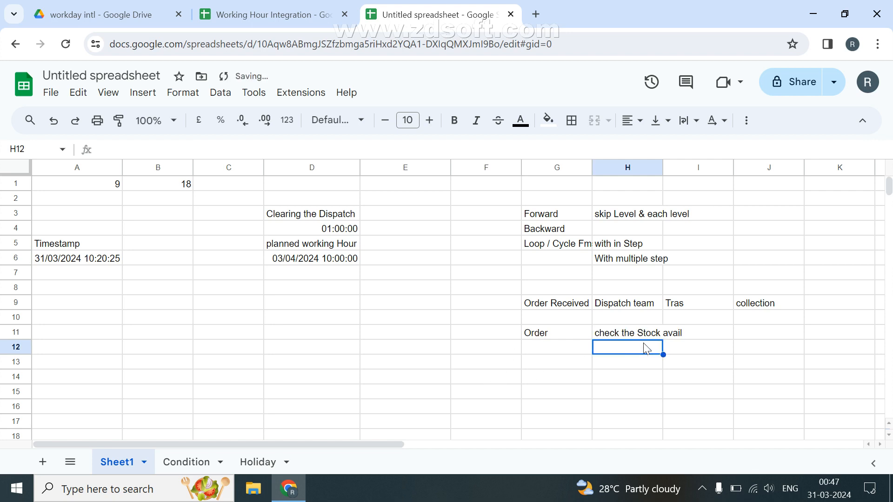
# Step: Add the stage "Dispatch Team" in J11 to the second example flow
pyautogui.click(741, 334)
pyautogui.write('Di')
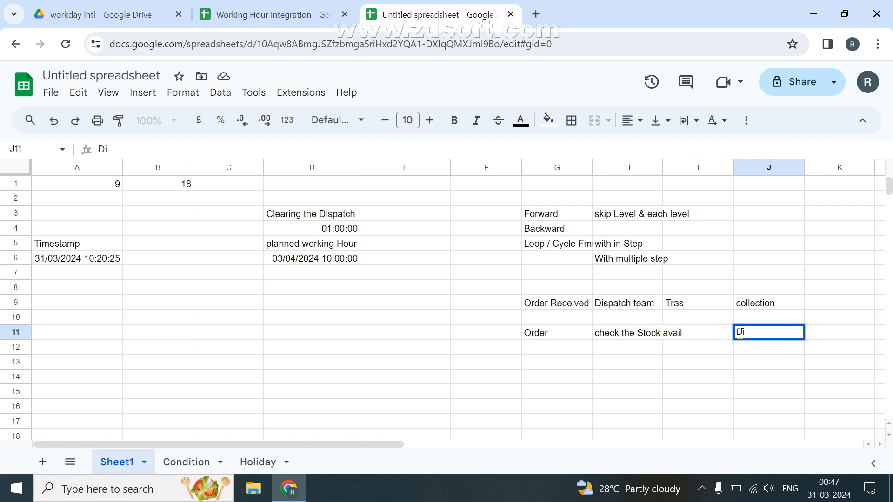
pyautogui.write('spatch Team')
pyautogui.press('Return')
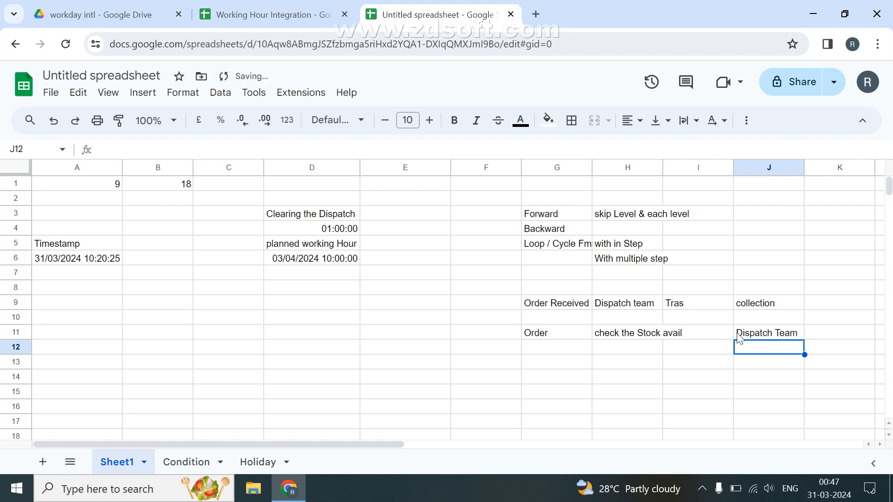
# Step: Add the stages "tra" in K11 and "col" in L11 to the second example flow
pyautogui.click(836, 335)
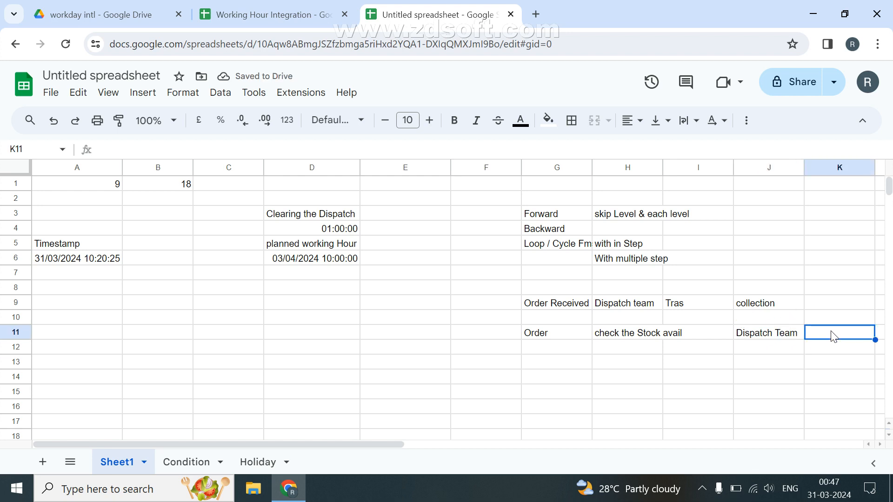
pyautogui.write('tra')
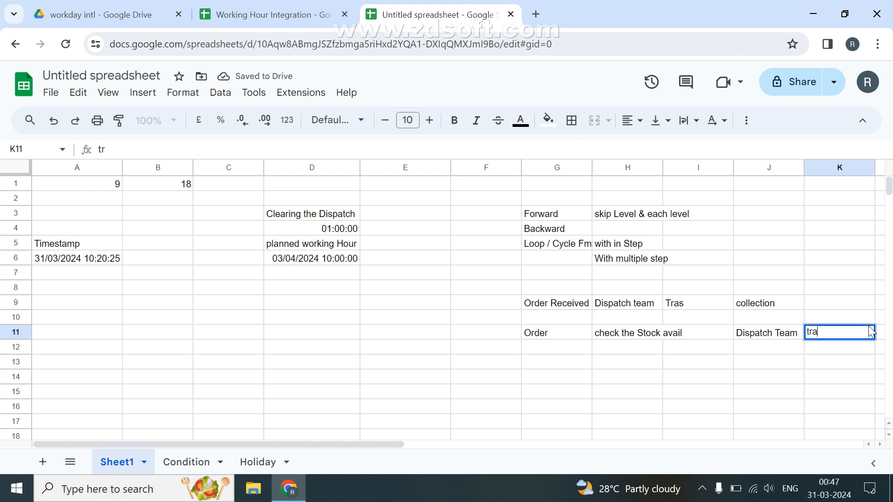
pyautogui.press('Return')
pyautogui.click(879, 332)
pyautogui.write('col')
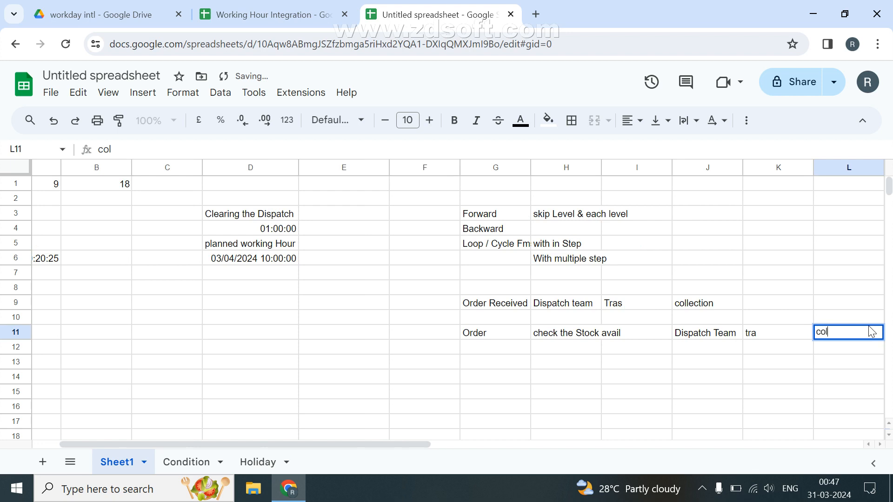
pyautogui.press('Return')
# Step: Add an out-of-stock branch below the stock check, with "not" in H12 and "Buyer team" in I12
pyautogui.press('Up')
pyautogui.press('Left')
pyautogui.press('Left')
pyautogui.press('Left')
pyautogui.press('Left')
pyautogui.press('Down')
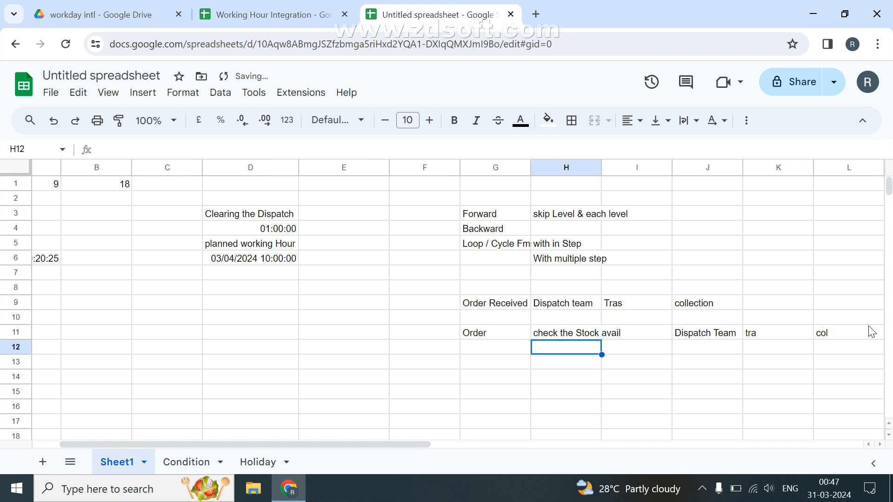
pyautogui.write('not')
pyautogui.press('Tab')
pyautogui.write('Buye')
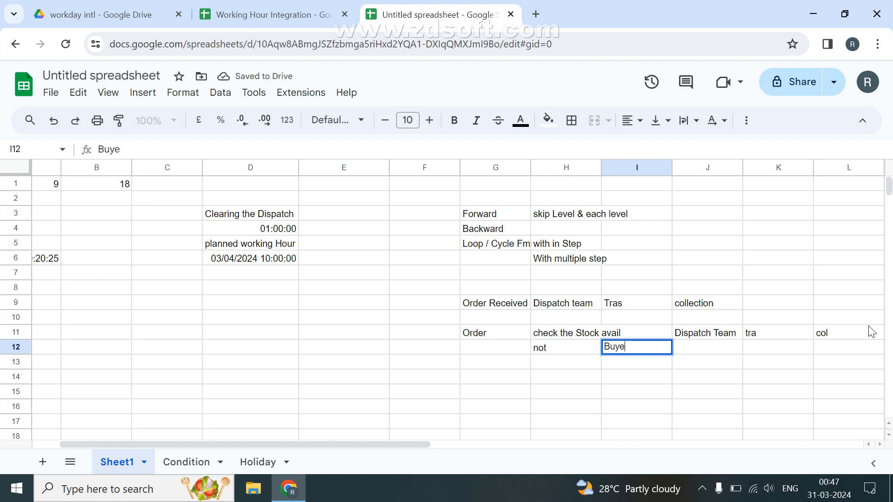
pyautogui.write('r team')
pyautogui.press('Return')
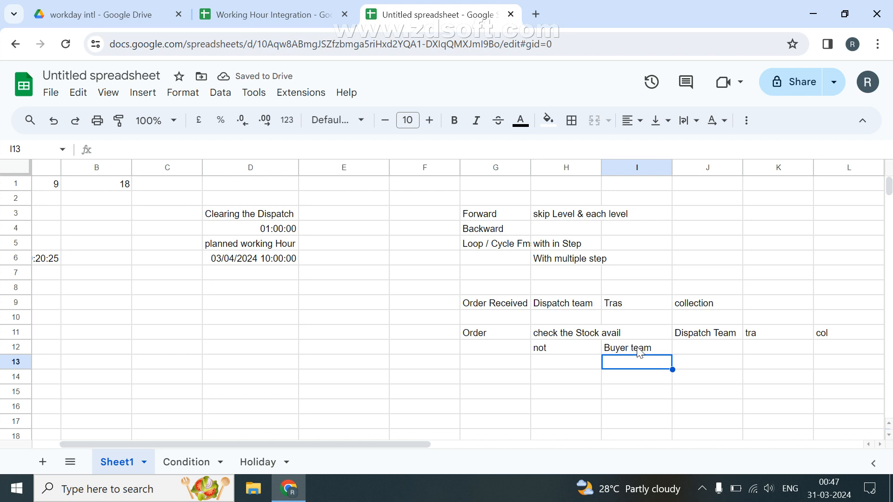
# Step: Copy the Dispatch Team, tra and col stages from J11:L11 into J12:L12 to complete the out-of-stock branch
pyautogui.click(709, 362)
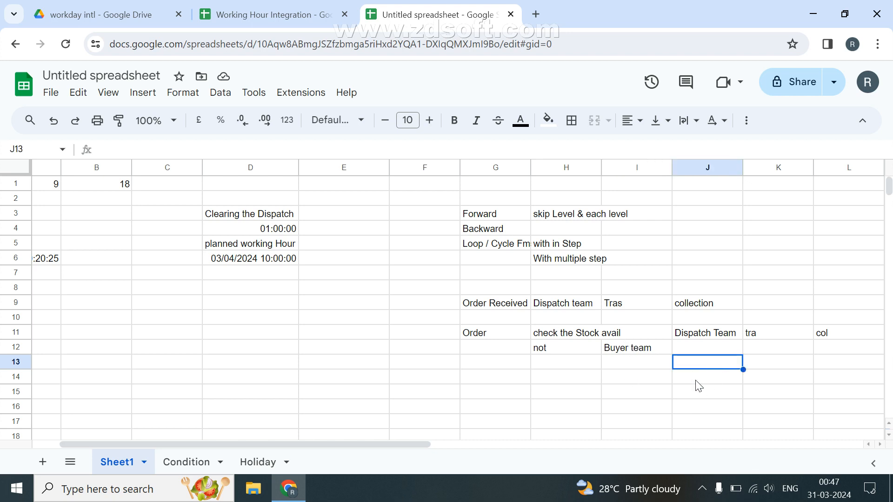
pyautogui.click(822, 329)
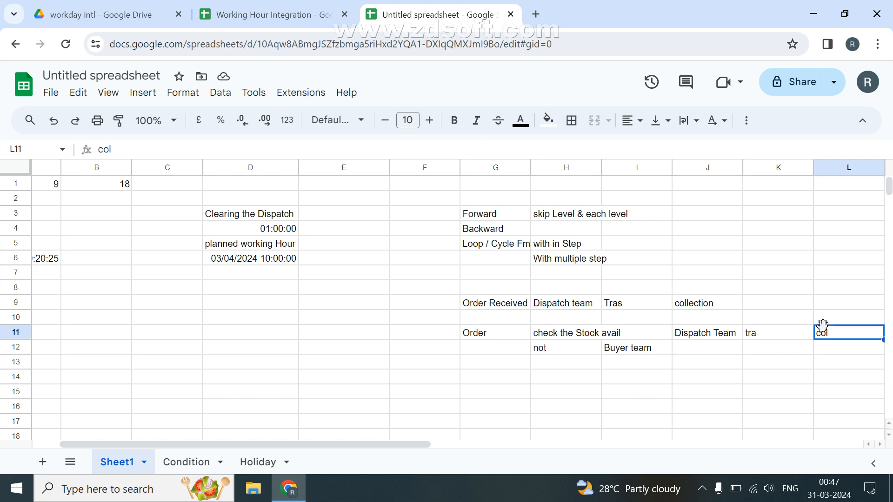
pyautogui.hotkey('shift', 'Left')
pyautogui.hotkey('shift', 'Left')
pyautogui.hotkey('ctrl', 'c')
pyautogui.press('Down')
pyautogui.press('Down')
pyautogui.press('Left')
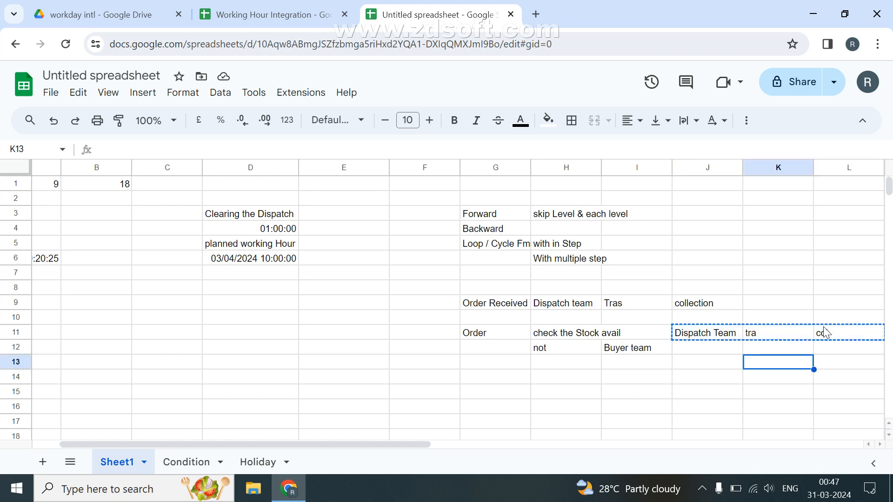
pyautogui.press('Left')
pyautogui.press('Up')
pyautogui.hotkey('ctrl', 'v')
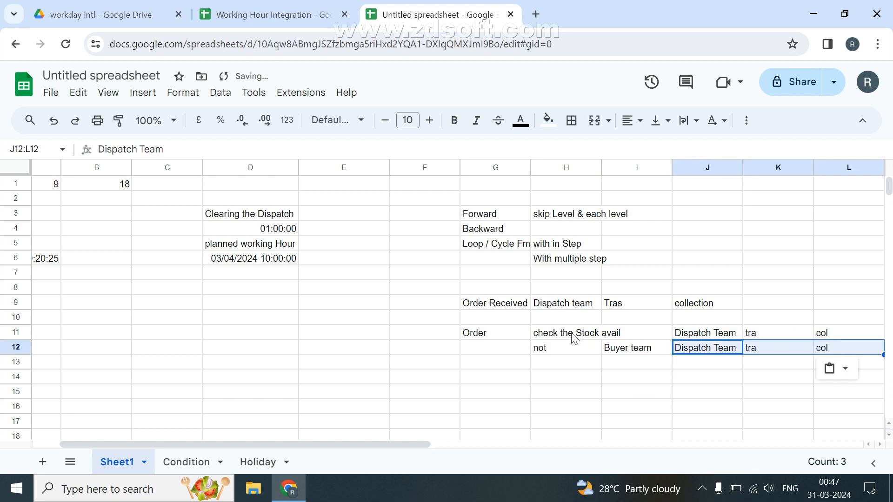
# Step: Review the two alternative paths in rows 11 and 12, from the stock check through the buyer and dispatch teams to collection
pyautogui.moveTo(538, 346); pyautogui.dragTo(637, 333)
pyautogui.moveTo(693, 340); pyautogui.dragTo(818, 351)
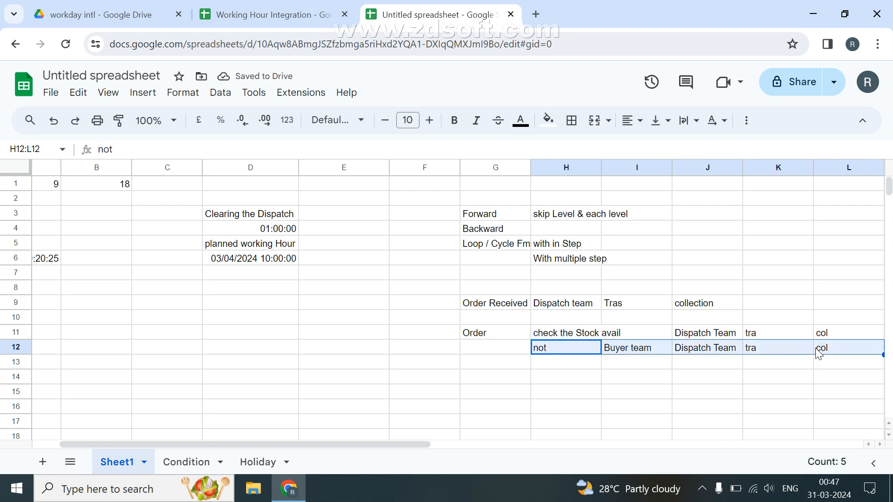
pyautogui.click(573, 338)
pyautogui.moveTo(573, 337); pyautogui.dragTo(823, 332)
pyautogui.click(581, 338)
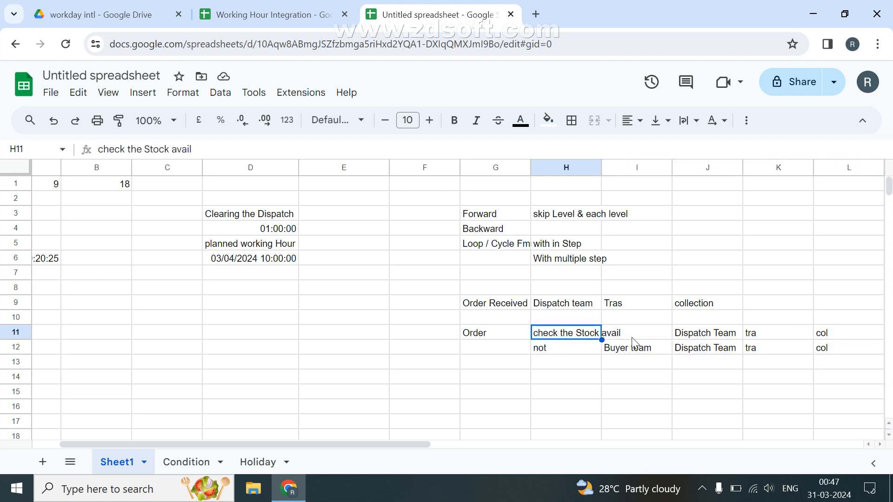
pyautogui.click(629, 353)
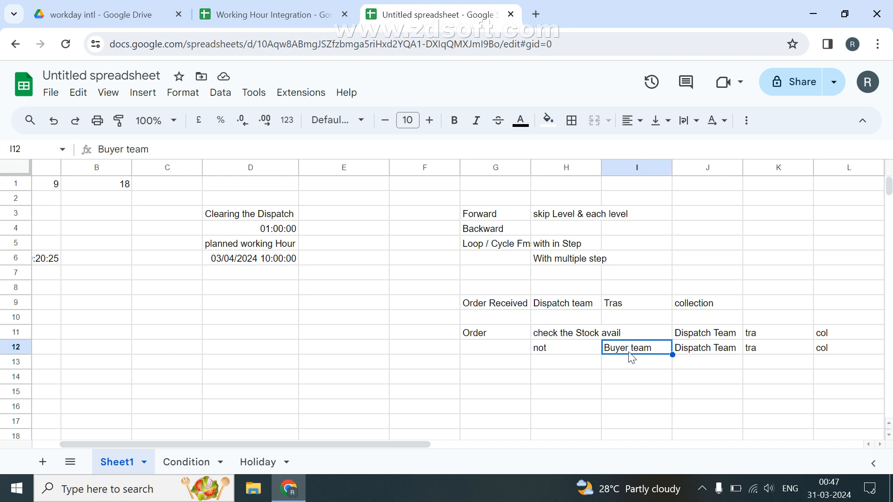
pyautogui.moveTo(687, 321); pyautogui.dragTo(833, 336)
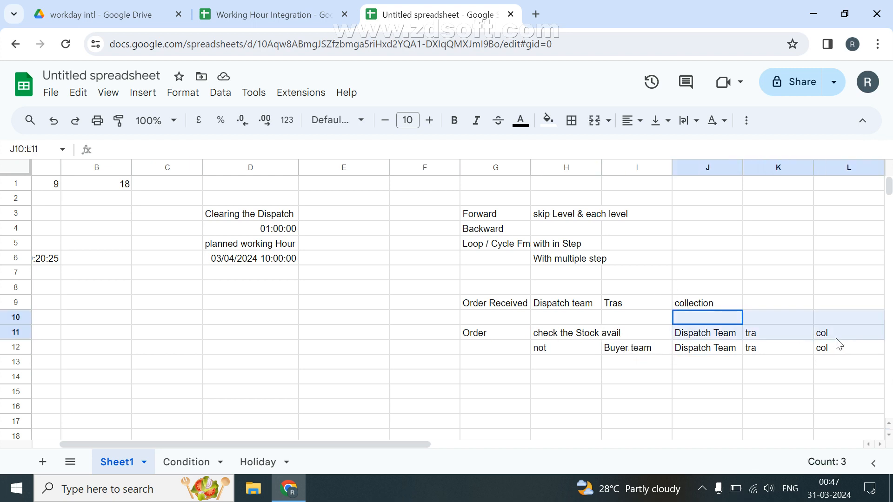
# Step: Clear both example flows from G11:L12 and G9:J9
pyautogui.moveTo(490, 336); pyautogui.dragTo(833, 359)
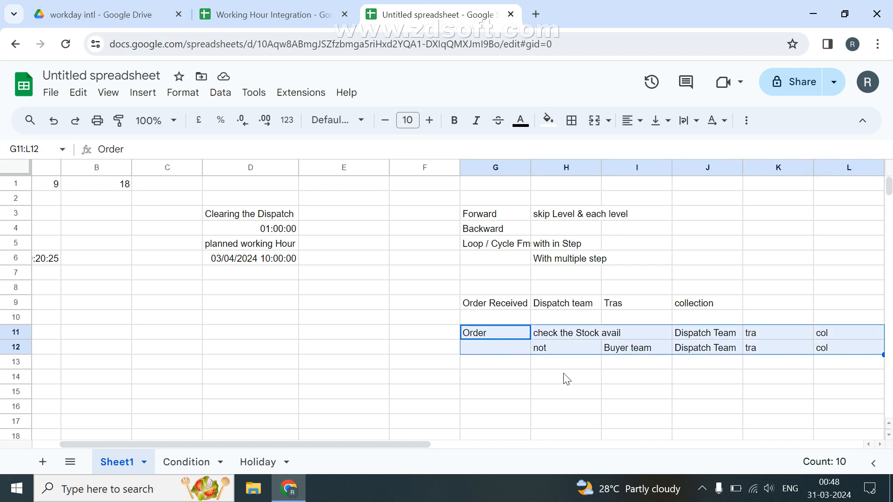
pyautogui.press('Delete')
pyautogui.click(489, 309)
pyautogui.hotkey('shift', 'Right')
pyautogui.hotkey('shift', 'Right')
pyautogui.hotkey('shift', 'Right')
pyautogui.press('Delete')
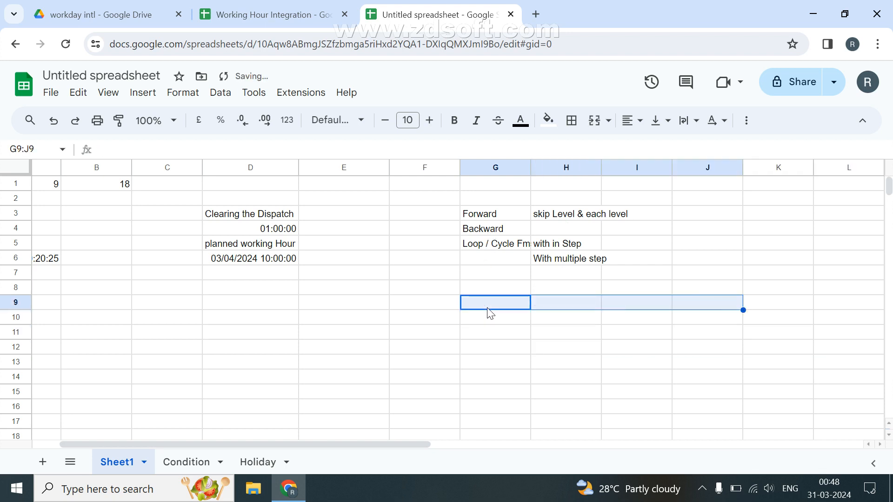
# Step: Start a new example flow with "Applied" in G9 and "Its went to Account" in H9
pyautogui.click(488, 309)
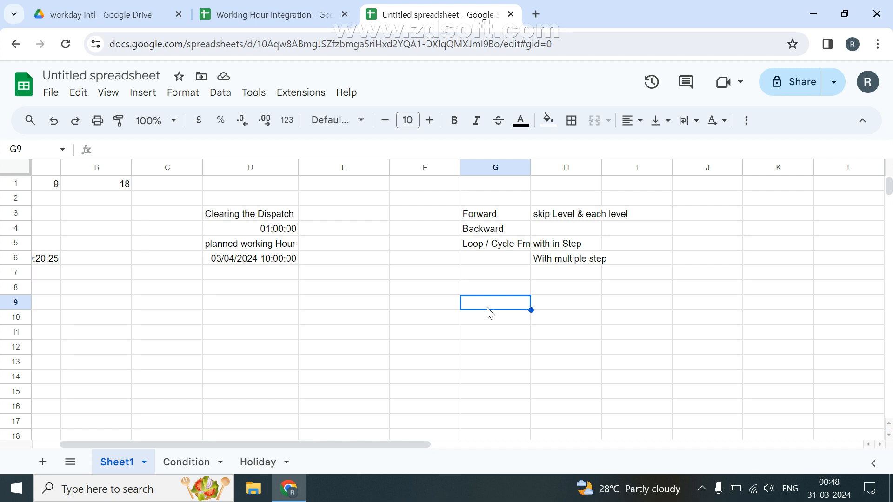
pyautogui.write('Applied')
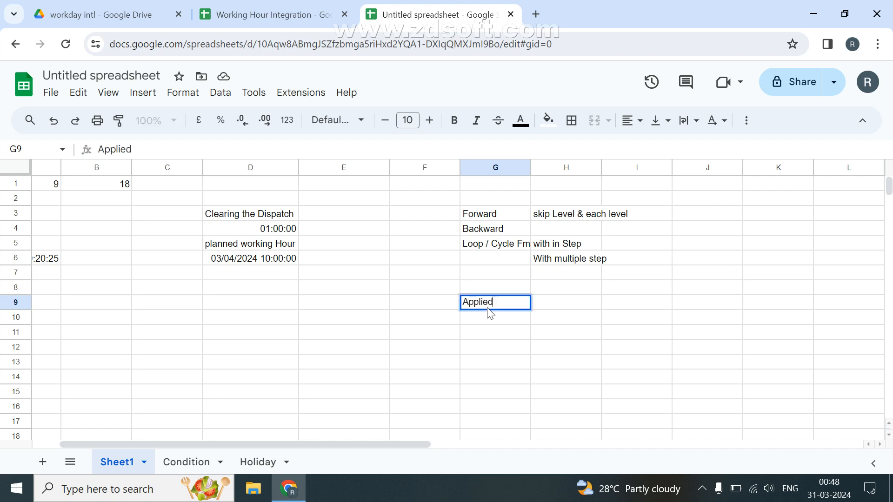
pyautogui.press('Return')
pyautogui.press('Up')
pyautogui.press('Right')
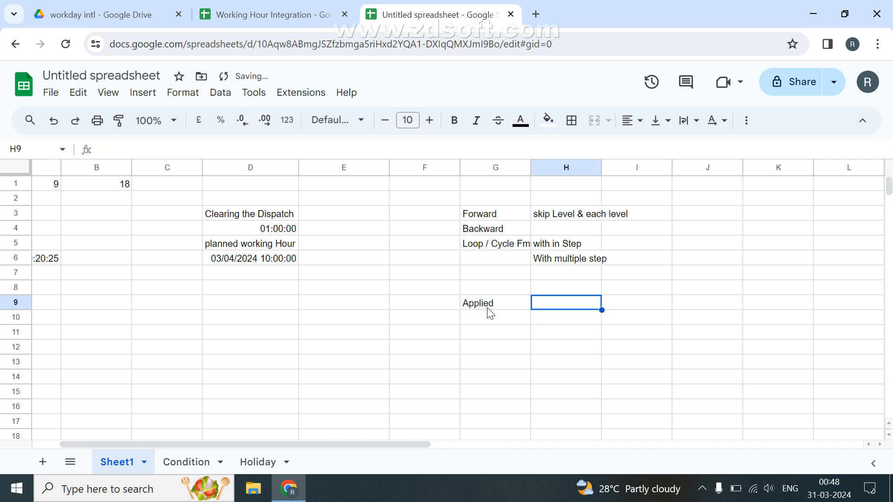
pyautogui.write('Its')
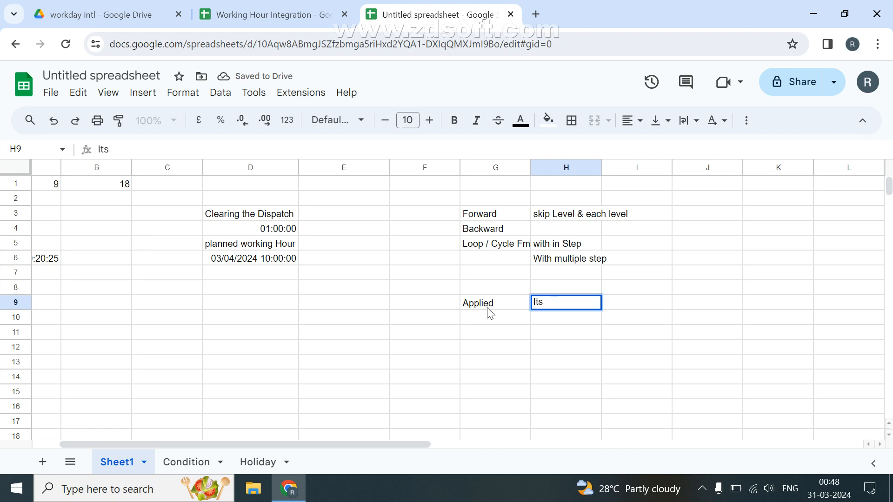
pyautogui.write(' went to ')
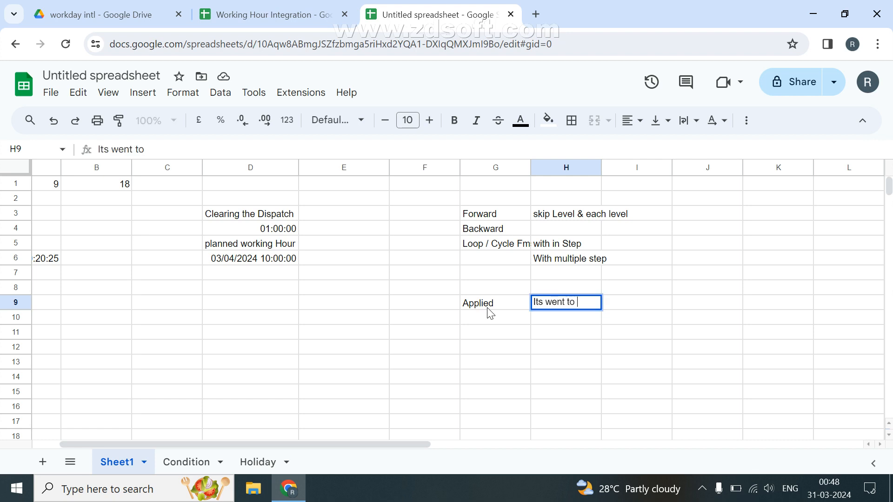
pyautogui.write('Account')
pyautogui.press('Return')
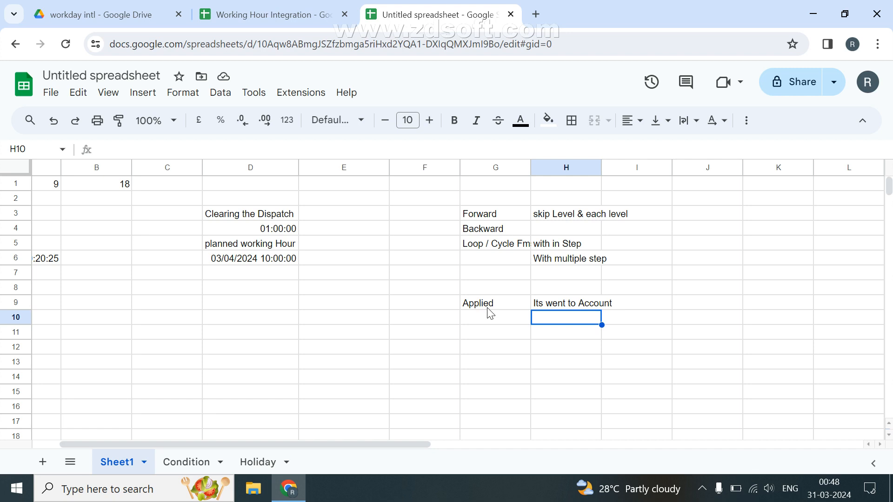
# Step: Enter the account team's task "verify and Make the Payment" in H10
pyautogui.press('Up')
pyautogui.press('Right')
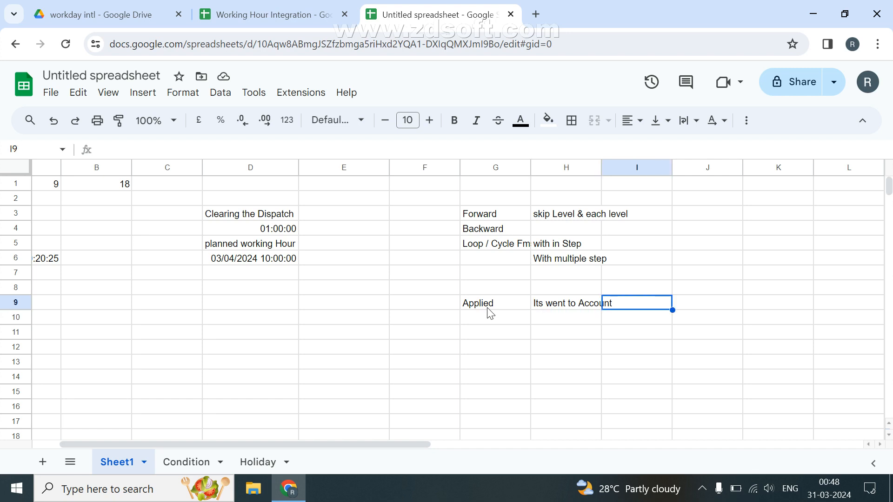
pyautogui.press('Down')
pyautogui.press('Left')
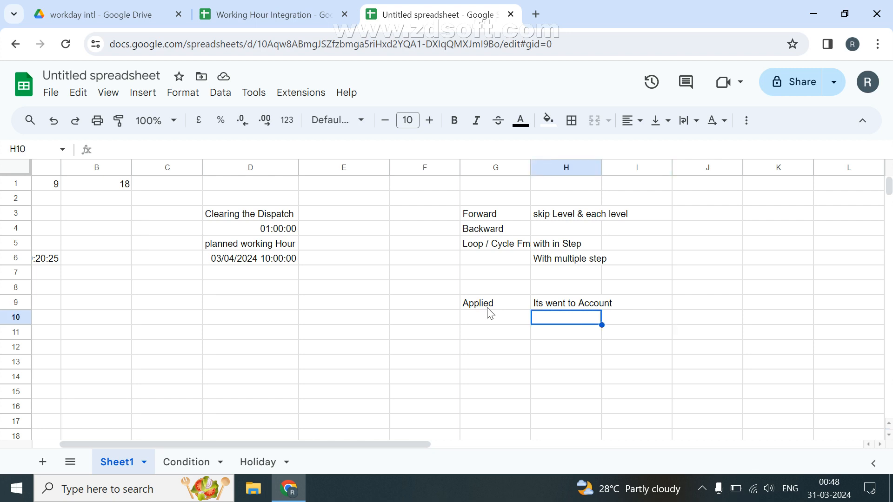
pyautogui.write('verify ')
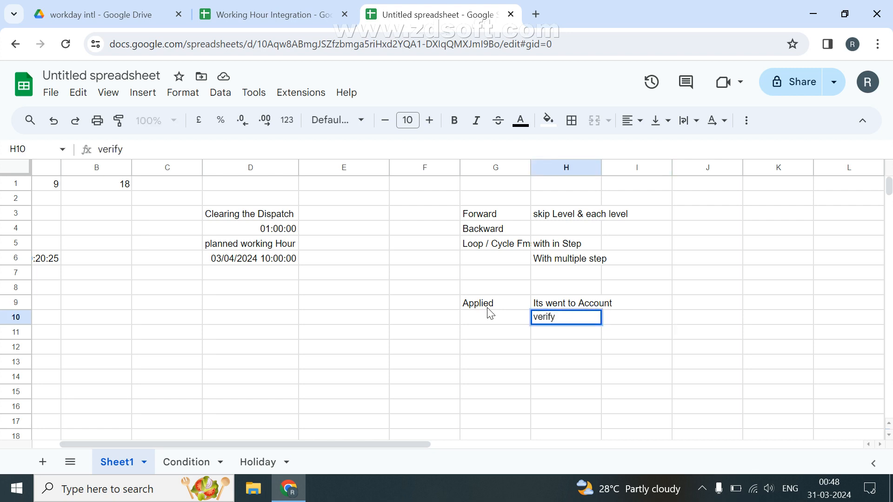
pyautogui.write('and Make')
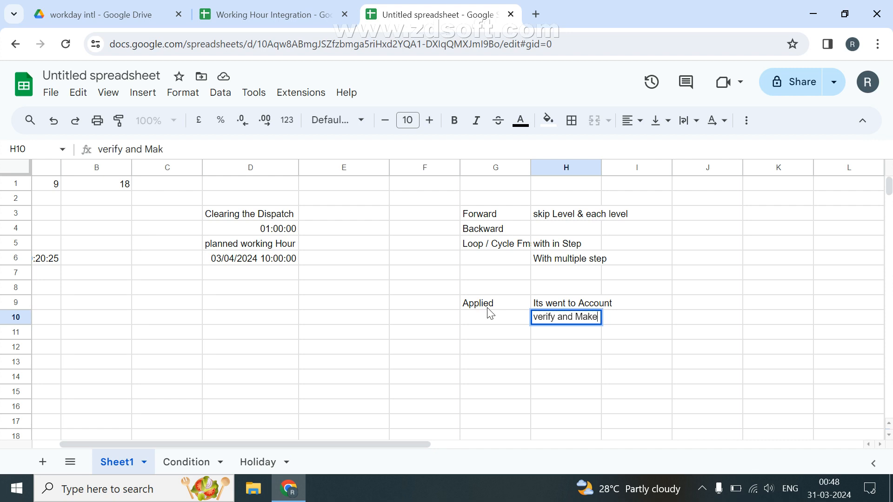
pyautogui.write(' the Payment')
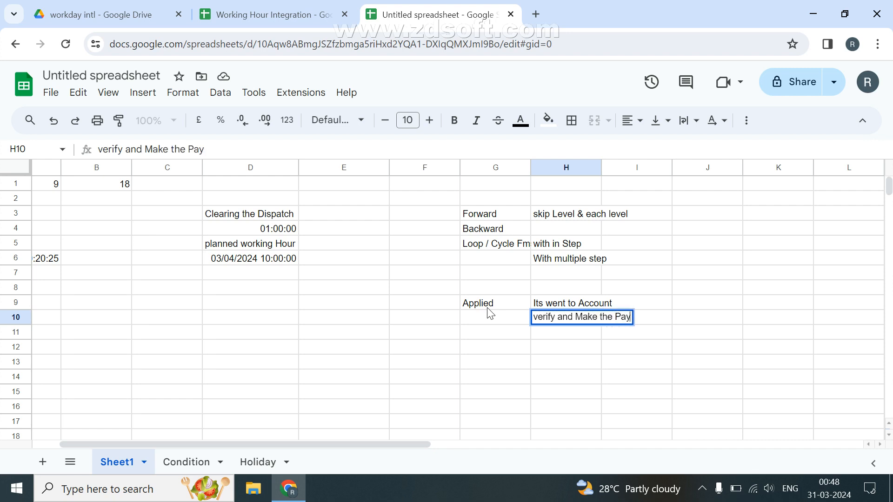
pyautogui.press('Return')
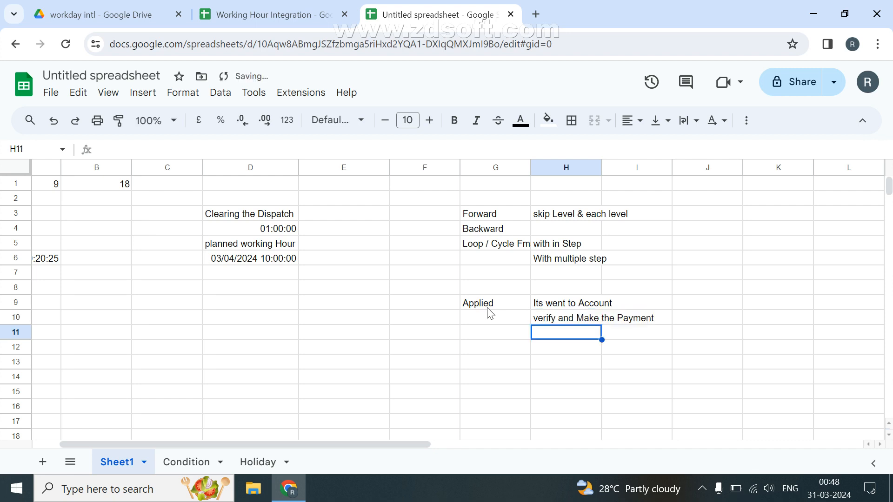
# Step: List the verification outcomes "verified" in H11 and "Not verifi" in H12
pyautogui.write('verified')
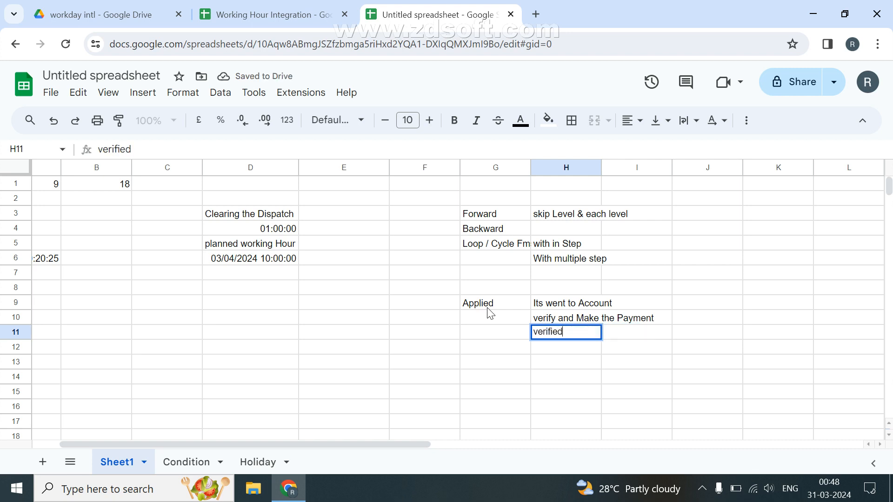
pyautogui.press('Return')
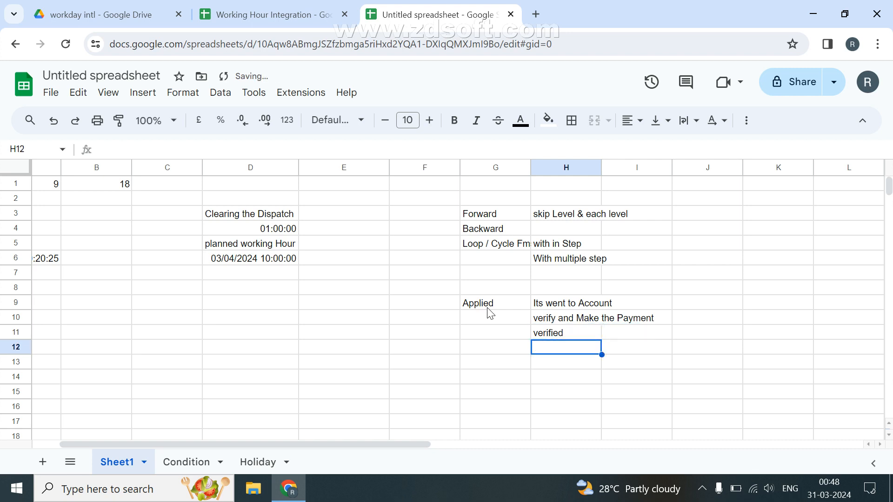
pyautogui.write('Not v')
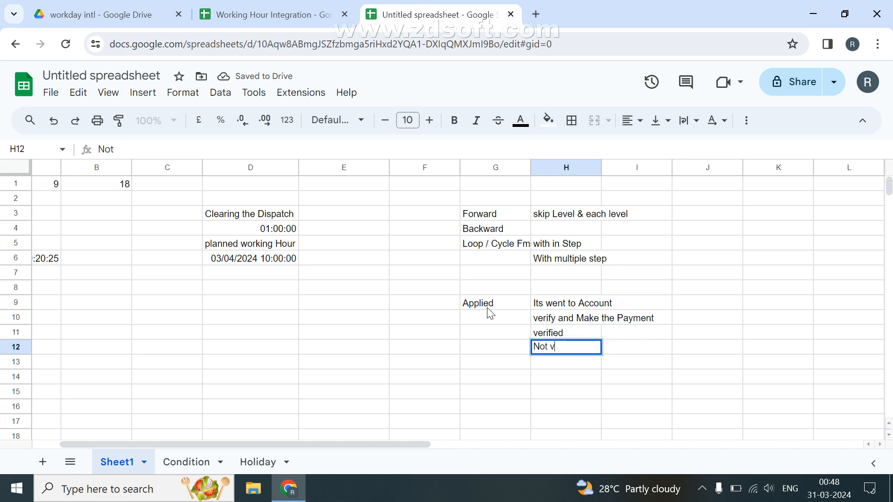
pyautogui.write('erifi')
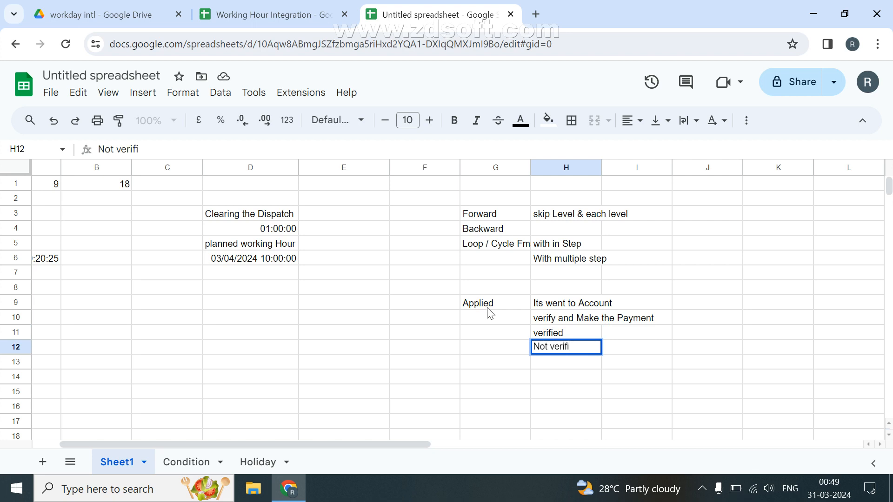
pyautogui.press('Return')
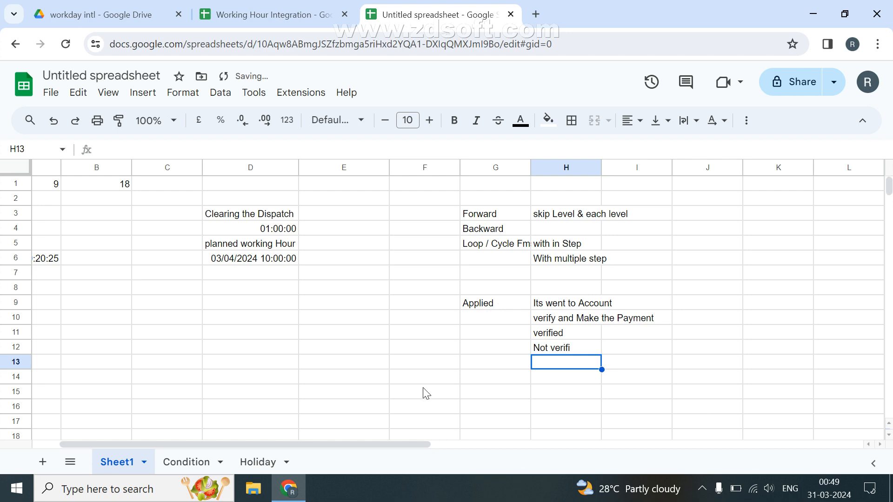
# Step: Compare the Applied example flow in rows 9 to 12 with the loop types in G5:H6
pyautogui.click(486, 320)
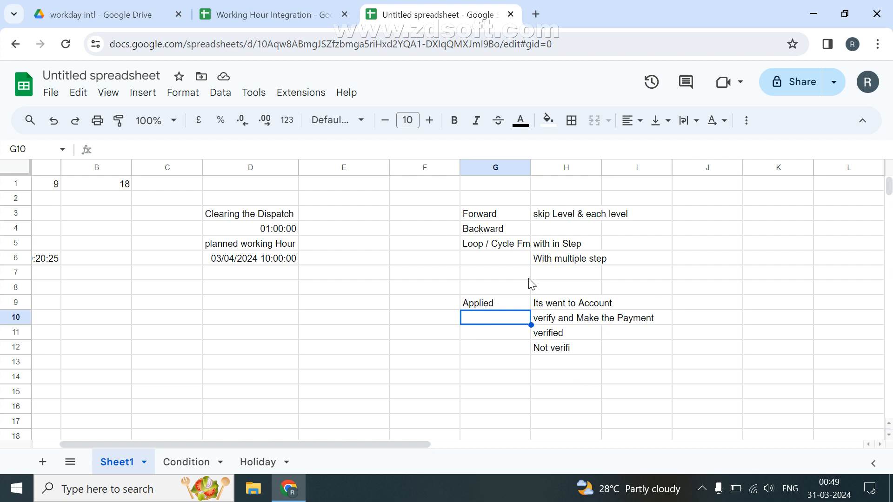
pyautogui.moveTo(576, 305); pyautogui.dragTo(423, 303)
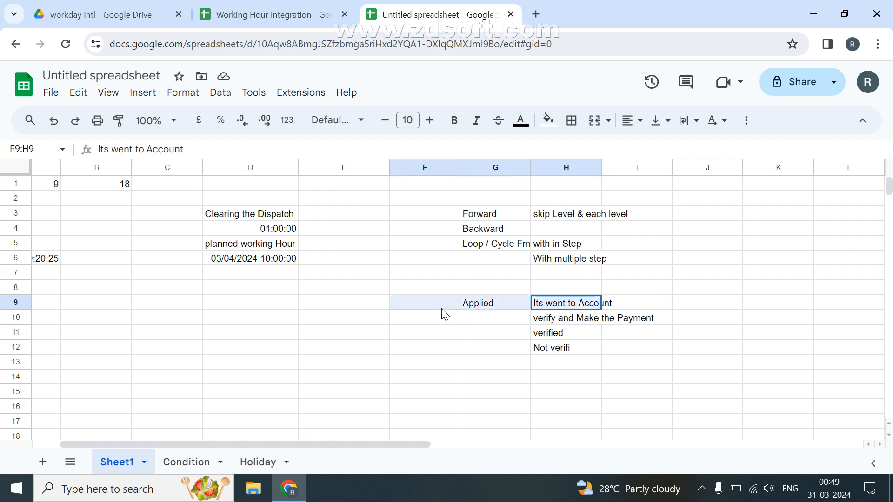
pyautogui.click(554, 289)
pyautogui.moveTo(554, 293); pyautogui.dragTo(465, 304)
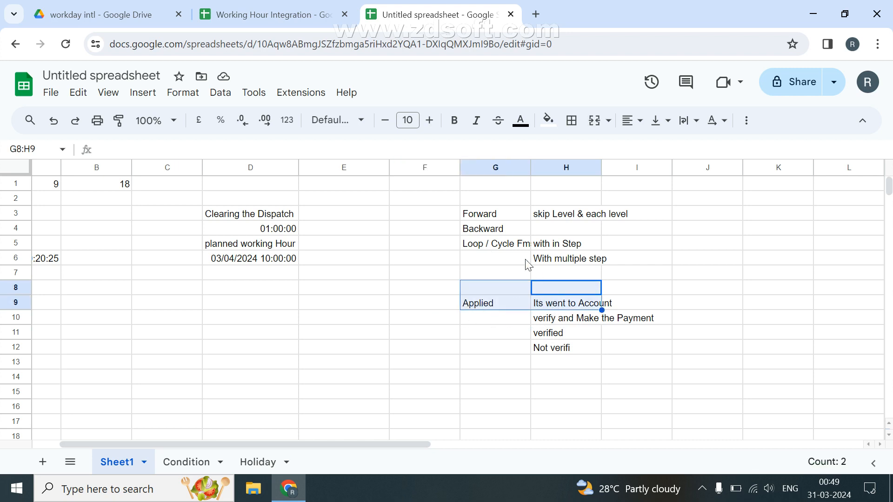
pyautogui.click(500, 248)
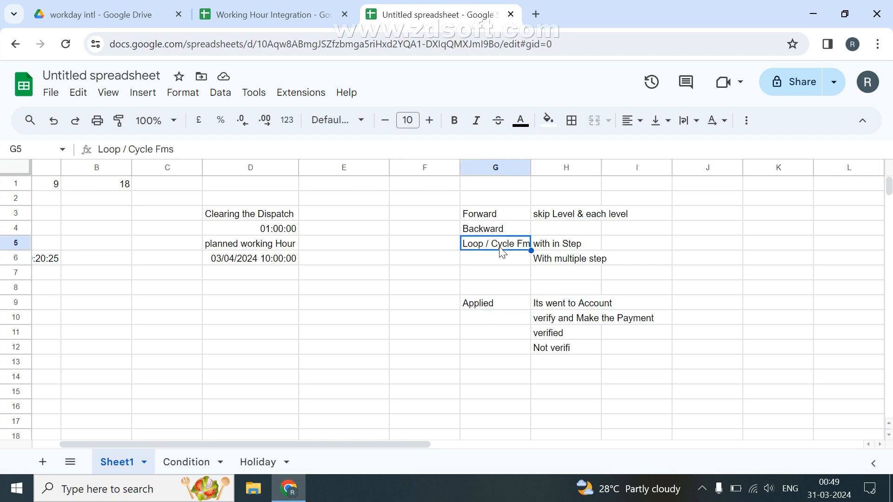
pyautogui.click(555, 249)
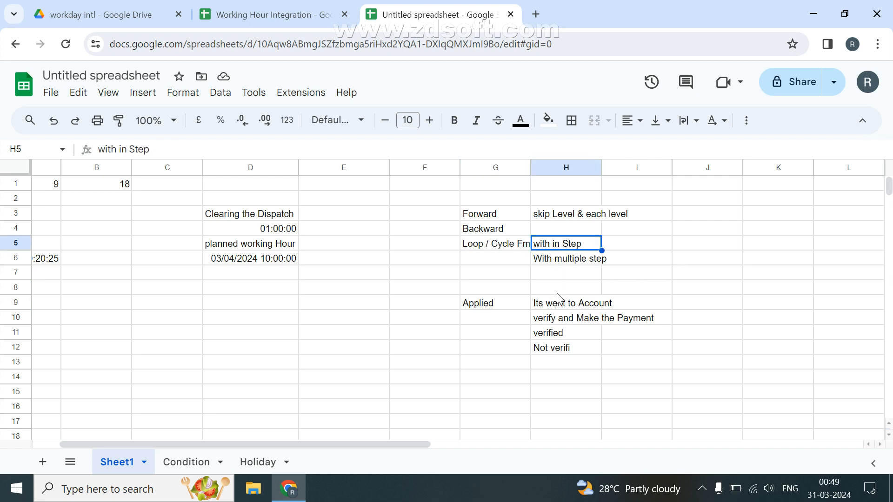
pyautogui.click(561, 263)
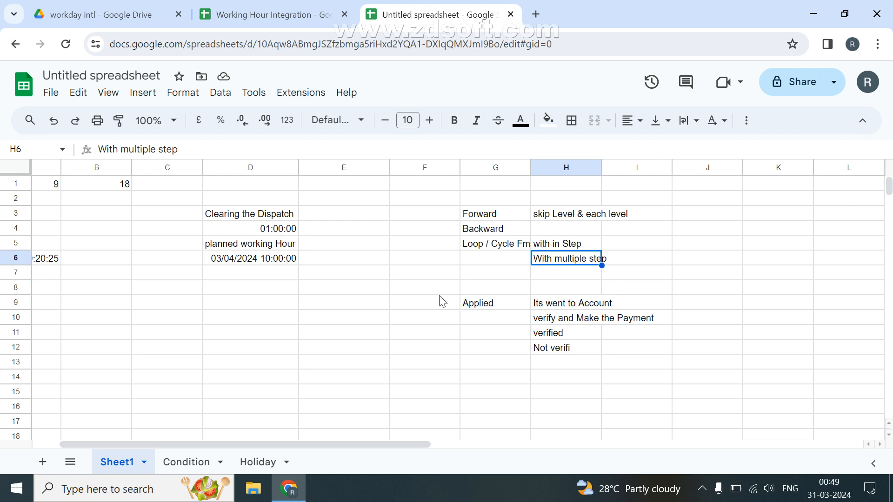
# Step: Clear the Applied and Account example flow from F8:I14
pyautogui.moveTo(439, 289); pyautogui.dragTo(648, 376)
pyautogui.press('Delete')
pyautogui.press('Up')
pyautogui.press('Down')
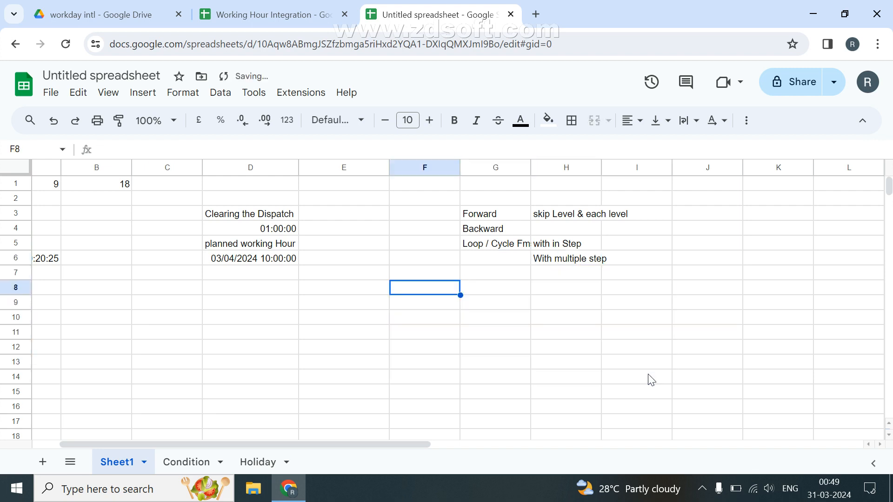
# Step: Start a new example flow with "Product" in G9 and "Mobile" in H9
pyautogui.press('Down')
pyautogui.press('Right')
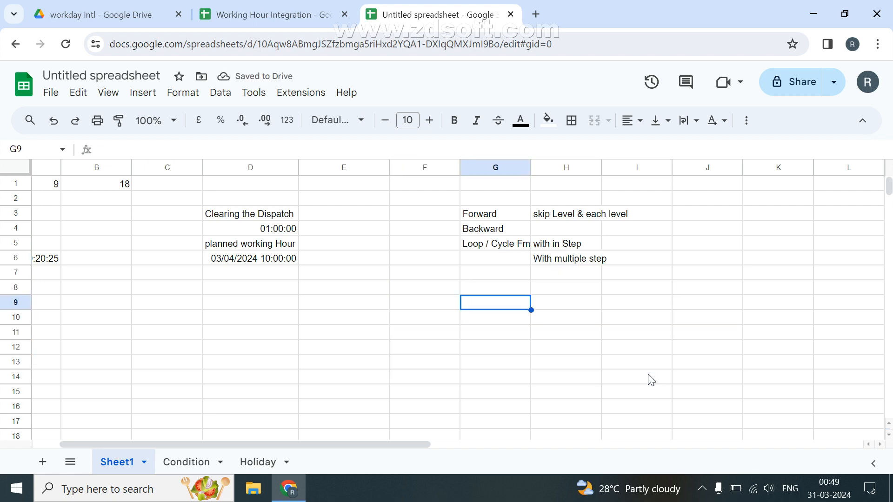
pyautogui.write('Product')
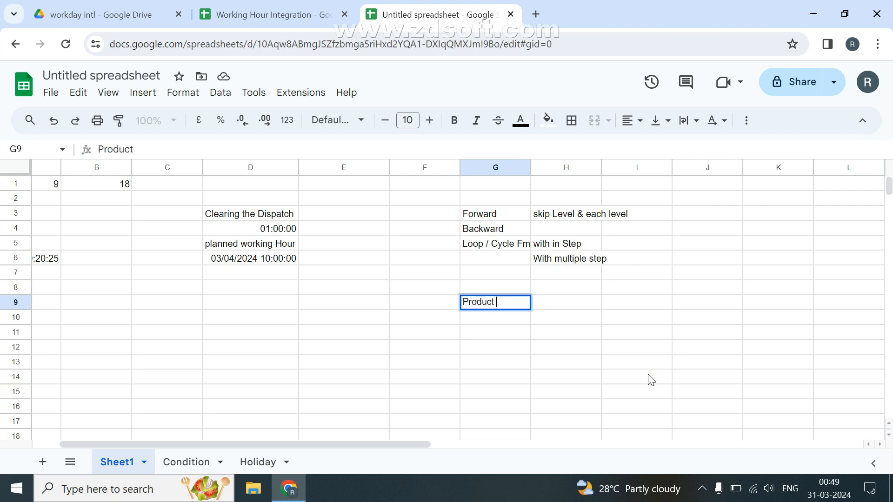
pyautogui.press('Tab')
pyautogui.press('Tab')
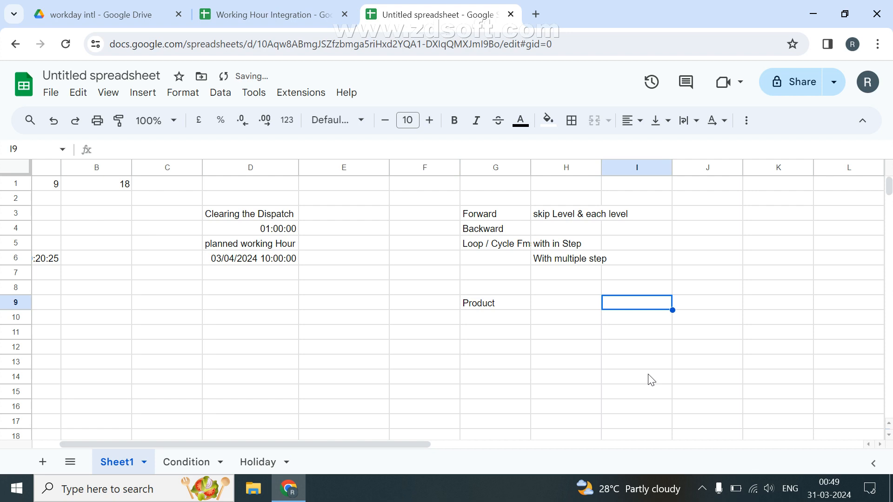
pyautogui.press('Left')
pyautogui.write('Mobile')
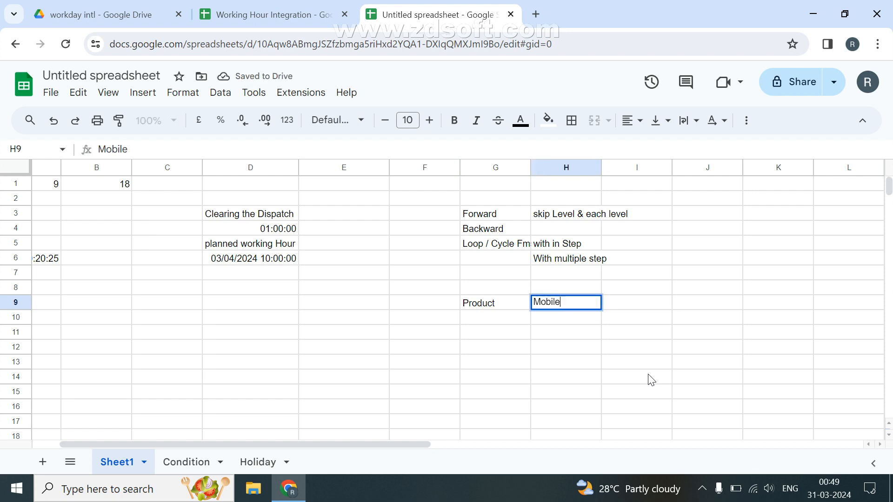
pyautogui.press('Return')
# Step: Dismiss the Energy Saver notice and enter "Postpone" in I9
pyautogui.press('Up')
pyautogui.press('Right')
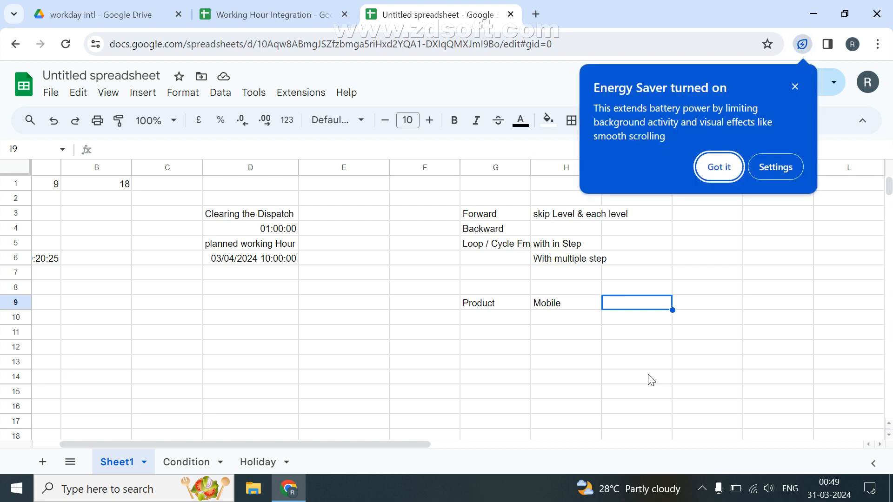
pyautogui.click(729, 167)
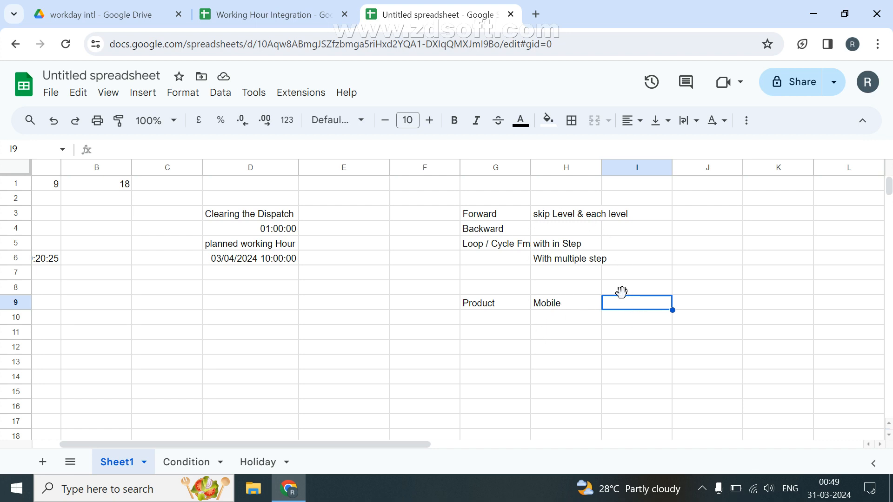
pyautogui.write('Po')
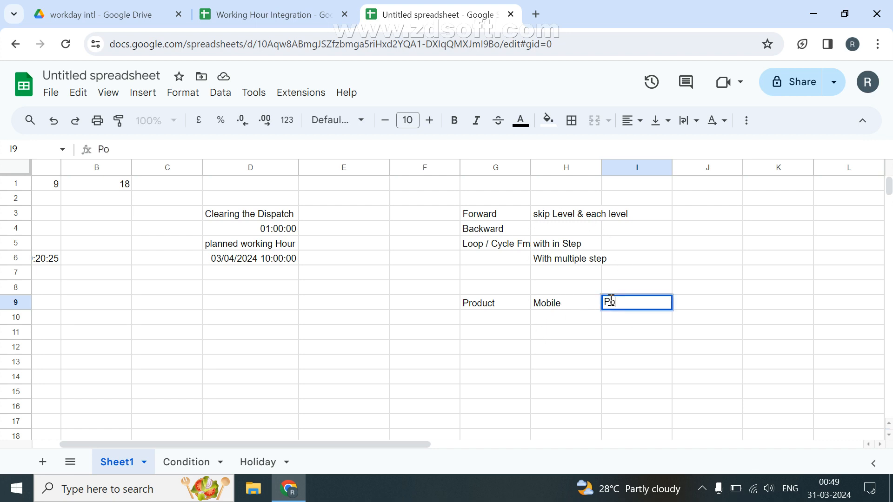
pyautogui.write('stpone')
pyautogui.press('Return')
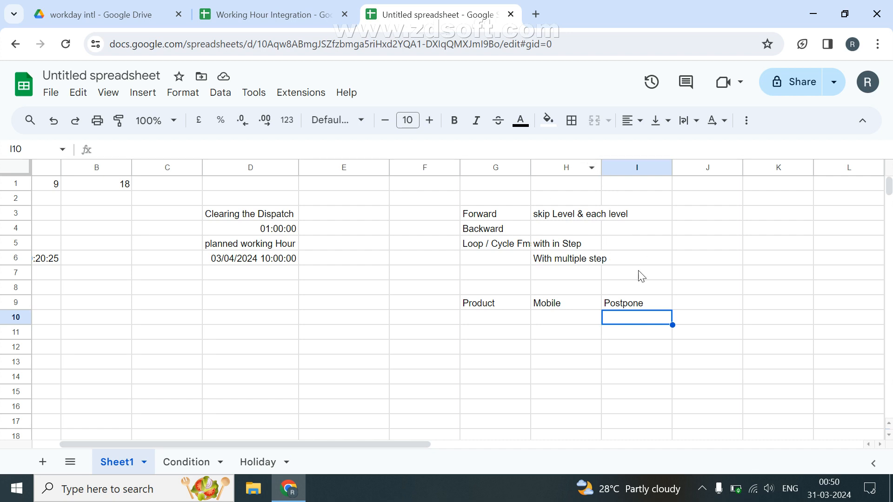
# Step: Clear the Product, Mobile and Postpone entries from G9:I9
pyautogui.moveTo(473, 307); pyautogui.dragTo(622, 307)
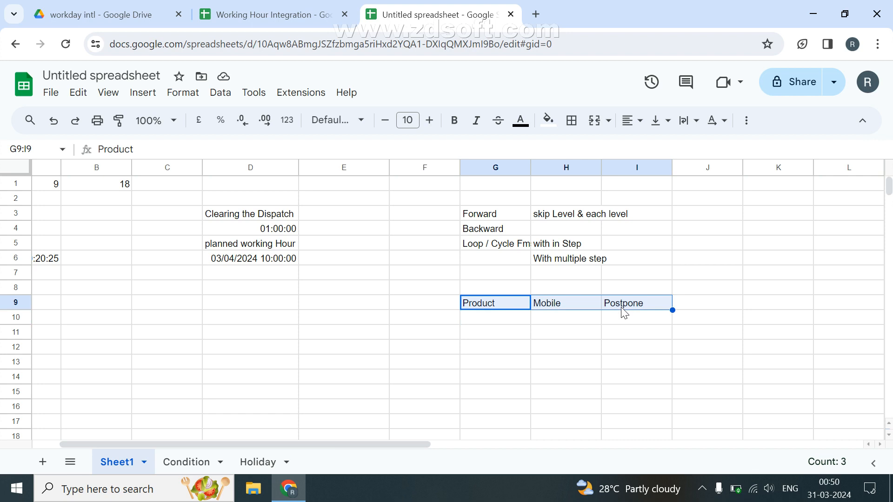
pyautogui.press('Delete')
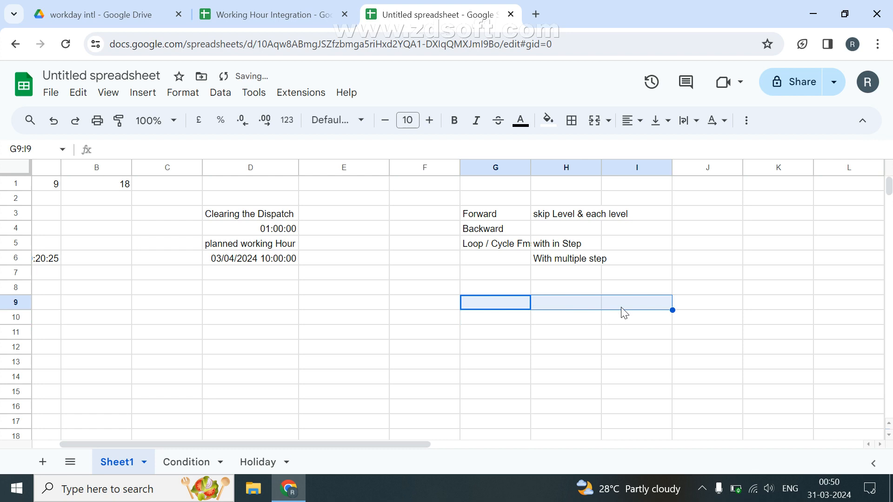
pyautogui.click(562, 260)
# Step: Enter another example flow across G9:I9 with "TCS", "portal" and "Variation"
pyautogui.click(498, 305)
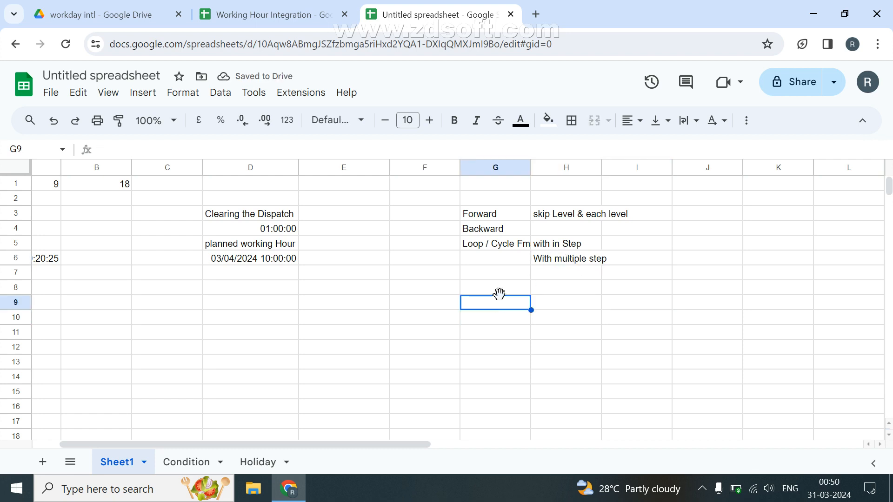
pyautogui.write('TCs')
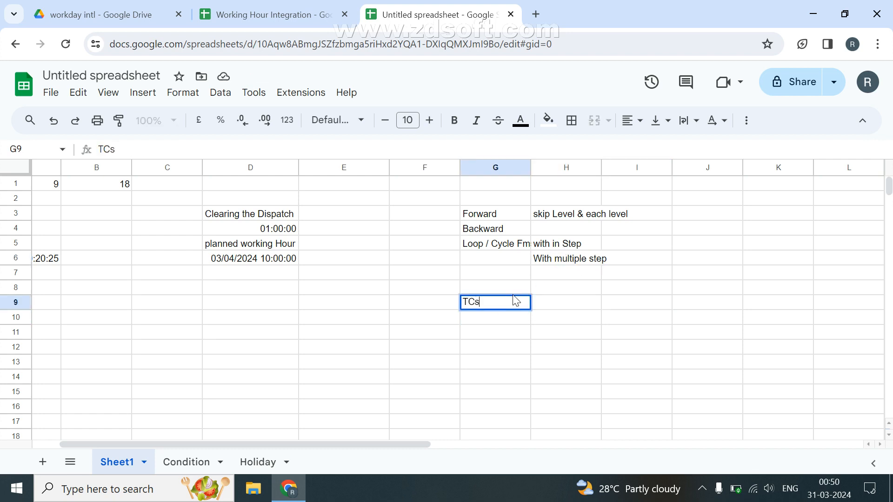
pyautogui.press('BackSpace')
pyautogui.write('S')
pyautogui.press('Return')
pyautogui.press('Up')
pyautogui.press('Right')
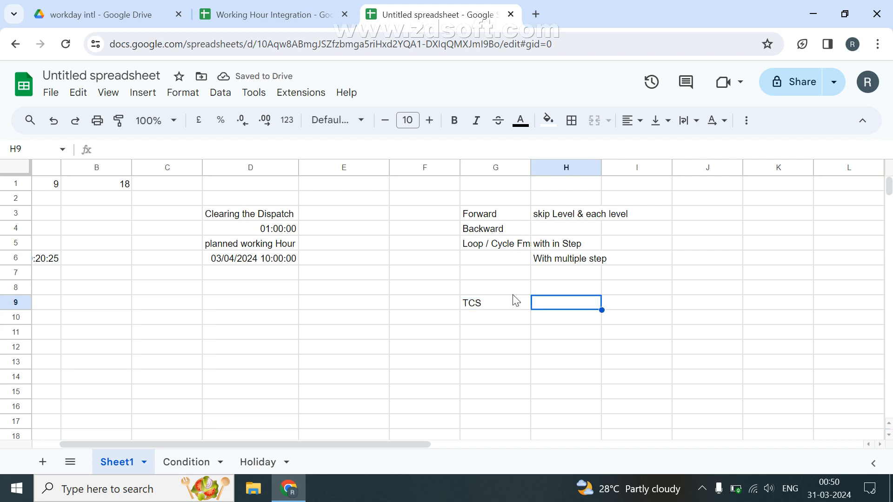
pyautogui.write('portal')
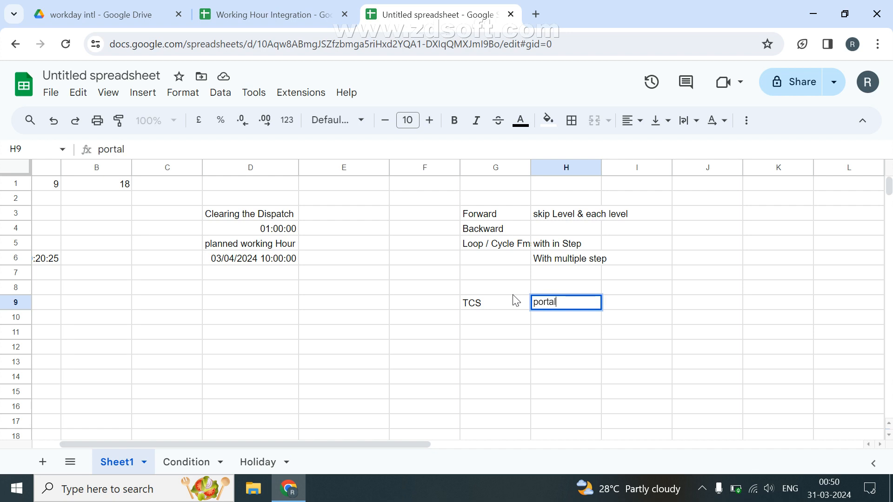
pyautogui.press('Tab')
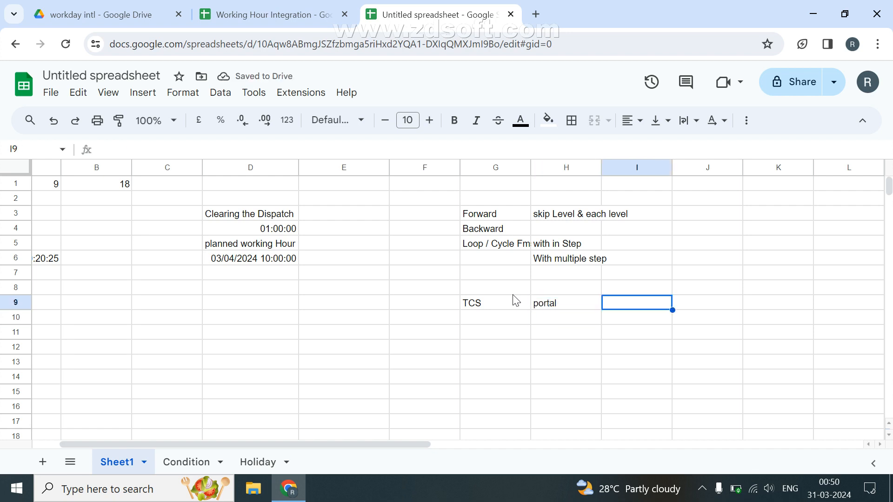
pyautogui.write('Varia')
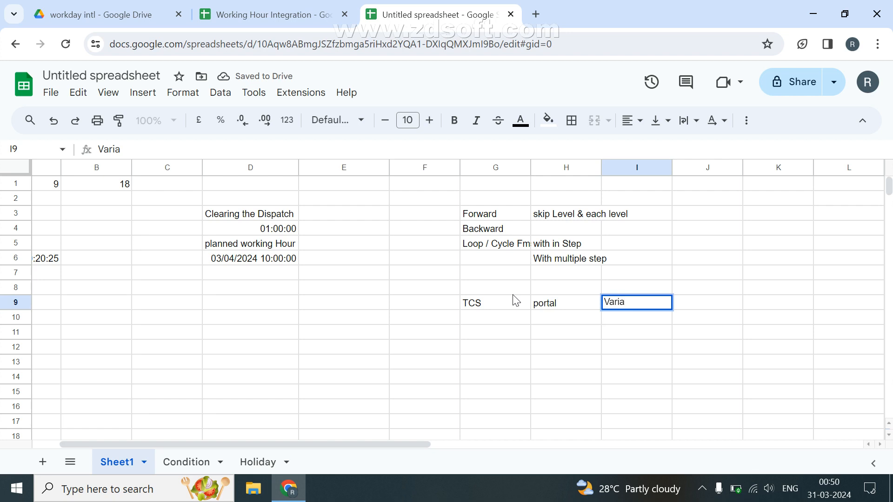
pyautogui.write('tion')
pyautogui.press('Return')
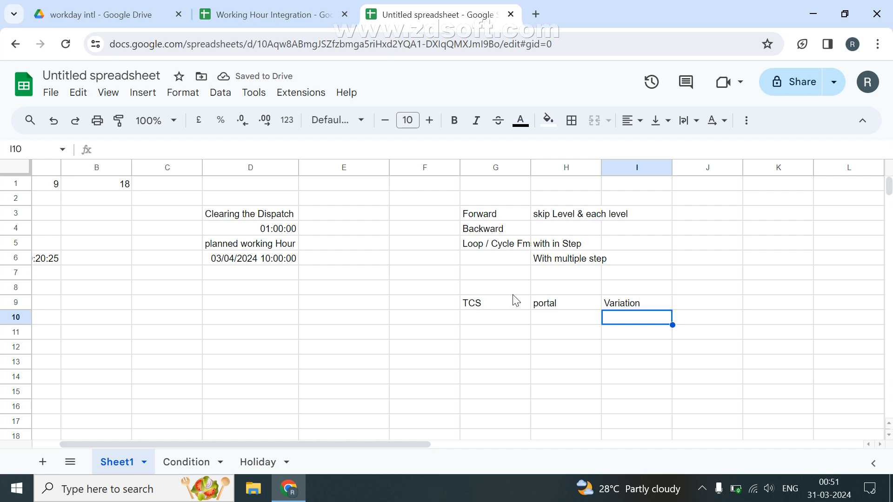
# Step: Add the roles "Accountant" in H12 and "Manager" in I12 below the TCS flow
pyautogui.press('Down')
pyautogui.press('Left')
pyautogui.press('Down')
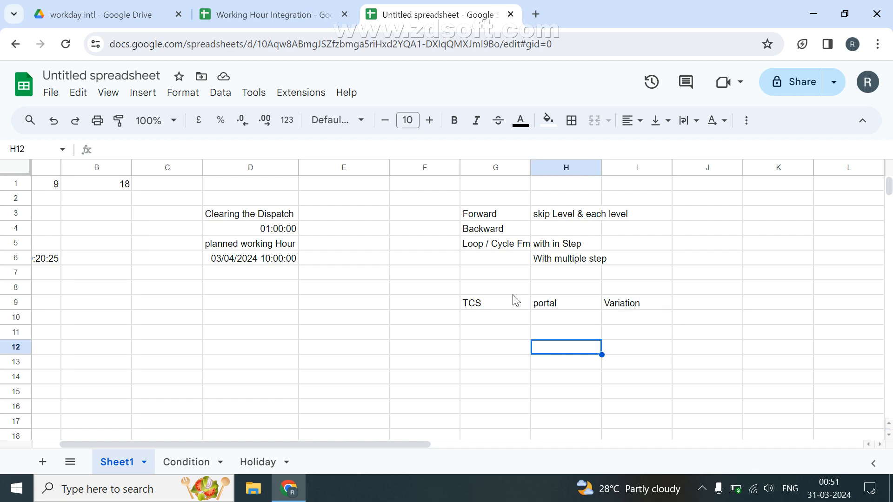
pyautogui.write('Accountant')
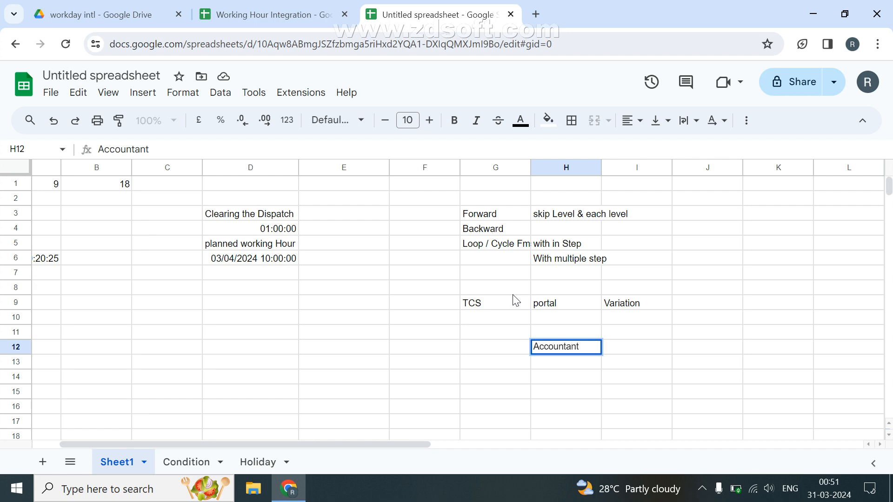
pyautogui.press('Tab')
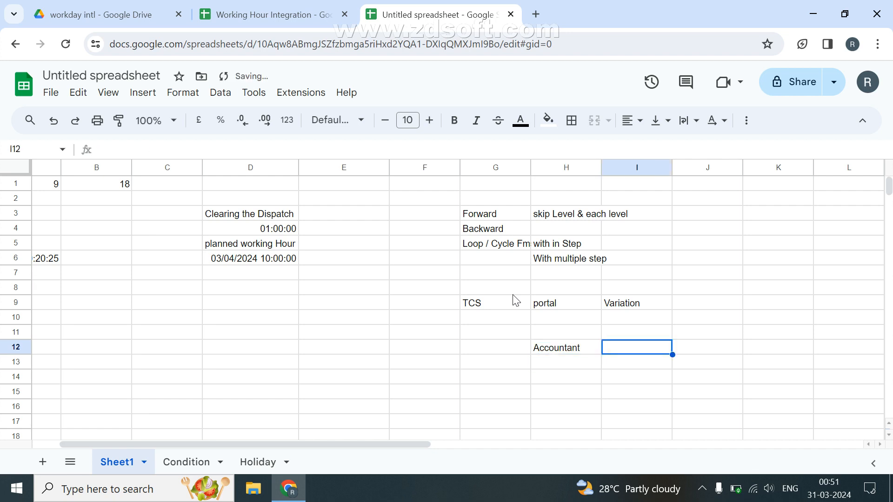
pyautogui.write('Manager')
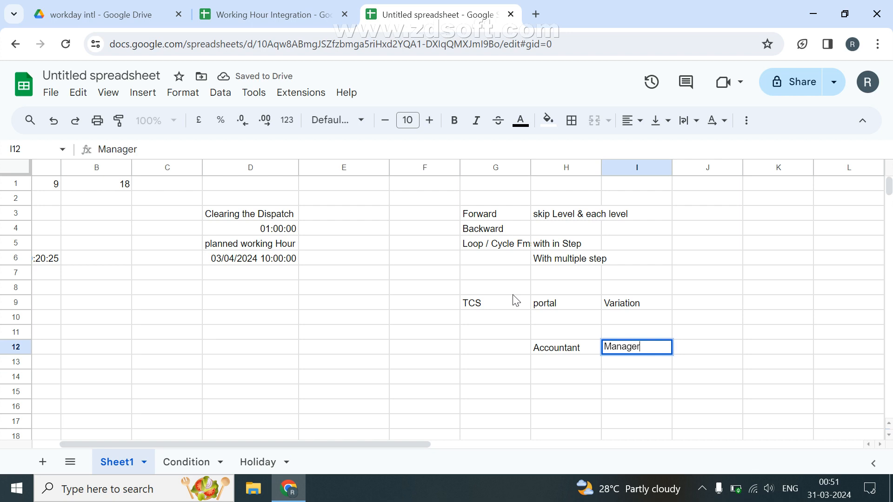
pyautogui.press('Return')
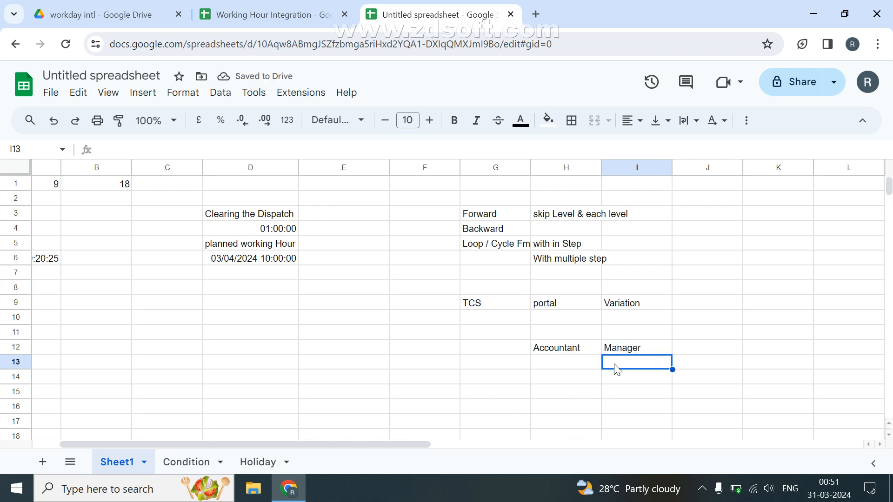
# Step: Clear the TCS example flow and its roles from F8:J15
pyautogui.click(552, 352)
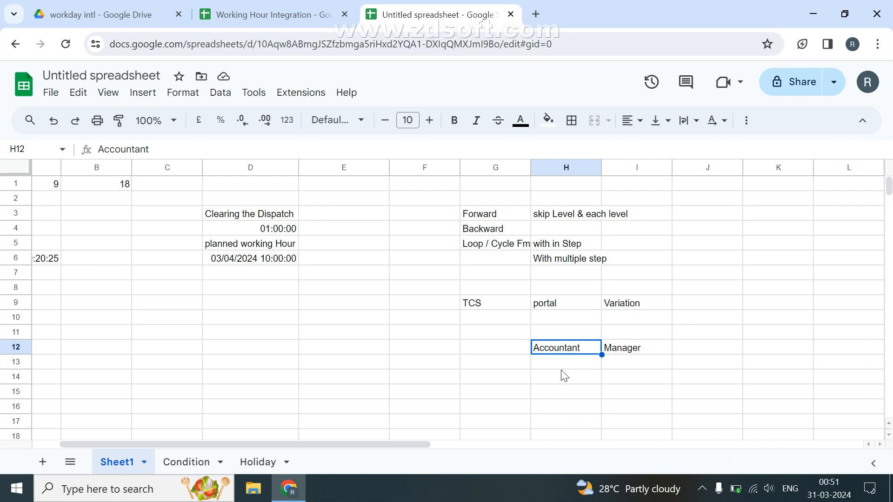
pyautogui.moveTo(561, 365); pyautogui.dragTo(564, 377)
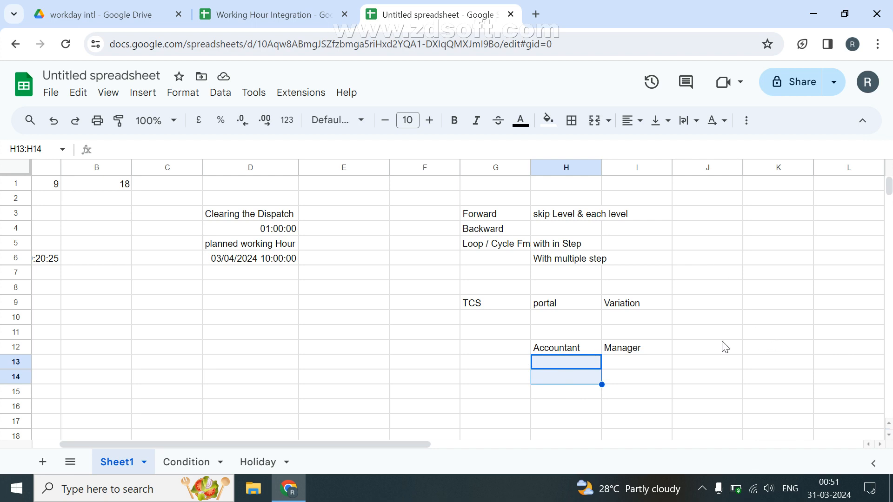
pyautogui.moveTo(456, 289); pyautogui.dragTo(700, 402)
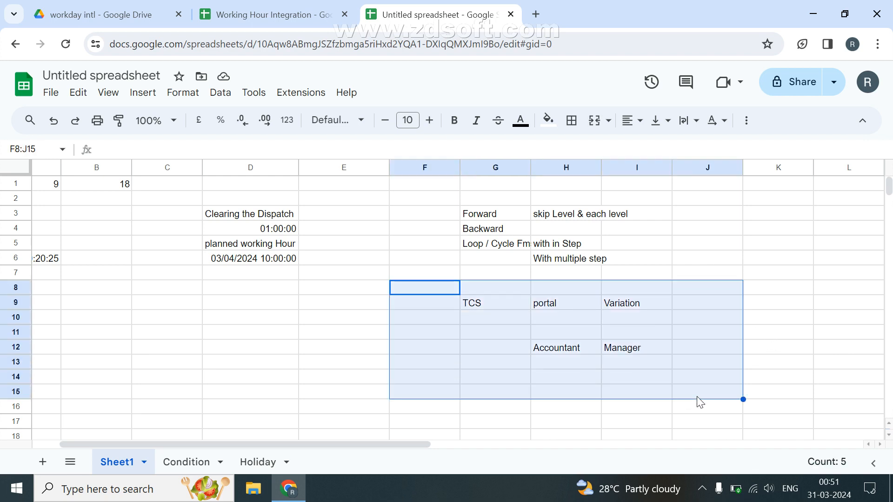
pyautogui.press('Delete')
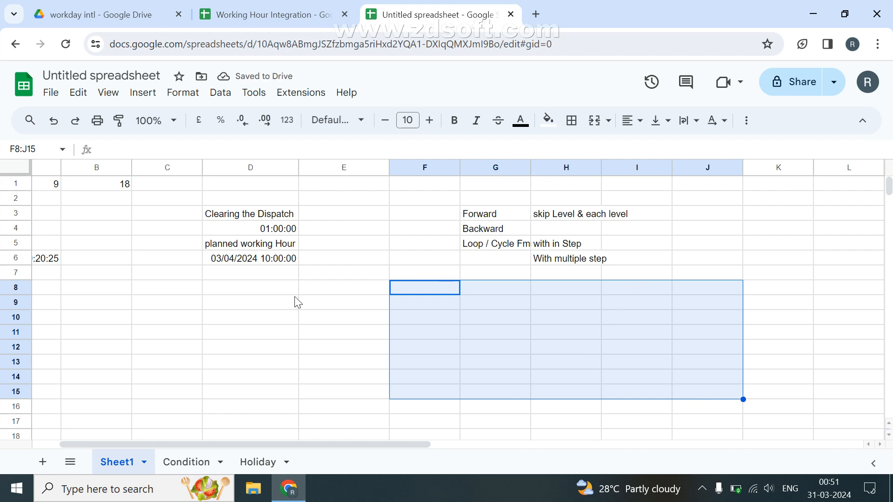
pyautogui.hscroll(-2, 295, 302)
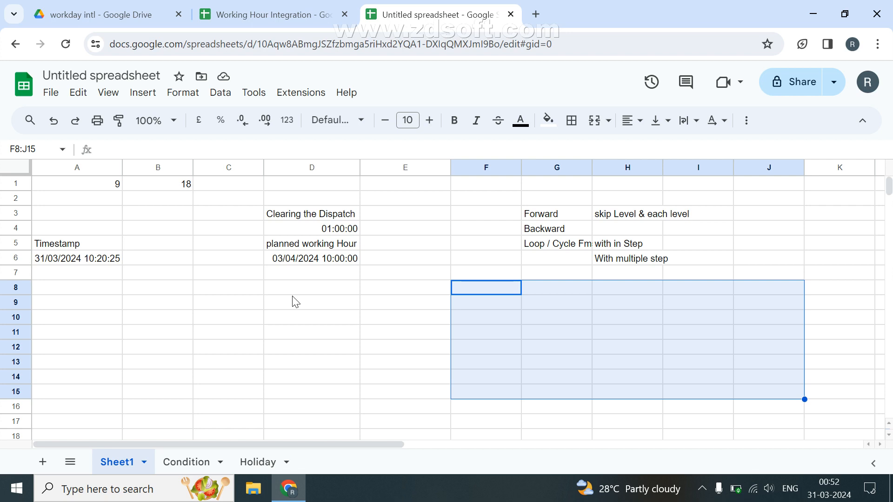
pyautogui.click(703, 488)
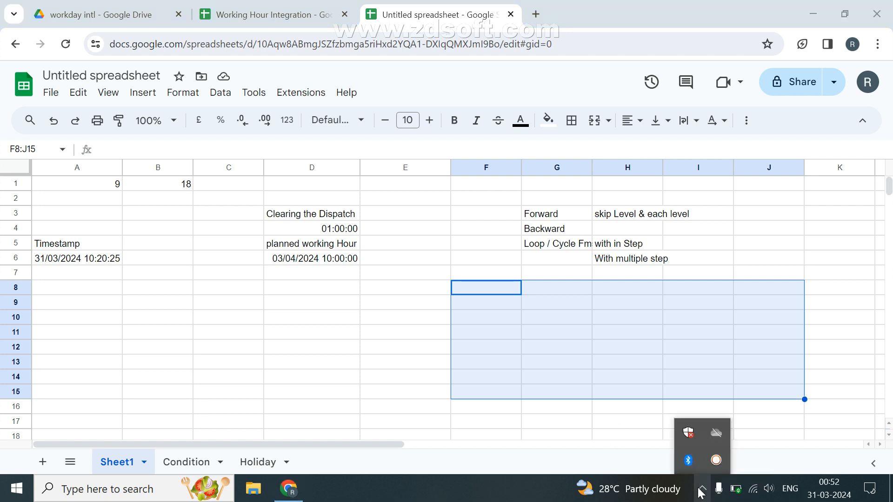
pyautogui.click(574, 411)
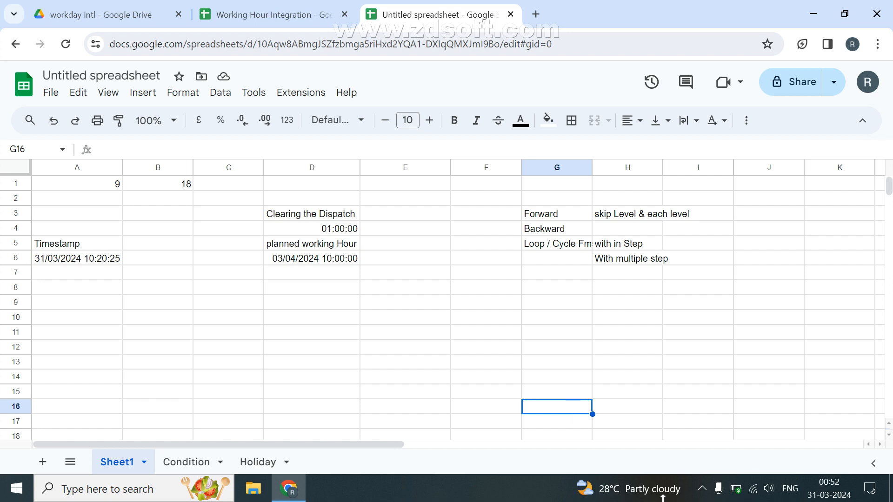
pyautogui.click(698, 492)
pyautogui.click(702, 488)
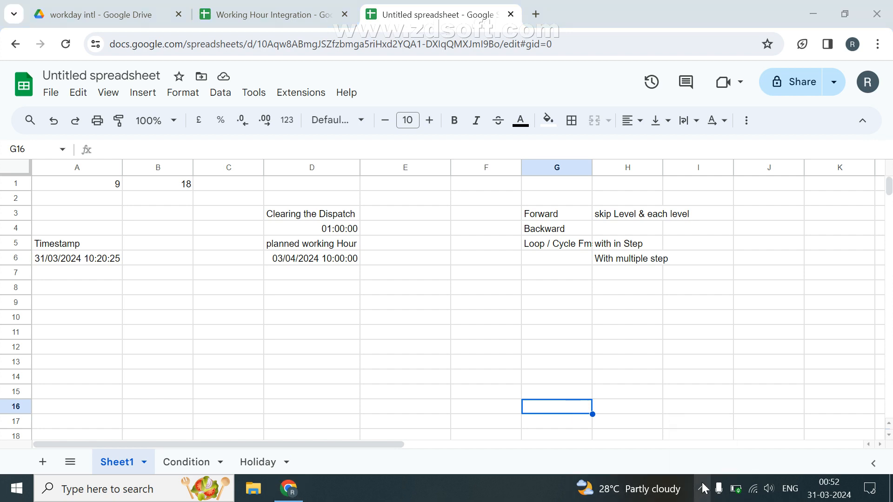
pyautogui.click(702, 489)
pyautogui.click(717, 460)
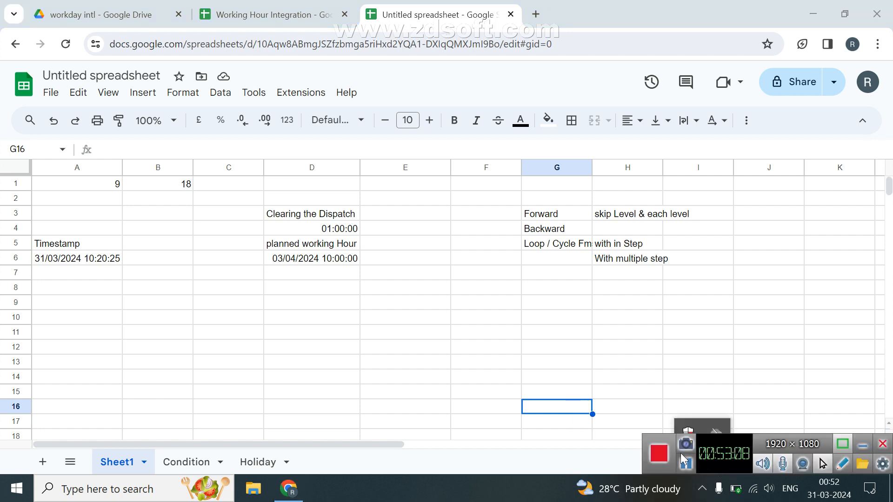